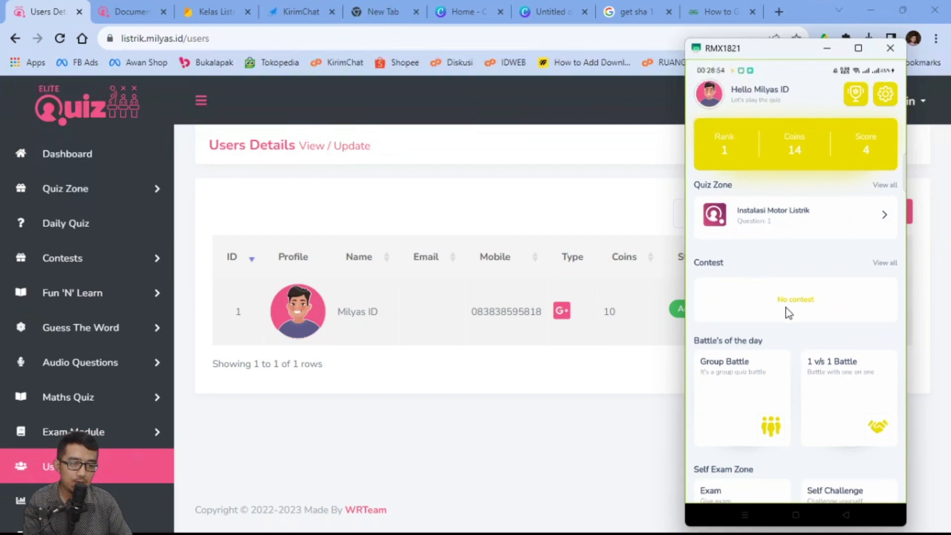
Step: Look through the sections on the mobile quiz app's home screen, from Quiz Zone down to Play Different Zone
drag(781, 295, 809, 245)
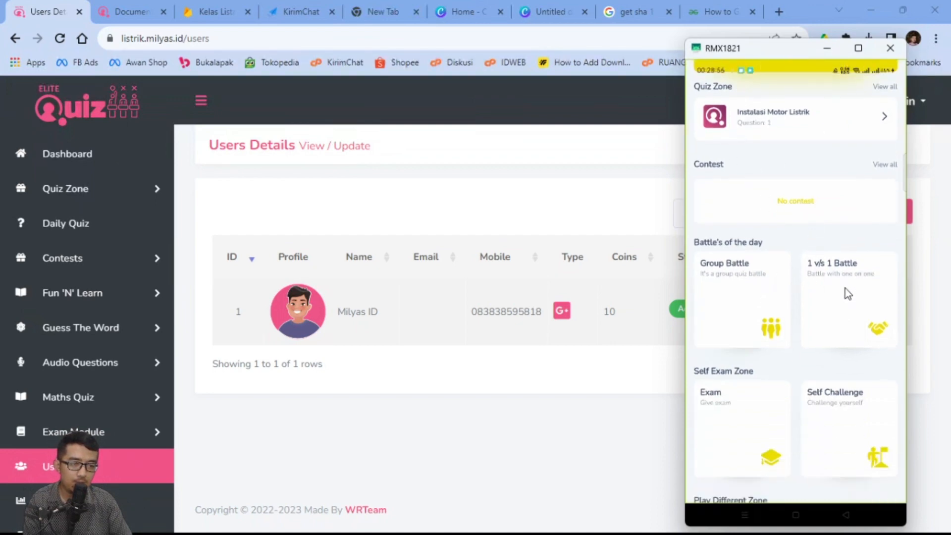
drag(791, 407, 792, 263)
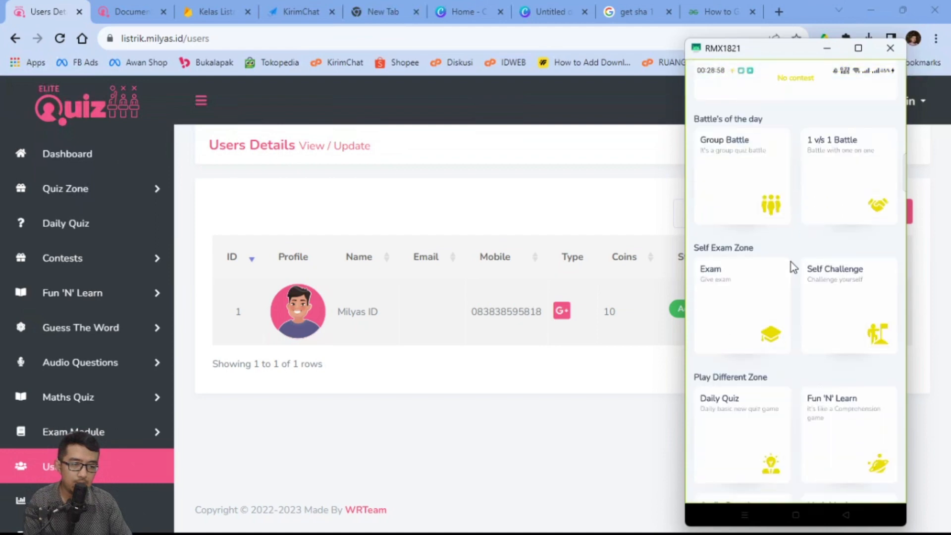
drag(804, 411, 796, 322)
drag(793, 214, 806, 347)
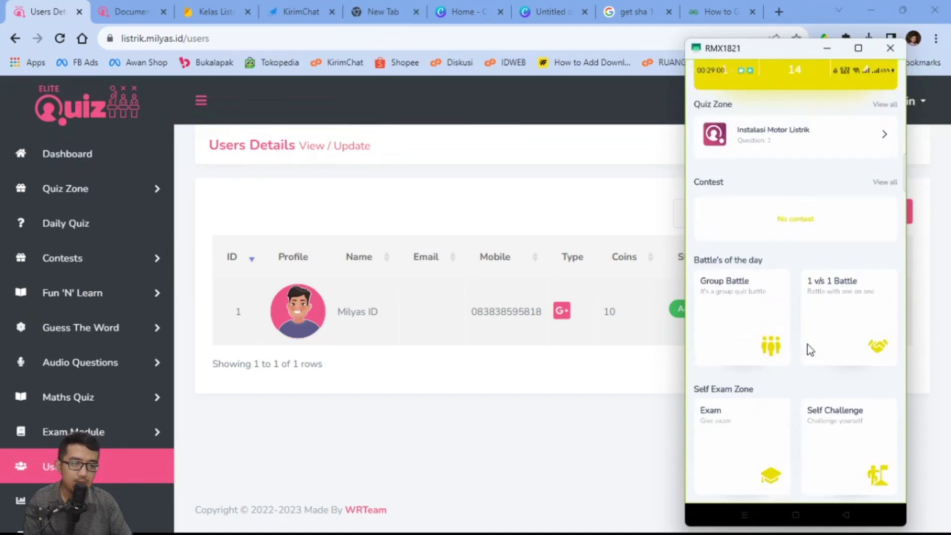
drag(787, 227, 784, 315)
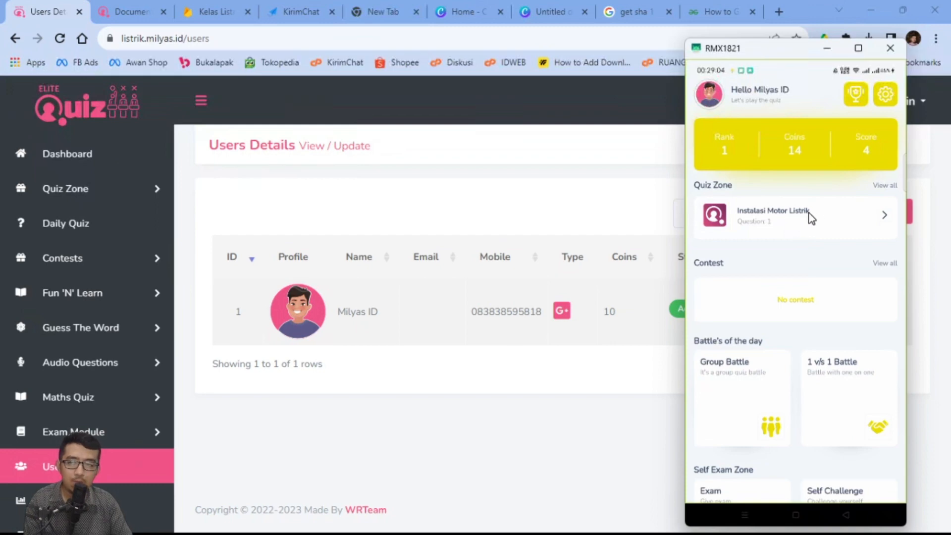
Step: Switch to the Elite Quiz admin panel in Chrome and open the Quiz Zone page for creating questions
click(40, 15)
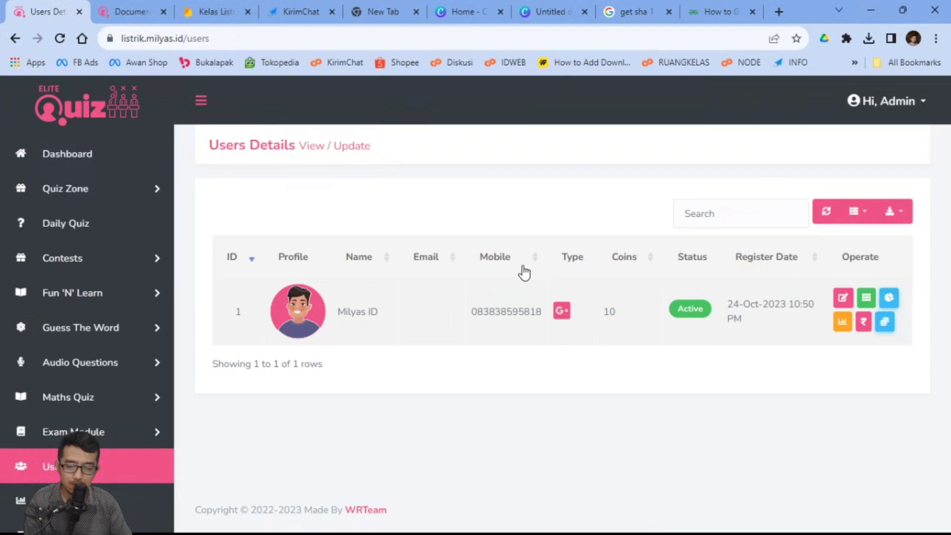
click(116, 197)
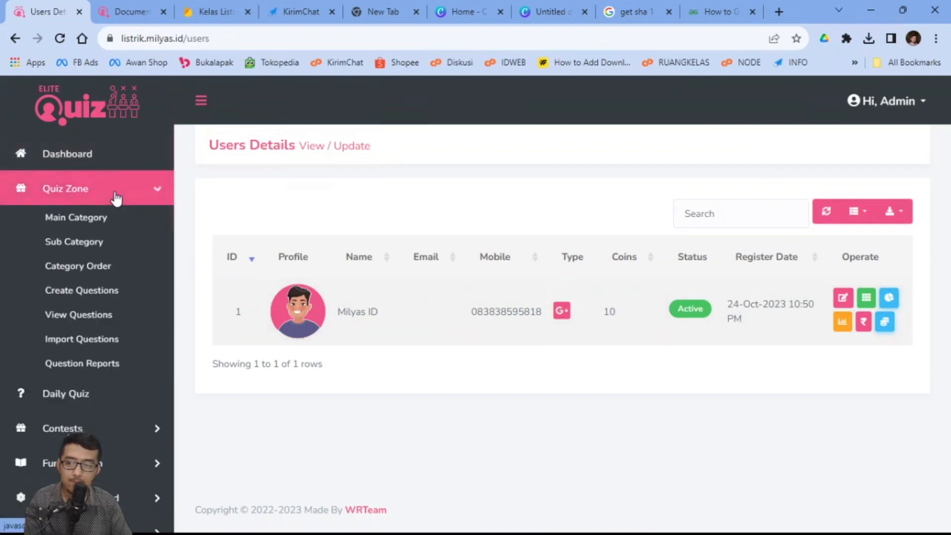
click(106, 293)
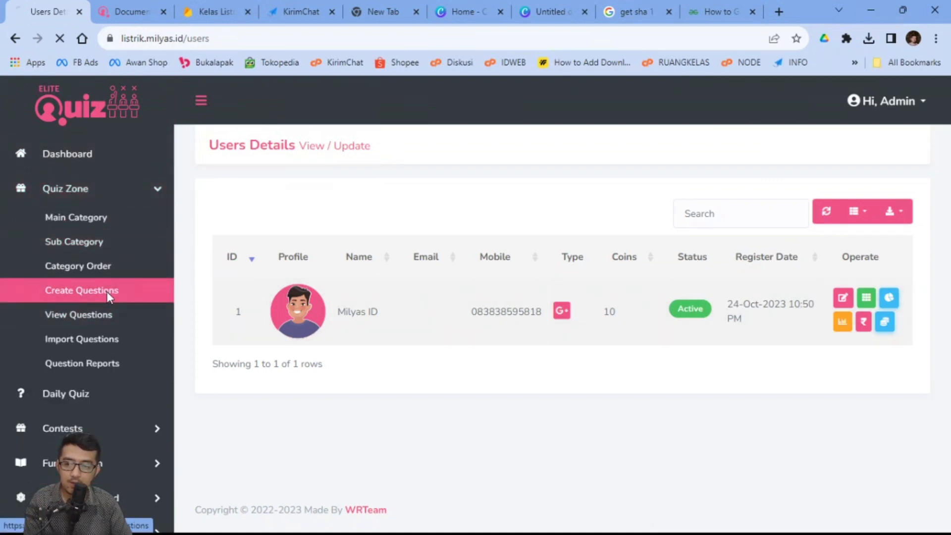
Step: Choose main category Instalasi Motor Listrik and sub category Simbol Komponen Listrik, and enter "Pertanyaan 2" as the question
click(345, 253)
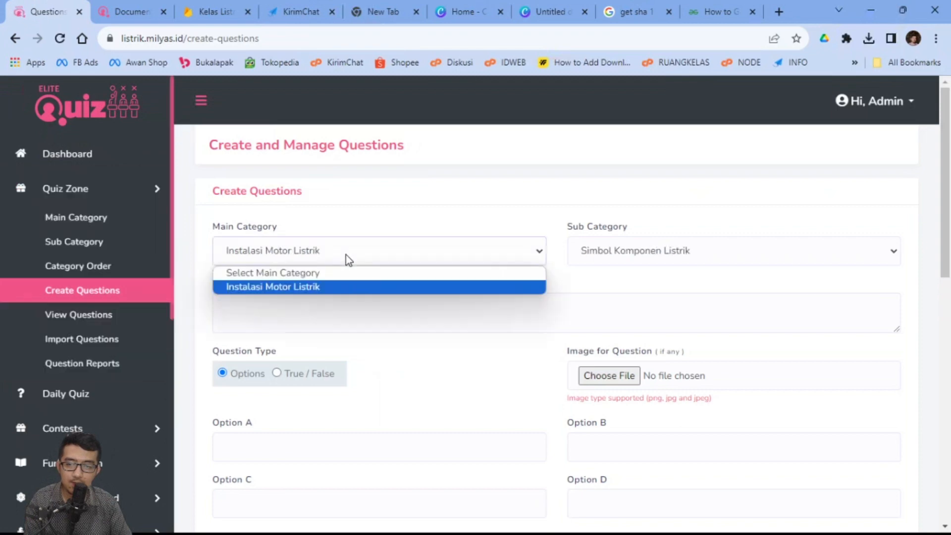
click(329, 285)
click(659, 253)
click(630, 292)
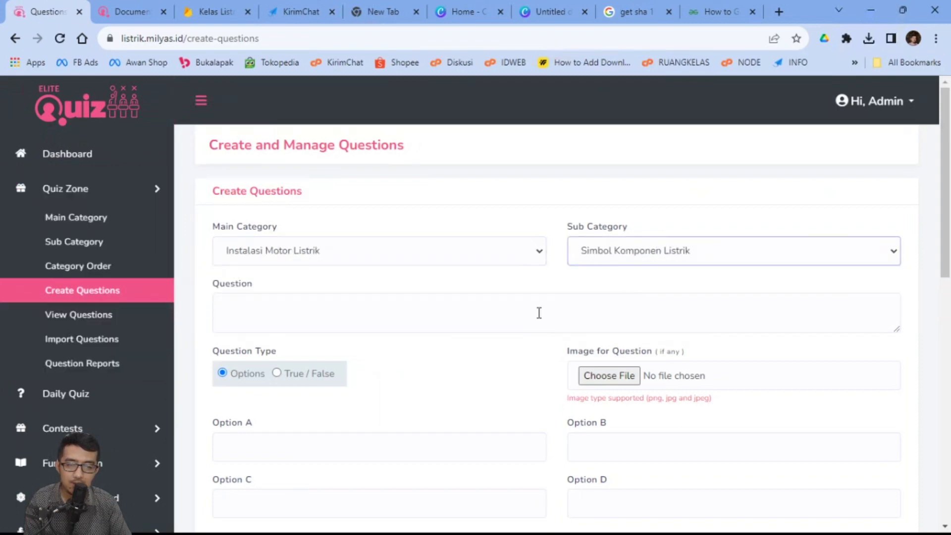
click(538, 313)
text(Pe)
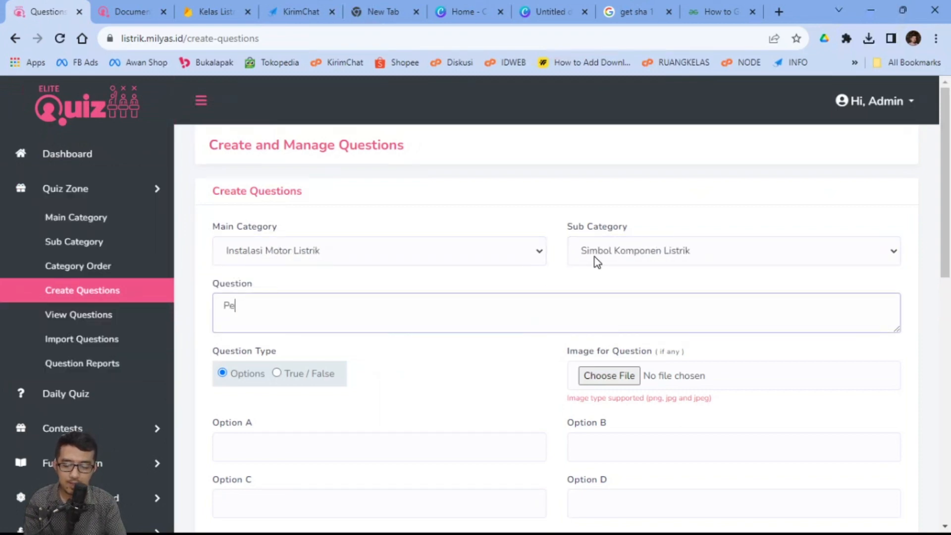
text(rtanyaan 2)
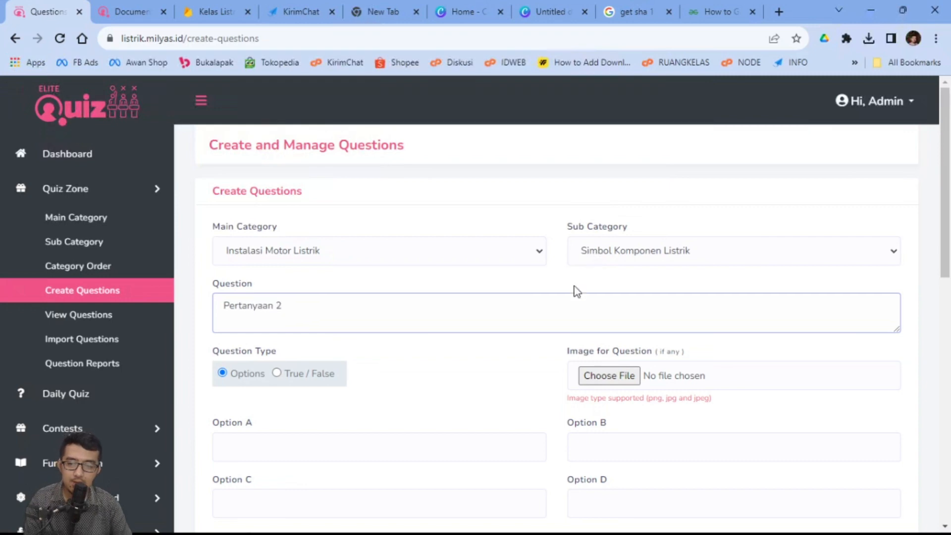
Step: Make the question True / False, with "Benar" as option A and "Salah" as option B
scroll(573, 289, down, 3)
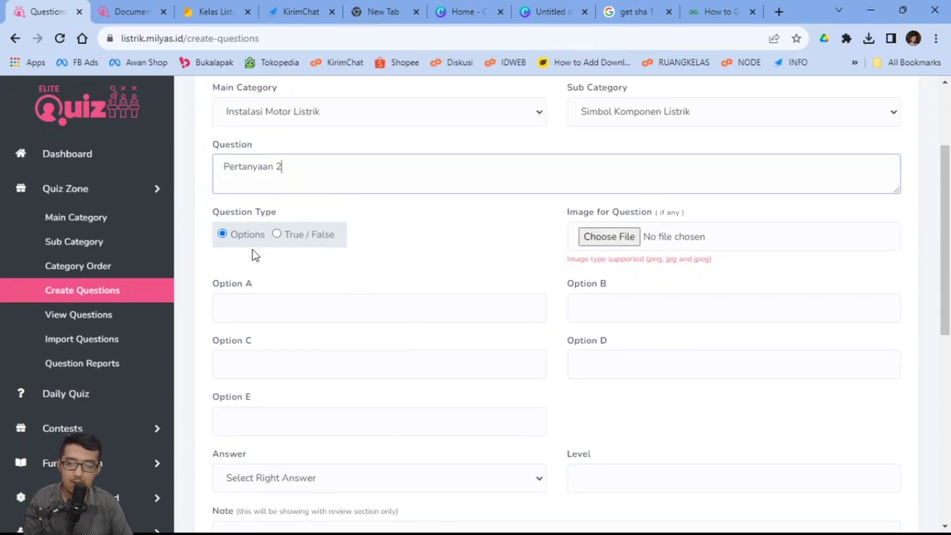
click(289, 235)
click(290, 315)
double_click(290, 315)
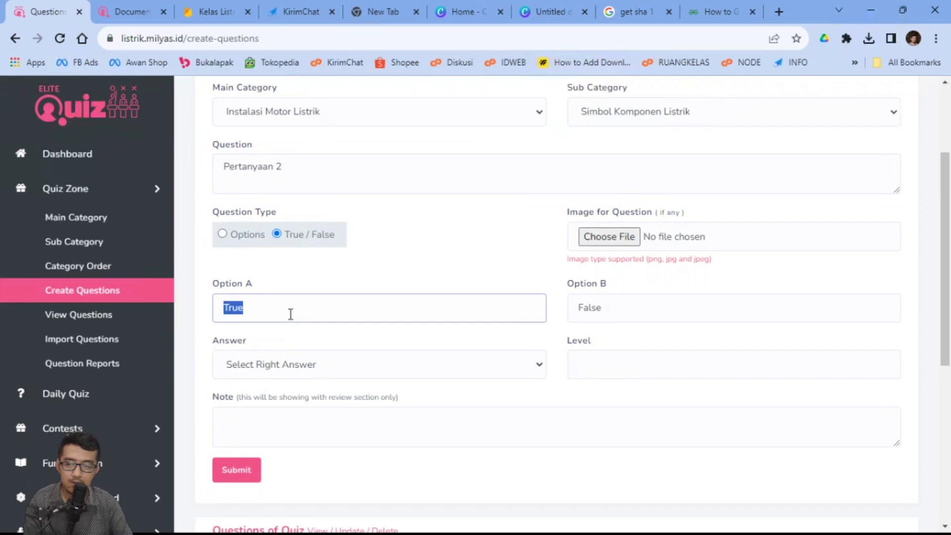
text(Benar)
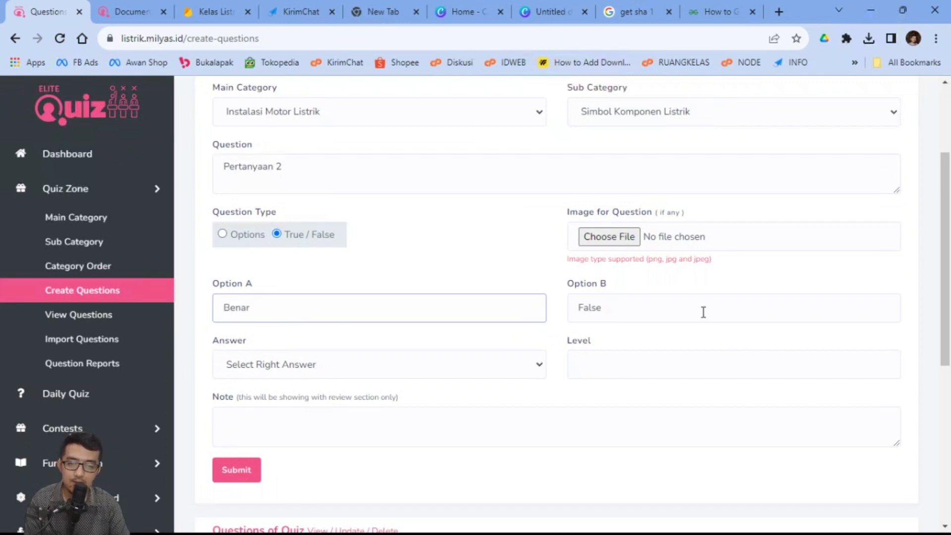
double_click(696, 307)
text(Salah)
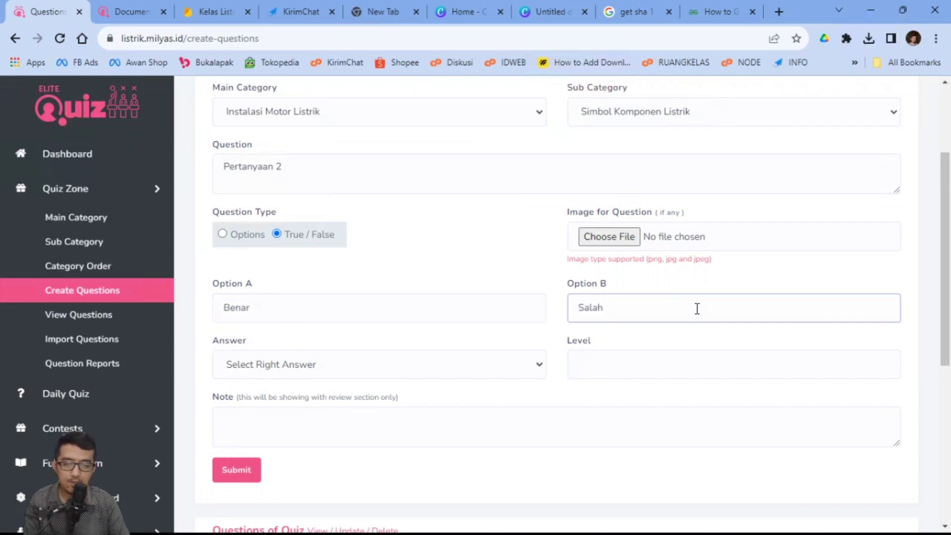
click(618, 243)
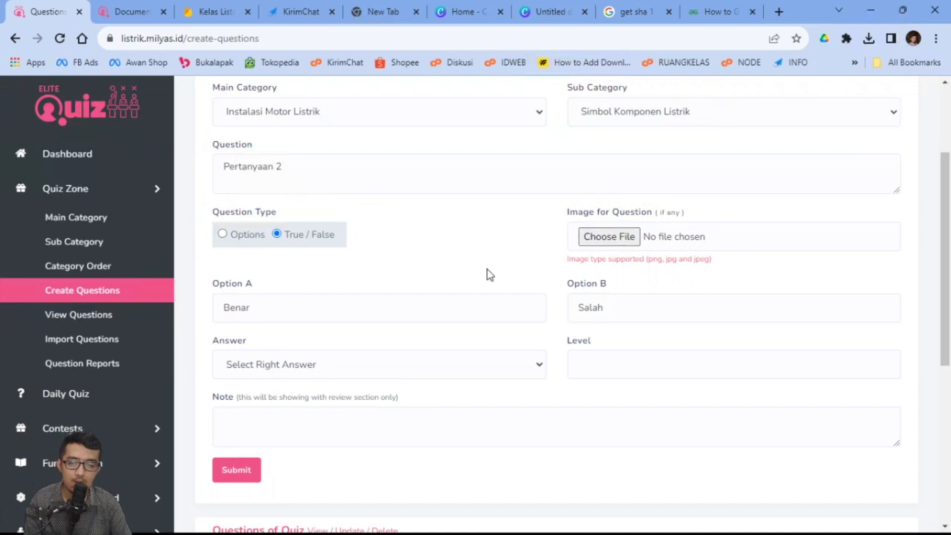
Step: Set the question's right answer to A and its level to 1
scroll(490, 272, up, 1)
scroll(489, 348, down, 1)
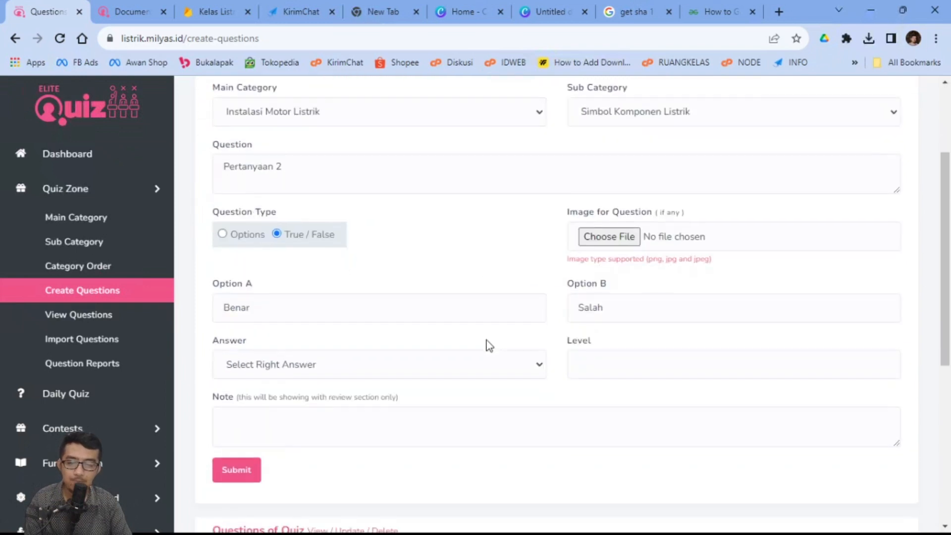
click(277, 367)
click(265, 396)
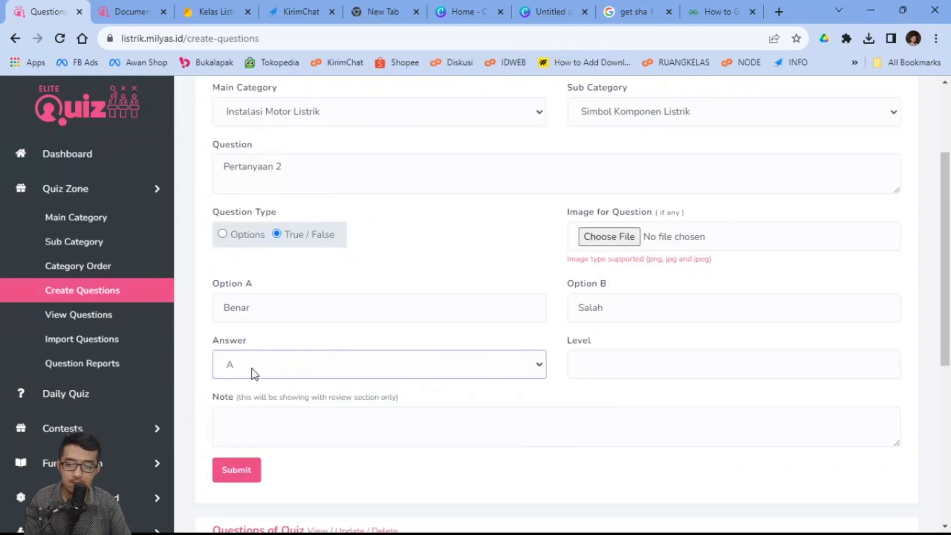
click(652, 354)
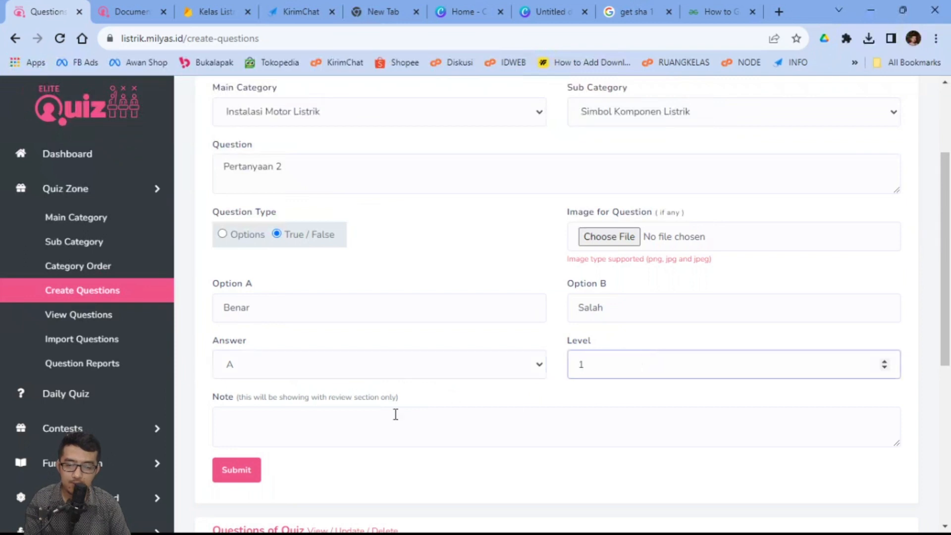
Step: Add the note "Catatan dari Jawaban yang benar" and submit the question
click(366, 422)
text(Catatan dari J)
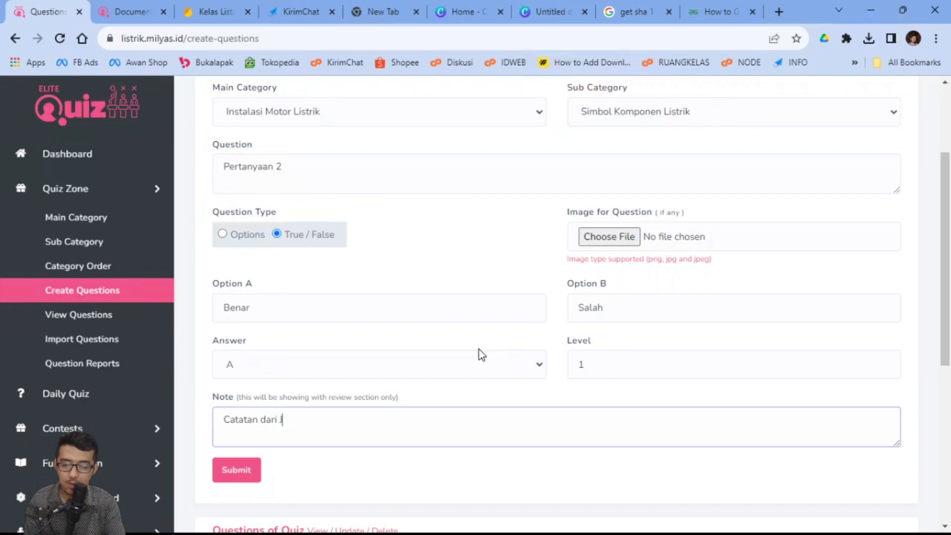
text(awaban yang benar)
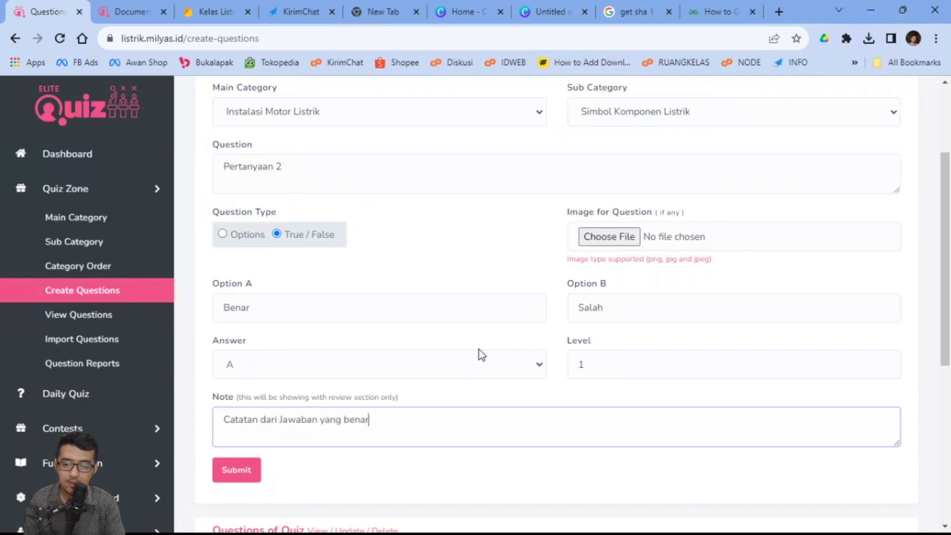
scroll(478, 376, down, 1)
scroll(480, 381, down, 3)
scroll(471, 372, up, 2)
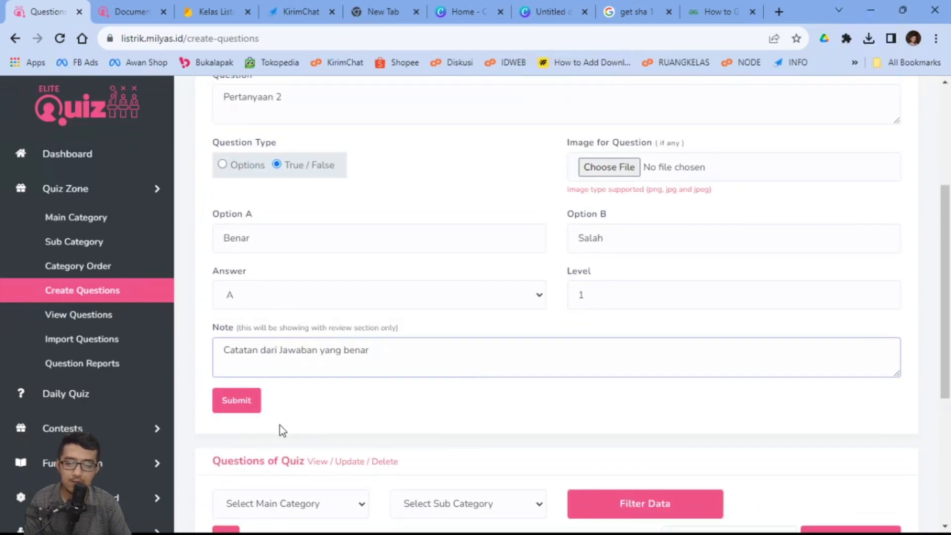
click(243, 401)
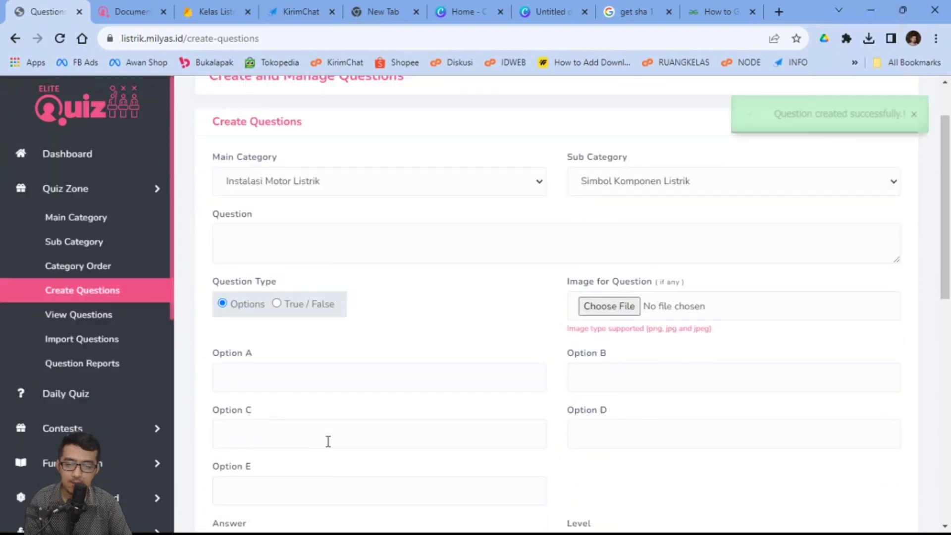
scroll(327, 442, down, 7)
scroll(389, 348, up, 2)
scroll(390, 348, up, 3)
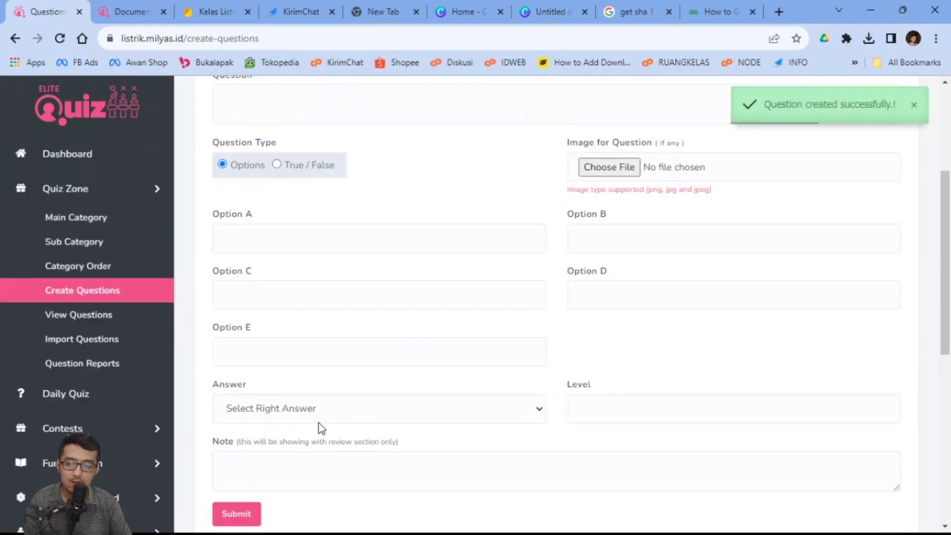
Step: Switch to the mirrored phone window, refresh the quiz app's home screen, and open the Instalasi Motor Listrik category
click(322, 517)
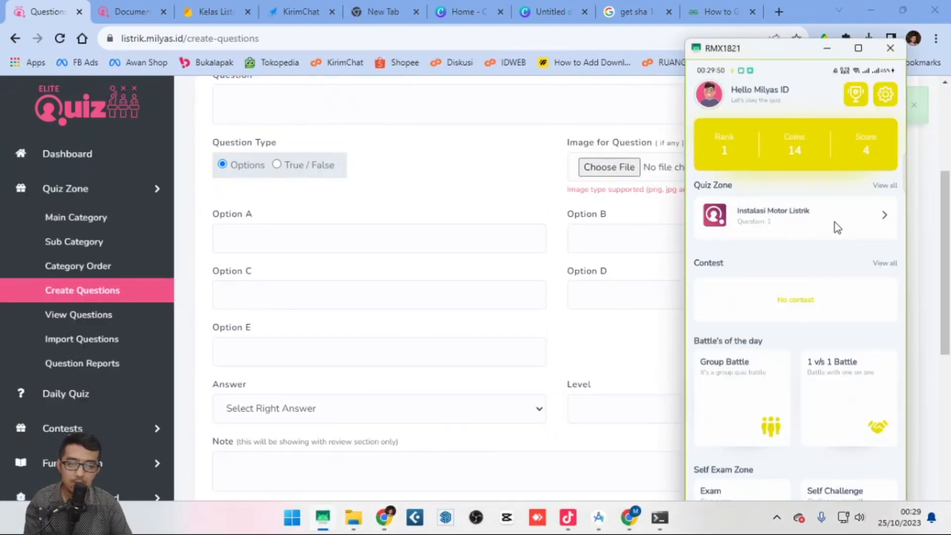
drag(835, 222, 812, 430)
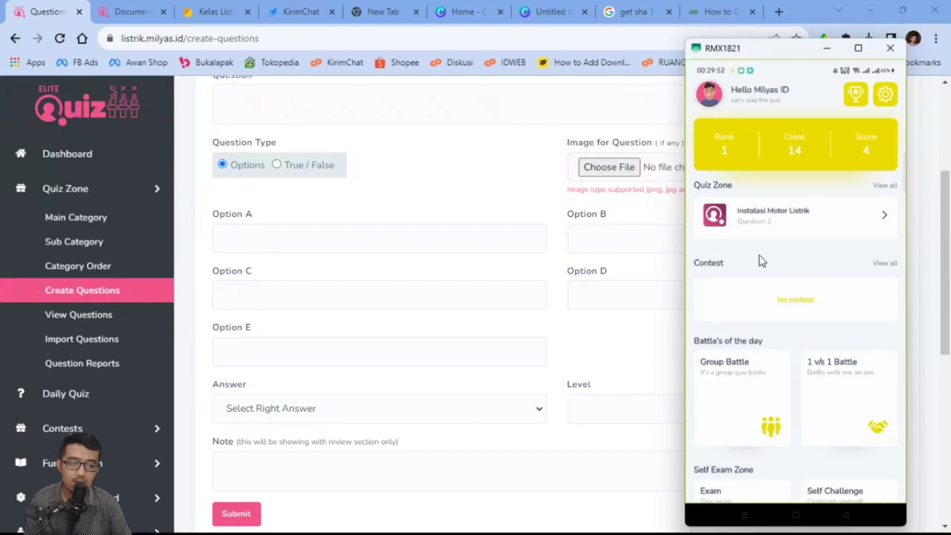
click(765, 227)
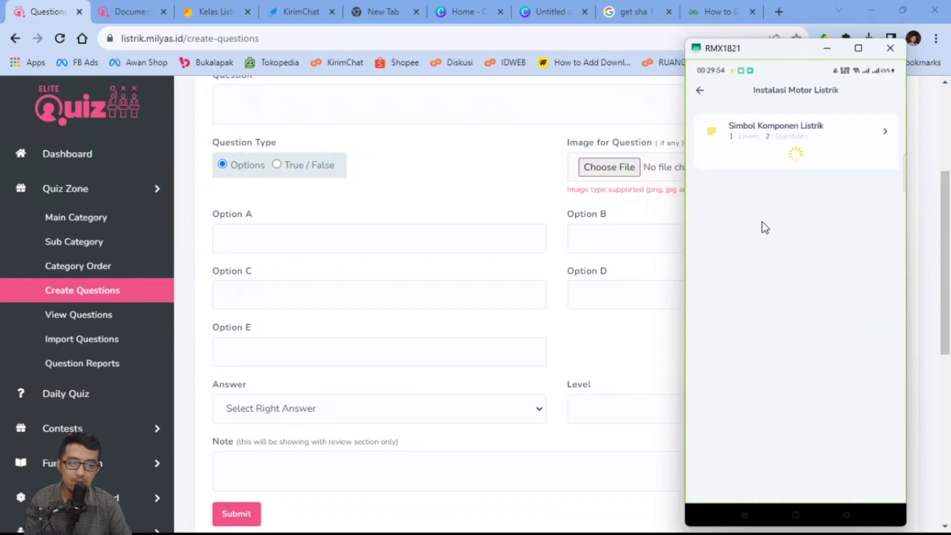
Step: Start the Simbol Komponen Listrik quiz and answer both questions, choosing "Salah" for Pertanyaan 2
click(803, 138)
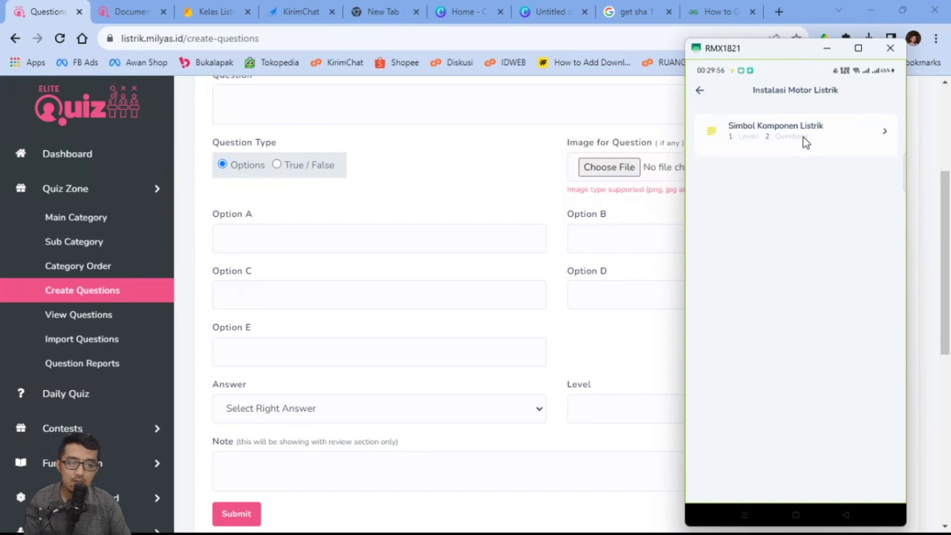
click(733, 168)
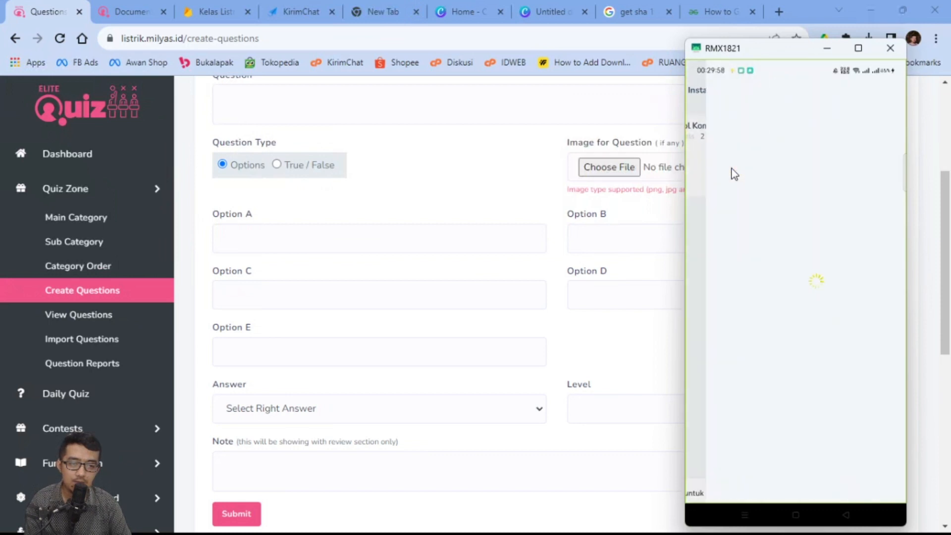
click(792, 216)
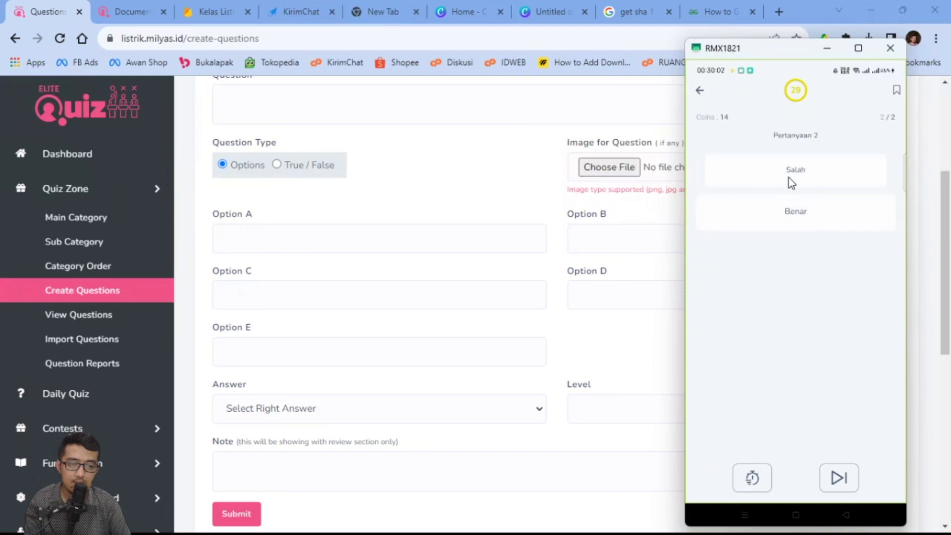
click(789, 177)
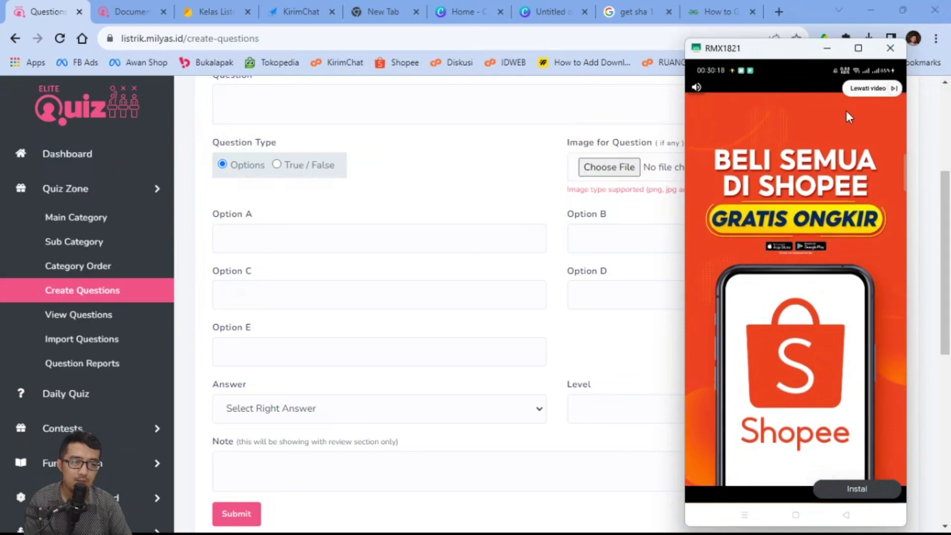
Step: Skip and close the video ad, then return from the quiz result to the app's home screen
click(894, 89)
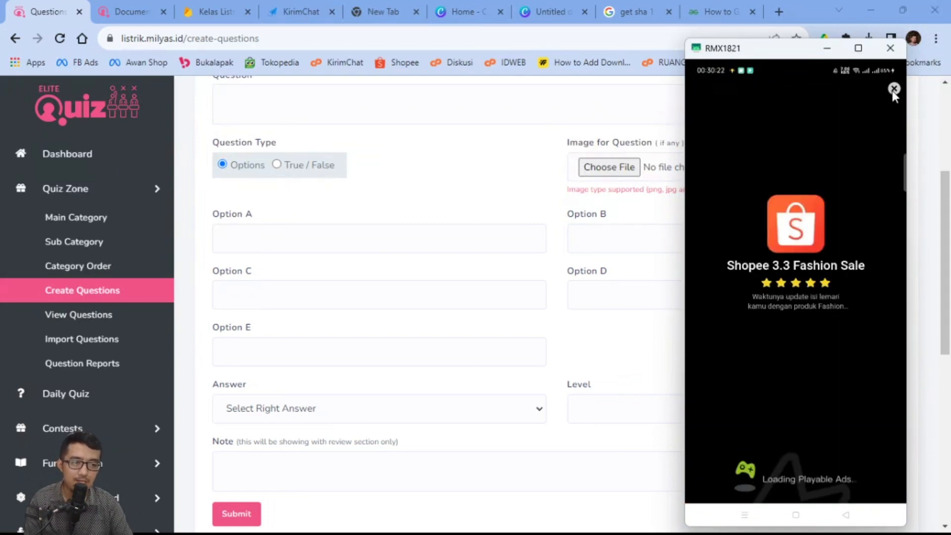
click(894, 89)
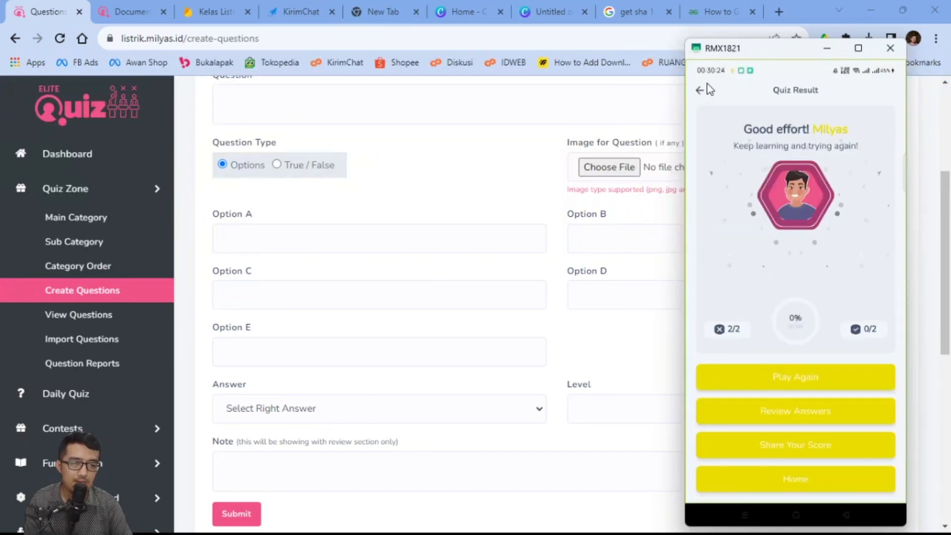
click(700, 89)
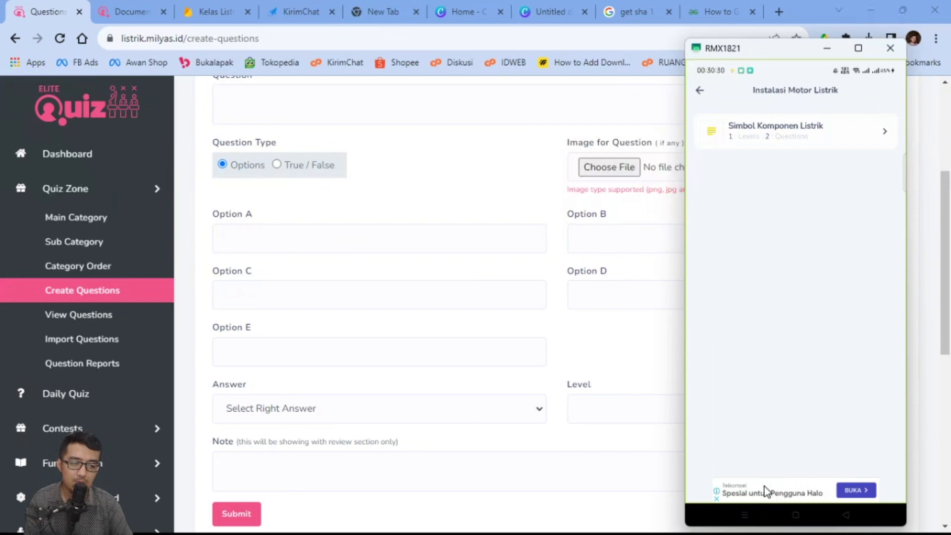
click(699, 91)
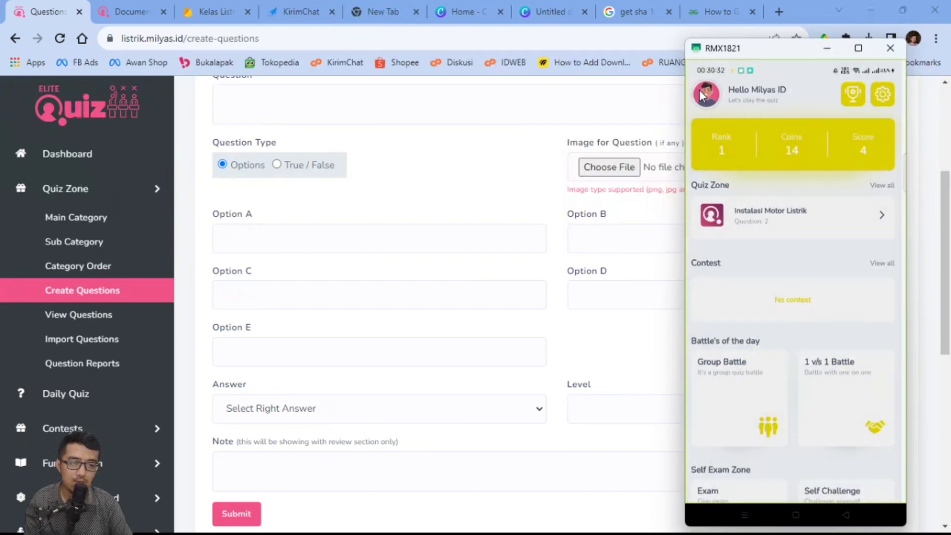
Step: View the leaderboard in the quiz app and return to the home screen
drag(780, 416, 806, 459)
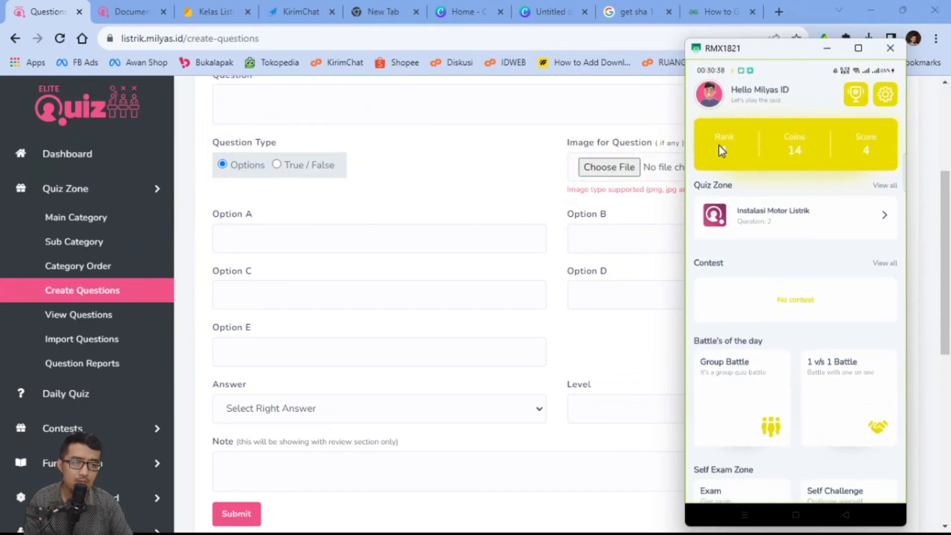
click(857, 96)
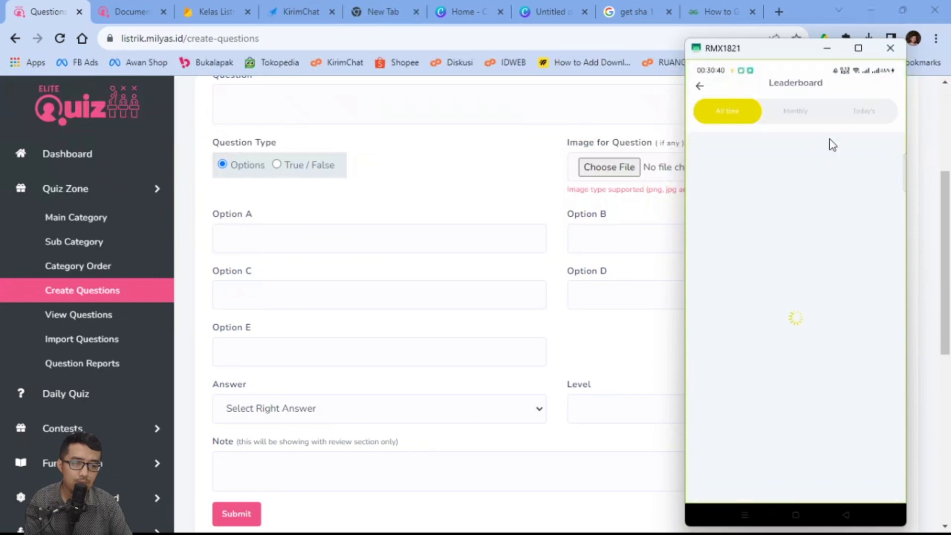
click(700, 88)
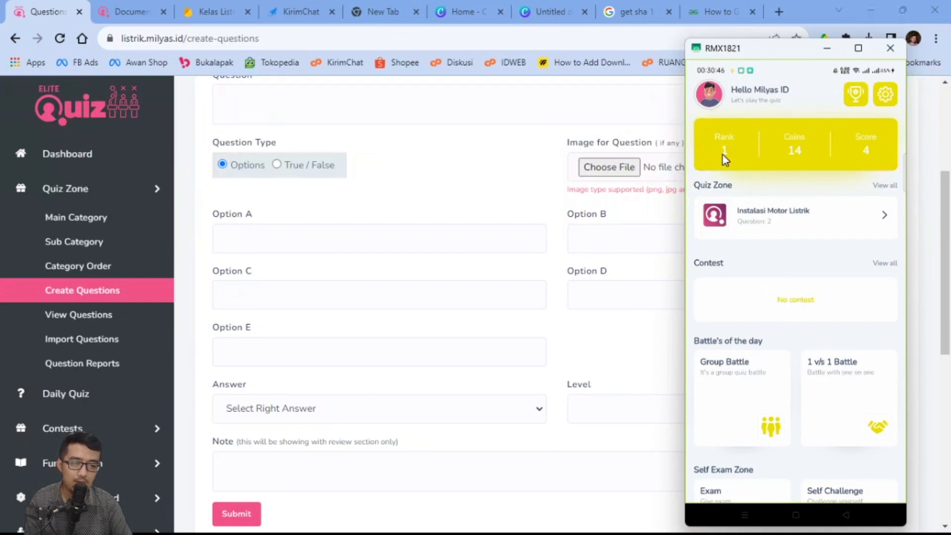
Step: Open the Wallet from the profile, close the ad, and review its Transaction and Request sections before going back
click(720, 102)
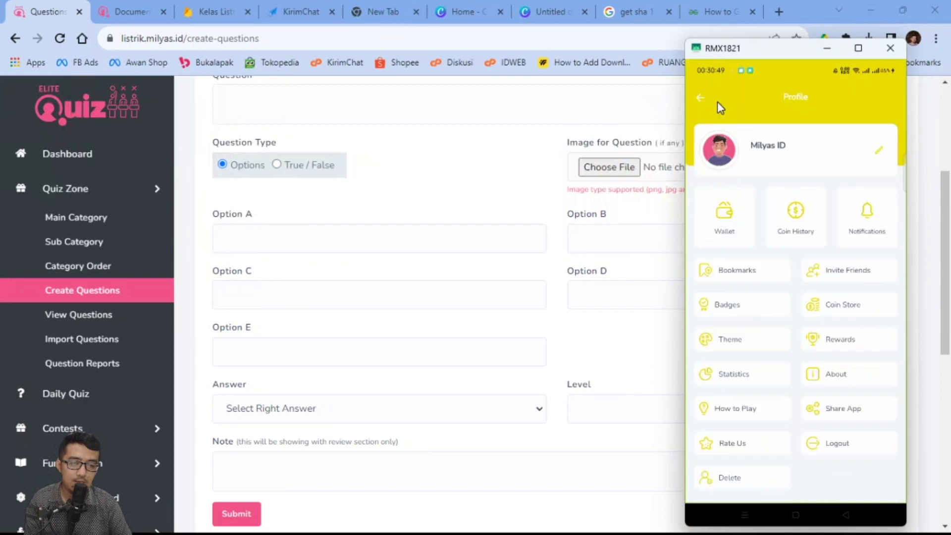
click(730, 213)
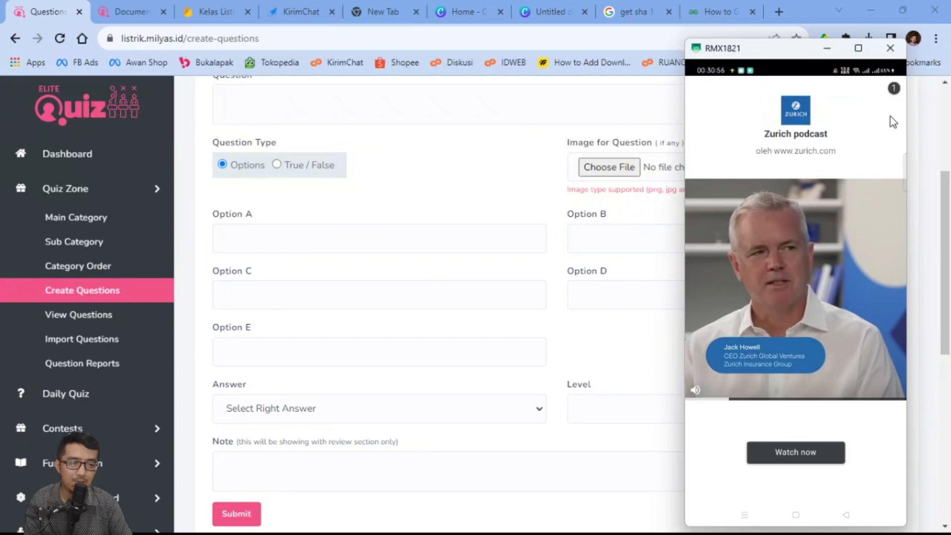
click(893, 89)
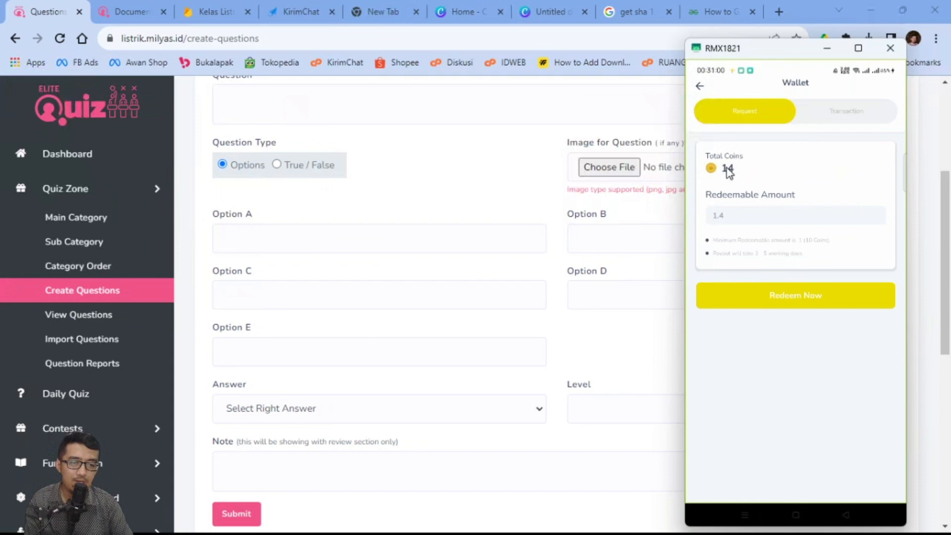
click(858, 108)
click(741, 116)
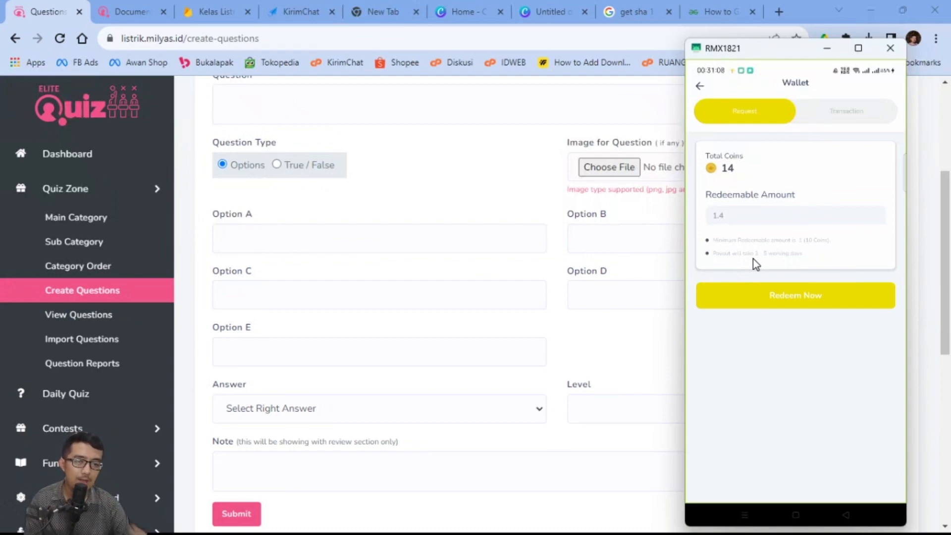
click(701, 85)
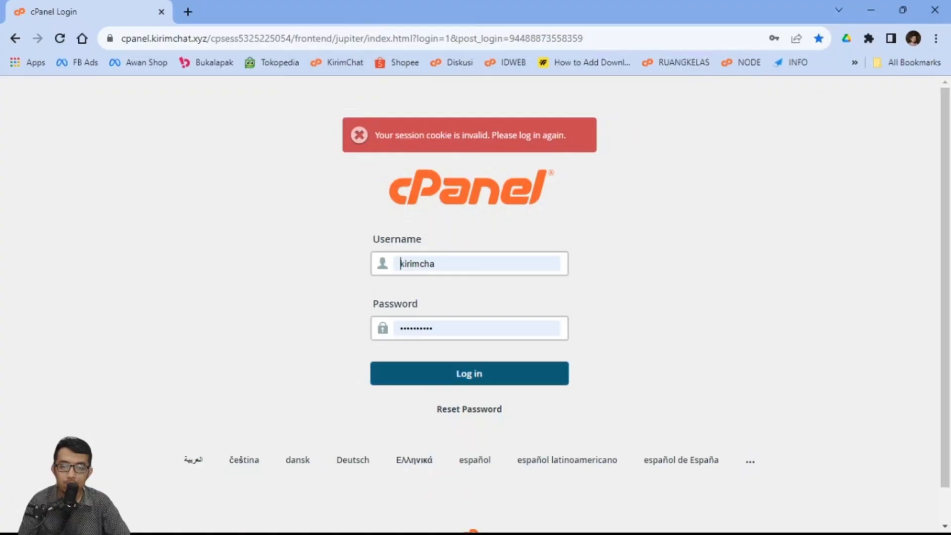
Step: Switch to cPanel and open the Domains tool
key(Return)
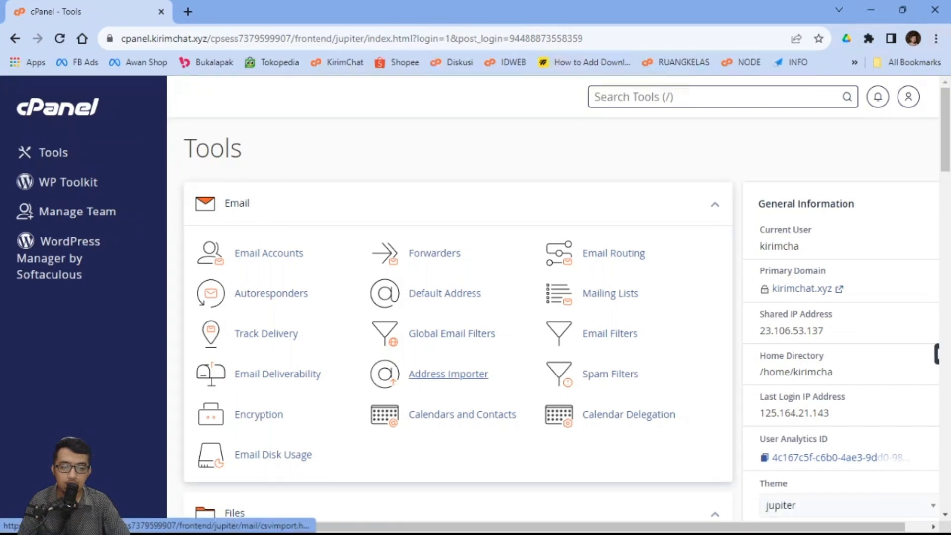
scroll(448, 374, down, 1)
scroll(448, 337, down, 11)
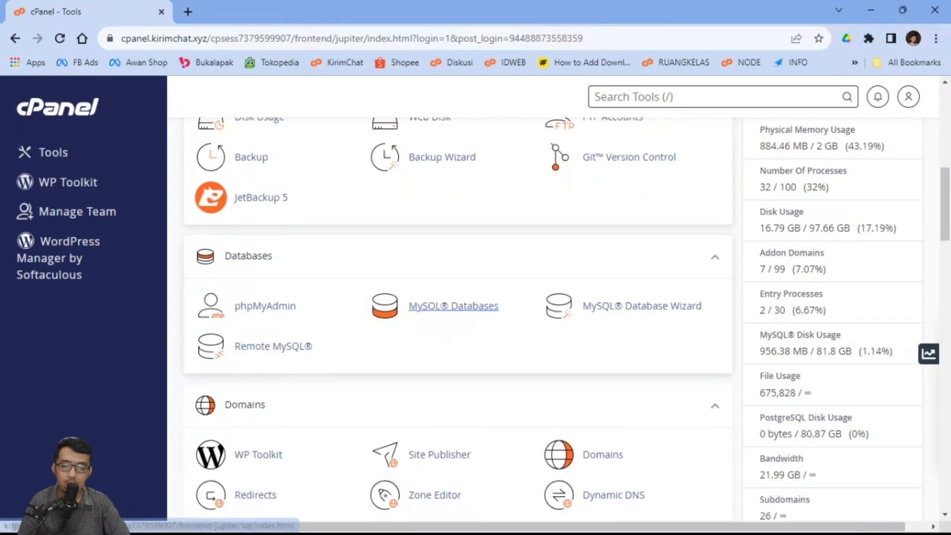
scroll(602, 317, down, 5)
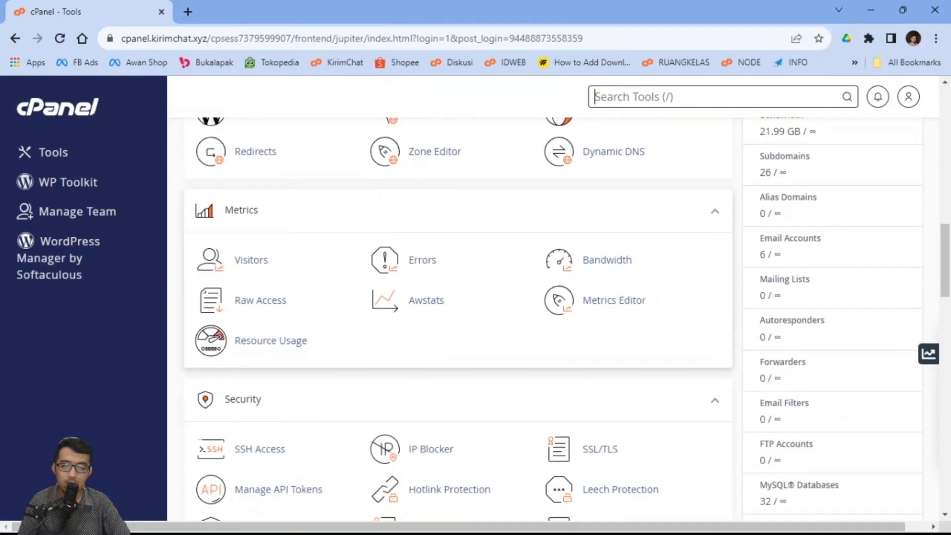
scroll(603, 317, up, 4)
click(603, 316)
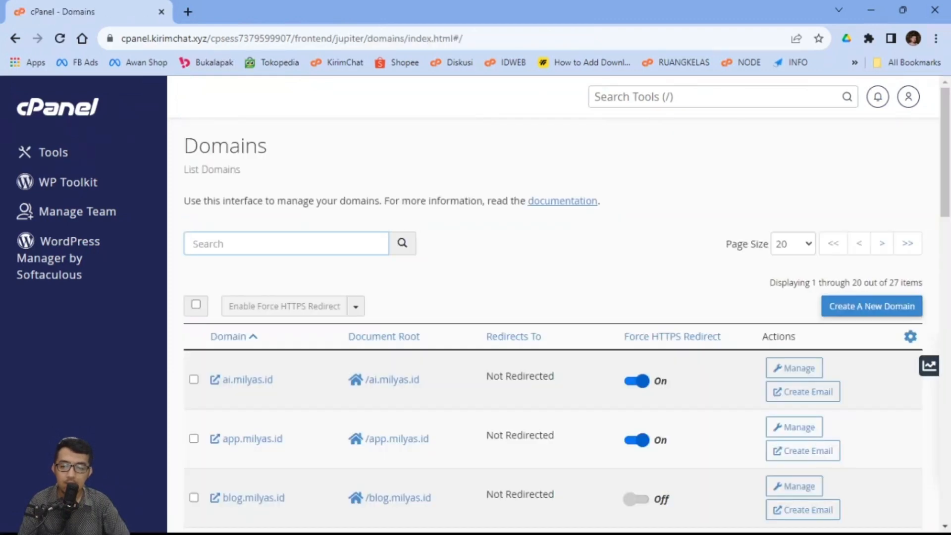
Step: Look through the list of existing domains with their document roots and HTTPS redirect settings
scroll(566, 319, down, 2)
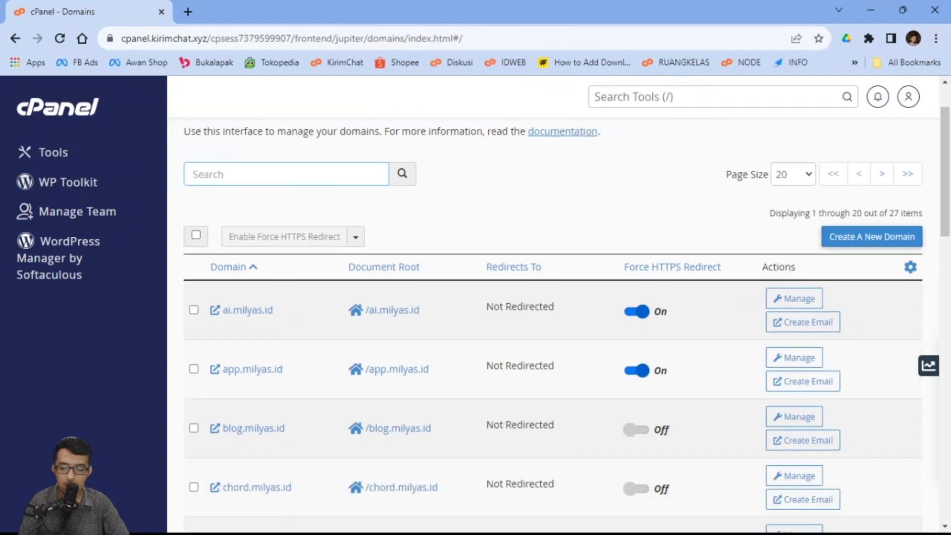
scroll(566, 318, up, 2)
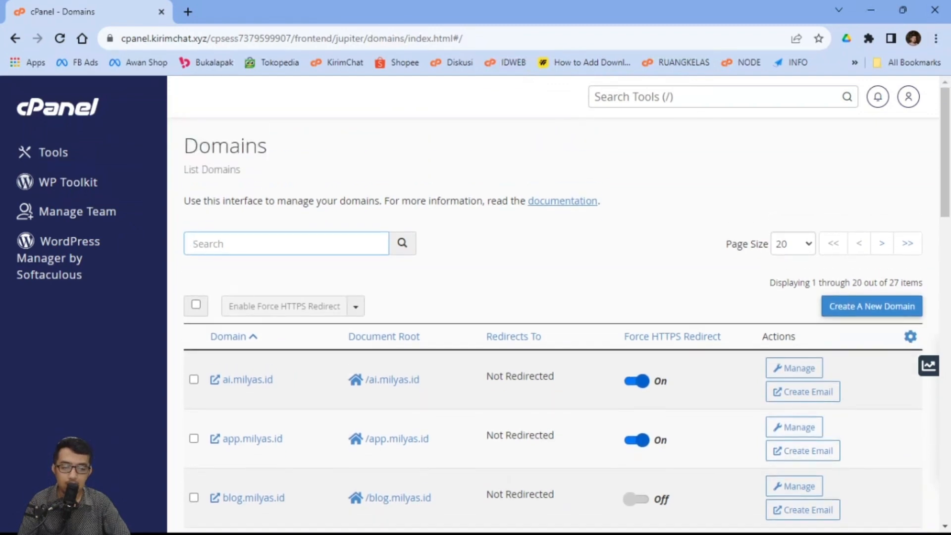
click(194, 244)
scroll(566, 324, down, 3)
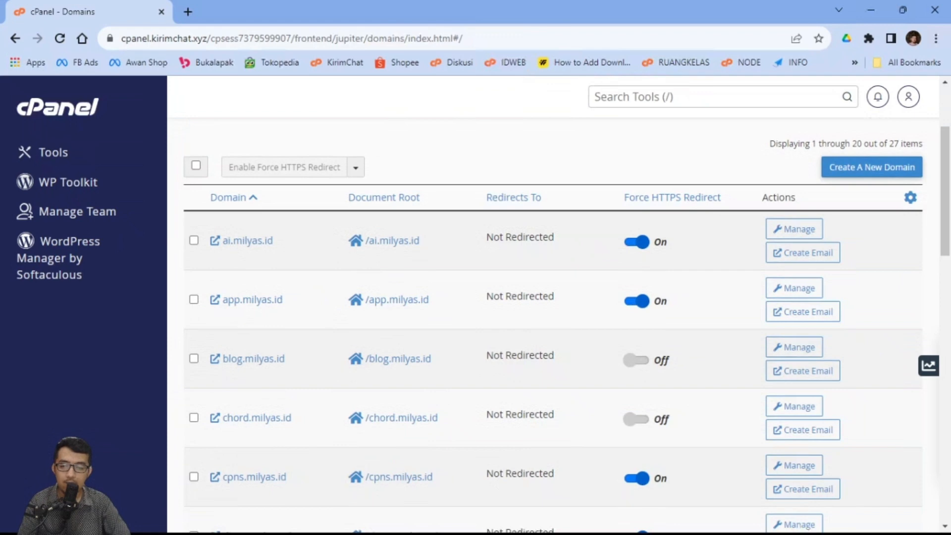
scroll(194, 244, down, 3)
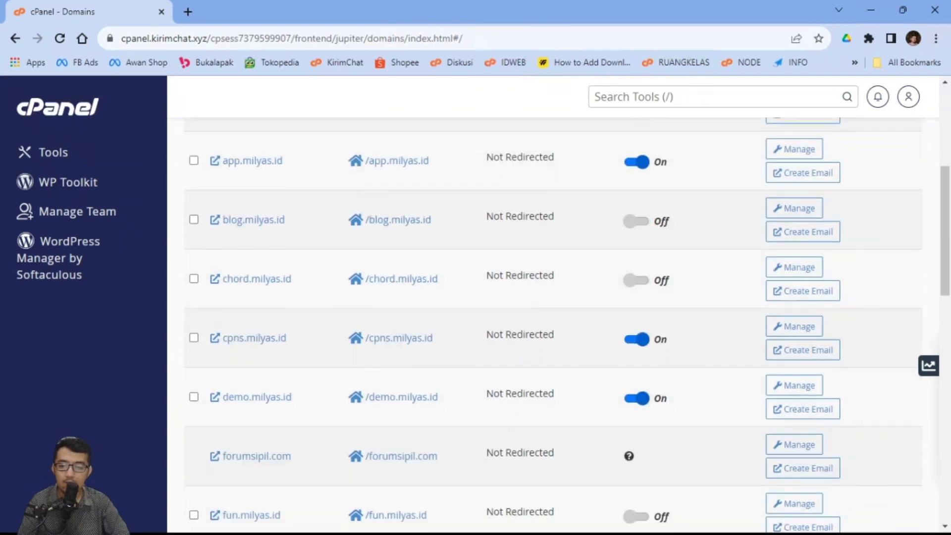
scroll(193, 244, up, 6)
scroll(194, 243, down, 4)
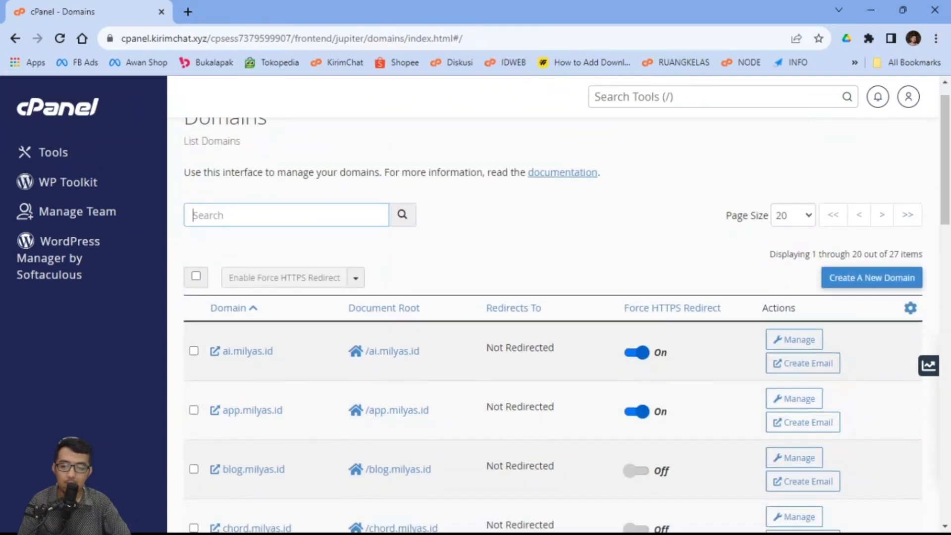
scroll(194, 244, down, 4)
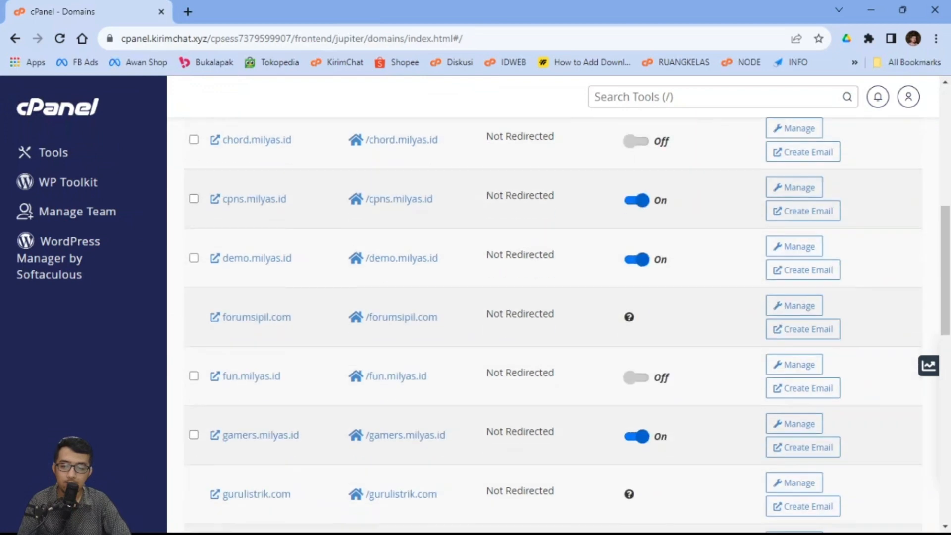
scroll(194, 244, up, 8)
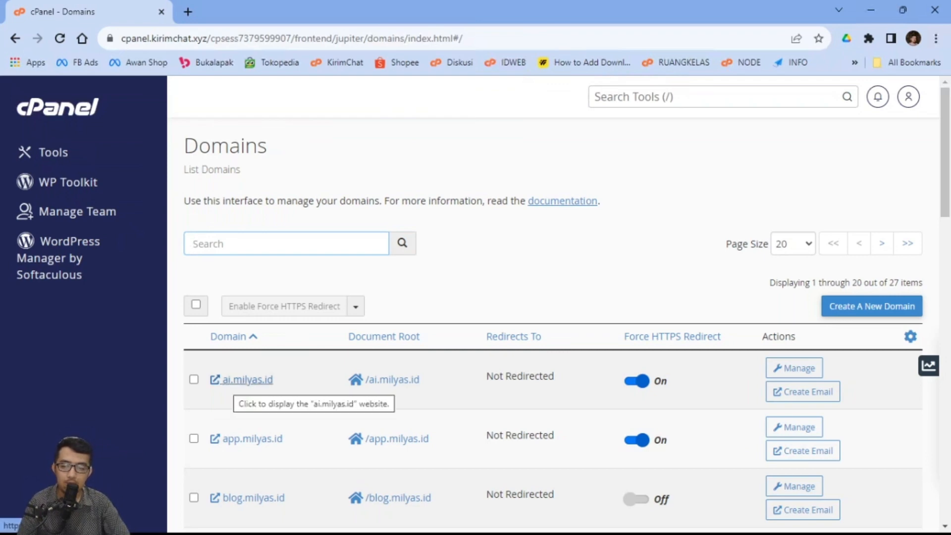
Step: Try to create the domain listrik.milyas.id with its own document root, then return to the domain list
click(872, 306)
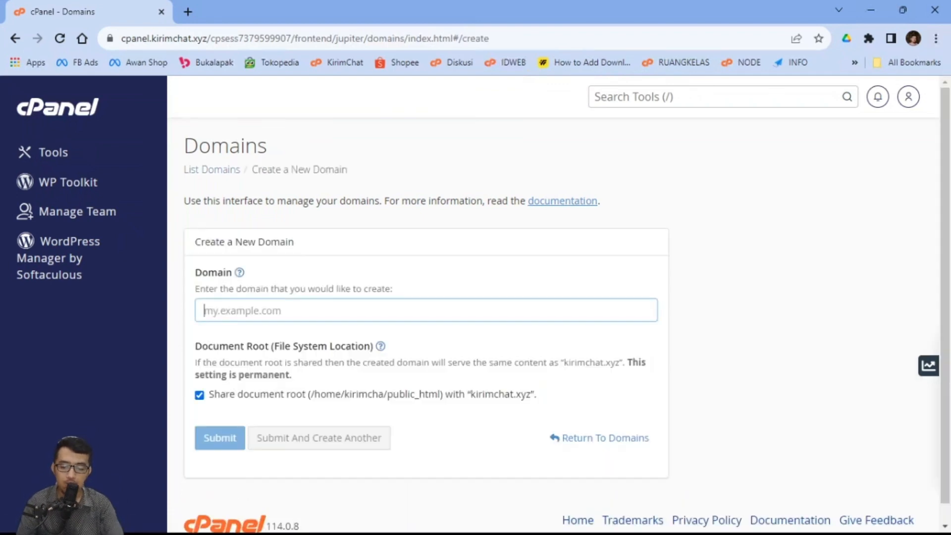
text(kerla)
key(BackSpace)
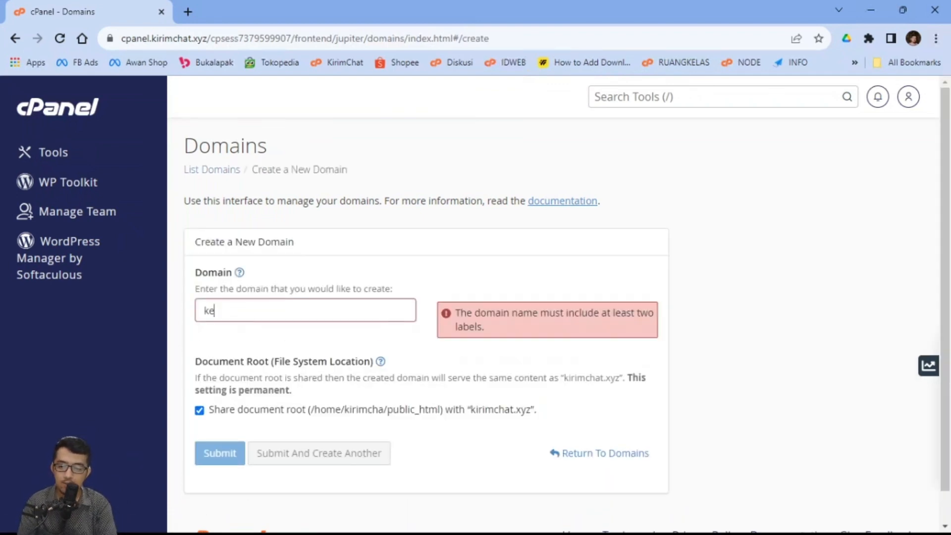
key(BackSpace)
key(BackSpace)
text(listrik.)
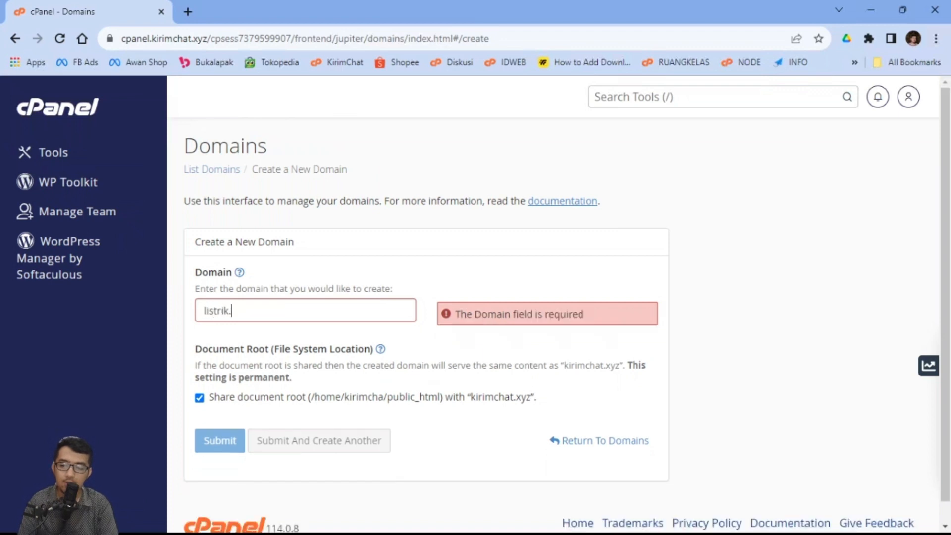
text(milyas)
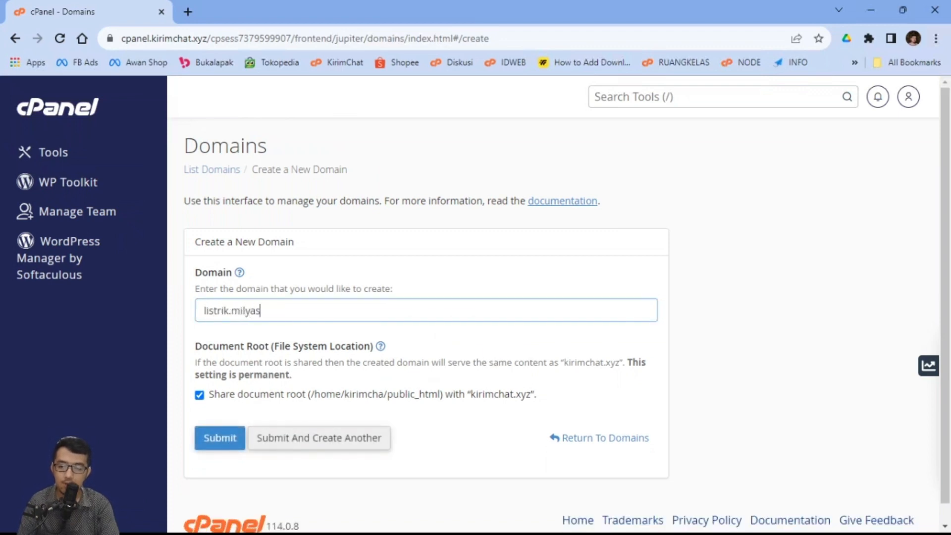
text(.id)
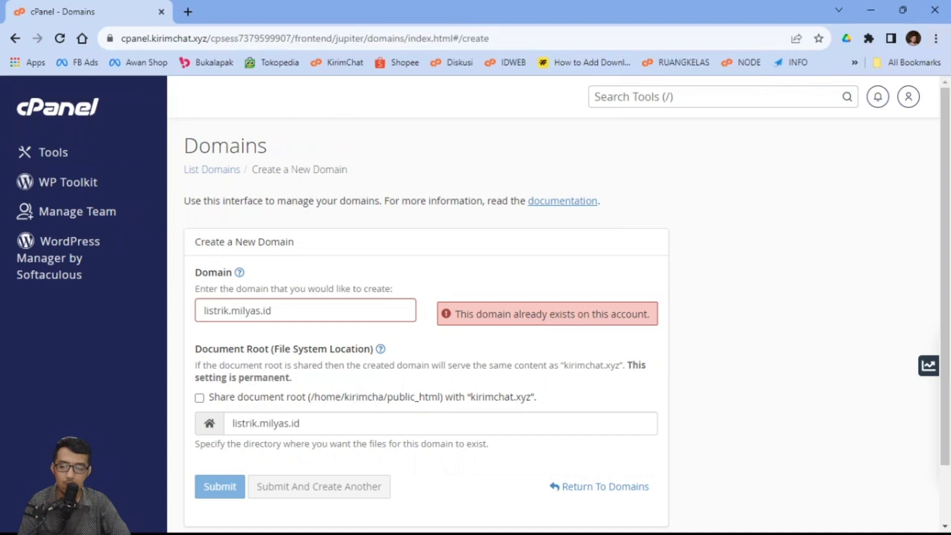
scroll(241, 310, down, 2)
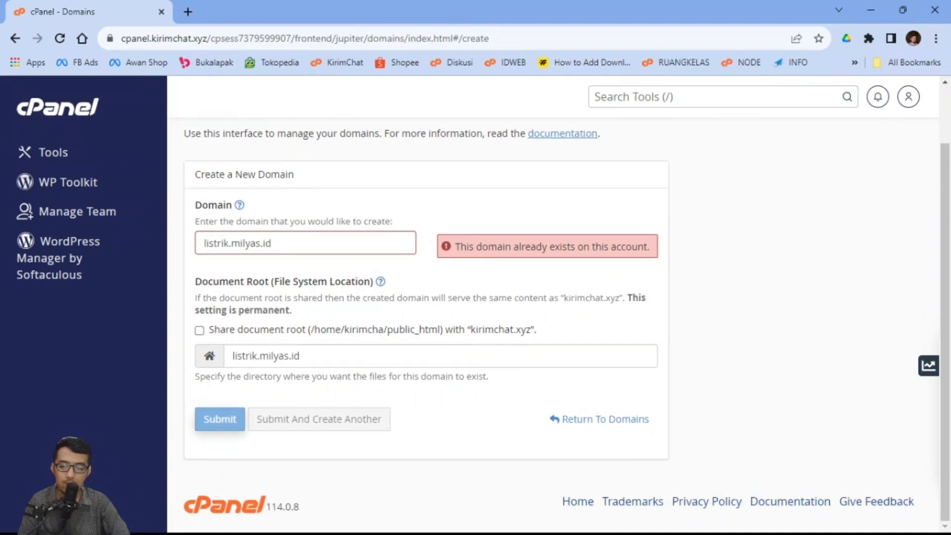
scroll(241, 310, up, 2)
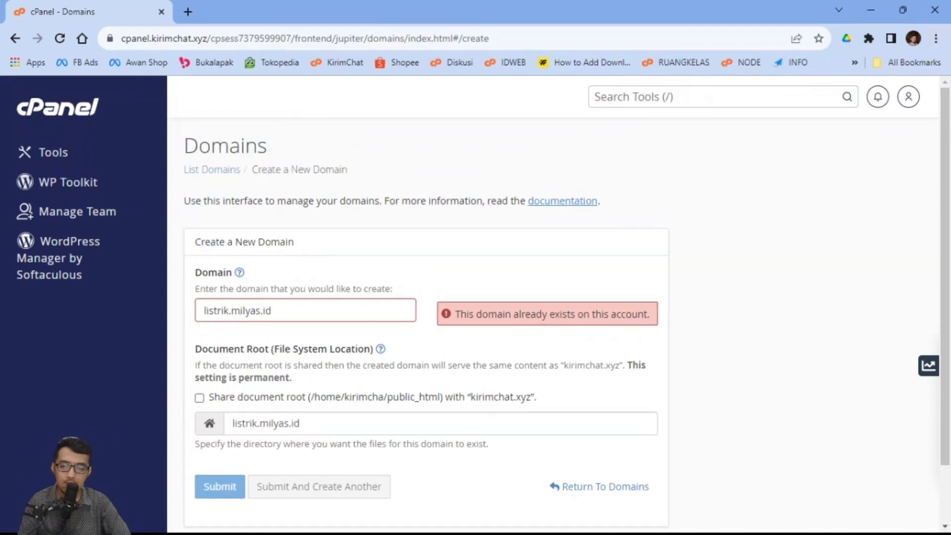
click(212, 169)
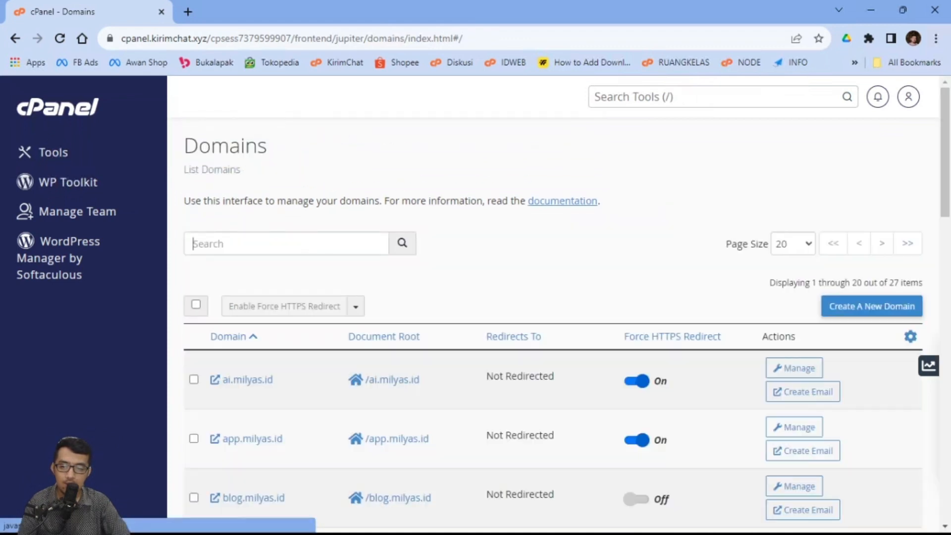
Step: Filter the domains by "listri", enable Force HTTPS Redirect for listrik.milyas.id, and open its document root in a new tab
text(listri)
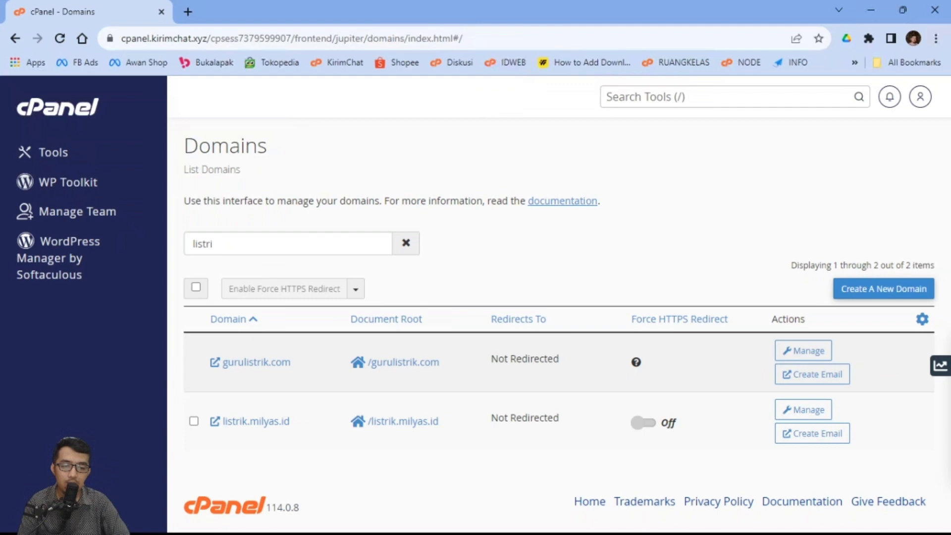
click(643, 423)
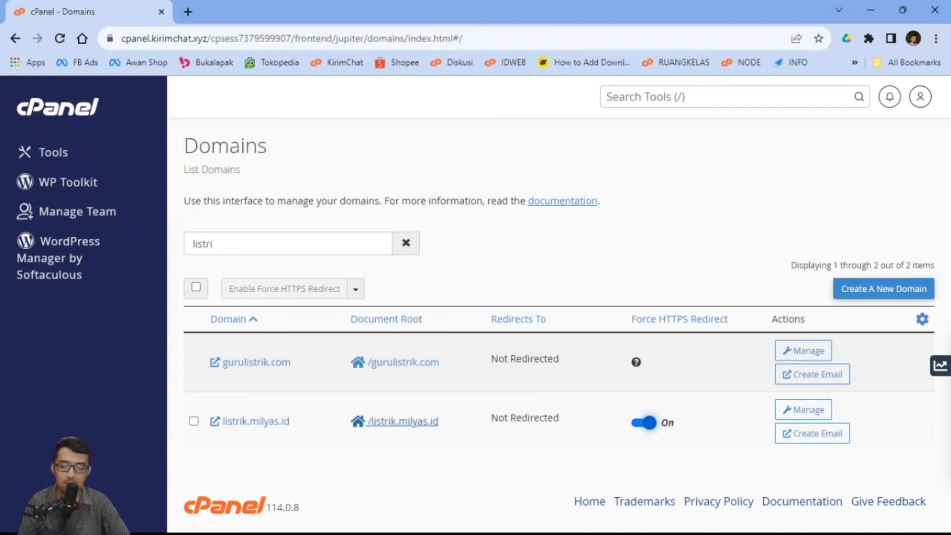
right_click(375, 421)
click(441, 257)
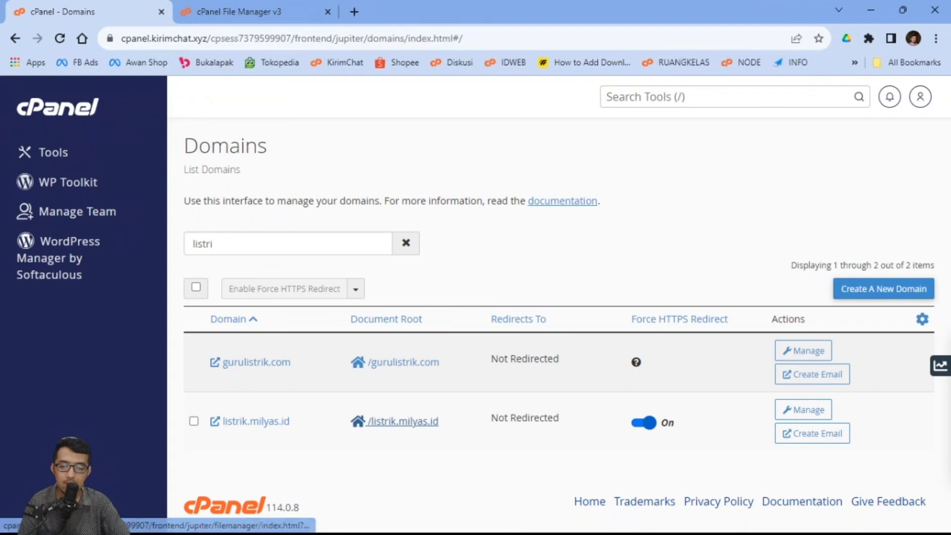
click(240, 12)
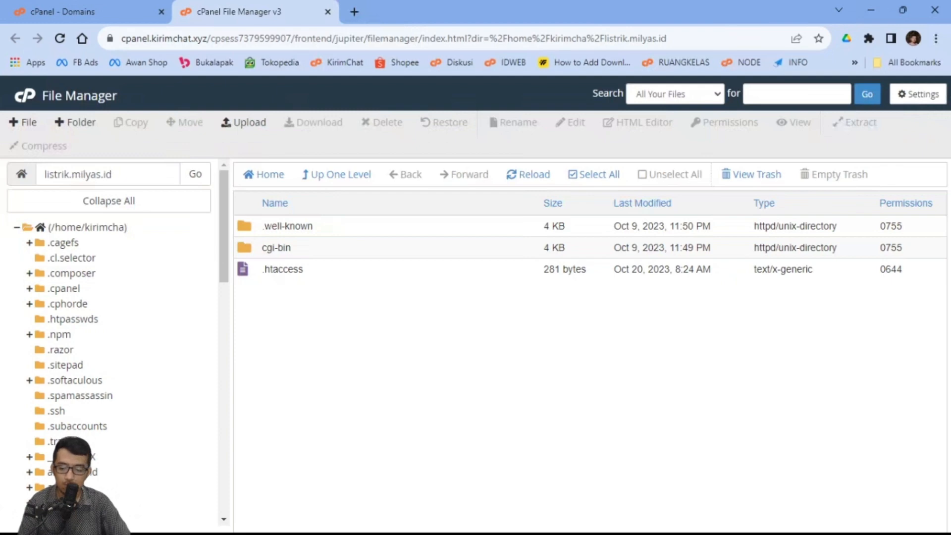
Step: Start a file upload to the listrik.milyas.id folder and browse to the local Project/Elit/Elite Quiz 2.1.1 folder
click(243, 123)
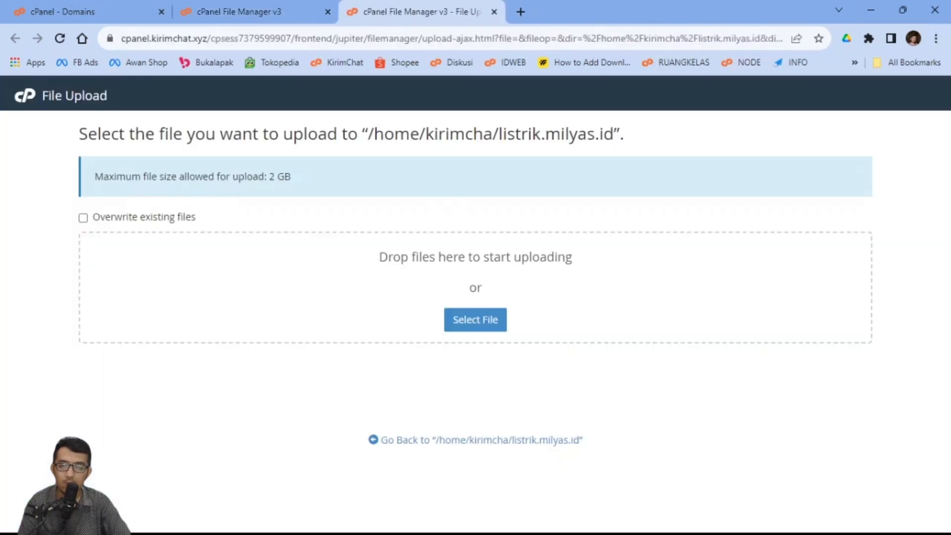
click(475, 319)
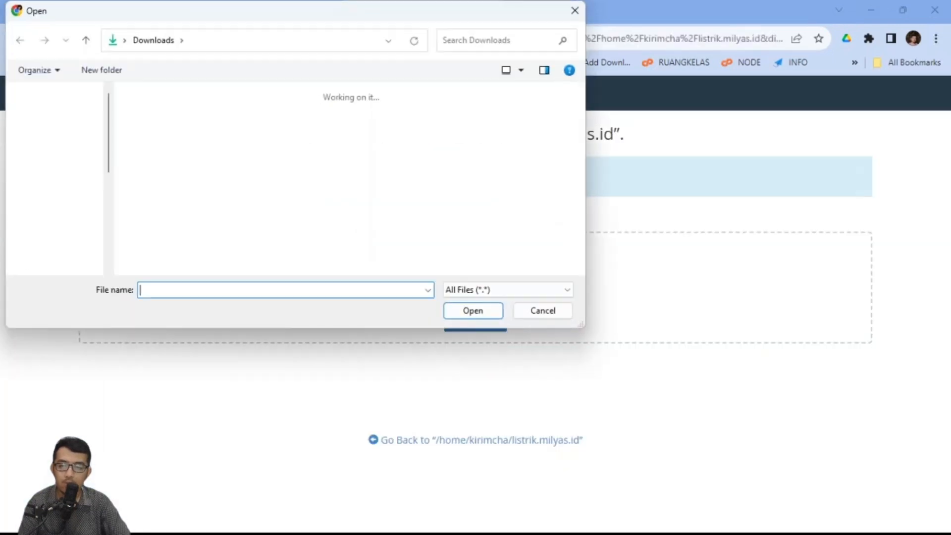
click(57, 182)
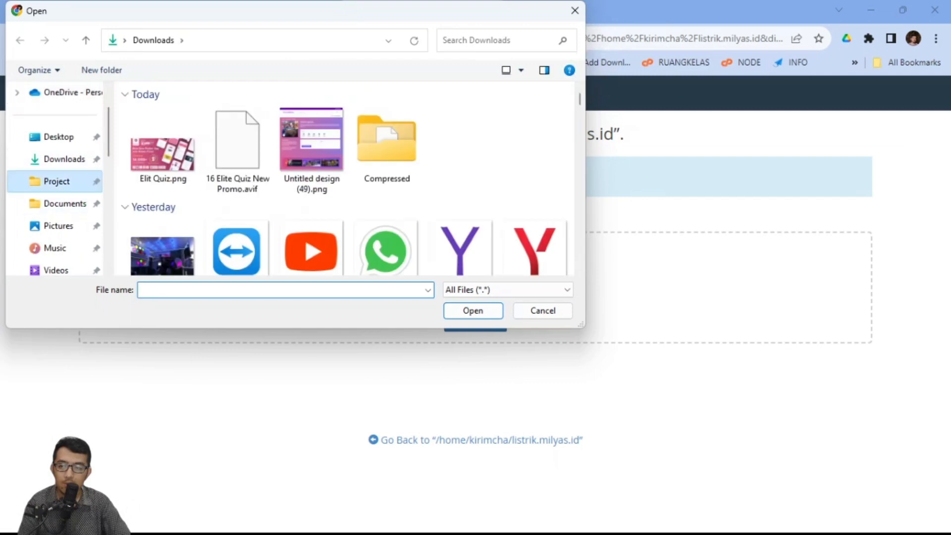
double_click(151, 112)
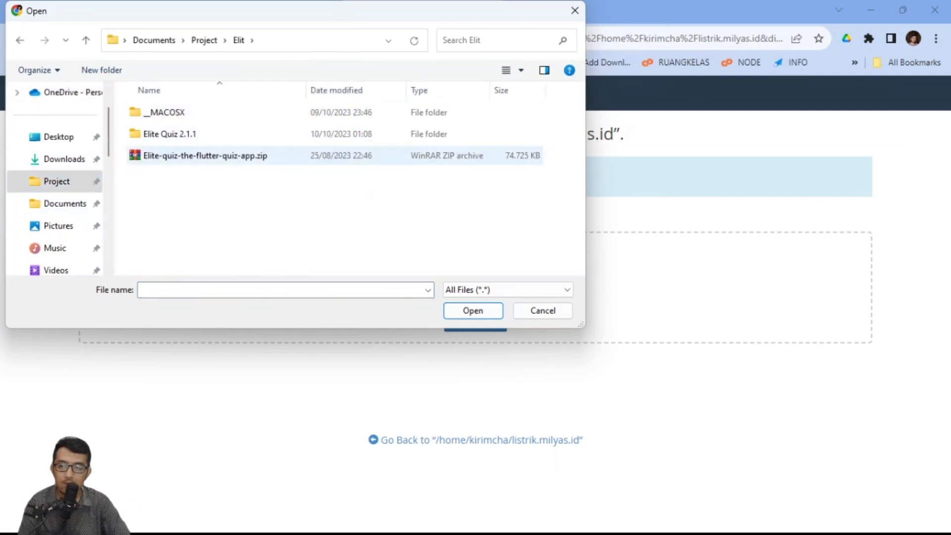
double_click(168, 134)
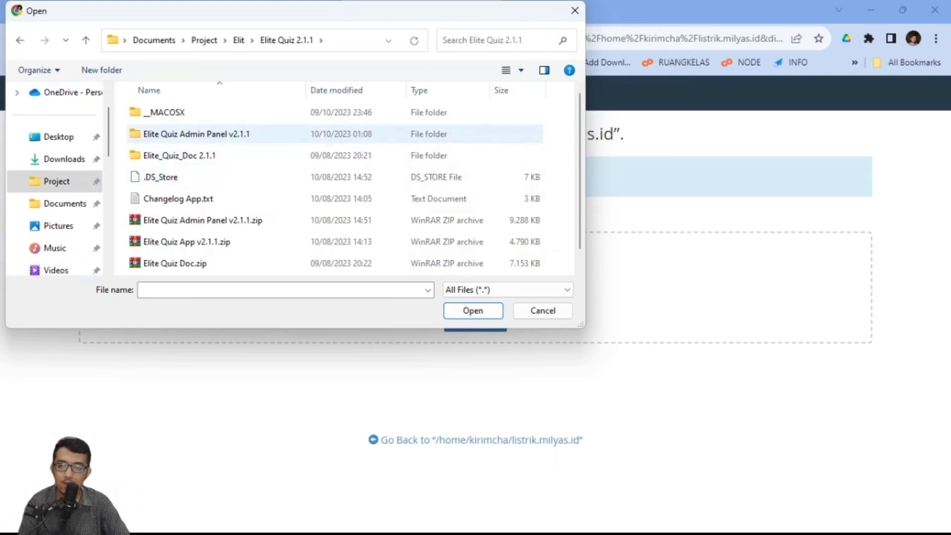
Step: Look through the PHP Code 2.1.1 folder inside the extracted Elite Quiz Admin Panel v2.1.1 folder
double_click(168, 134)
double_click(178, 112)
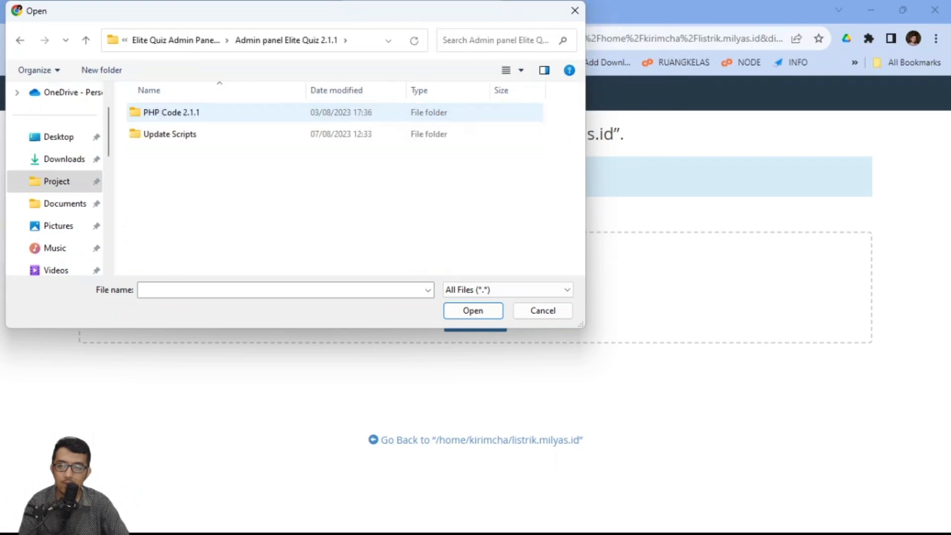
double_click(168, 112)
scroll(337, 188, down, 2)
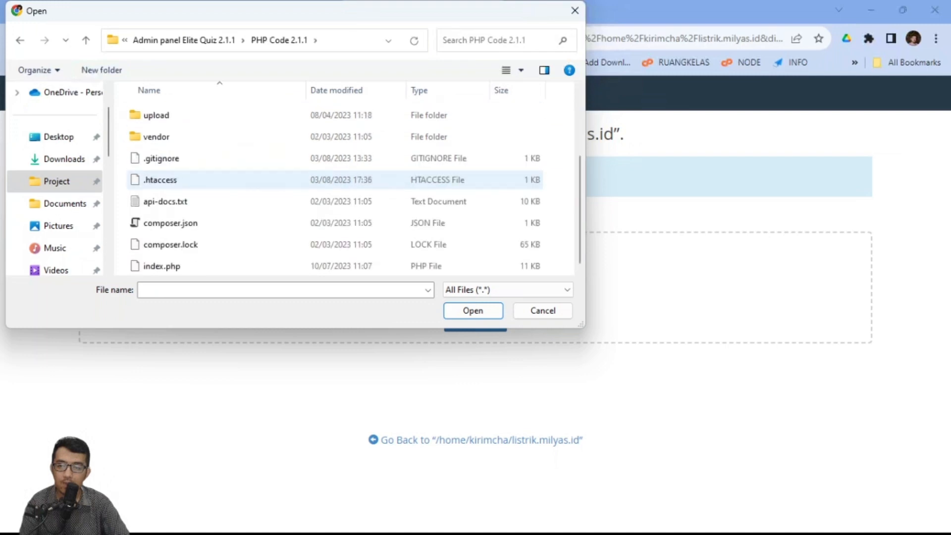
scroll(337, 179, up, 2)
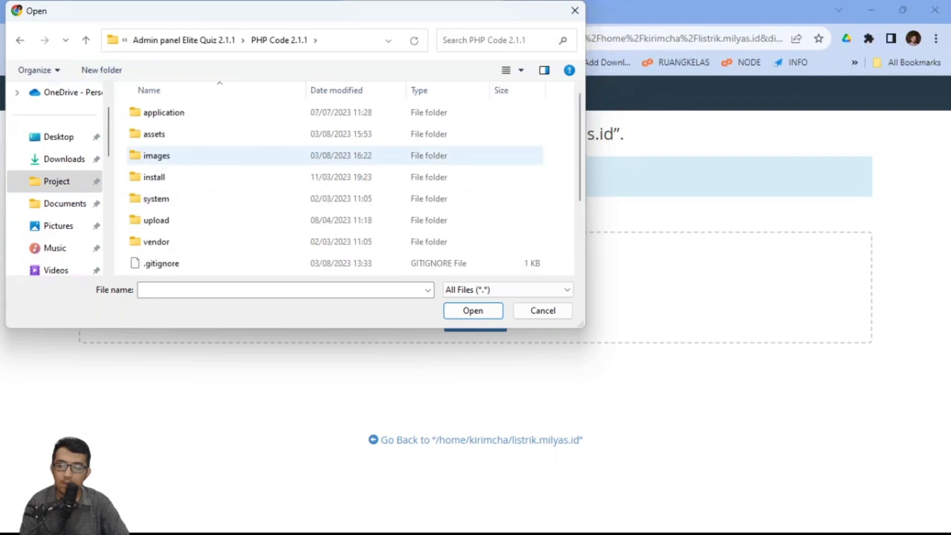
Step: Go back up to the Elite Quiz 2.1.1 folder and upload Elite Quiz Admin Panel v2.1.1.zip
click(86, 40)
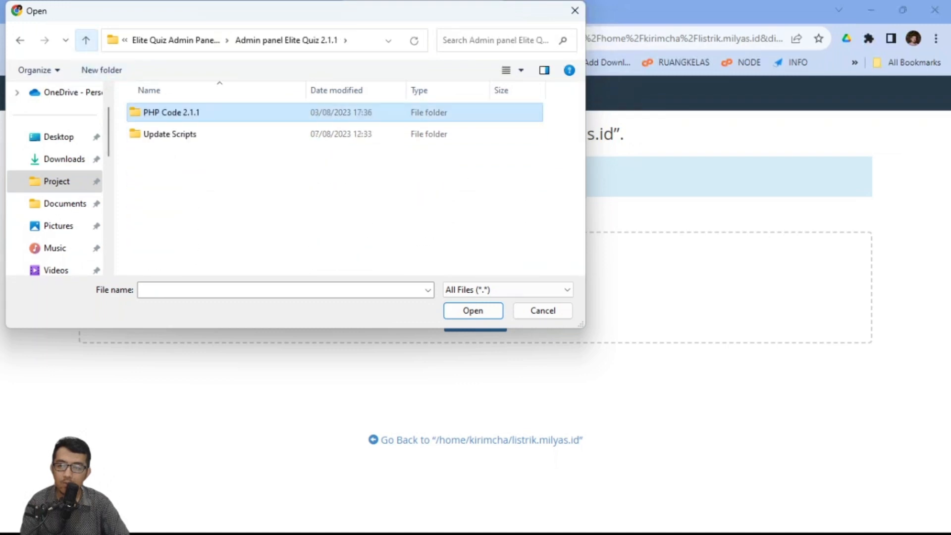
click(86, 40)
click(86, 41)
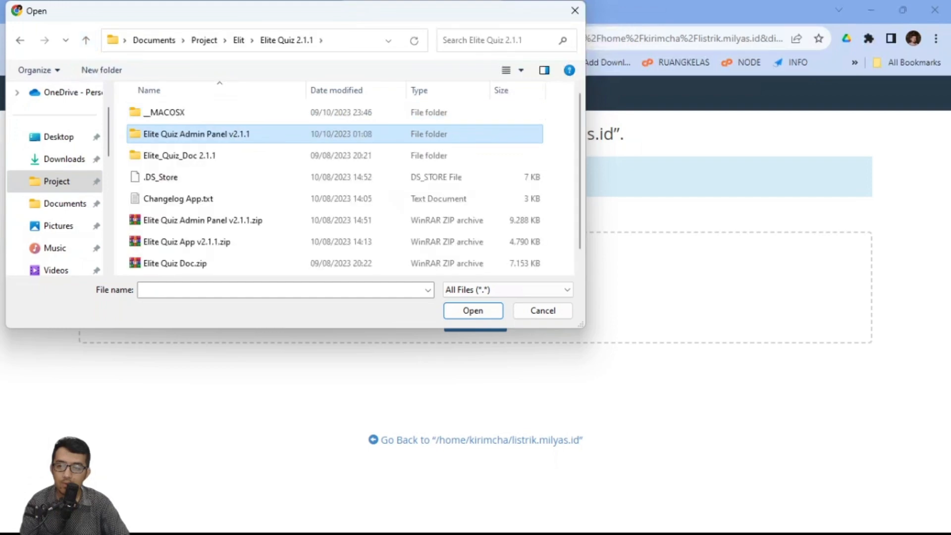
click(203, 220)
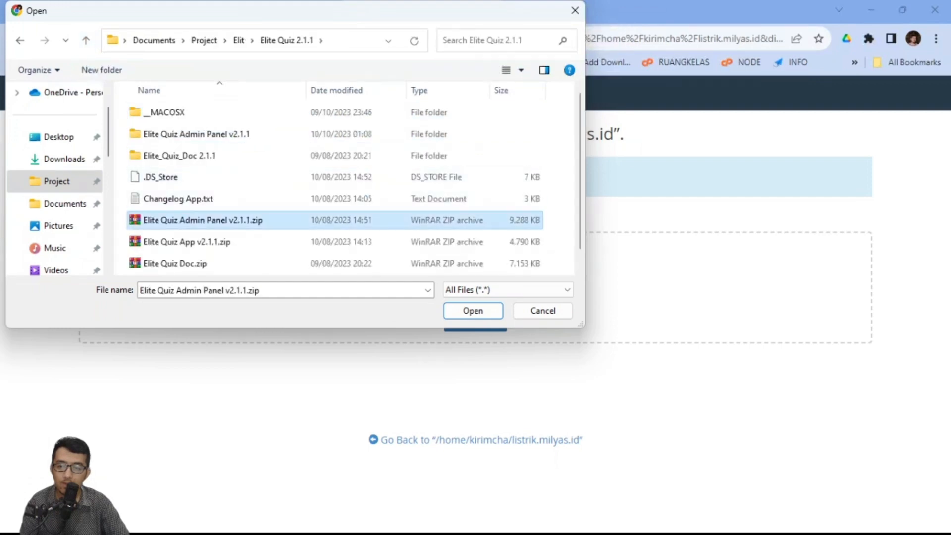
key(Return)
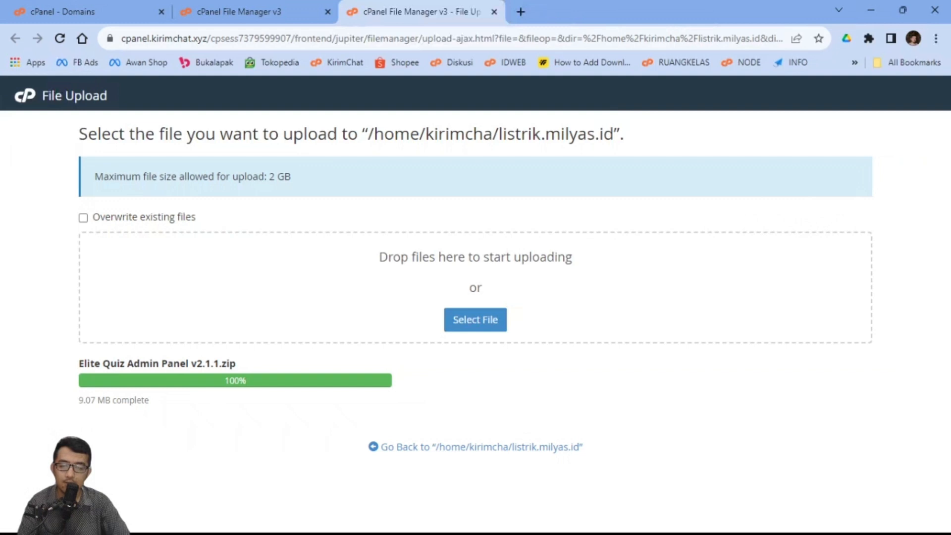
Step: Return to the listrik.milyas.id folder, logging in again, and permanently delete .well-known, cgi-bin and .htaccess, skipping the trash
click(476, 447)
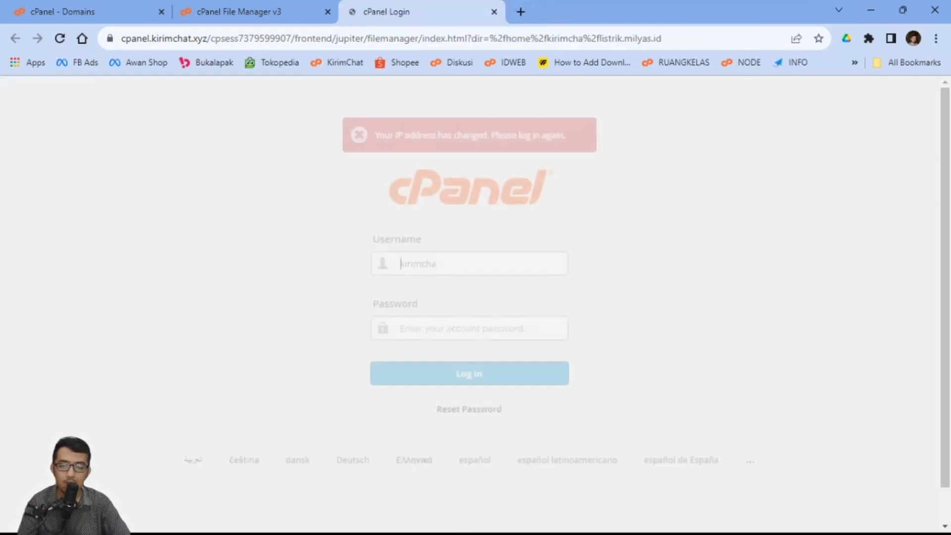
key(Return)
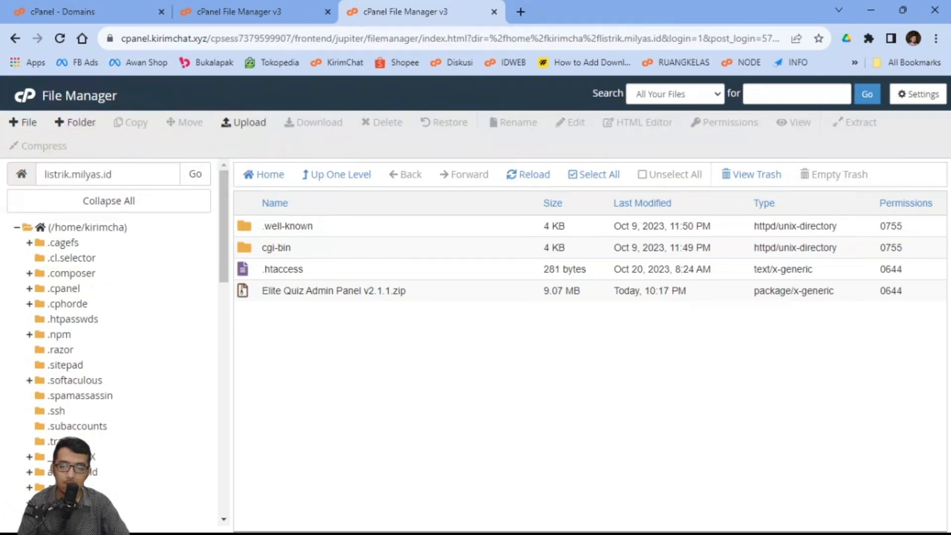
click(346, 226)
shift+click(347, 269)
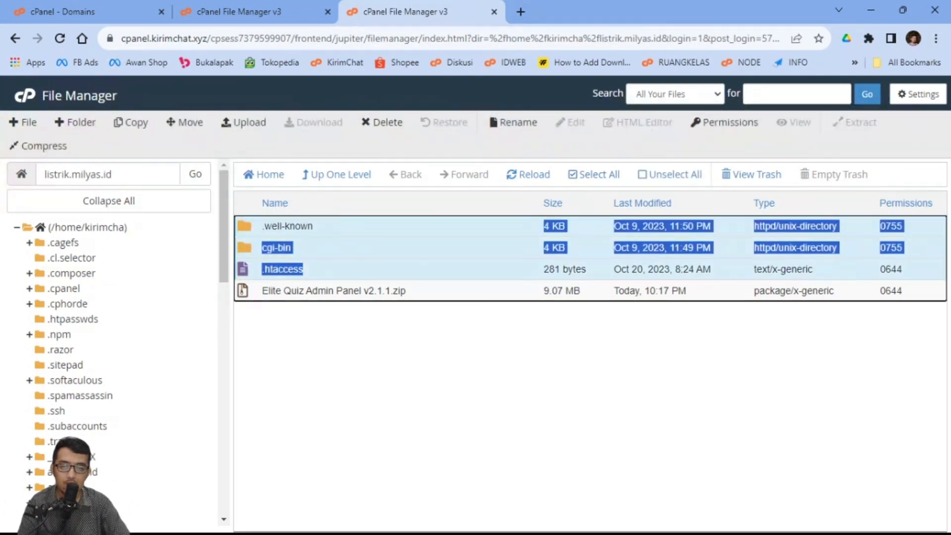
click(383, 123)
click(331, 319)
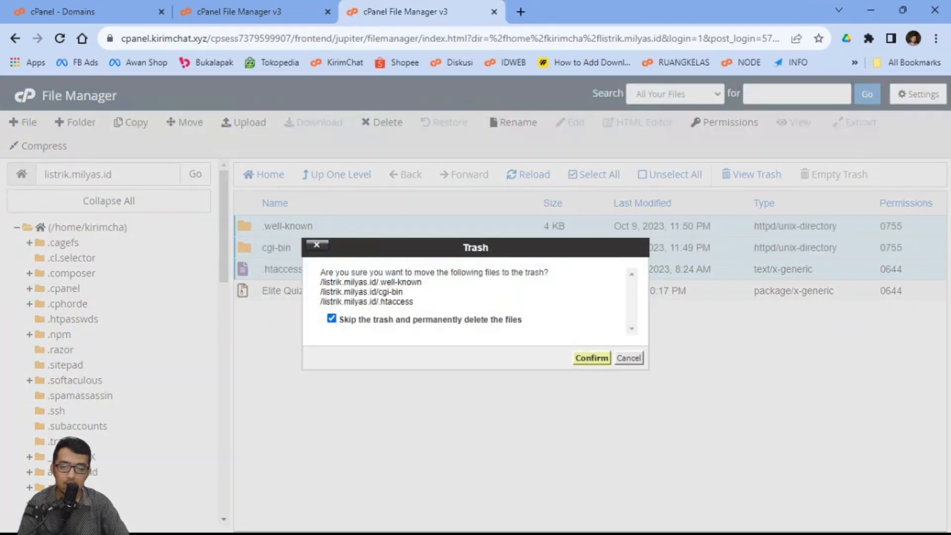
key(Return)
Step: Extract Elite Quiz Admin Panel v2.1.1.zip into /listrik.milyas.id
right_click(430, 228)
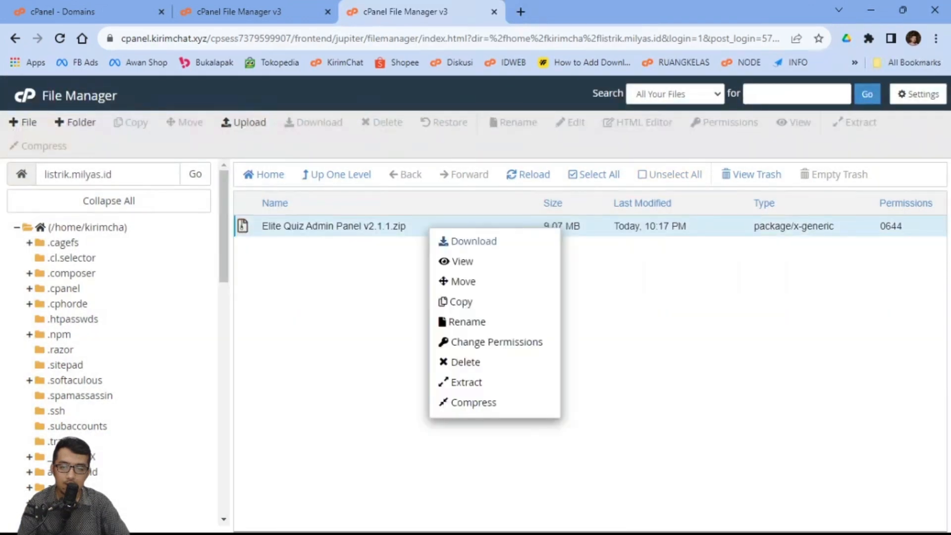
click(465, 382)
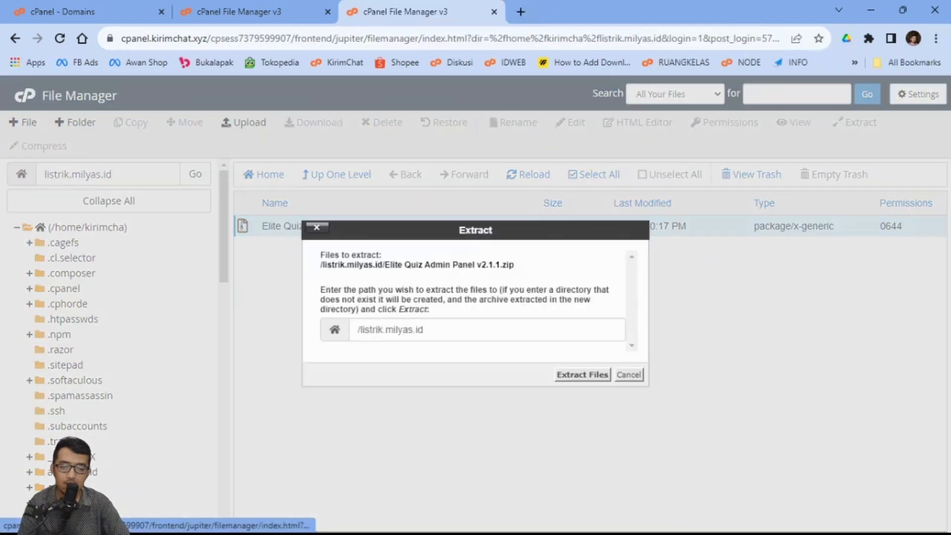
key(Return)
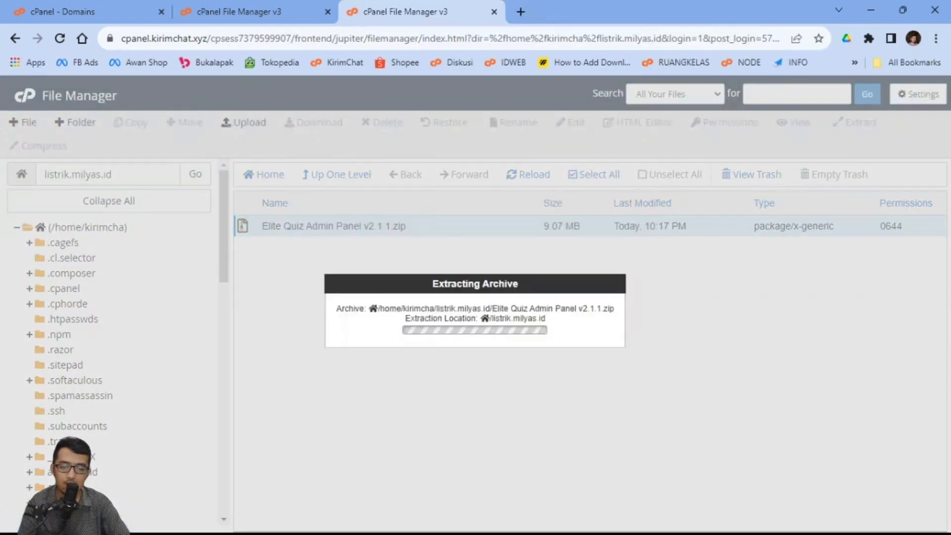
key(Return)
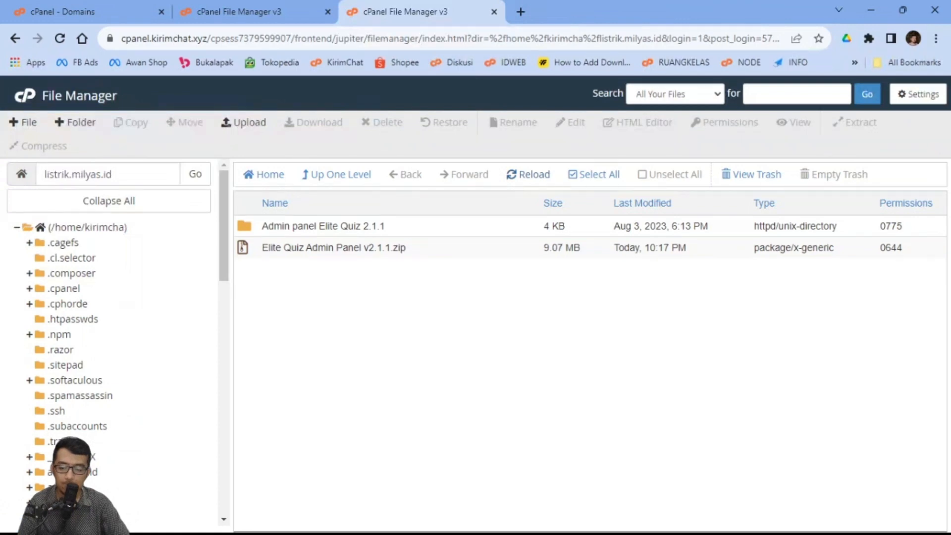
Step: Try to move everything in Admin panel Elite Quiz 2.1.1/PHP Code 2.1.1 to /listrik.milyas.id/
double_click(244, 226)
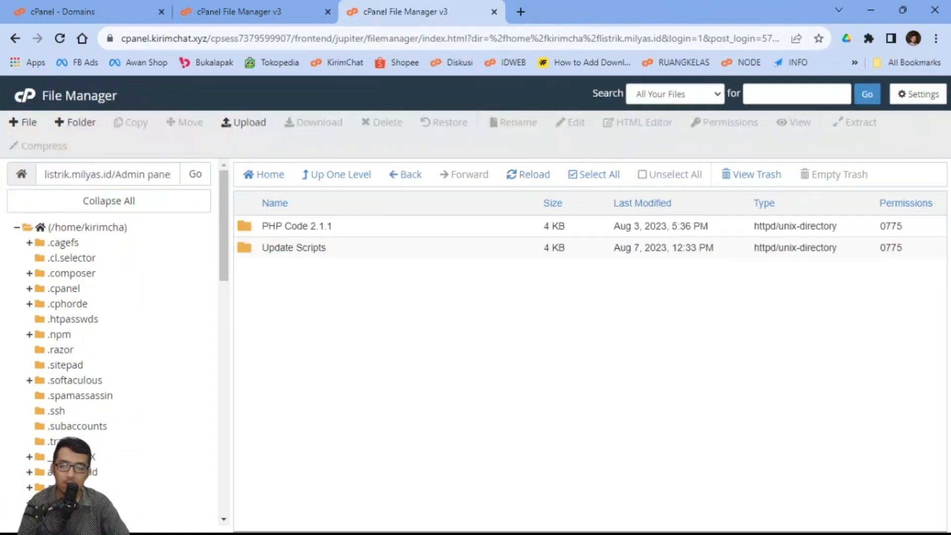
double_click(244, 225)
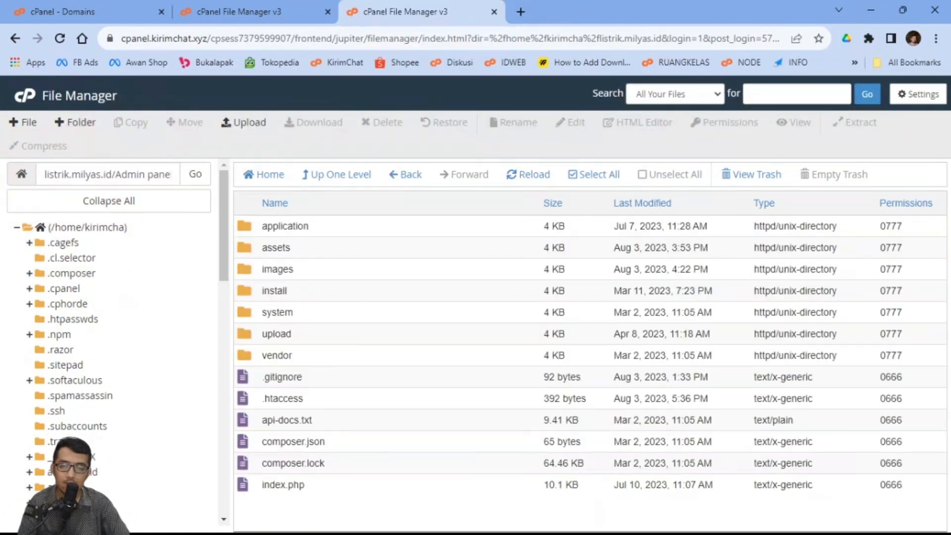
click(585, 174)
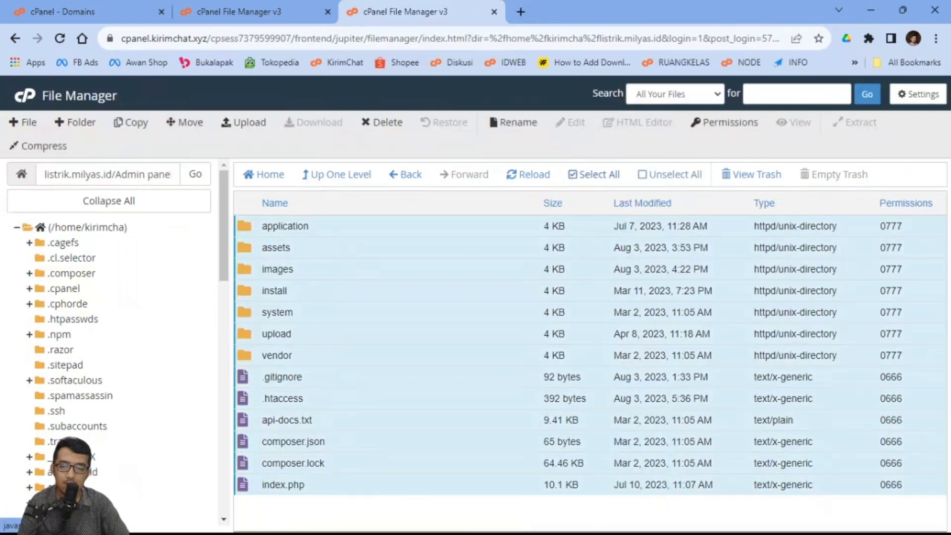
click(184, 122)
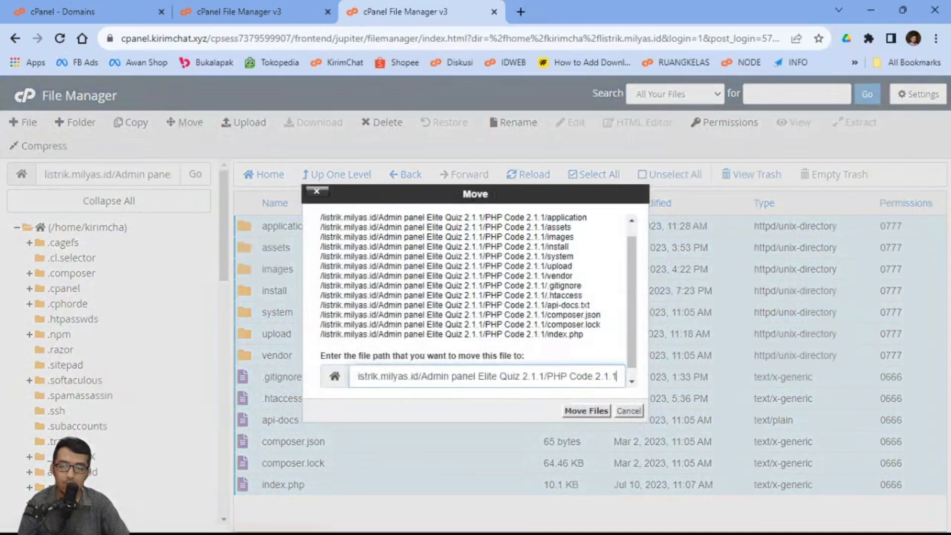
drag(421, 375, 618, 376)
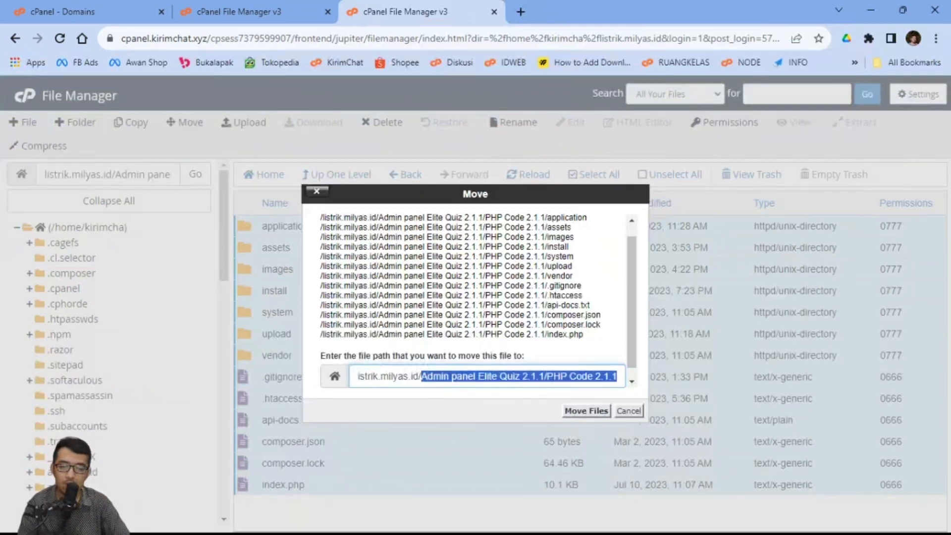
key(BackSpace)
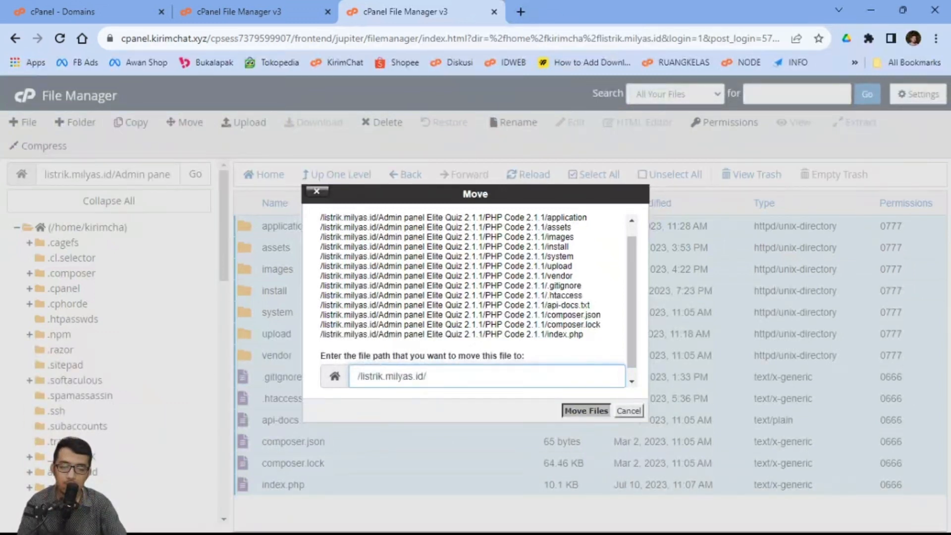
click(586, 411)
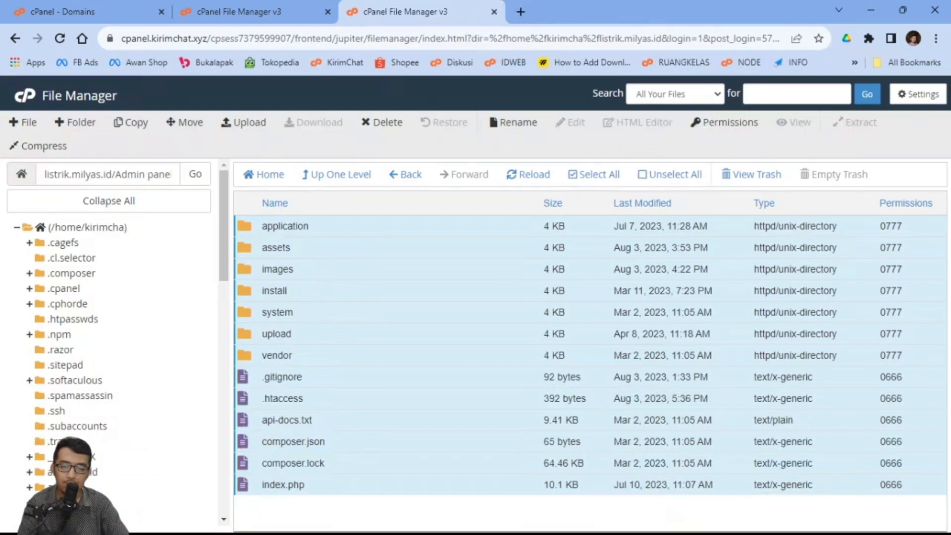
Step: Reload the file listing and log in to cPanel again
click(529, 175)
click(543, 147)
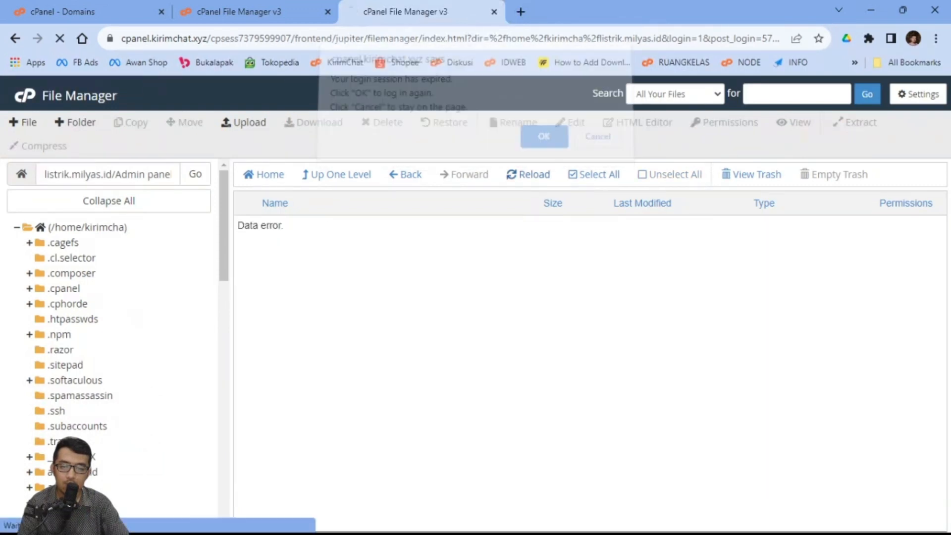
click(469, 373)
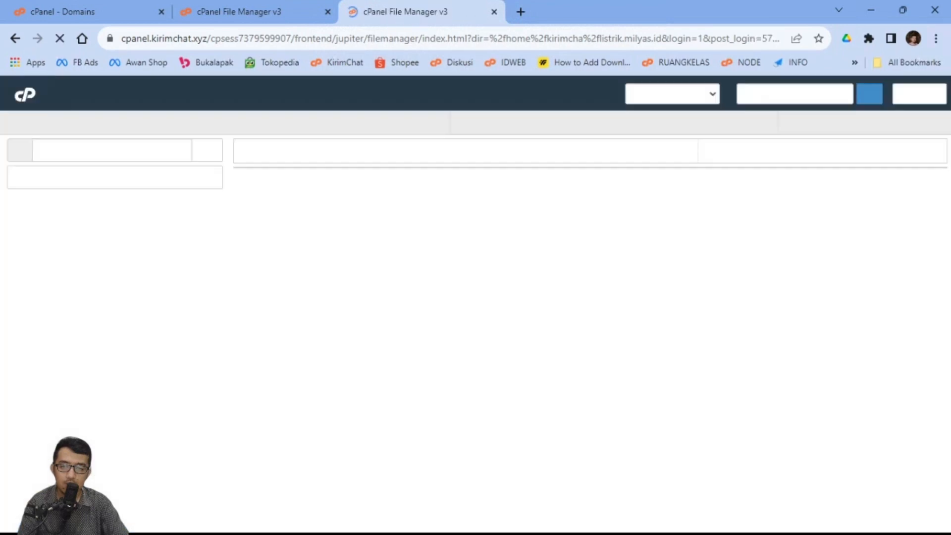
Step: Move all contents of the PHP Code 2.1.1 folder to /listrik.milyas.id/ and return to that domain's root folder
double_click(244, 226)
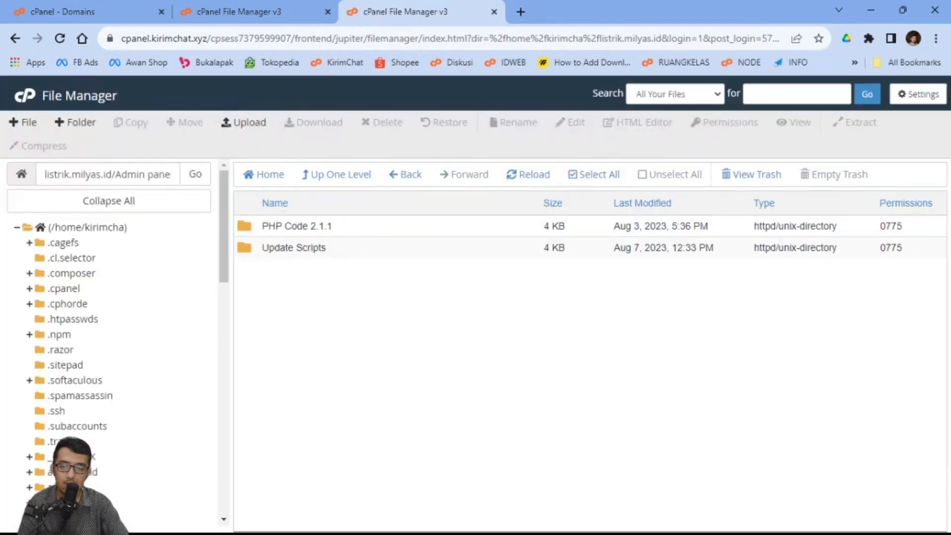
double_click(245, 226)
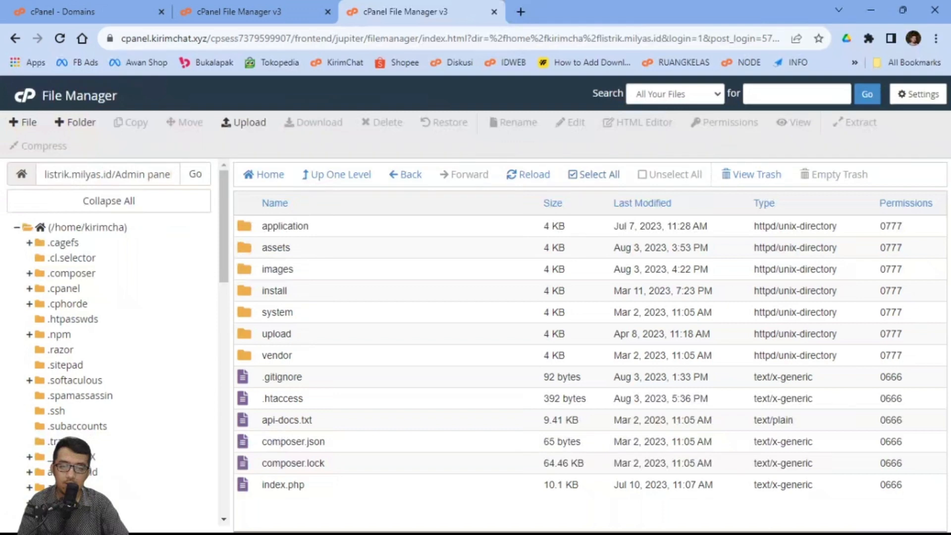
key(ctrl+a)
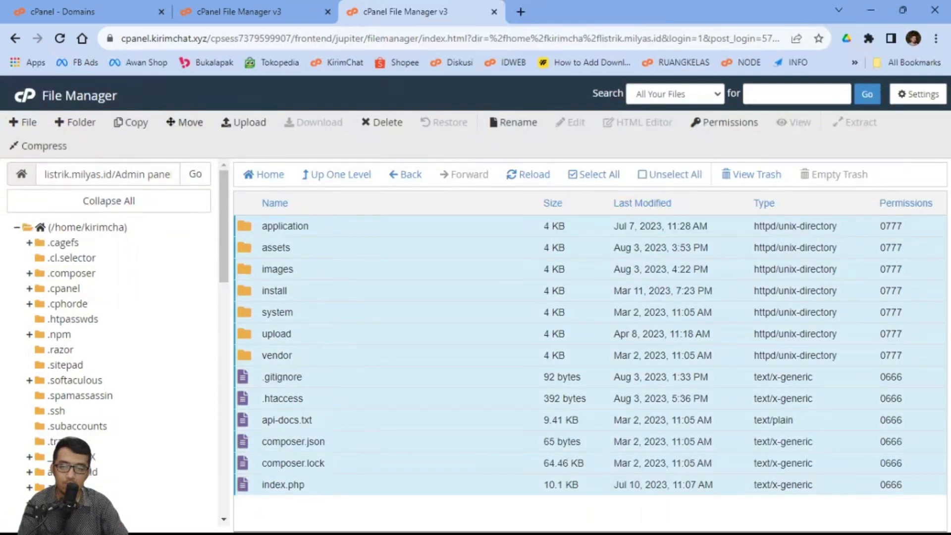
click(185, 122)
drag(422, 377, 616, 377)
key(BackSpace)
key(Tab)
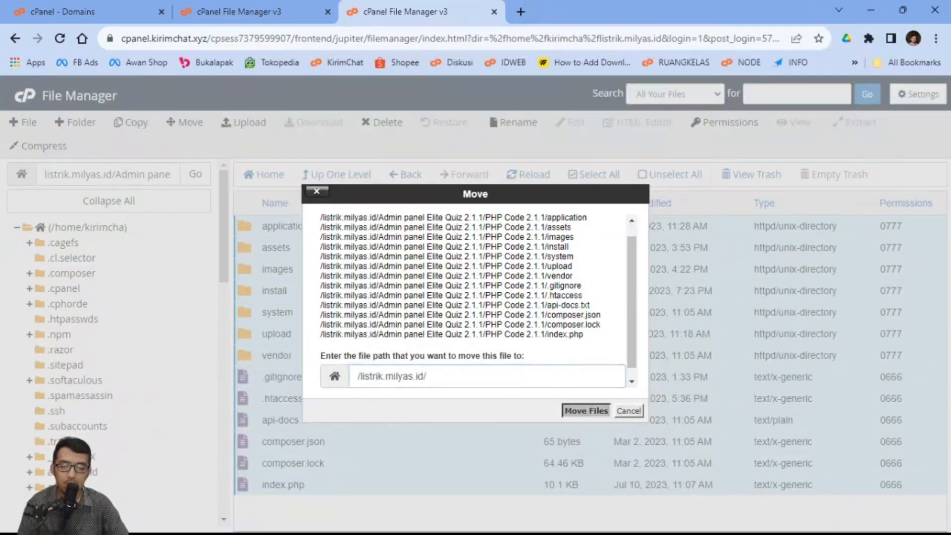
key(Return)
click(337, 174)
click(337, 174)
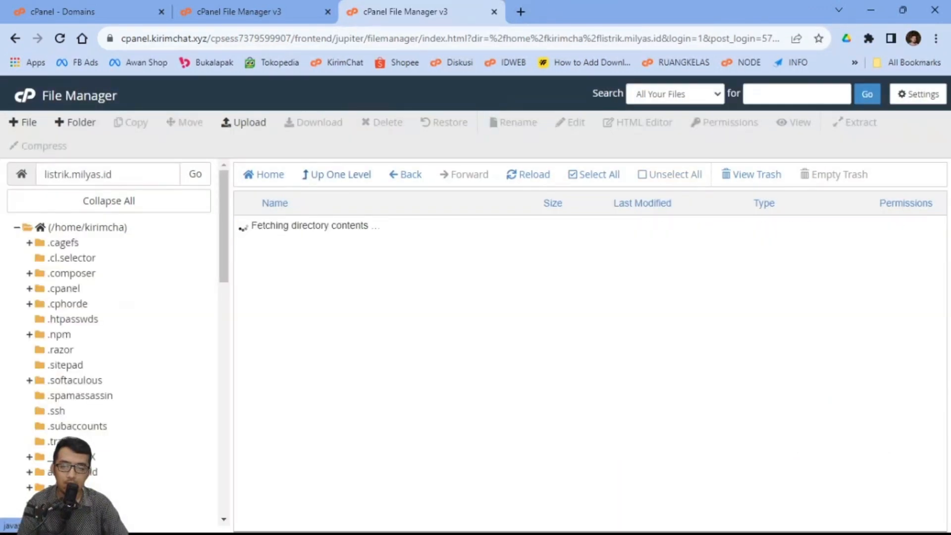
scroll(584, 367, down, 1)
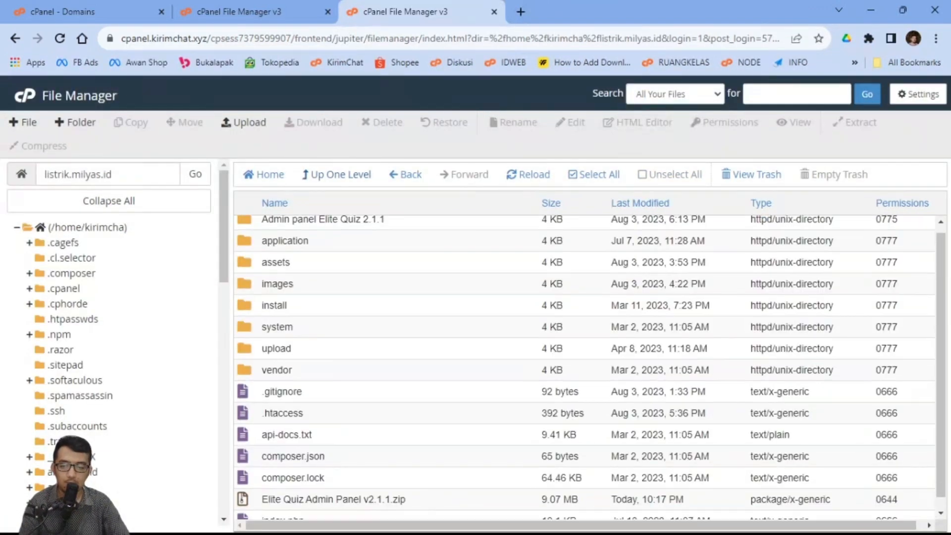
Step: Open listrik.milyas.id in a new browser tab to start the Elite Quiz installer
scroll(584, 367, up, 1)
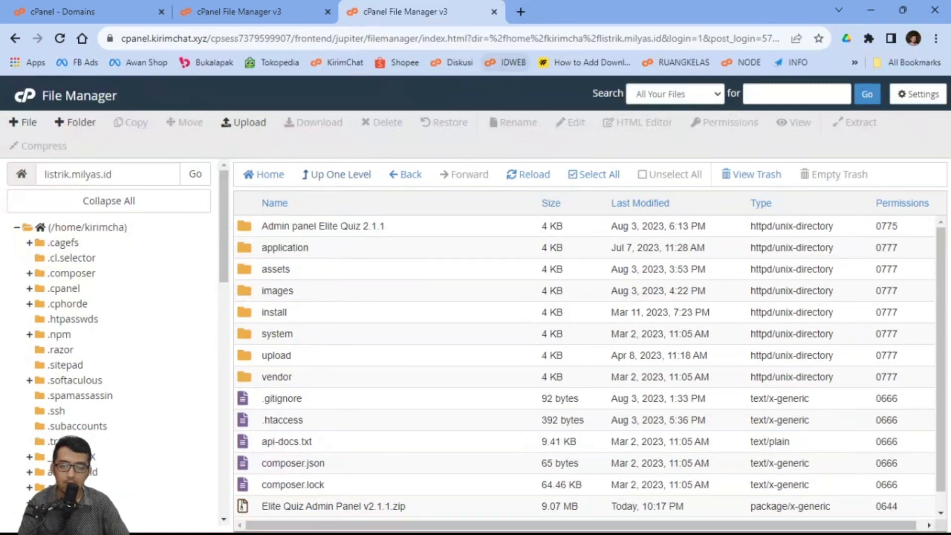
click(520, 12)
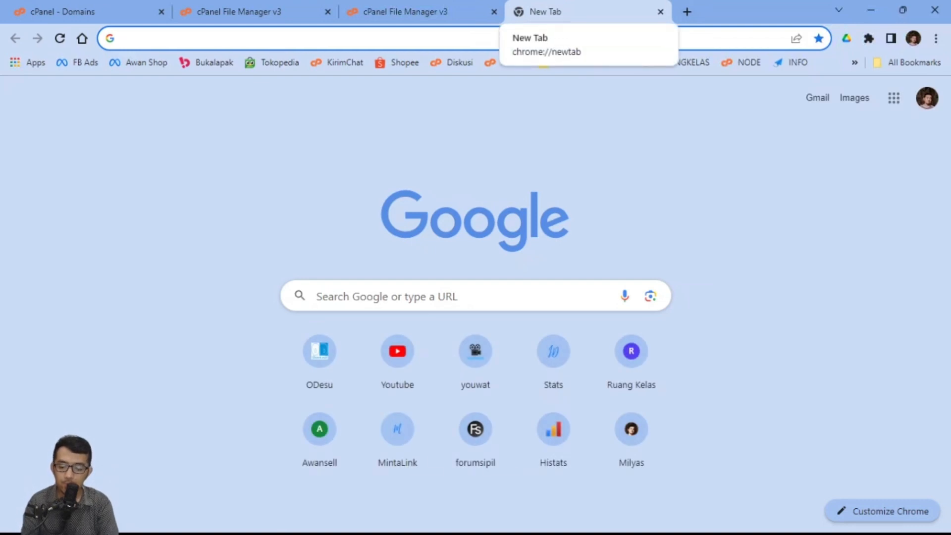
text(listrik.m)
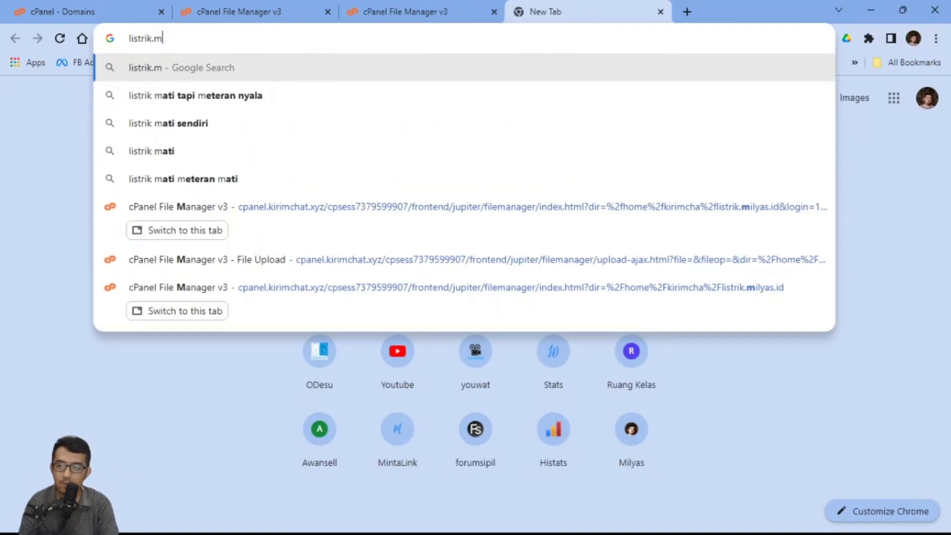
text(ilyas.id)
key(Return)
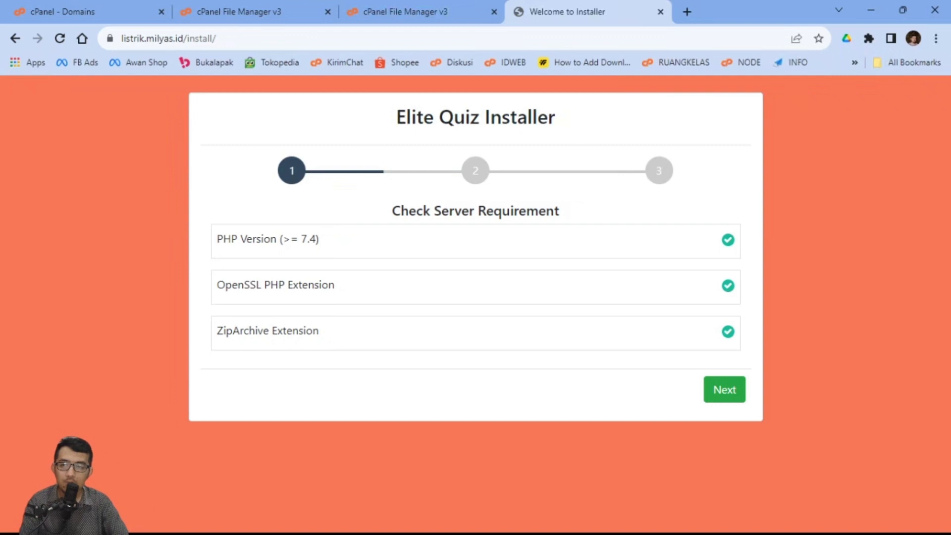
Step: Switch to the cPanel tools and create a database named listrik with the MySQL Database Wizard
key(ctrl+Tab)
click(58, 107)
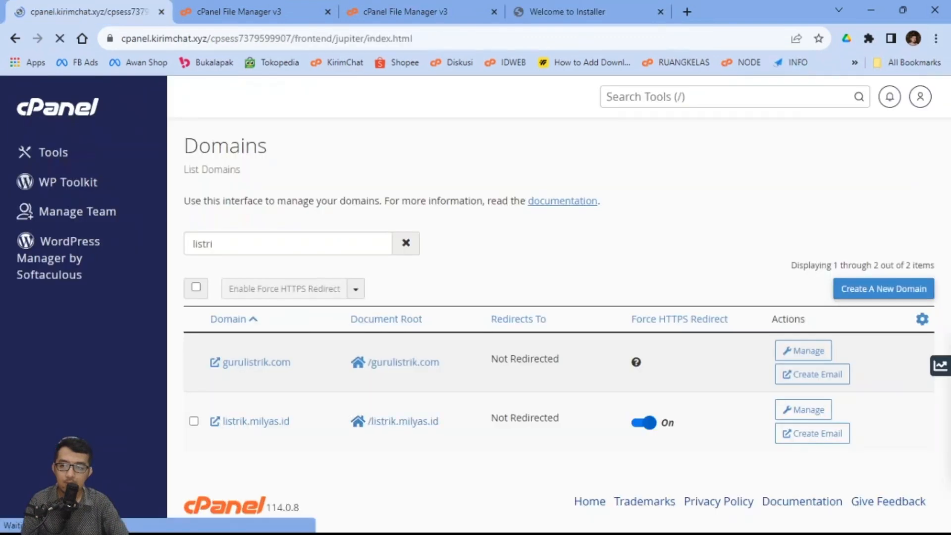
click(57, 107)
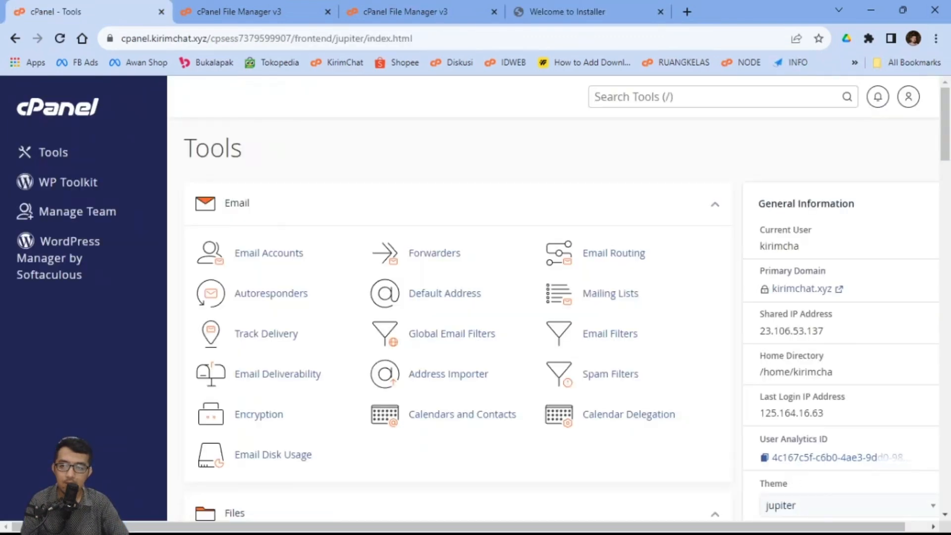
scroll(458, 322, down, 11)
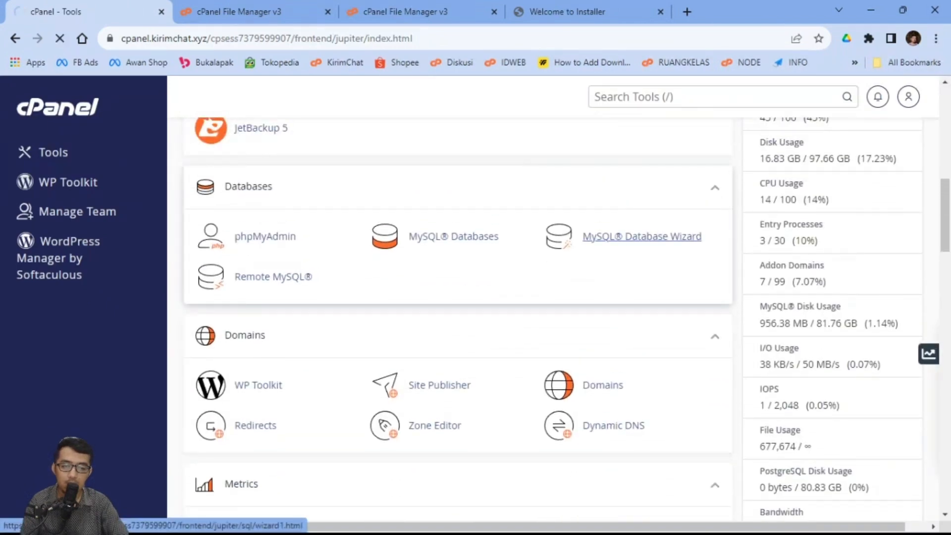
click(642, 237)
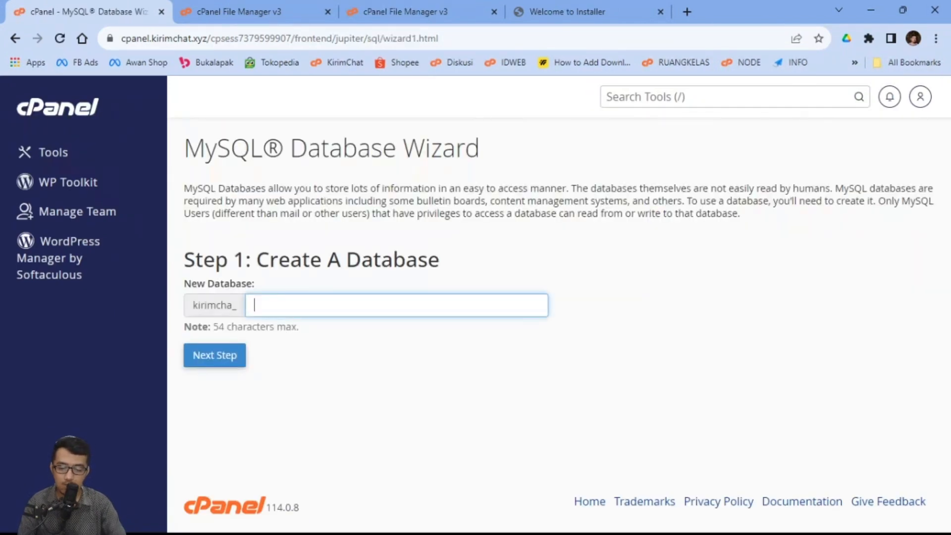
text(listrik)
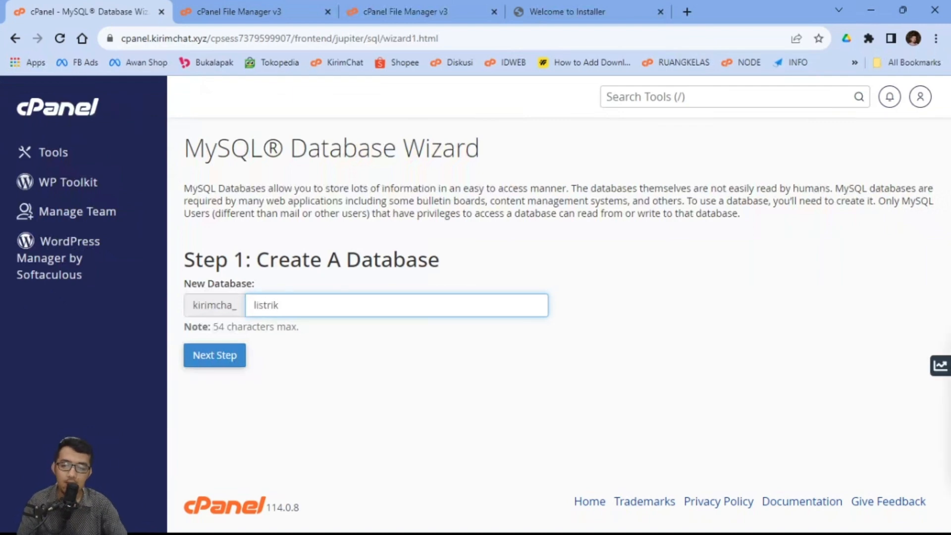
key(Return)
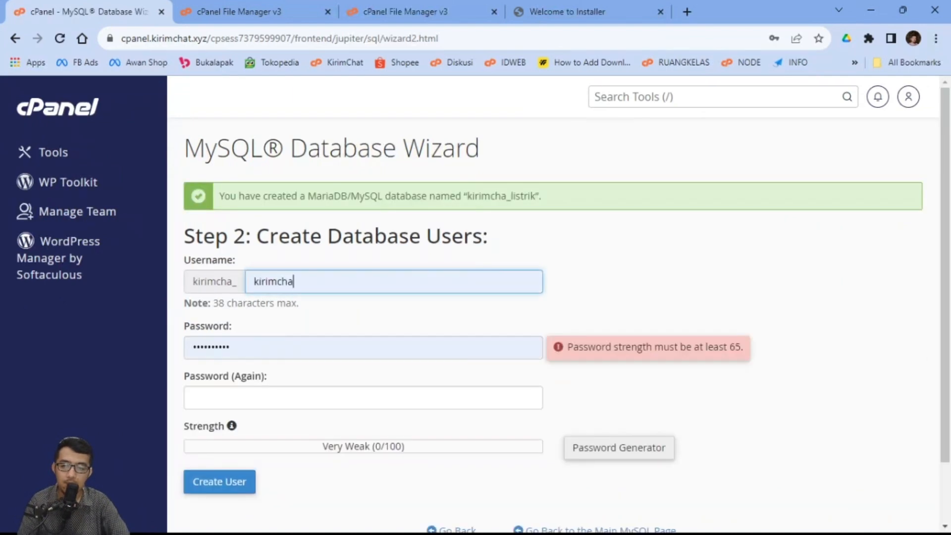
Step: Create a database user named listrik, entering and repeating its password
key(ctrl+a)
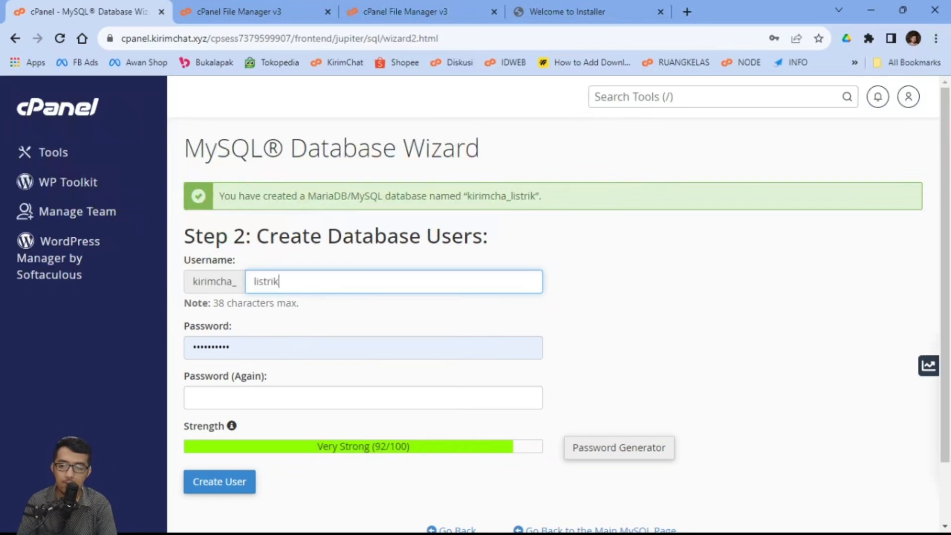
key(Tab)
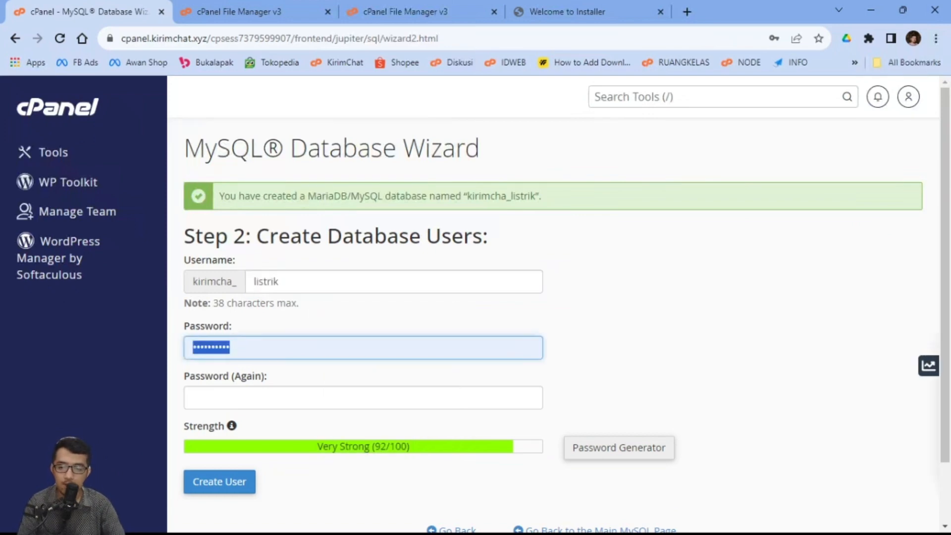
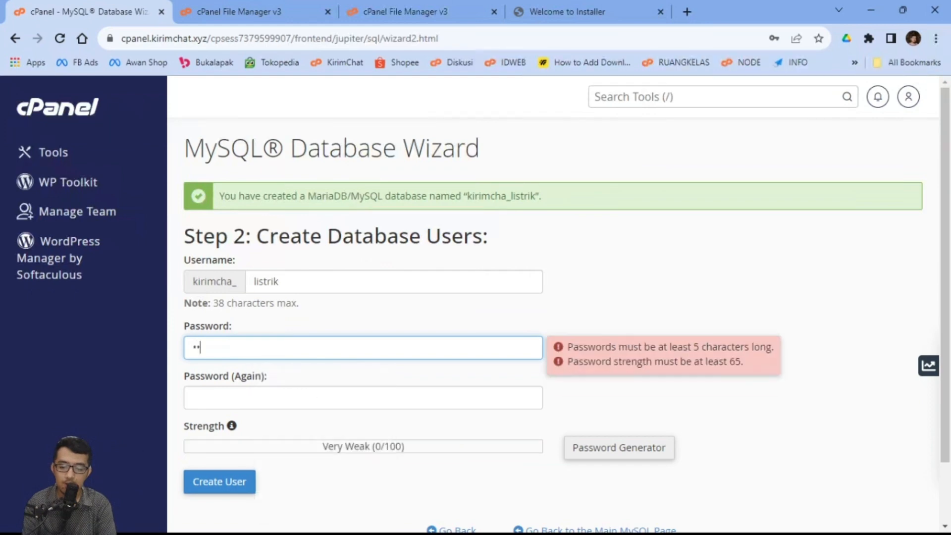
key(Tab)
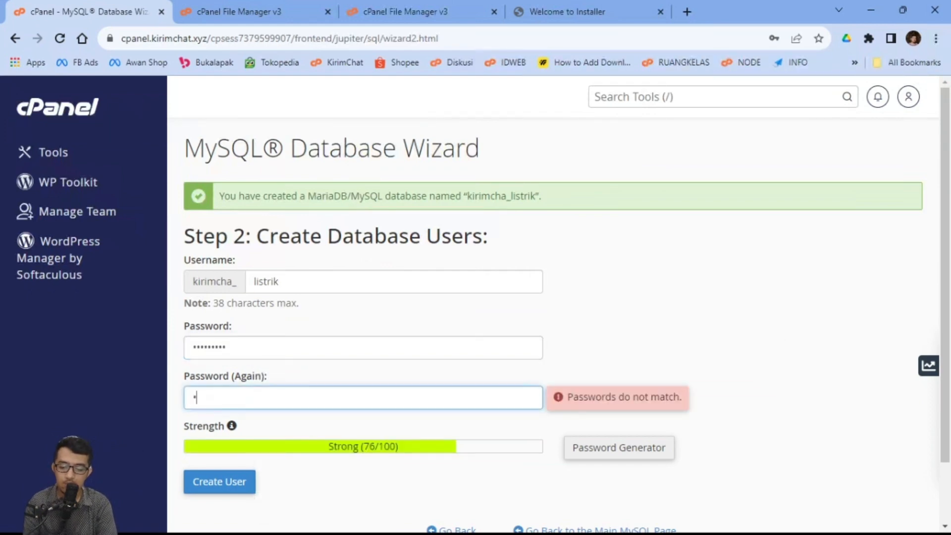
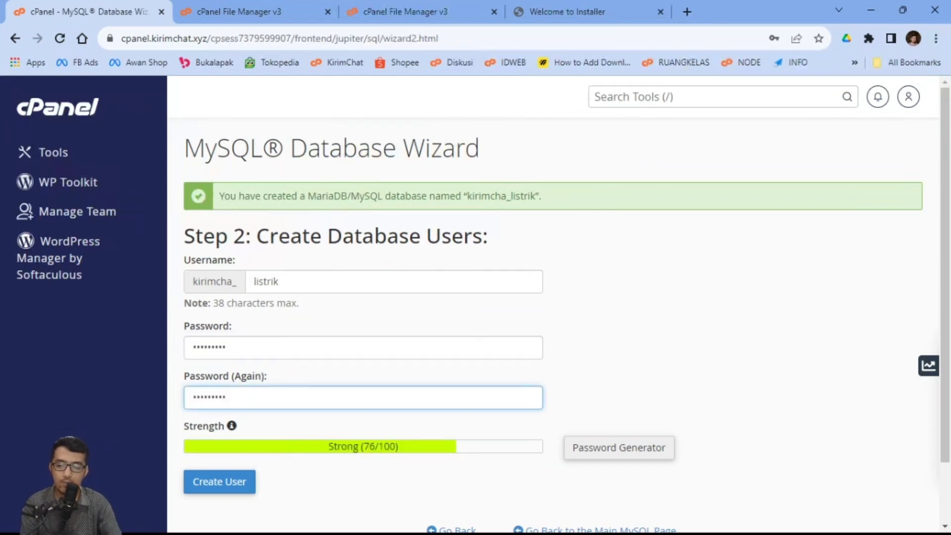
key(Return)
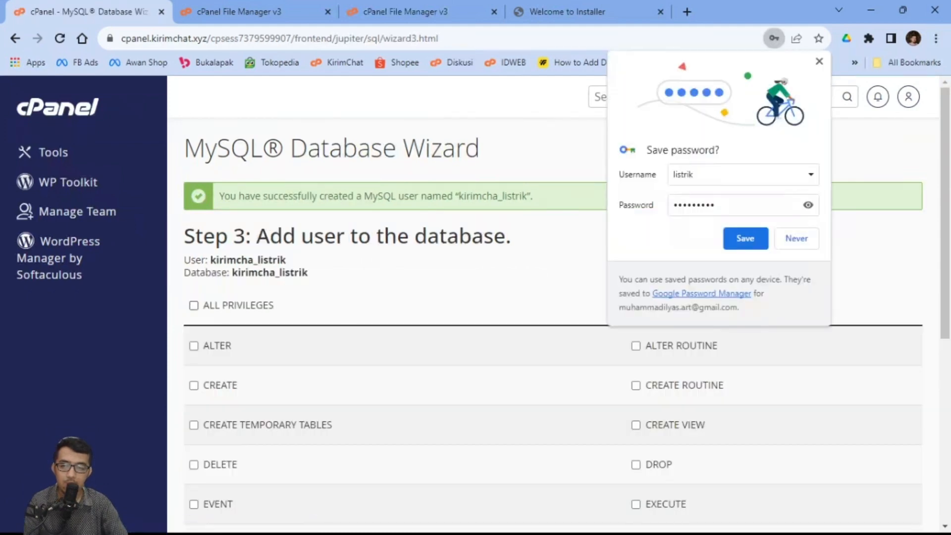
Step: Grant the new user all privileges on the listrik database and save its login in the browser
click(194, 305)
scroll(193, 305, down, 3)
click(745, 238)
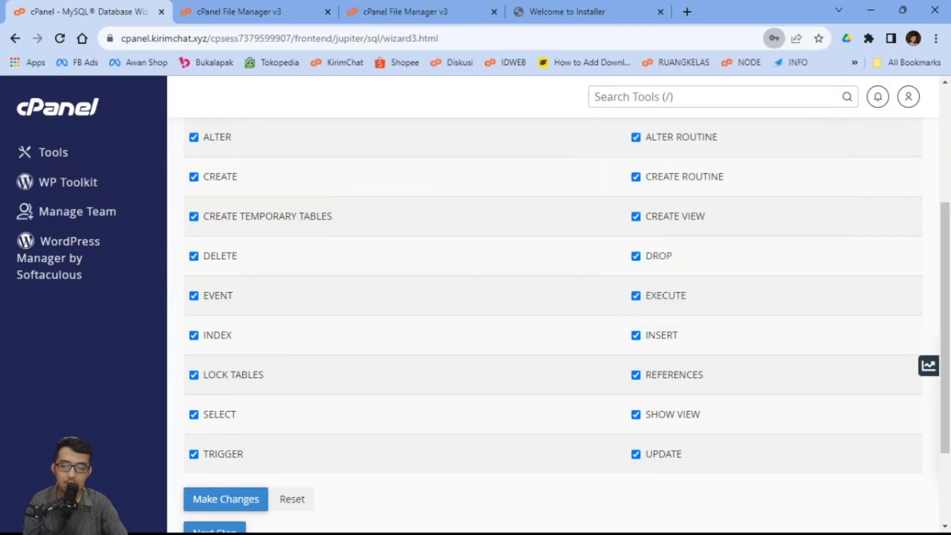
scroll(226, 377, down, 3)
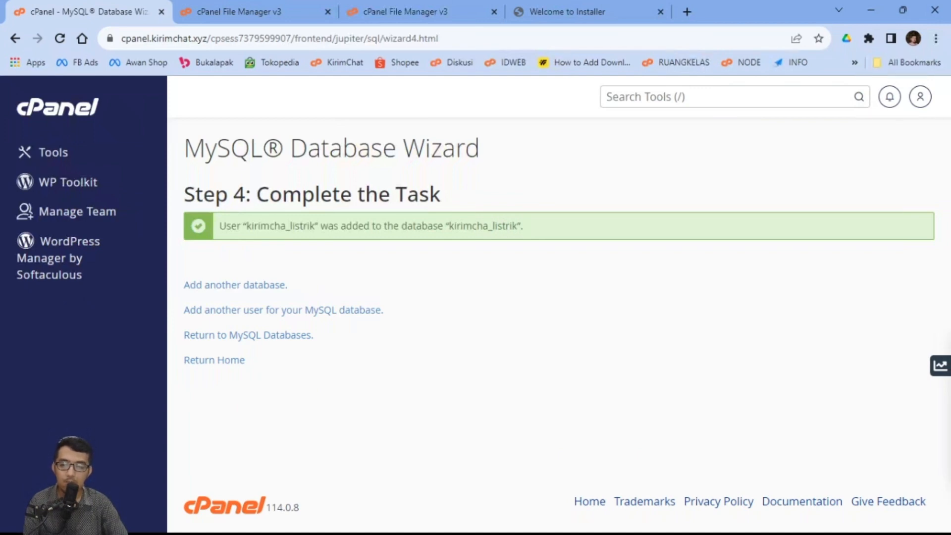
Step: Return to the cPanel home and open the kirimcha_listrik database in phpMyAdmin
click(214, 360)
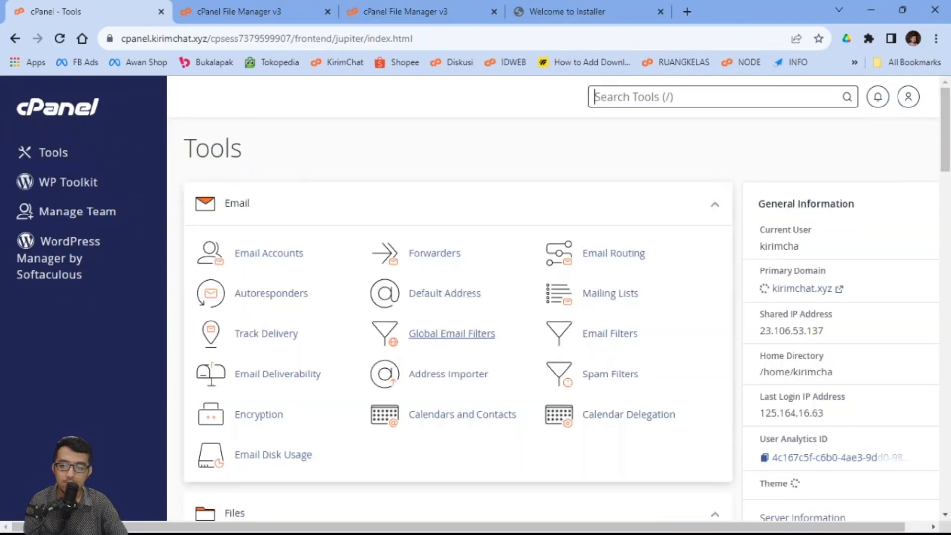
scroll(251, 365, down, 7)
click(265, 305)
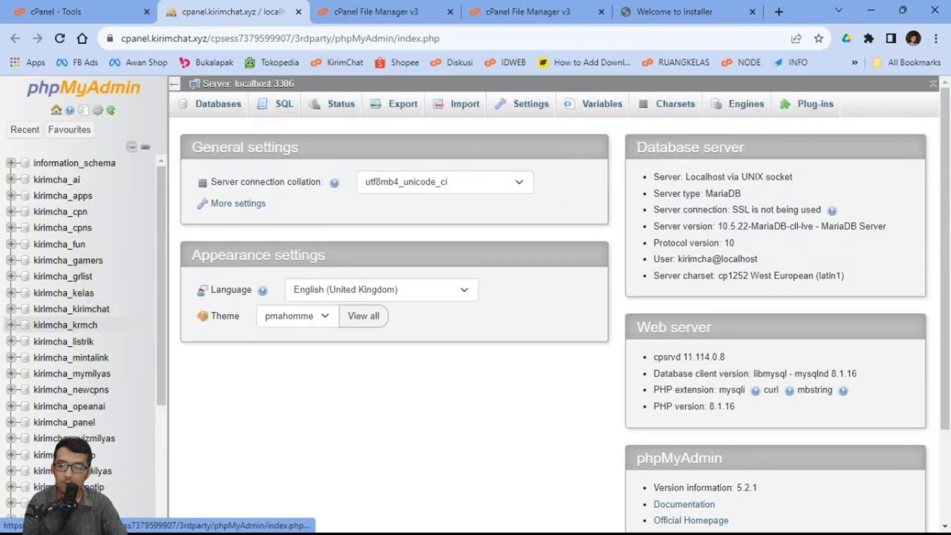
click(63, 341)
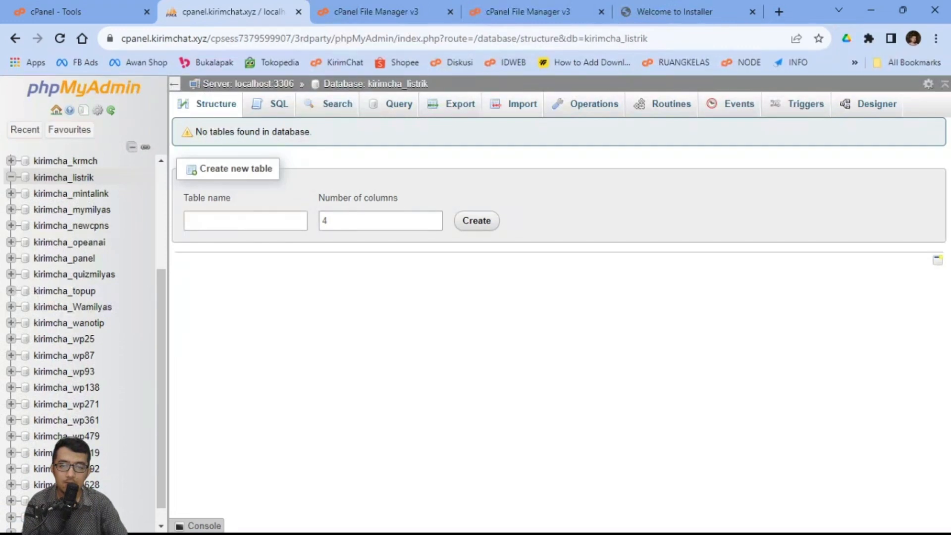
Step: Import quiz.php from the local Admin panel Elite Quiz 2.1.1/PHP Code 2.1.1/install/assets folder into the kirimcha_listrik database
click(522, 104)
click(225, 279)
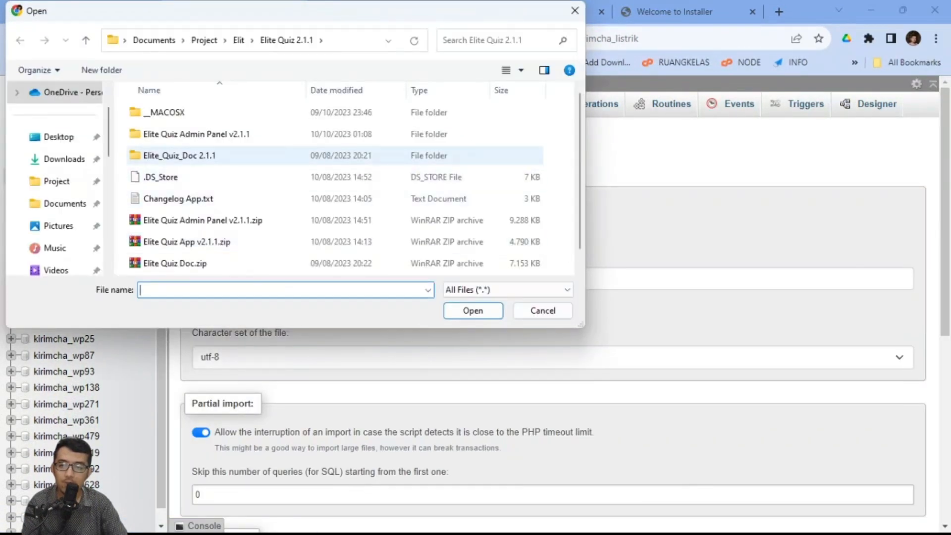
double_click(196, 134)
double_click(169, 112)
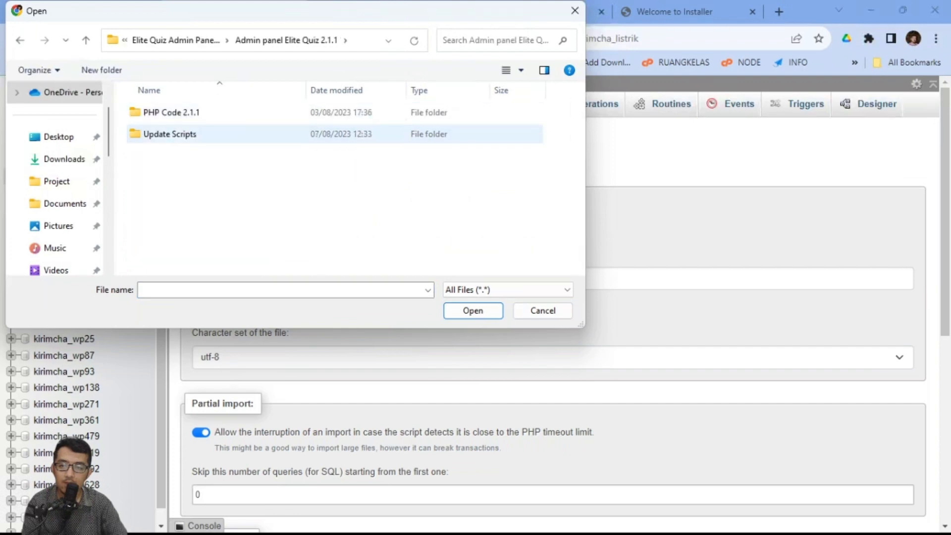
double_click(163, 112)
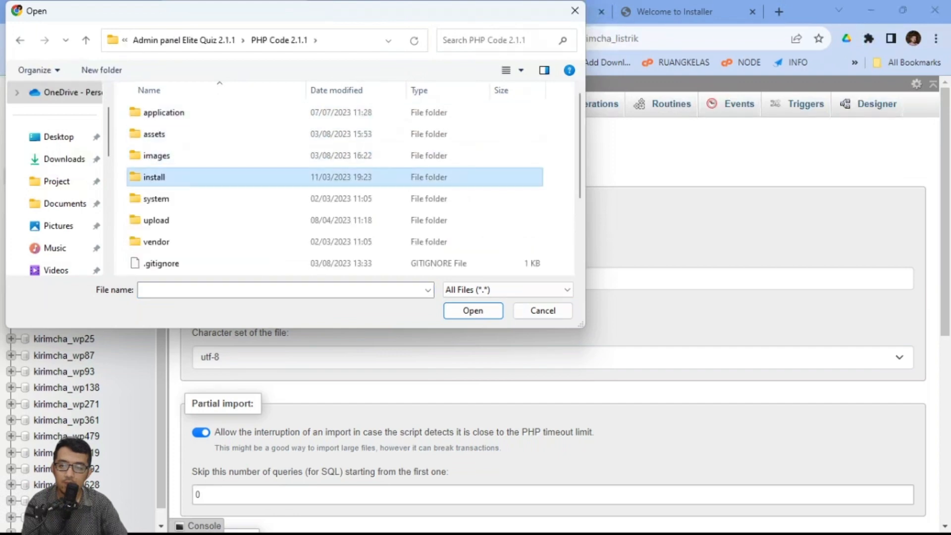
double_click(158, 177)
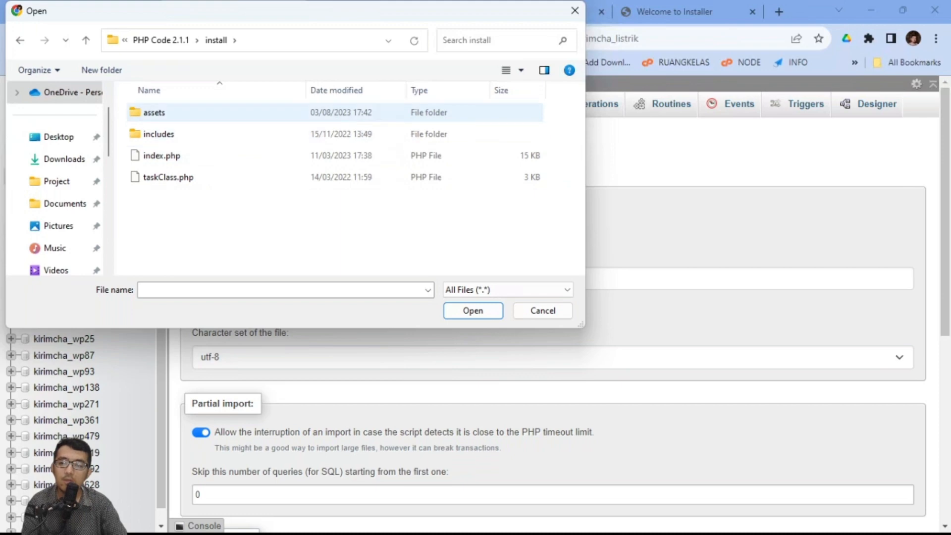
double_click(154, 112)
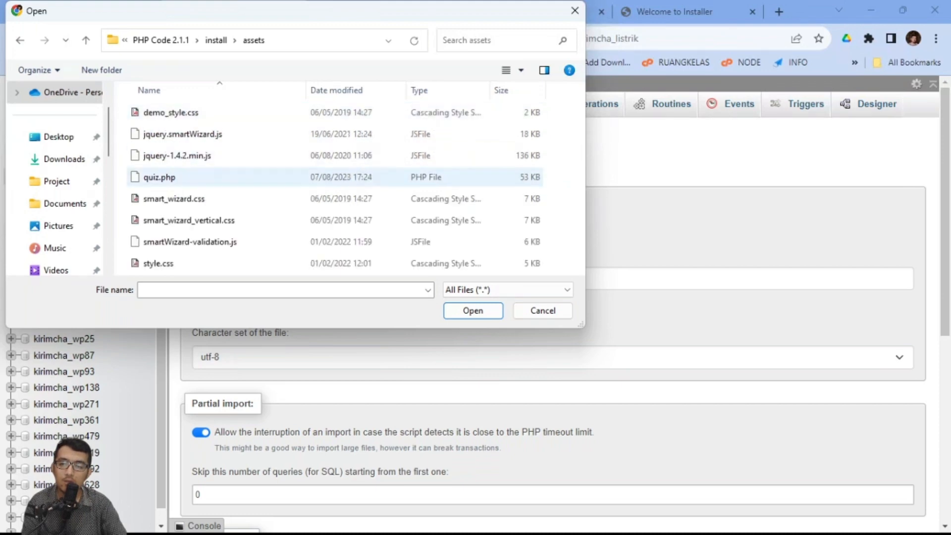
double_click(159, 177)
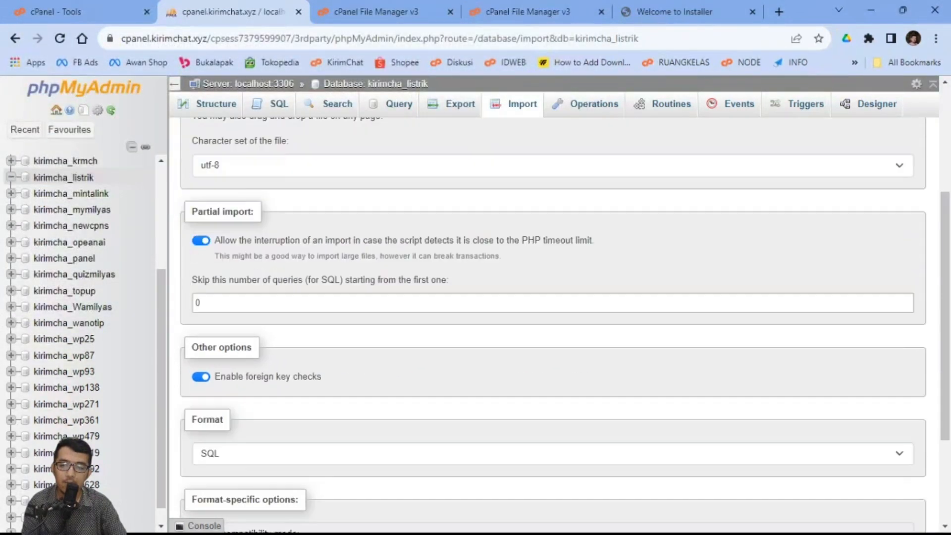
scroll(552, 297, down, 6)
click(203, 484)
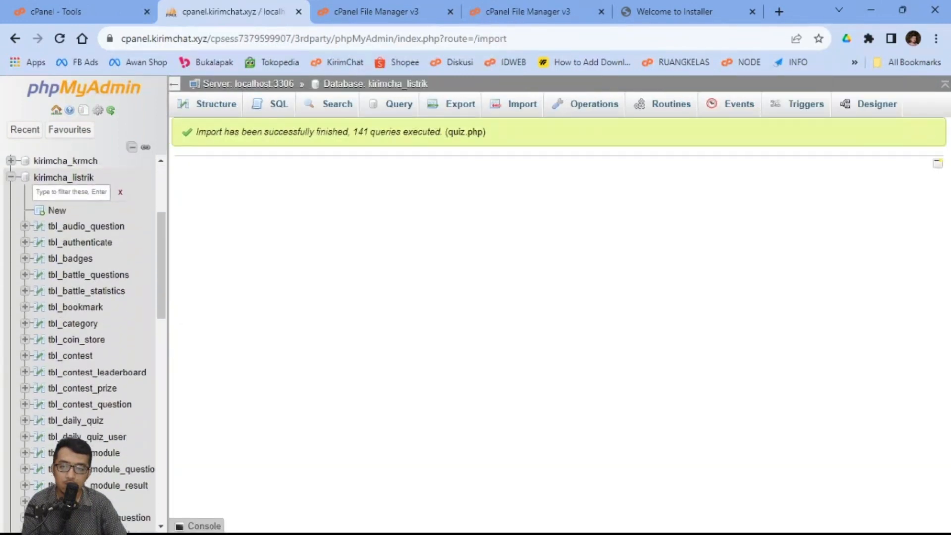
Step: Examine the list of imported tables in the kirimcha_listrik database
click(63, 177)
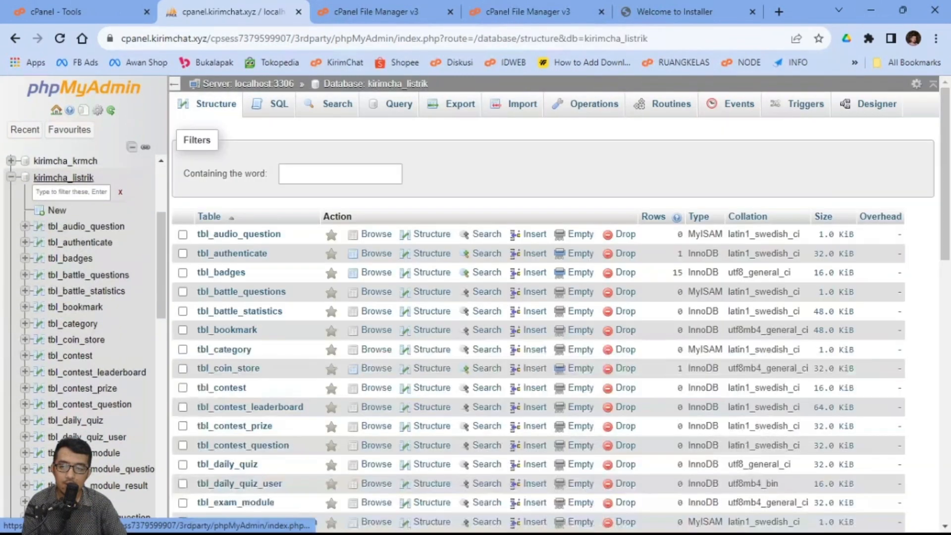
scroll(545, 322, down, 14)
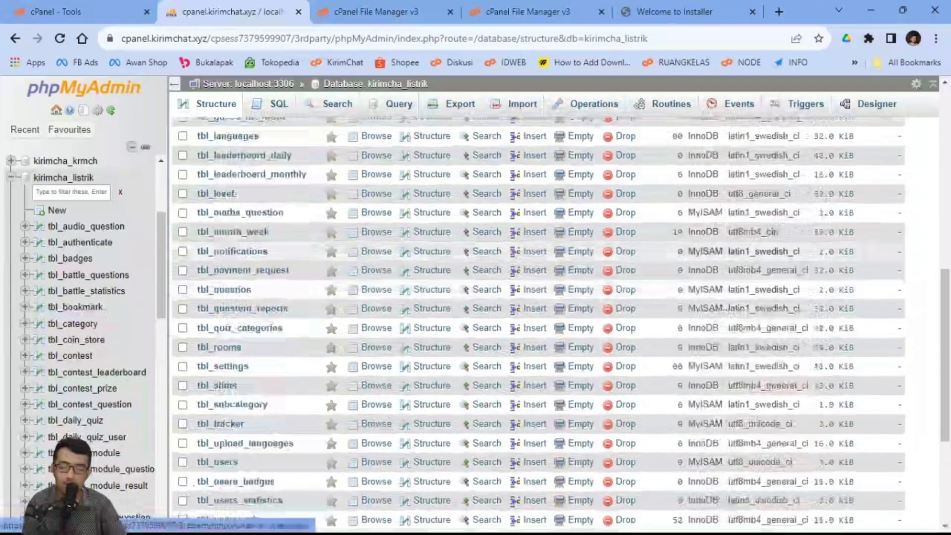
scroll(545, 322, up, 8)
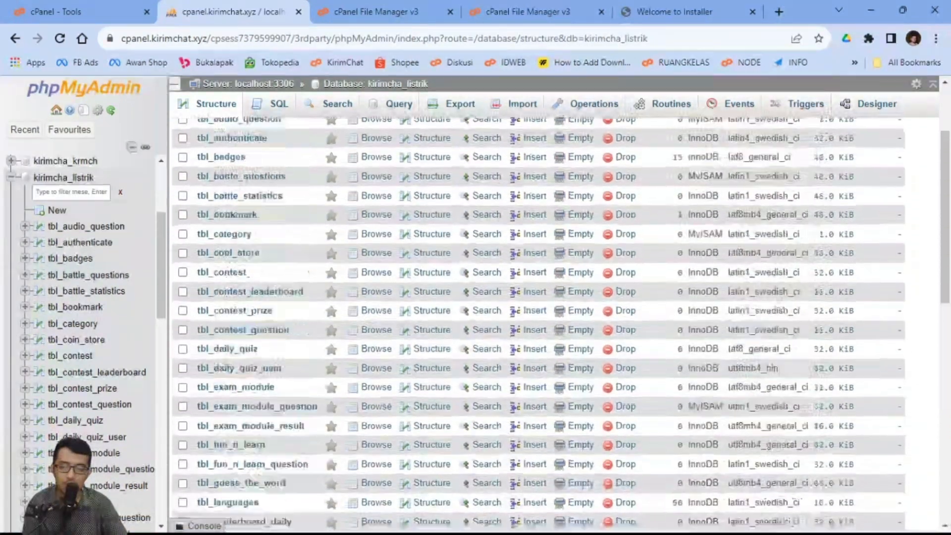
scroll(545, 322, down, 6)
scroll(545, 322, up, 12)
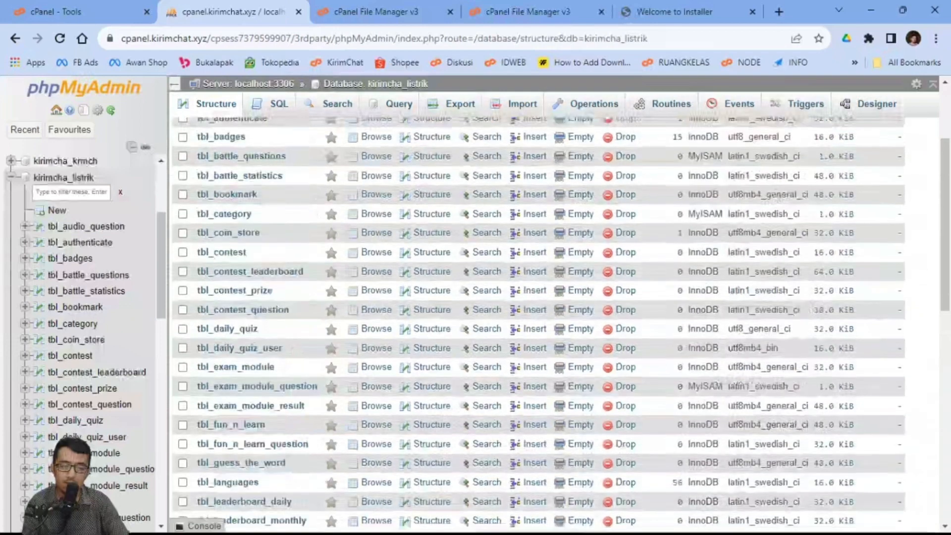
scroll(545, 322, up, 1)
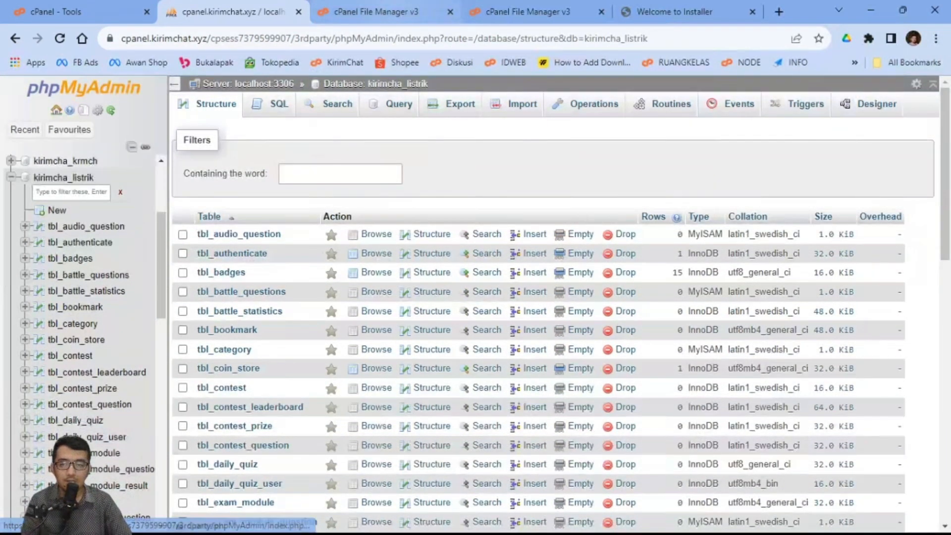
click(380, 12)
click(233, 12)
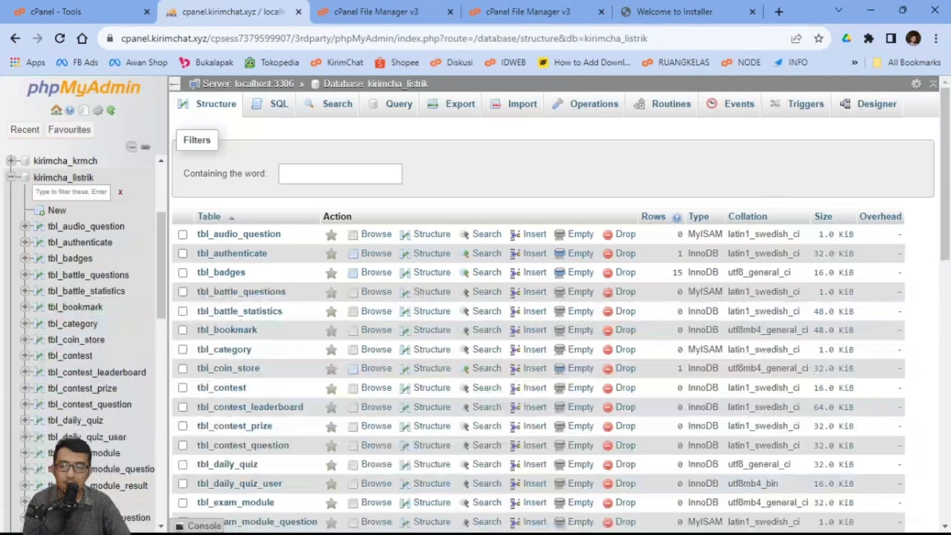
Step: Reload the listrik.milyas.id file listing in File Manager and open the application/config folder
click(380, 12)
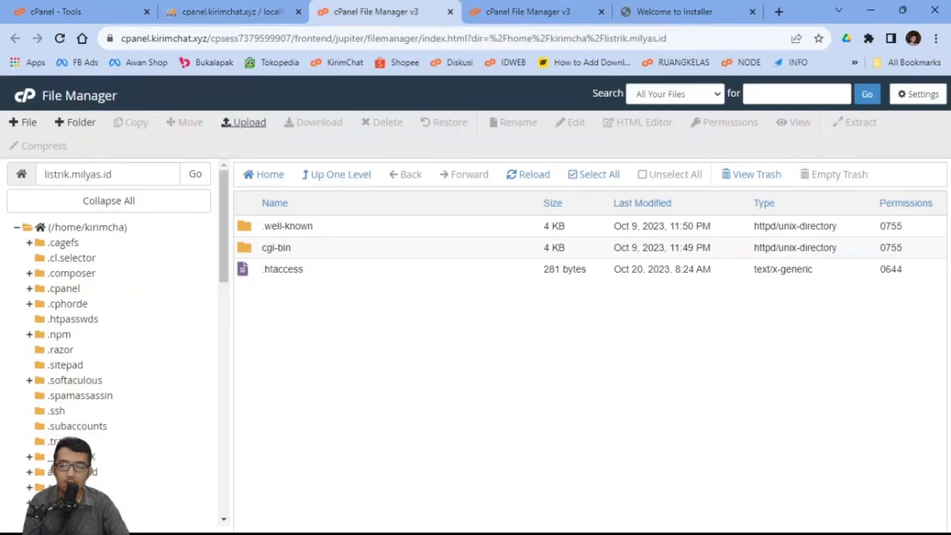
click(528, 174)
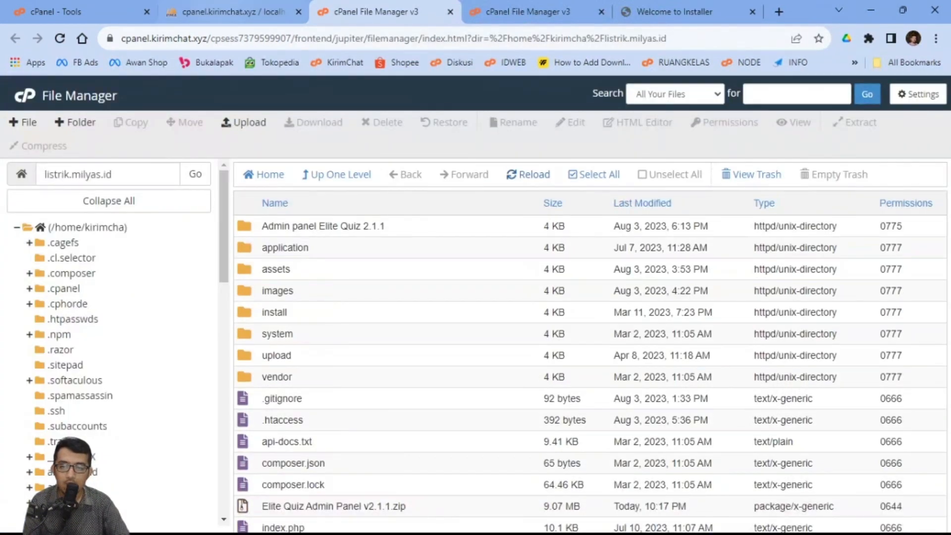
click(233, 12)
click(380, 12)
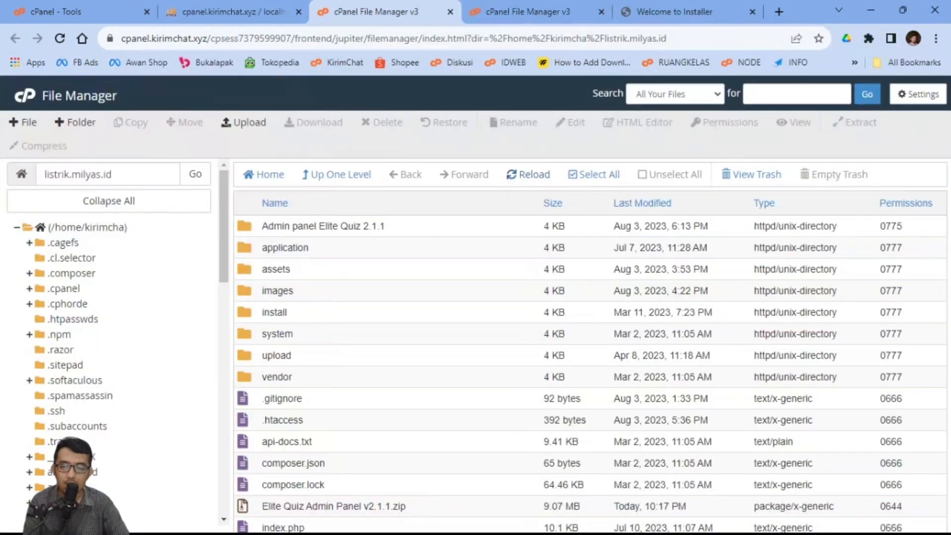
double_click(244, 247)
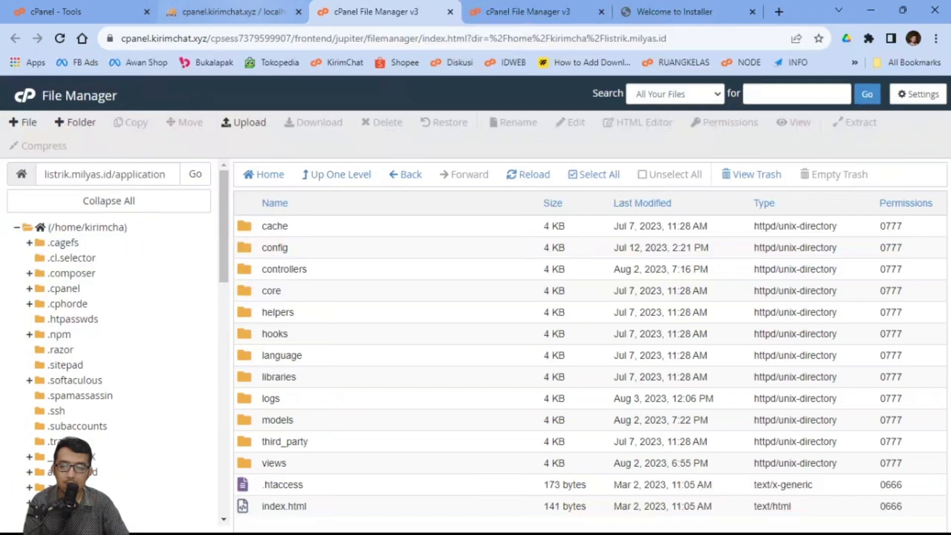
click(337, 174)
double_click(244, 247)
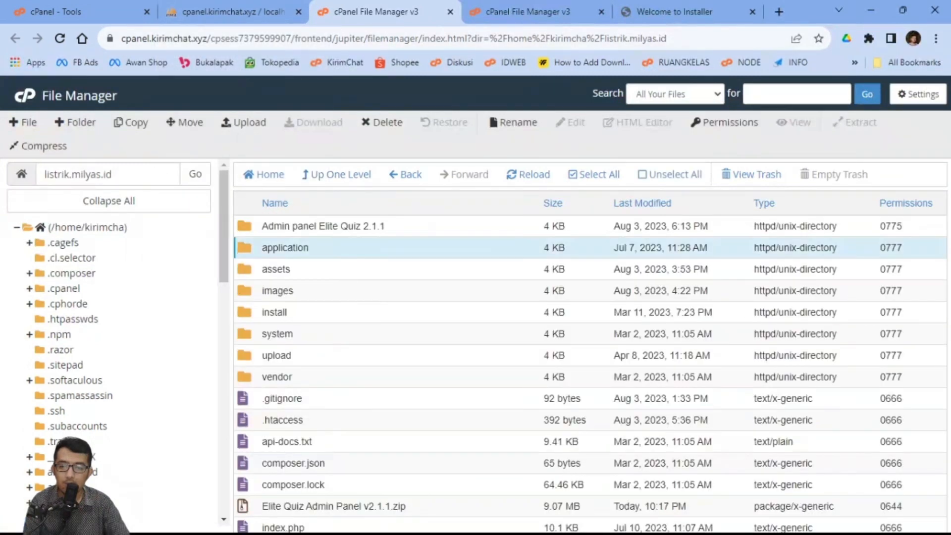
click(244, 248)
double_click(244, 248)
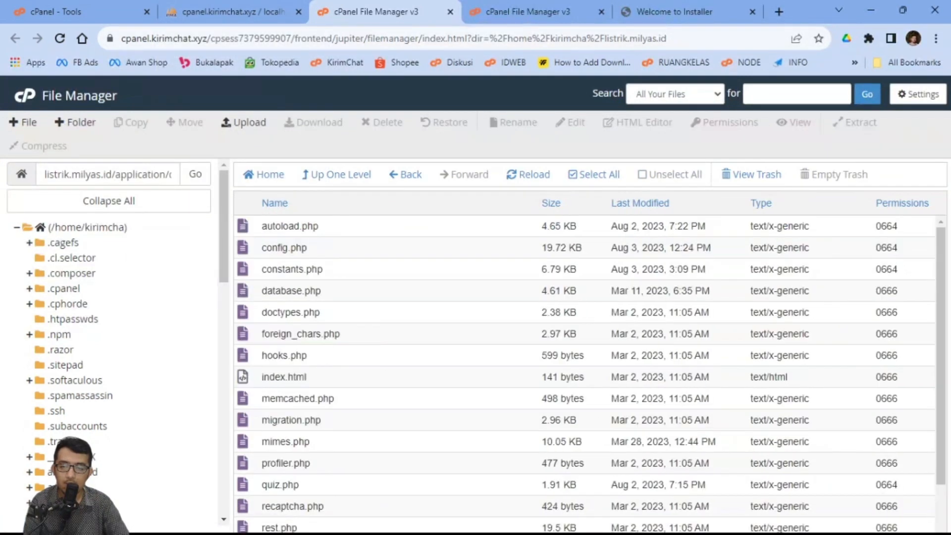
Step: Open config.php in the code editor to look through its settings, and close it without editing
right_click(364, 250)
click(384, 306)
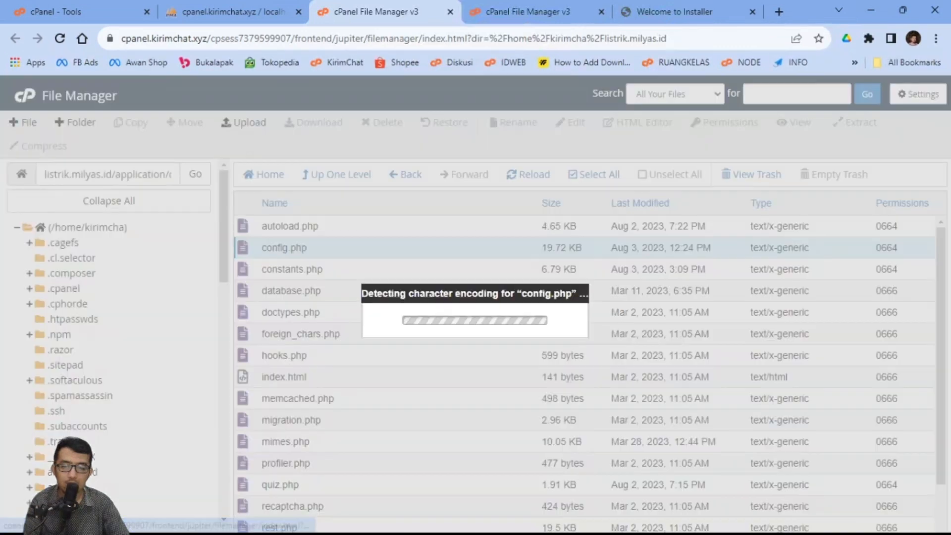
click(599, 411)
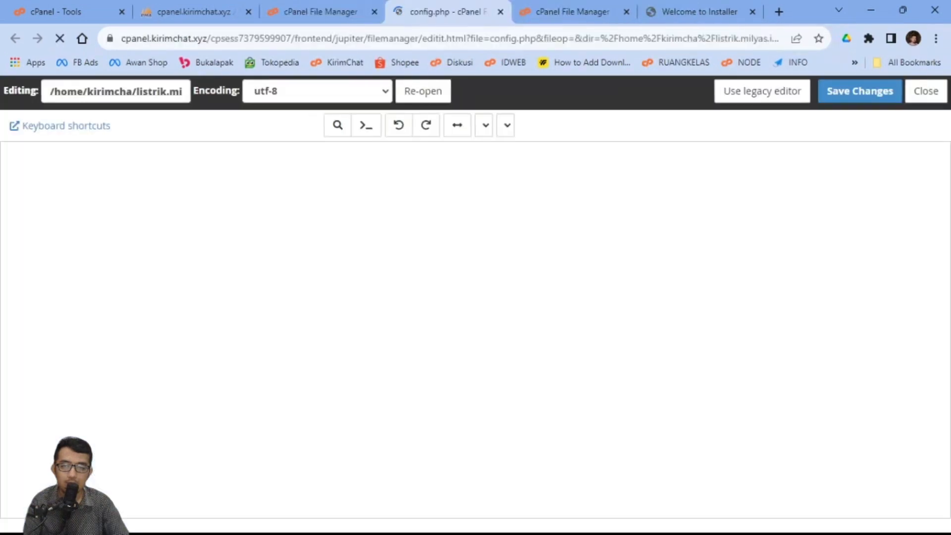
scroll(476, 330, down, 4)
scroll(475, 330, down, 9)
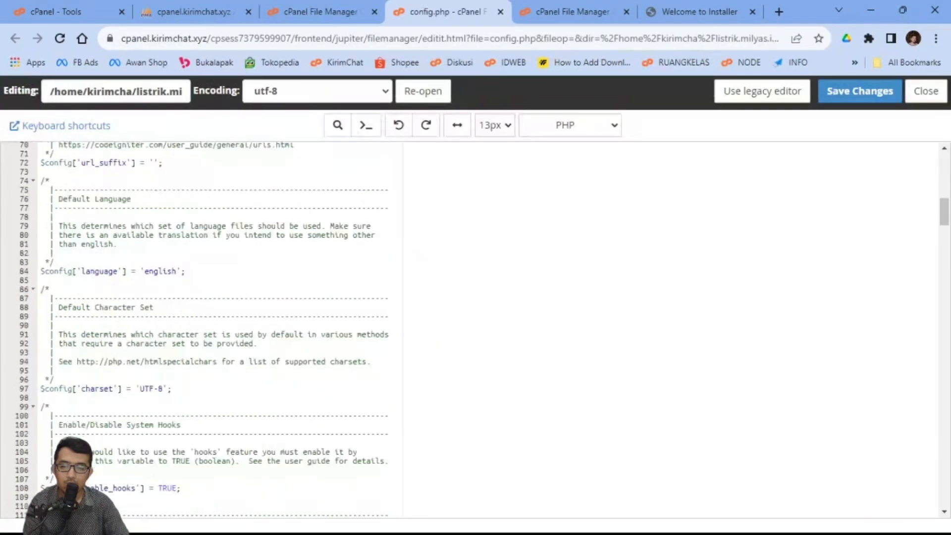
scroll(476, 330, up, 2)
click(926, 91)
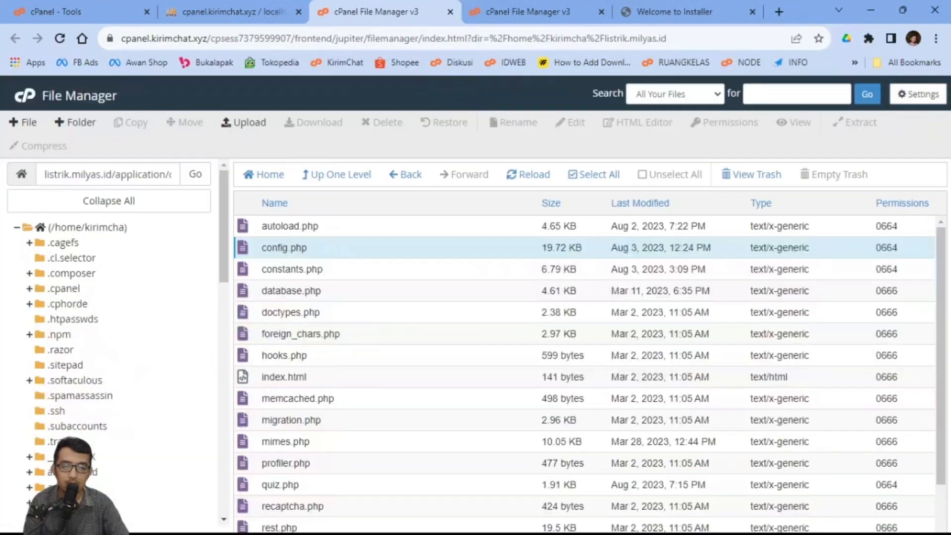
Step: Look through constants.php in the code editor and close it without editing
right_click(389, 269)
click(411, 322)
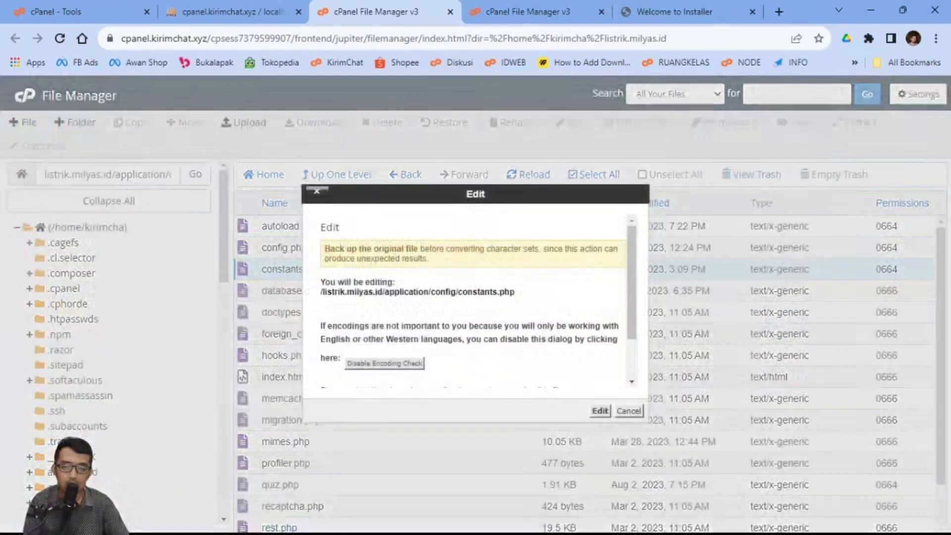
click(600, 411)
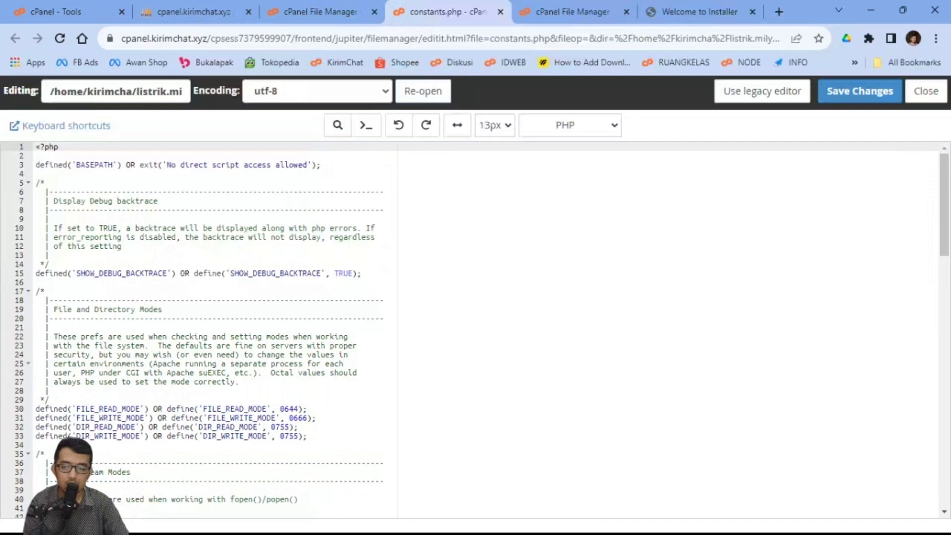
scroll(237, 327, down, 20)
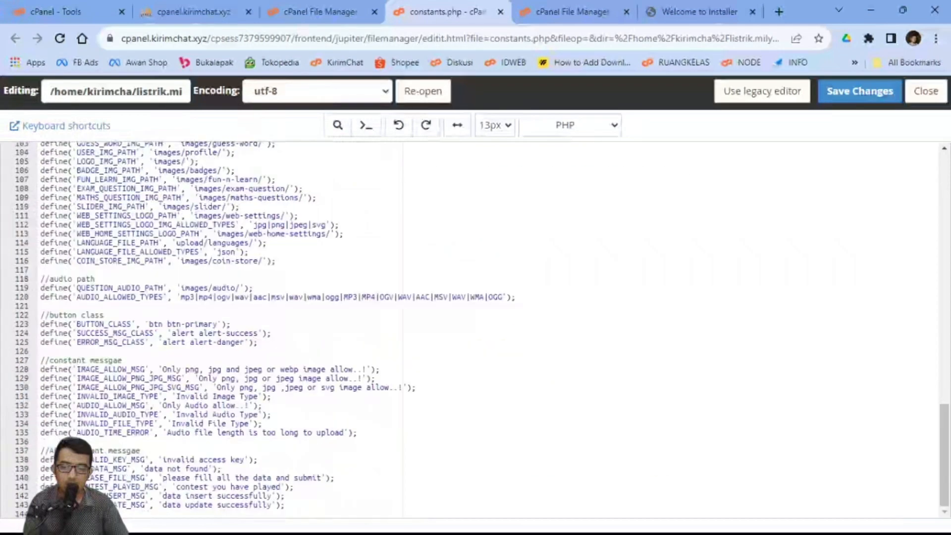
click(926, 91)
Step: Open database.php from the config folder in the code editor
right_click(375, 296)
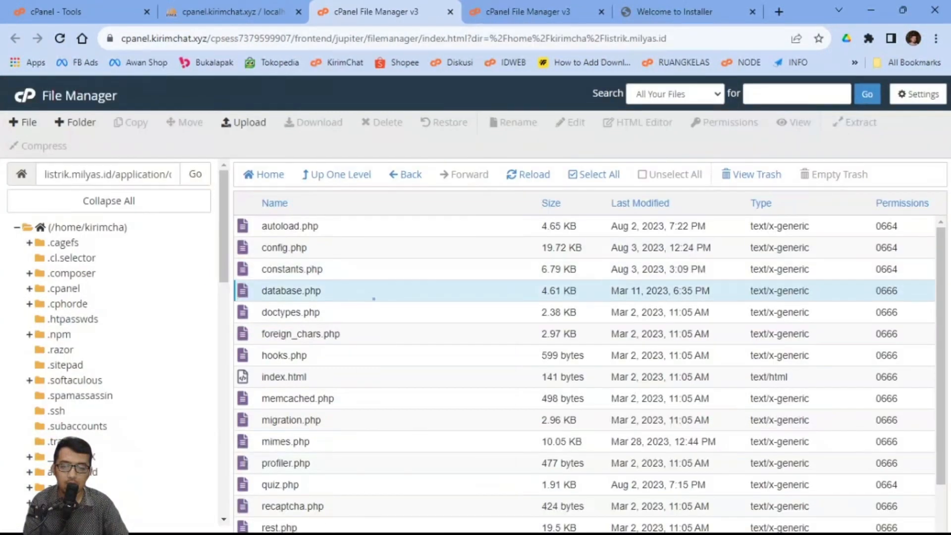
click(402, 352)
click(600, 411)
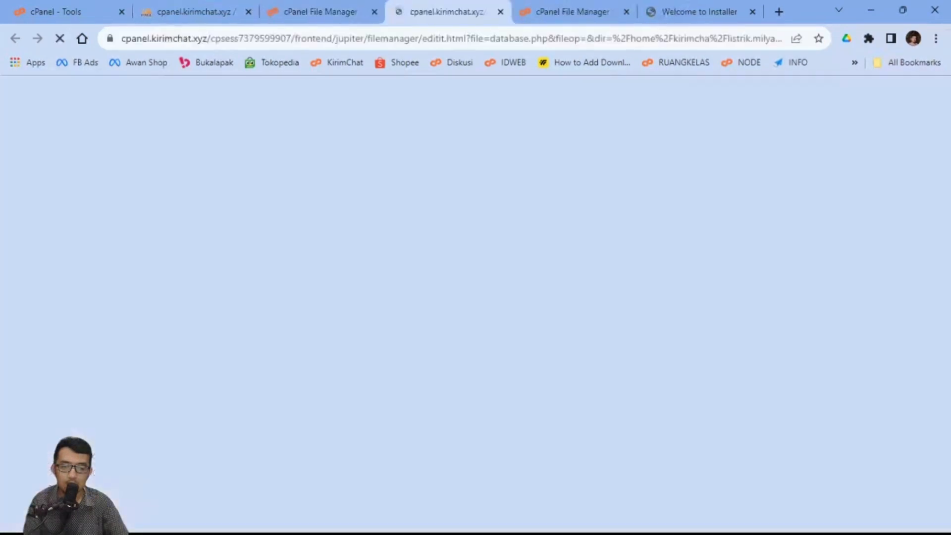
scroll(446, 327, down, 10)
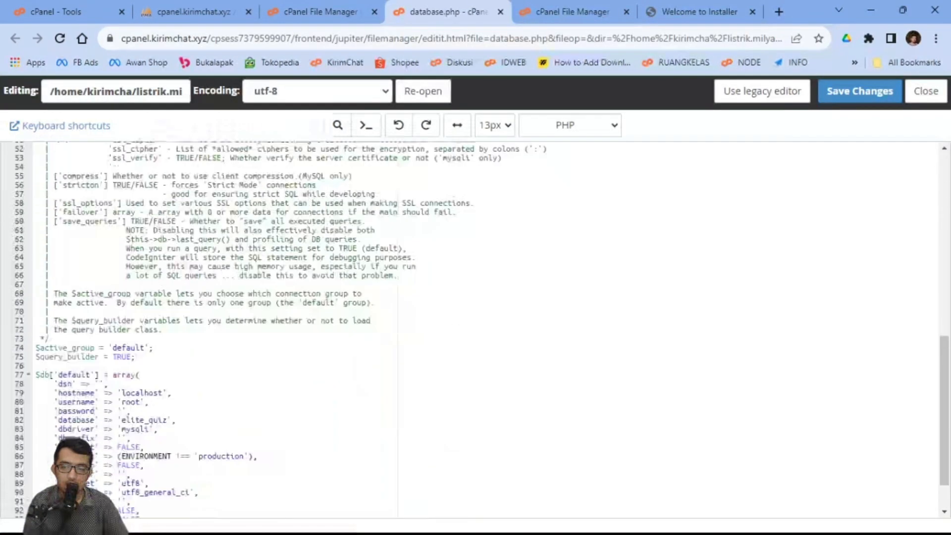
scroll(446, 327, down, 2)
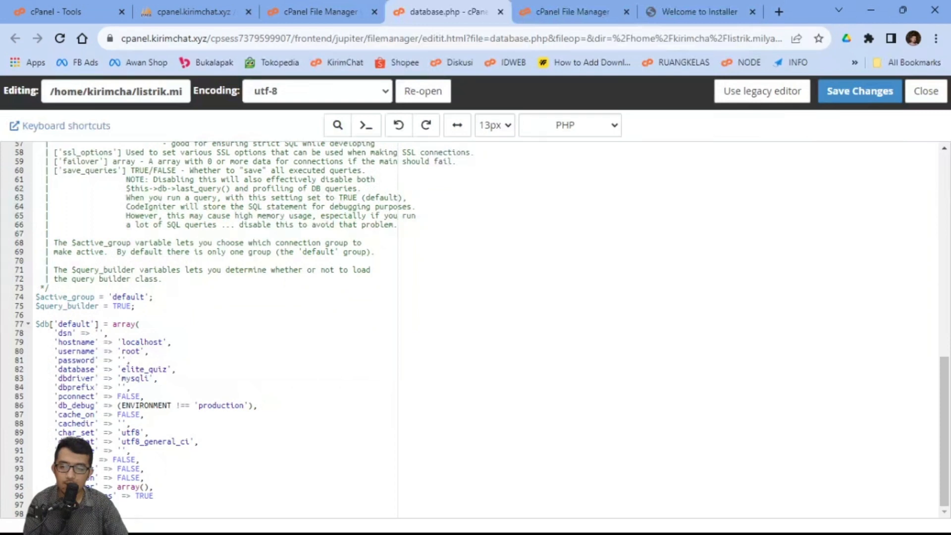
Step: Replace the default connection's username with kirimcha_listrik, copied from the database name in phpMyAdmin
double_click(126, 351)
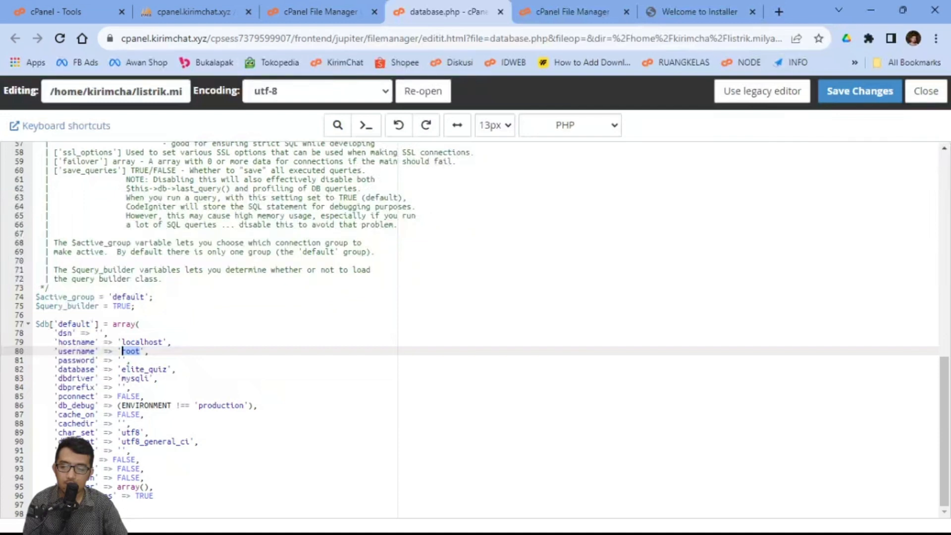
key(ctrl+shift+Tab)
key(ctrl+shift+Tab)
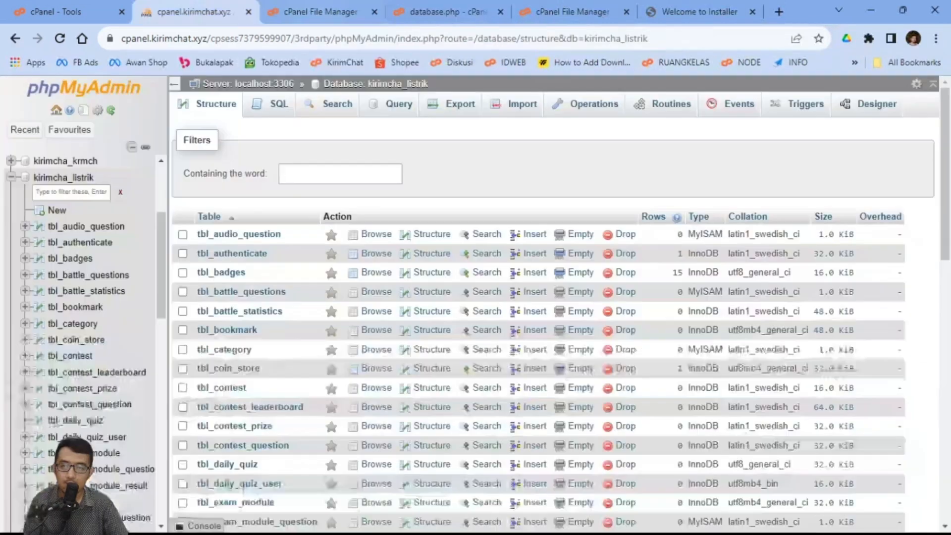
drag(429, 83, 367, 84)
key(ctrl+c)
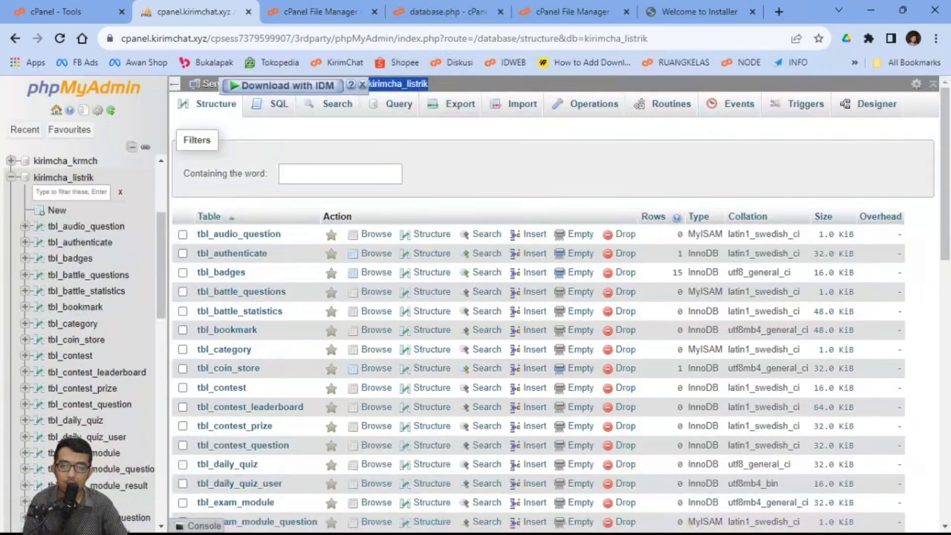
key(ctrl+Tab)
key(ctrl+Tab)
key(ctrl+v)
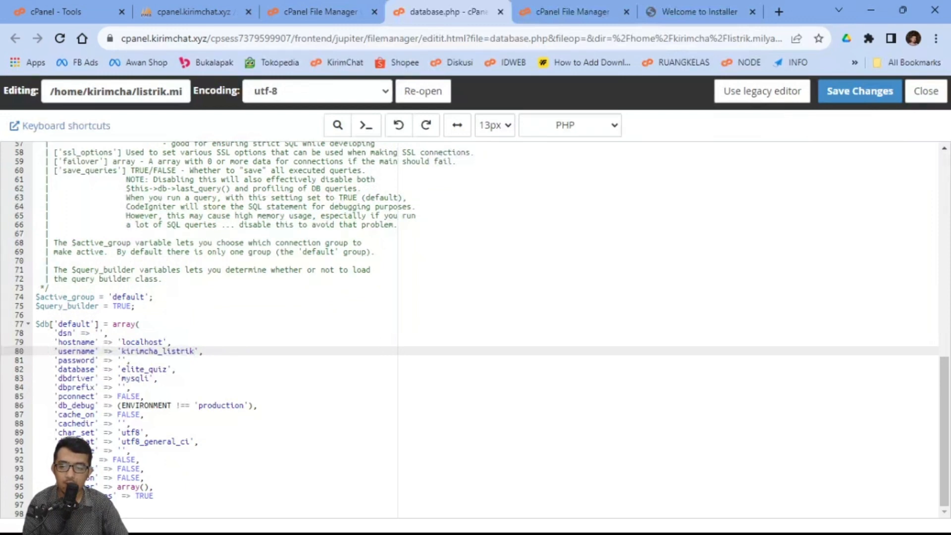
Step: Set the default connection's database to kirimcha_listrik, enter the database password, and save database.php
drag(167, 369, 131, 369)
key(ctrl+v)
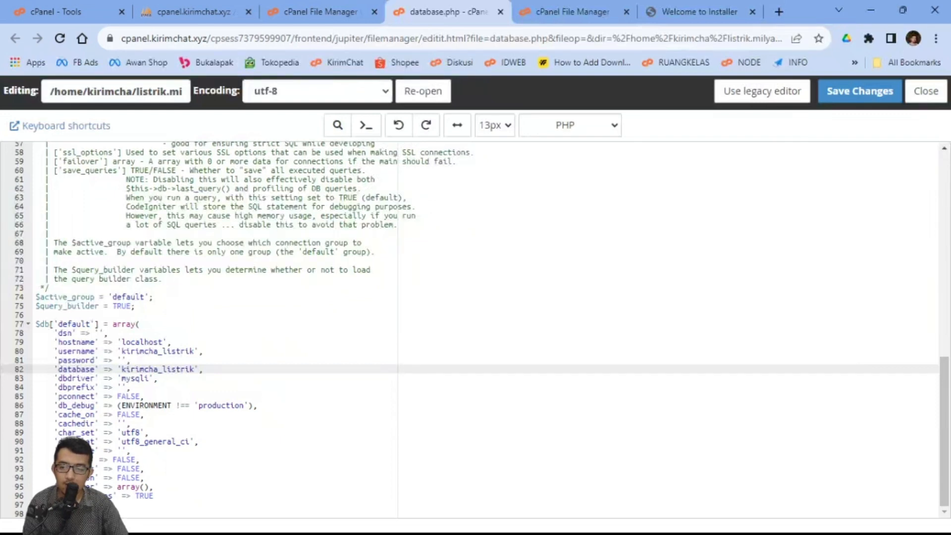
click(122, 360)
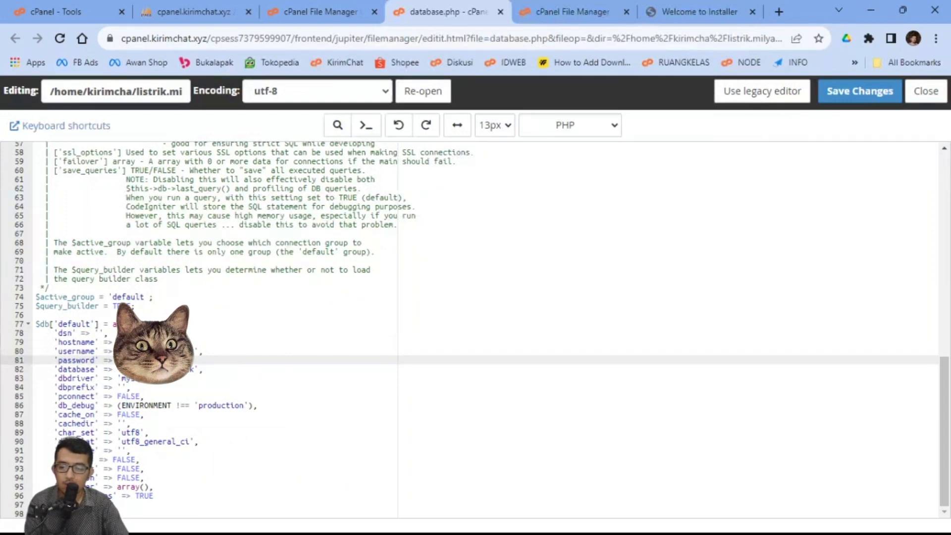
click(859, 91)
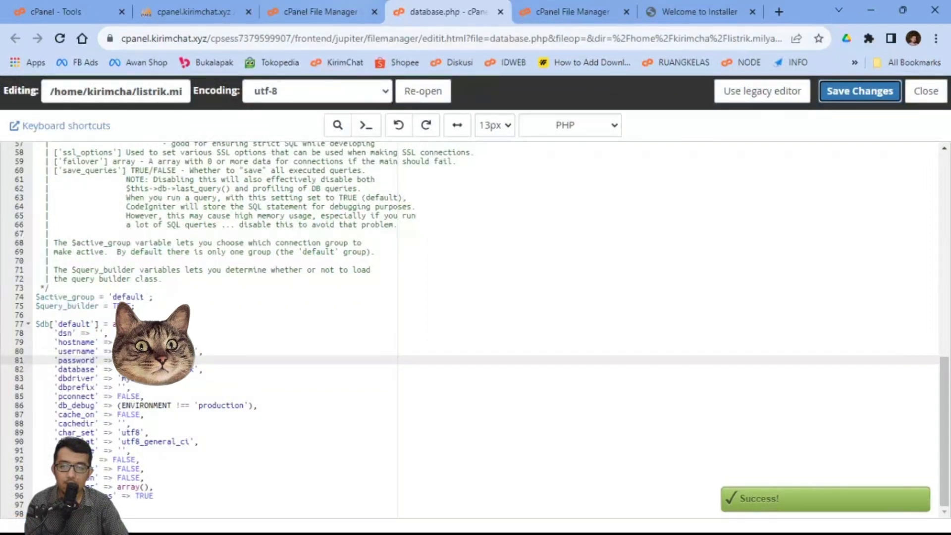
Step: Return to the listrik.milyas.id root folder in File Manager and rename the install folder as master
click(320, 12)
click(305, 174)
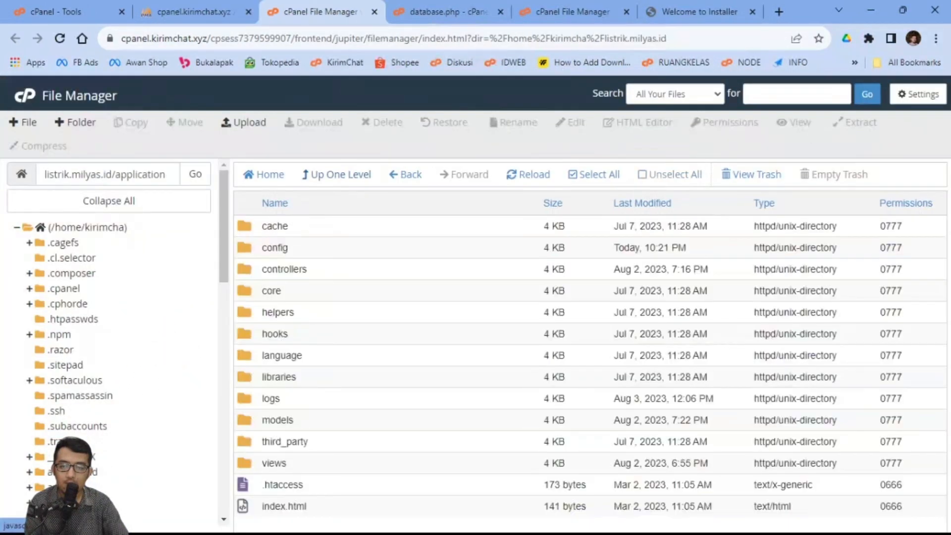
click(305, 175)
right_click(326, 312)
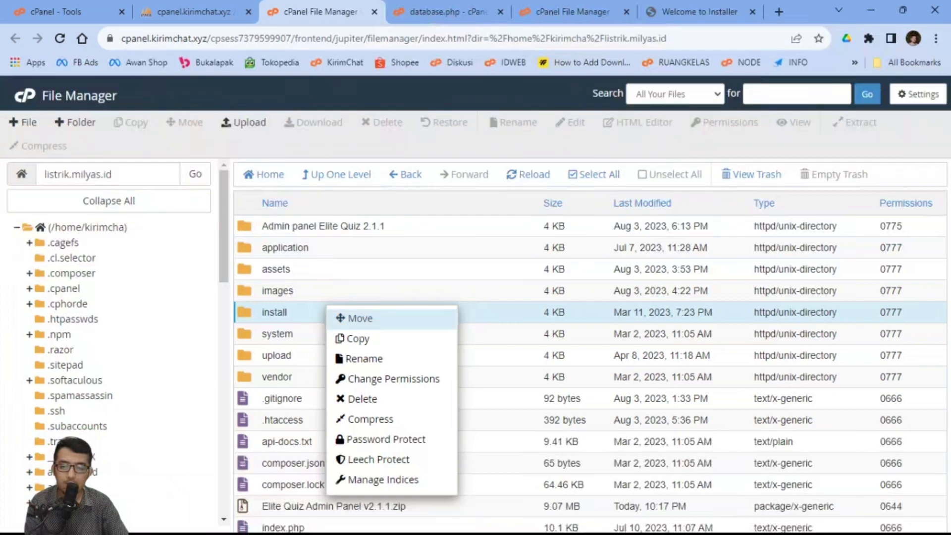
click(364, 359)
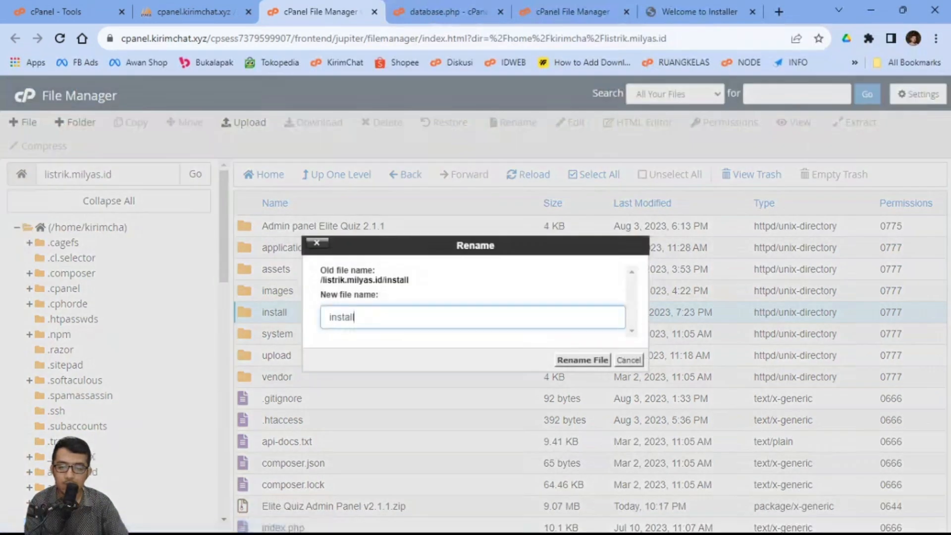
key(ctrl+a)
text(maste)
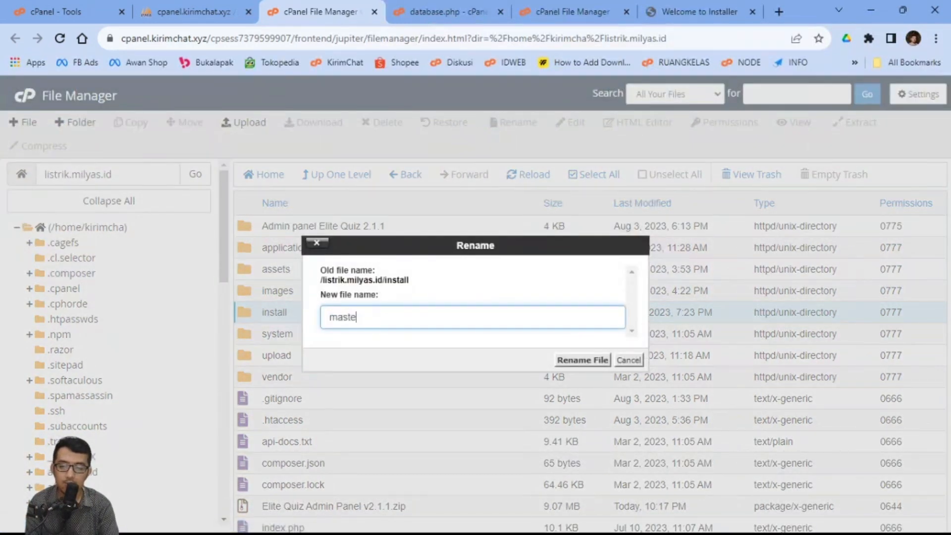
text(r)
key(Return)
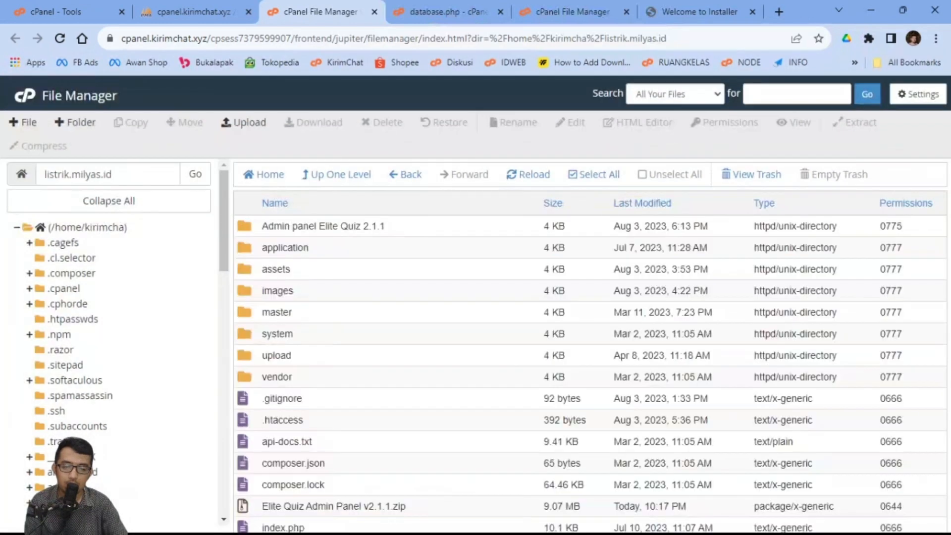
Step: Move the installer's browser tab beside File Manager and load listrik.milyas.id without the install/ path
drag(700, 12, 448, 11)
drag(218, 38, 187, 38)
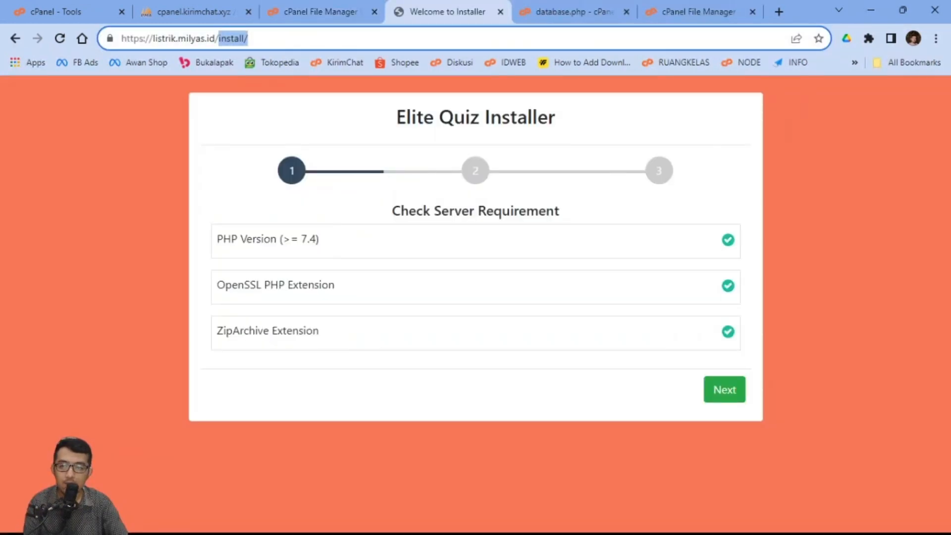
key(BackSpace)
key(Return)
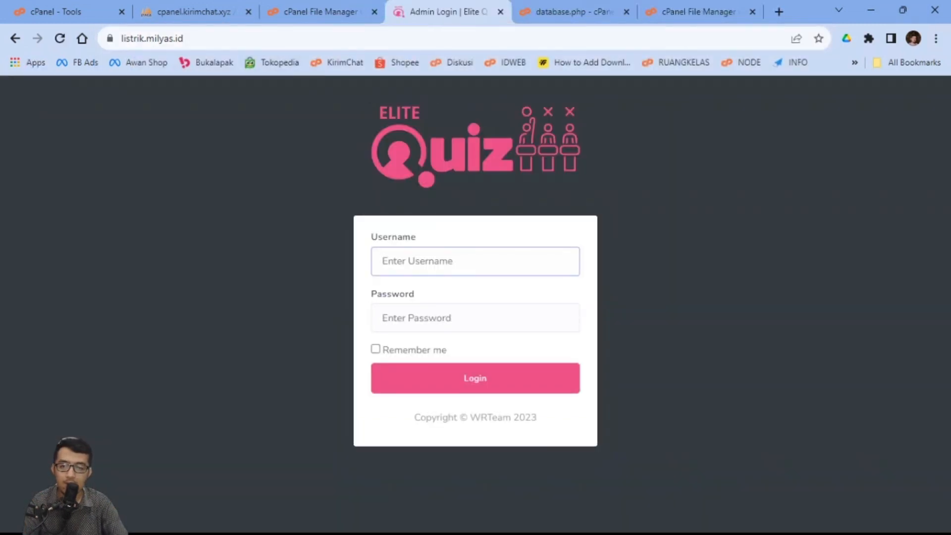
Step: Log in to the Elite Quiz admin panel as admin with the account password and dismiss the offer to save it
click(475, 261)
text(admin)
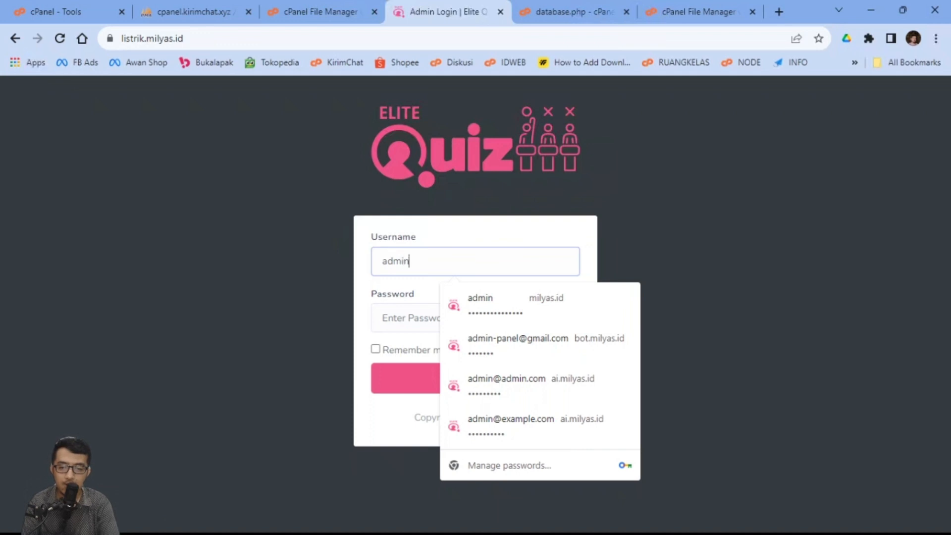
key(Tab)
text(a)
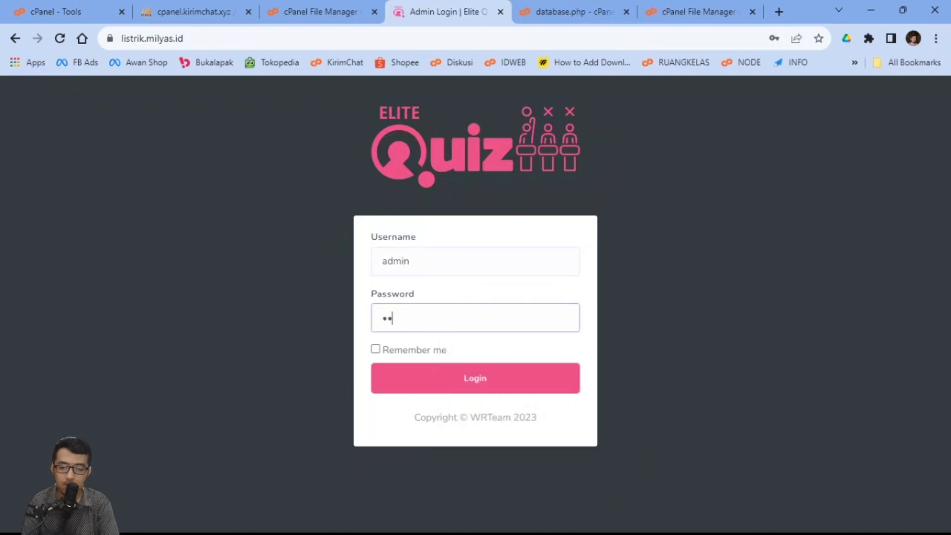
key(Return)
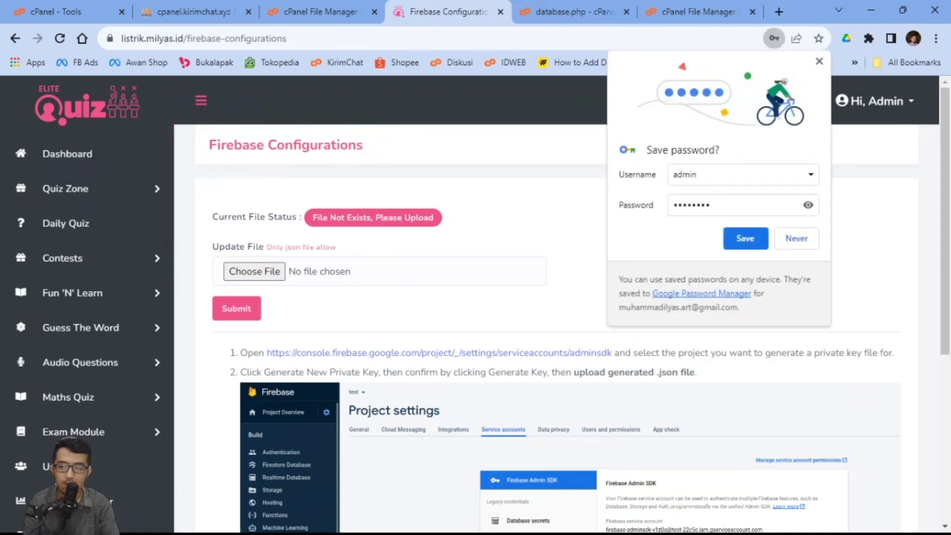
click(819, 62)
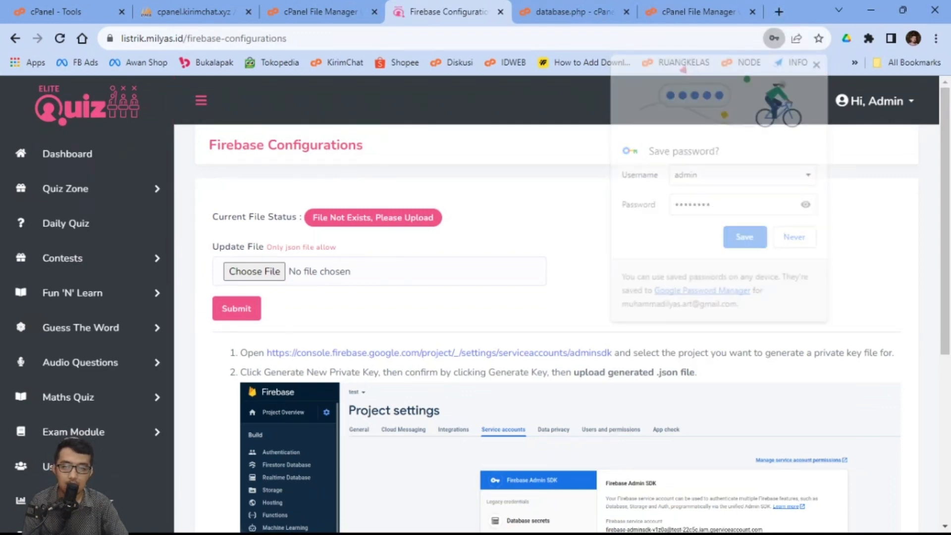
Step: Open the System Configurations page and examine the app settings and the Quiz Mode switches
scroll(99, 300, down, 3)
scroll(86, 297, down, 3)
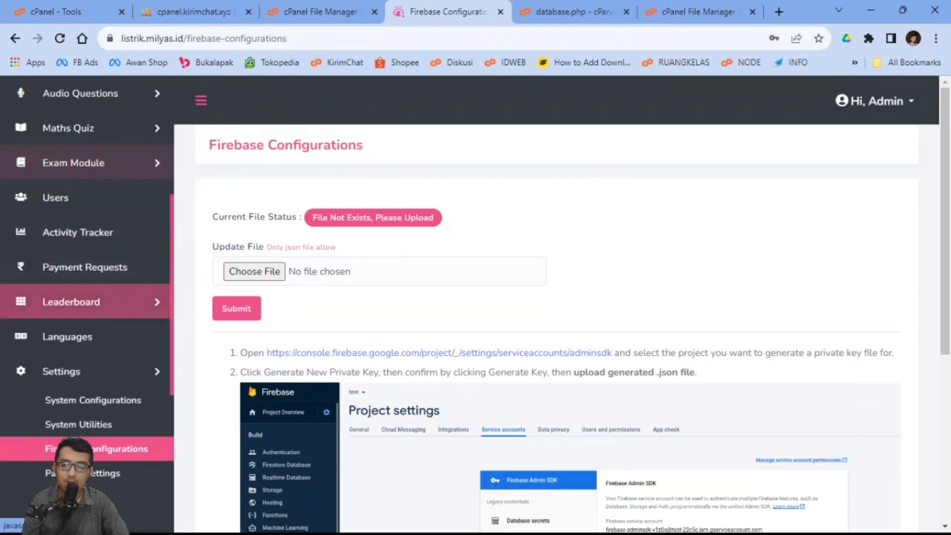
click(93, 400)
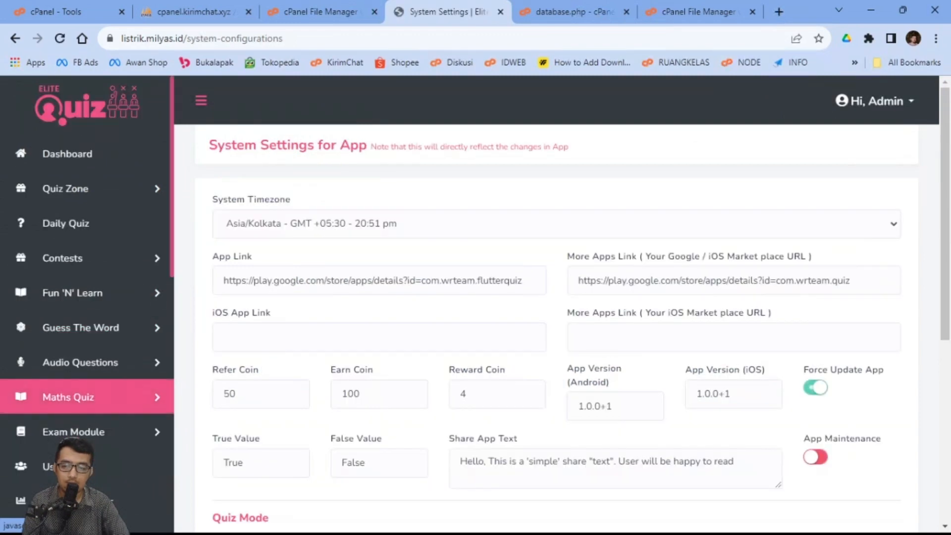
scroll(555, 297, down, 4)
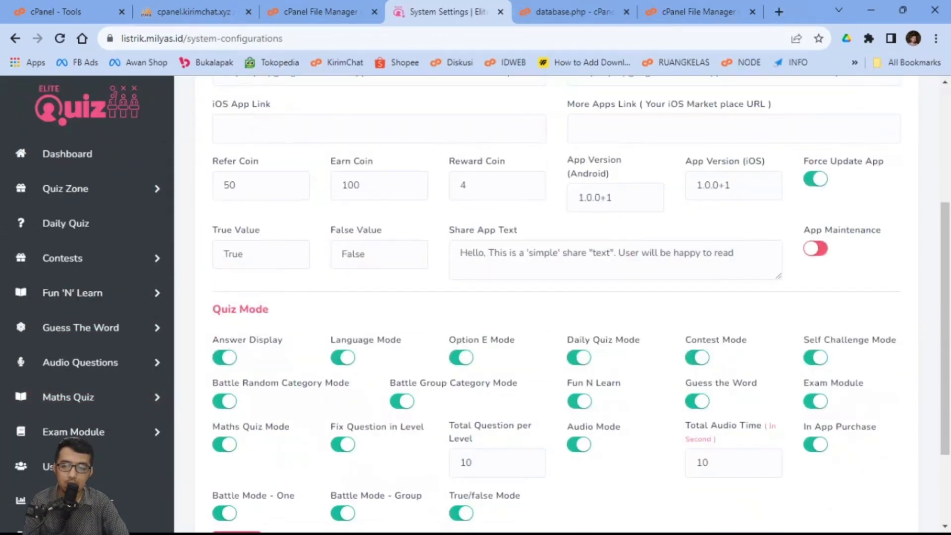
scroll(560, 297, up, 4)
scroll(560, 298, down, 2)
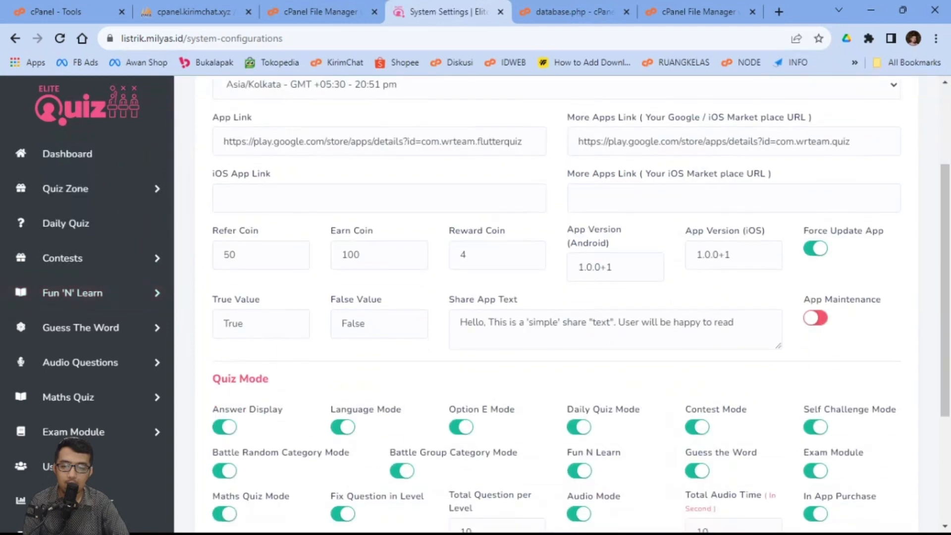
scroll(555, 297, down, 3)
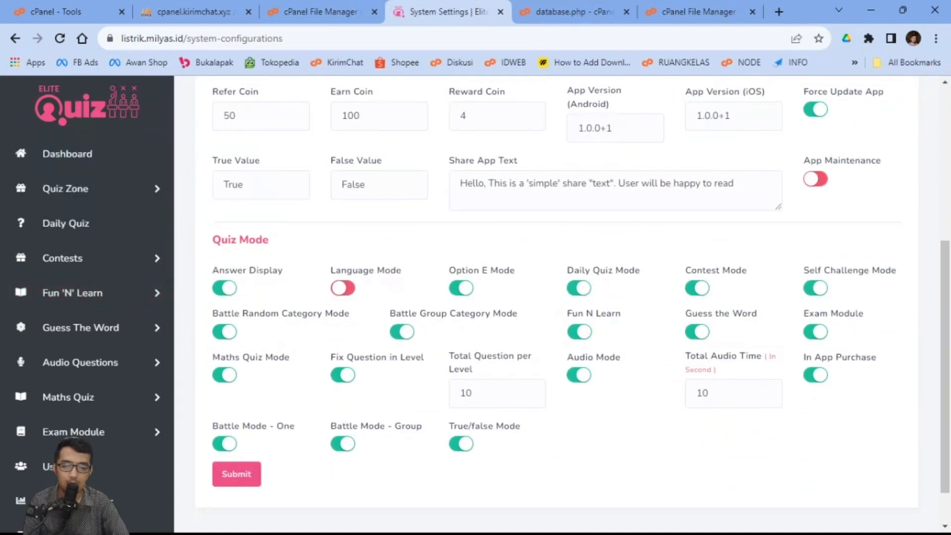
click(461, 288)
scroll(461, 287, up, 3)
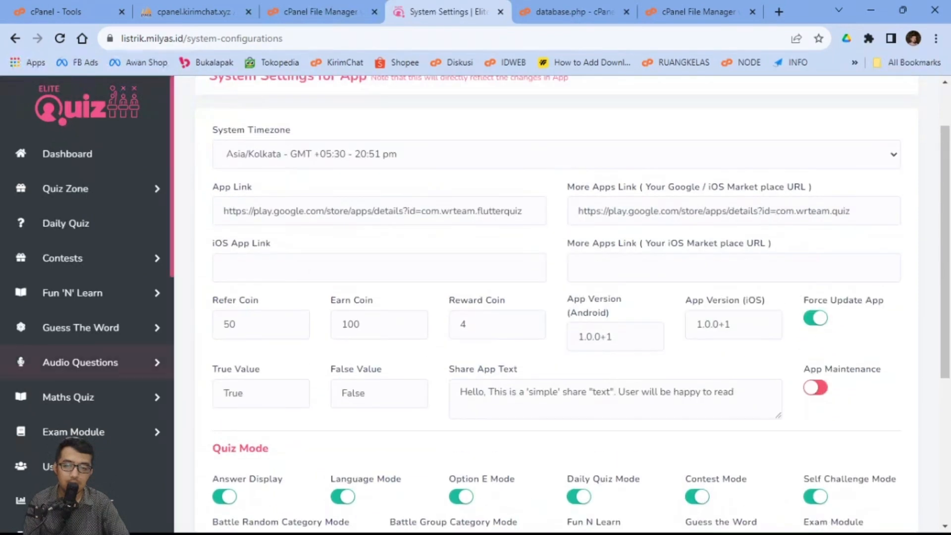
Step: Open the Firebase Configurations page and read its instructions for generating and uploading the private key JSON file
scroll(84, 370, down, 5)
click(95, 396)
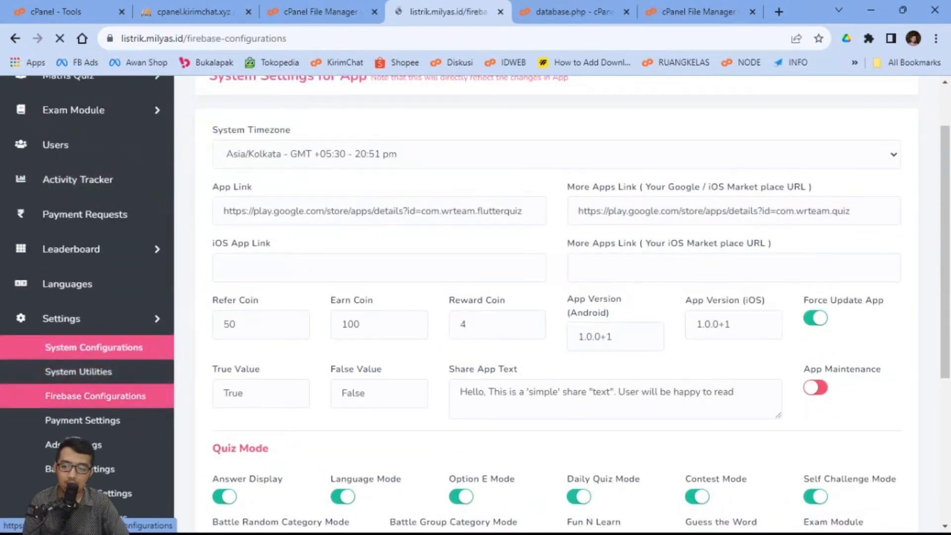
scroll(554, 302, down, 7)
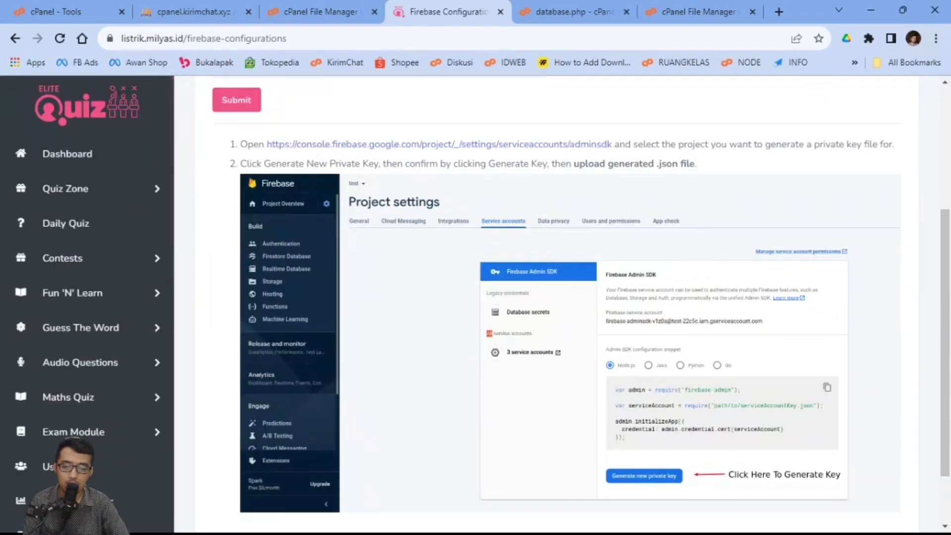
scroll(555, 302, up, 5)
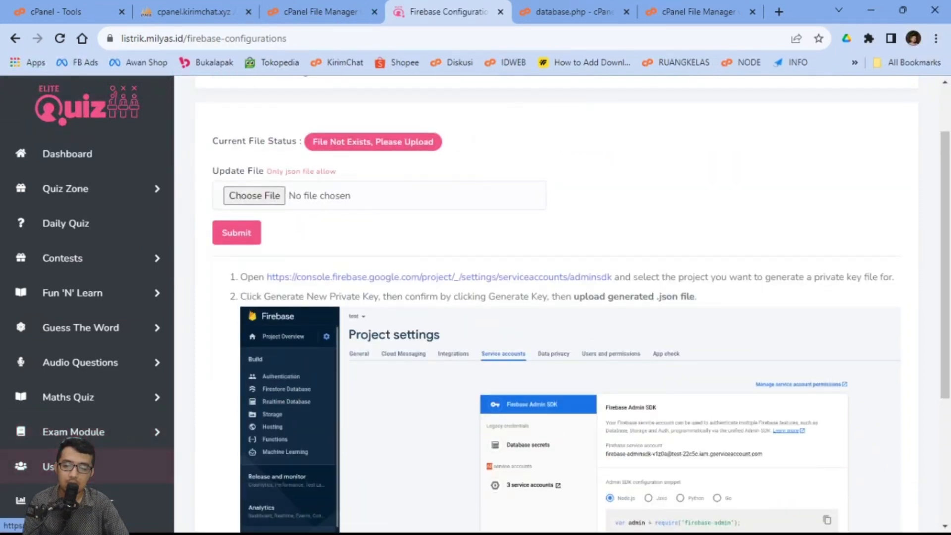
Step: Look through the admin panel's Settings entries, from System Configurations to Terms Conditions
scroll(555, 302, down, 2)
scroll(99, 435, down, 3)
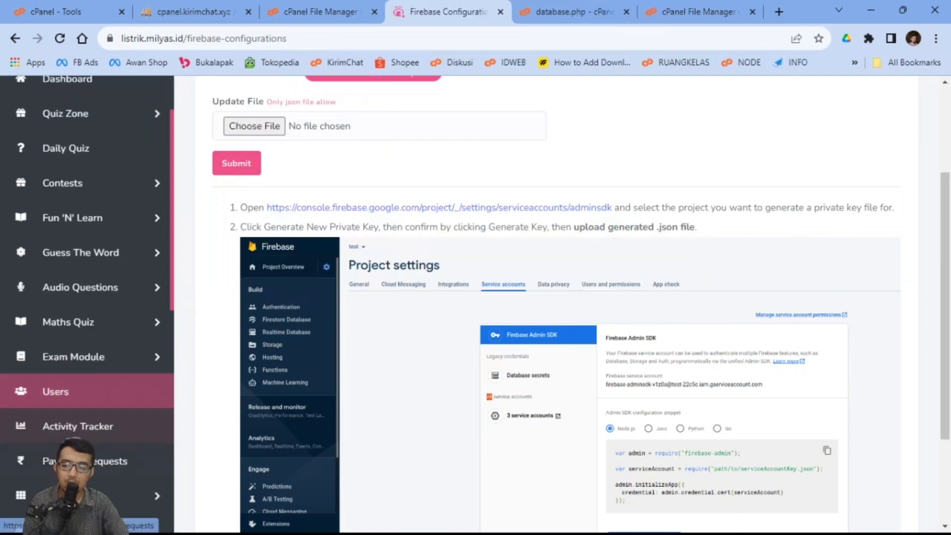
scroll(87, 438, down, 1)
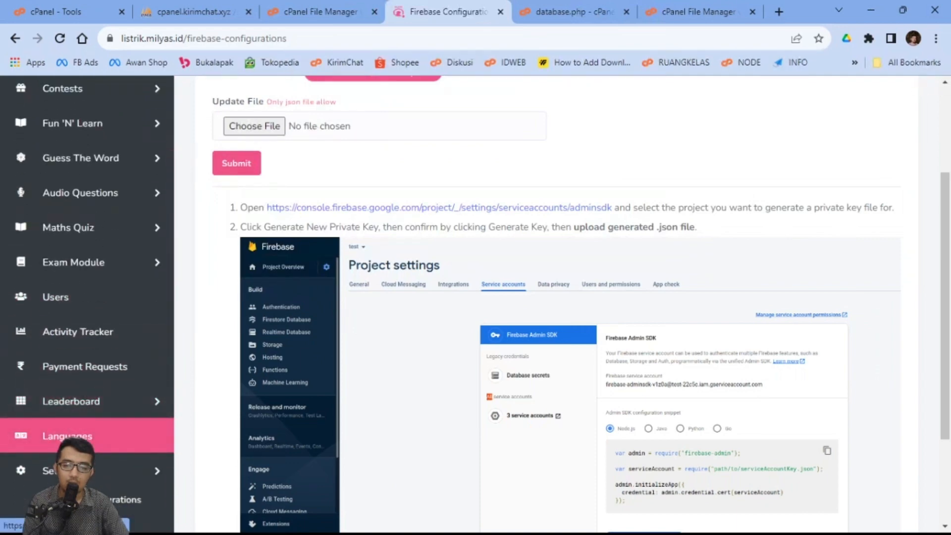
scroll(87, 438, down, 2)
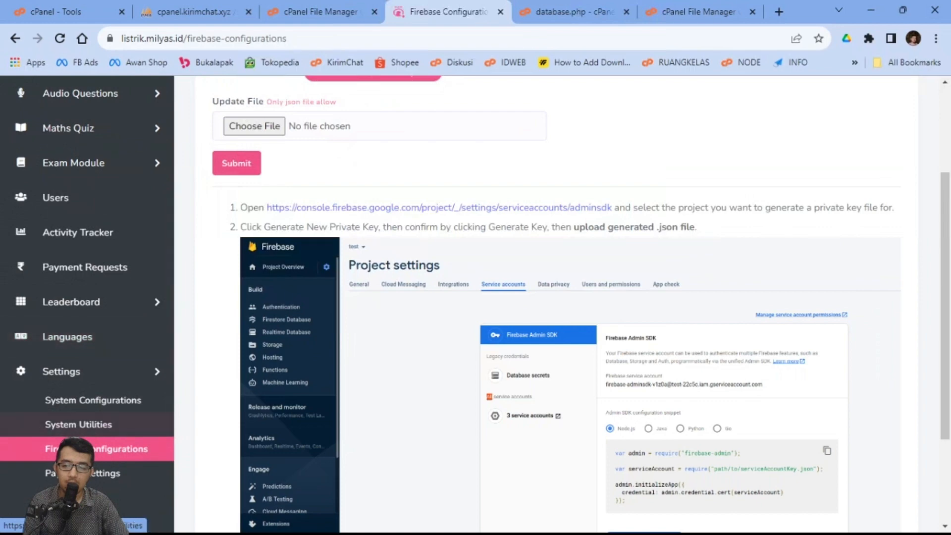
scroll(87, 439, down, 6)
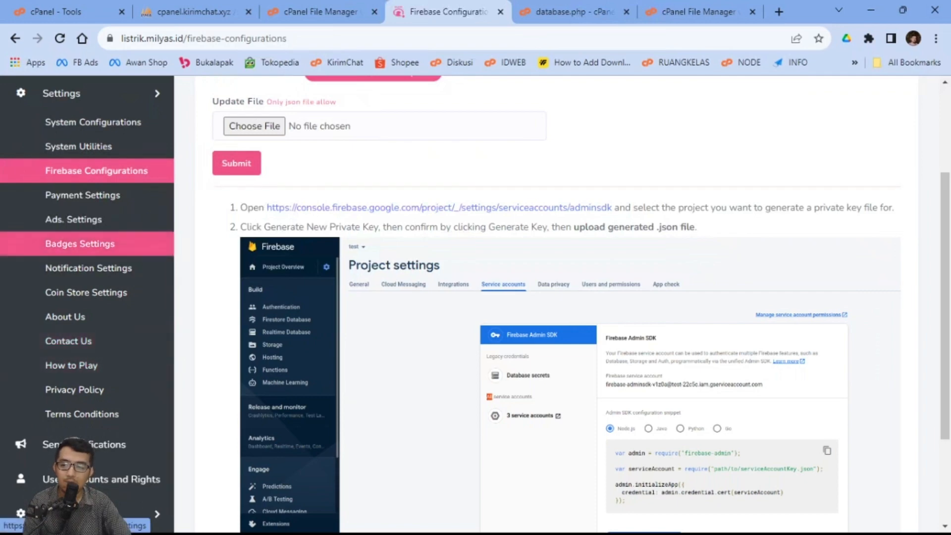
scroll(84, 244, up, 1)
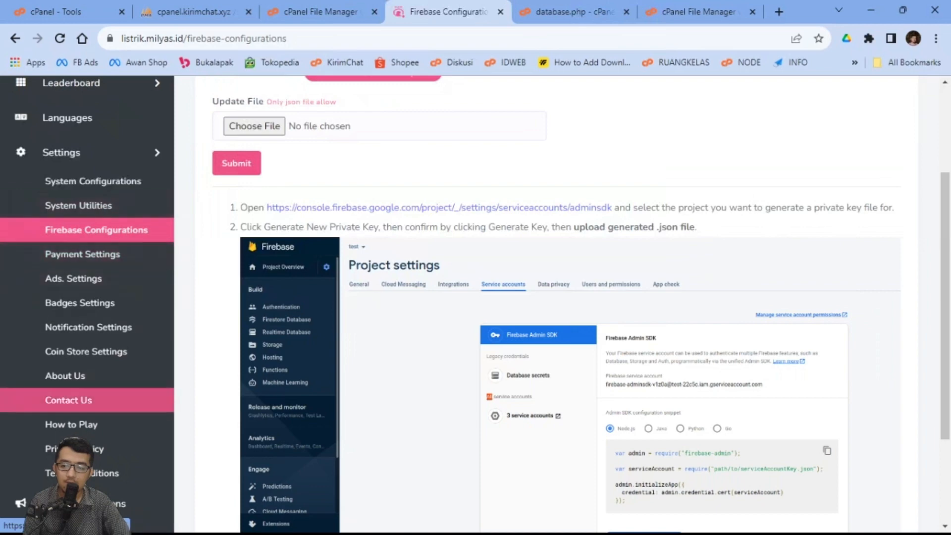
scroll(84, 400, down, 2)
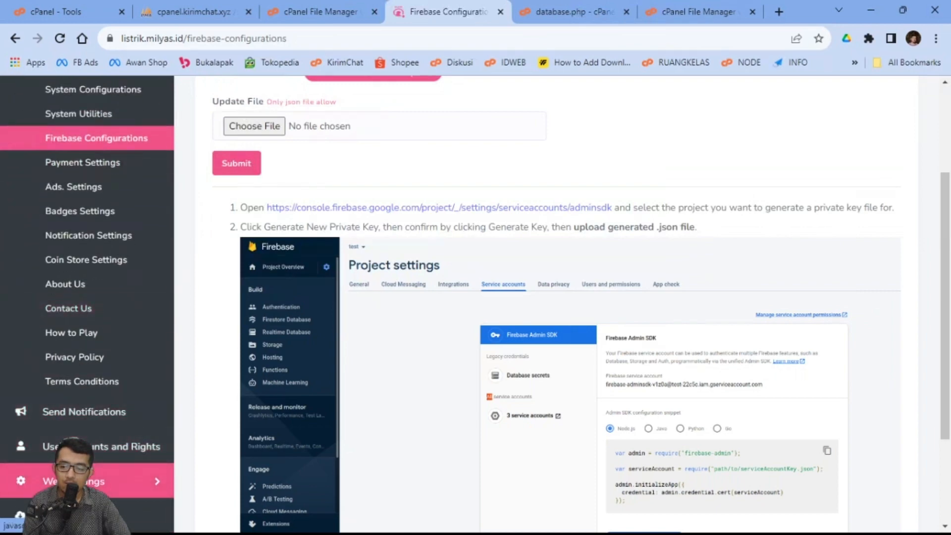
Step: Expand Web Settings and examine its entries along with the rest of the admin panel's navigation
click(89, 481)
scroll(90, 480, down, 1)
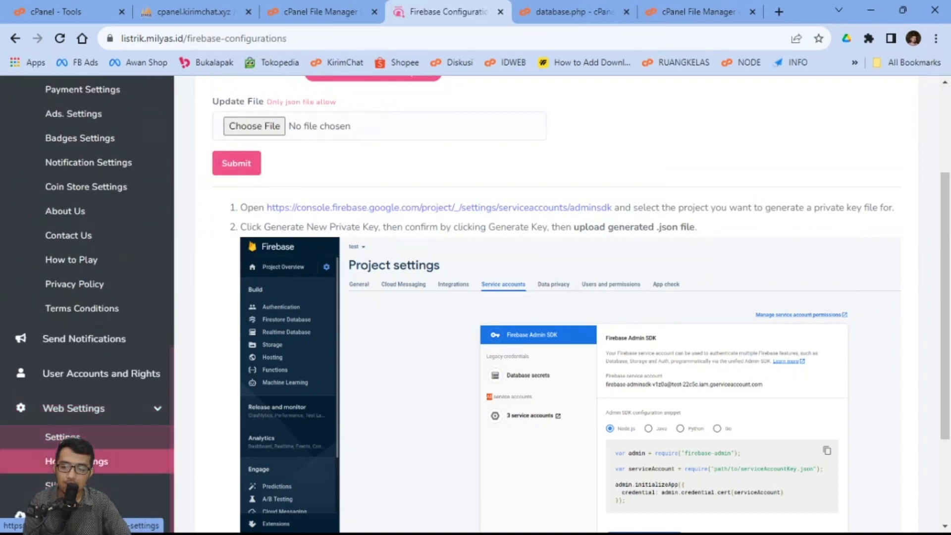
scroll(85, 442, up, 4)
scroll(84, 443, down, 5)
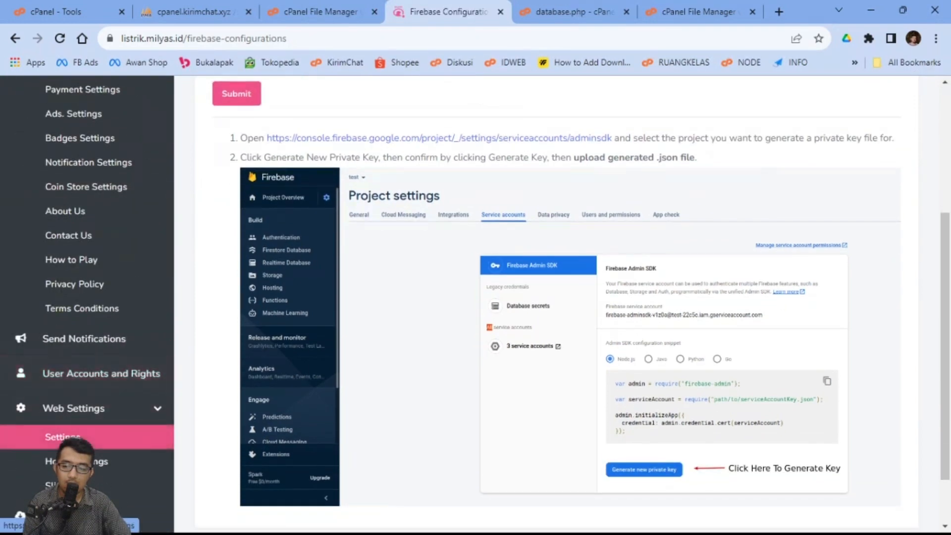
scroll(86, 407, up, 10)
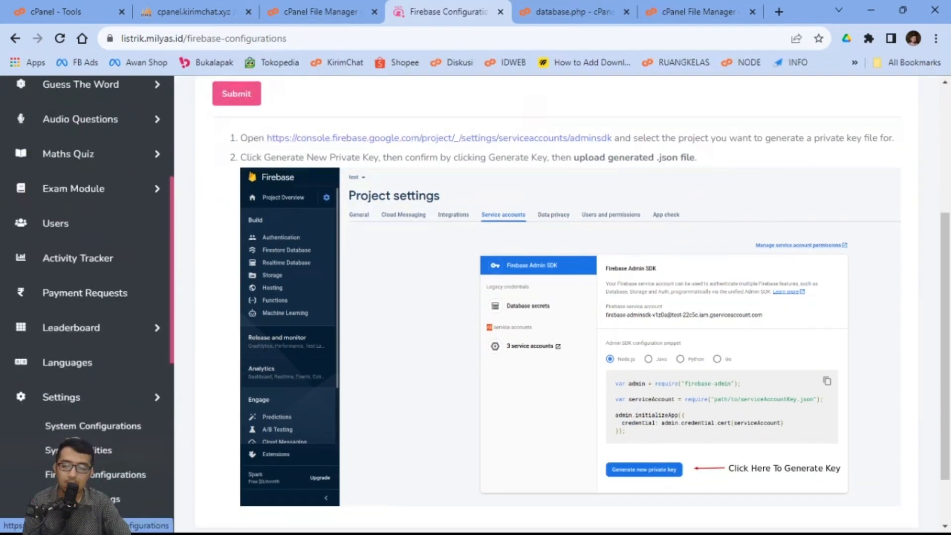
scroll(86, 407, down, 4)
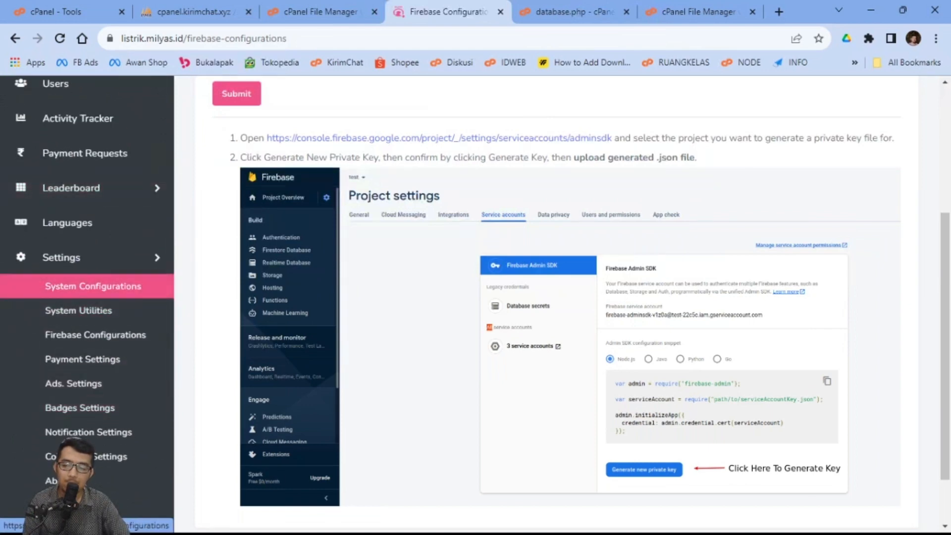
scroll(87, 346, down, 5)
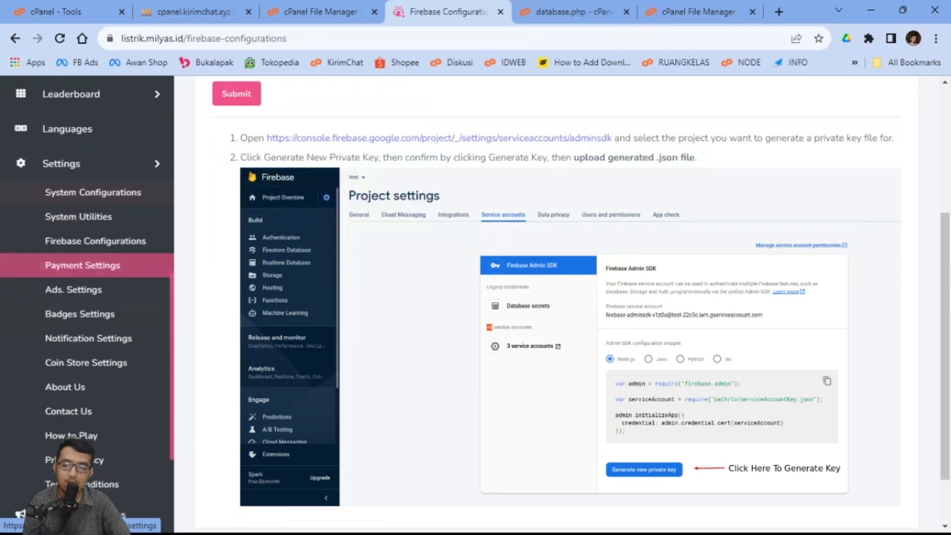
scroll(86, 373, down, 2)
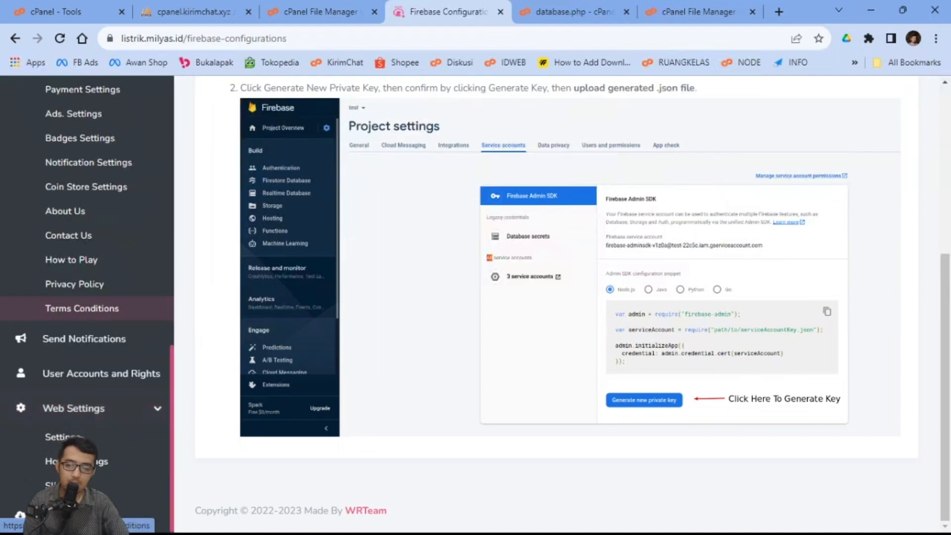
scroll(87, 360, up, 7)
scroll(86, 361, up, 4)
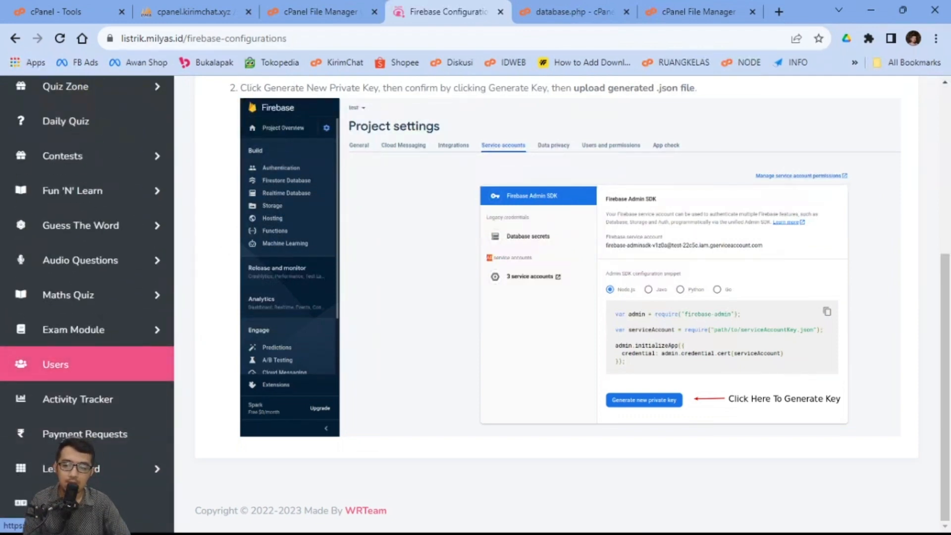
scroll(86, 362, down, 4)
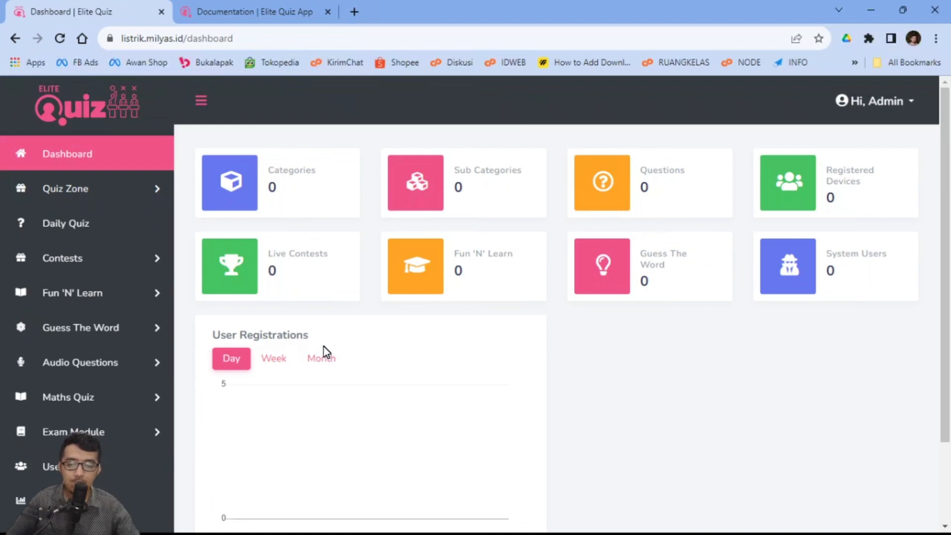
Step: Switch to the Elite Quiz documentation and read the section on changing the app package name
click(269, 10)
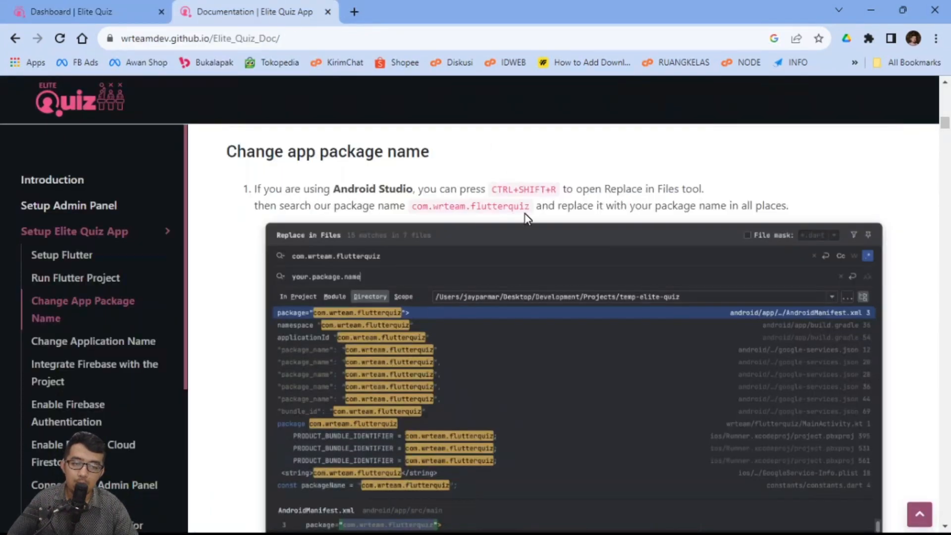
scroll(525, 257, up, 2)
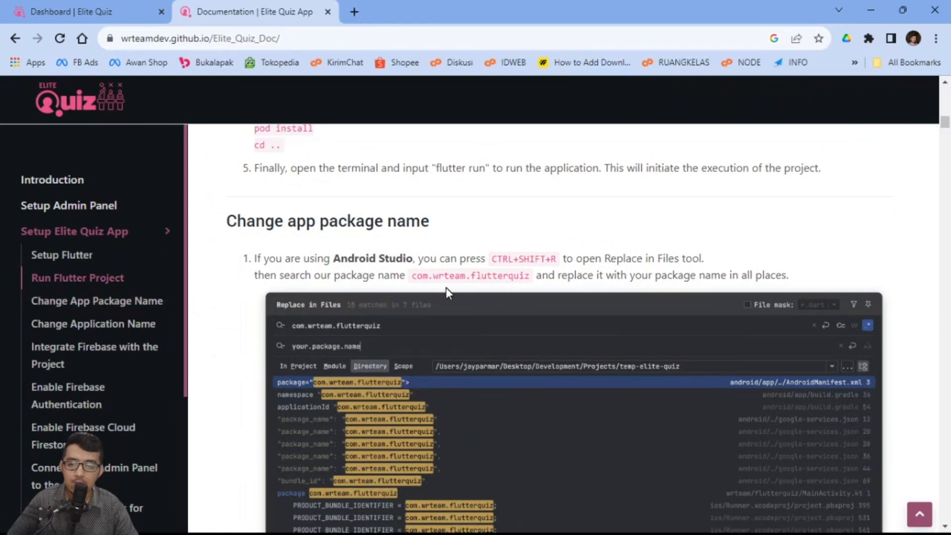
scroll(445, 292, down, 2)
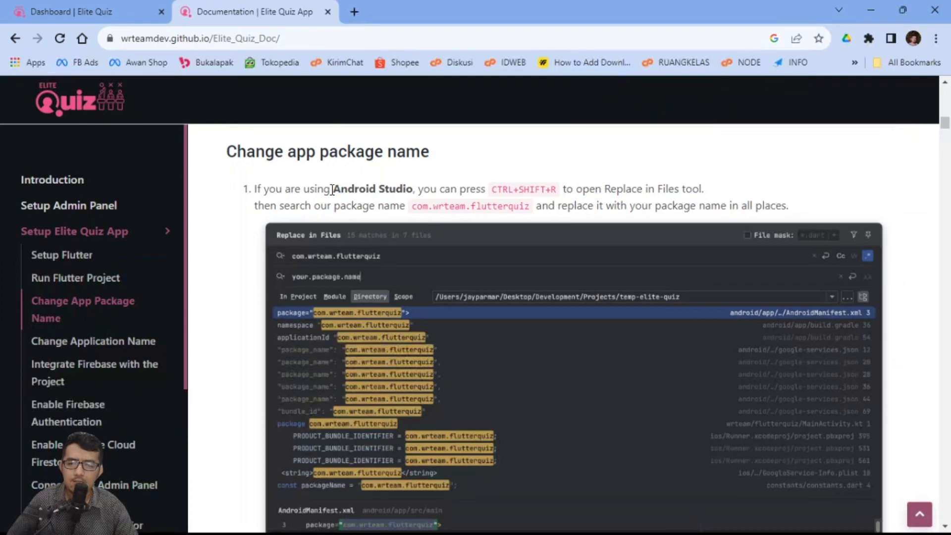
Step: Search Google for the documentation's "Android Studio" text, then open and look over the Android Developers download page
drag(332, 190, 413, 181)
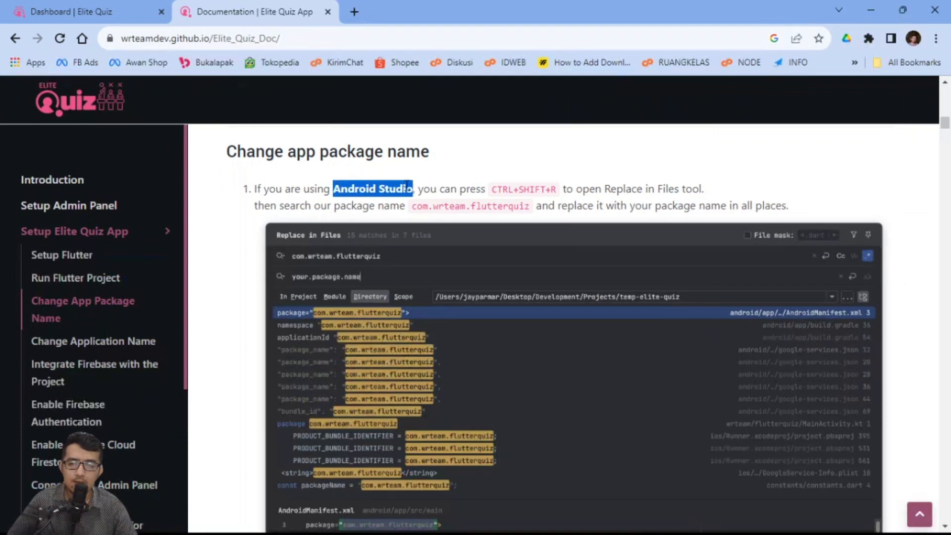
right_click(407, 189)
click(452, 234)
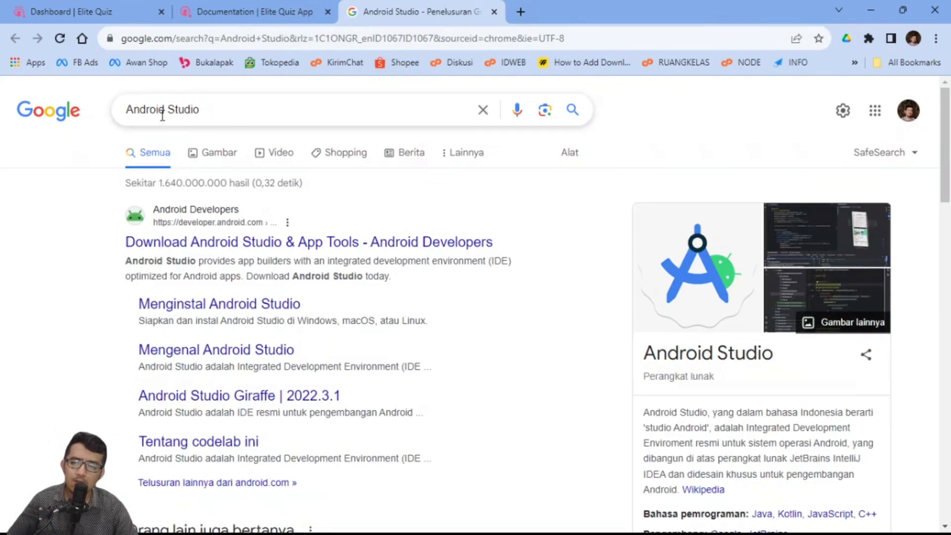
click(265, 242)
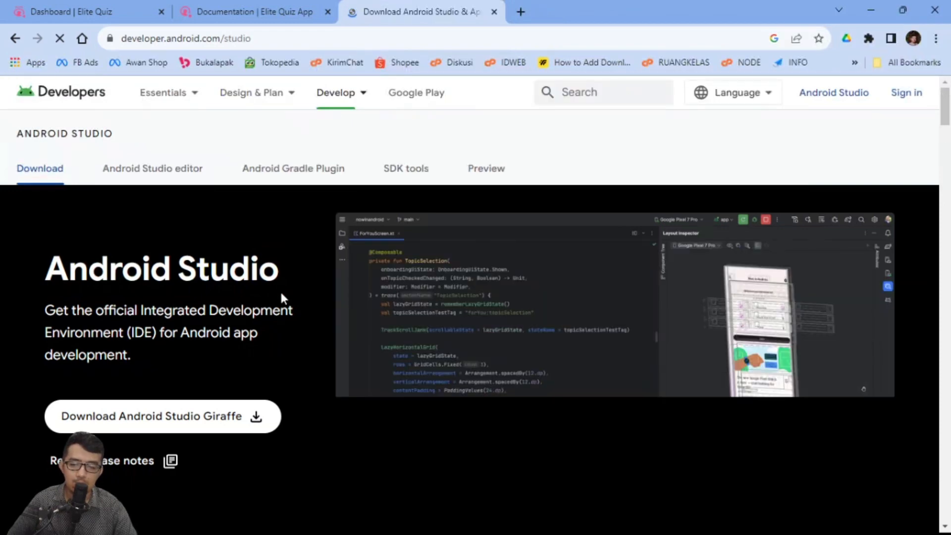
scroll(285, 320, down, 3)
scroll(285, 322, up, 2)
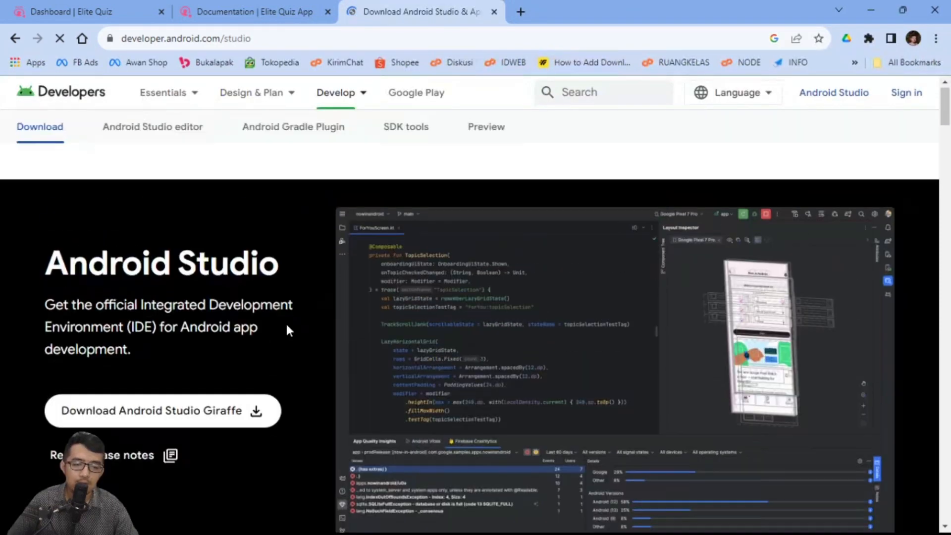
scroll(287, 325, down, 1)
scroll(286, 325, up, 1)
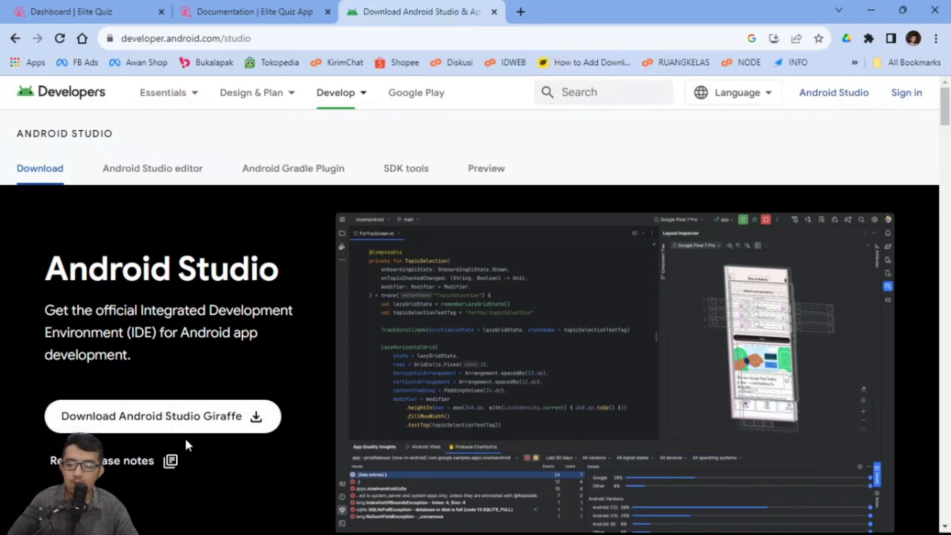
Step: Try downloading Android Studio Giraffe 2022.3.1 Patch 2 for Windows by agreeing to its terms, and cancel the download
click(161, 417)
scroll(188, 426, down, 15)
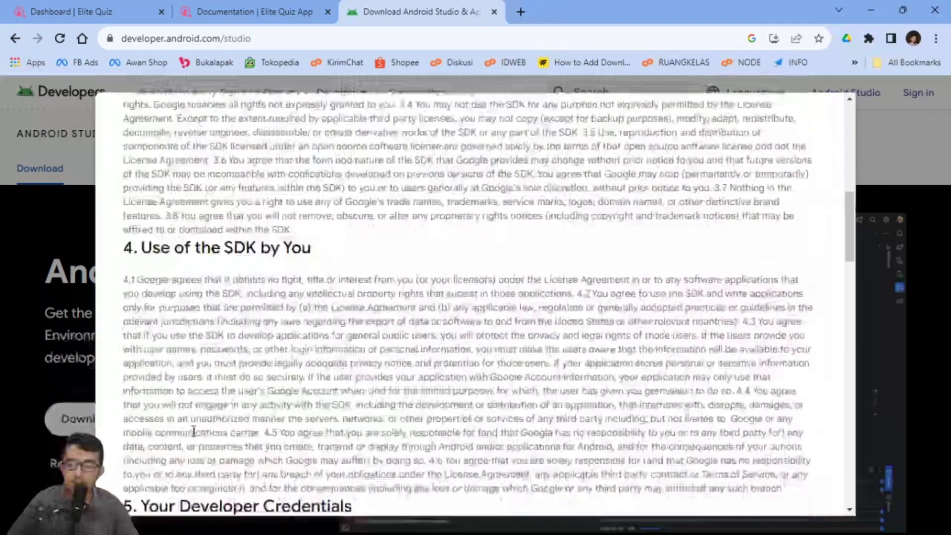
scroll(192, 430, down, 15)
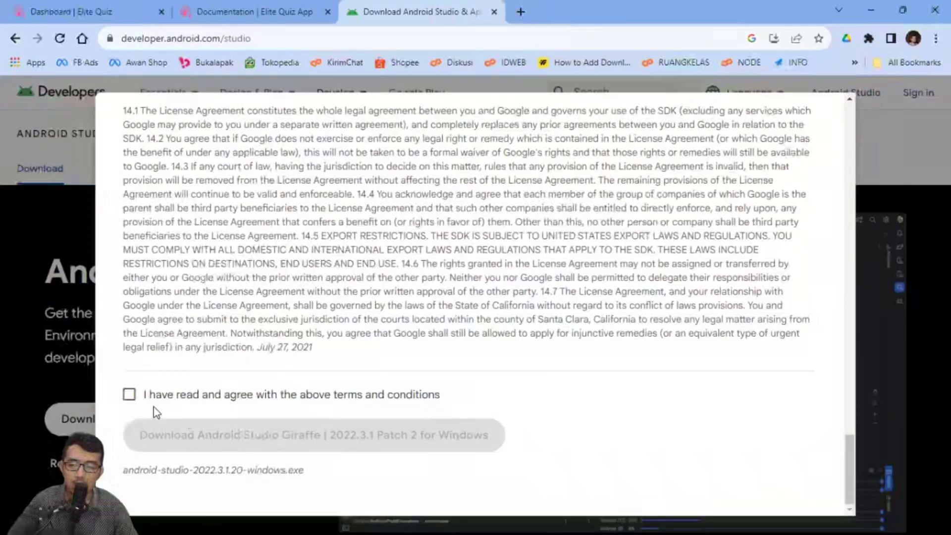
click(129, 395)
click(206, 431)
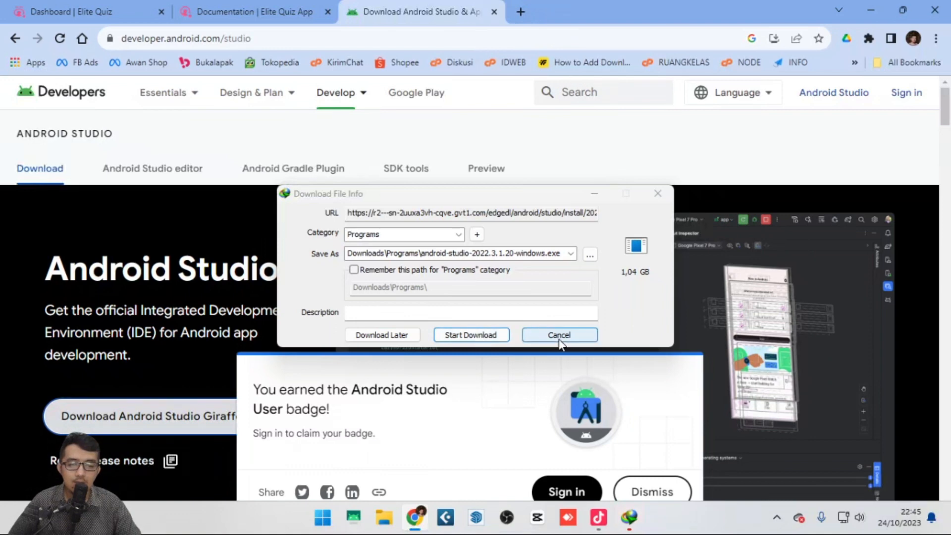
click(587, 337)
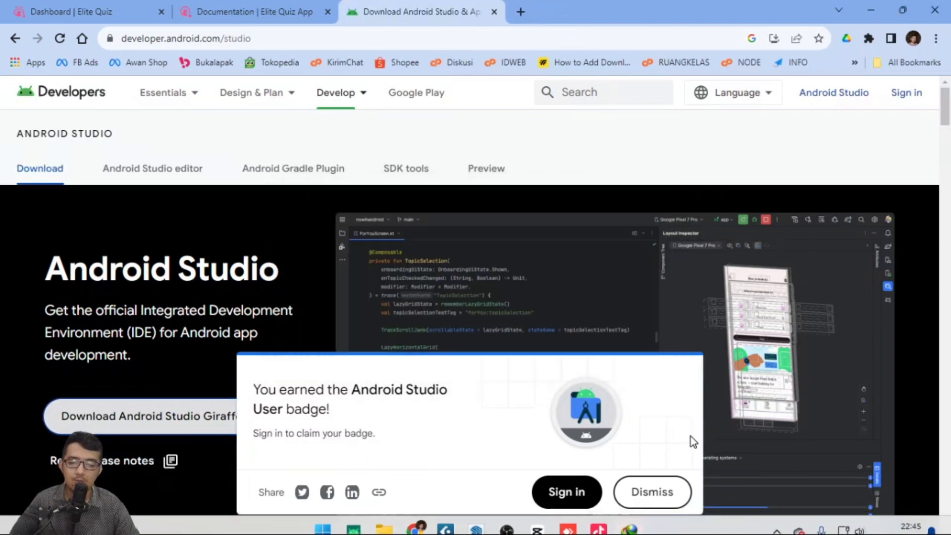
Step: Dismiss the Android Studio badge notice, switch to File Explorer and open the Elite Quiz 2.1.1 folder inside Project > Elit
click(650, 503)
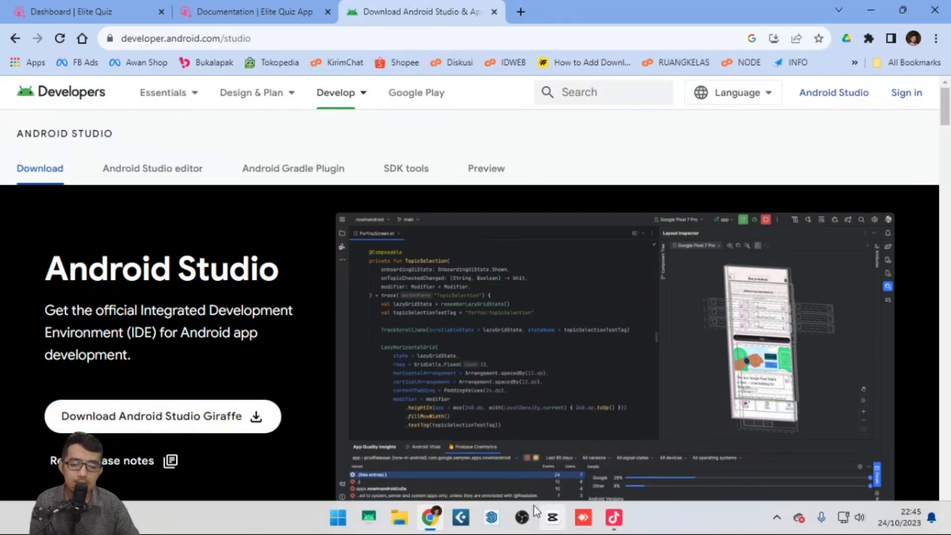
click(338, 517)
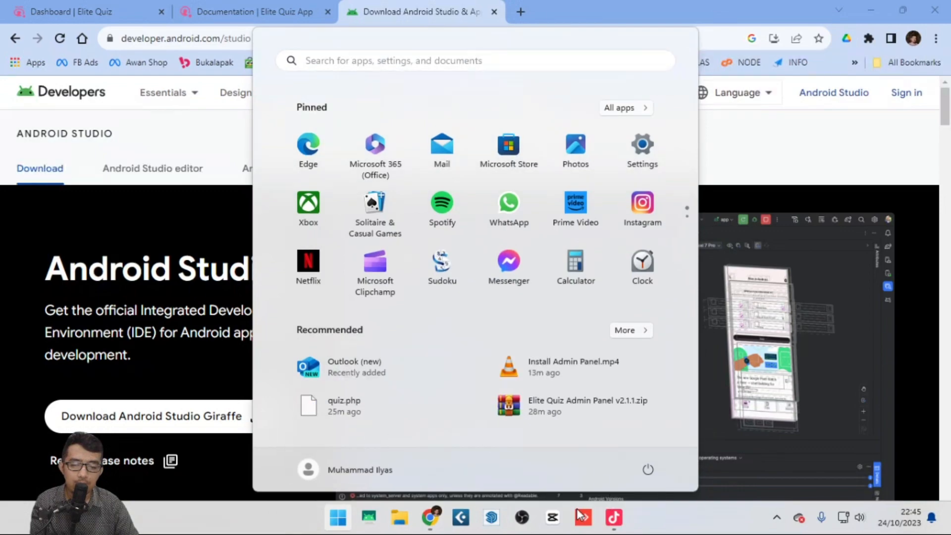
click(402, 520)
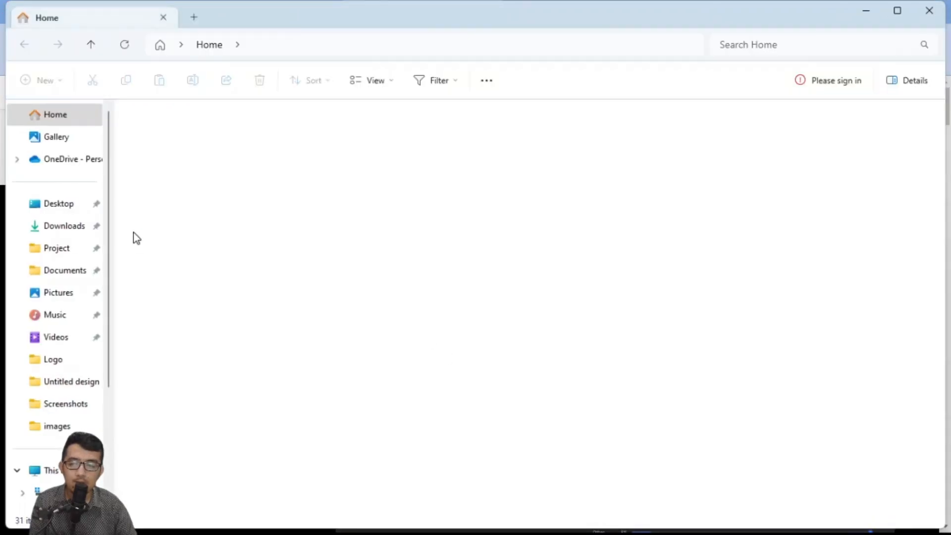
click(55, 246)
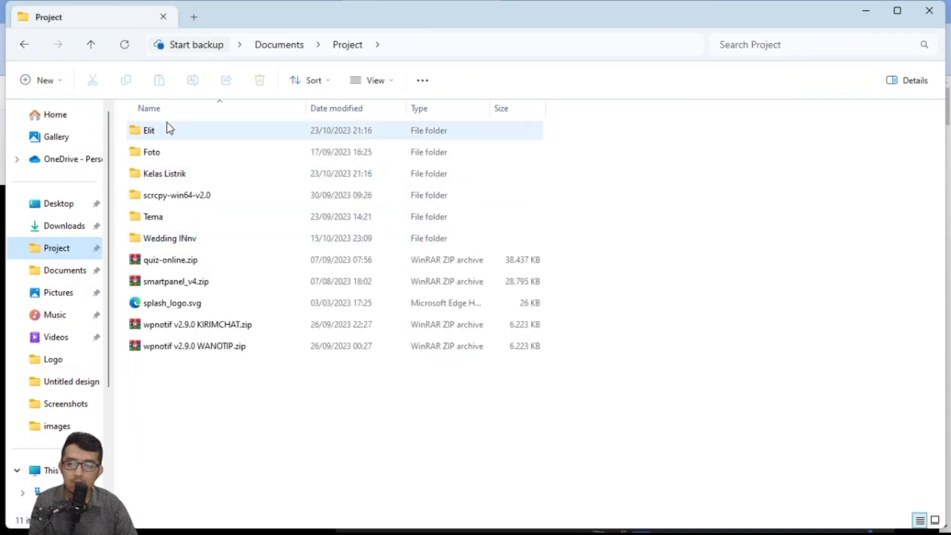
click(168, 129)
double_click(168, 129)
double_click(212, 150)
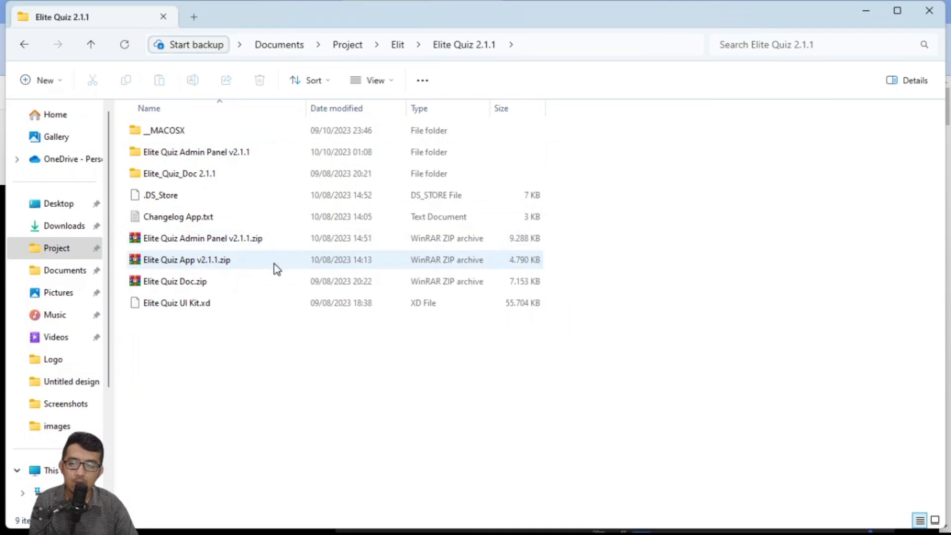
Step: Extract Elite Quiz App v2.1.1.zip into the current folder with WinRAR and open the extracted Elite Quiz App 2.1.1 folder
click(274, 268)
click(244, 245)
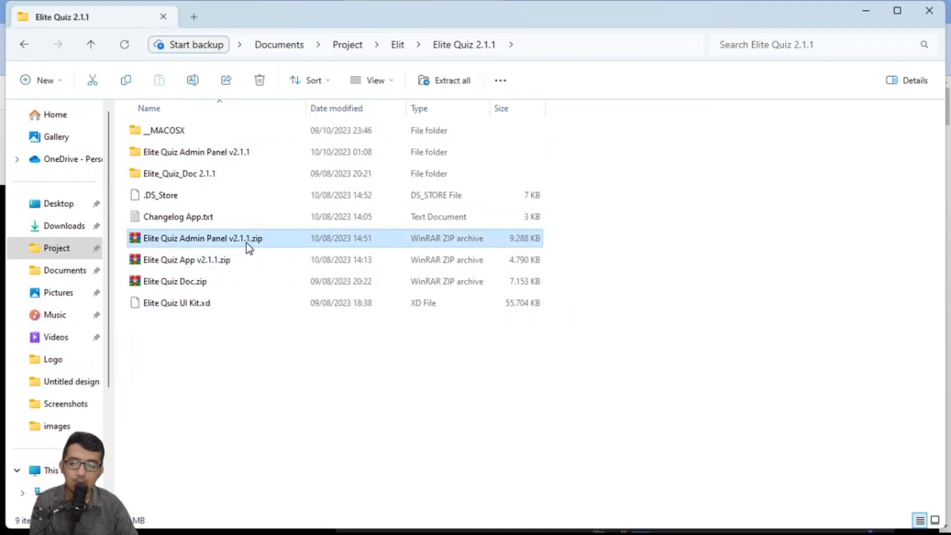
click(232, 264)
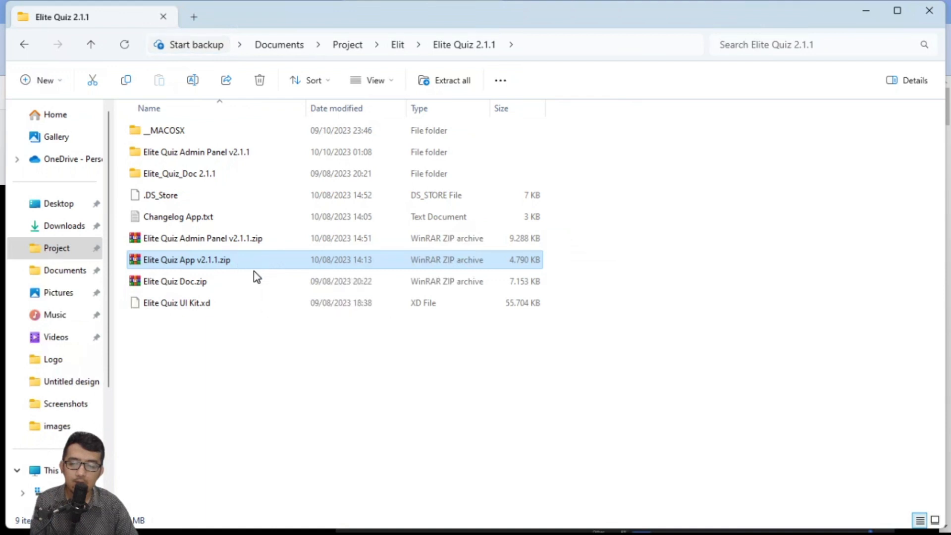
right_click(254, 267)
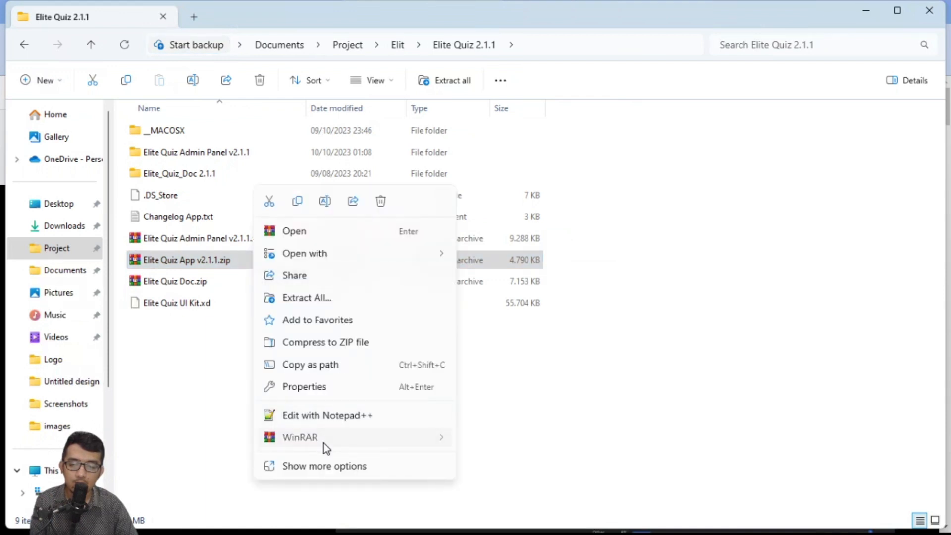
mouse_move(324, 443)
click(503, 506)
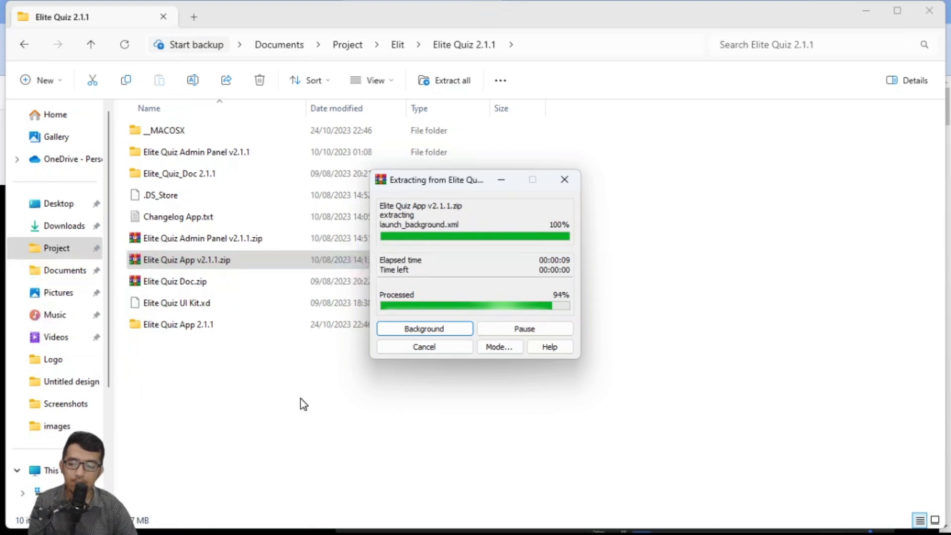
click(221, 331)
double_click(222, 331)
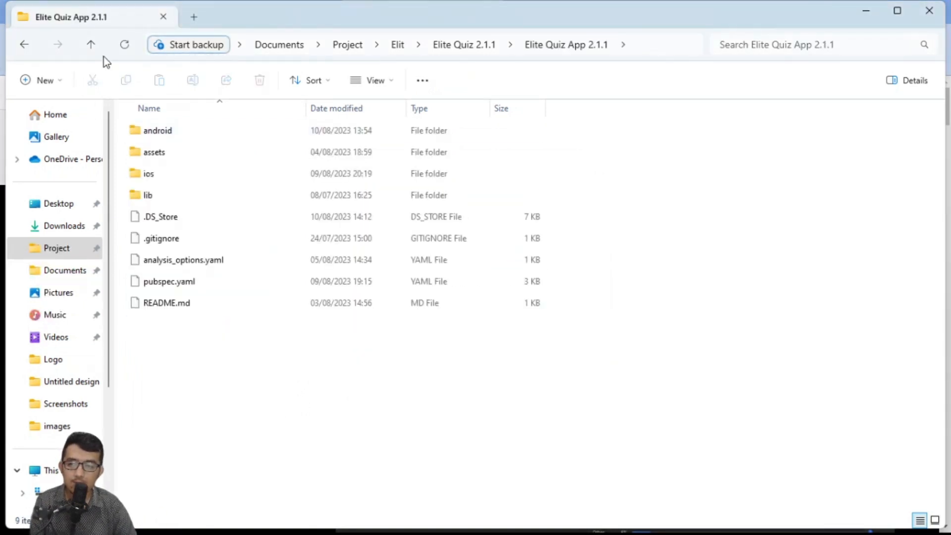
Step: Return to the Elite Quiz 2.1.1 folder and rename the extracted app folder as Kelas Listrik
click(91, 47)
key(F2)
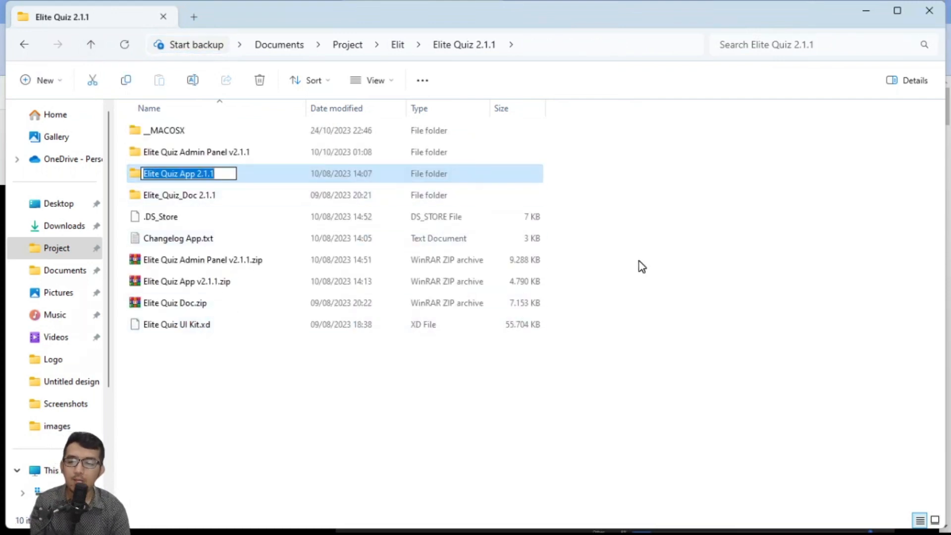
key(BackSpace)
text(Ke)
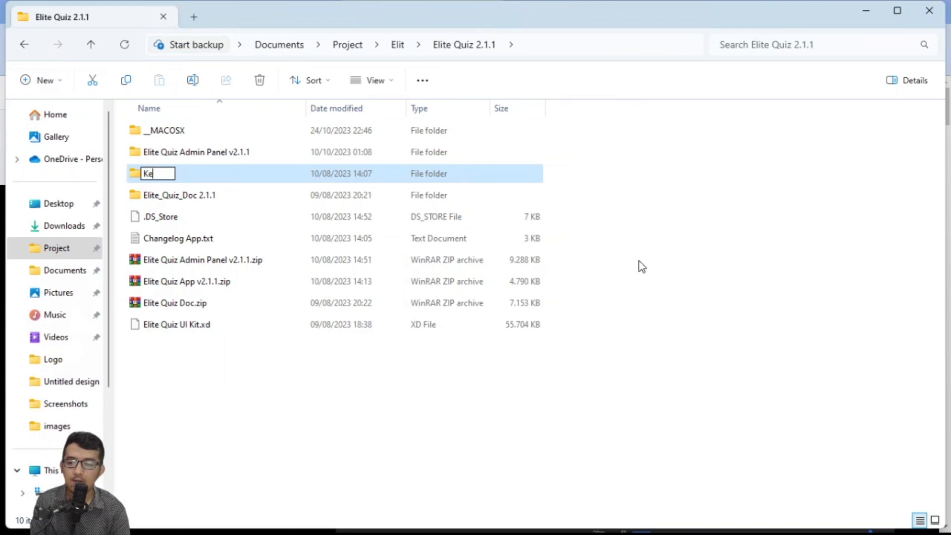
text(las Listri)
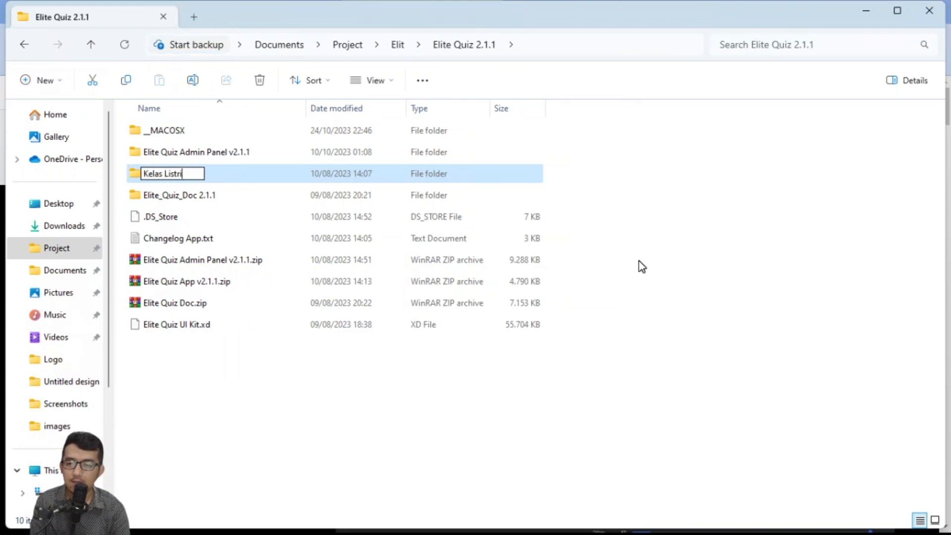
text(k)
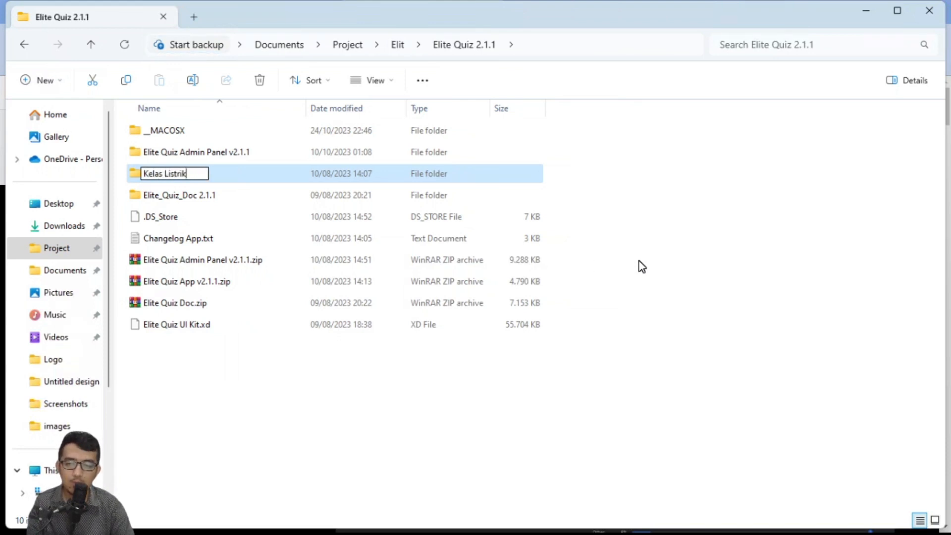
click(251, 177)
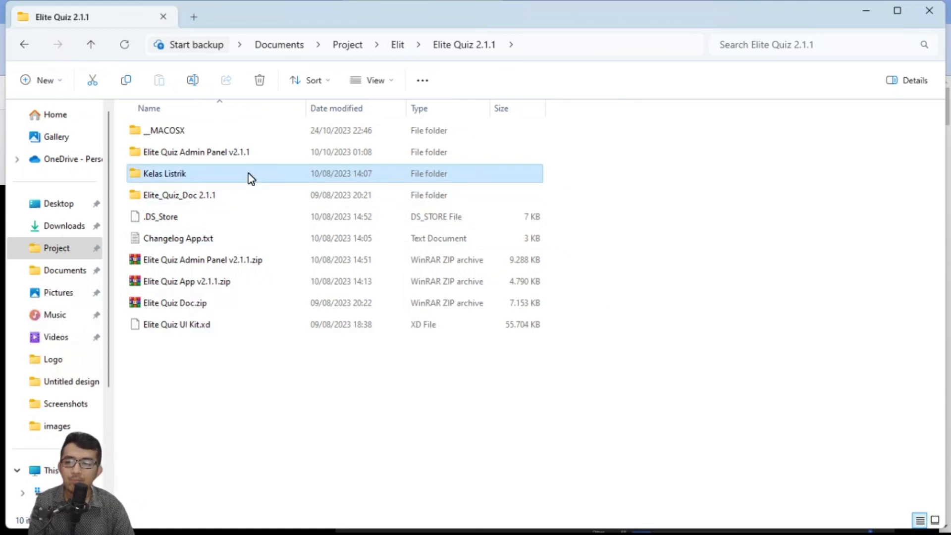
Step: Append the version to the Kelas Listrik folder's name, making it Kelas Listrik v2.1.1
key(F2)
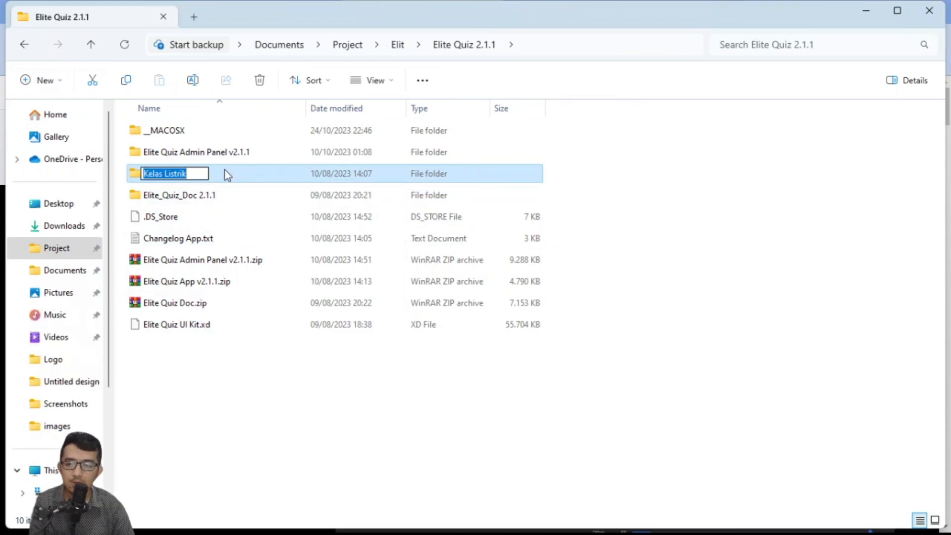
key(Right)
text(v)
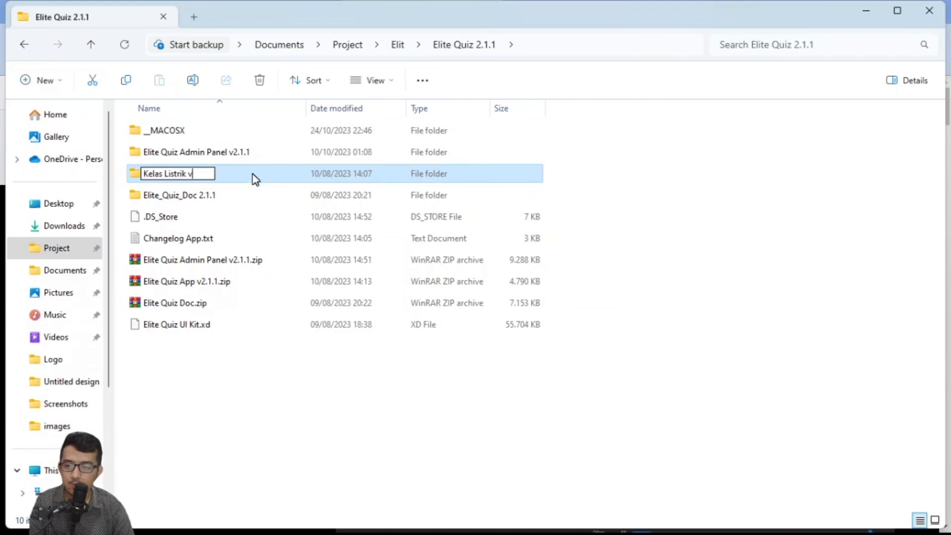
text(2.1.1)
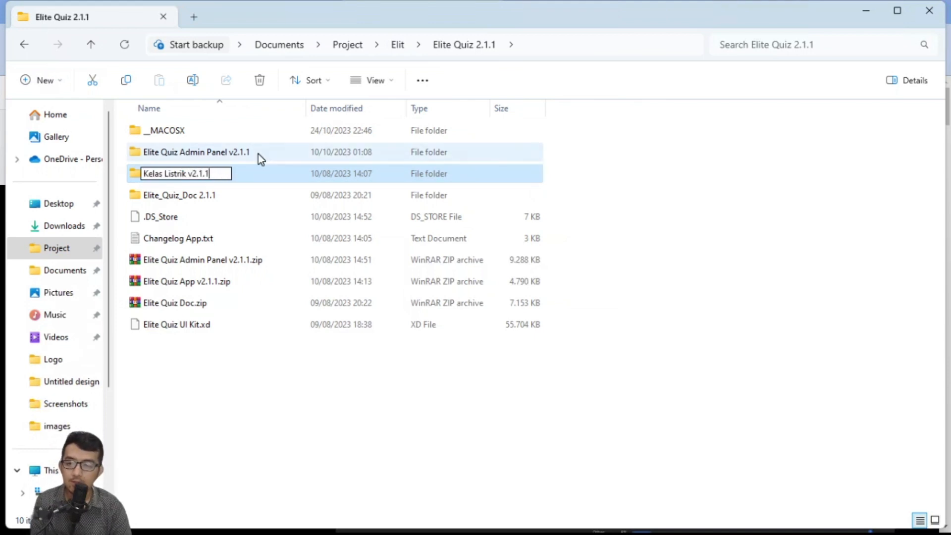
click(258, 154)
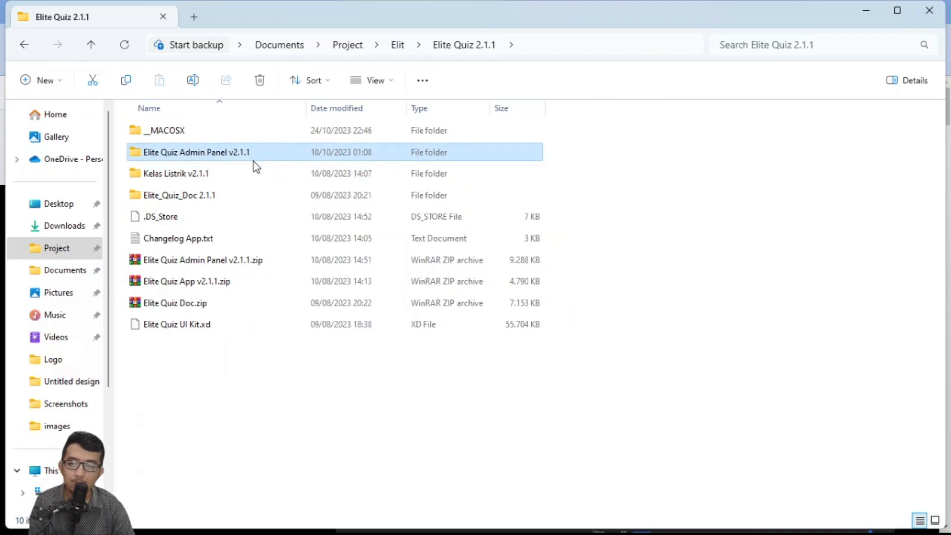
click(202, 178)
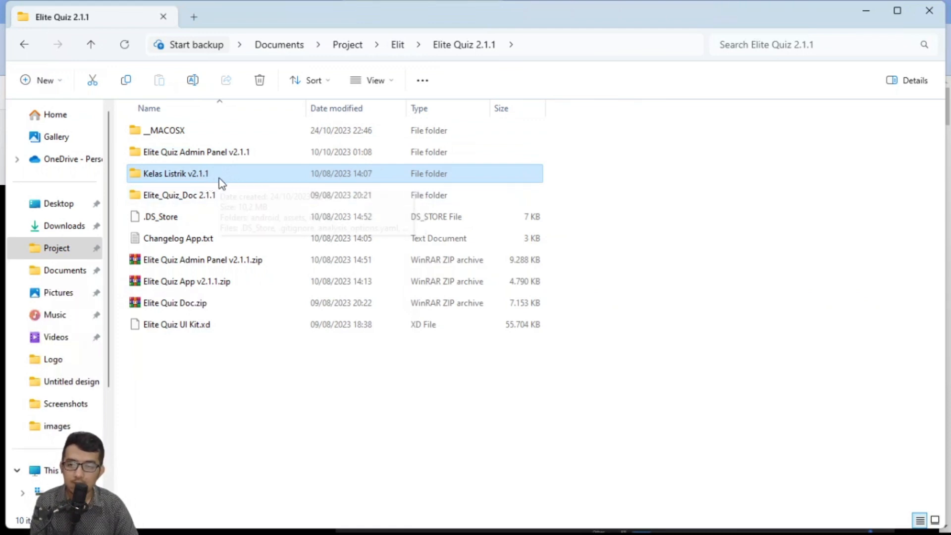
Step: Search Windows for Android Studio and launch it
click(338, 520)
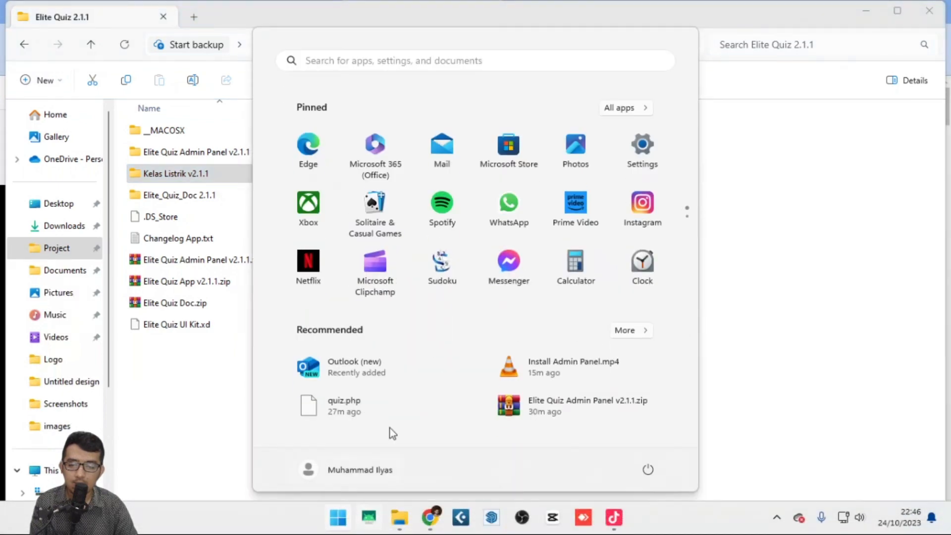
text(andr)
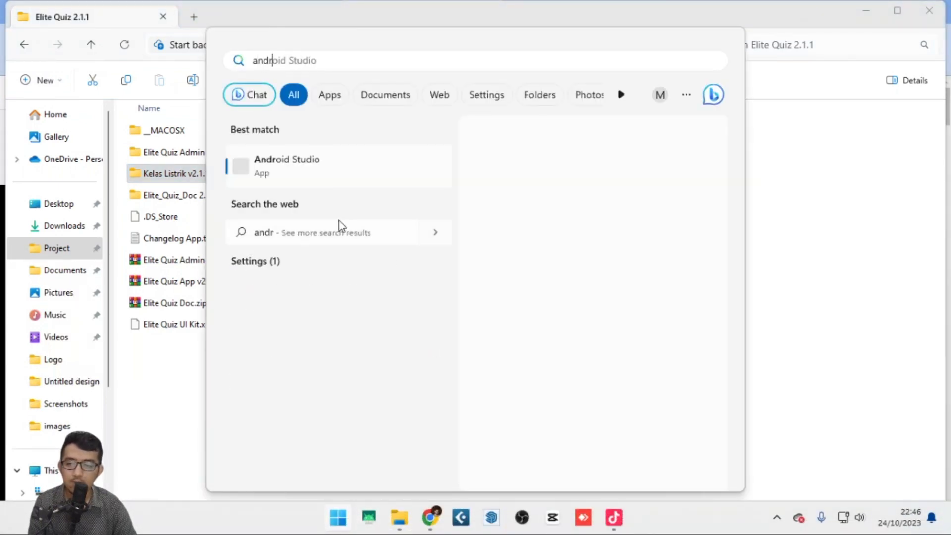
click(322, 173)
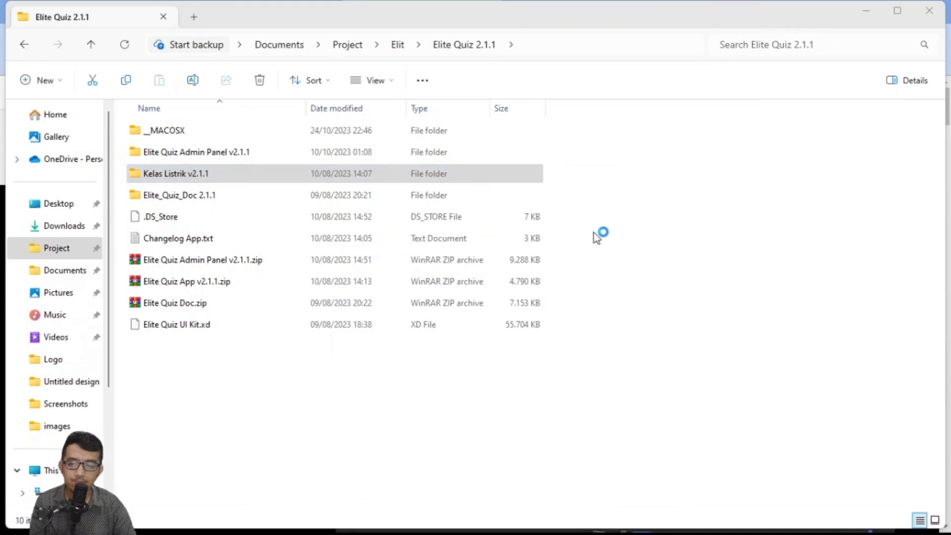
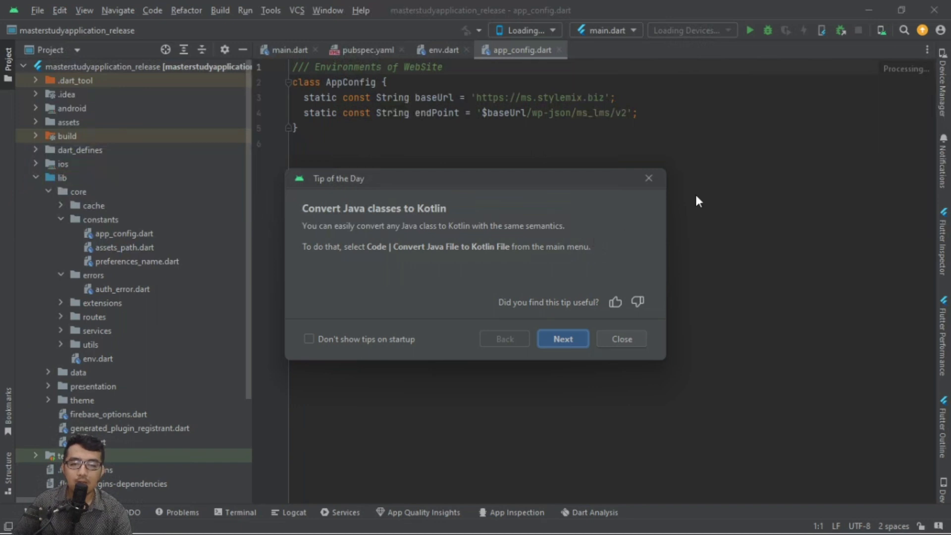
Step: Dismiss the tip of the day and close the masterstudyapplication_release project
click(649, 178)
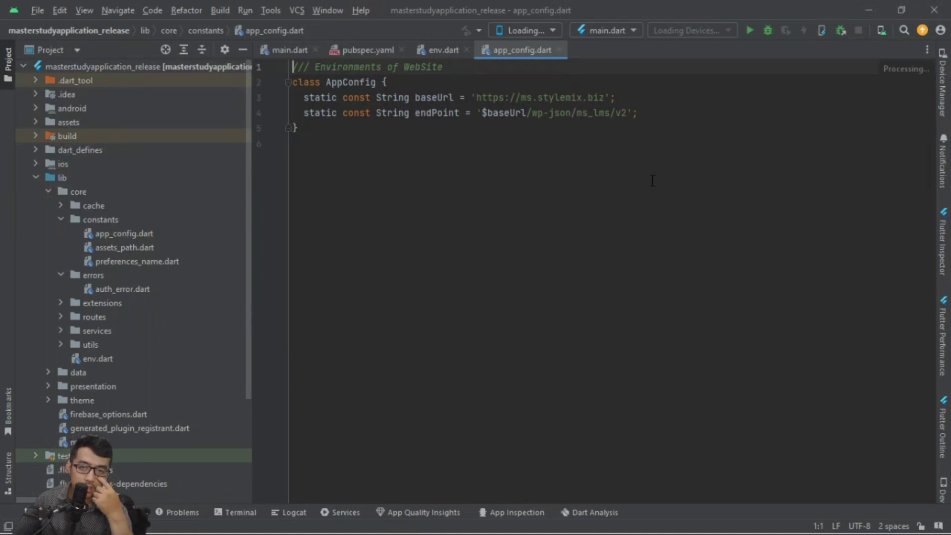
click(31, 10)
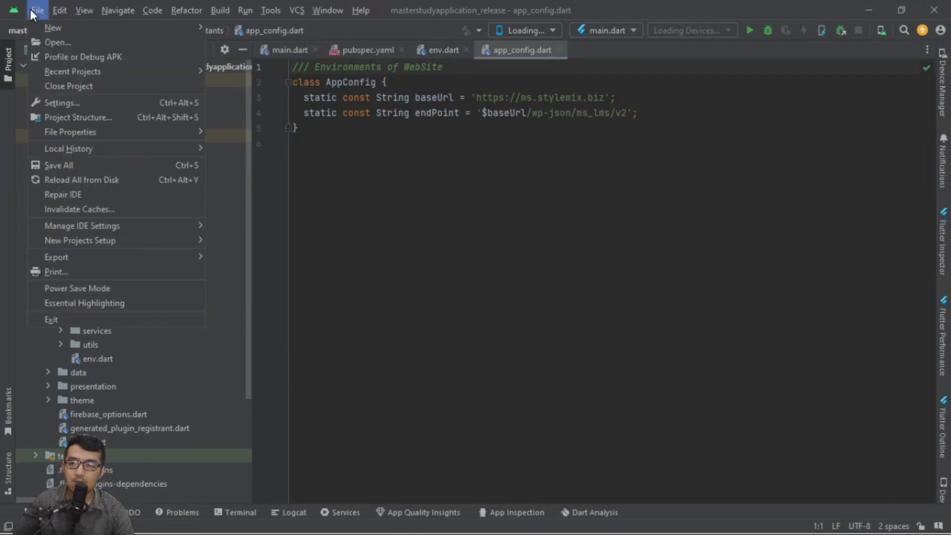
click(75, 84)
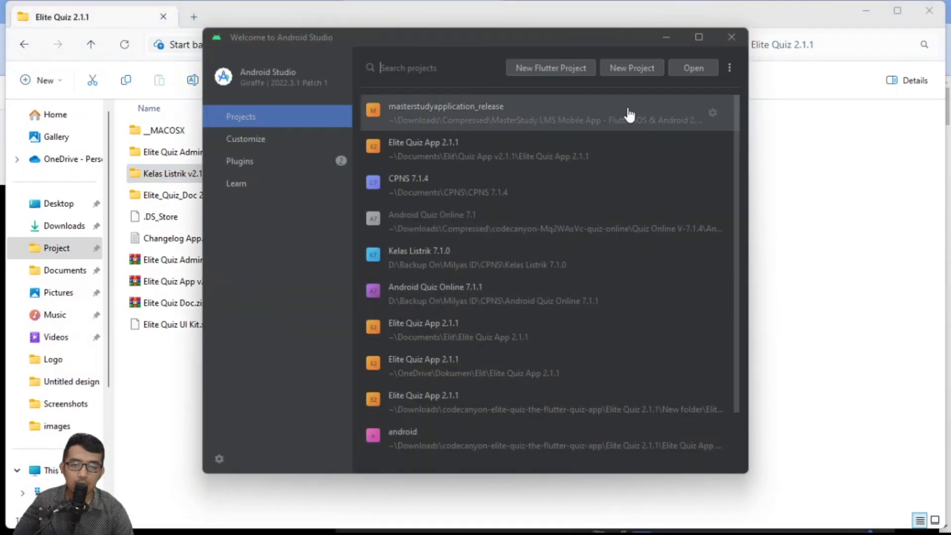
Step: Start opening an existing project and browse to Documents\Project\Elit\Elite Quiz 2.1.1
click(684, 73)
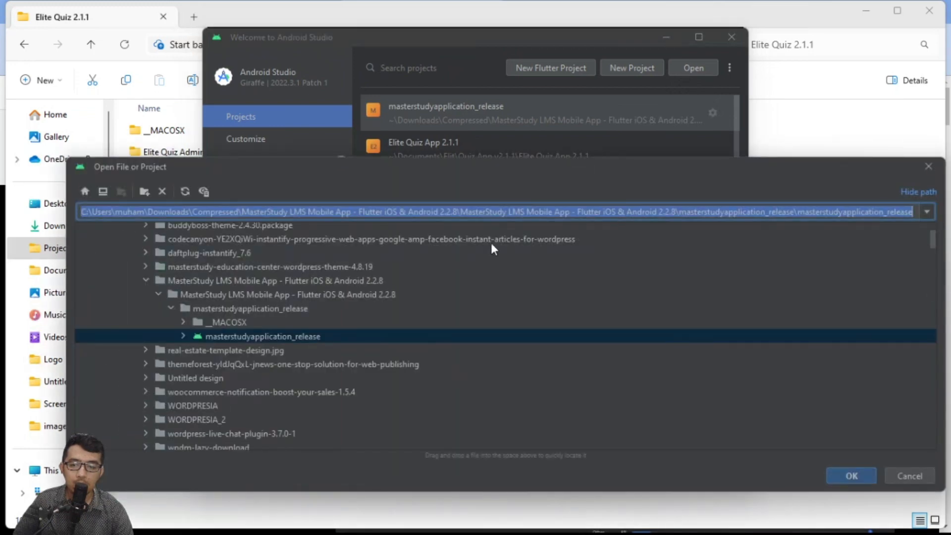
click(145, 280)
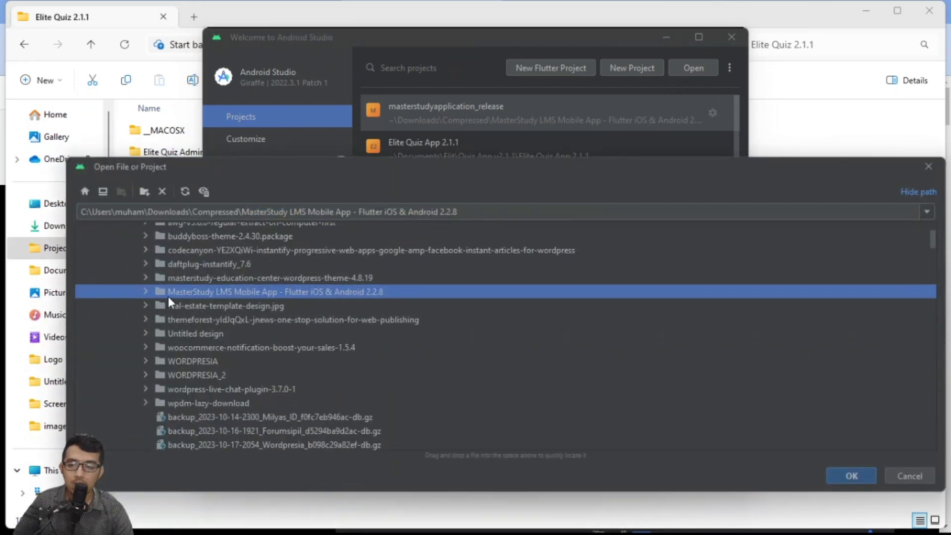
scroll(168, 296, up, 3)
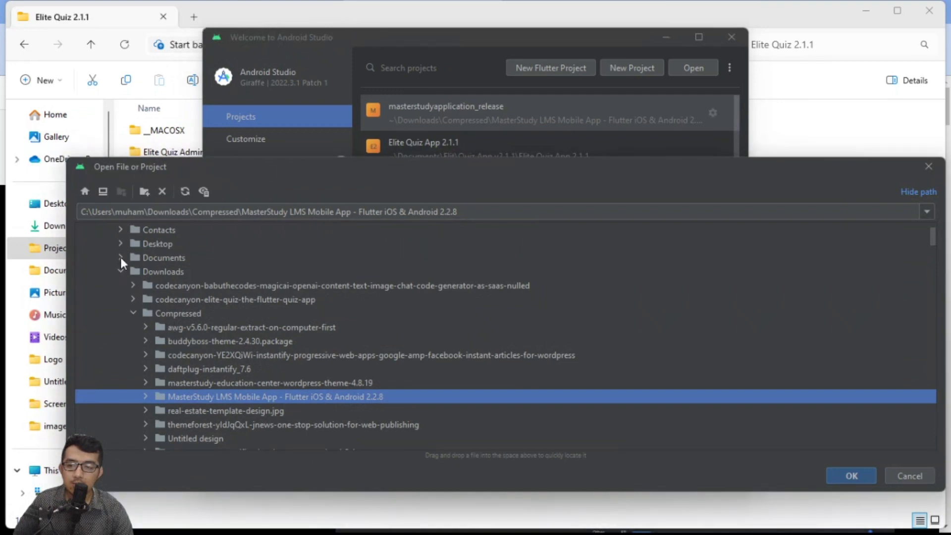
click(121, 272)
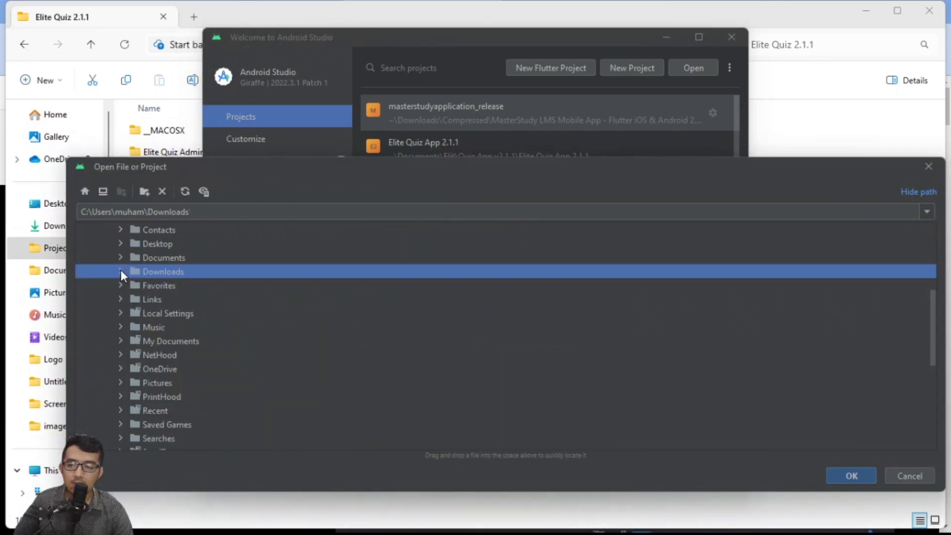
click(121, 258)
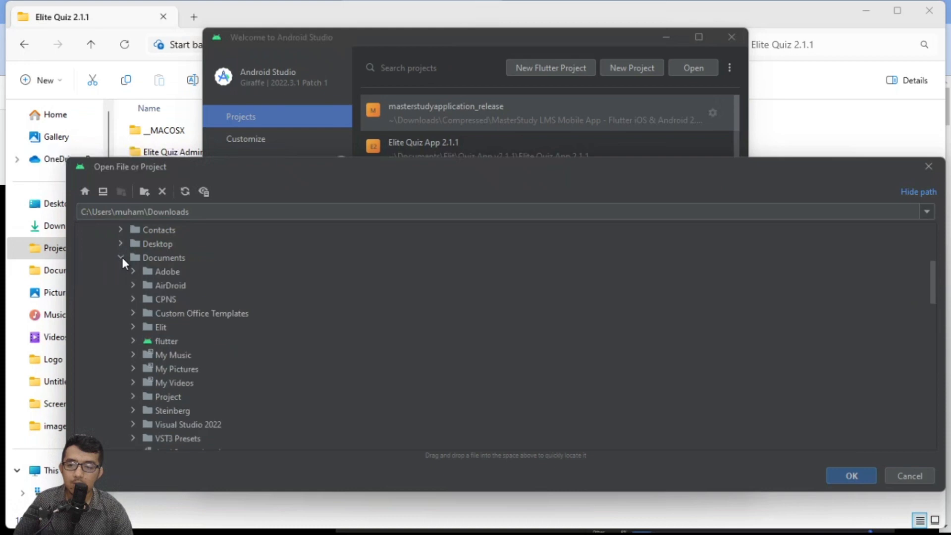
scroll(206, 320, down, 1)
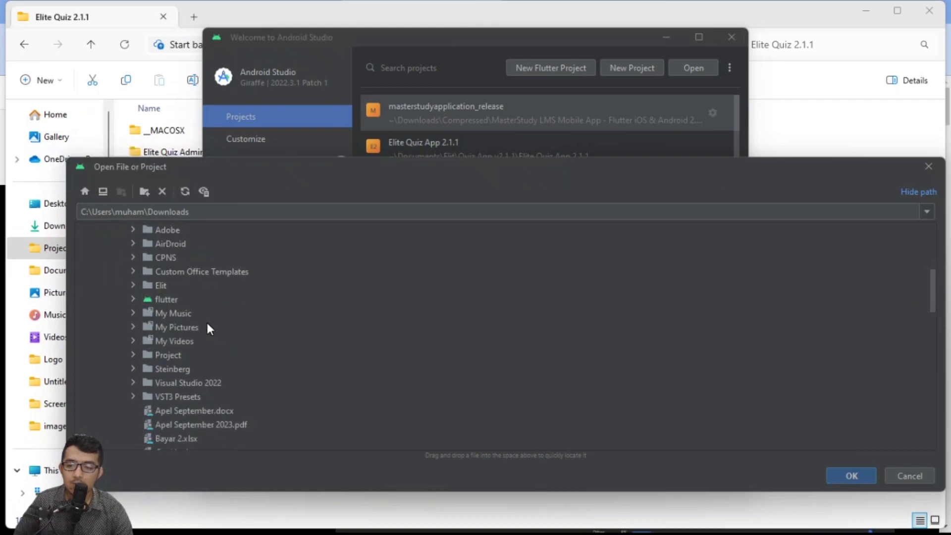
click(133, 355)
click(146, 369)
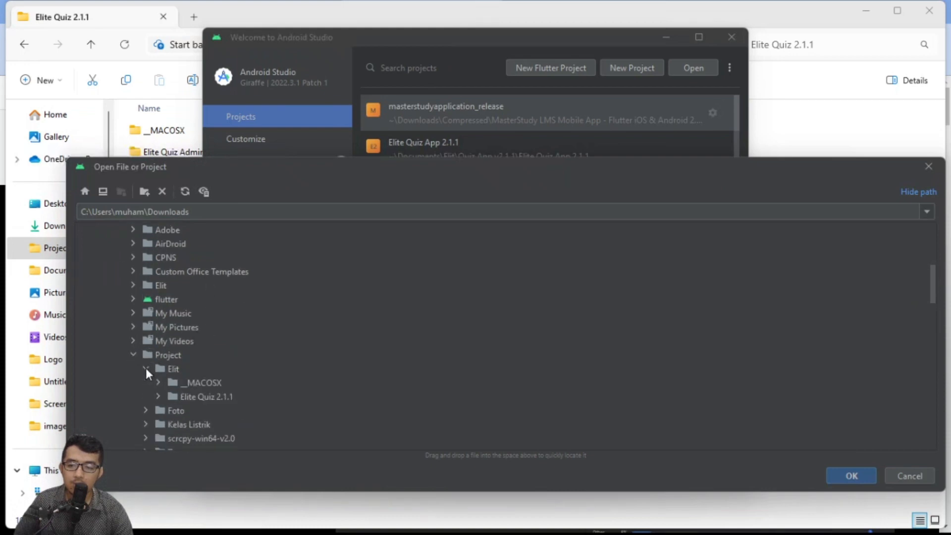
click(159, 396)
scroll(221, 394, down, 2)
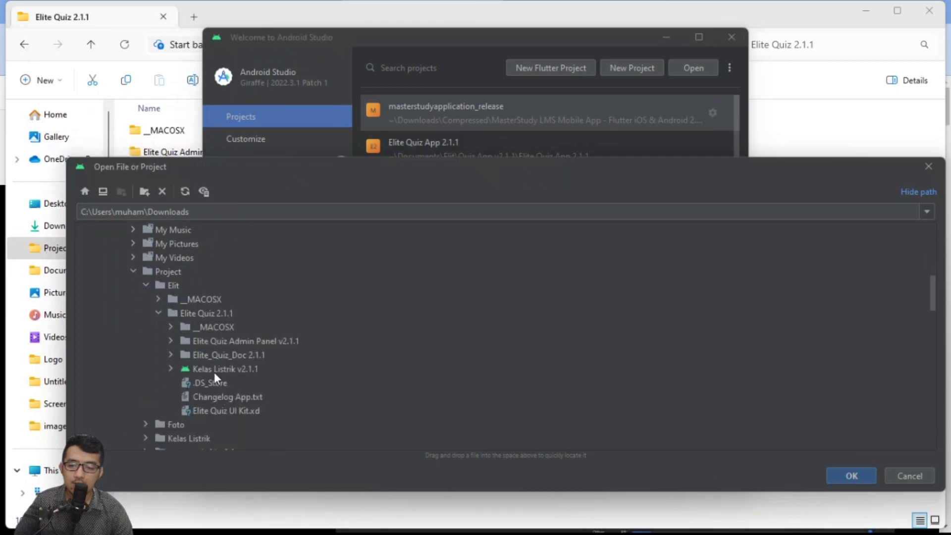
Step: Open the Kelas Listrik v2.1.1 folder as a project and trust it
click(215, 370)
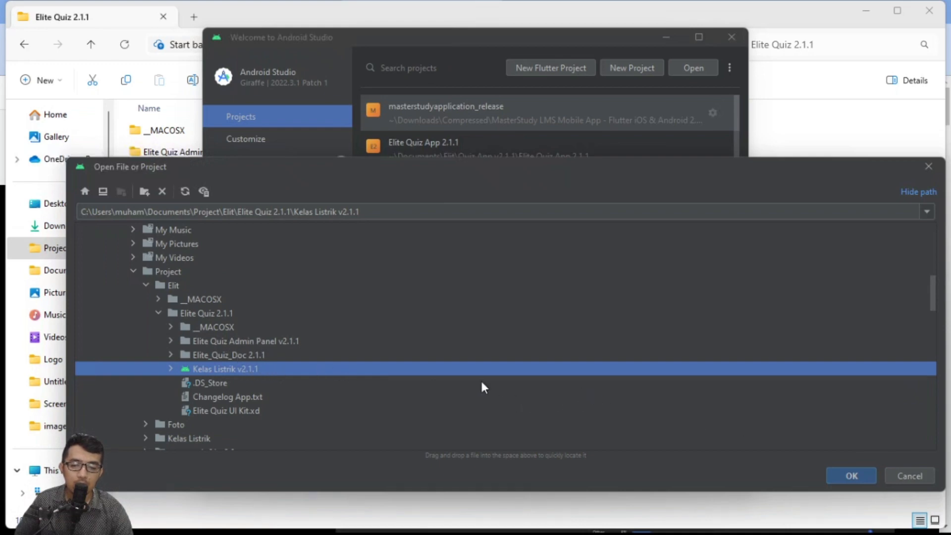
click(848, 476)
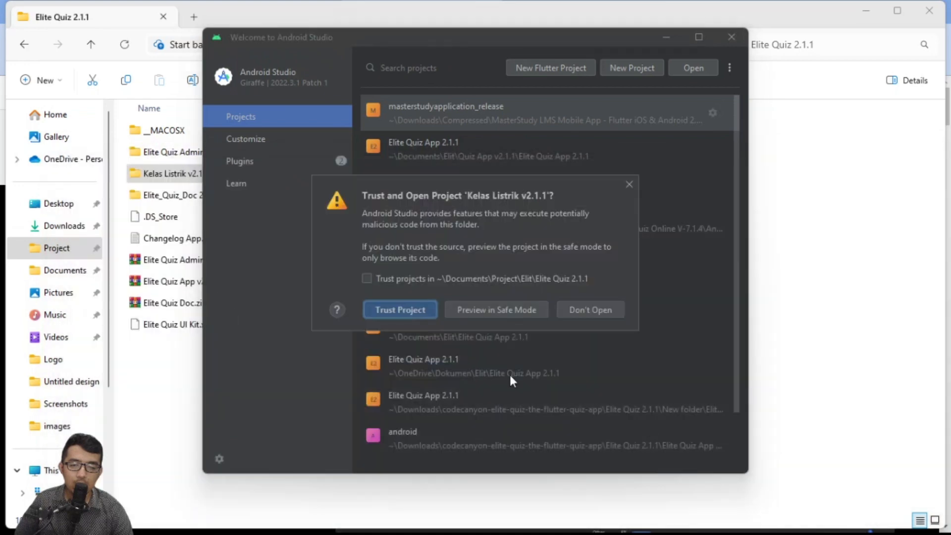
click(406, 310)
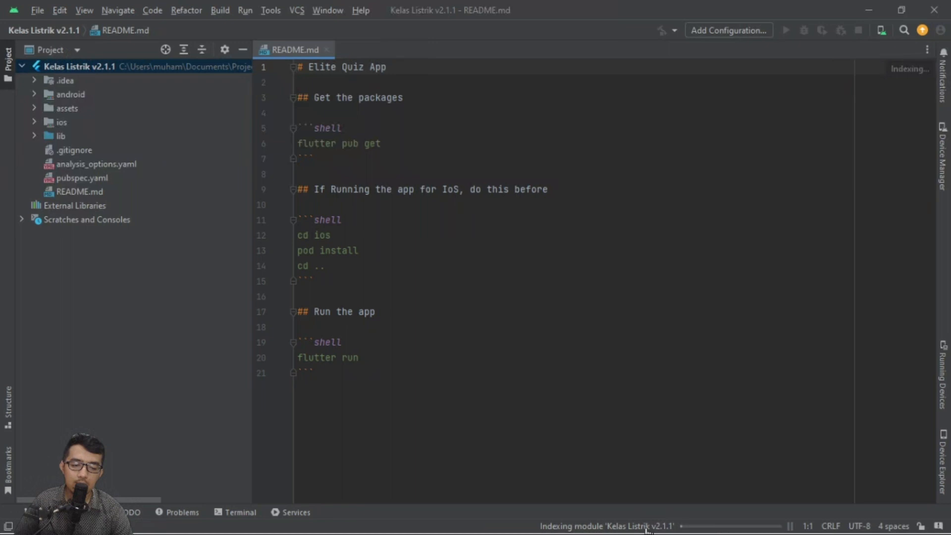
Step: Open the Kelas Listrik project's pubspec.yaml file in the editor
click(646, 528)
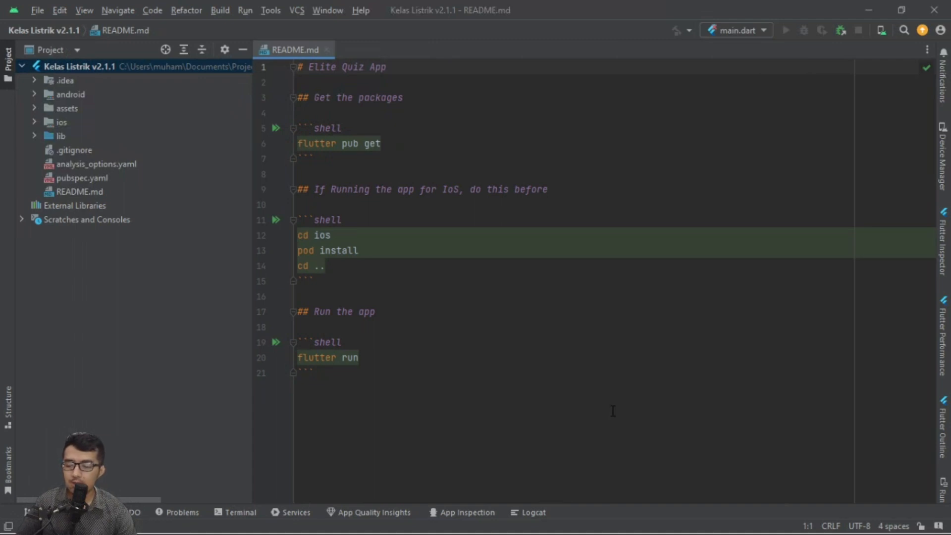
click(596, 403)
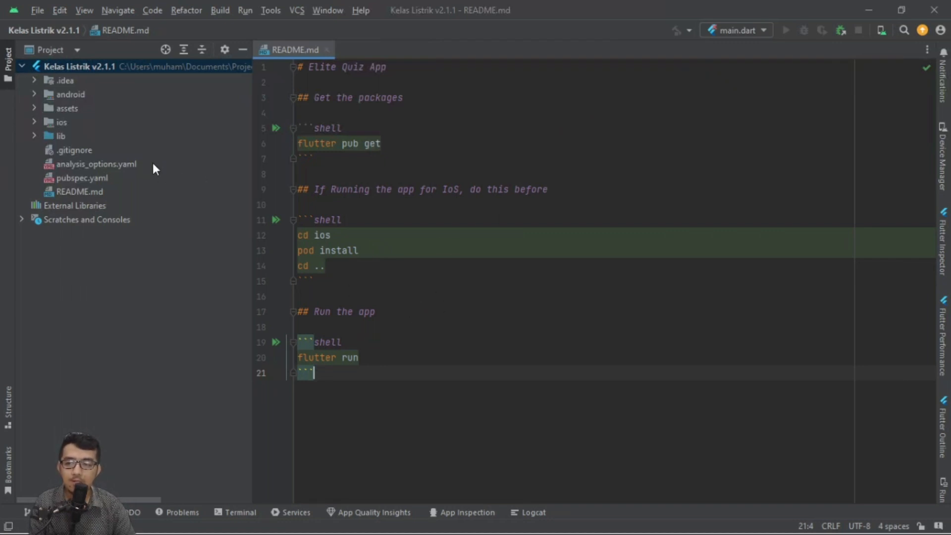
double_click(92, 177)
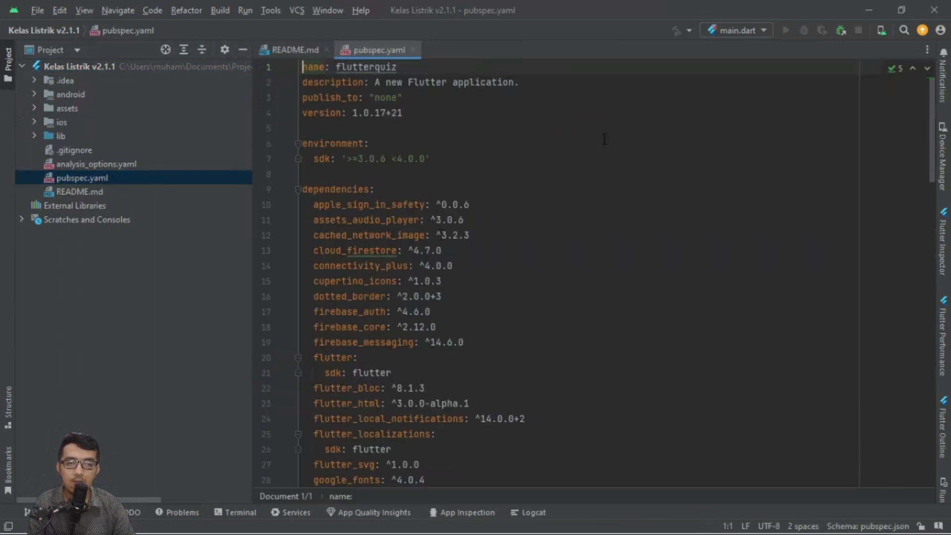
Step: Fix the missing Dart SDK in the main.dart run configuration by setting the Flutter SDK path to the flutter folder in Documents
click(734, 30)
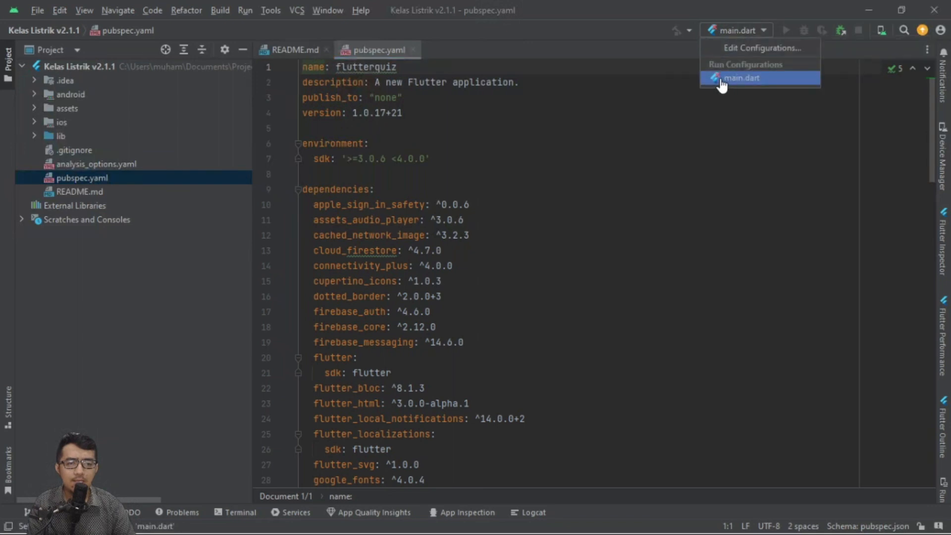
click(739, 48)
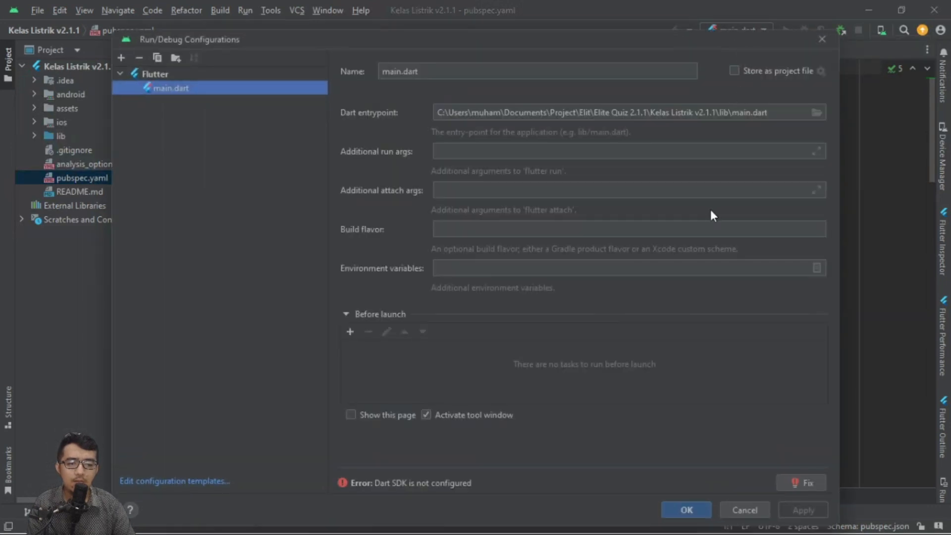
click(802, 483)
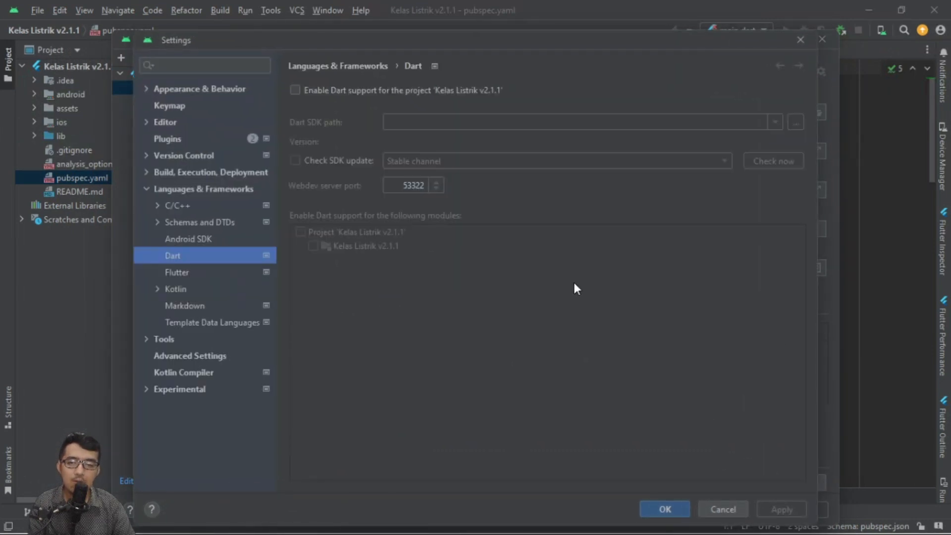
click(193, 273)
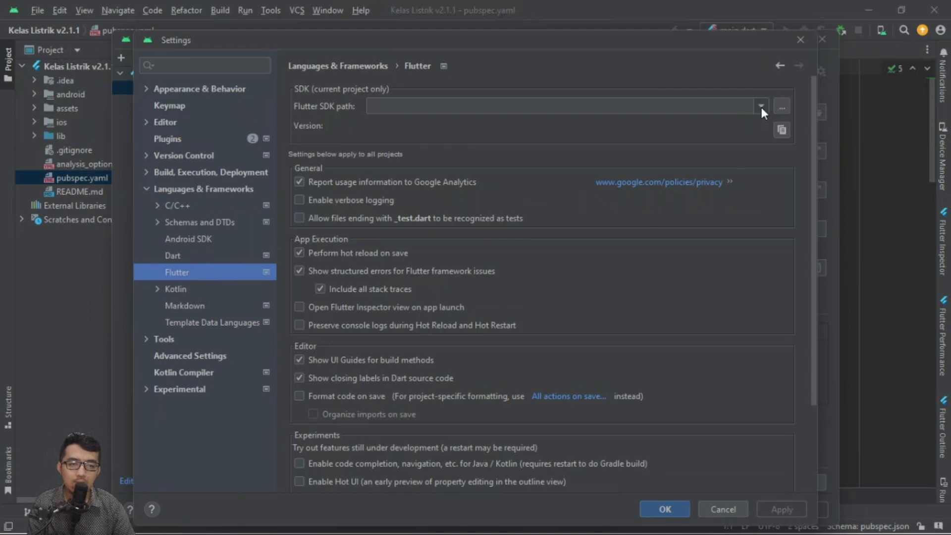
click(761, 107)
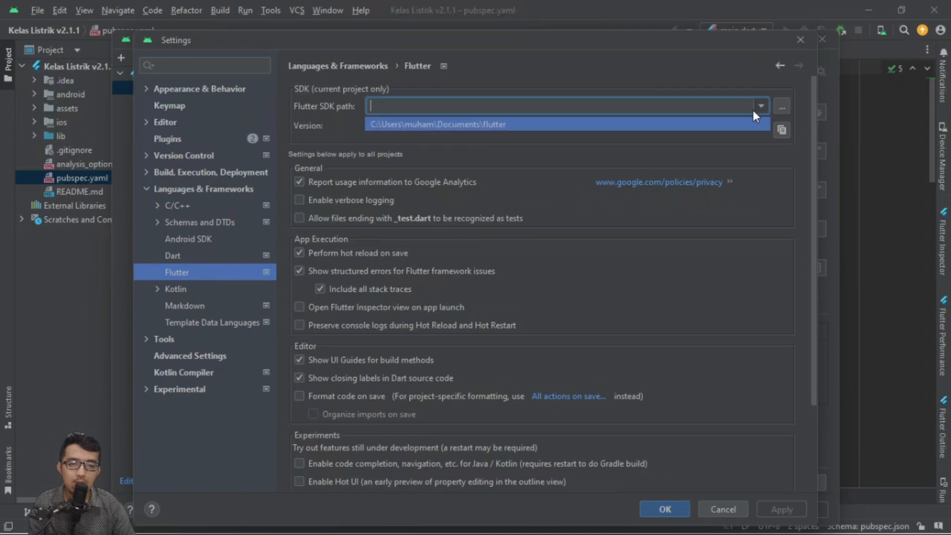
click(703, 123)
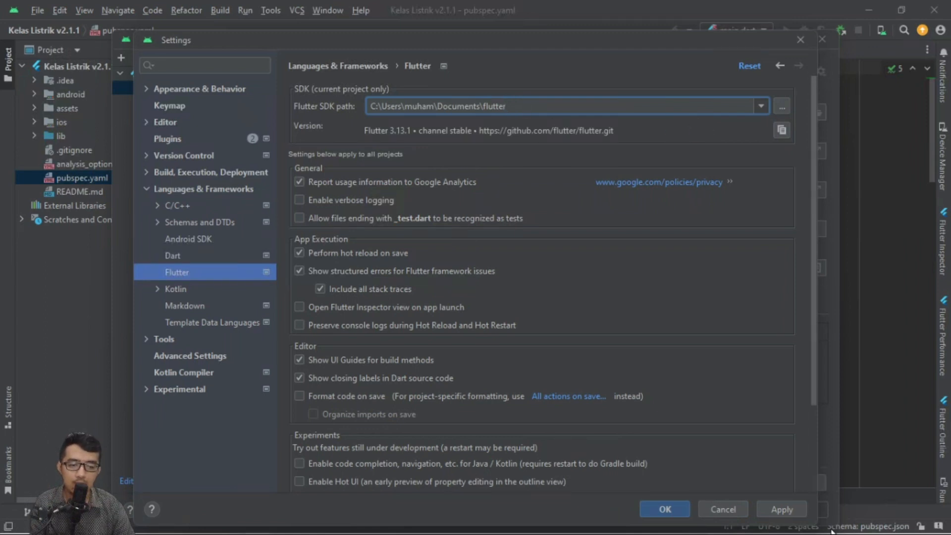
click(773, 505)
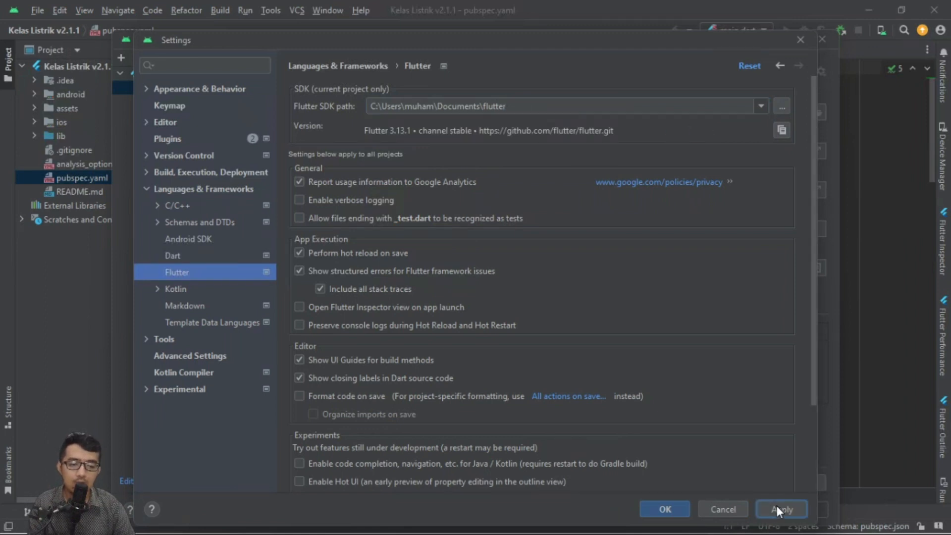
click(678, 509)
click(677, 509)
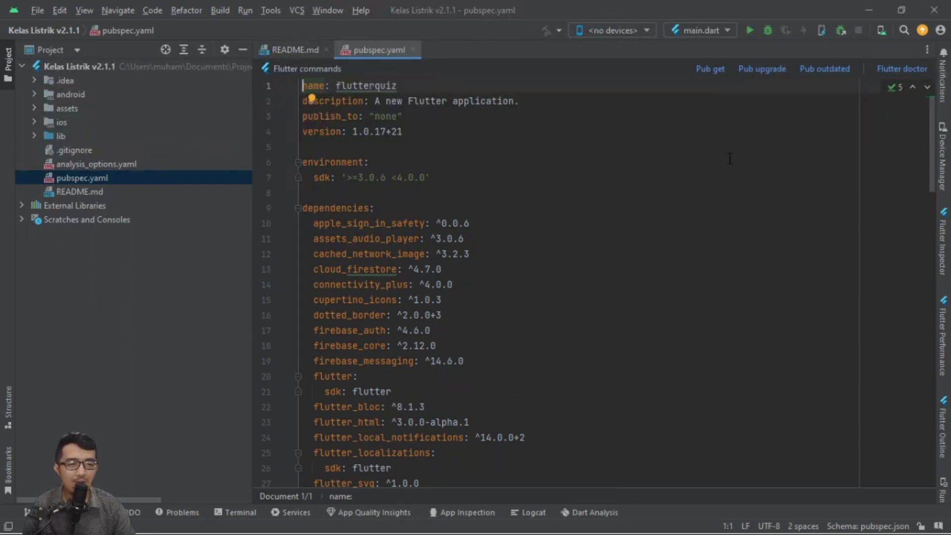
Step: Fetch the project's packages with Pub get and review the listed package versions in the output
click(707, 73)
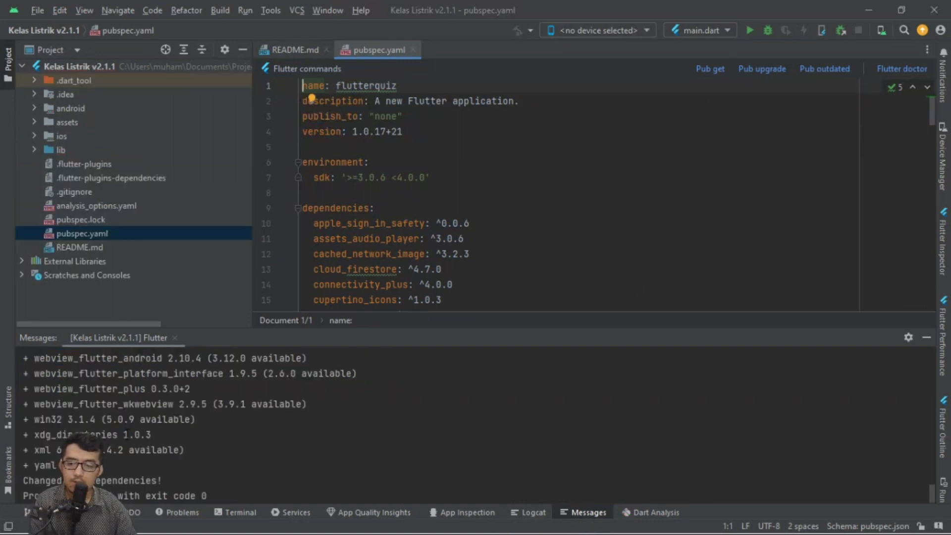
scroll(126, 433, up, 12)
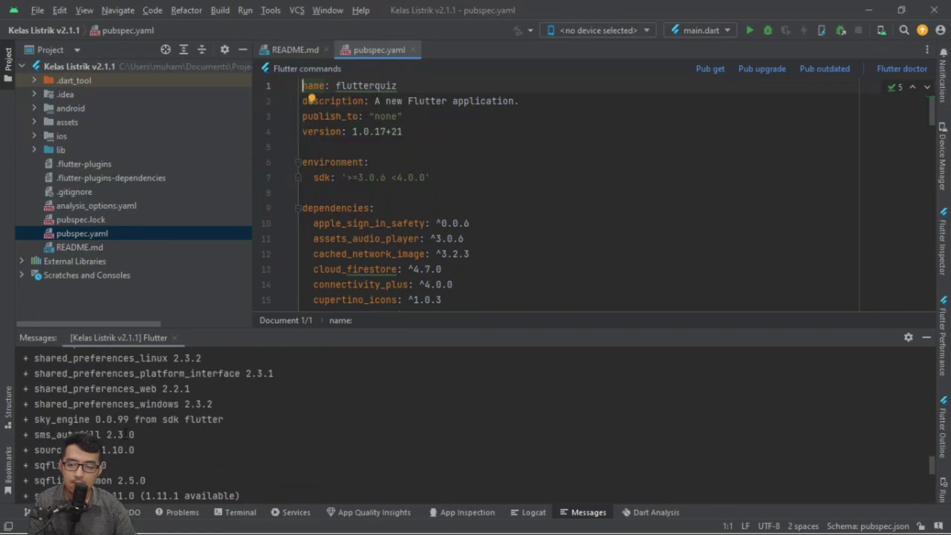
scroll(126, 434, up, 8)
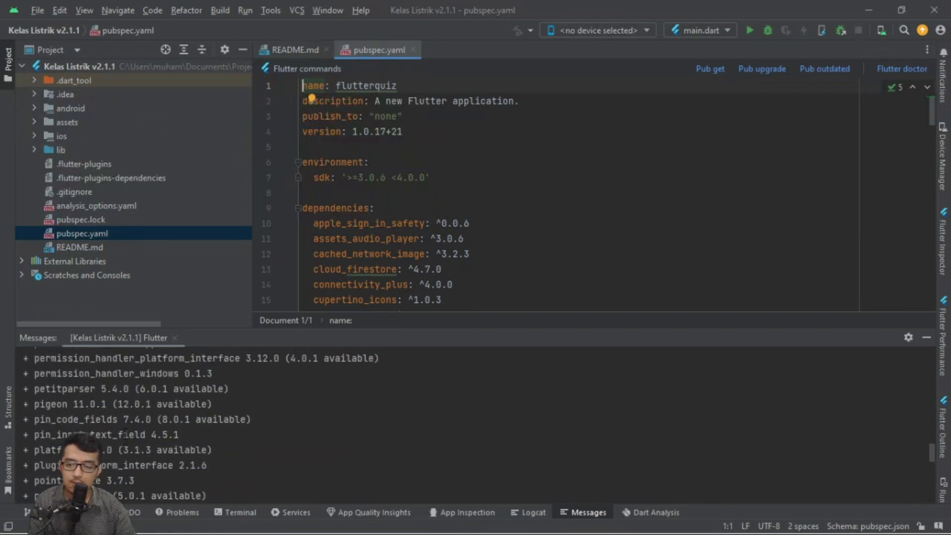
drag(61, 388, 226, 390)
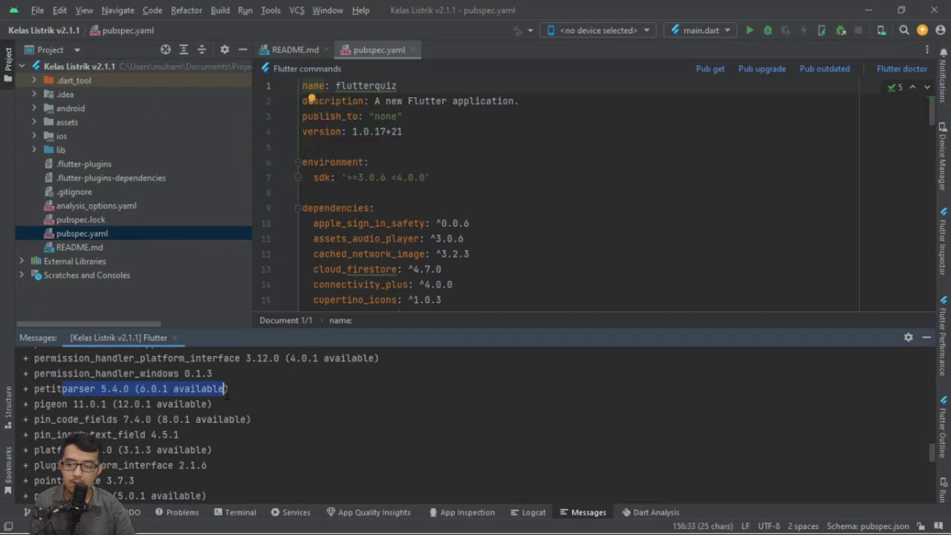
drag(113, 420, 352, 406)
scroll(229, 419, up, 1)
scroll(248, 430, up, 2)
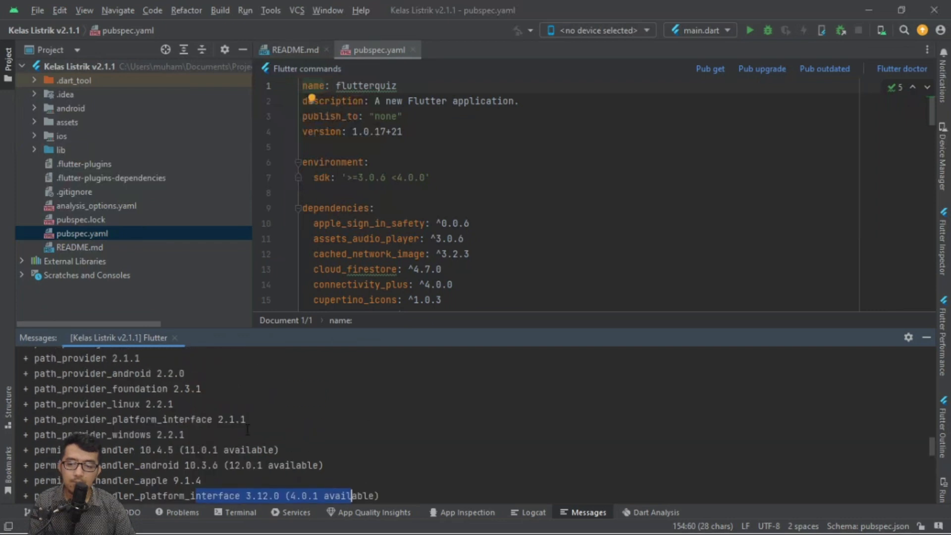
scroll(249, 431, down, 12)
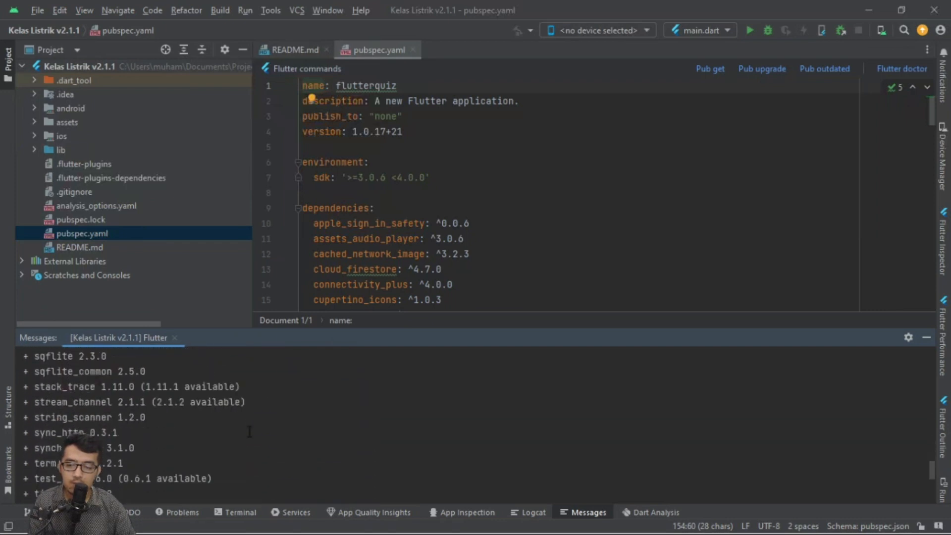
scroll(249, 432, down, 8)
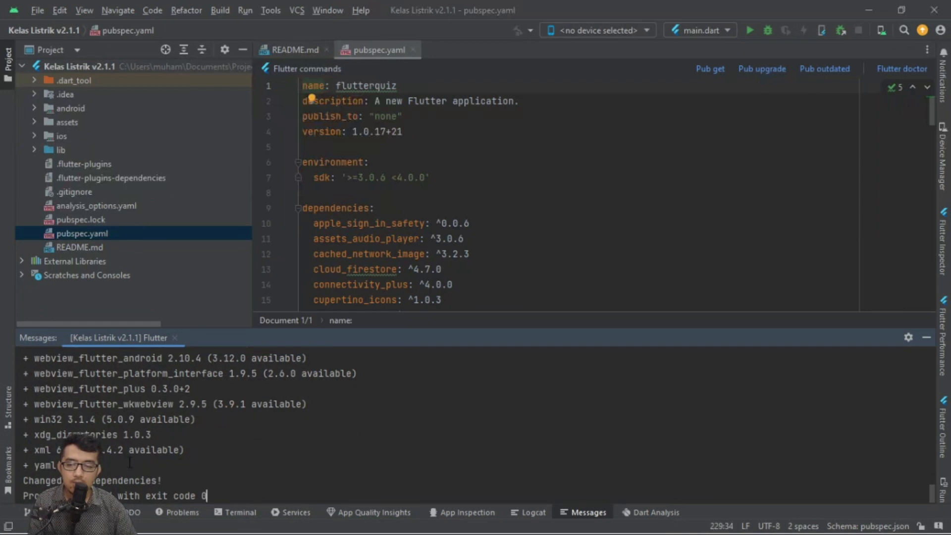
Step: Run Pub upgrade on the project and read the dependency summary at the end of the output
click(760, 72)
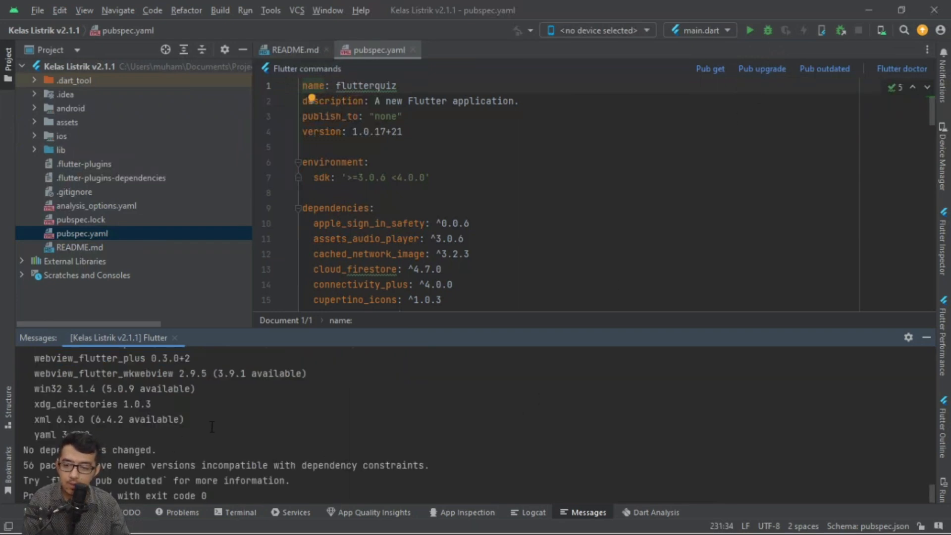
drag(41, 450, 152, 450)
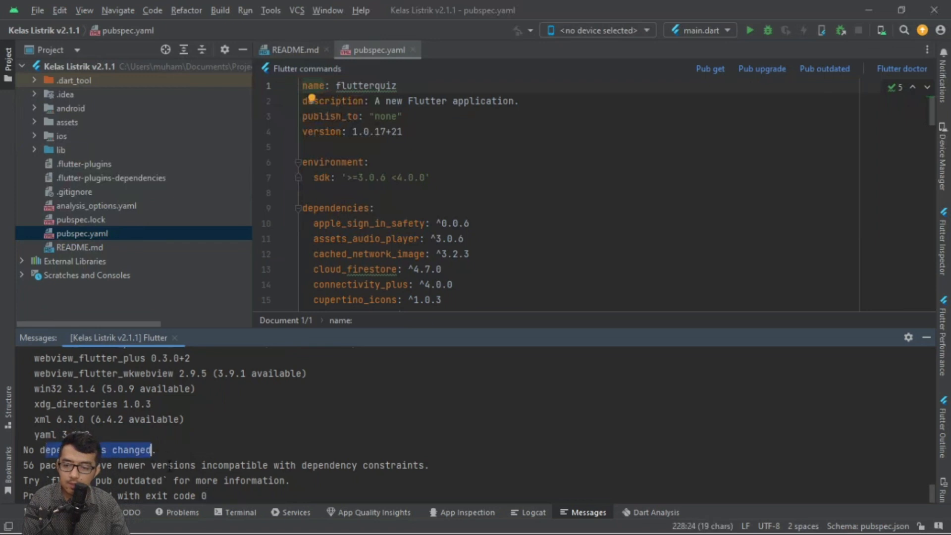
drag(51, 466, 197, 465)
click(212, 468)
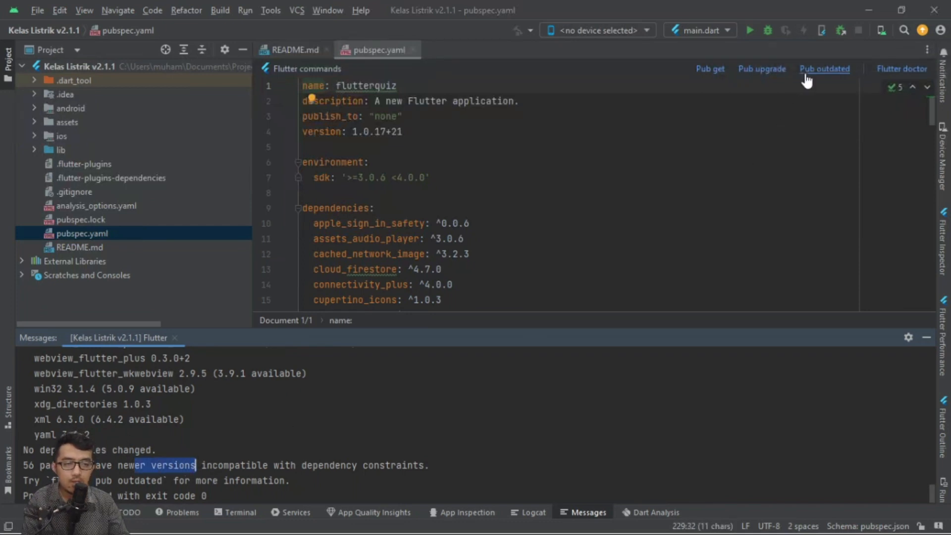
Step: Run Pub outdated on the project and compare the current, upgradable, resolvable and latest versions of the direct dependencies
click(817, 75)
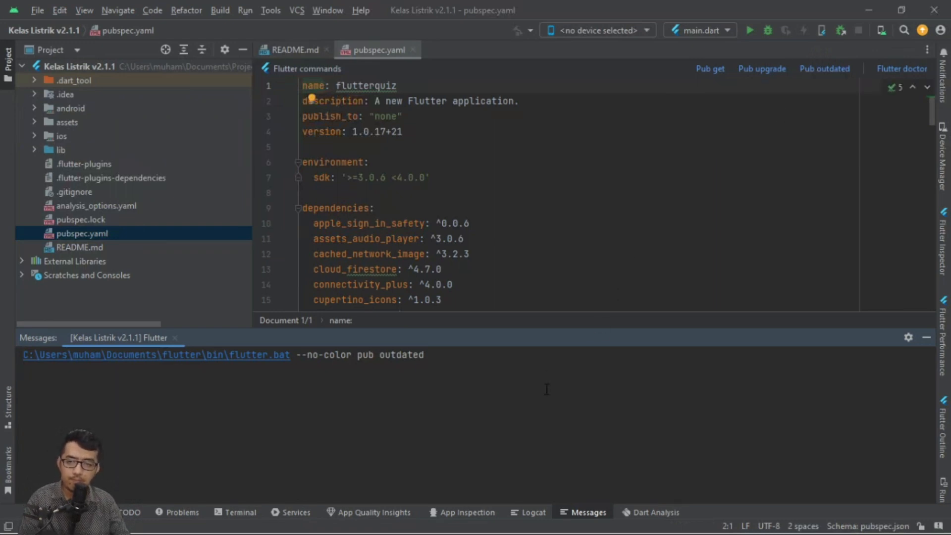
scroll(339, 432, up, 3)
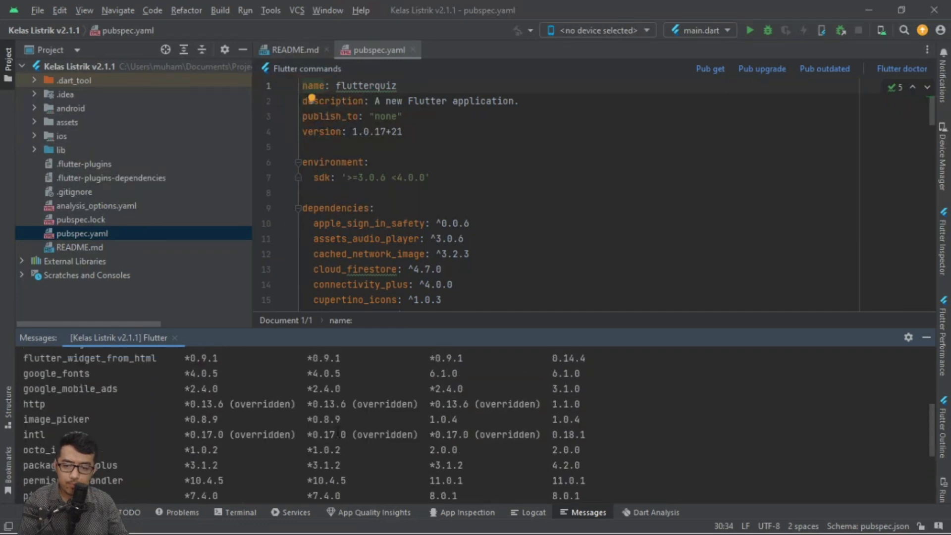
scroll(338, 433, up, 4)
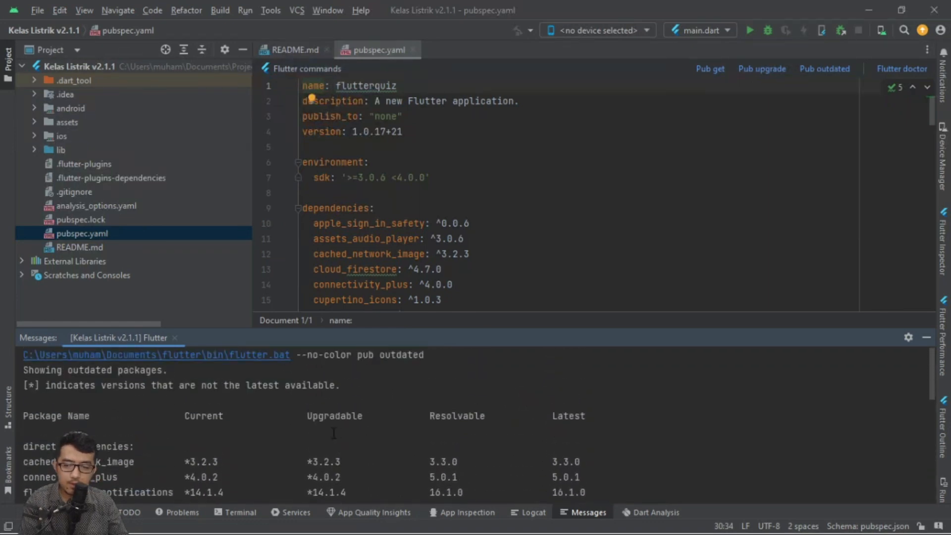
scroll(333, 434, down, 3)
scroll(333, 434, up, 3)
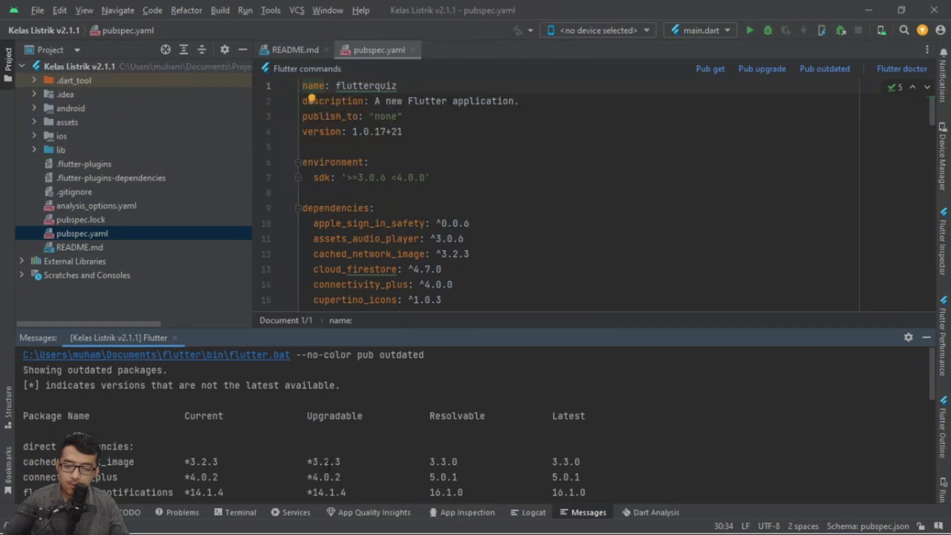
drag(434, 466, 497, 463)
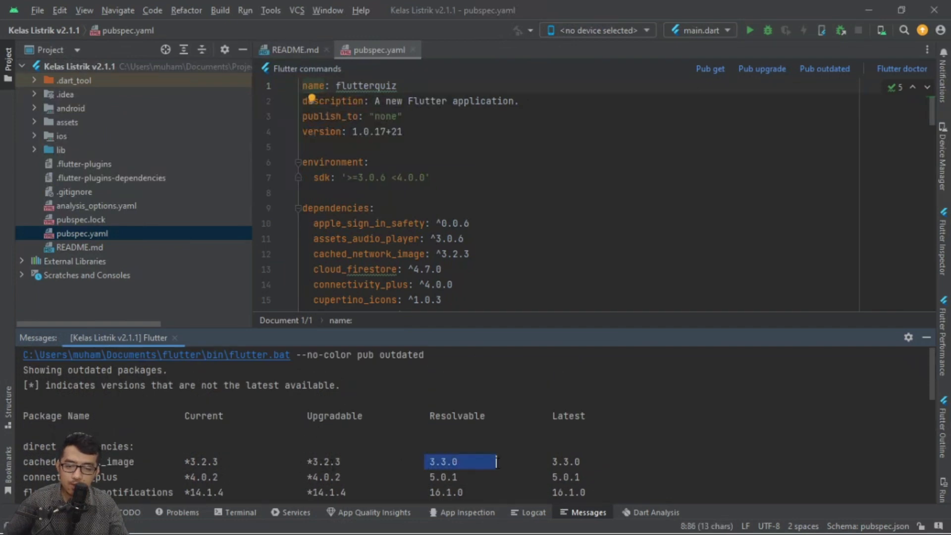
scroll(497, 463, down, 1)
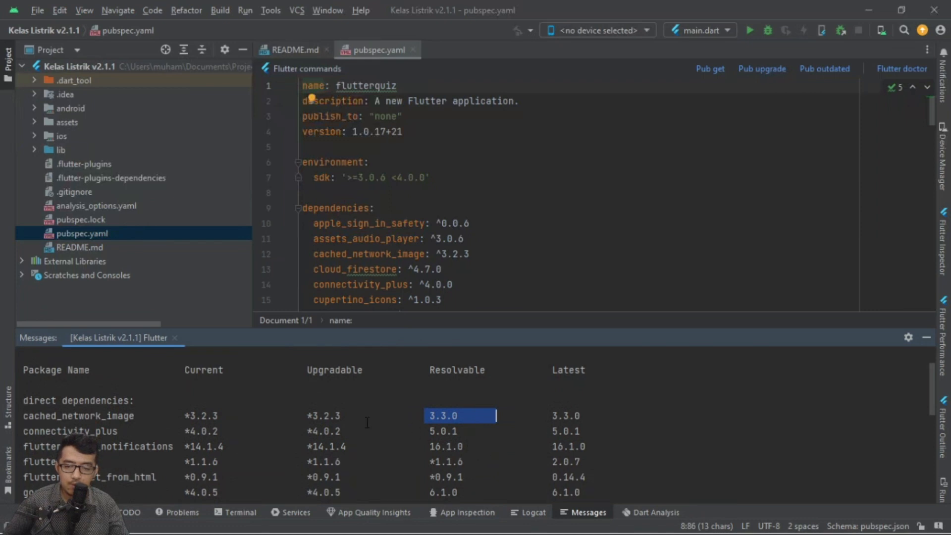
drag(427, 431, 471, 430)
scroll(470, 431, down, 7)
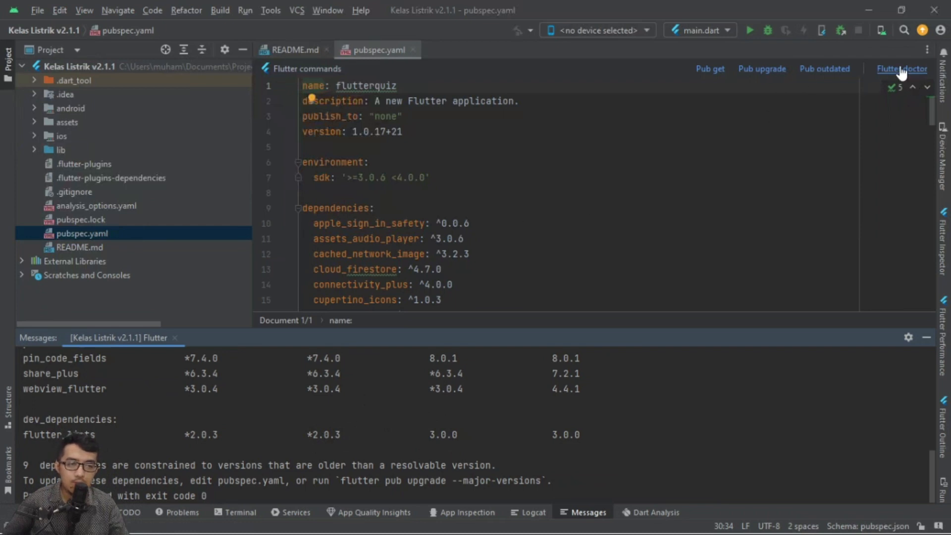
Step: Run Flutter doctor and read its verbose report from the Flutter version entry to the closing summary
click(889, 72)
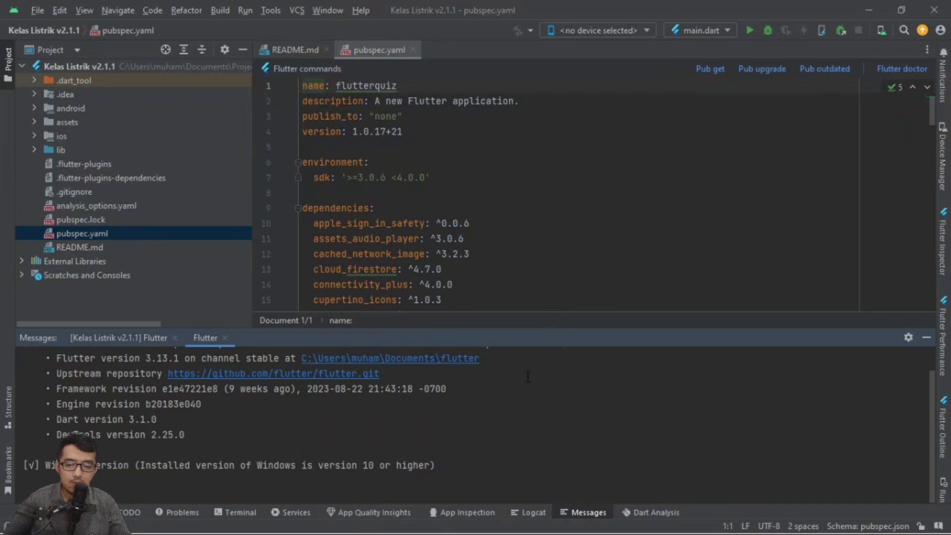
scroll(469, 435, up, 2)
scroll(469, 435, down, 2)
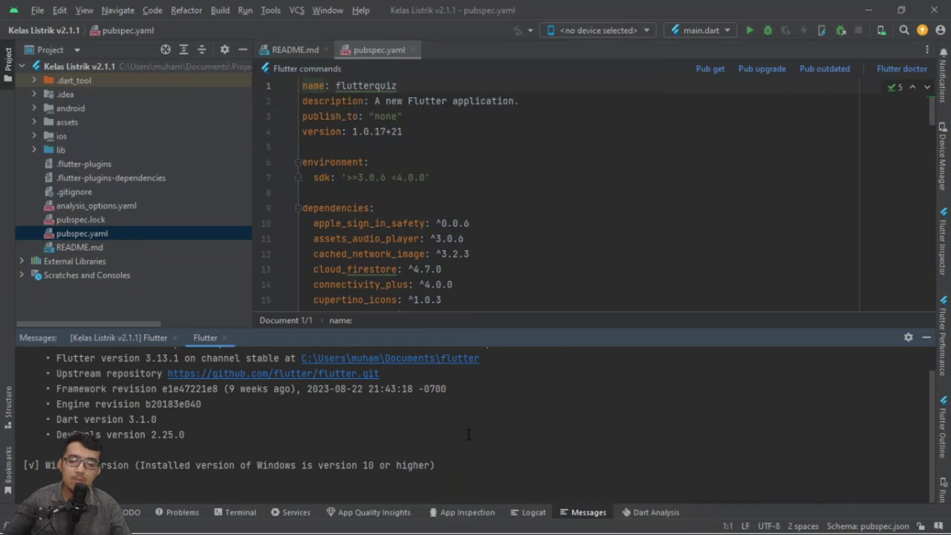
scroll(469, 434, up, 2)
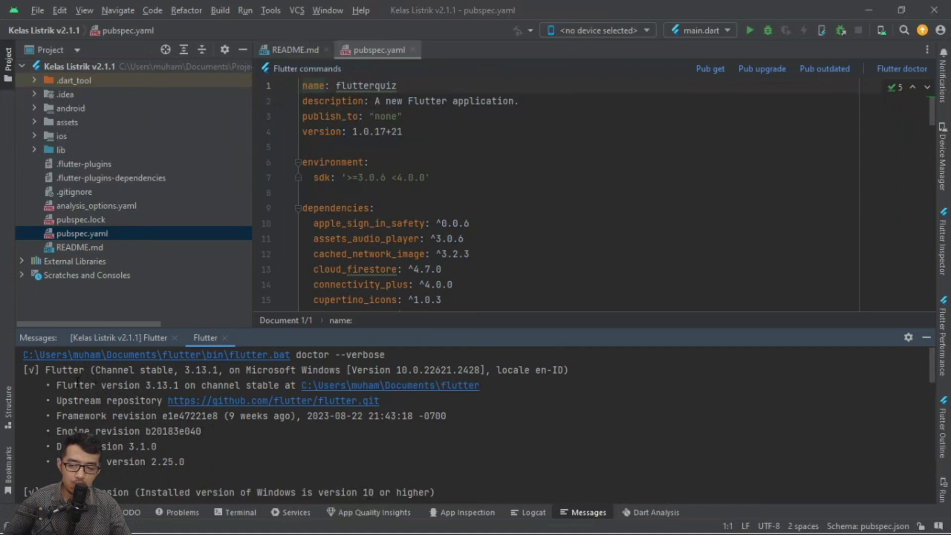
scroll(74, 384, down, 3)
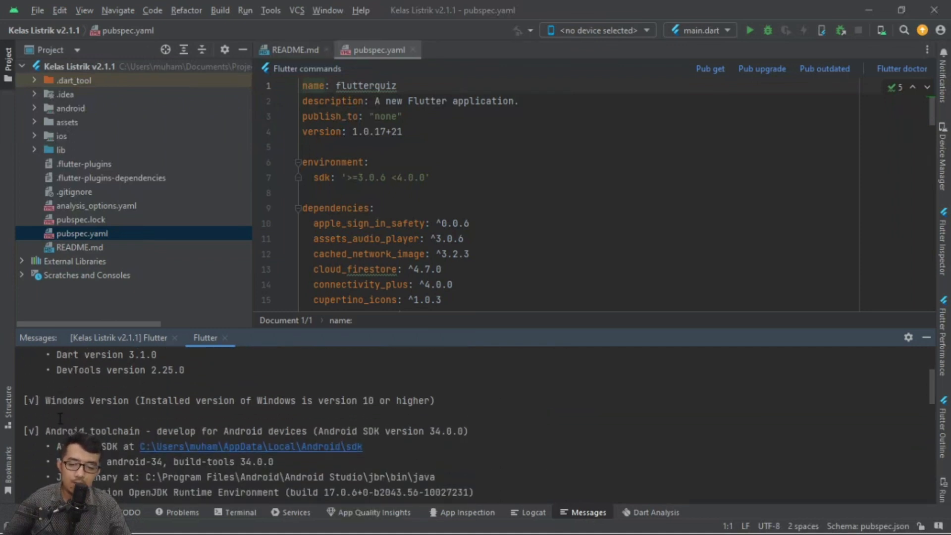
scroll(60, 418, down, 3)
scroll(60, 419, down, 6)
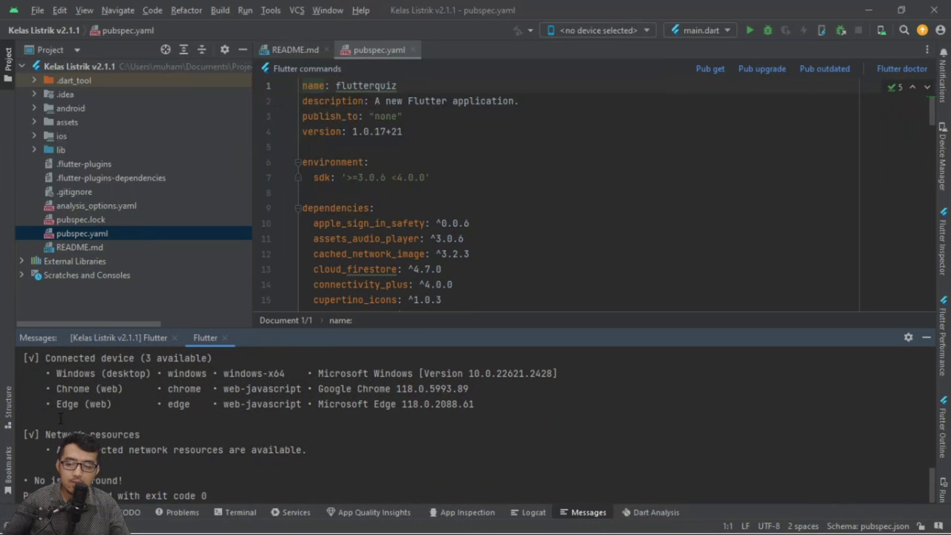
scroll(61, 418, up, 15)
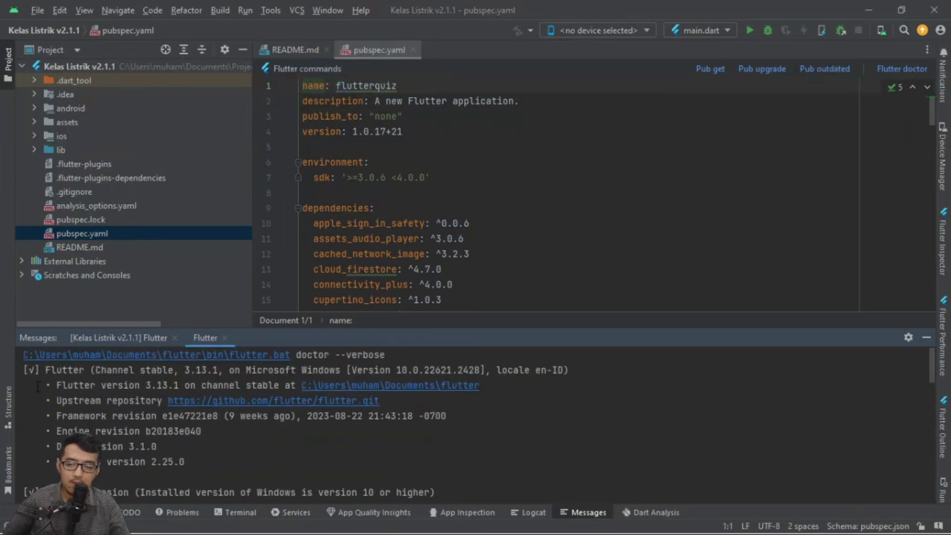
scroll(37, 375, down, 15)
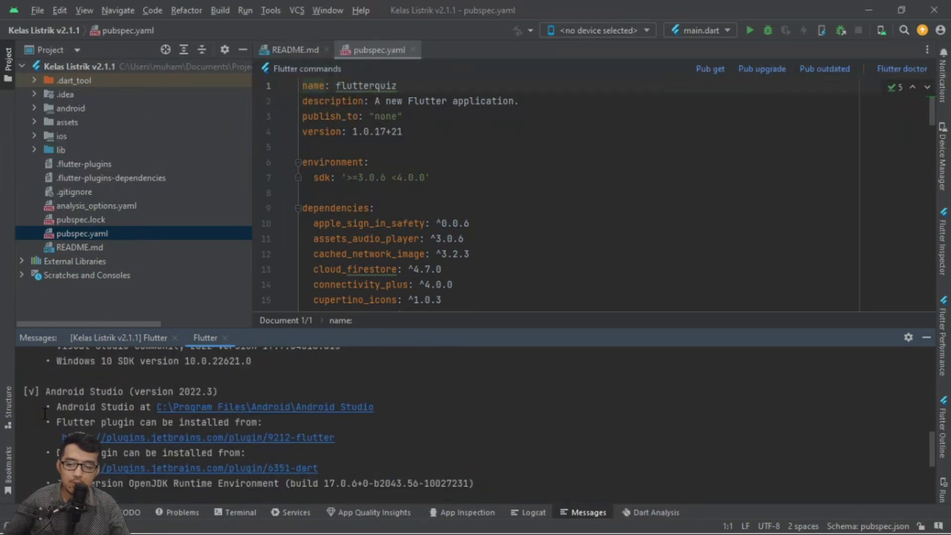
drag(35, 480, 124, 480)
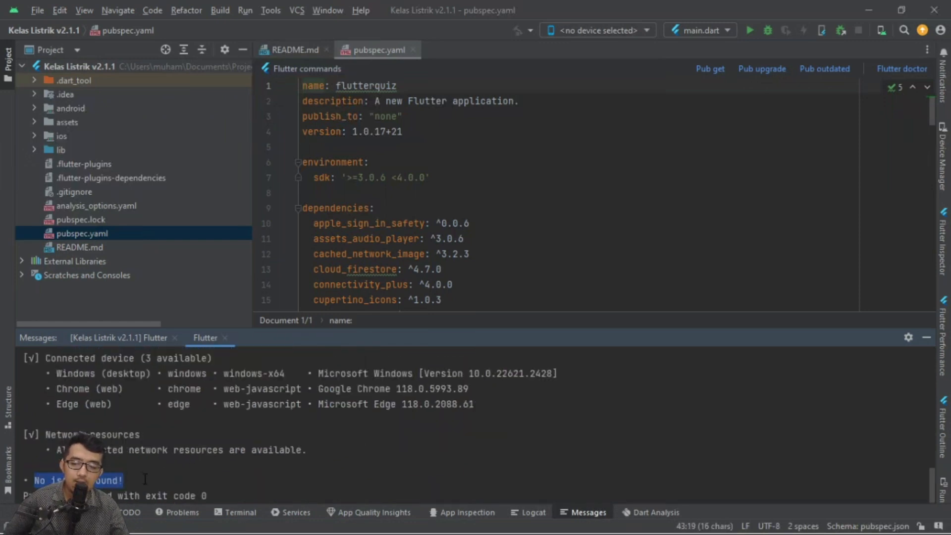
click(144, 479)
Step: Re-examine the Flutter doctor report, checking the Android toolchain's Java version line and the final issue summary
scroll(99, 436, up, 10)
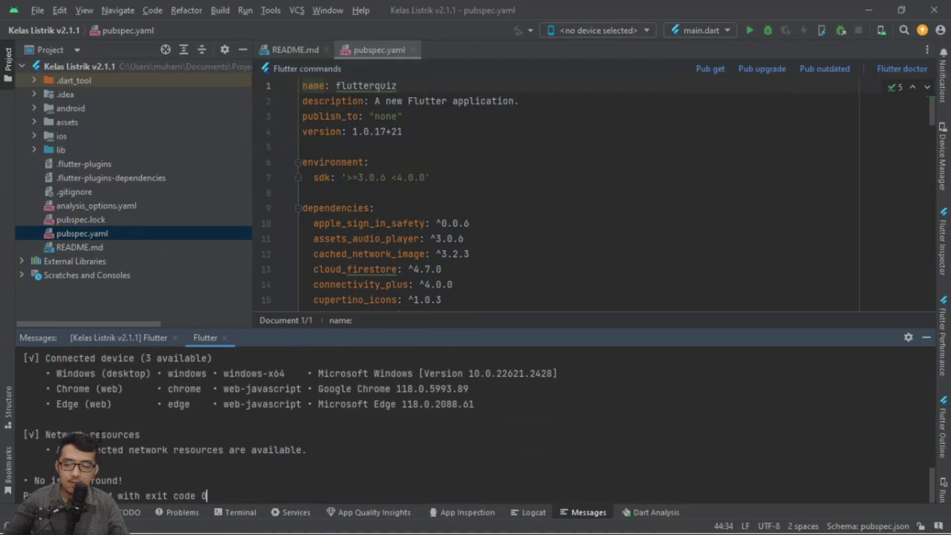
click(38, 479)
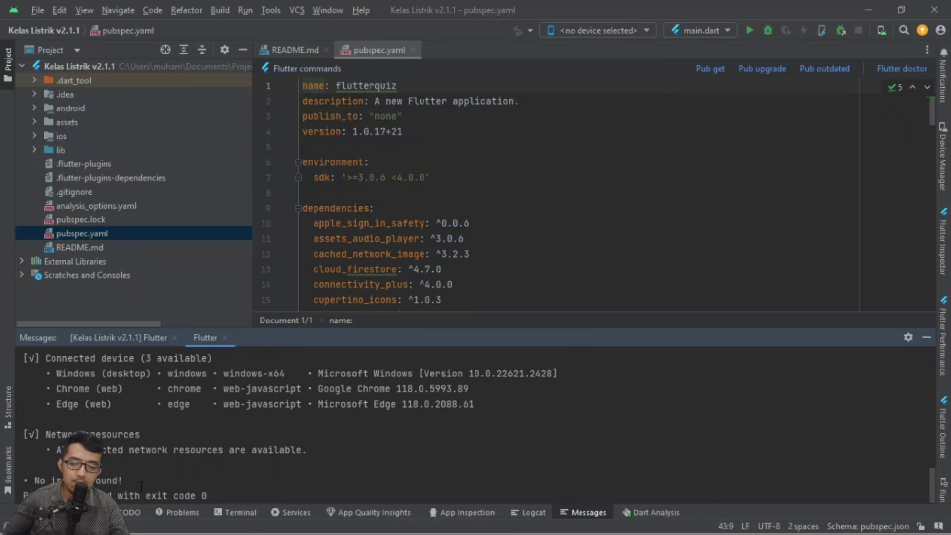
scroll(141, 485, up, 8)
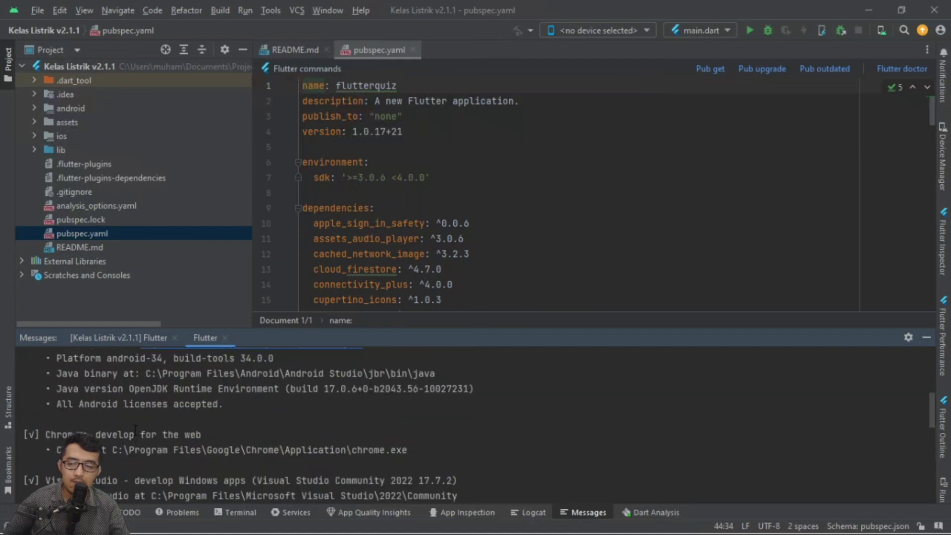
scroll(126, 435, up, 3)
scroll(126, 435, down, 3)
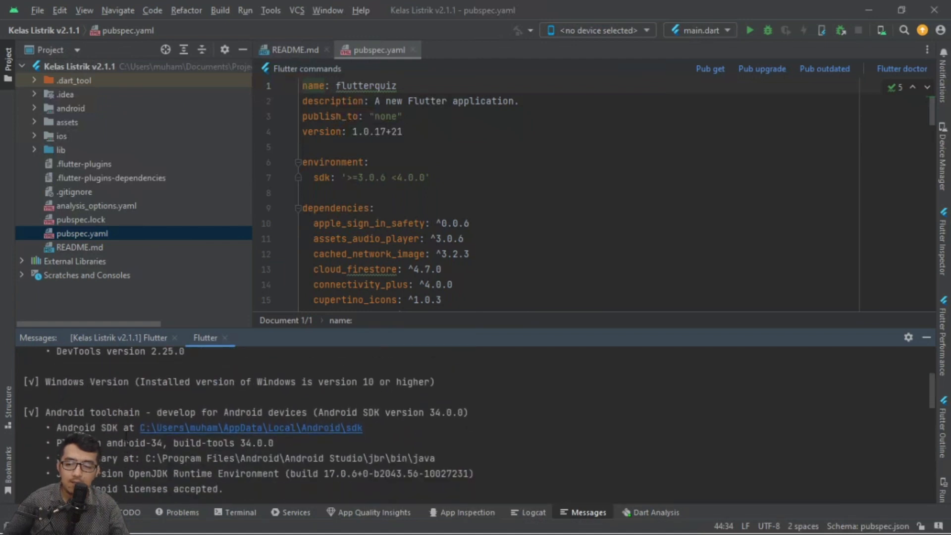
scroll(87, 432, up, 1)
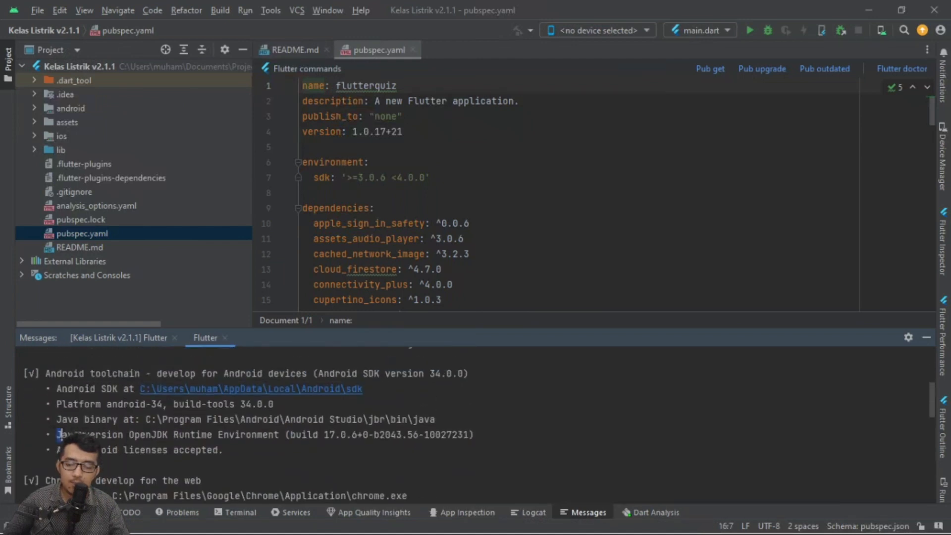
drag(54, 434, 317, 434)
right_click(238, 434)
click(266, 441)
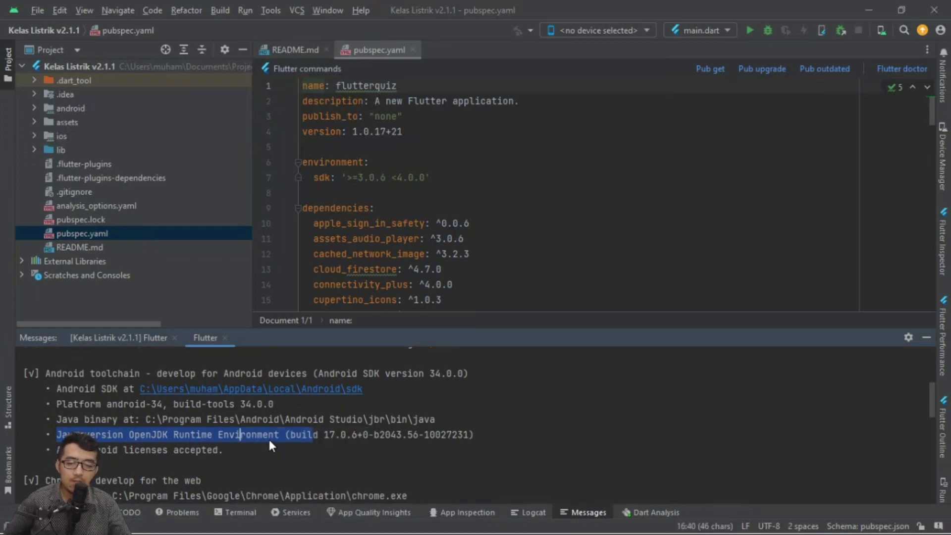
scroll(267, 437, down, 8)
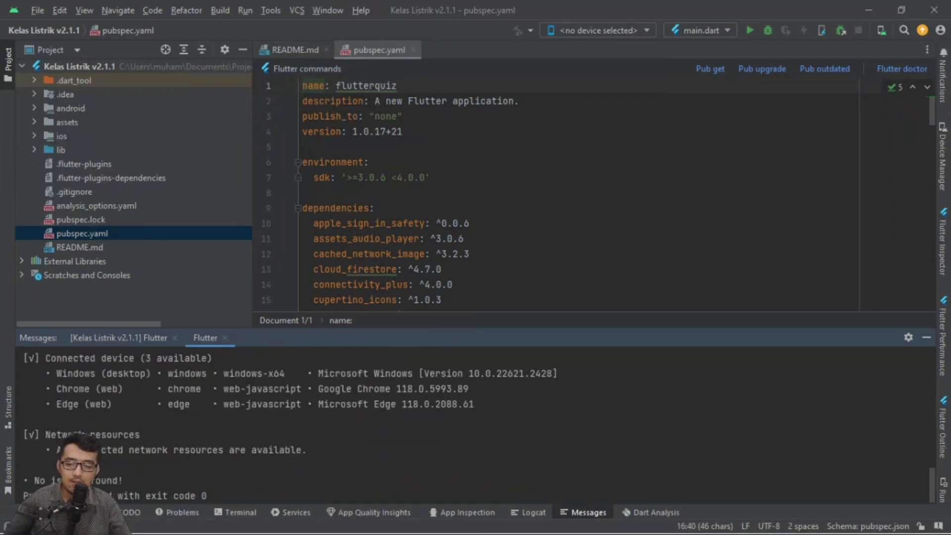
drag(33, 480, 149, 477)
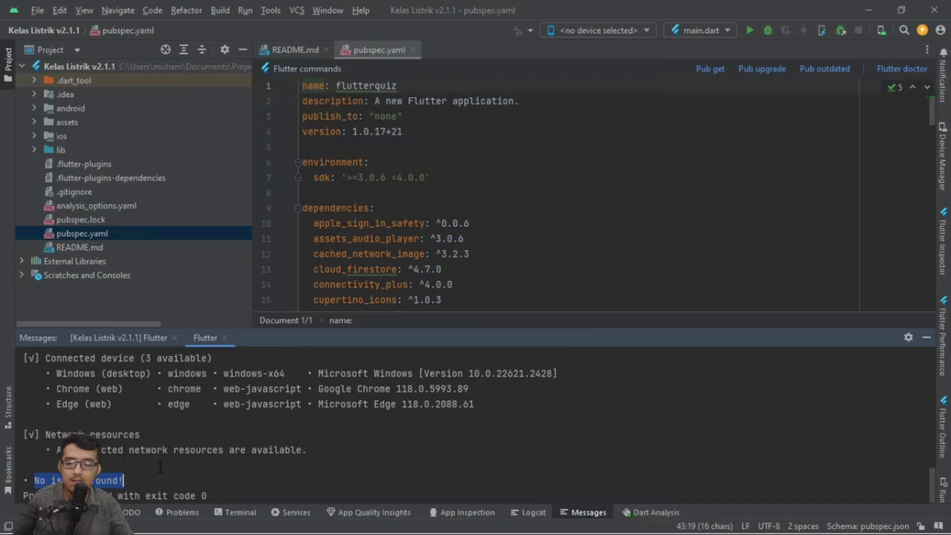
click(285, 448)
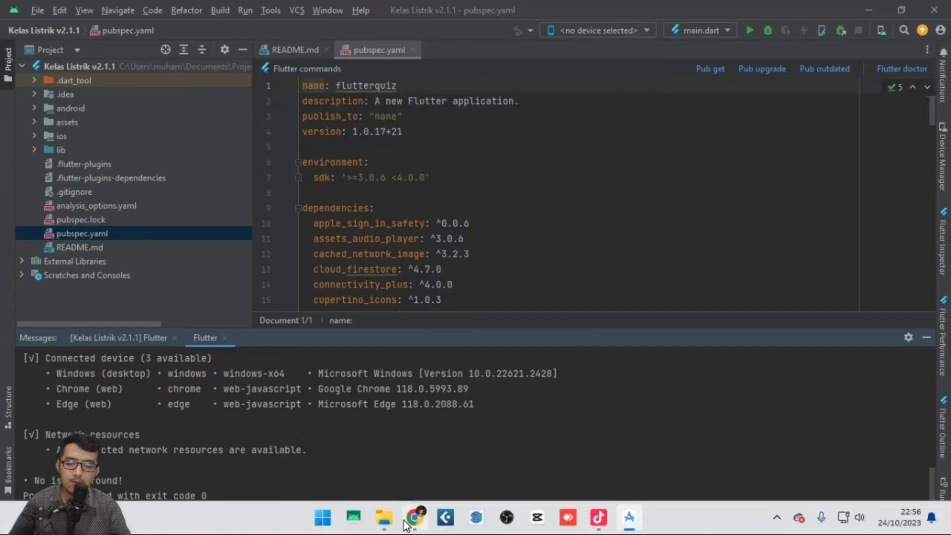
Step: Switch to the Elite Quiz documentation in Chrome and read the "Change app package name" instructions
click(414, 528)
click(241, 10)
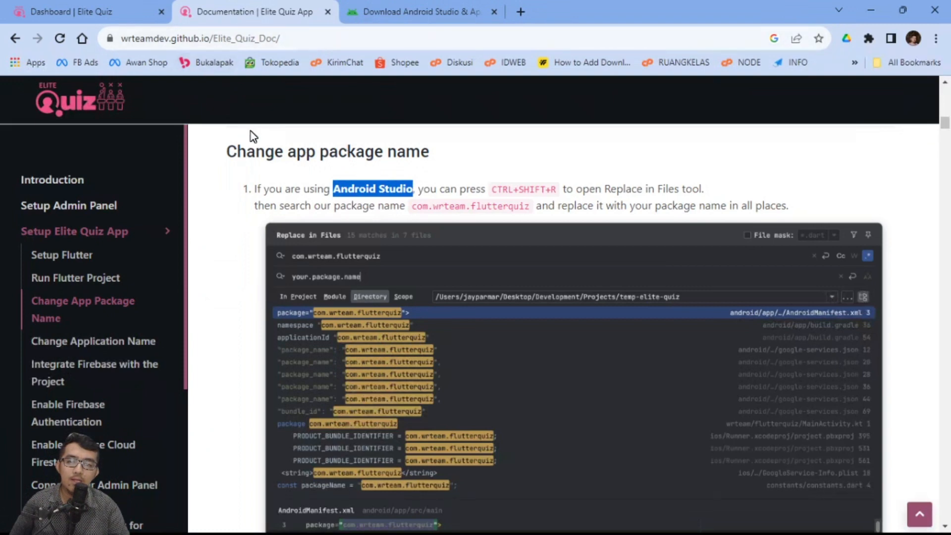
scroll(385, 213, up, 1)
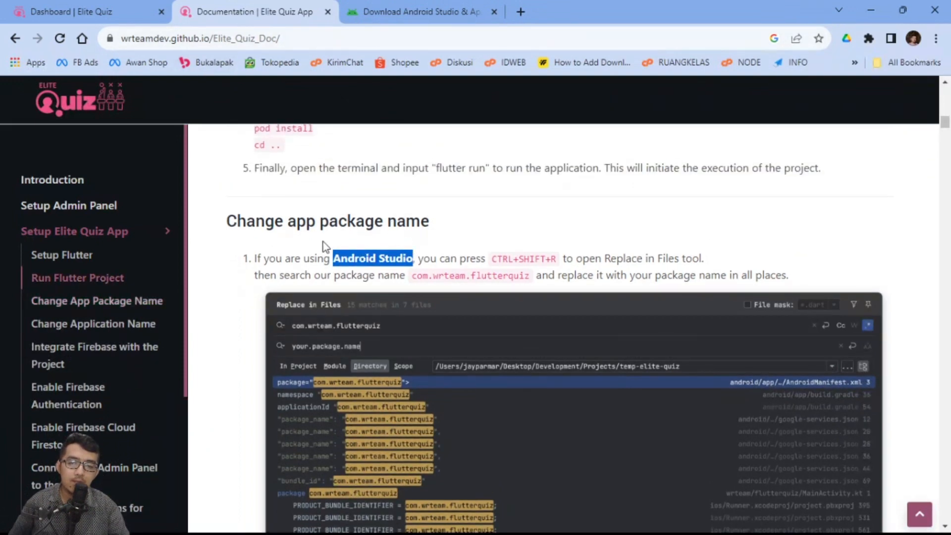
drag(226, 220, 406, 210)
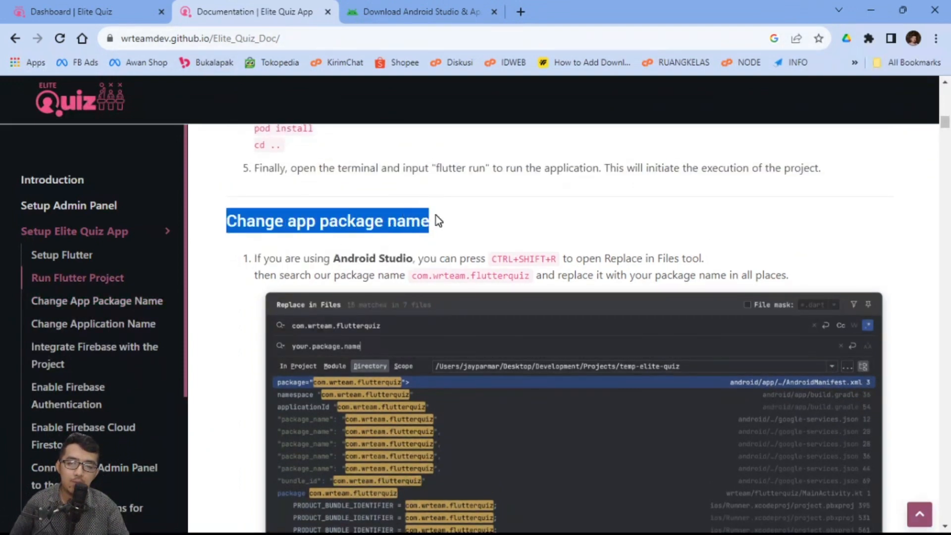
scroll(456, 254, down, 1)
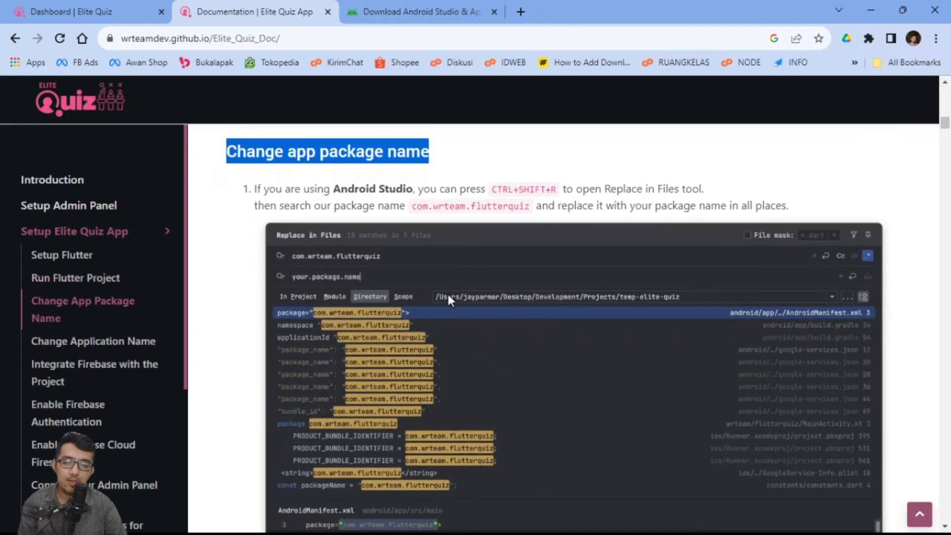
Step: Switch back to Android Studio and search all project files for com.wrteam.flutterquiz, reviewing where the package name is used
key(alt+Tab)
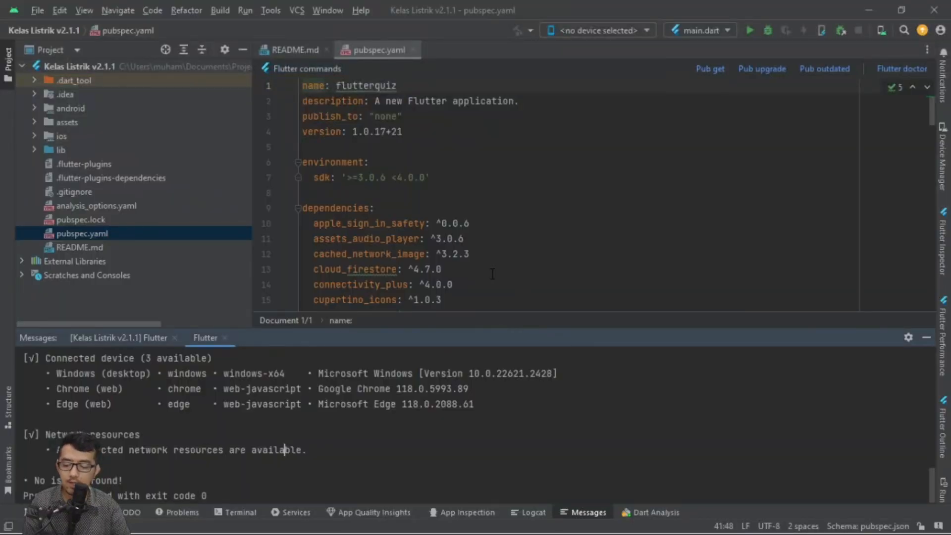
key(ctrl+shift+f)
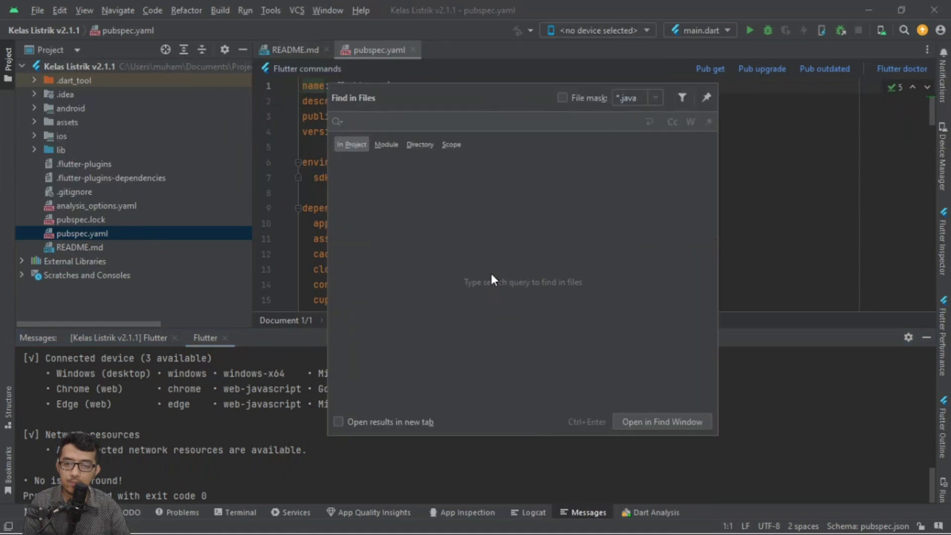
text(com.)
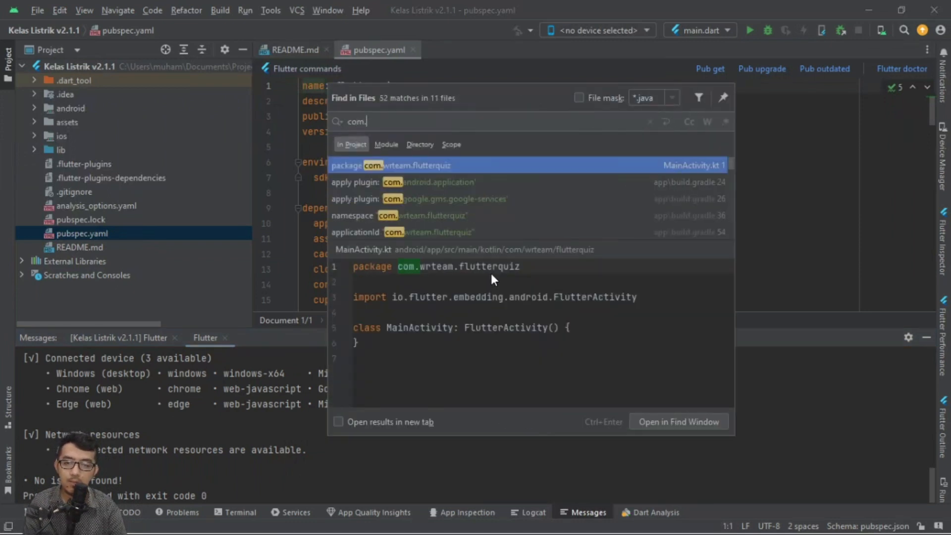
text(wrteam)
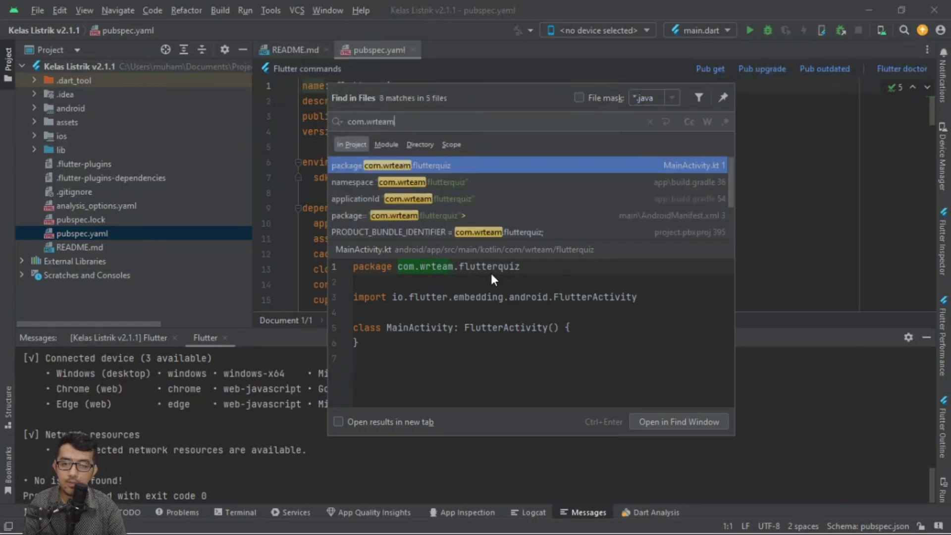
text(.flu)
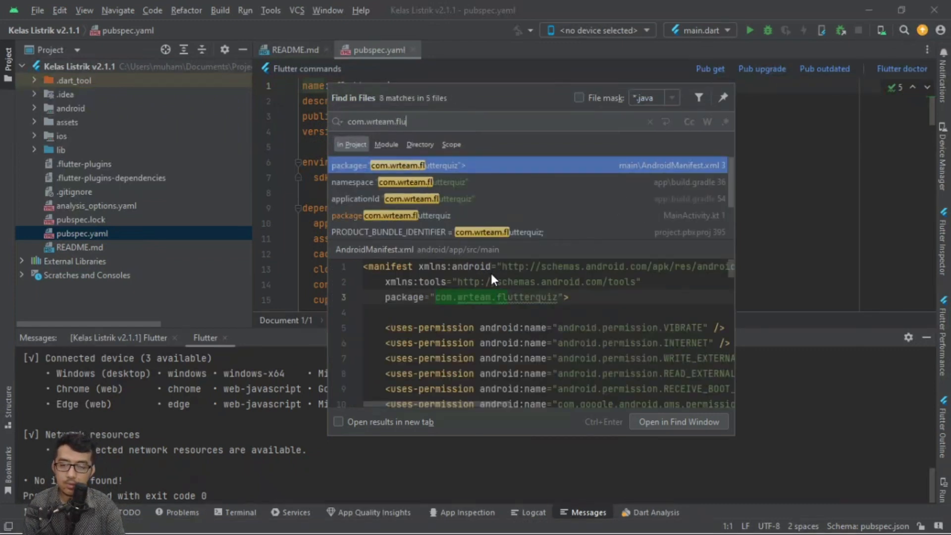
text(tterquiz)
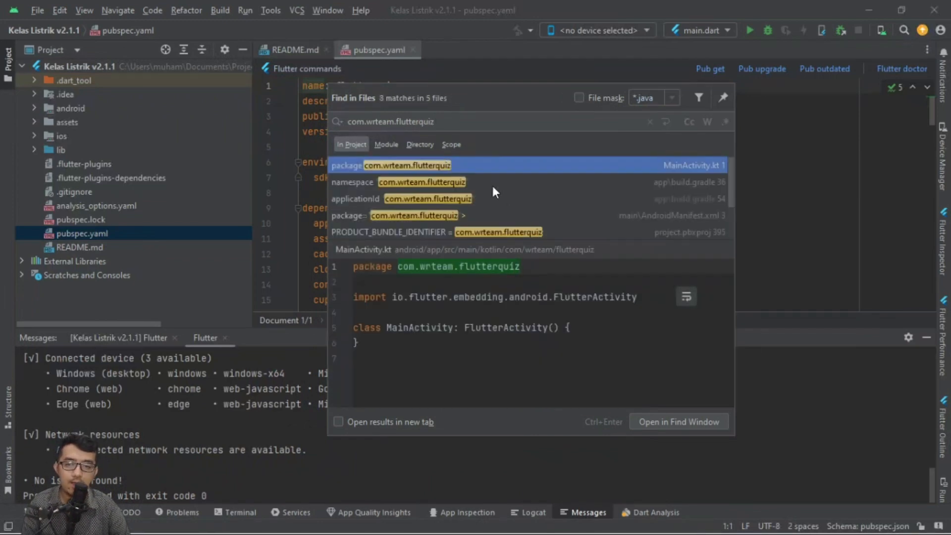
scroll(502, 193, down, 1)
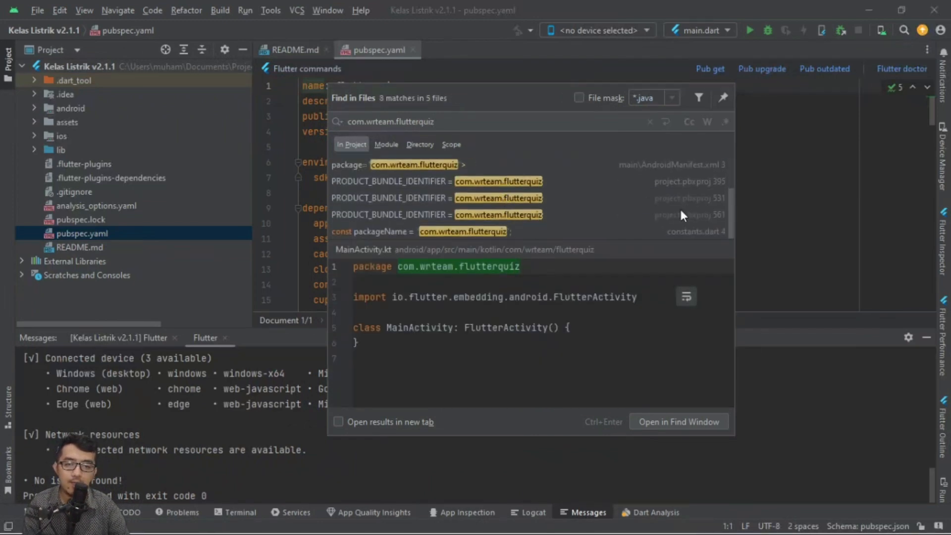
Step: Review the com.wrteam.flutterquiz matches and change the package declaration in MainActivity.kt to com.milyas.listrik
scroll(566, 207, up, 1)
scroll(568, 210, down, 1)
scroll(568, 209, up, 1)
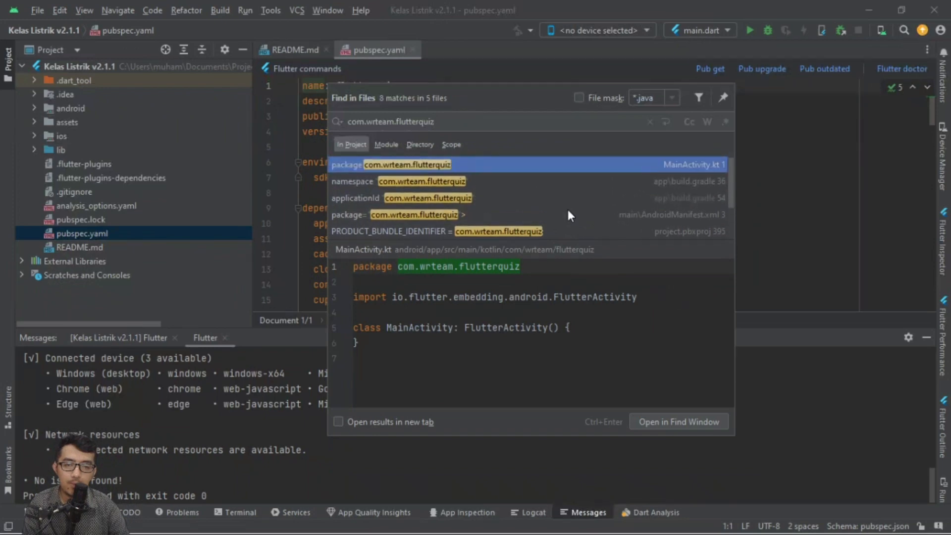
scroll(568, 210, down, 1)
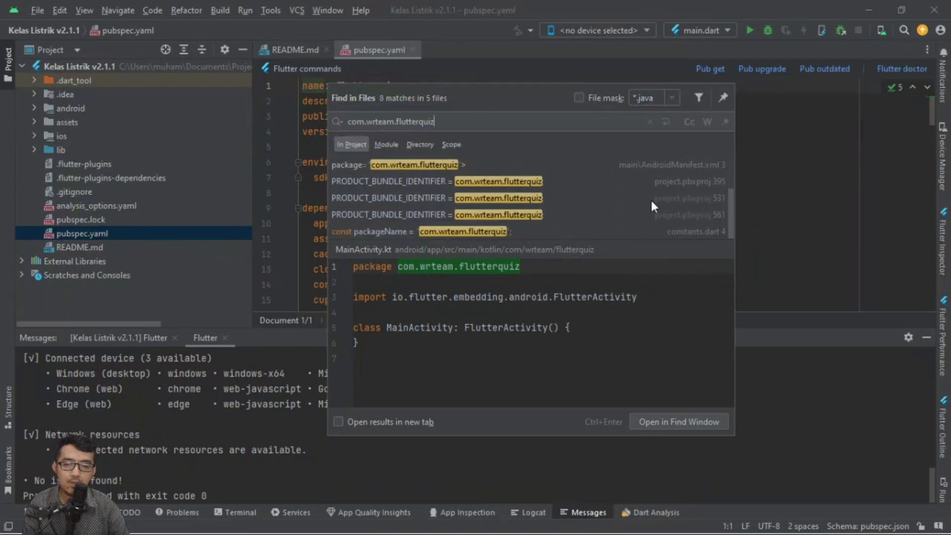
scroll(662, 206, up, 1)
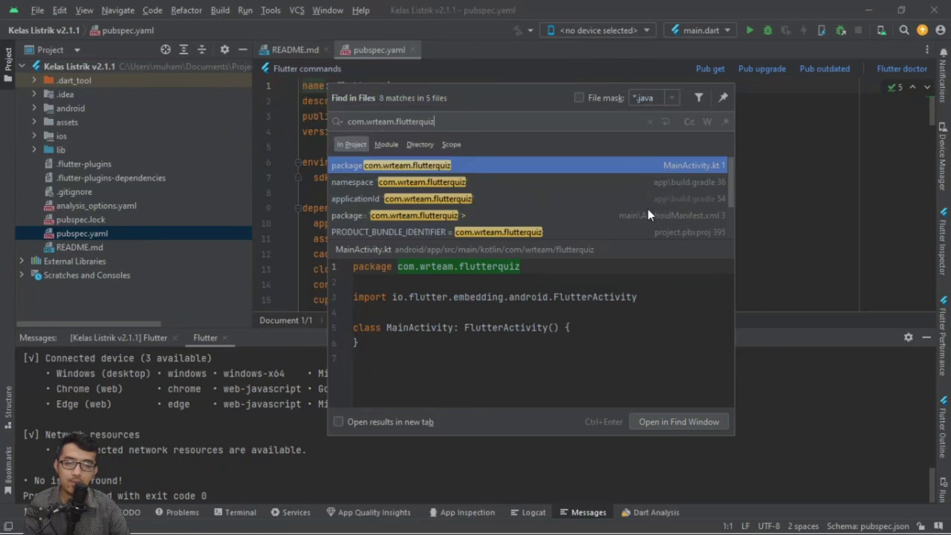
click(529, 267)
drag(529, 267, 420, 267)
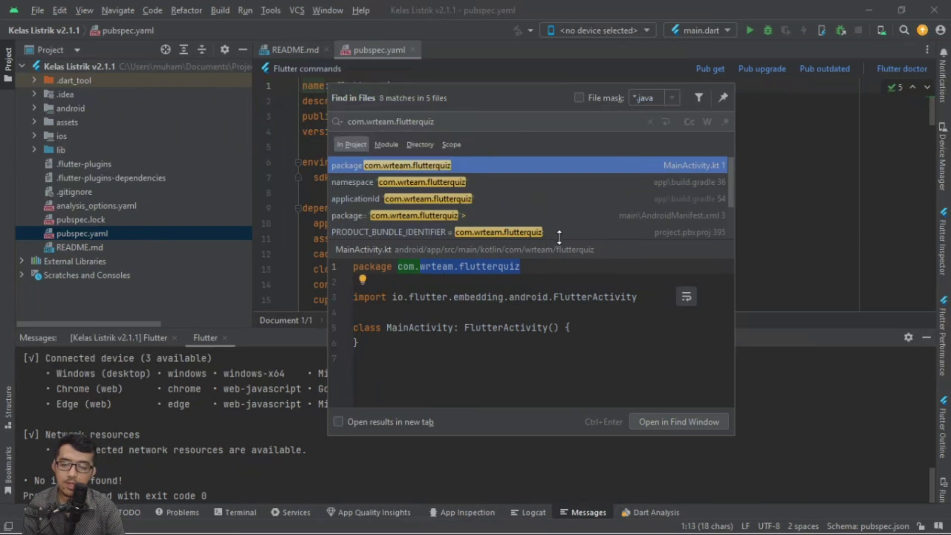
text(milyas.listrik)
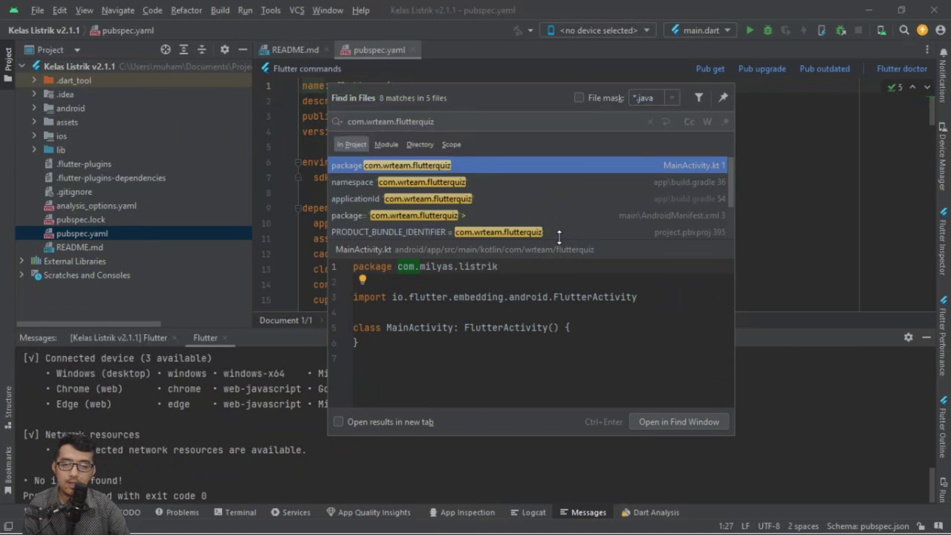
Step: Copy com.milyas.listrik from MainActivity.kt and use it as the namespace and applicationId in the app-level build.gradle
drag(513, 268, 399, 266)
key(ctrl+c)
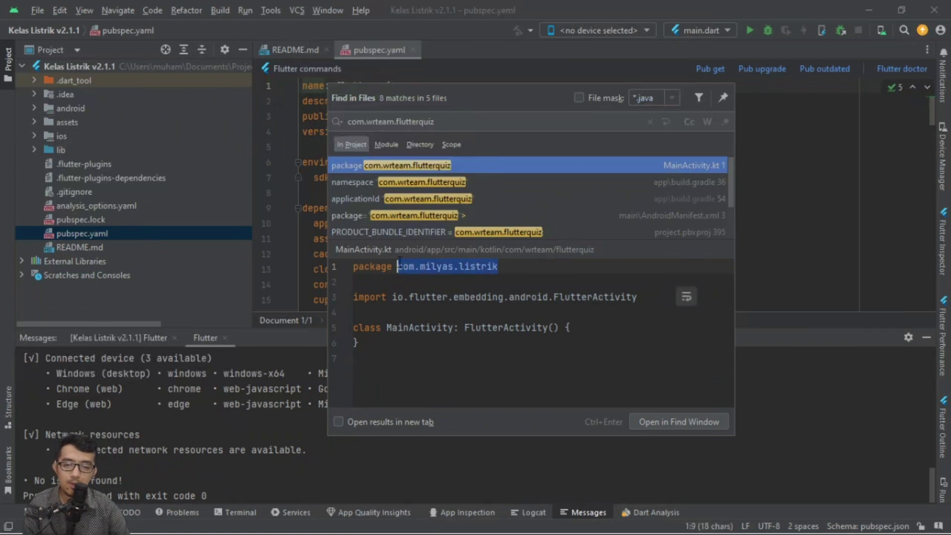
click(492, 180)
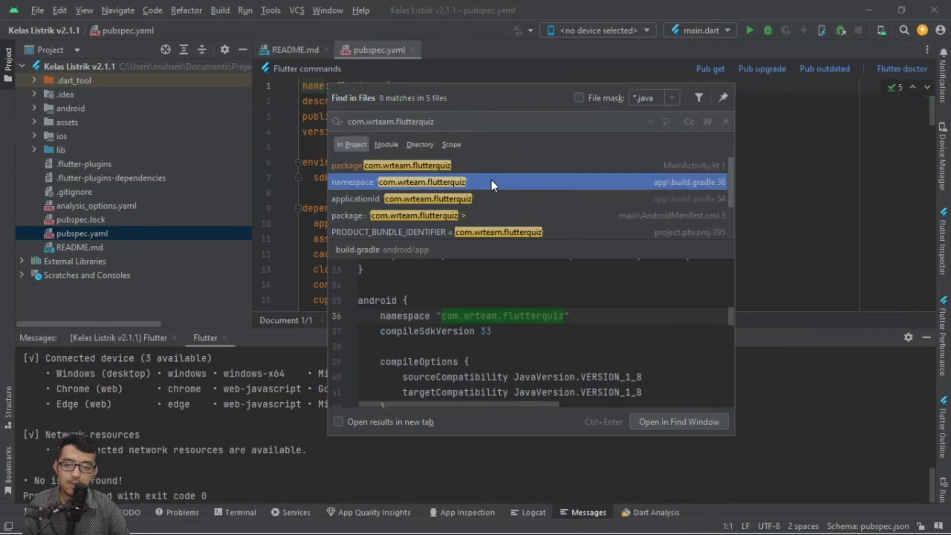
drag(567, 317, 443, 319)
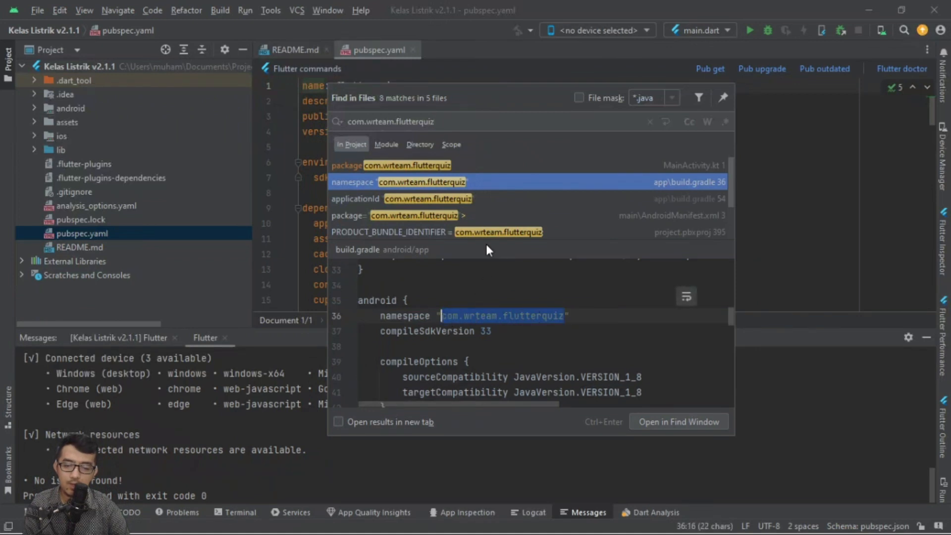
key(ctrl+v)
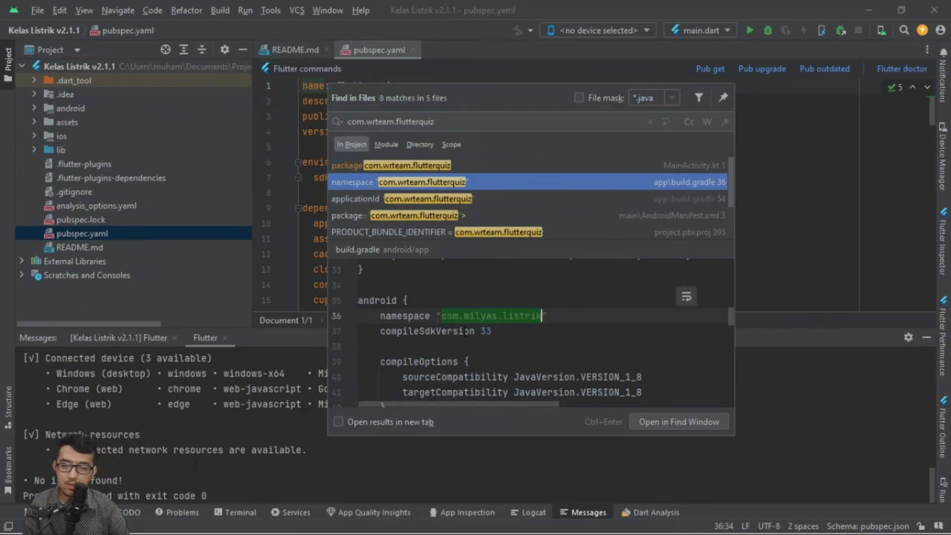
click(497, 196)
drag(606, 317, 486, 317)
key(ctrl+v)
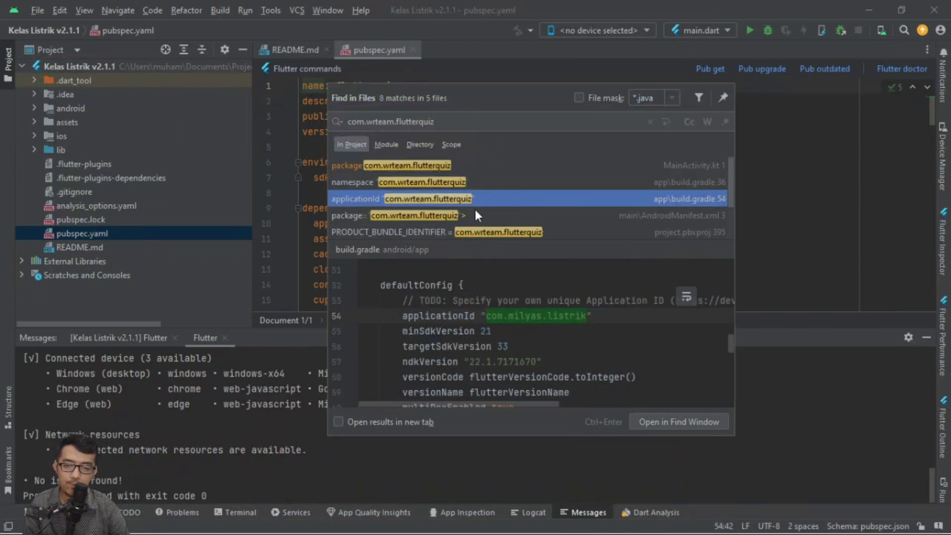
Step: Replace the package attribute value in the main AndroidManifest.xml with com.milyas.listrik
click(474, 214)
drag(558, 298, 426, 301)
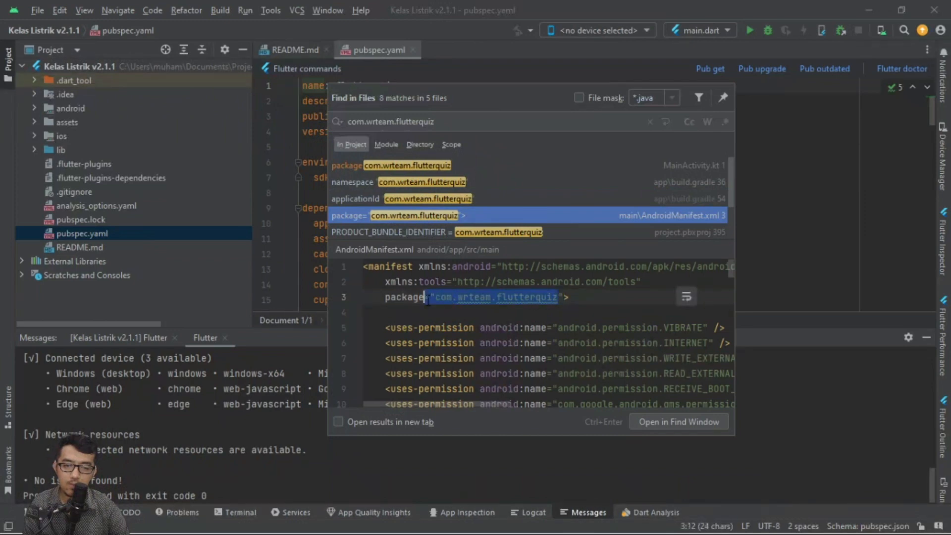
key(ctrl+v)
Step: Replace the PRODUCT_BUNDLE_IDENTIFIER on line 395 of the iOS project.pbxproj with com.milyas.listrik
click(576, 231)
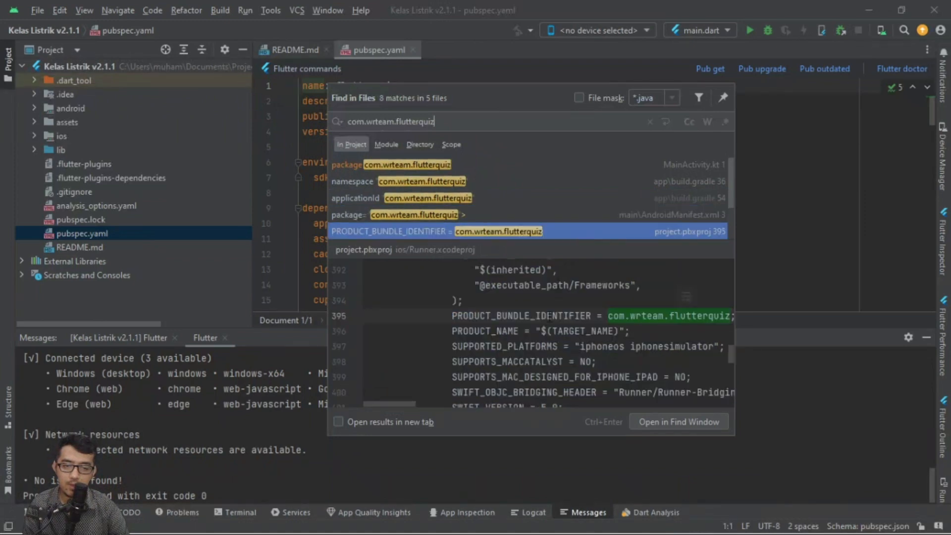
drag(608, 316, 730, 317)
scroll(727, 315, up, 3)
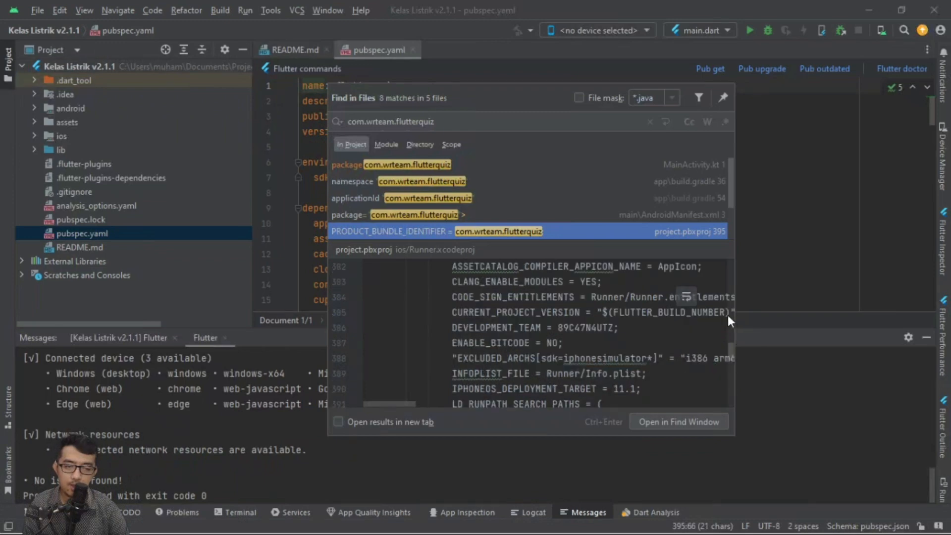
click(499, 214)
click(512, 229)
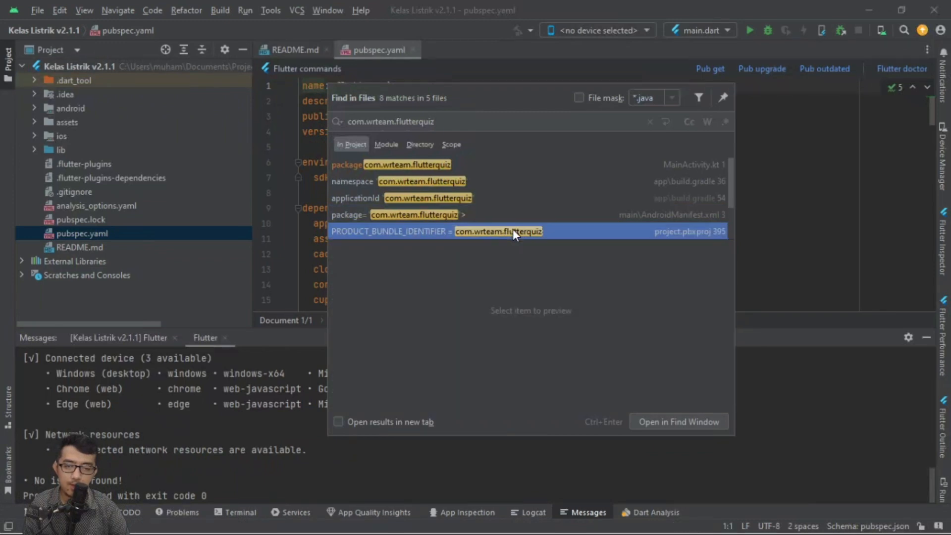
drag(712, 313, 729, 313)
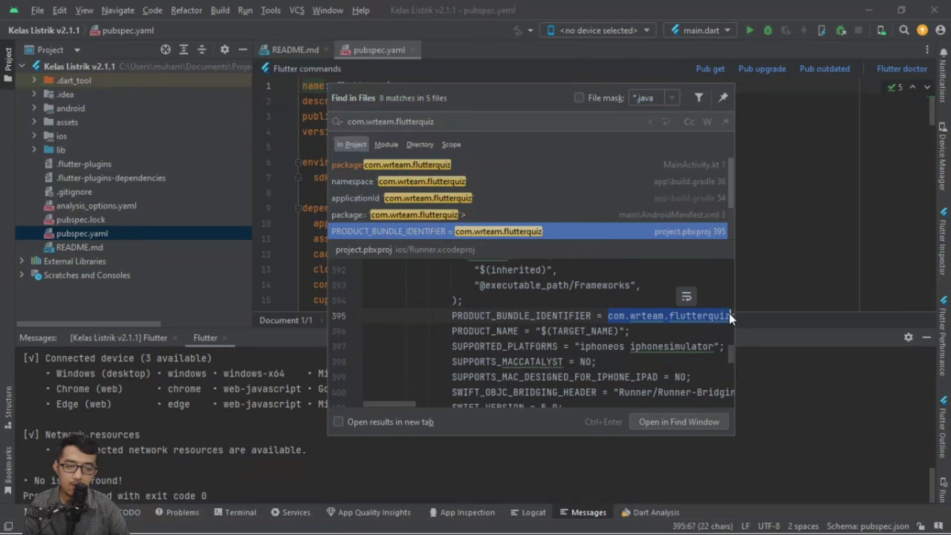
key(ctrl+v)
Step: Replace the PRODUCT_BUNDLE_IDENTIFIER values on lines 531 and 561 of project.pbxproj with com.milyas.listrik
scroll(524, 229, down, 2)
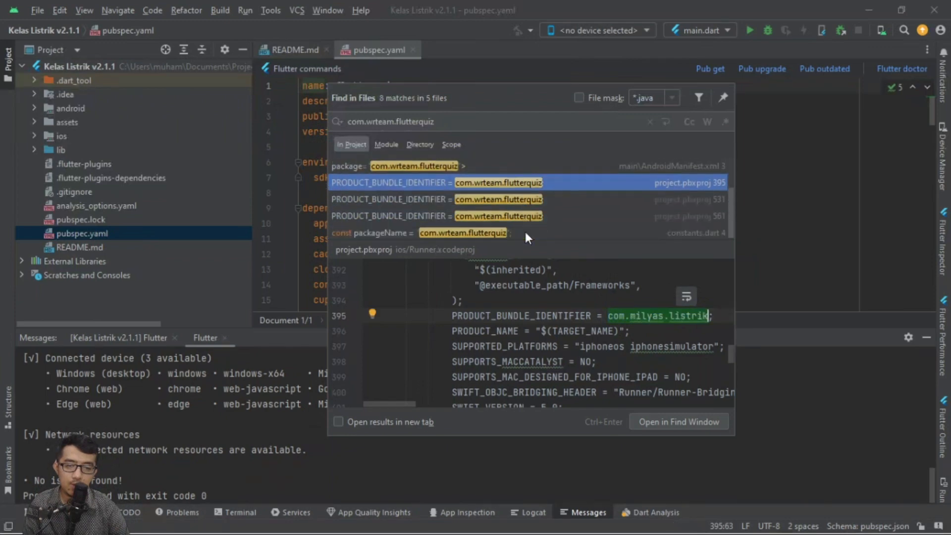
click(530, 198)
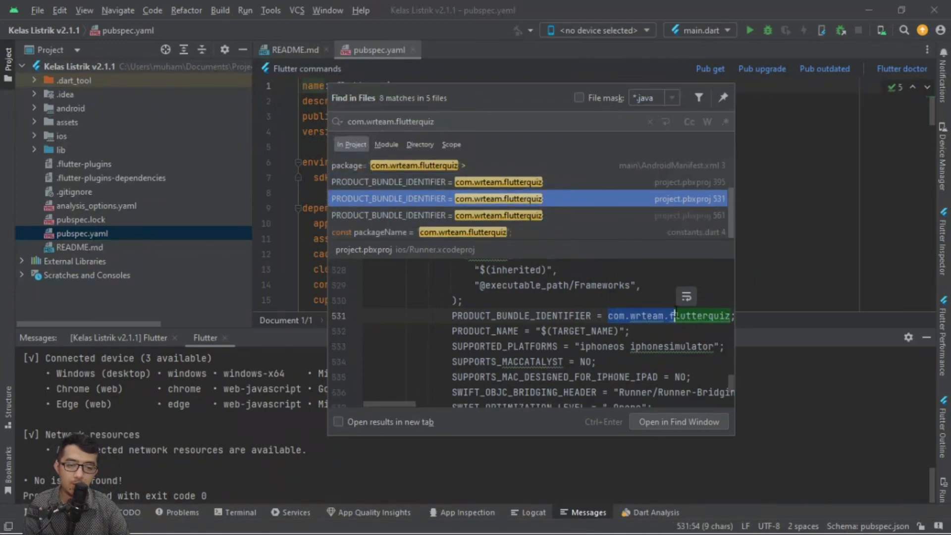
drag(610, 316, 729, 312)
key(ctrl+v)
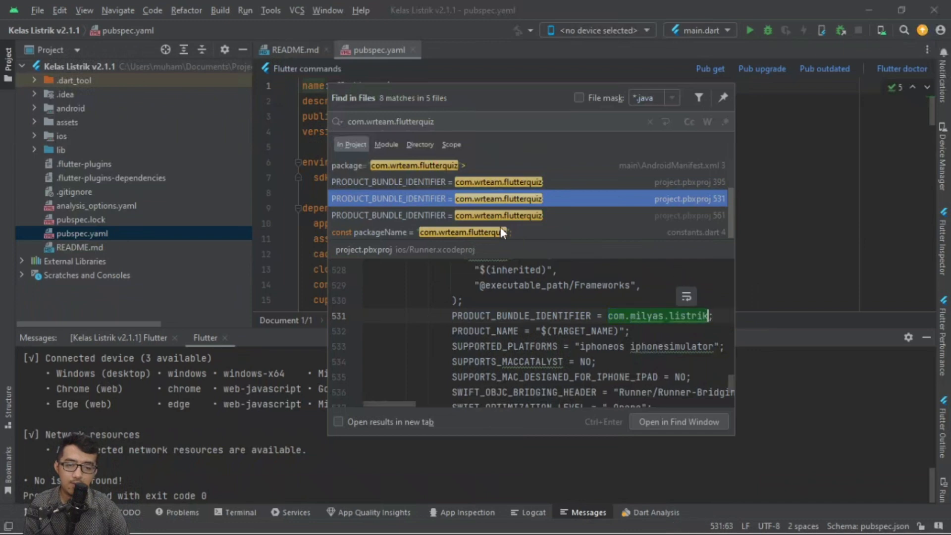
click(549, 216)
drag(608, 315, 730, 315)
key(ctrl+v)
Step: Set the packageName constant in constants.dart to com.milyas.listrik and close the project-wide search
click(572, 232)
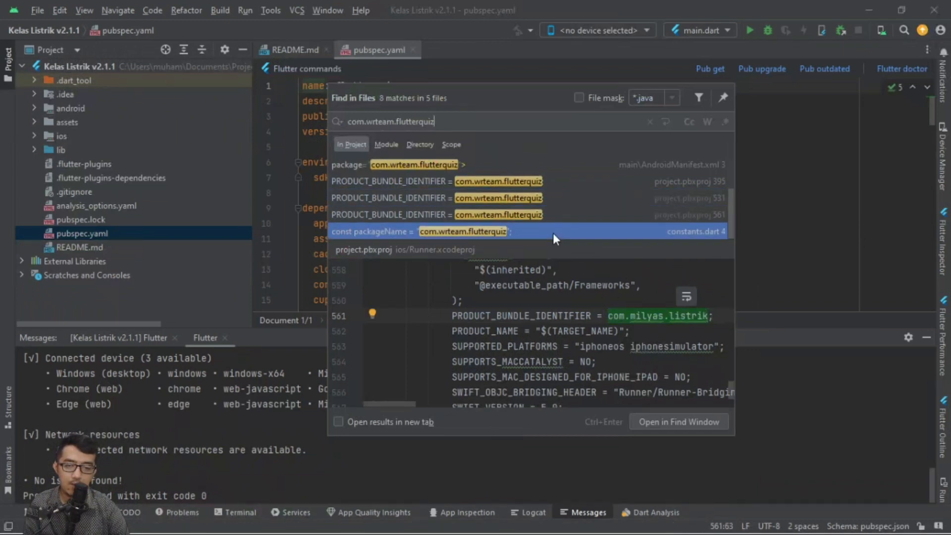
drag(603, 312, 480, 312)
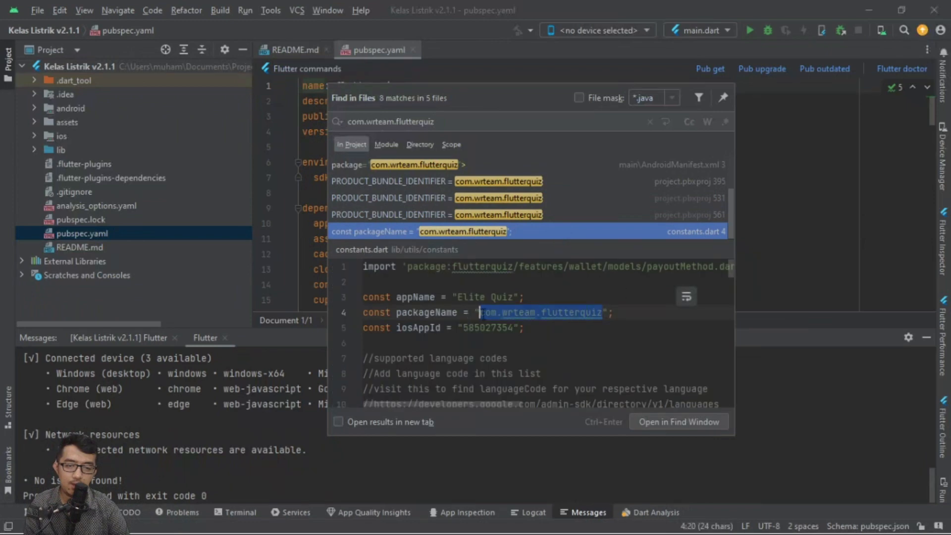
key(ctrl+v)
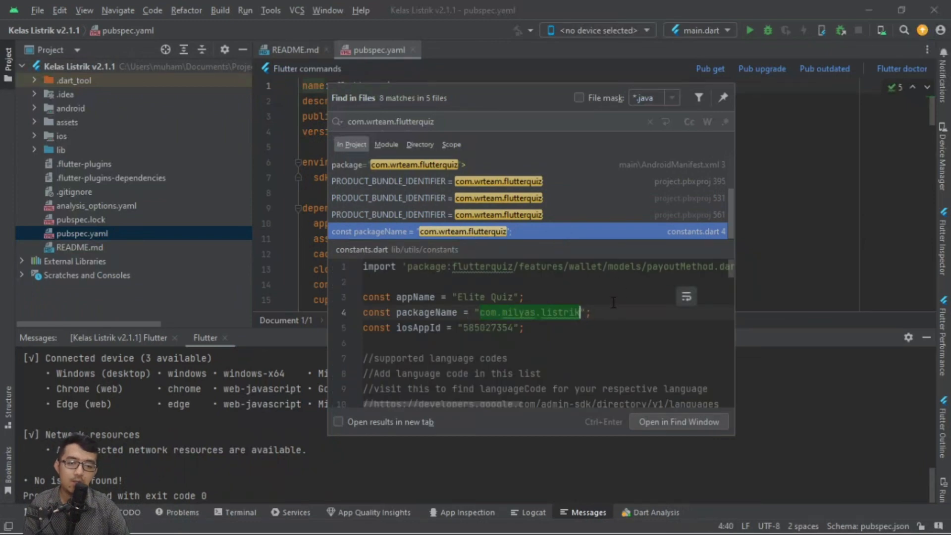
click(585, 334)
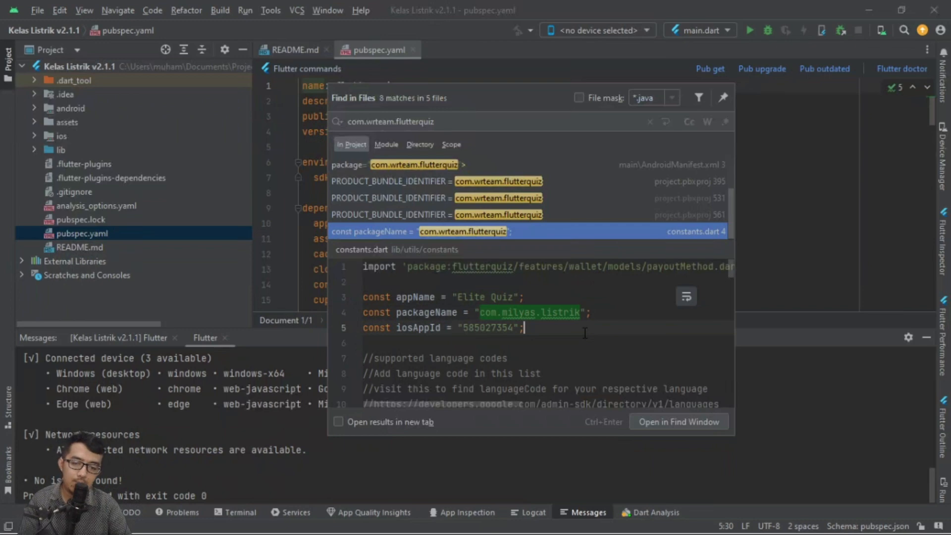
click(527, 310)
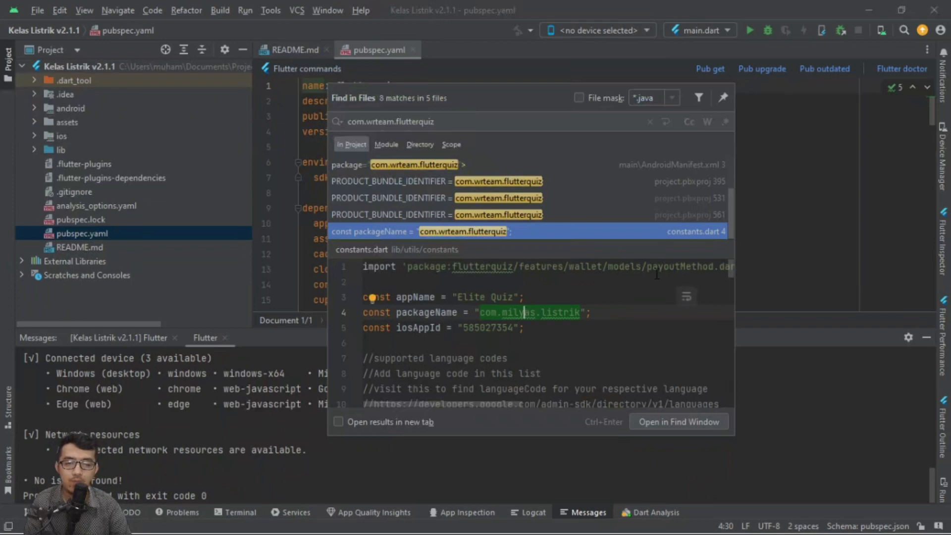
key(Escape)
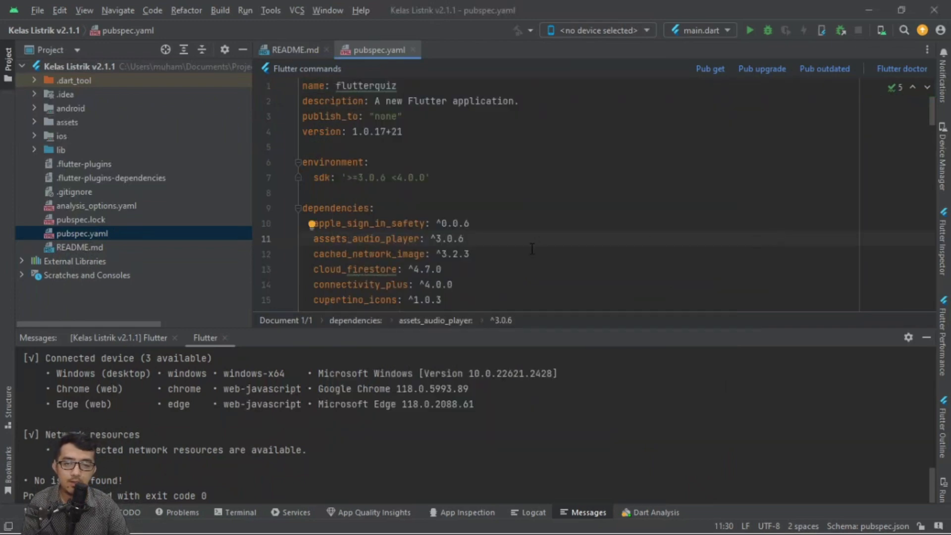
Step: Switch to the Elite Quiz documentation in Chrome and read the "Change application name" instructions for Android Studio
key(alt+Tab)
scroll(530, 246, down, 8)
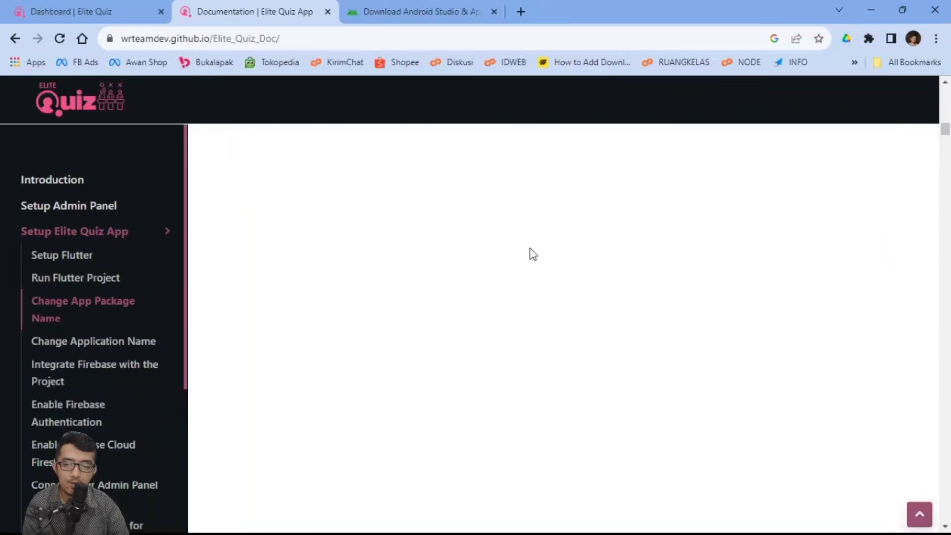
scroll(528, 277, down, 10)
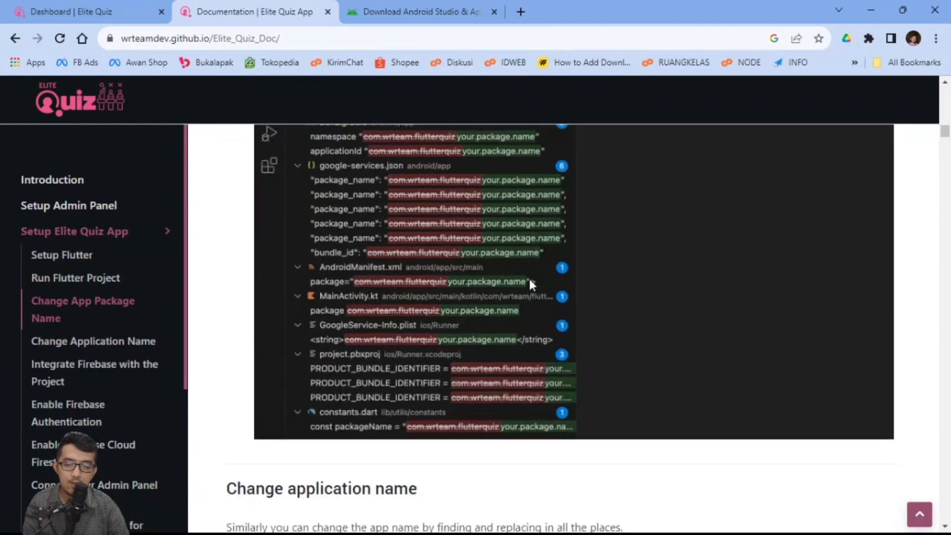
scroll(529, 280, up, 1)
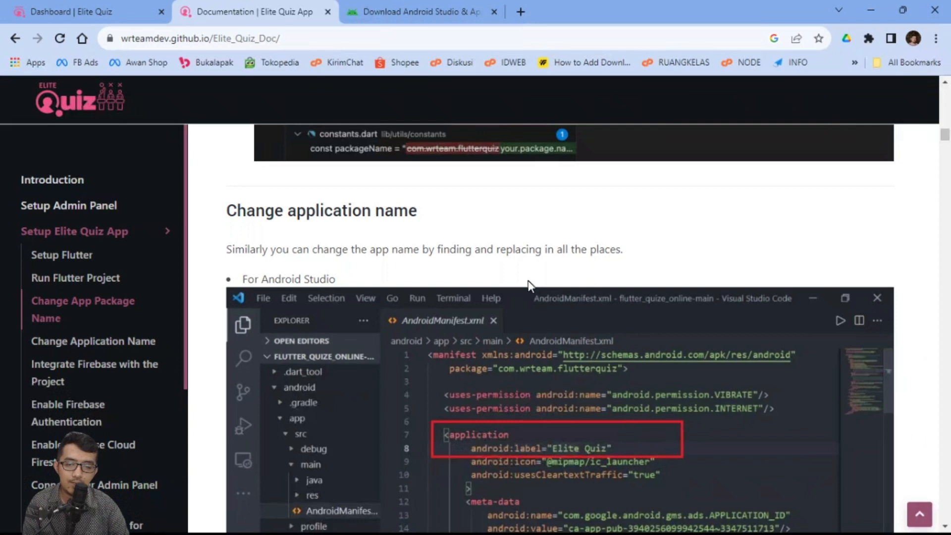
scroll(520, 280, down, 2)
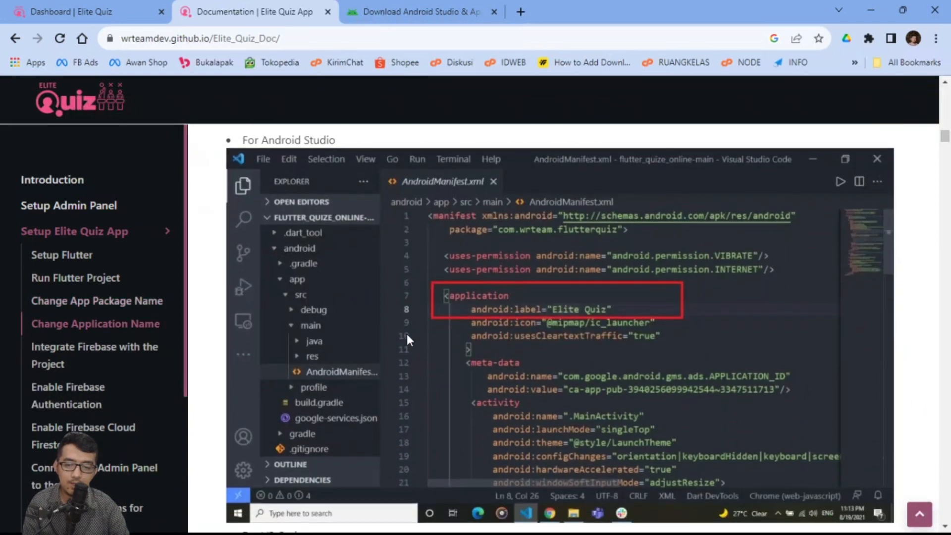
scroll(384, 348, up, 4)
scroll(382, 349, down, 4)
Step: Switch back to Android Studio and open AndroidManifest.xml from the android/app/src/main folder
key(alt+Tab)
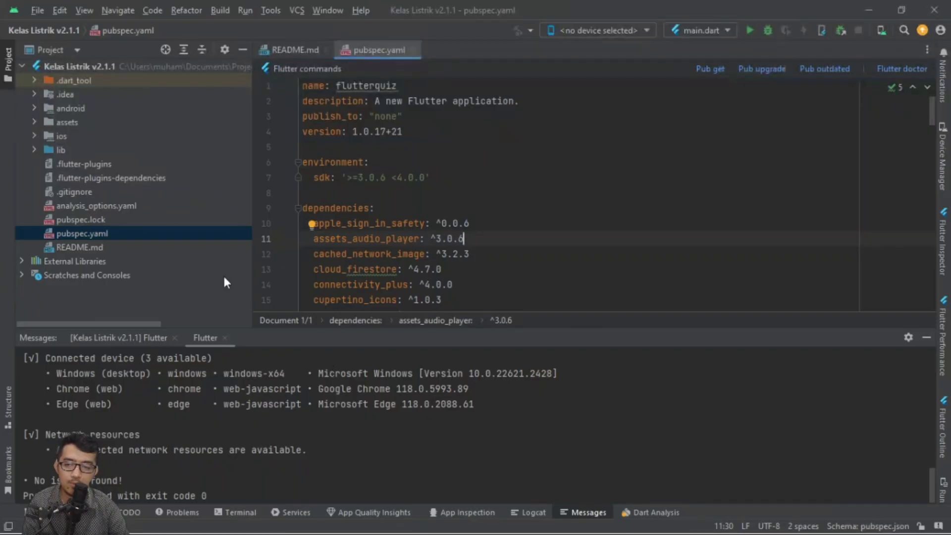
click(35, 108)
click(43, 124)
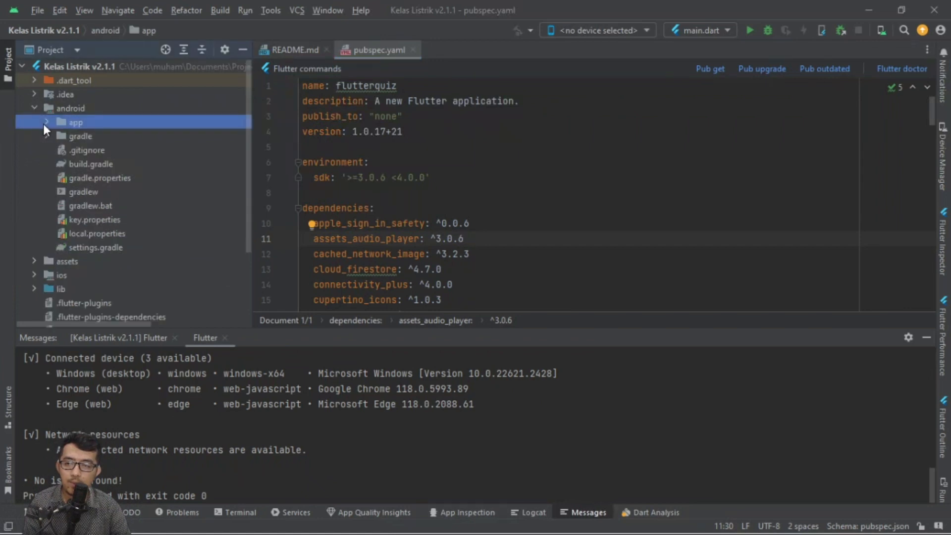
click(43, 124)
click(54, 138)
click(58, 138)
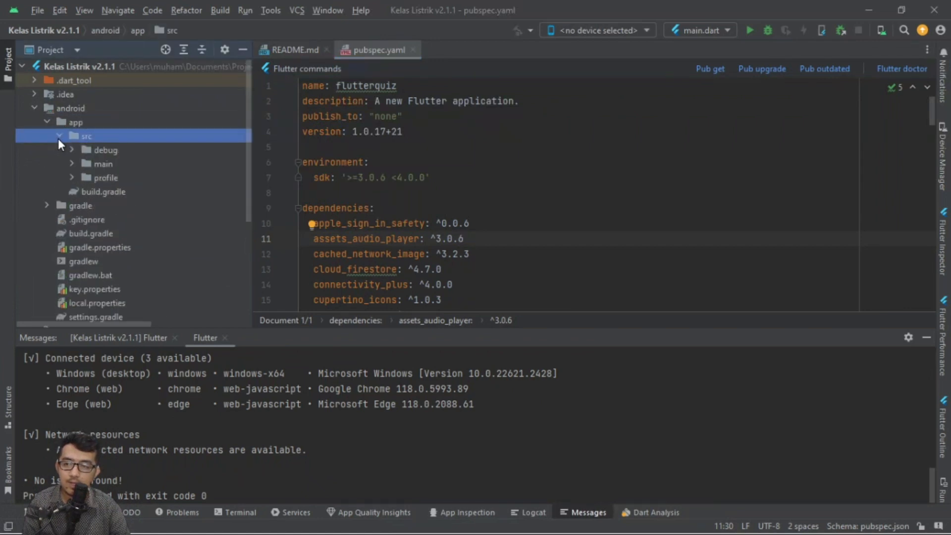
click(72, 164)
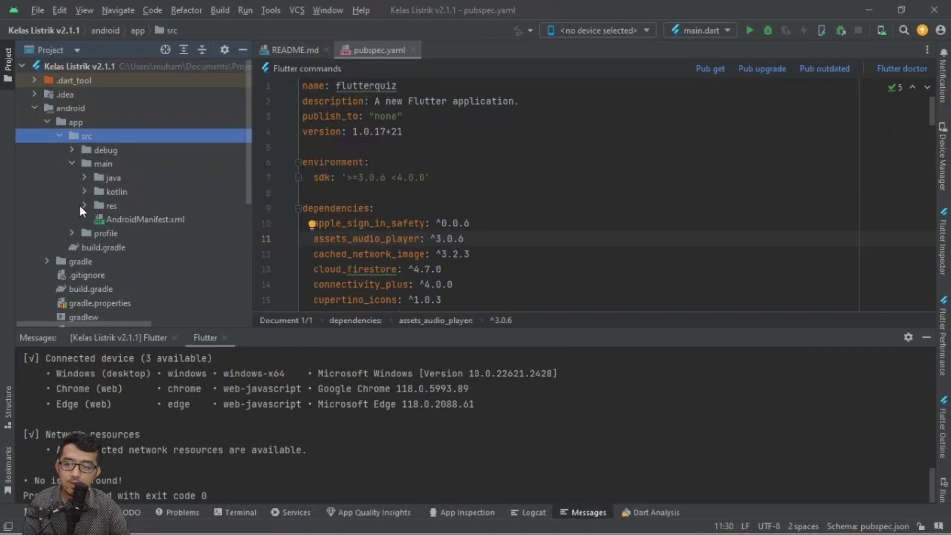
double_click(138, 219)
Step: Set the application's android:label in AndroidManifest.xml to "Kelas Listrik"
scroll(452, 230, down, 4)
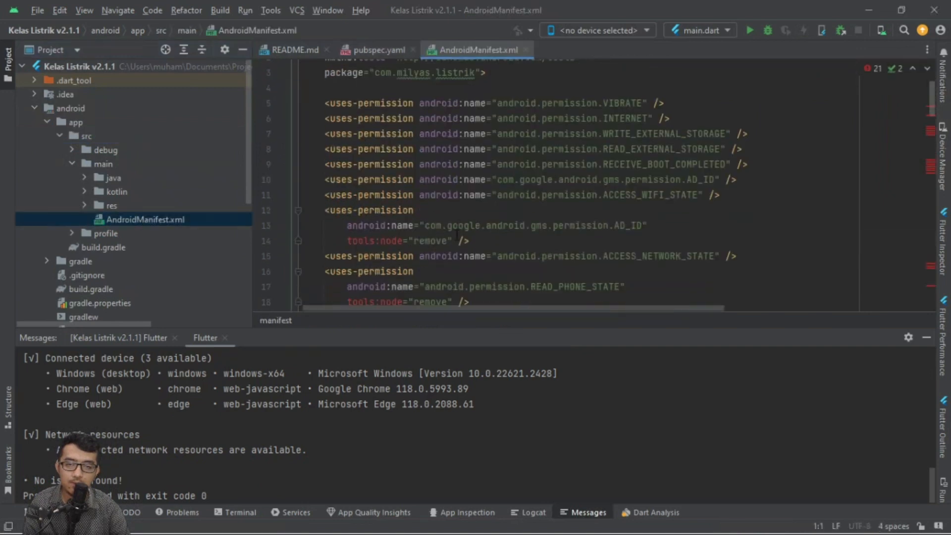
drag(488, 204, 430, 204)
text(K)
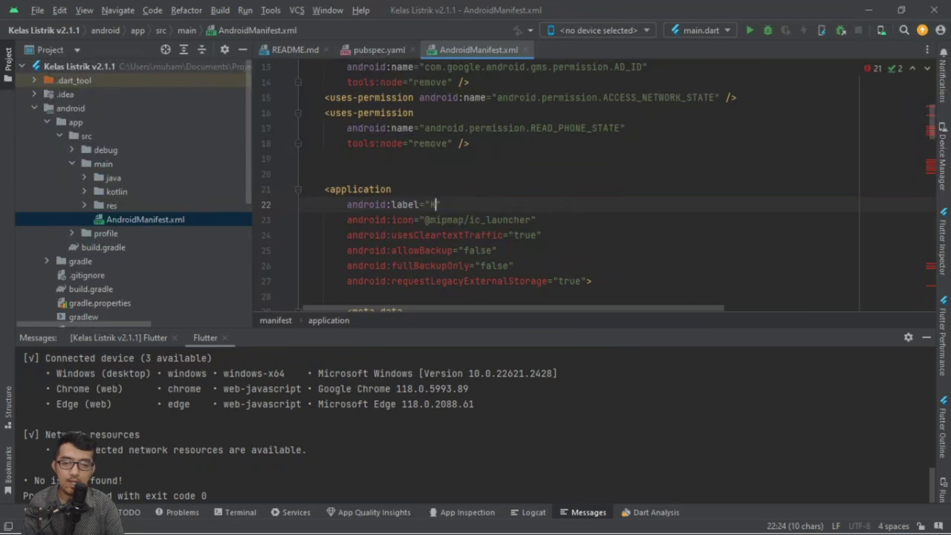
text(elas Listrik)
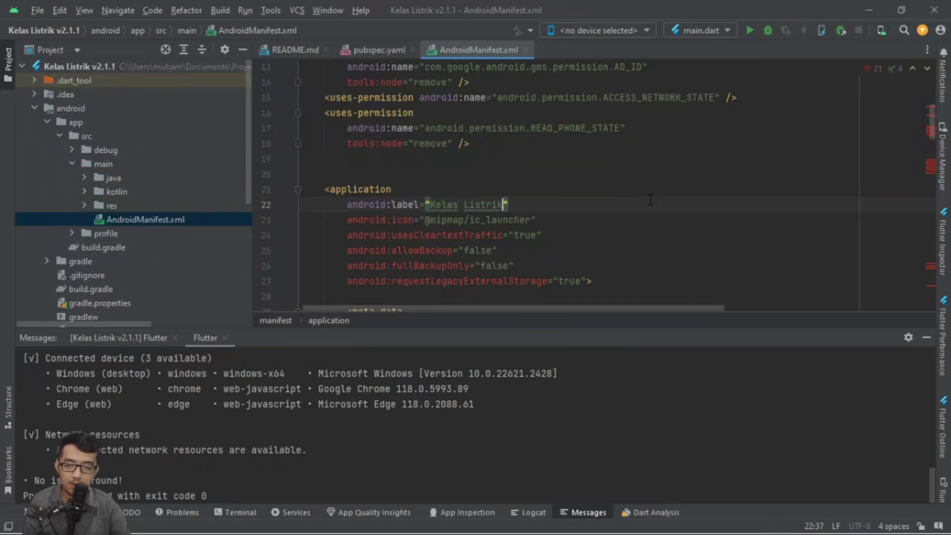
Step: Switch to the Elite Quiz documentation in Chrome and find the "Integrate firebase with your Project" section
click(603, 233)
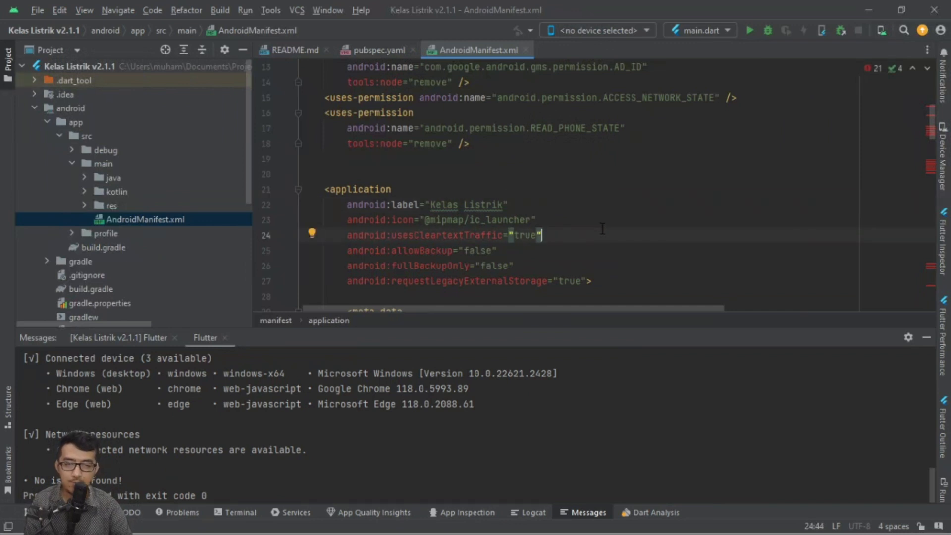
key(alt+Tab)
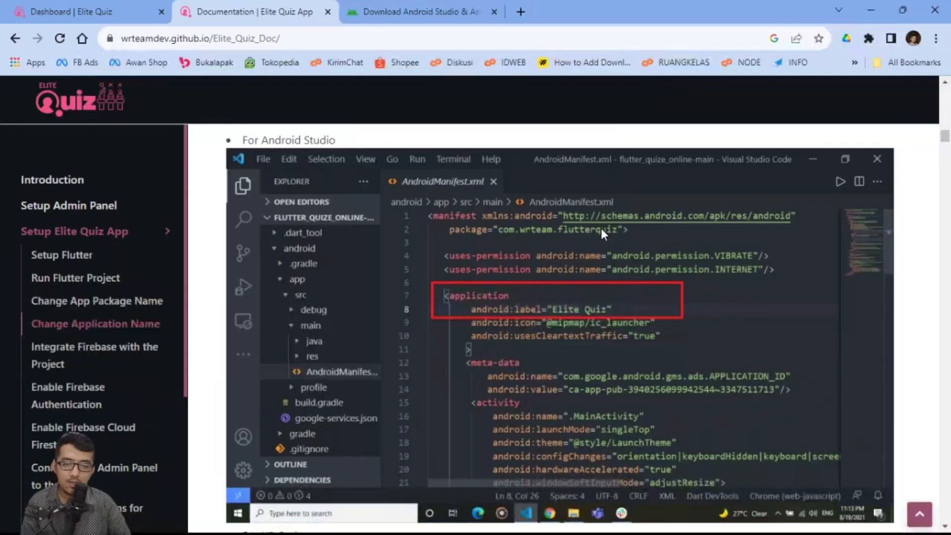
scroll(554, 338, down, 7)
scroll(554, 338, down, 7)
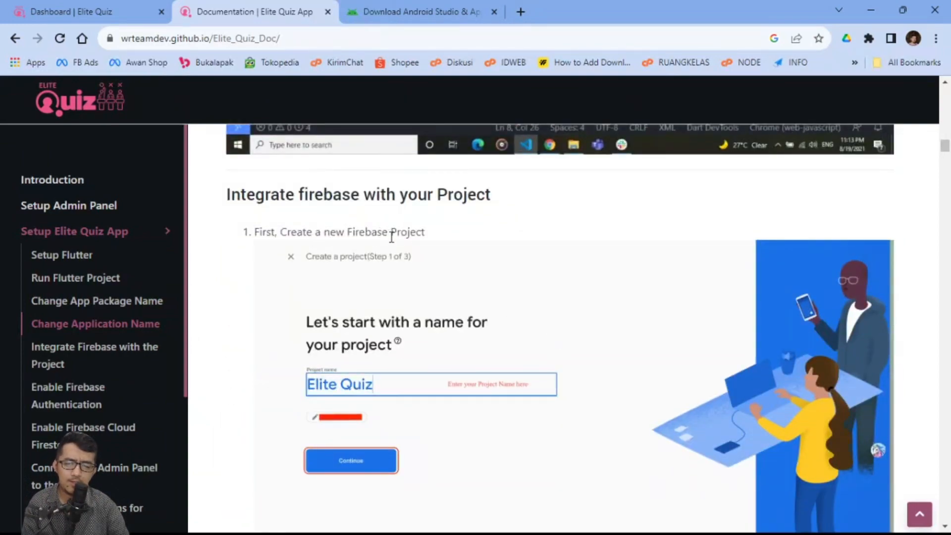
Step: Switch back to Android Studio and review the package name and permissions in AndroidManifest.xml
key(alt+Tab)
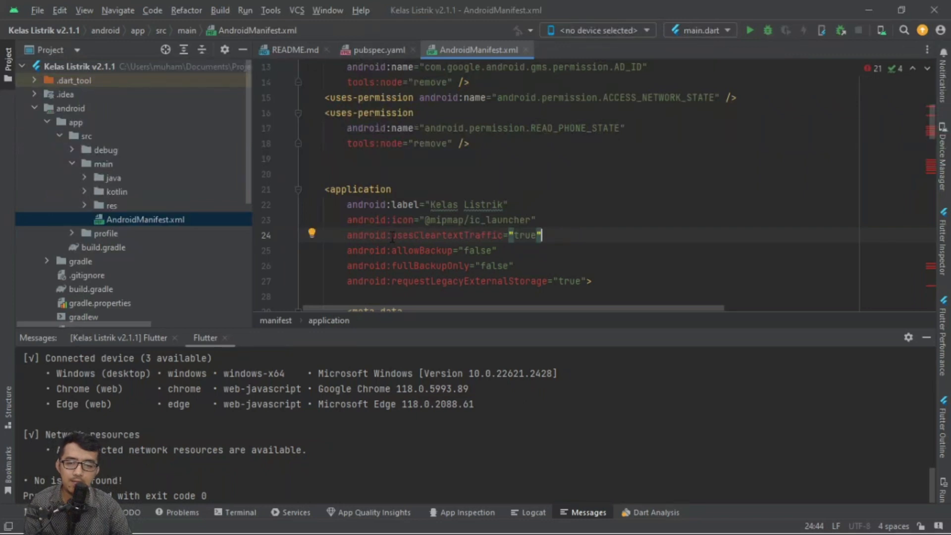
scroll(391, 237, up, 3)
scroll(444, 240, down, 3)
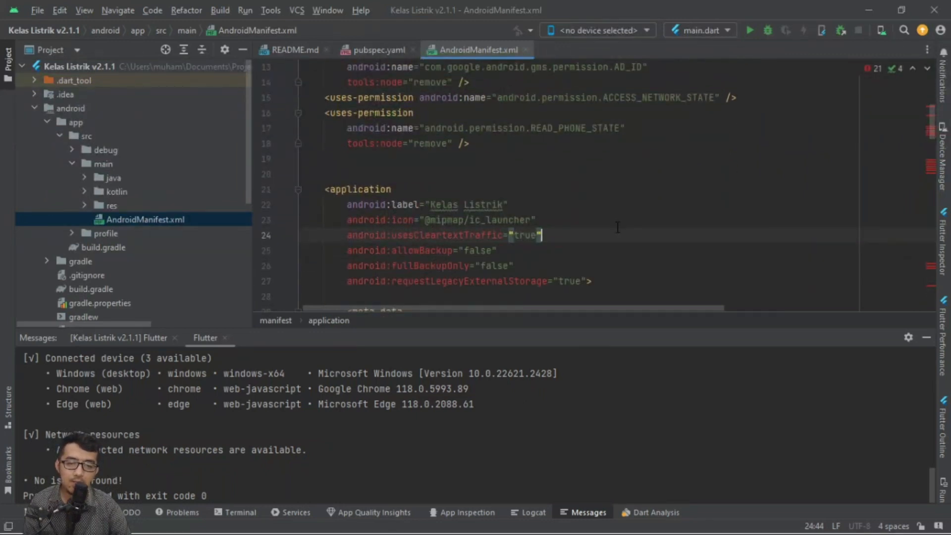
scroll(617, 227, up, 4)
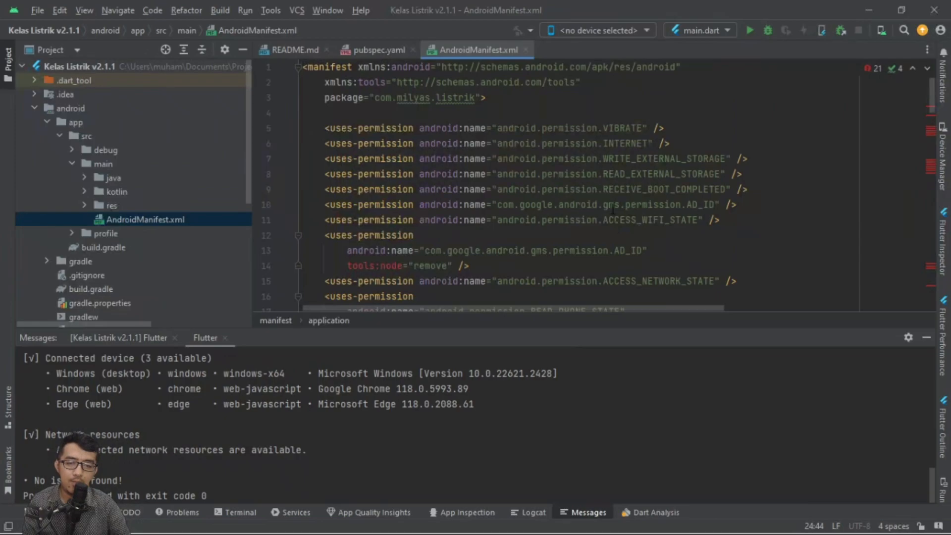
Step: Switch to the documentation in Chrome and read its instruction for creating a new Firebase project
key(alt+Tab)
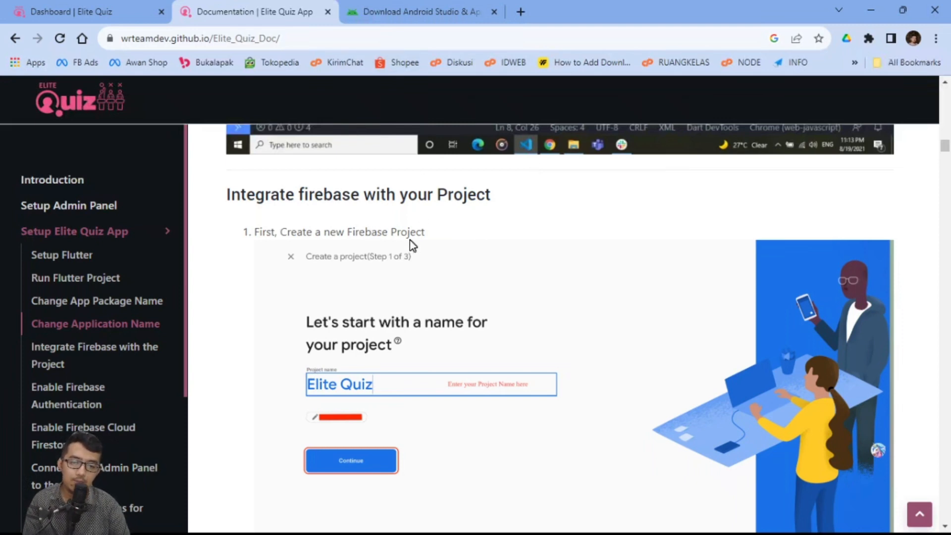
scroll(411, 243, down, 5)
scroll(411, 244, up, 7)
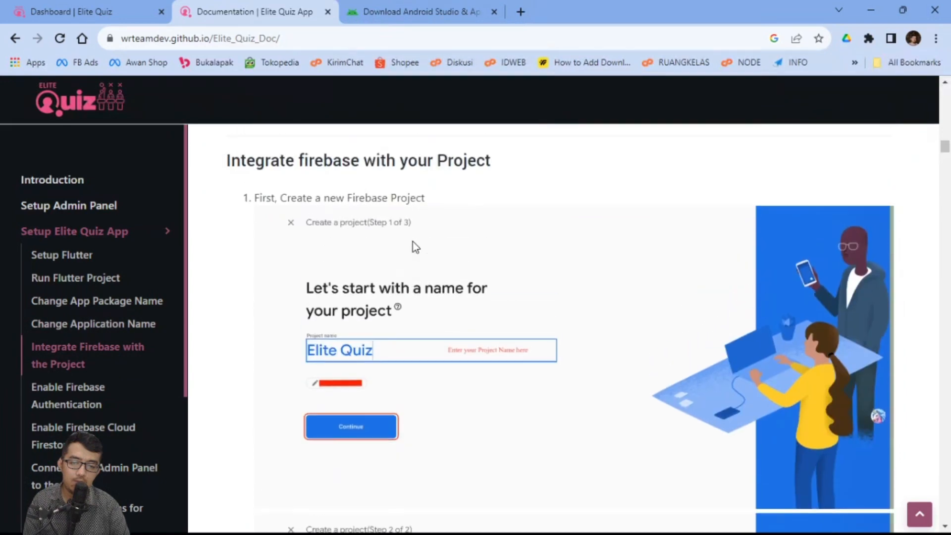
scroll(413, 255, down, 2)
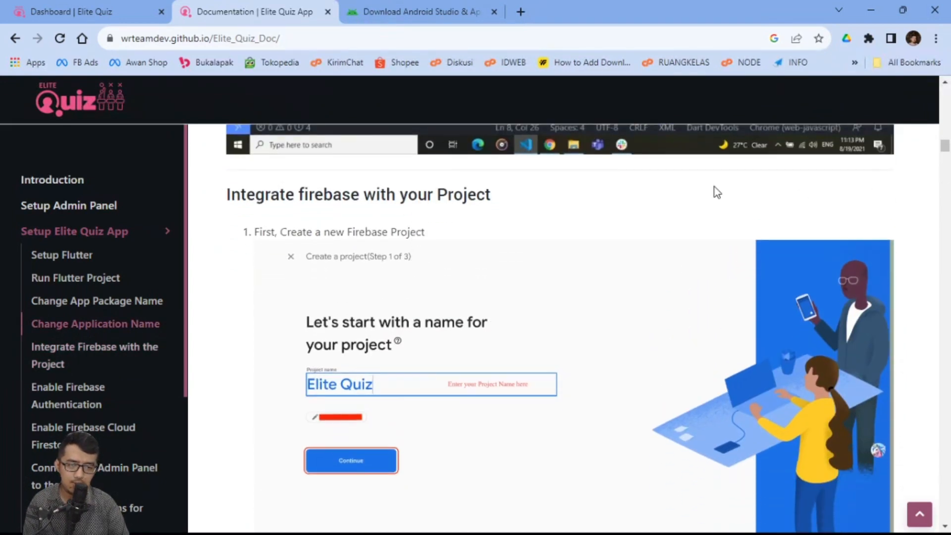
Step: Search Google for "firebase" in the Android Studio download page's tab and open the official Firebase website
click(374, 4)
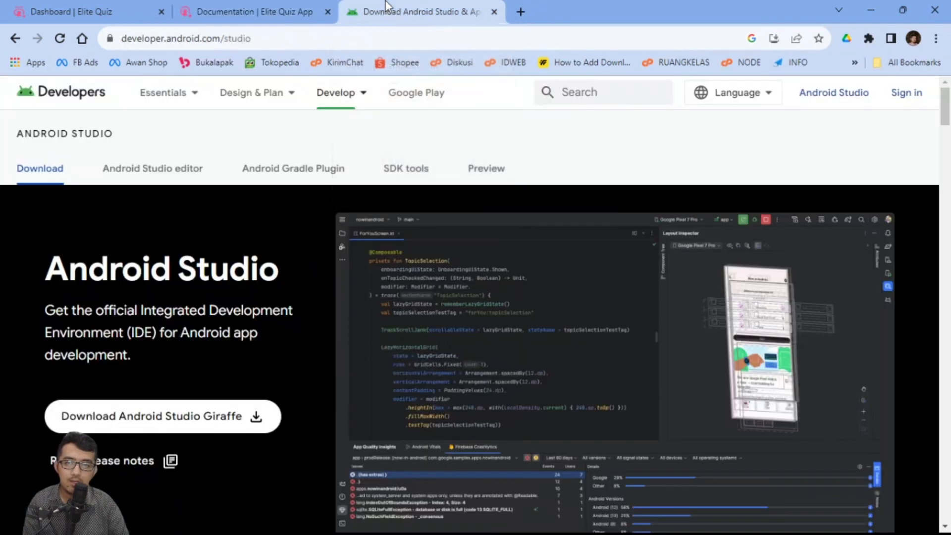
click(369, 43)
text(fireb)
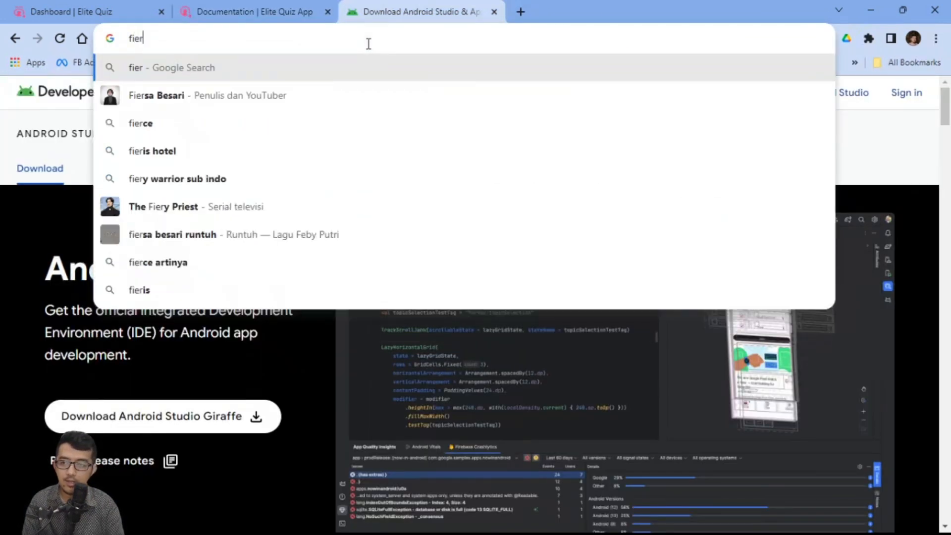
text(ase)
key(Return)
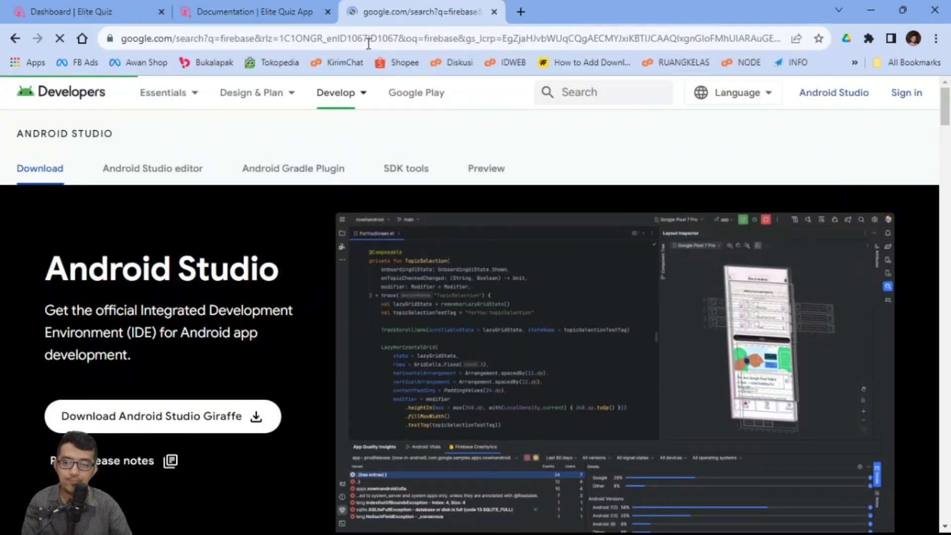
scroll(237, 372, down, 3)
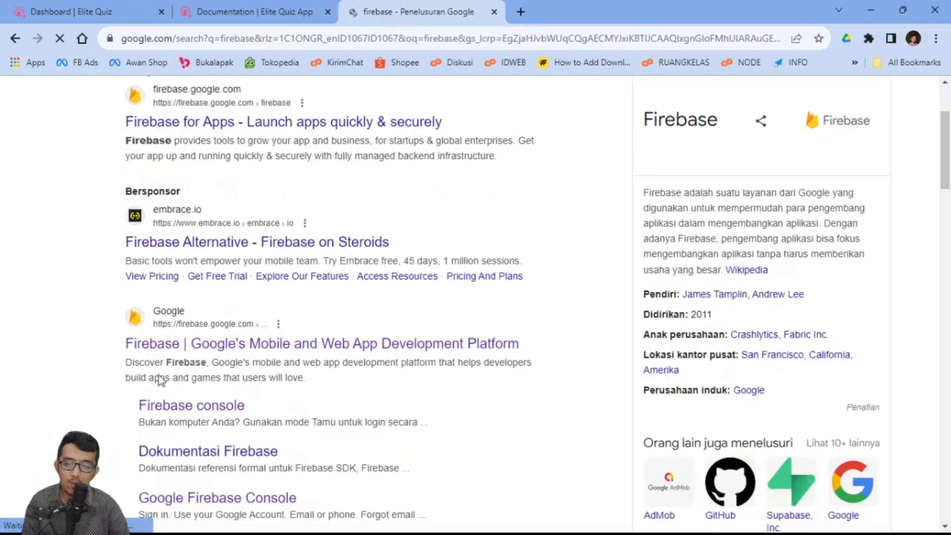
click(208, 343)
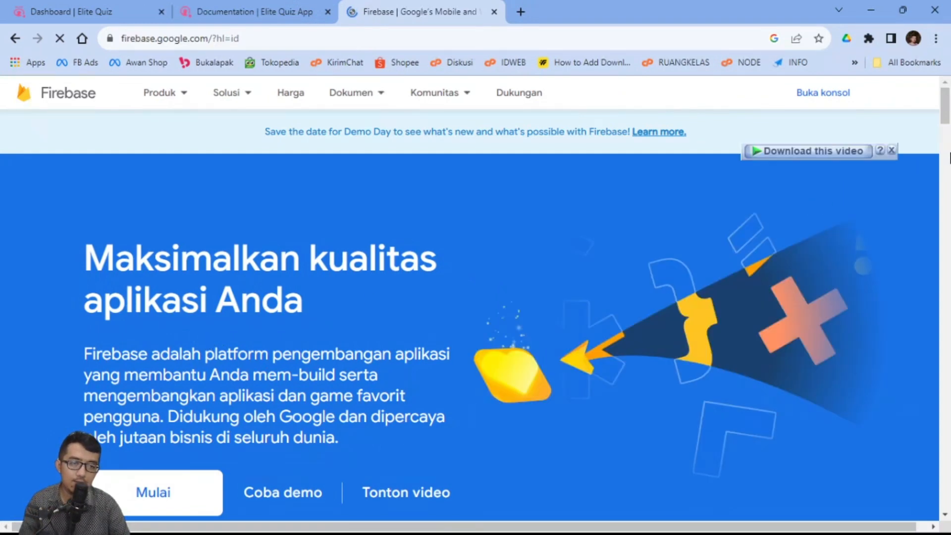
Step: Dismiss the video download overlay, open the Firebase console and look over the existing projects
click(892, 151)
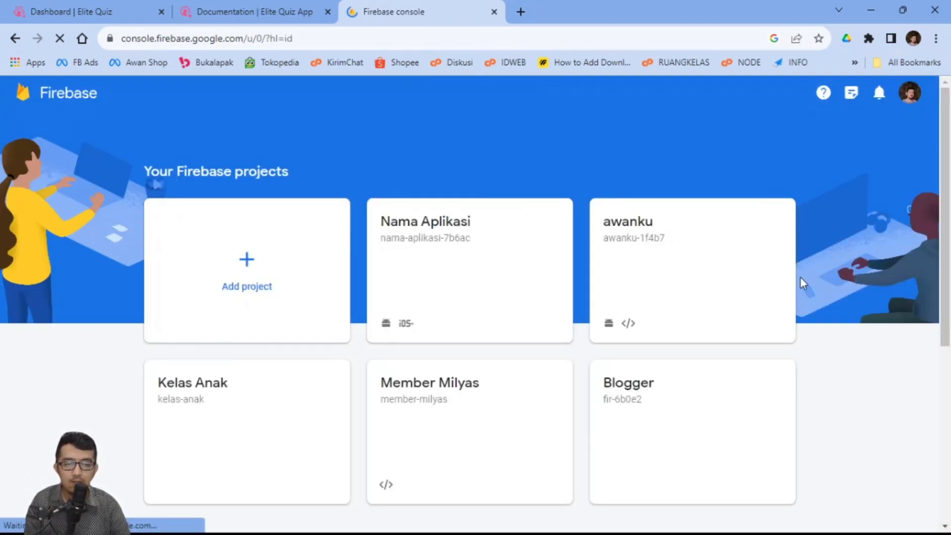
scroll(543, 332, down, 3)
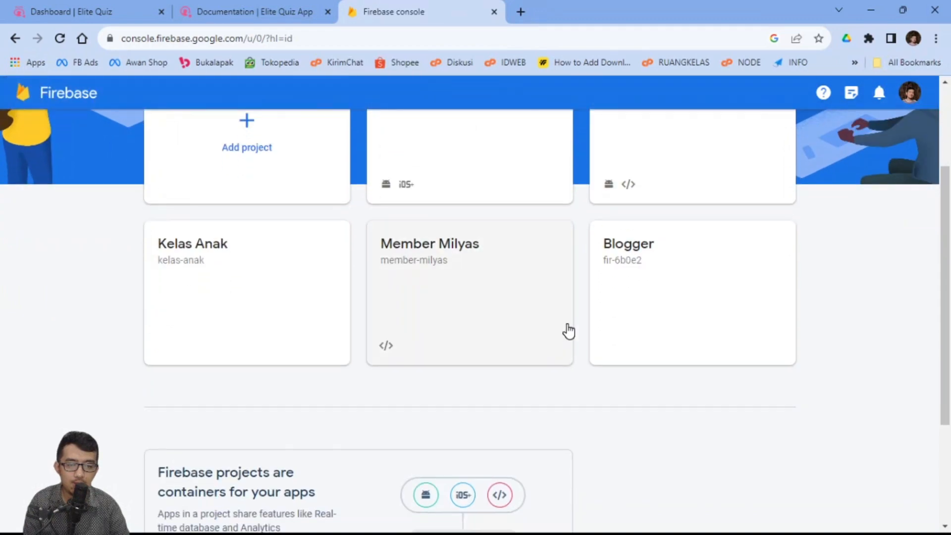
scroll(568, 329, up, 3)
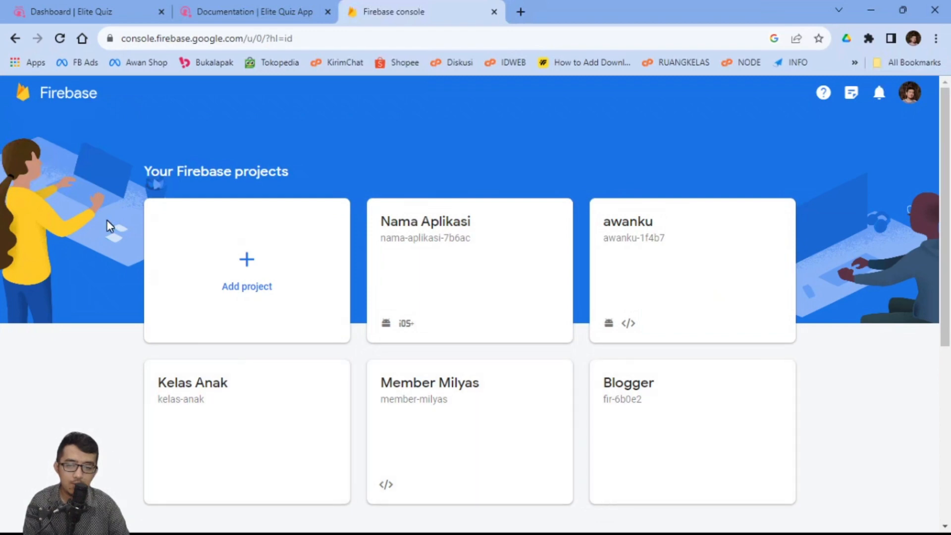
Step: Start a new Firebase project named "Kelas Listrik", keeping the suggested project ID, and continue to the Google Analytics stage
click(191, 244)
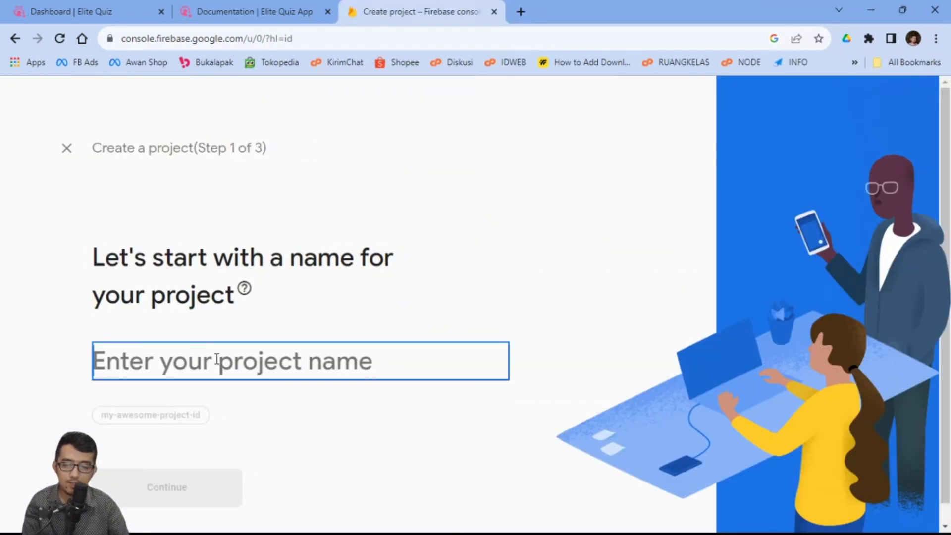
text(Kelas List)
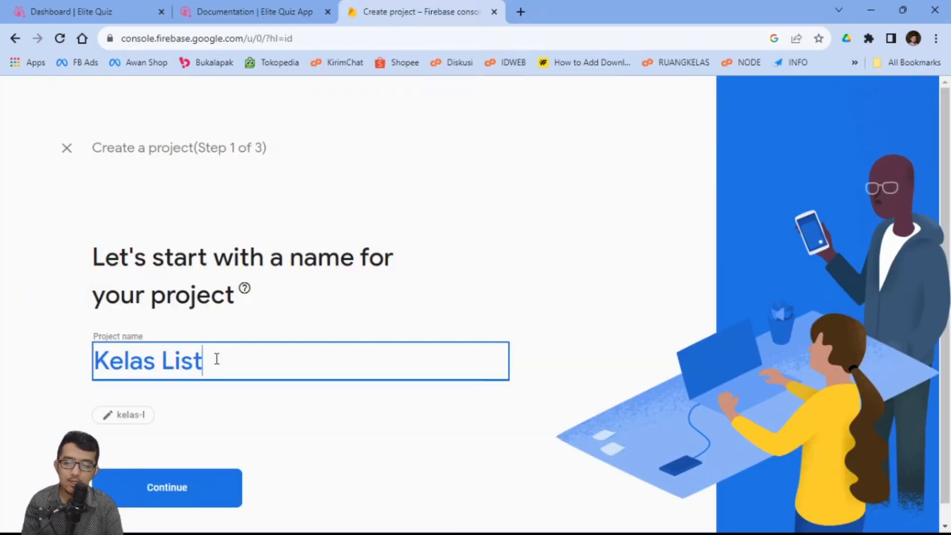
text(rik)
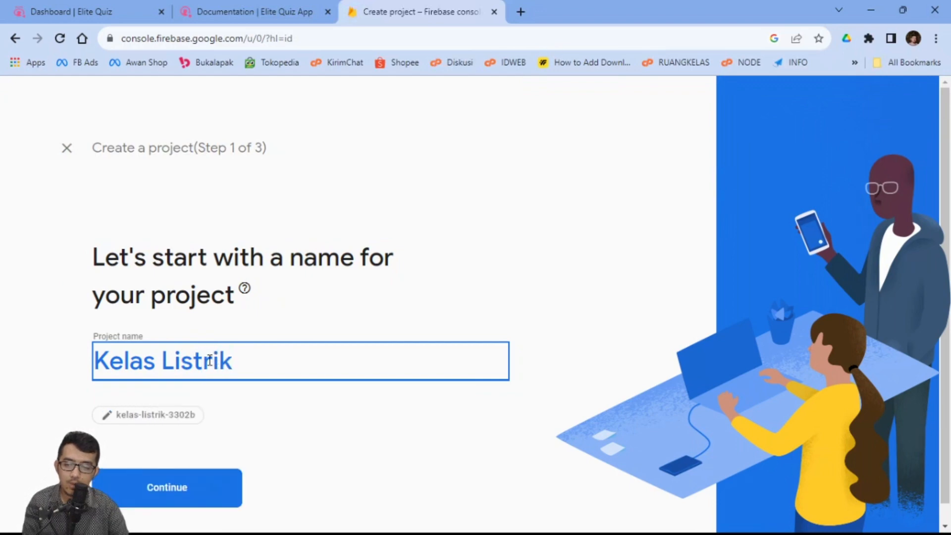
scroll(253, 417, down, 1)
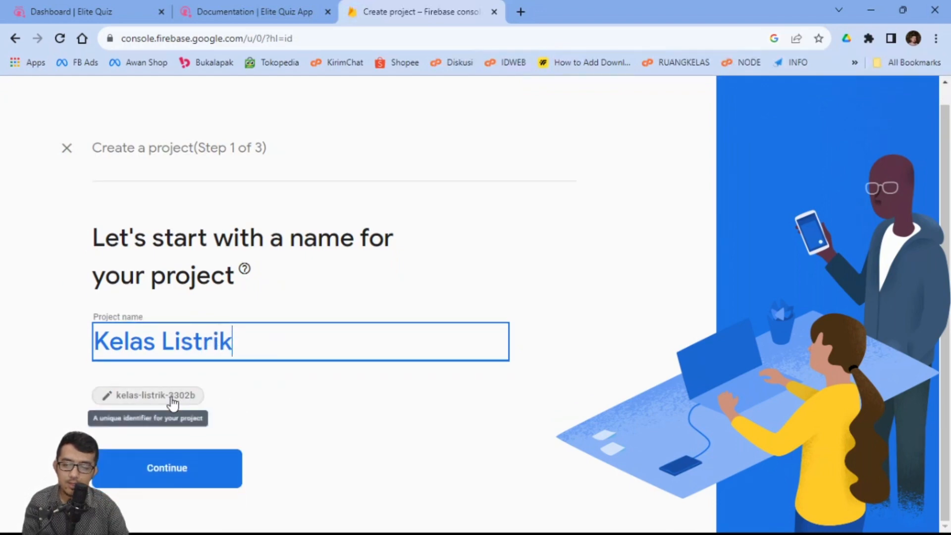
click(171, 401)
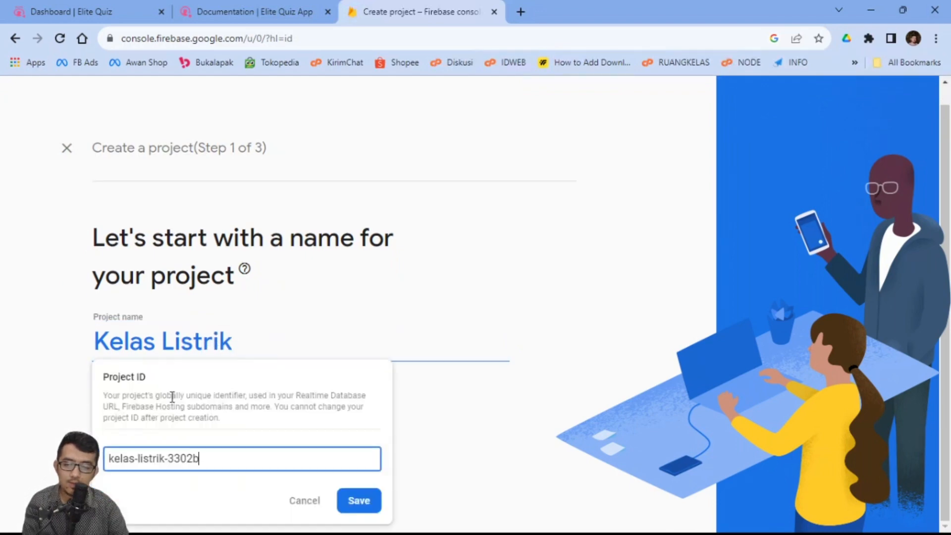
click(313, 508)
click(221, 476)
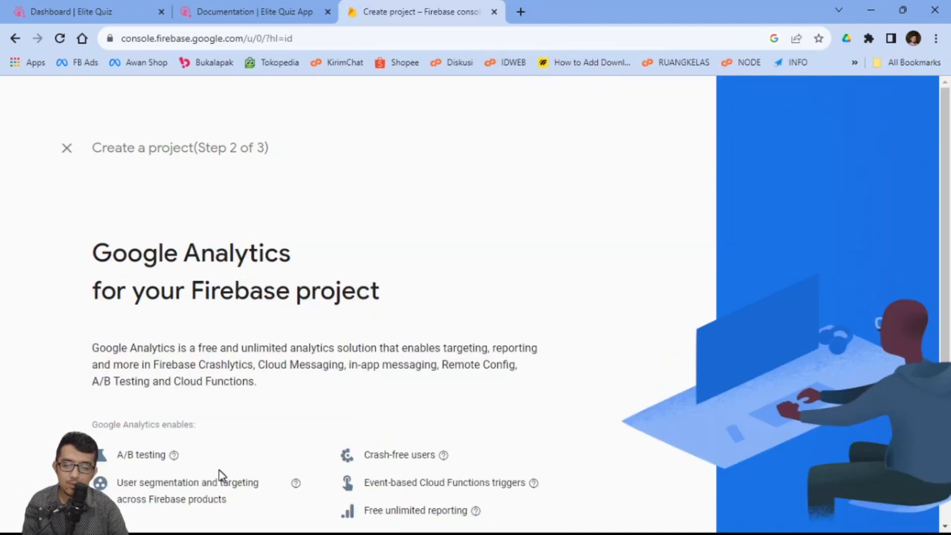
Step: Keep Google Analytics enabled for the project and create a new Analytics account named "Kelas Listrik"
scroll(221, 476, down, 5)
click(503, 468)
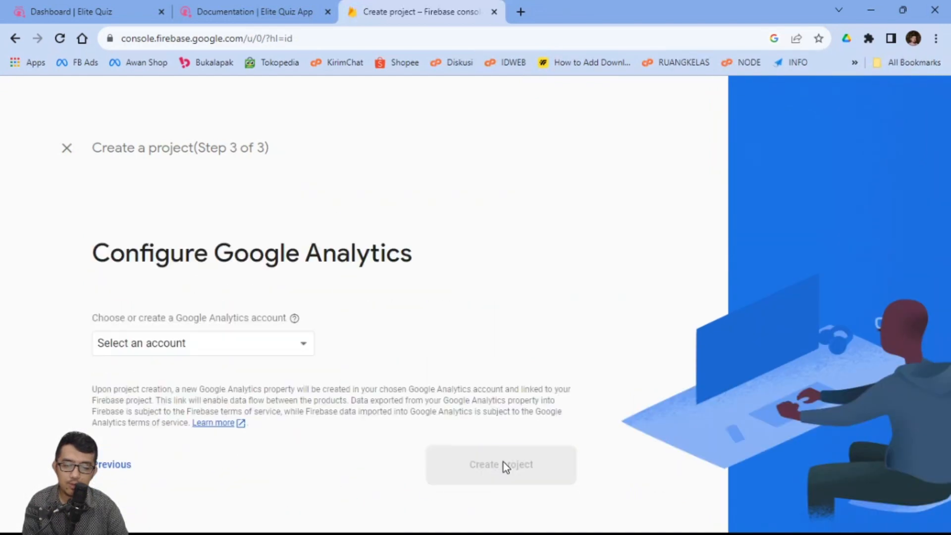
click(212, 350)
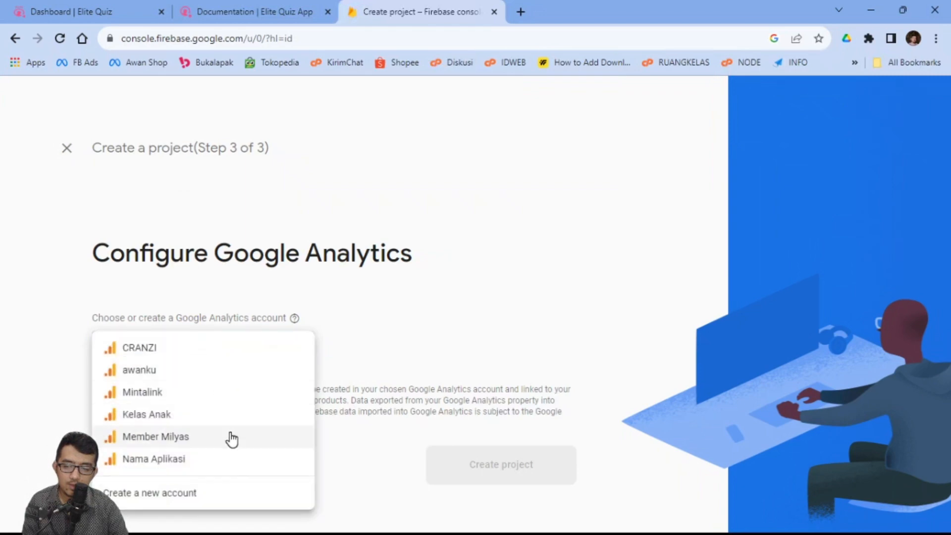
click(193, 493)
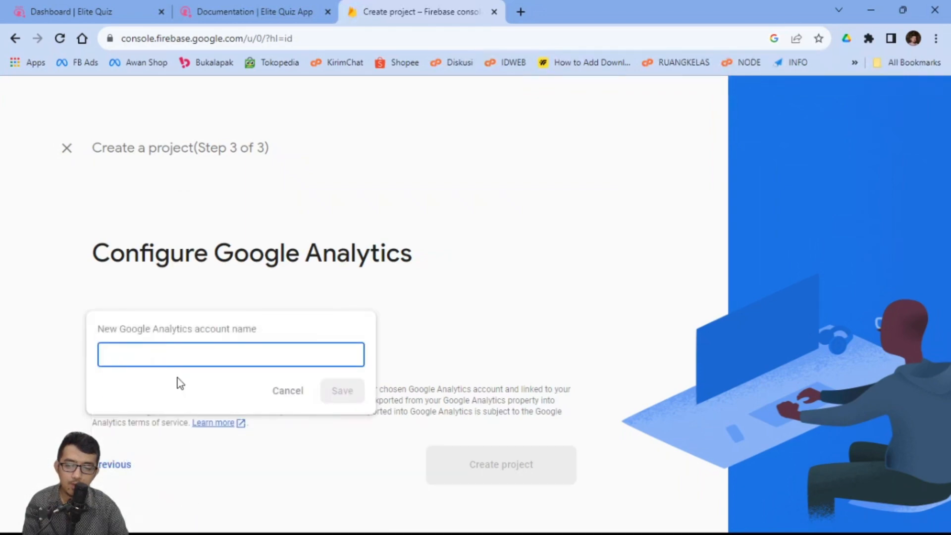
text(Keal)
key(BackSpace)
key(BackSpace)
text(las)
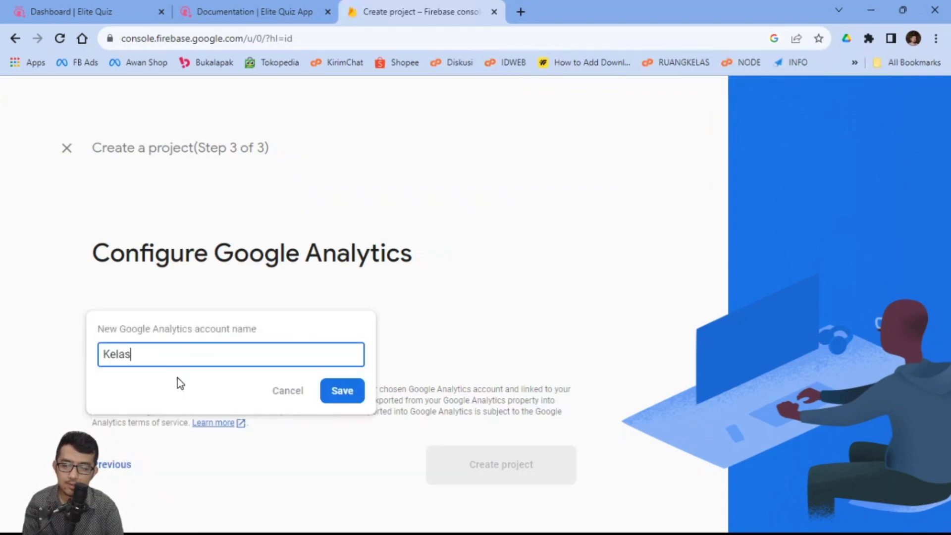
text( Listrik)
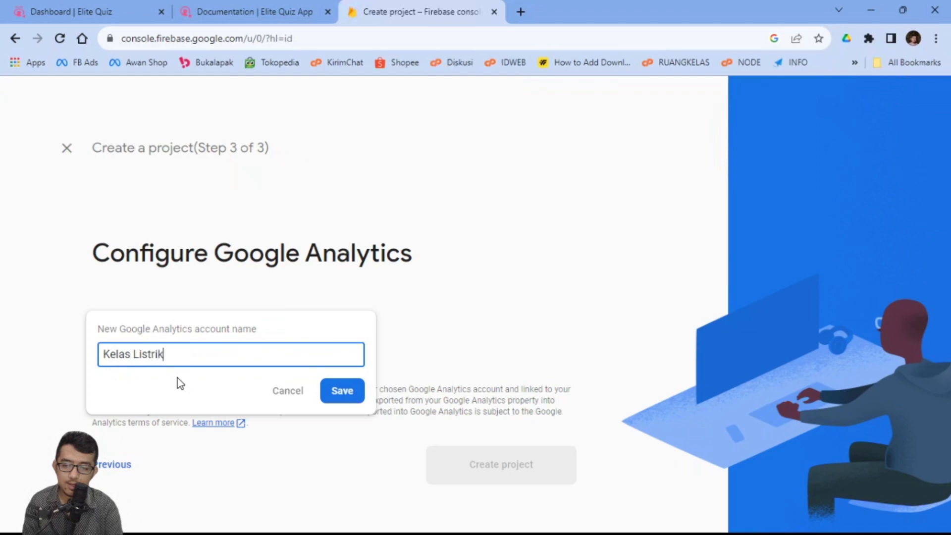
click(331, 390)
Step: Create the Firebase project with Indonesia as the Analytics location and the Google Analytics terms accepted, and continue to its overview
click(266, 420)
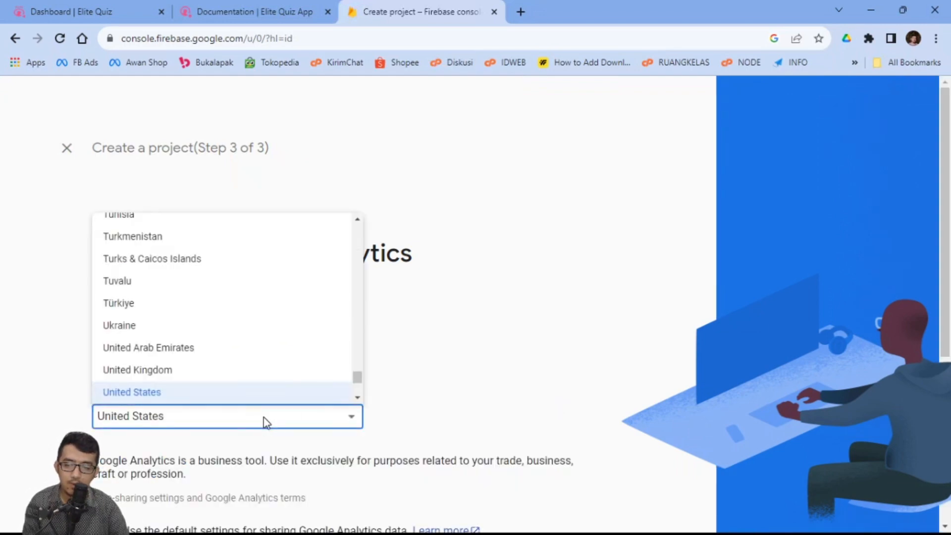
text(indo)
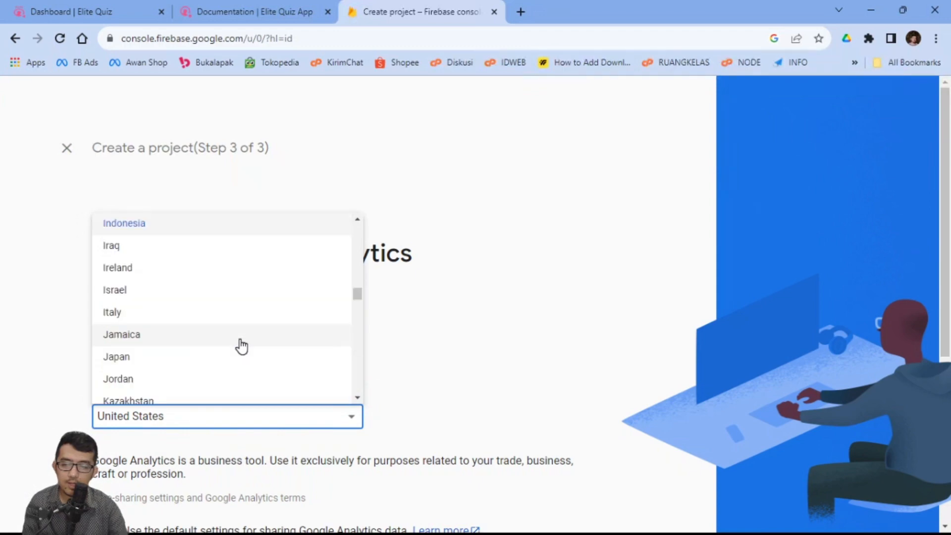
click(215, 224)
scroll(243, 402, down, 4)
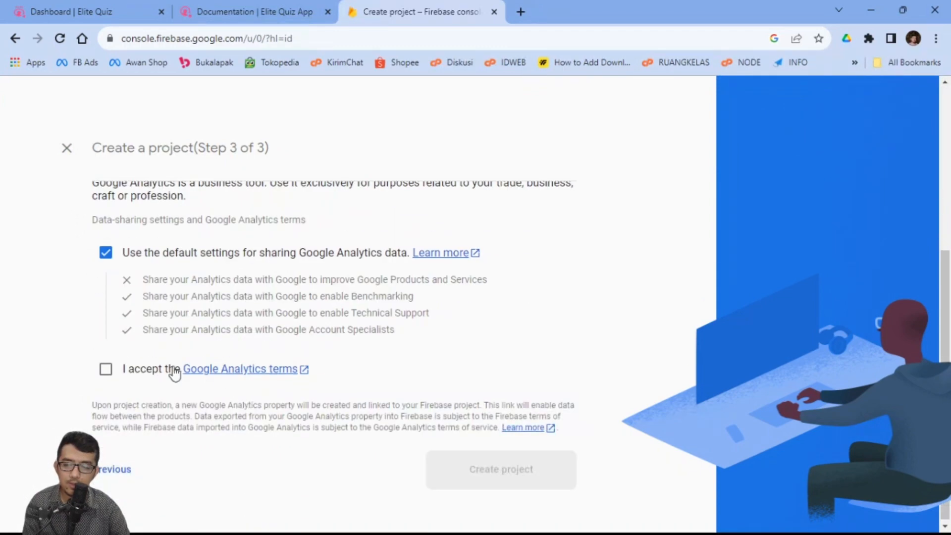
click(105, 369)
click(483, 479)
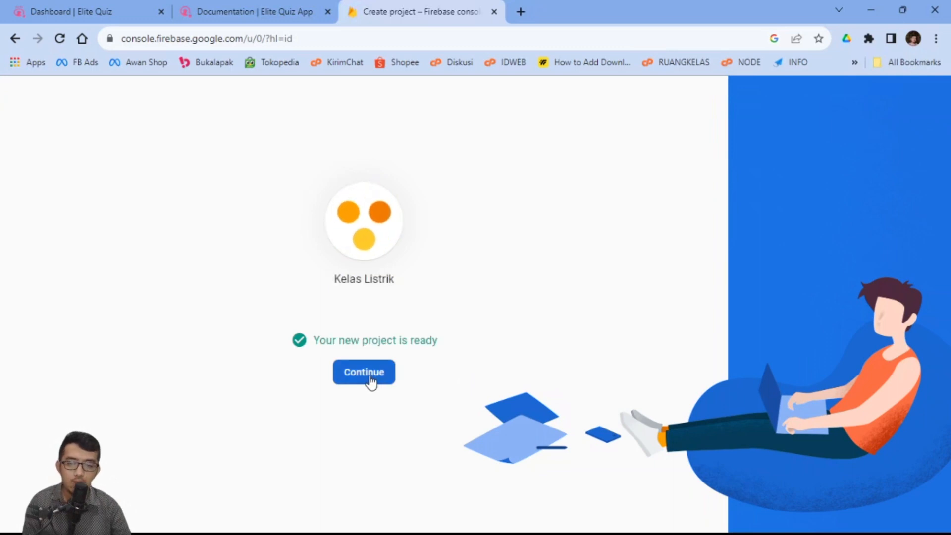
click(371, 380)
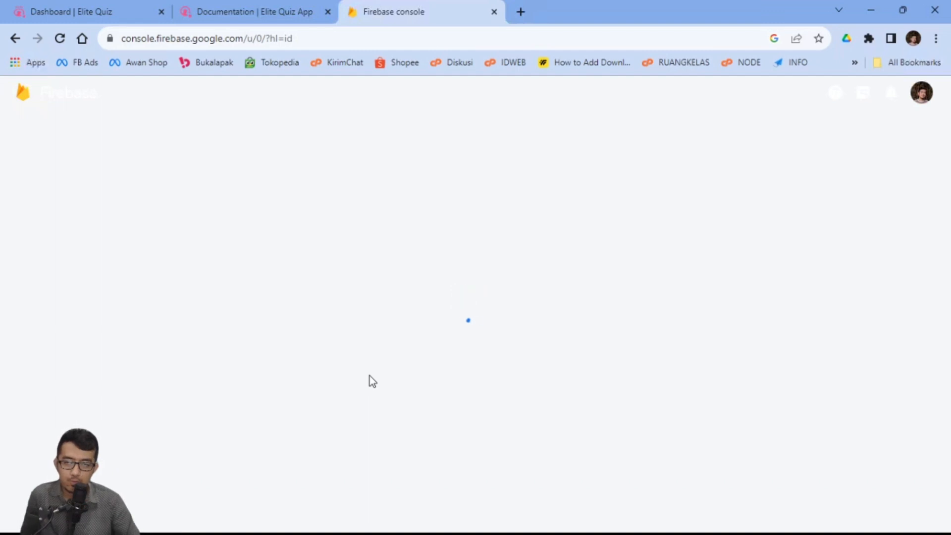
Step: Return to the Elite Quiz documentation and read step 2 on connecting the Android application to the Firebase project
click(223, 3)
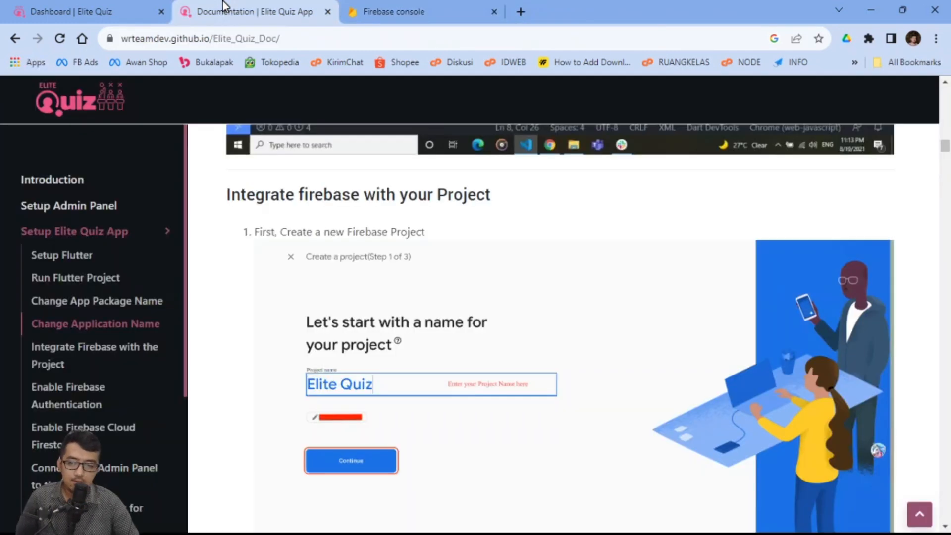
scroll(461, 347, down, 12)
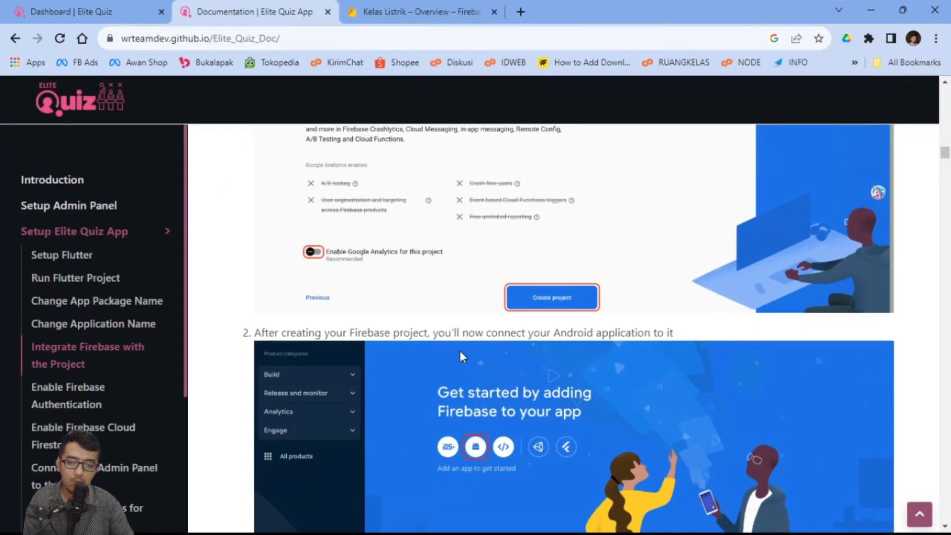
Step: Read documentation steps 2 and 3 on connecting the Android app, and start adding an Android app to the Kelas Listrik Firebase project
scroll(460, 351, down, 5)
scroll(460, 352, up, 4)
scroll(460, 351, down, 4)
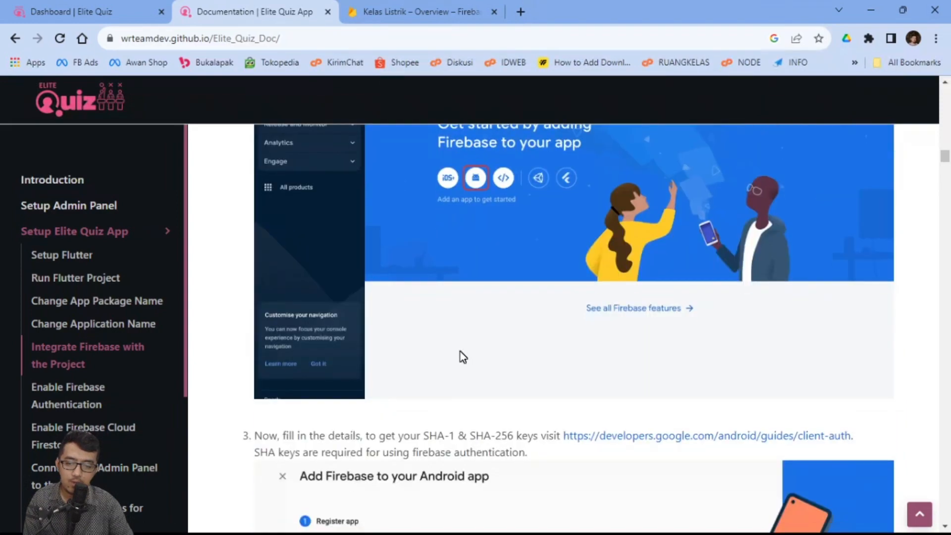
scroll(461, 352, down, 8)
scroll(460, 351, up, 11)
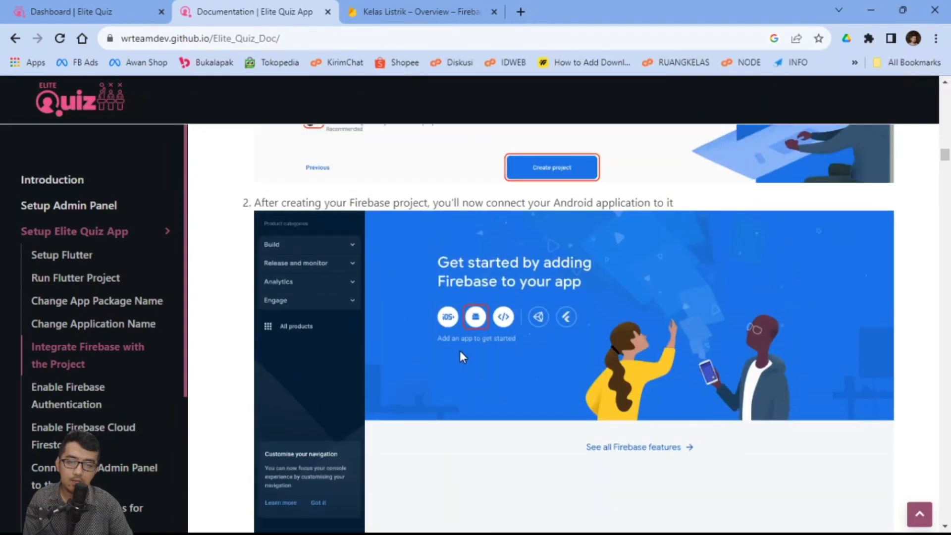
scroll(479, 322, down, 5)
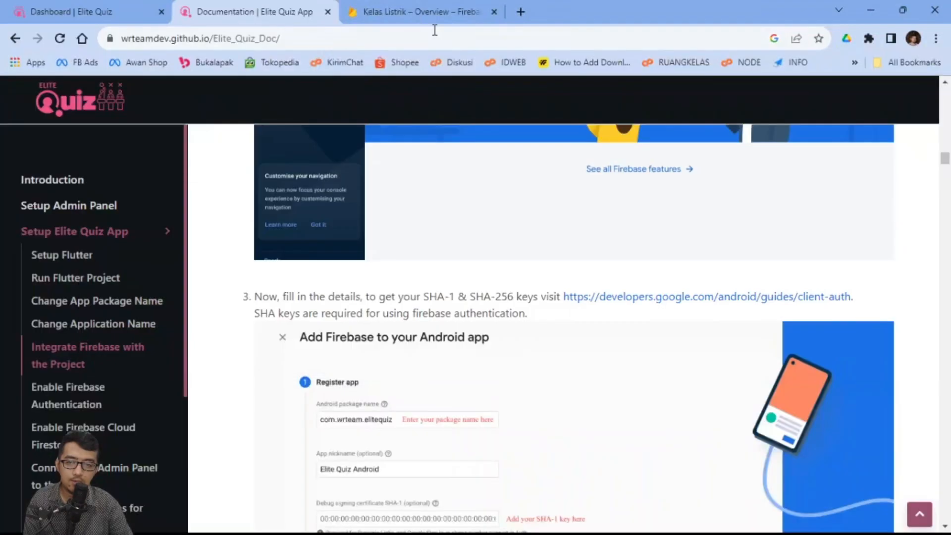
click(418, 10)
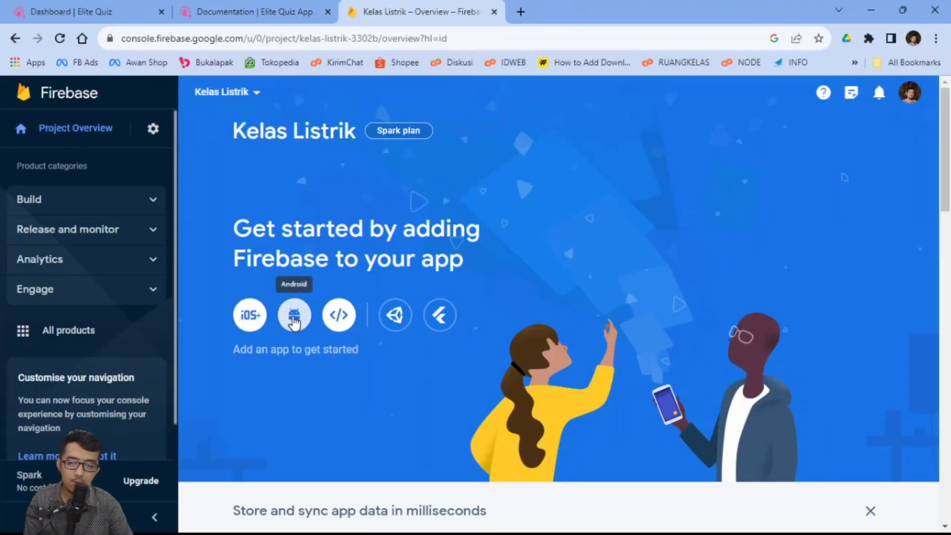
click(293, 318)
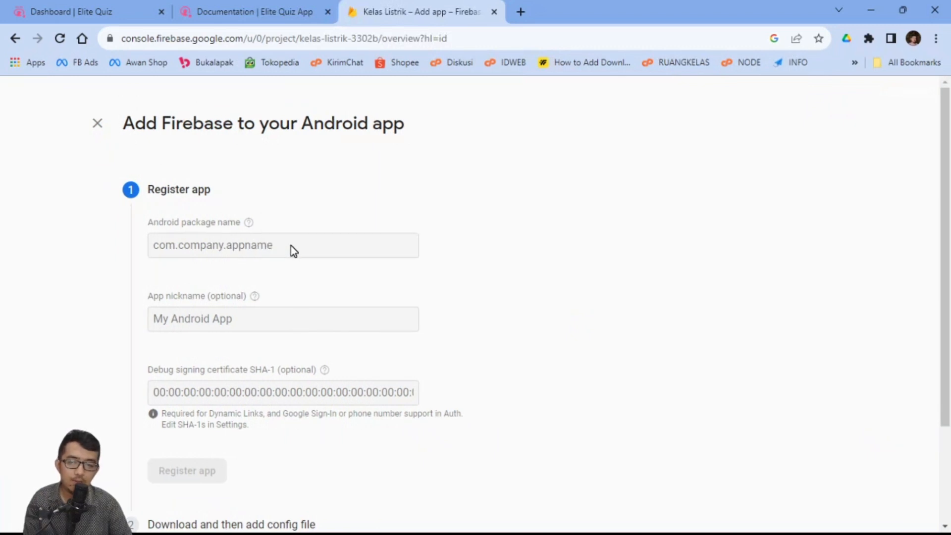
Step: Register the Android app with package name com.milyas.listrik and nickname "Kelas Listrik", leaving the SHA-1 certificate blank
click(214, 245)
text(c)
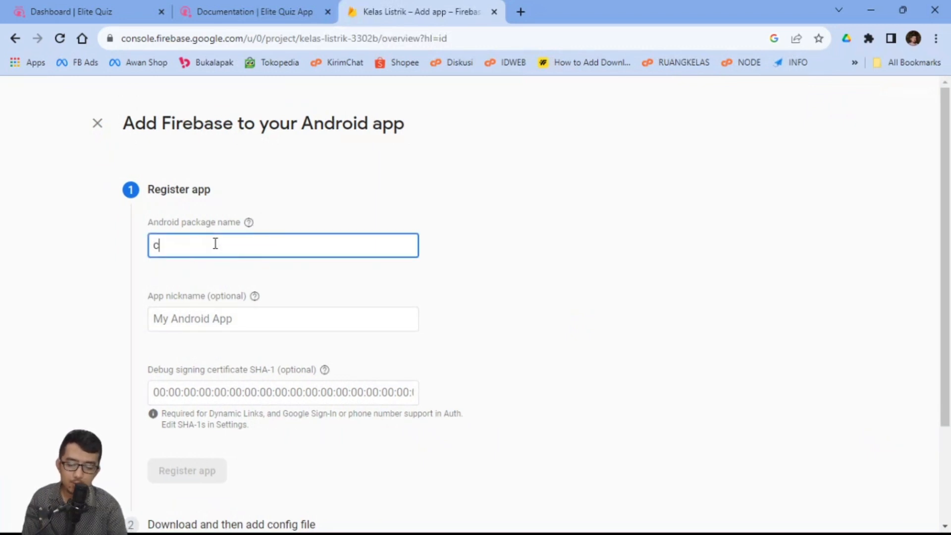
text(om.milyas)
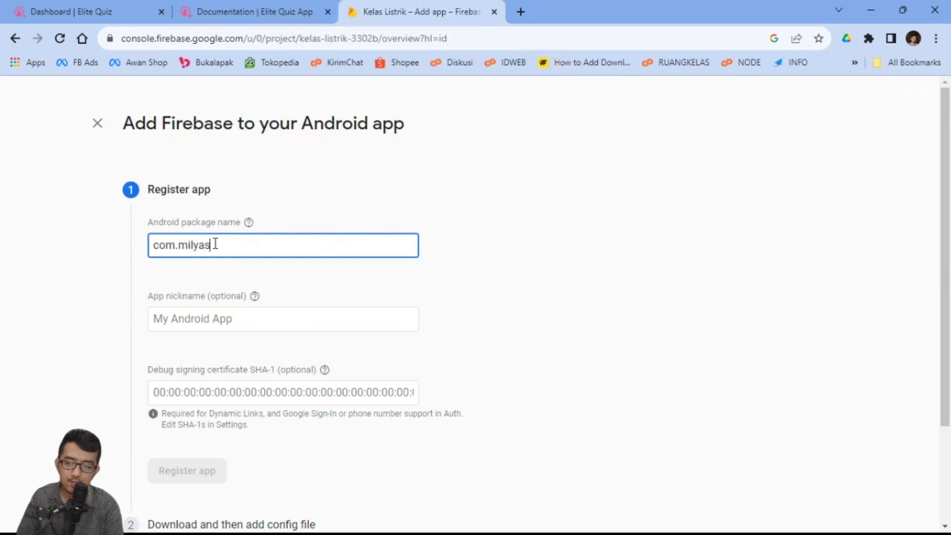
text(listrik)
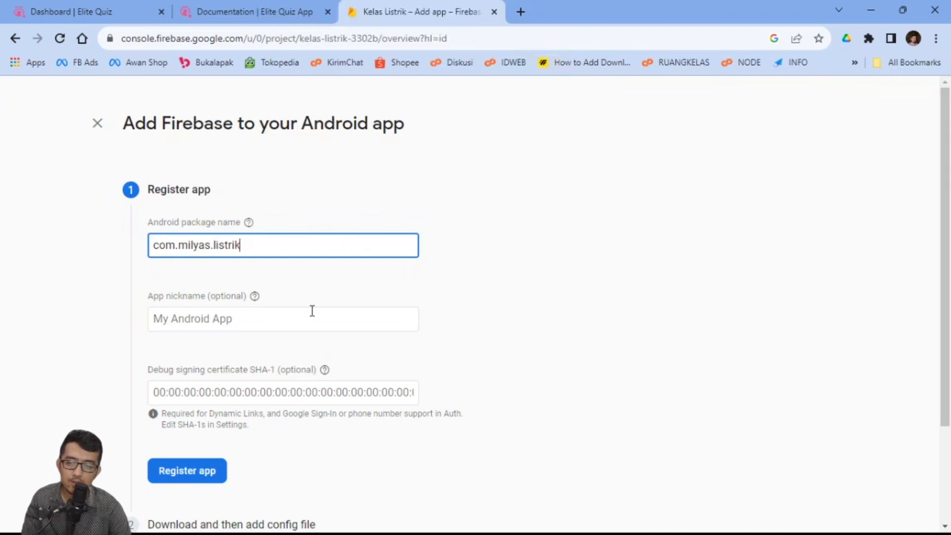
click(301, 321)
text(Kelas Listrik)
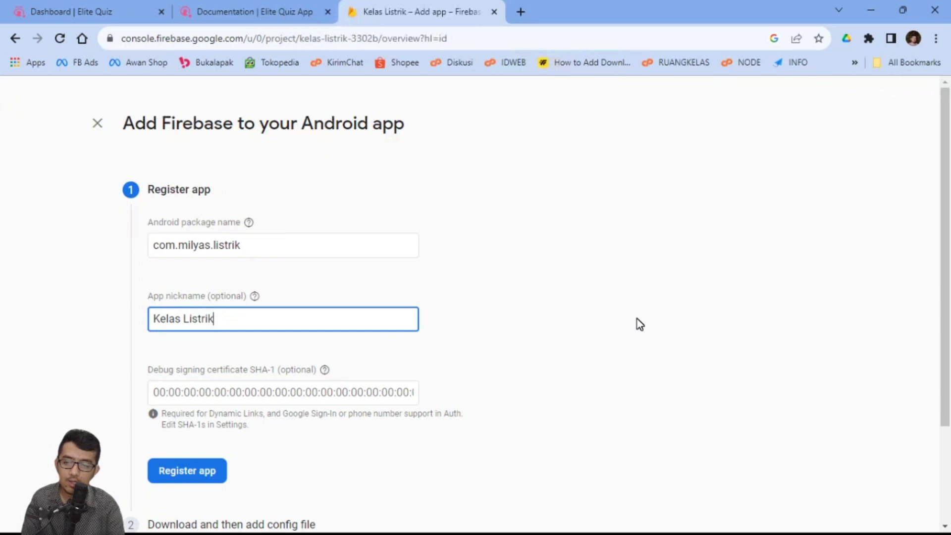
click(640, 325)
scroll(640, 325, down, 3)
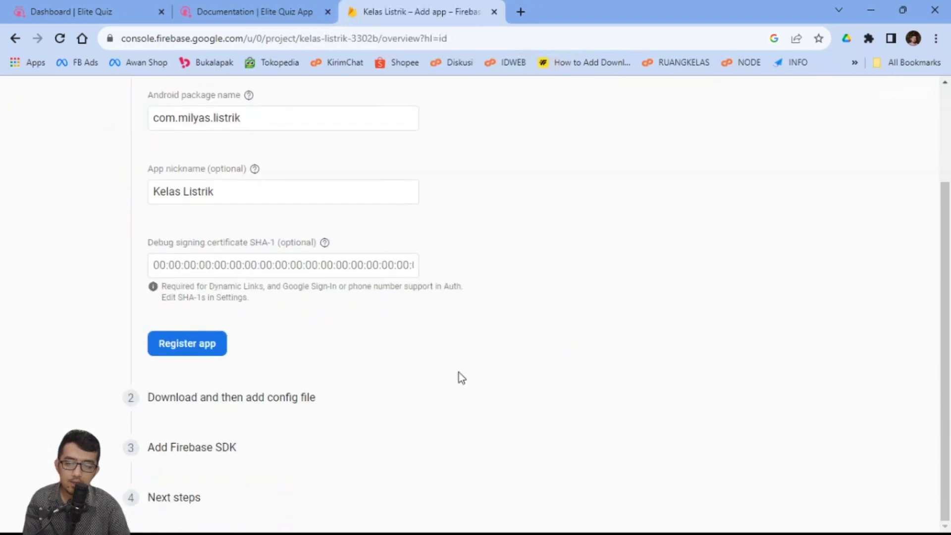
click(203, 354)
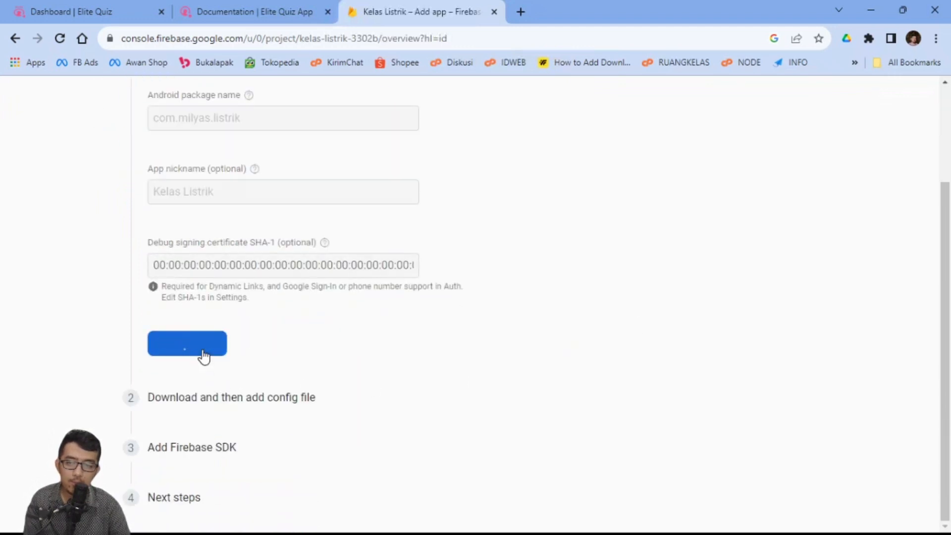
Step: Download google-services.json and complete the remaining Android setup stages, returning to the Firebase project overview
scroll(389, 354, up, 2)
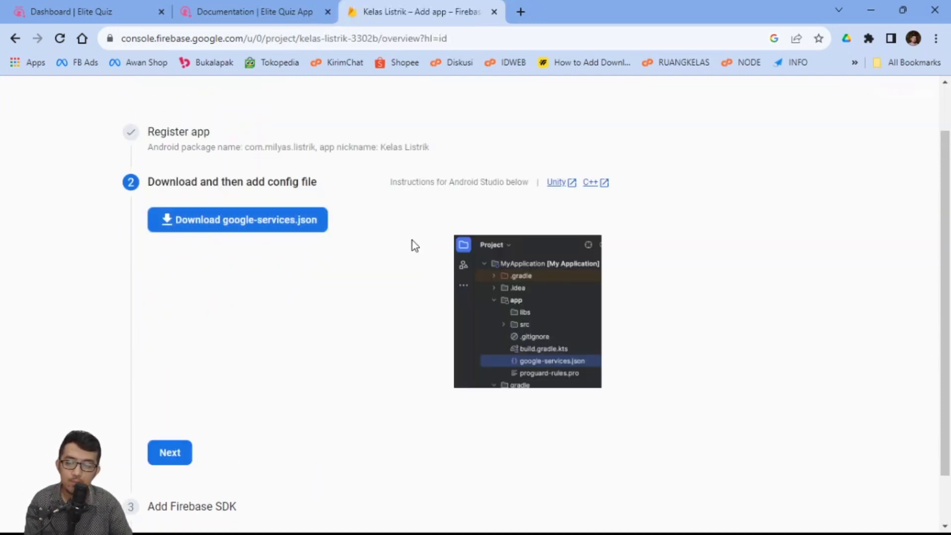
click(272, 227)
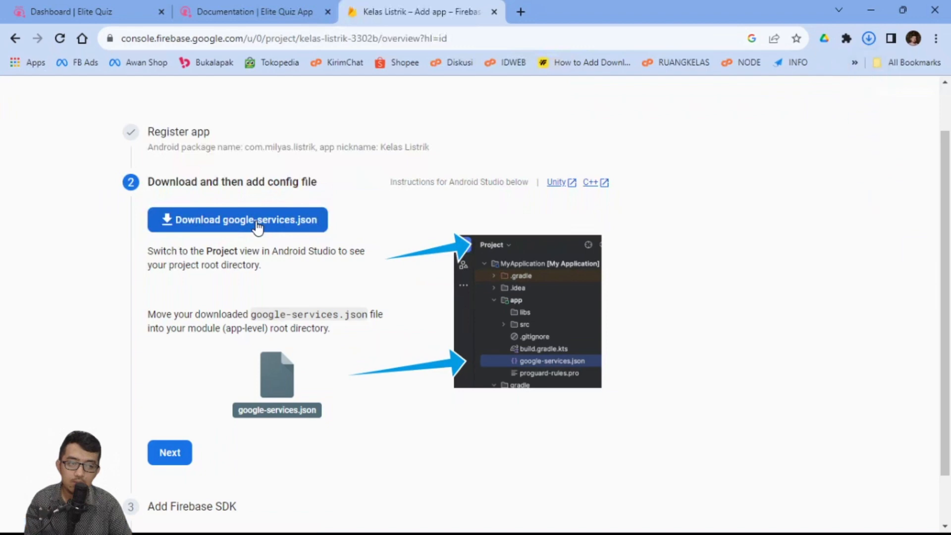
click(183, 451)
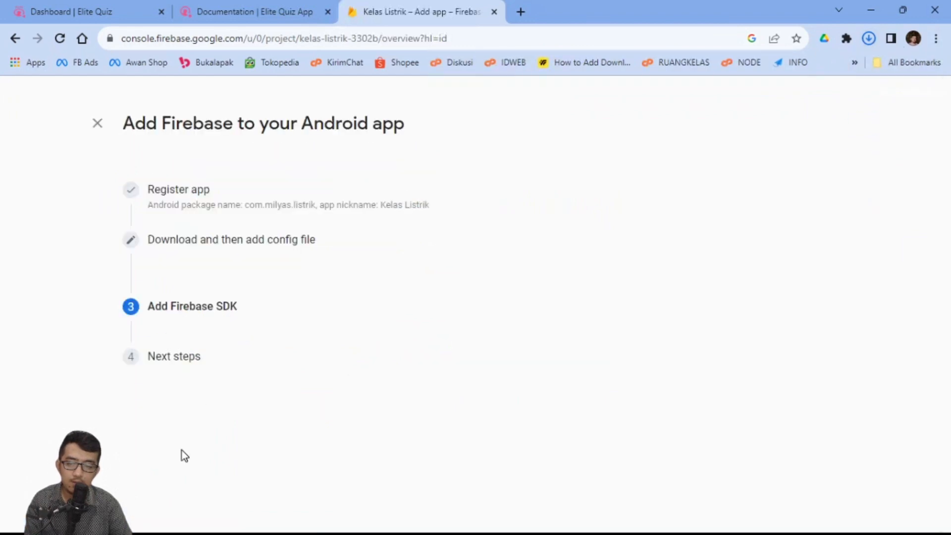
scroll(189, 448, down, 5)
scroll(193, 445, down, 6)
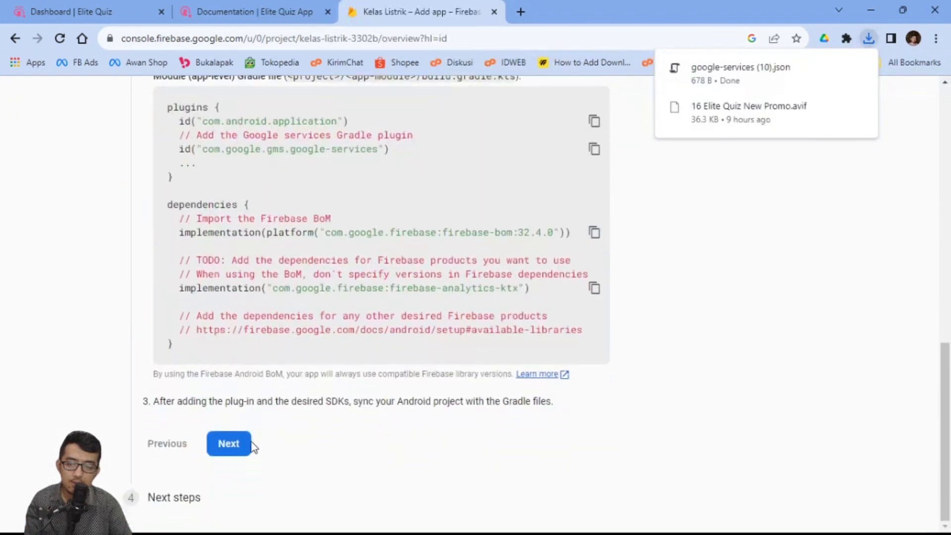
click(226, 444)
click(272, 503)
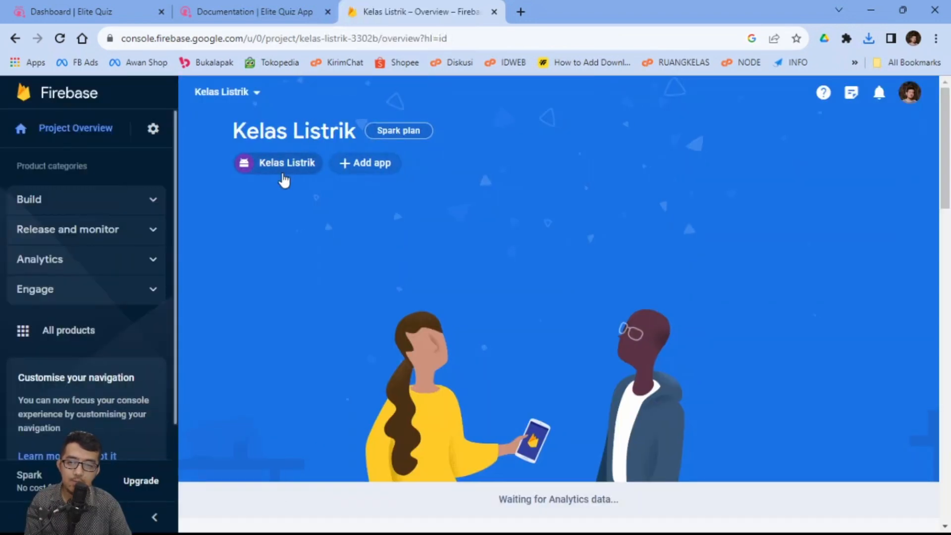
Step: Review the documentation up to the iOS section, and start adding an Apple app to the Kelas Listrik Firebase project
click(260, 19)
scroll(483, 359, down, 10)
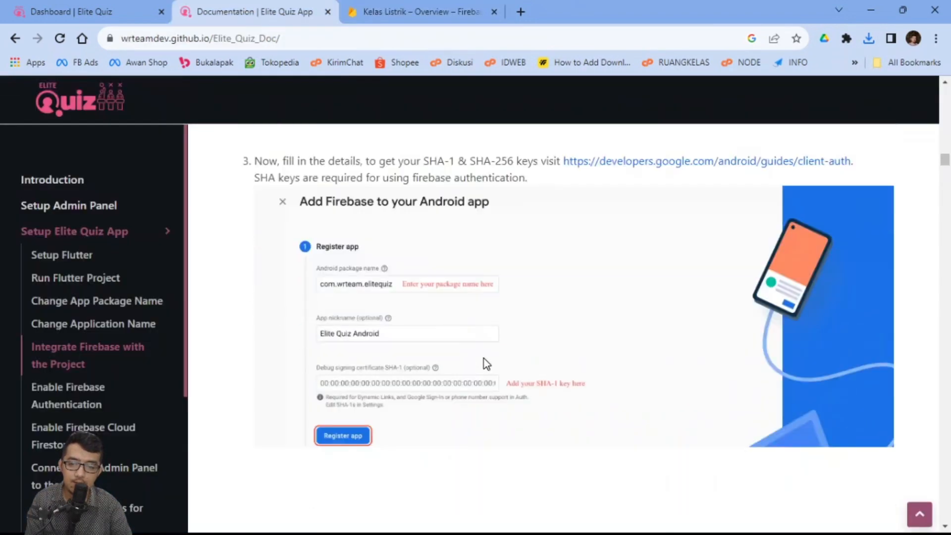
scroll(483, 363, down, 20)
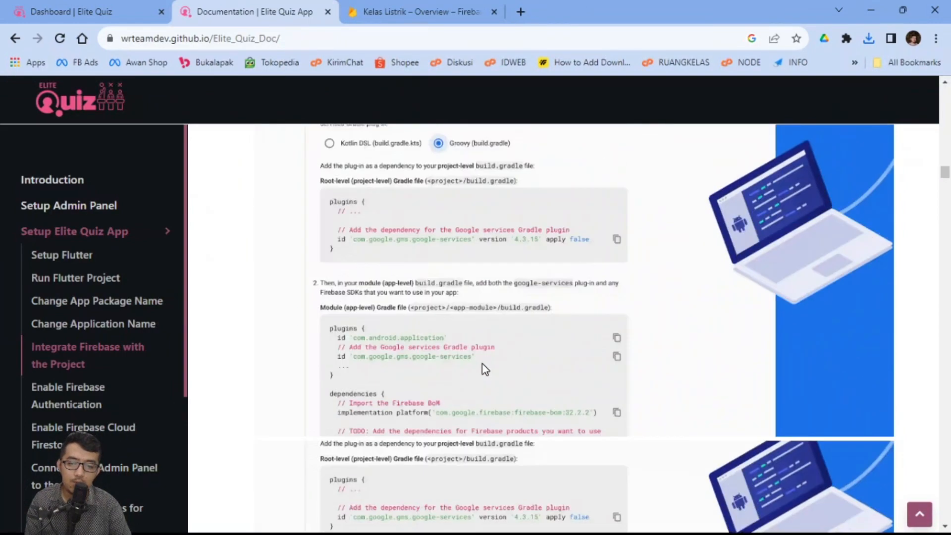
scroll(483, 371, down, 10)
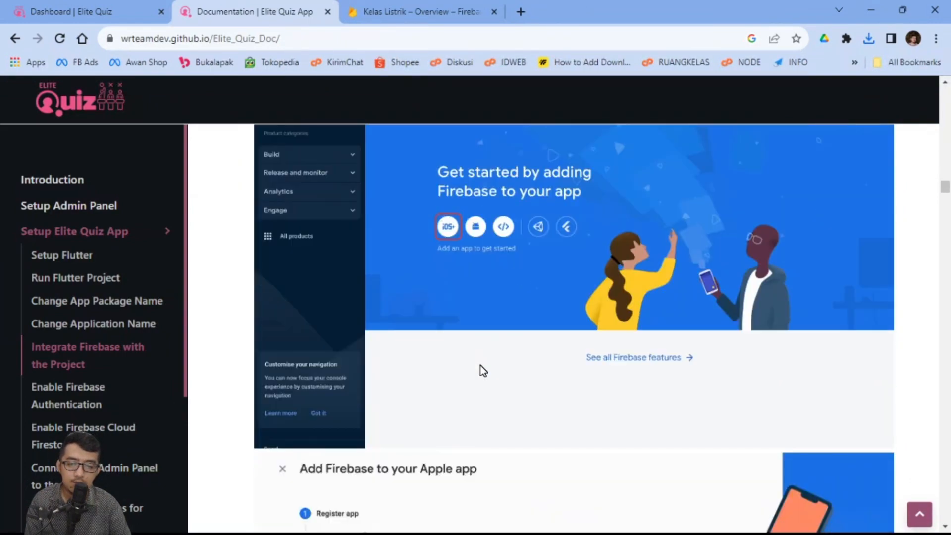
scroll(480, 365, up, 4)
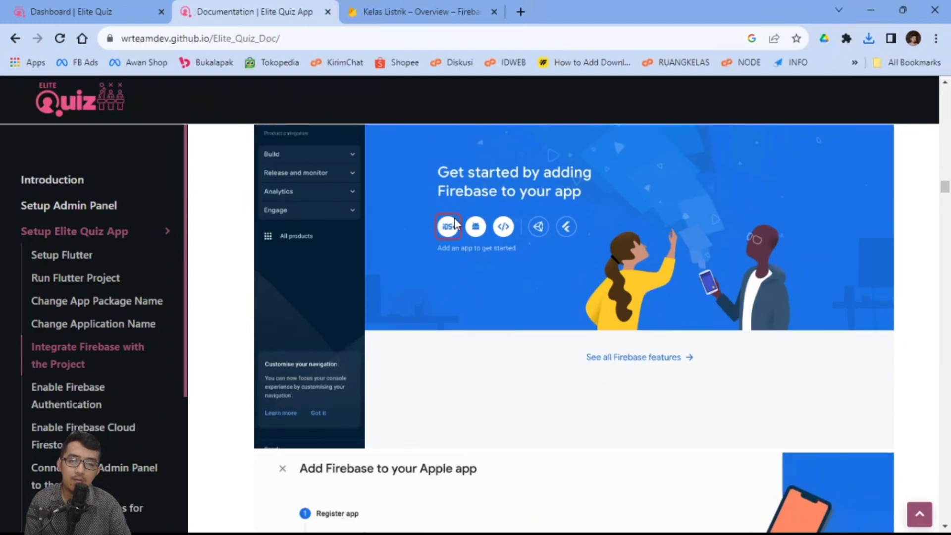
click(411, 11)
click(353, 169)
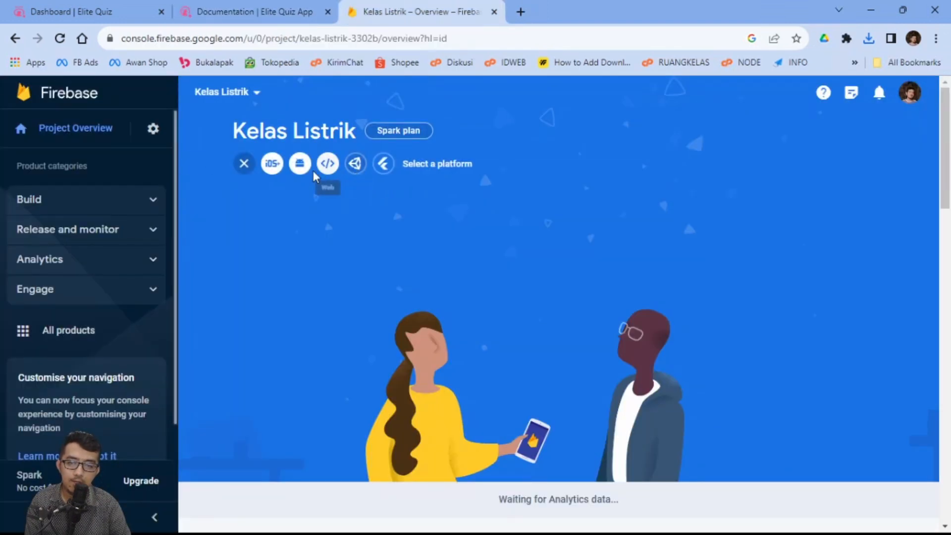
click(273, 164)
Step: Register the Apple app with bundle ID com.milyas.listrik and nickname "Kelas Listrik", leaving the App Store ID blank
click(263, 239)
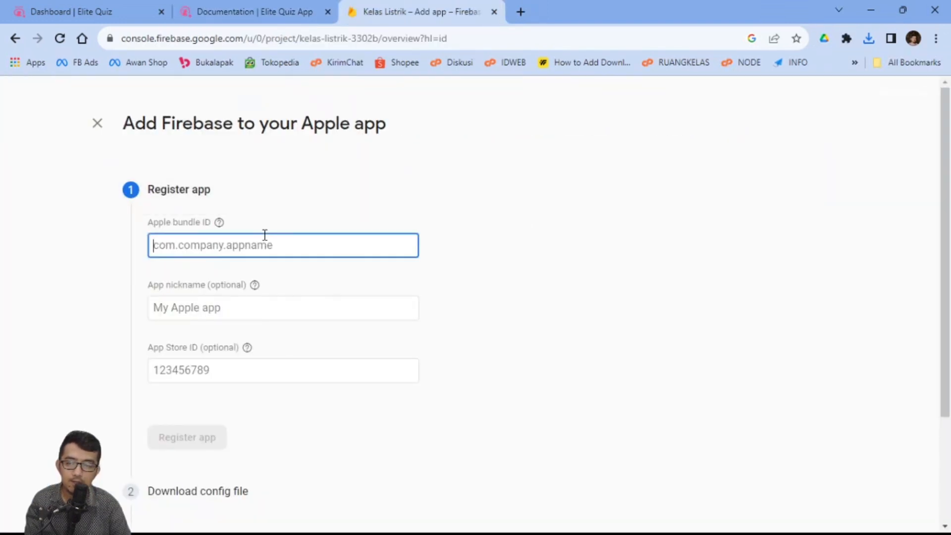
text(com.milyas.)
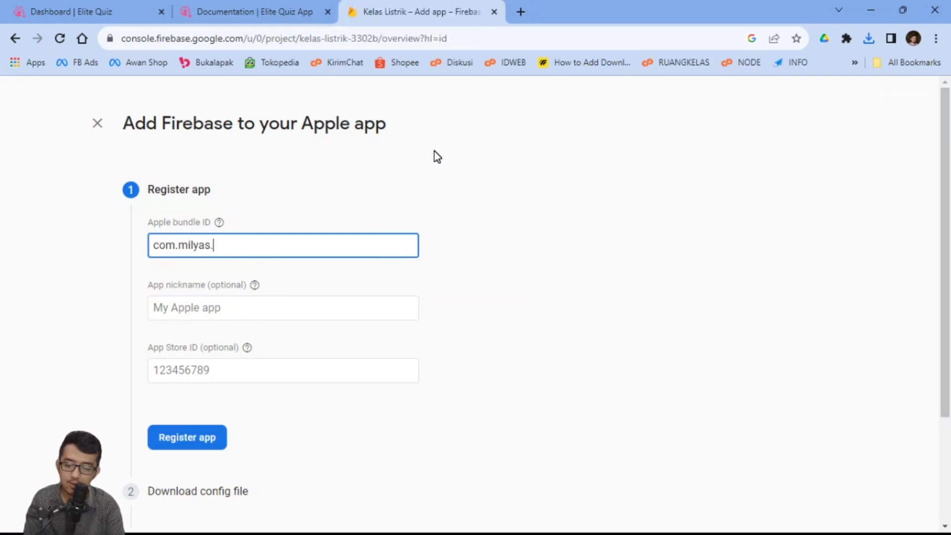
key(Tab)
key(Tab)
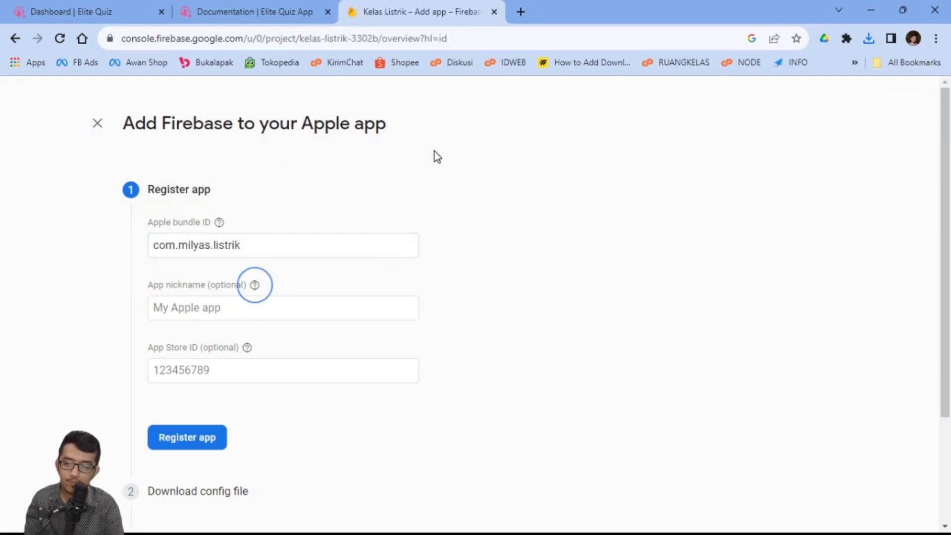
text(Kelas Listrik)
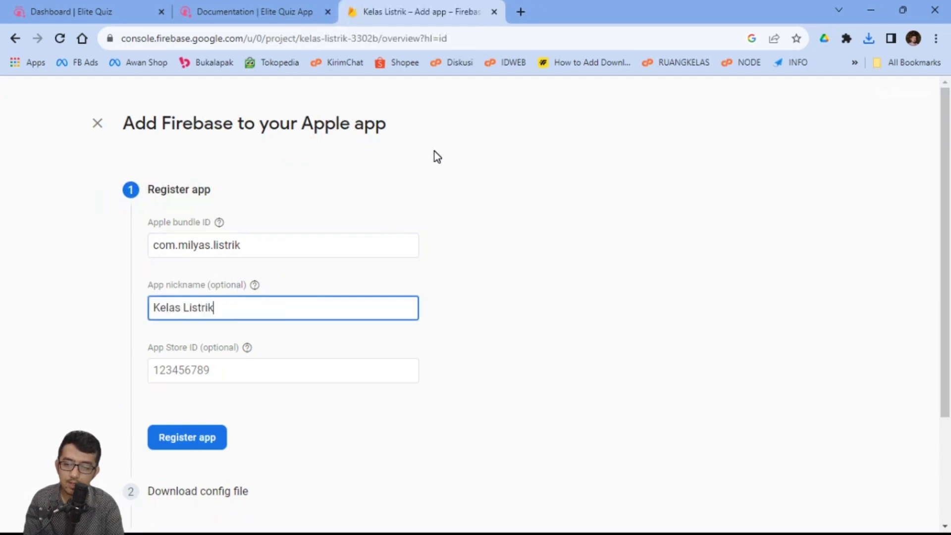
click(199, 447)
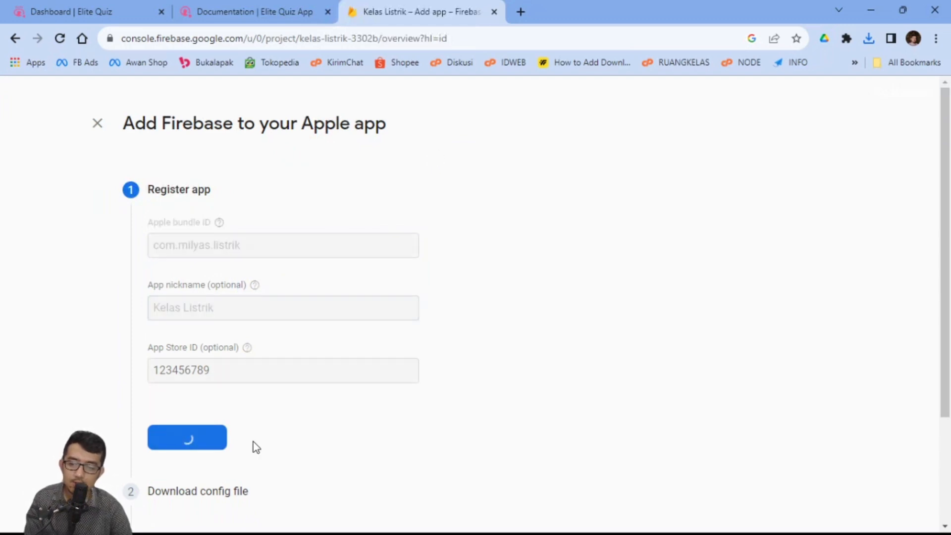
Step: Check the documentation's Apple app registration example, and download GoogleService-Info.plist from the Firebase setup
click(228, 7)
scroll(488, 370, down, 10)
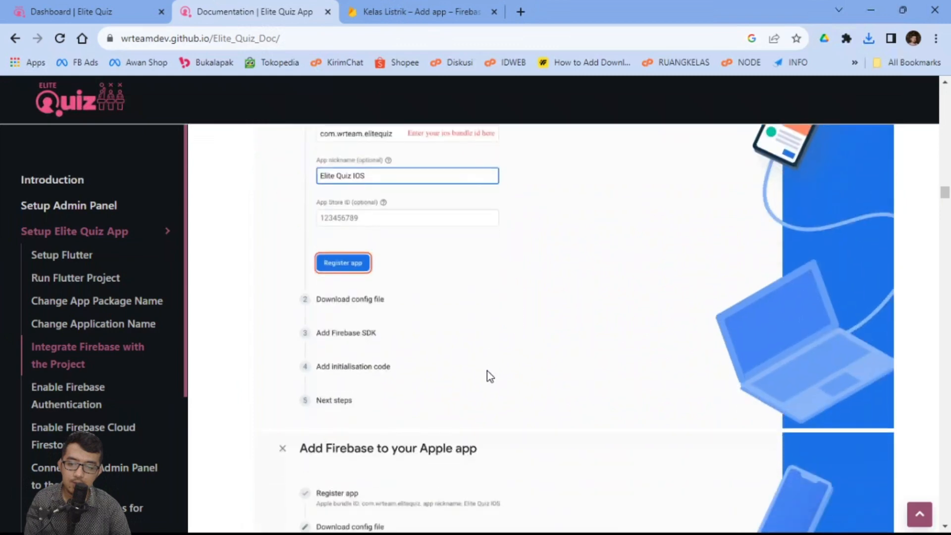
scroll(486, 367, down, 8)
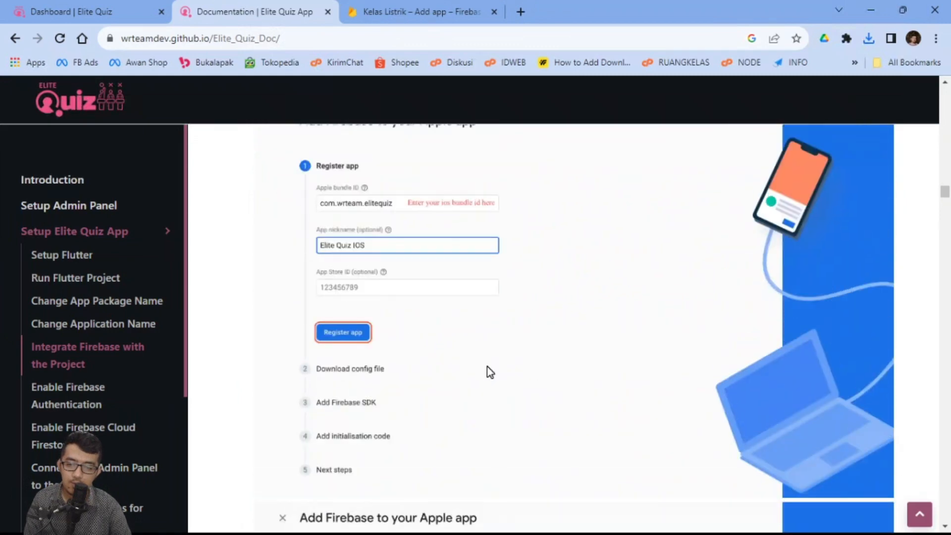
click(391, 12)
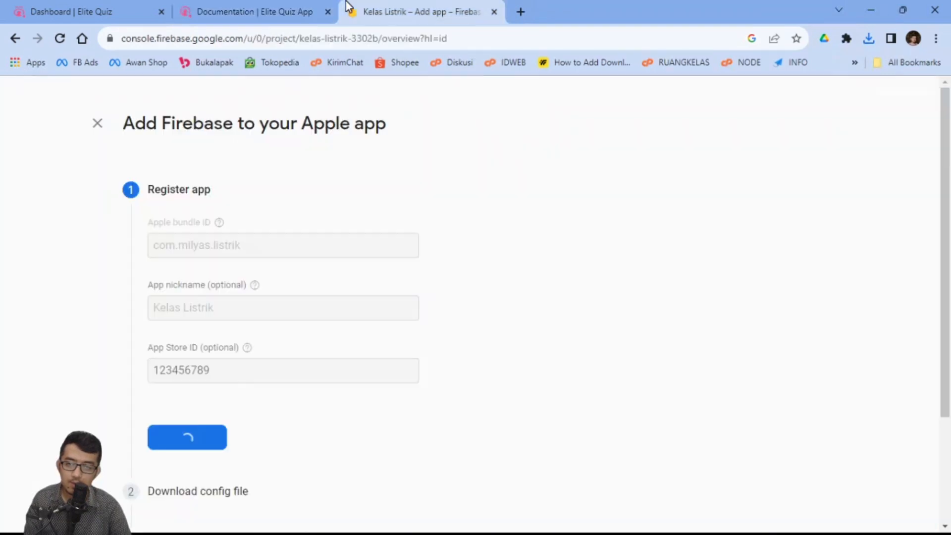
scroll(282, 396, down, 1)
scroll(281, 375, down, 1)
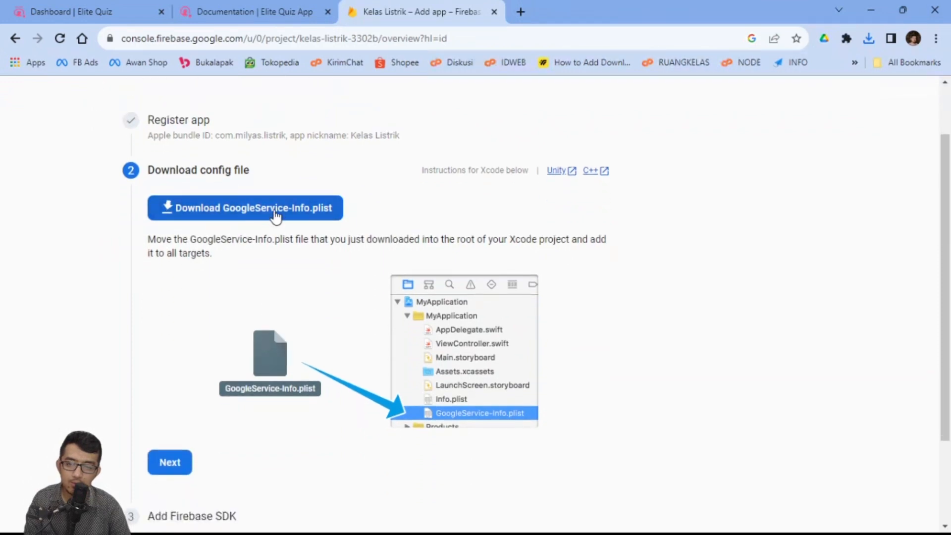
click(275, 212)
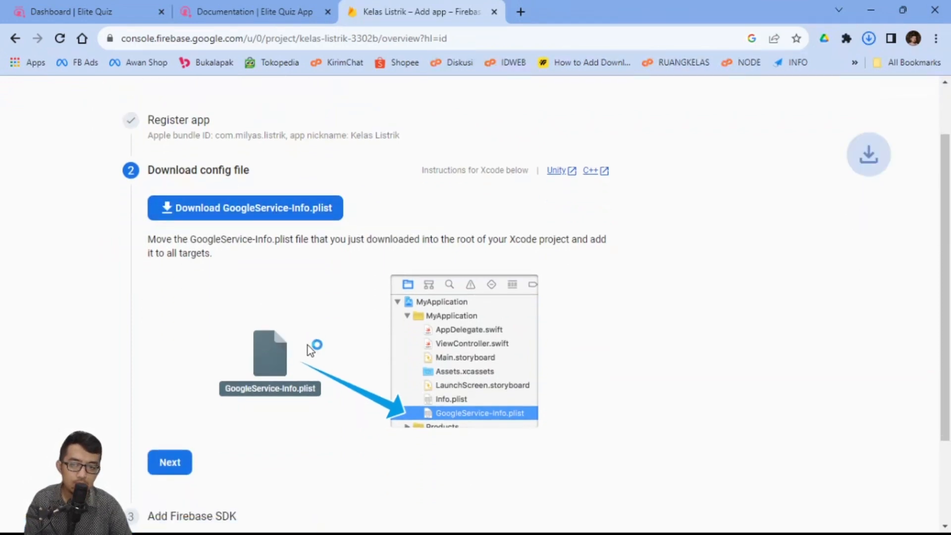
Step: Advance through the Apple app's Firebase SDK and initialisation code stages and continue to the project console
click(170, 462)
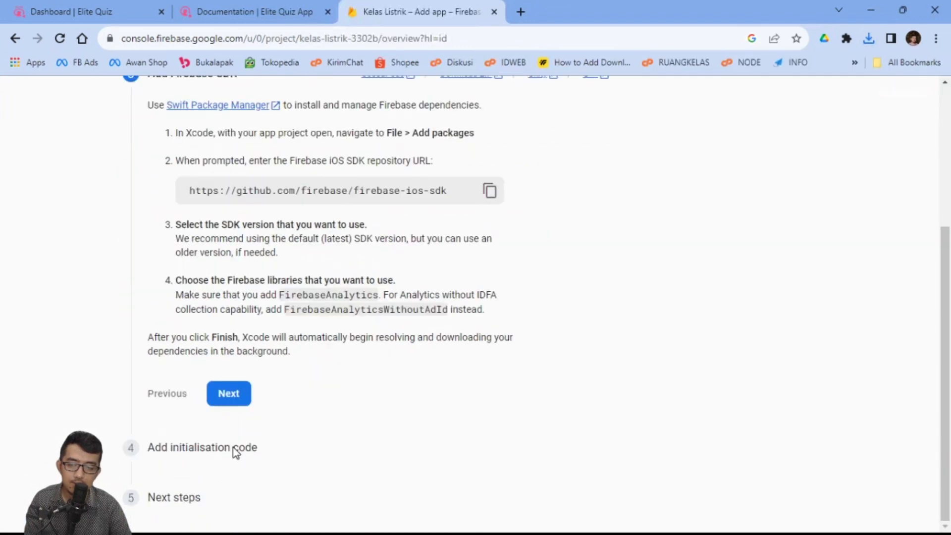
click(234, 393)
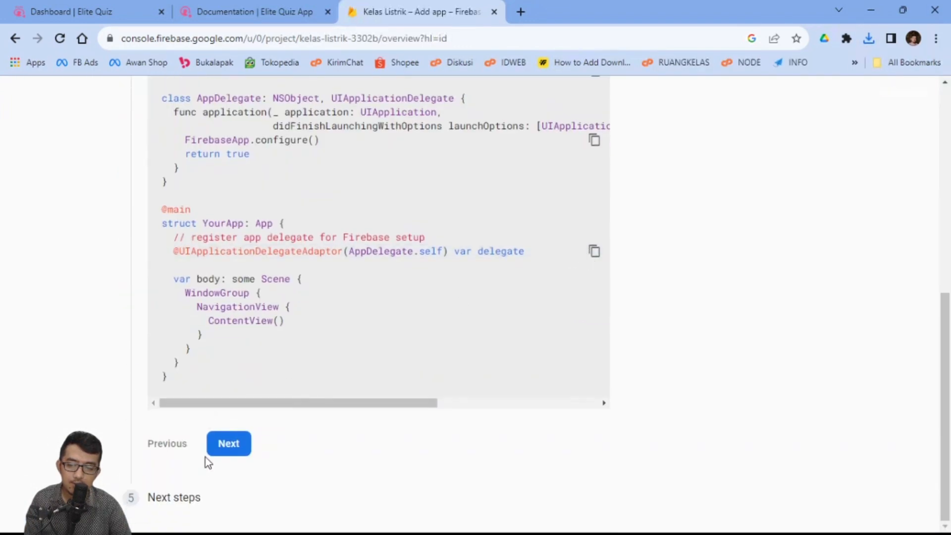
click(224, 448)
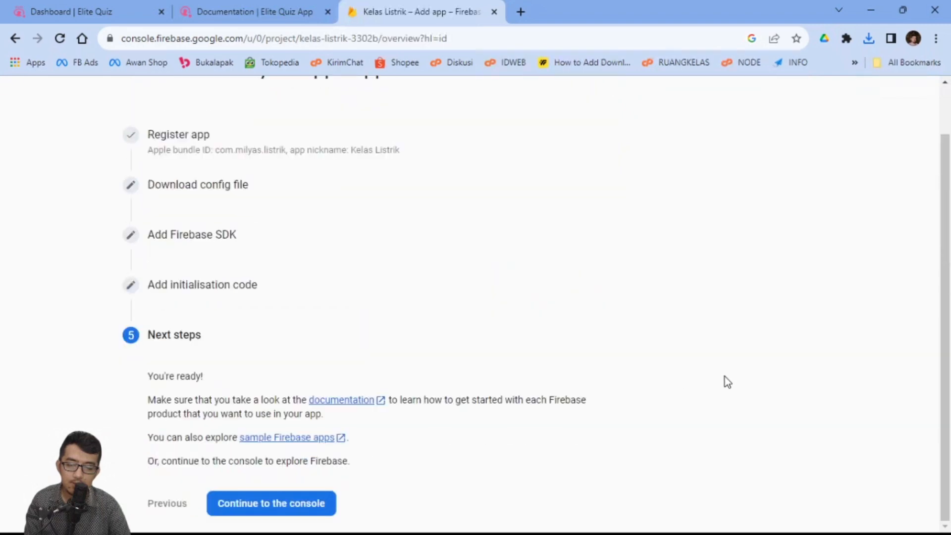
click(267, 510)
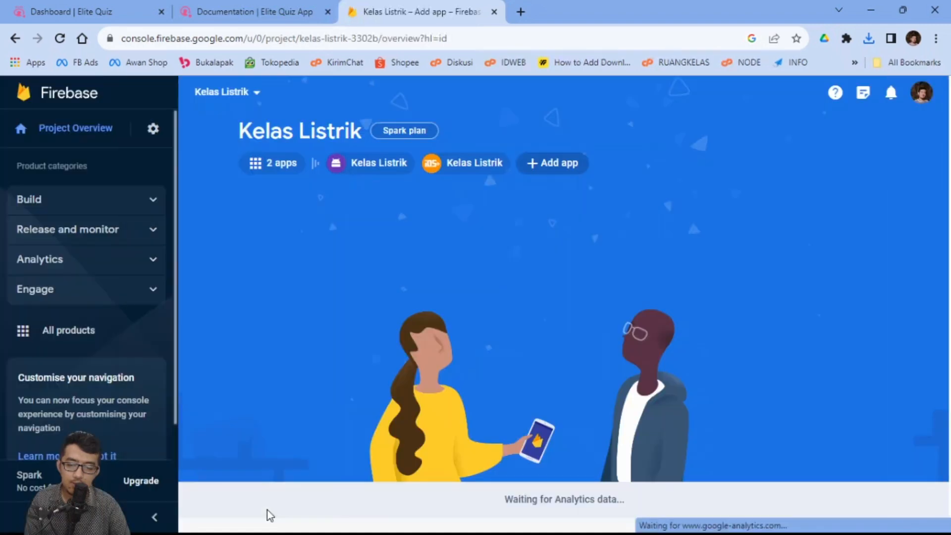
Step: Check the documentation's required sign-in methods, and get started with Authentication in the Kelas Listrik Firebase project
click(292, 5)
scroll(436, 387, down, 10)
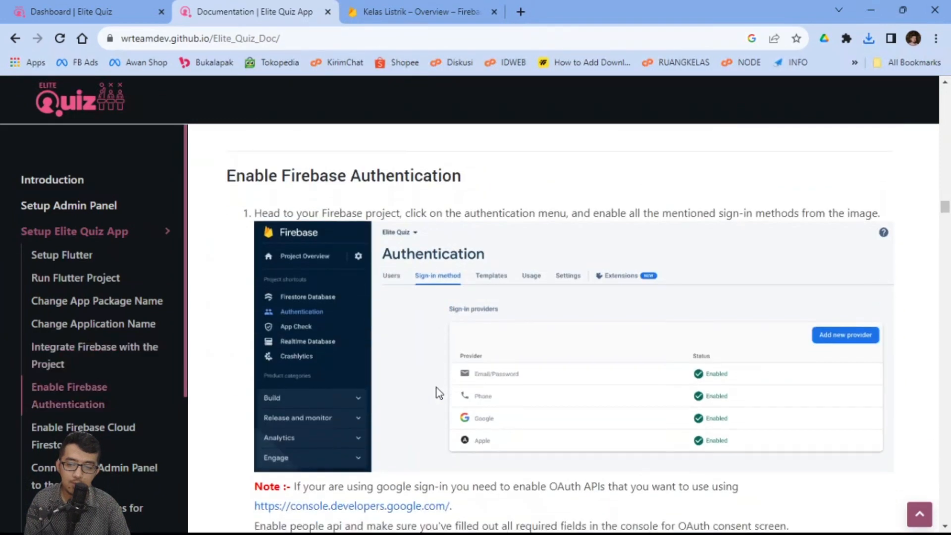
click(425, 7)
click(147, 207)
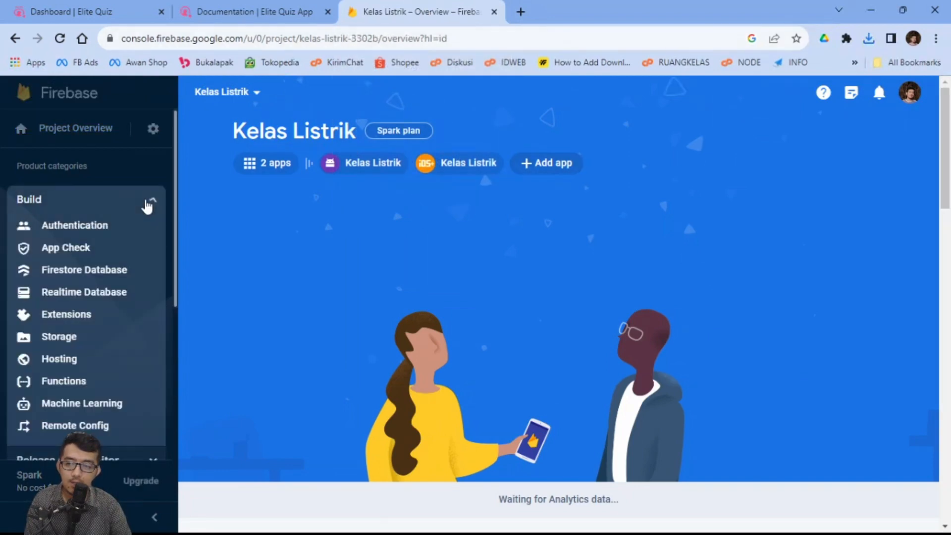
click(95, 227)
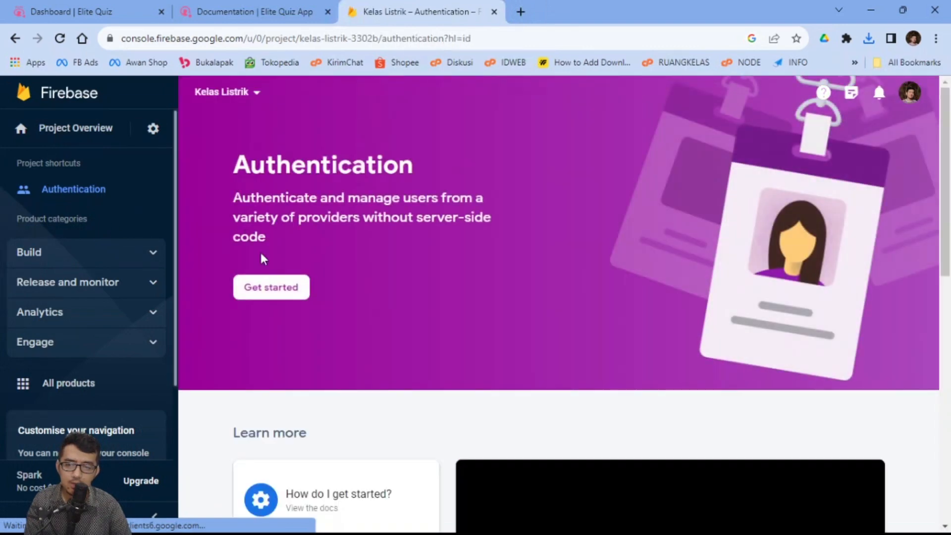
click(287, 297)
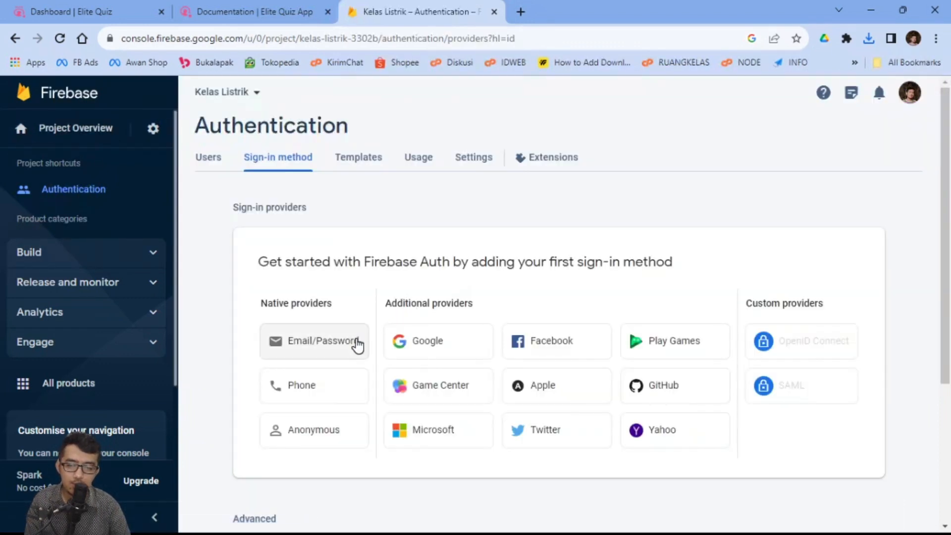
Step: Enable the Email/Password sign-in provider with email link sign-in left off, and save it
click(356, 342)
click(692, 296)
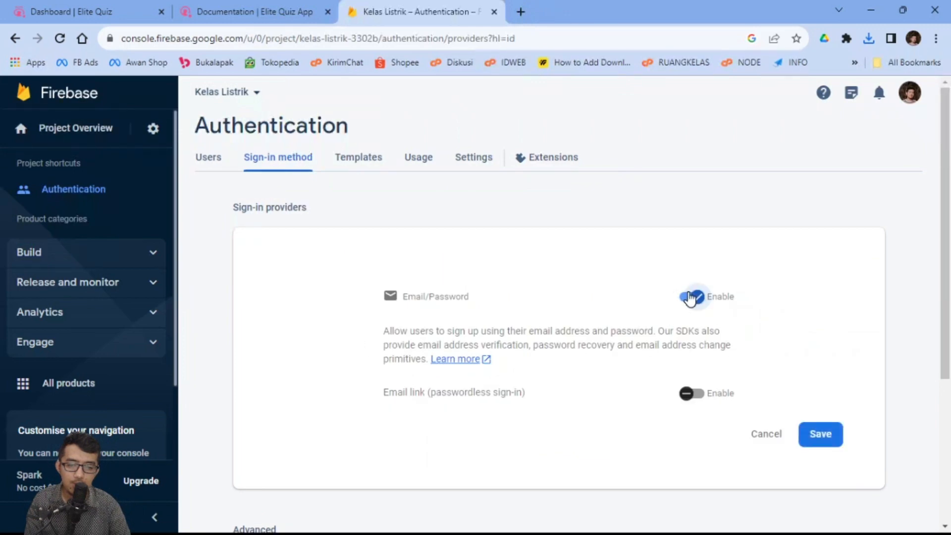
click(816, 438)
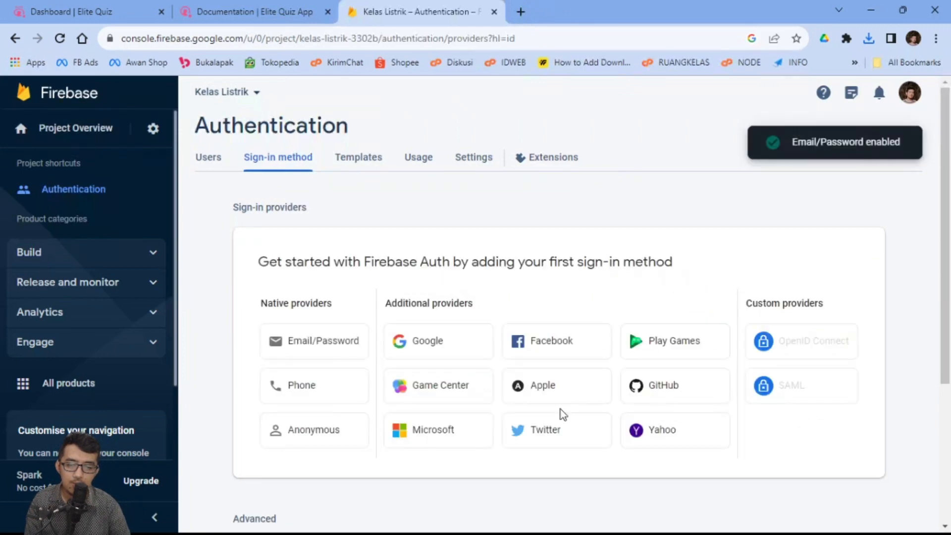
Step: Add Phone as a new sign-in provider, enable it and save
click(829, 248)
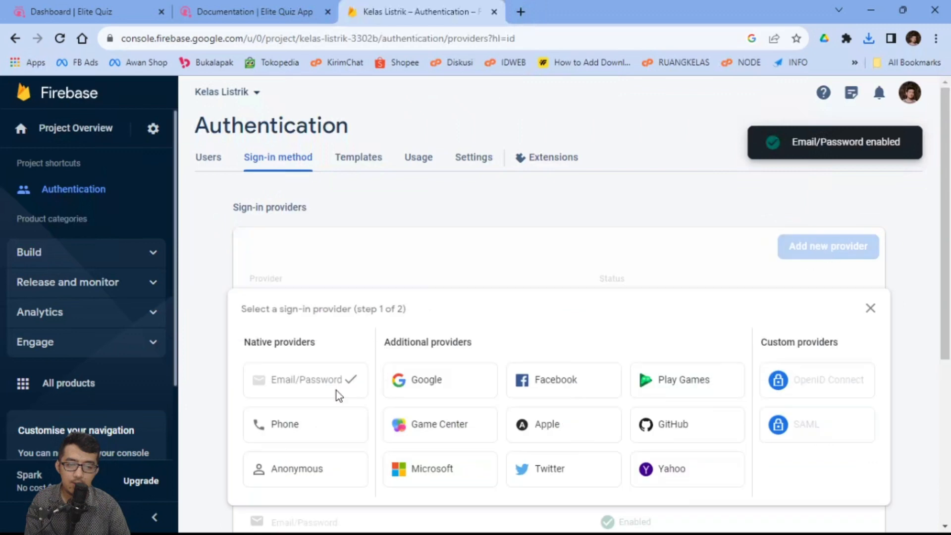
click(313, 426)
click(717, 362)
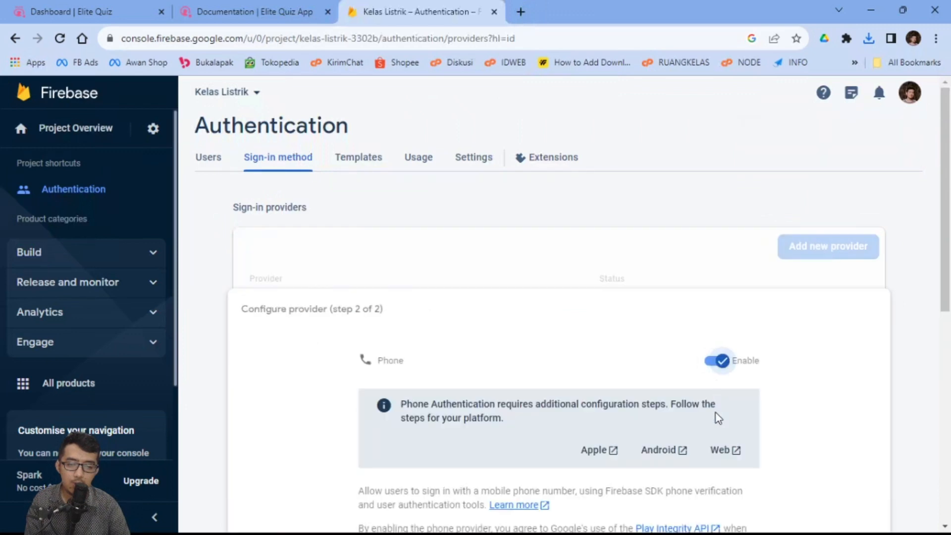
scroll(716, 416, down, 5)
click(861, 429)
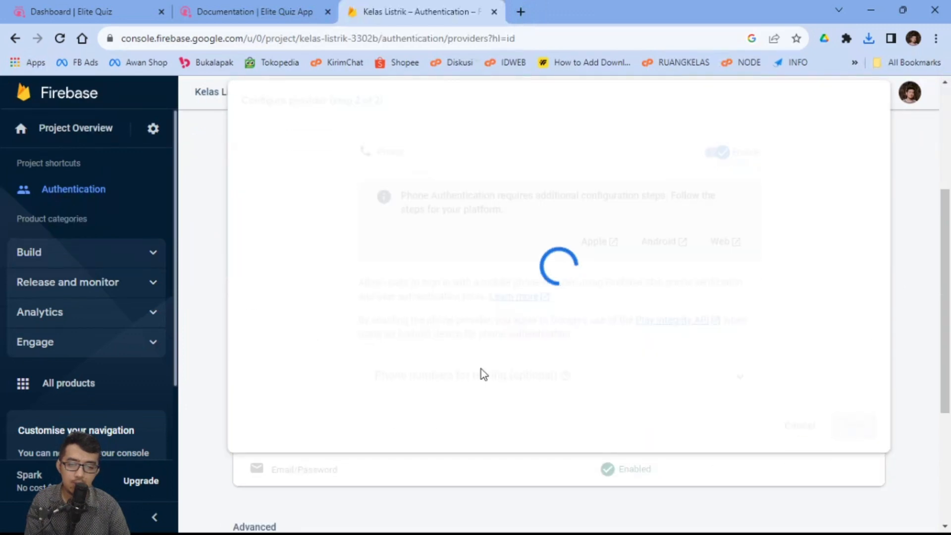
Step: Add and enable the Google sign-in provider, choosing the project's support email and keeping the suggested public-facing name
click(799, 256)
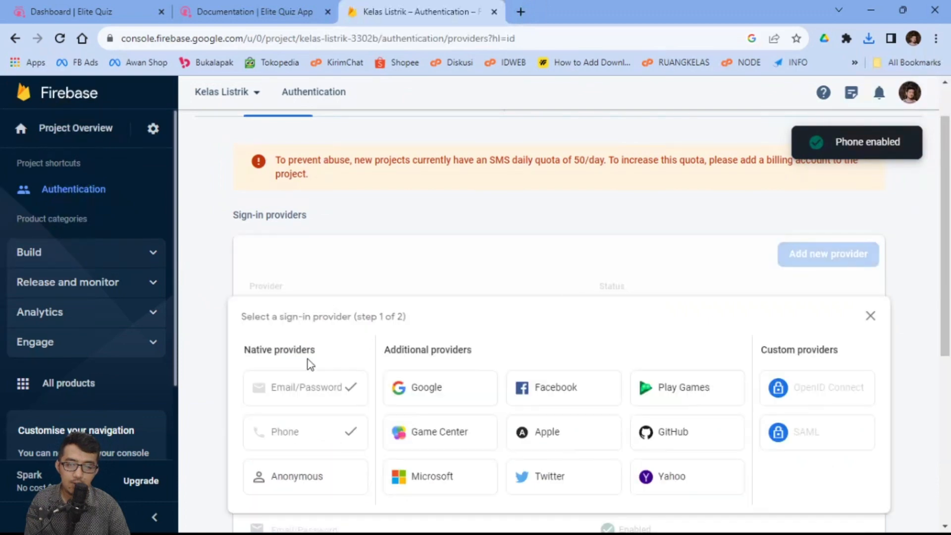
click(424, 400)
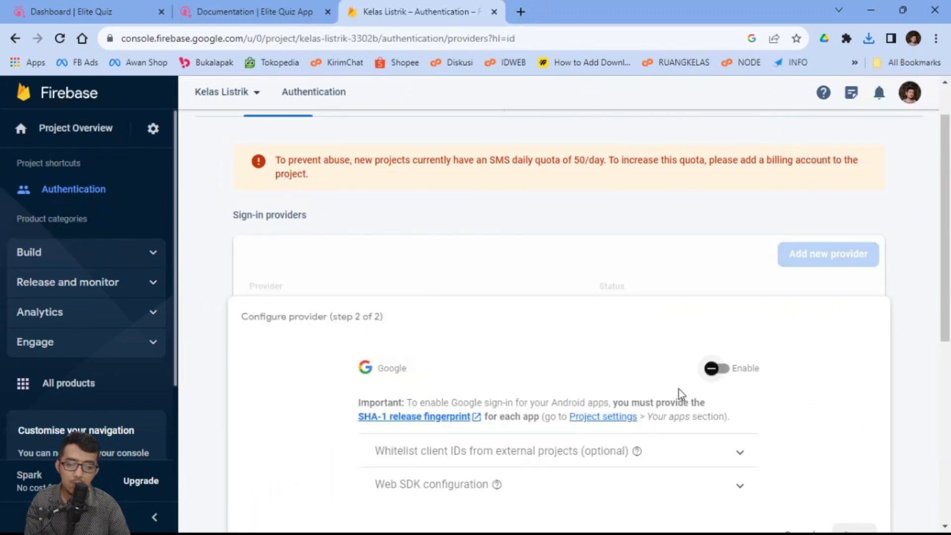
click(717, 368)
scroll(825, 447, down, 4)
scroll(822, 451, down, 3)
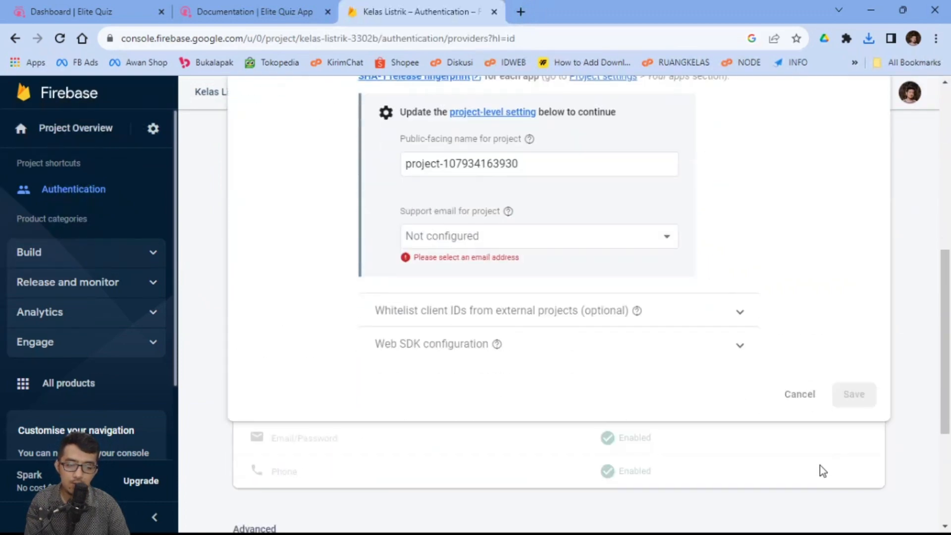
click(471, 229)
click(464, 259)
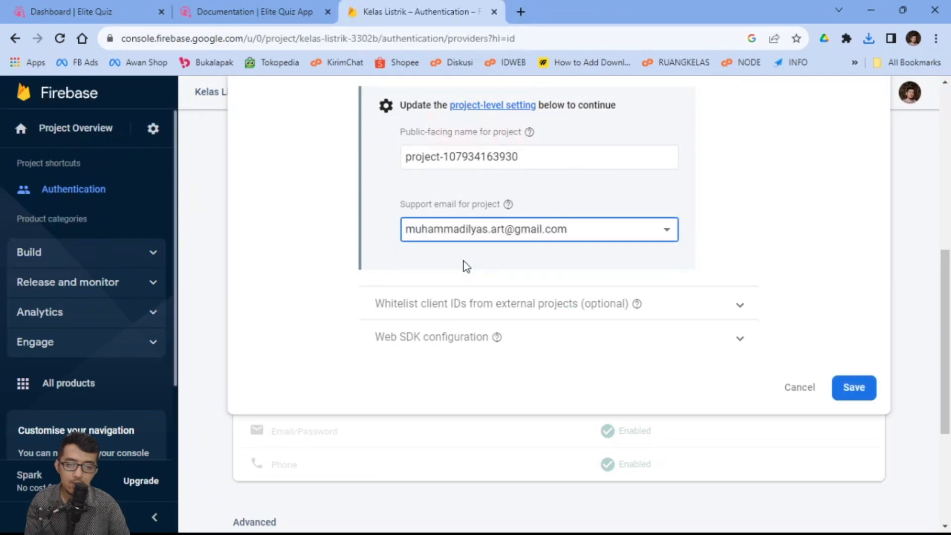
click(855, 389)
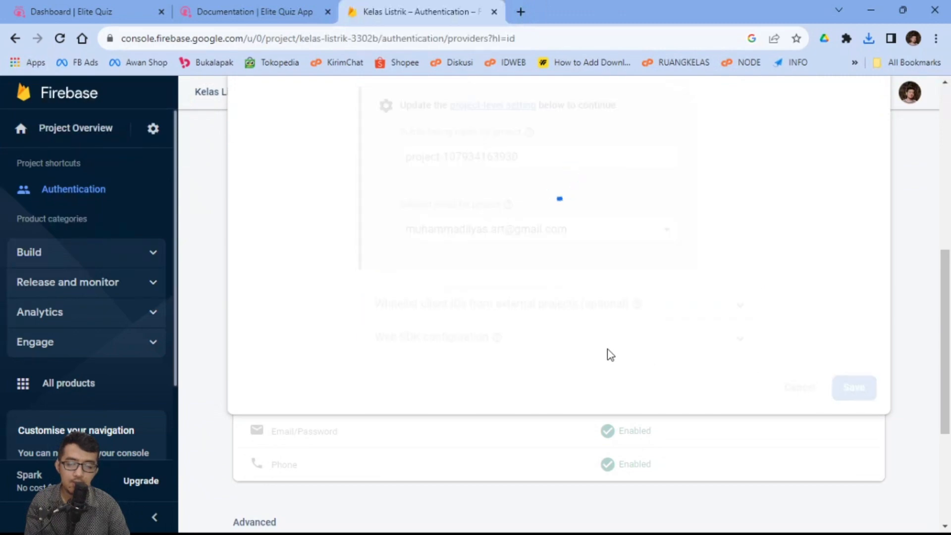
scroll(598, 355, up, 2)
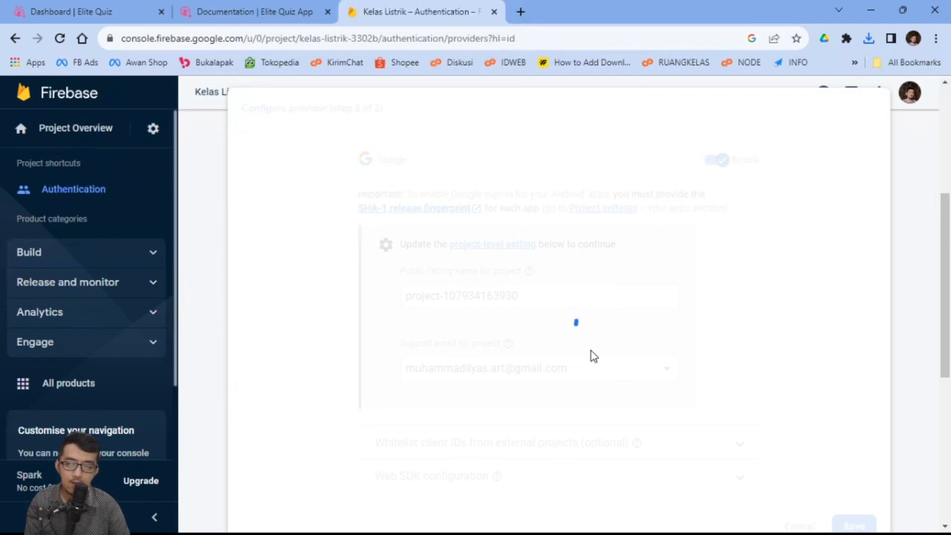
Step: Compare the sign-in providers with the documentation, and dismiss Firebase's configuration file download dialog
click(253, 12)
scroll(476, 433, down, 5)
scroll(472, 433, up, 3)
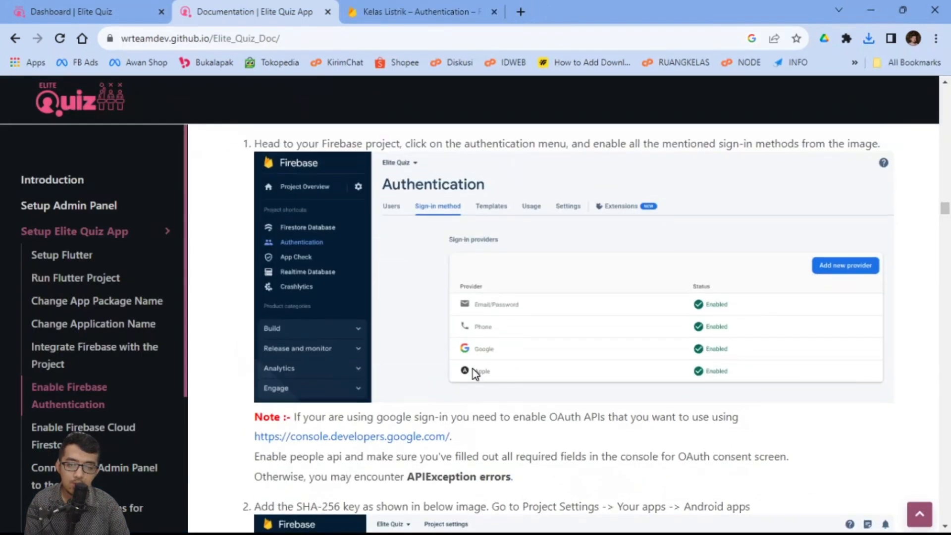
click(416, 11)
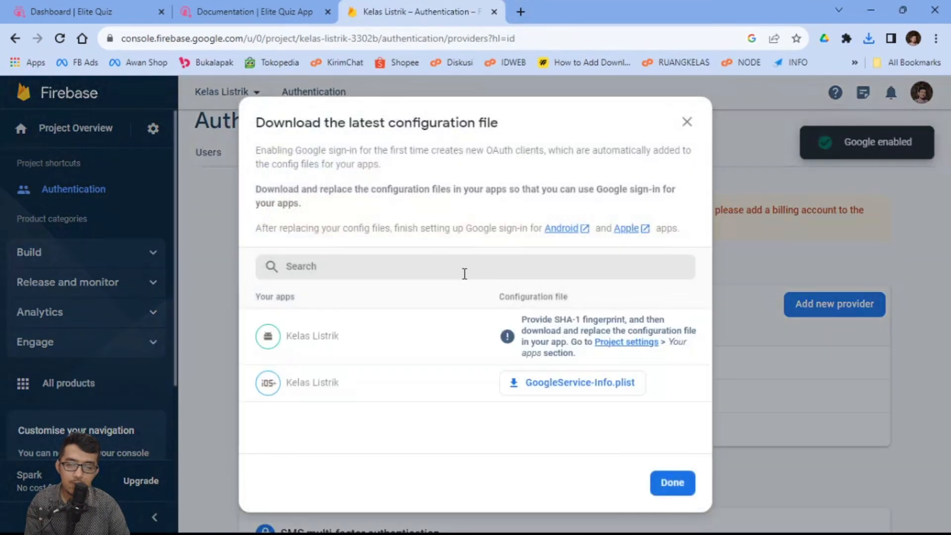
click(670, 484)
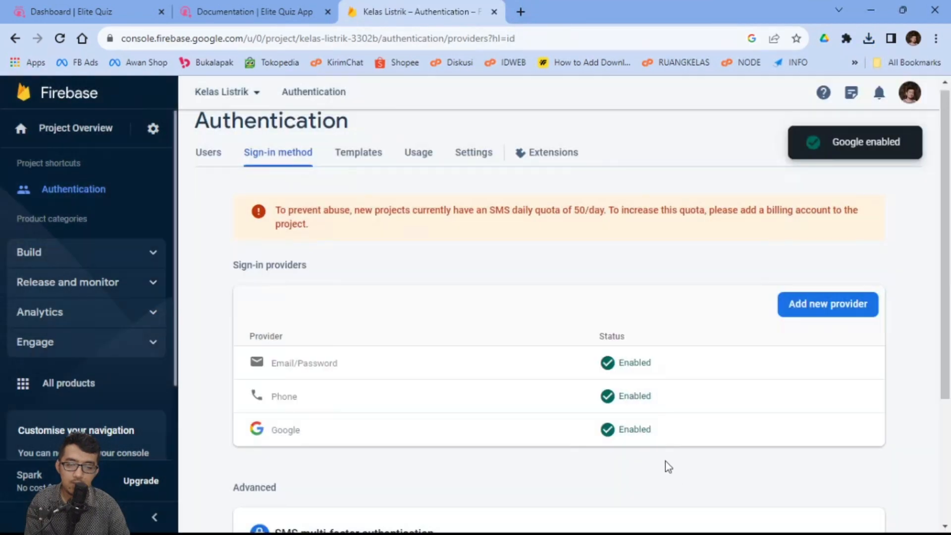
Step: Add Apple as a new sign-in provider, enable it without a Services ID and save
click(821, 313)
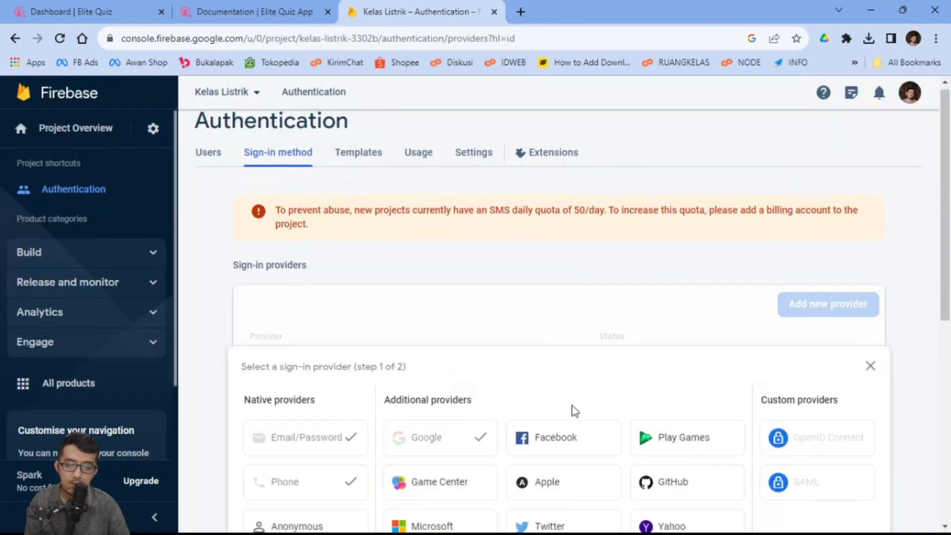
click(550, 476)
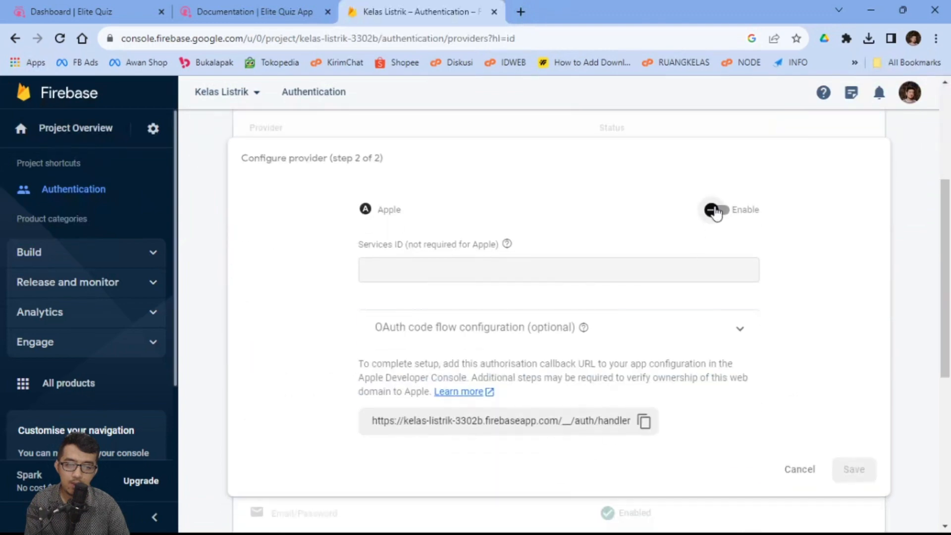
click(714, 211)
scroll(789, 456, down, 4)
click(861, 358)
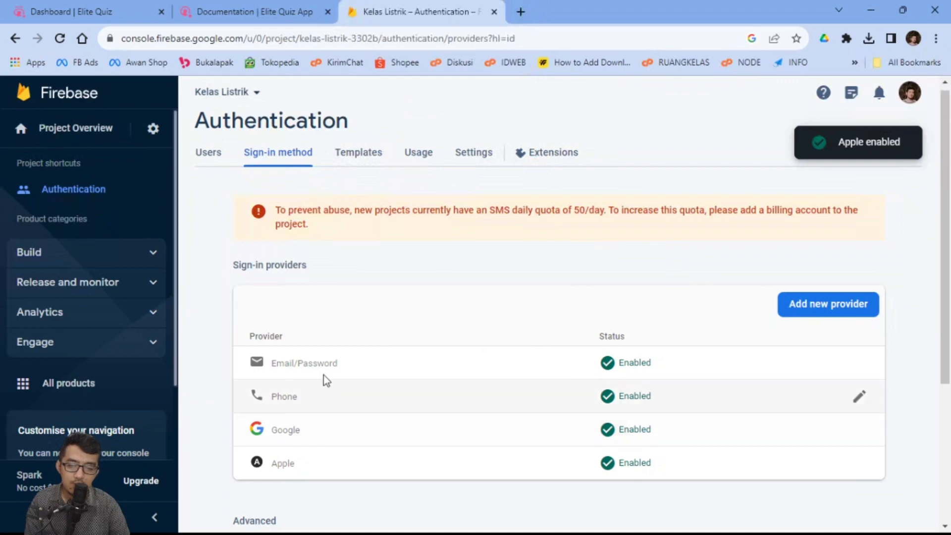
Step: Read the documentation's instructions for adding the SHA-256 key to the Android app
click(247, 2)
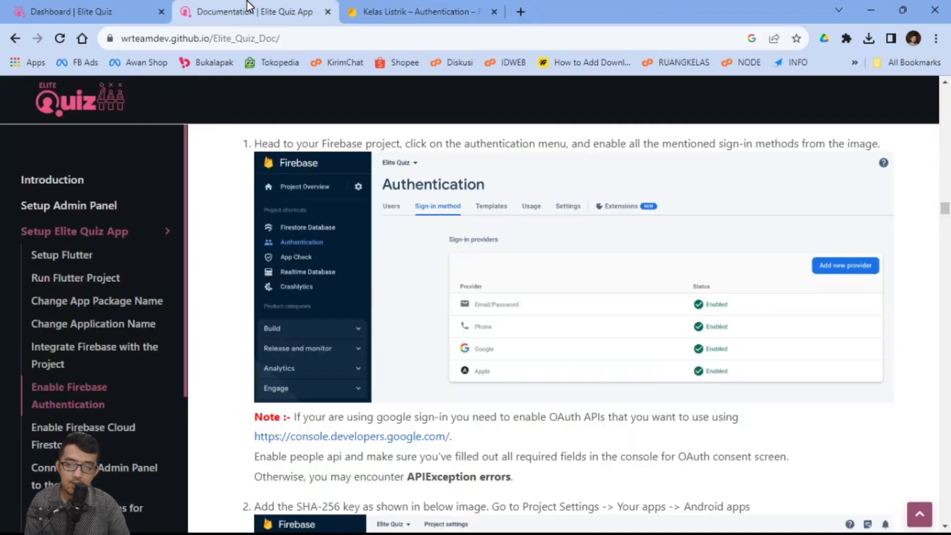
scroll(456, 433, down, 5)
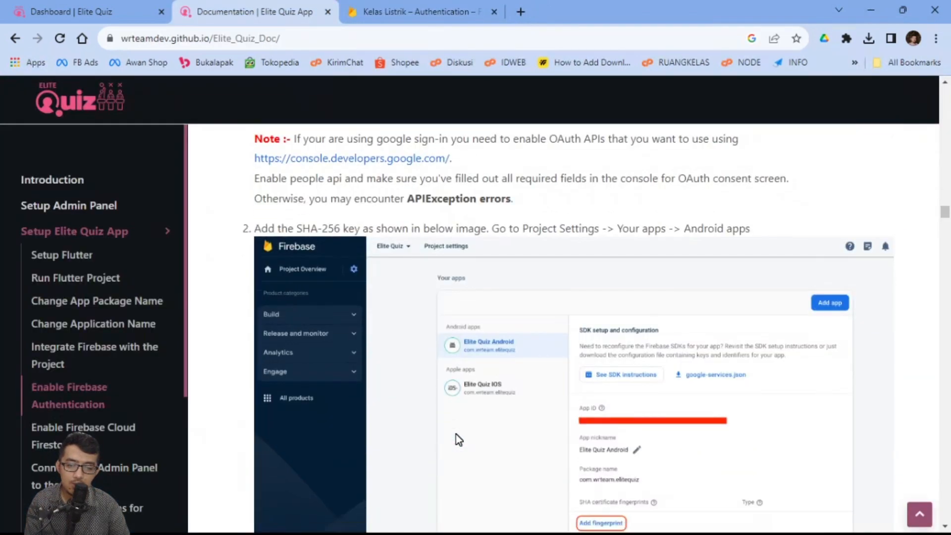
scroll(456, 434, down, 3)
scroll(456, 434, up, 3)
scroll(456, 435, down, 4)
scroll(564, 333, up, 3)
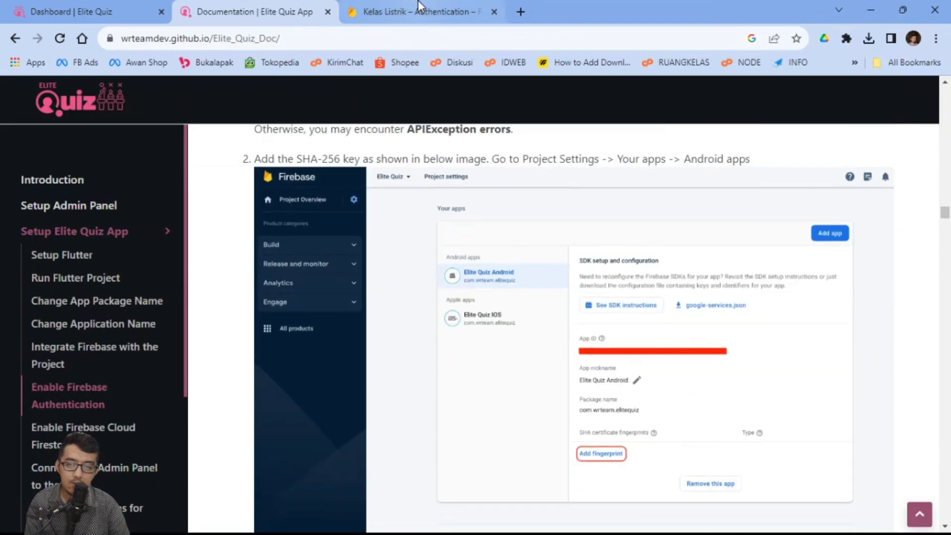
Step: Open the Firebase project settings and start adding a certificate fingerprint to the Kelas Listrik Android app
click(420, 10)
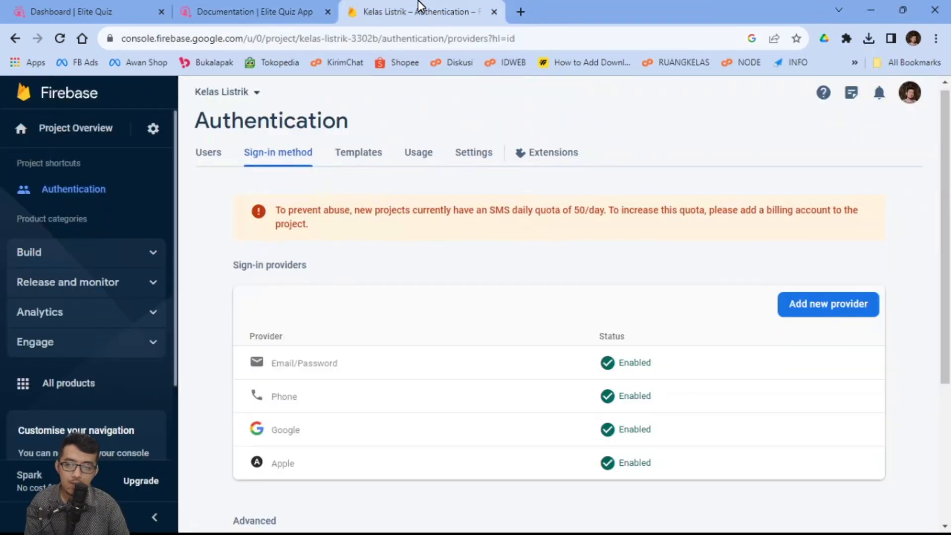
click(151, 130)
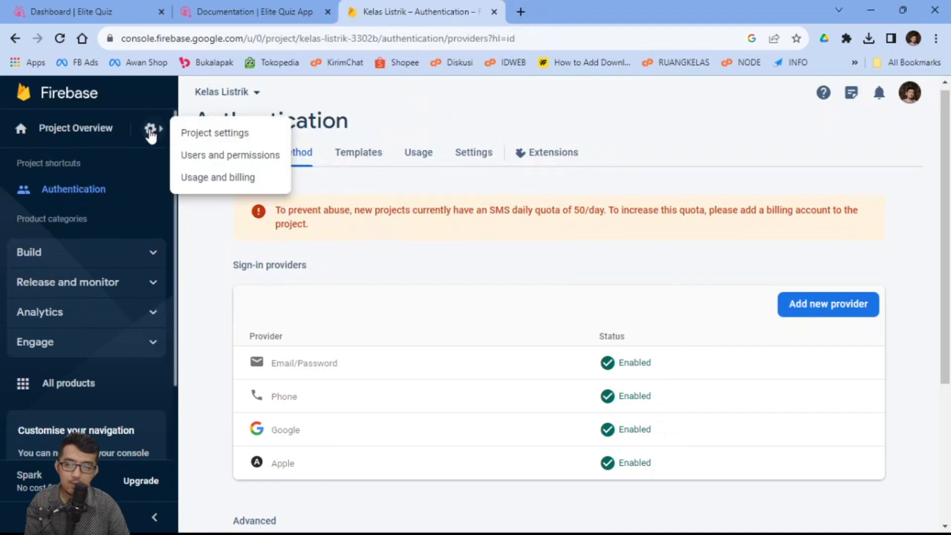
click(233, 139)
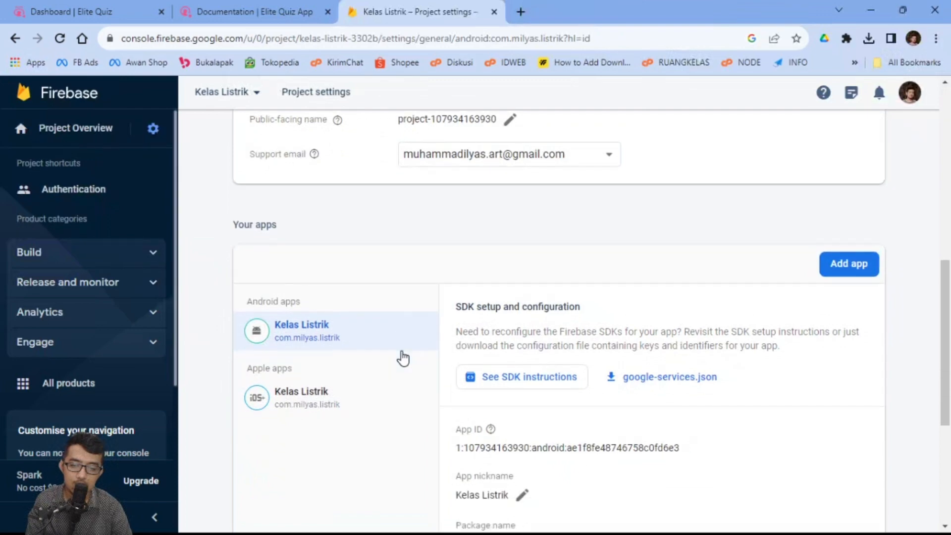
scroll(414, 371, down, 4)
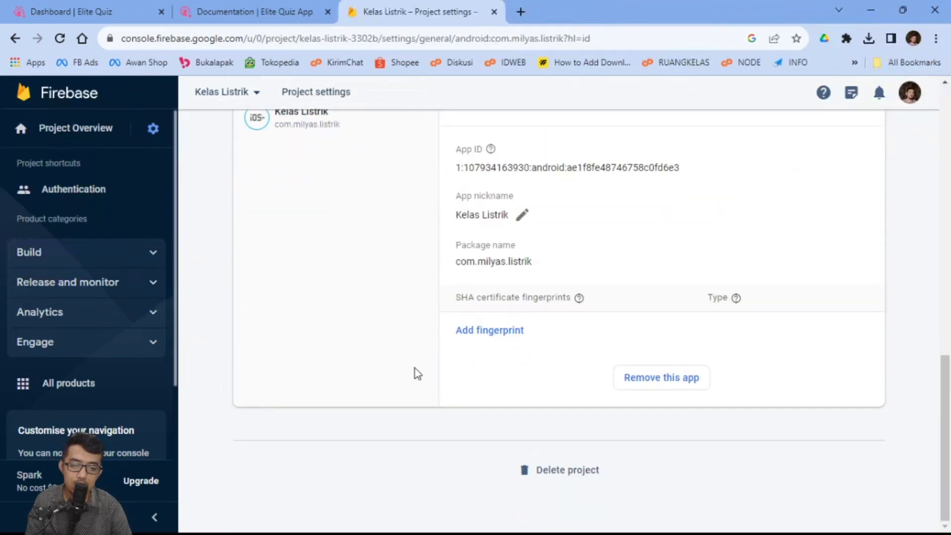
click(486, 336)
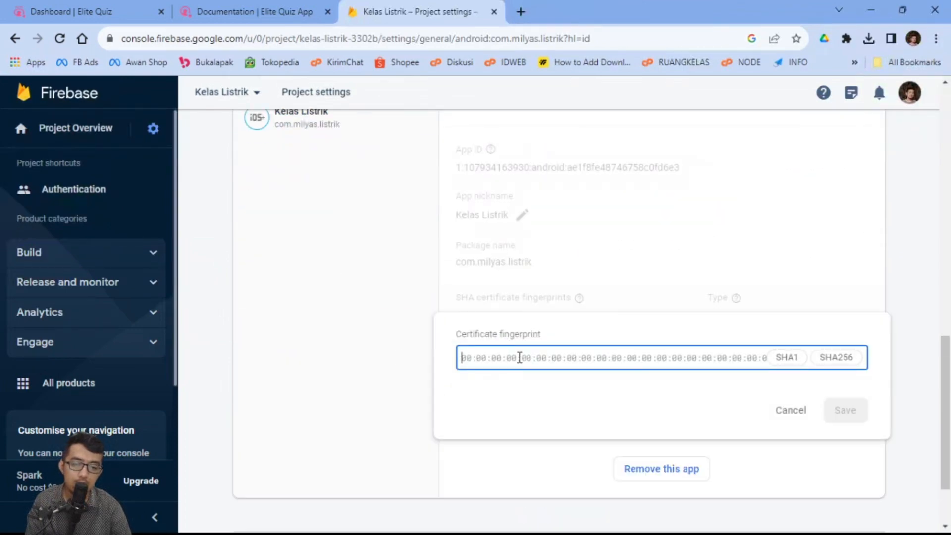
scroll(525, 349, up, 1)
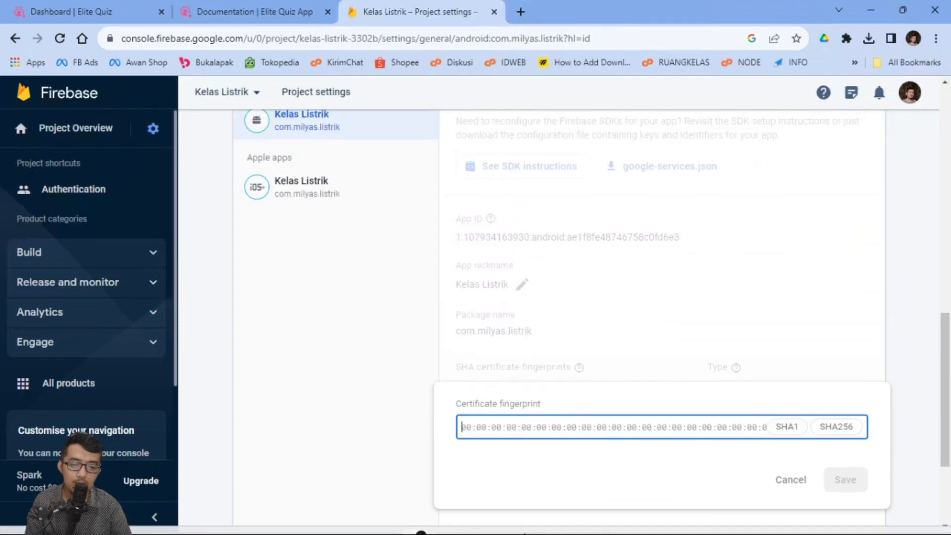
Step: Switch to Android Studio, open a terminal in the Kelas Listrik v2.1.1 project and run "cd android"
mouse_move(565, 519)
click(629, 518)
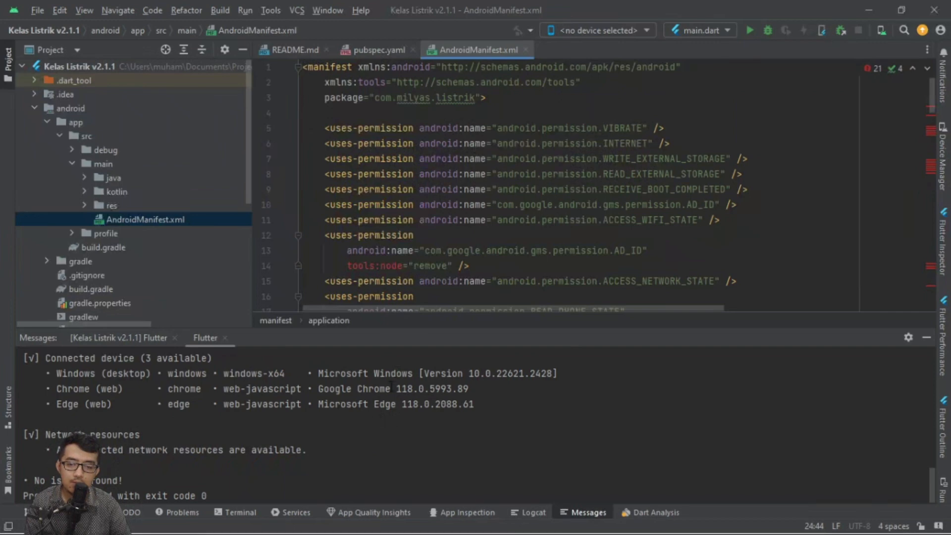
click(235, 513)
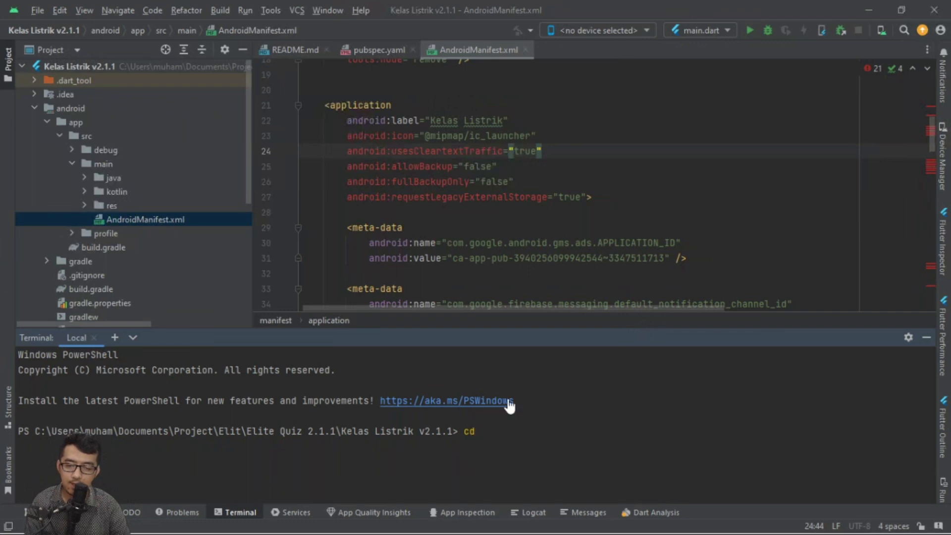
text(android)
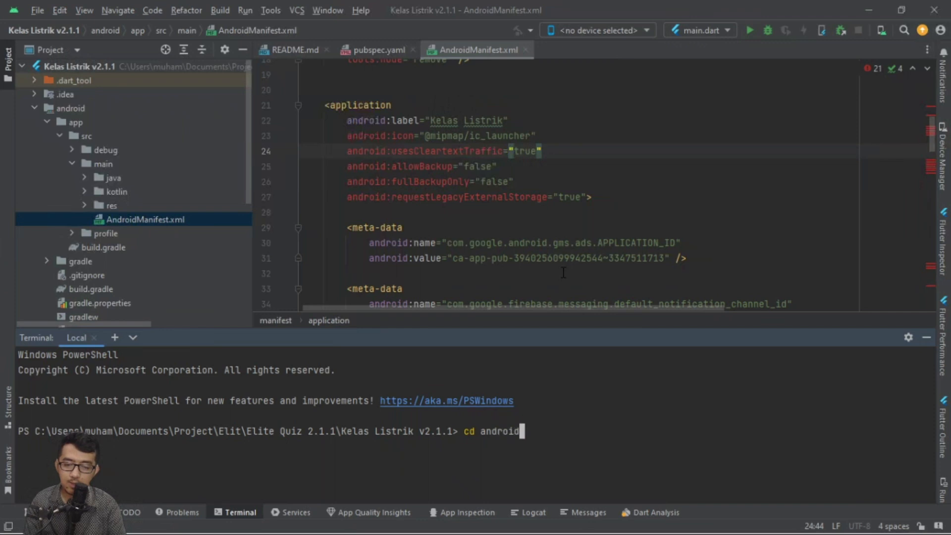
key(Return)
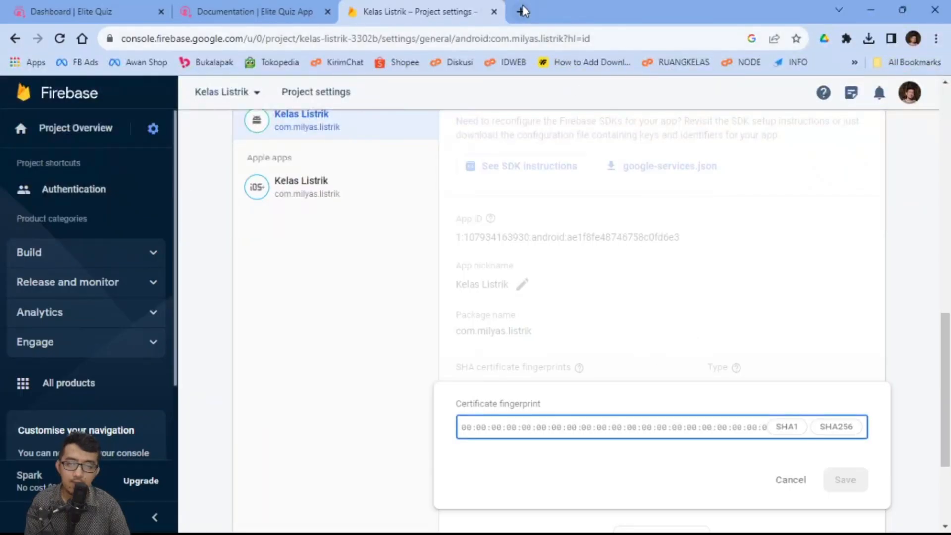
Step: Search Google in a new tab for "mendapatkan sha 1 fultter" and look through the results
click(522, 11)
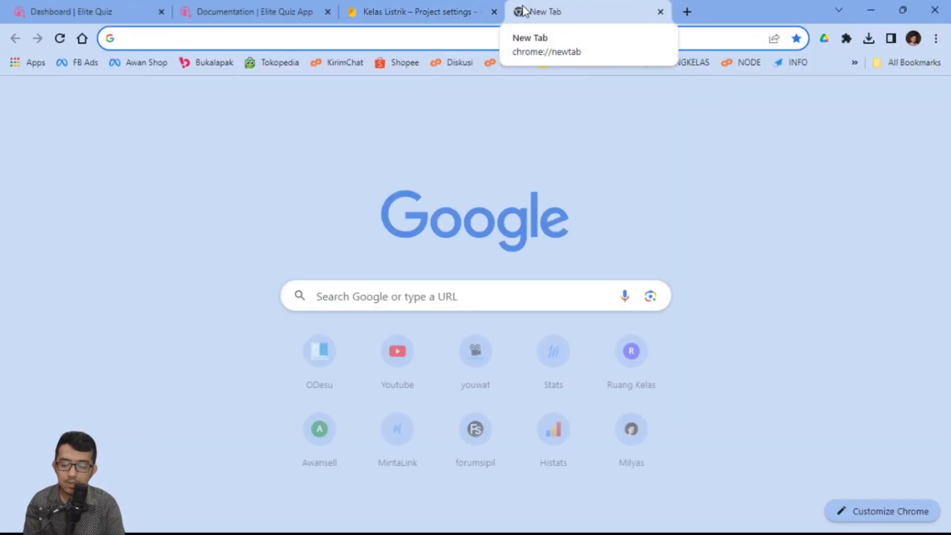
text(mendapatkan s)
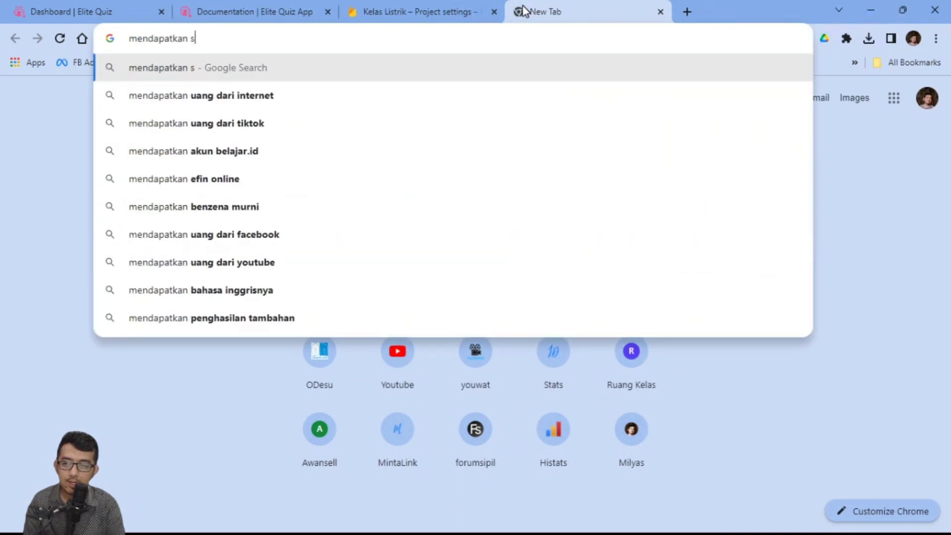
text(ha 1 fulter)
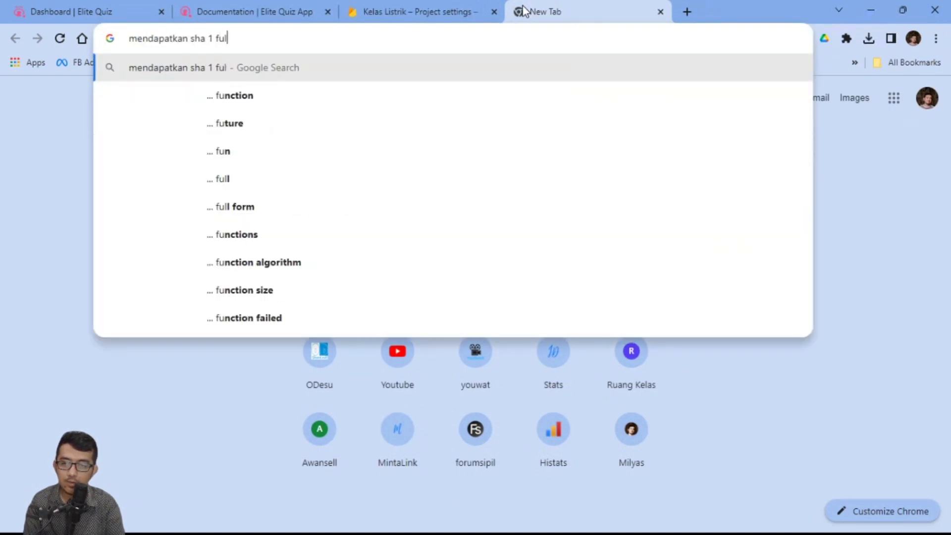
key(Return)
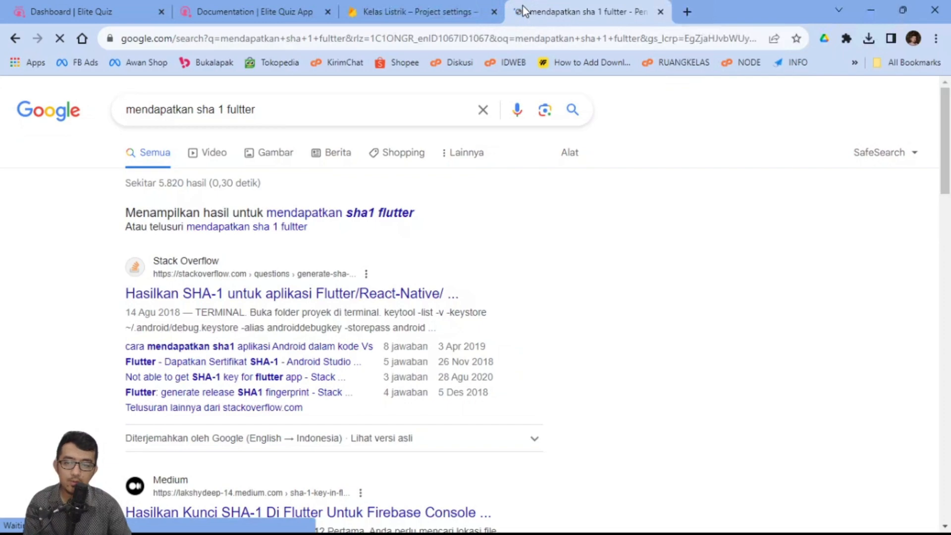
scroll(347, 310, down, 5)
scroll(307, 361, up, 5)
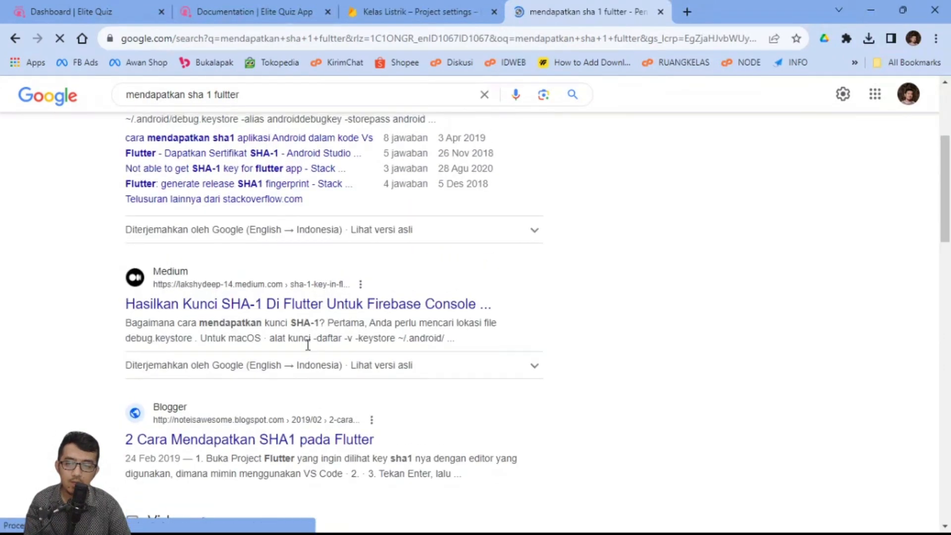
scroll(301, 361, down, 13)
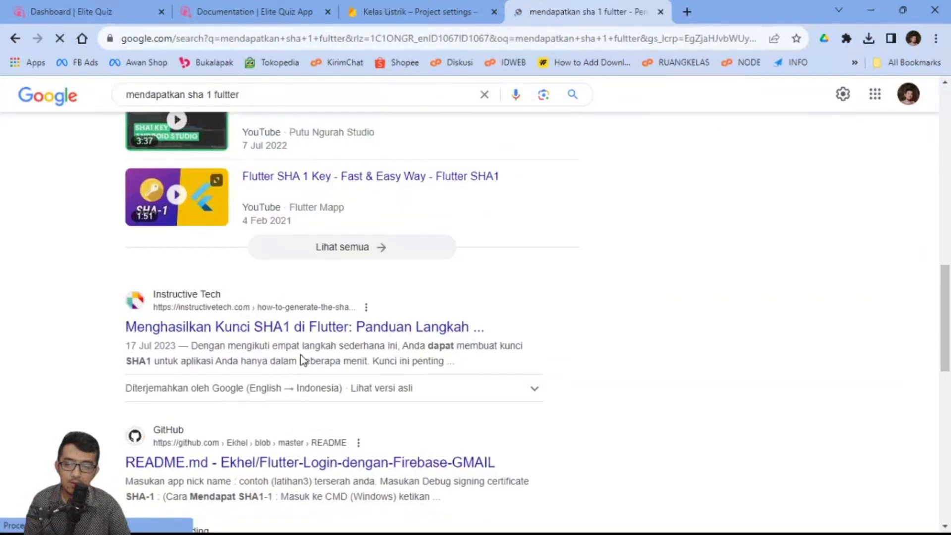
scroll(301, 361, up, 10)
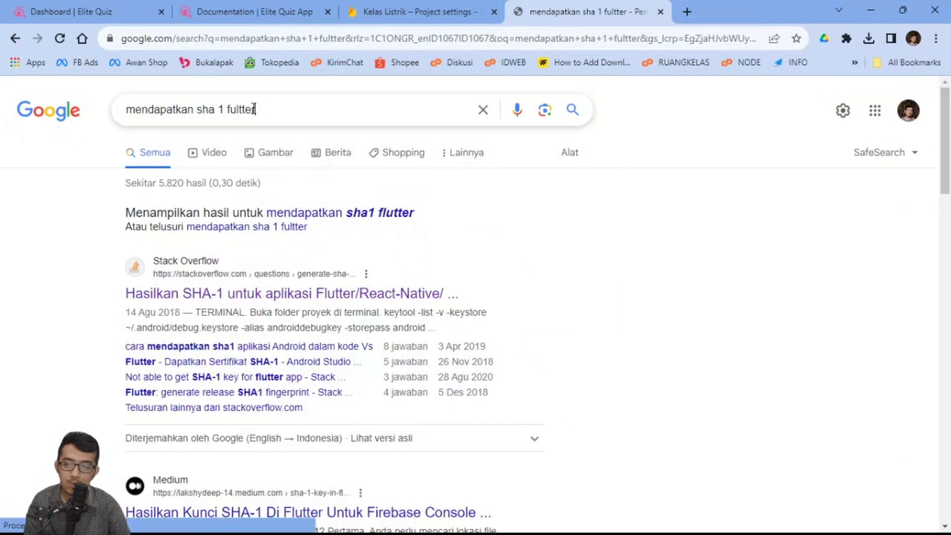
Step: Search Google for "get sha 1 flutter" and open the GeeksforGeeks article on generating a SHA-1 key in Flutter
drag(266, 109, 104, 109)
text(get )
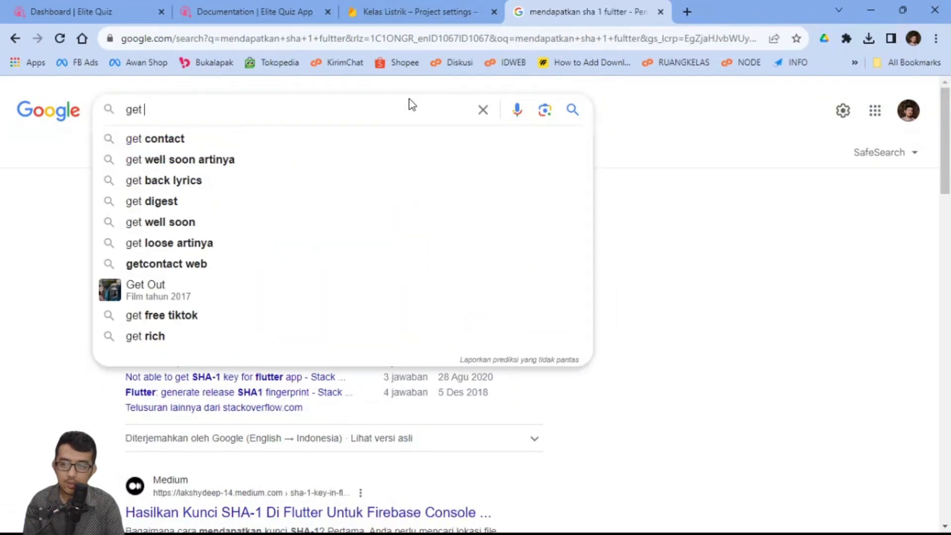
text(SHA 1)
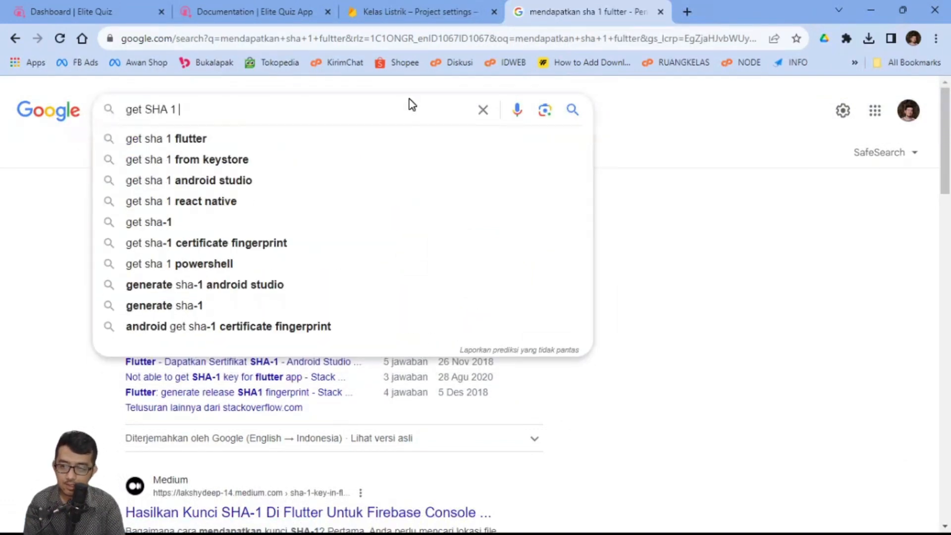
click(291, 137)
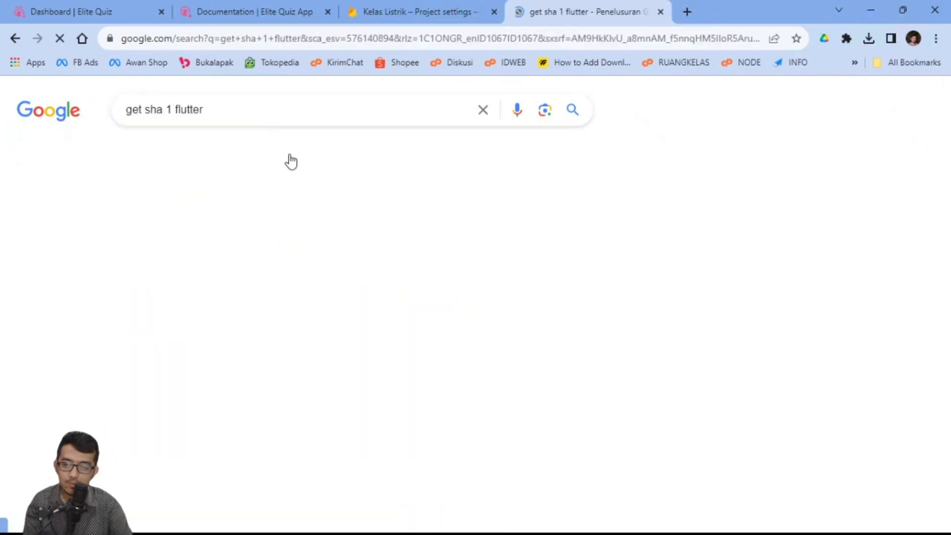
middle_click(267, 440)
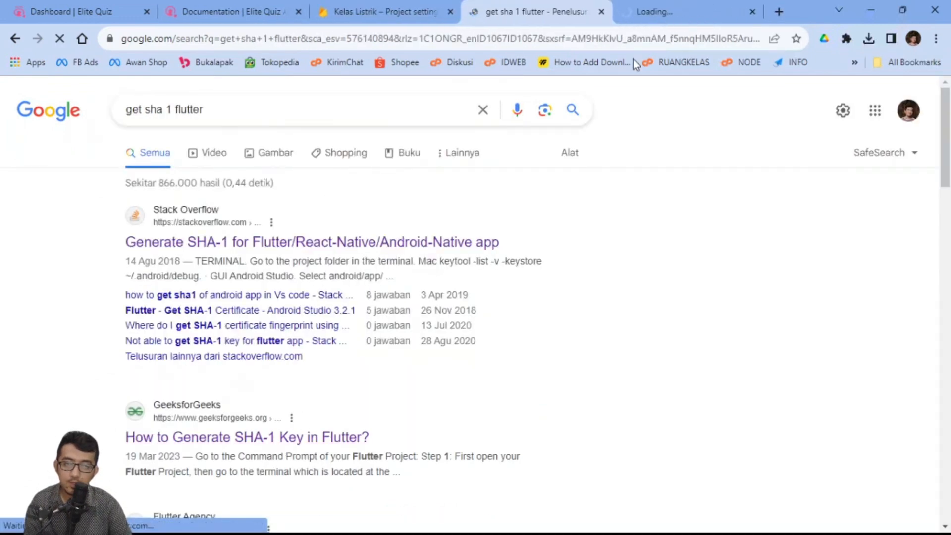
click(655, 7)
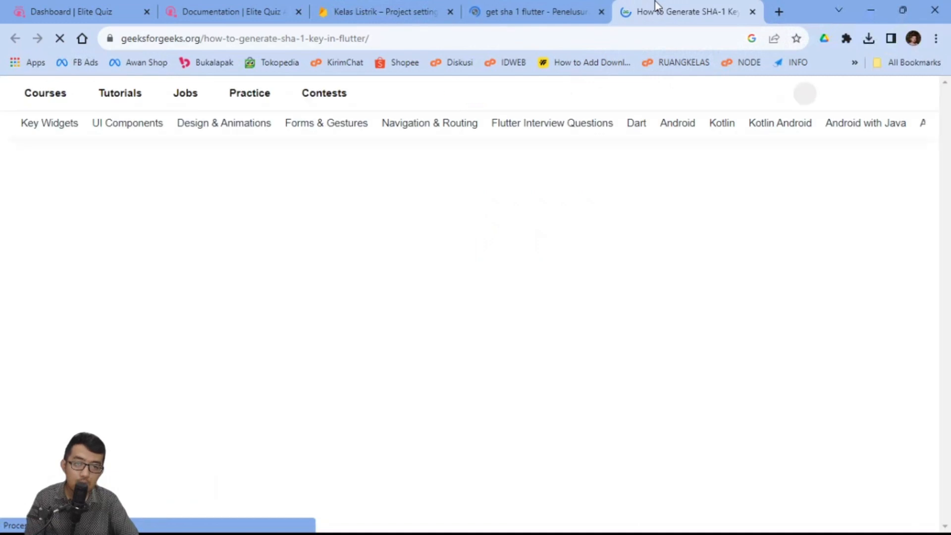
Step: Find Step 3 in the article and copy its command "./gradlew signingReport"
scroll(396, 332, down, 5)
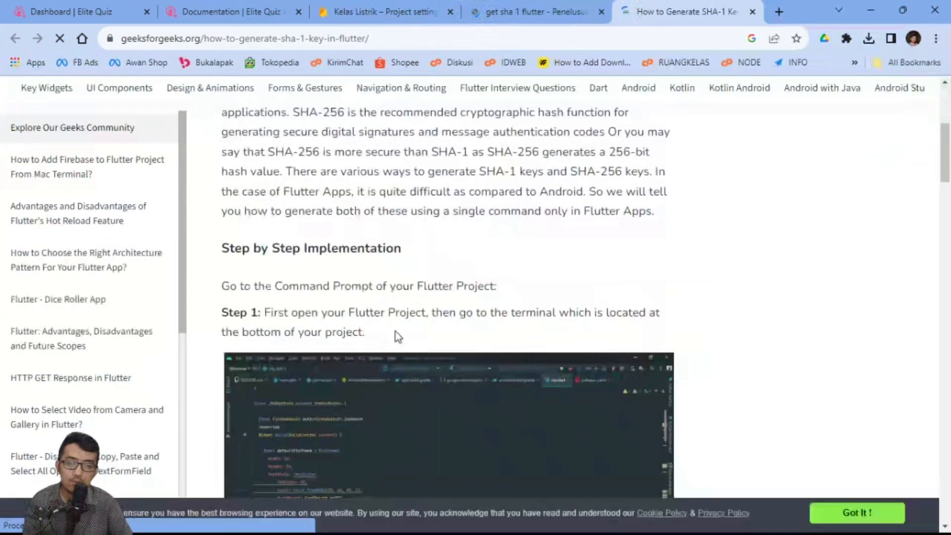
scroll(395, 331, down, 5)
scroll(395, 331, down, 10)
scroll(396, 331, up, 5)
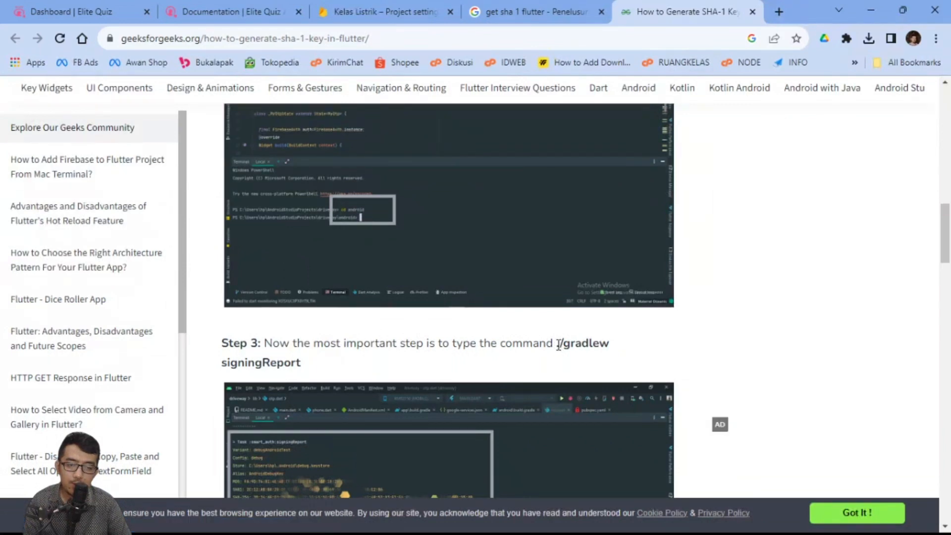
drag(557, 345, 317, 371)
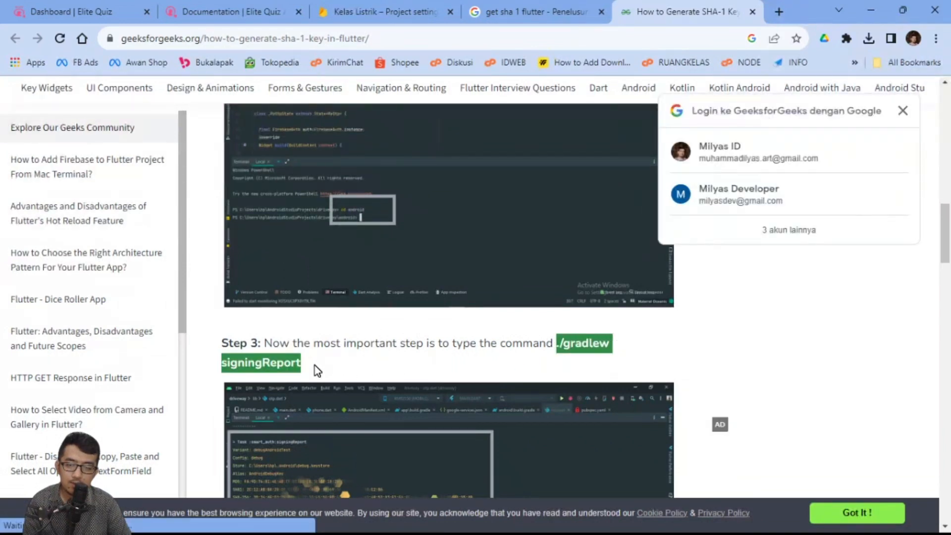
right_click(285, 366)
click(317, 221)
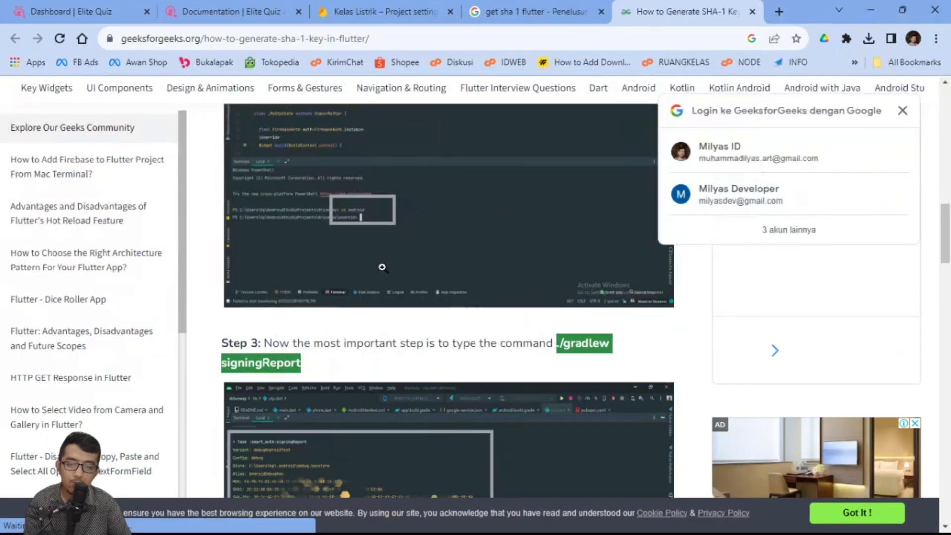
Step: Switch to Android Studio and run "./gradlew signingReport" in the terminal from the project's android folder
key(alt+Tab)
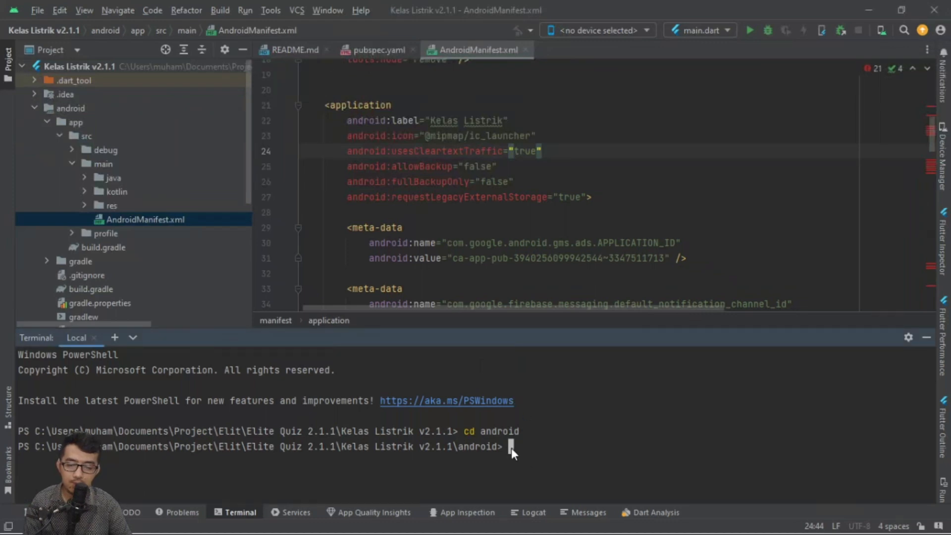
key(ctrl+v)
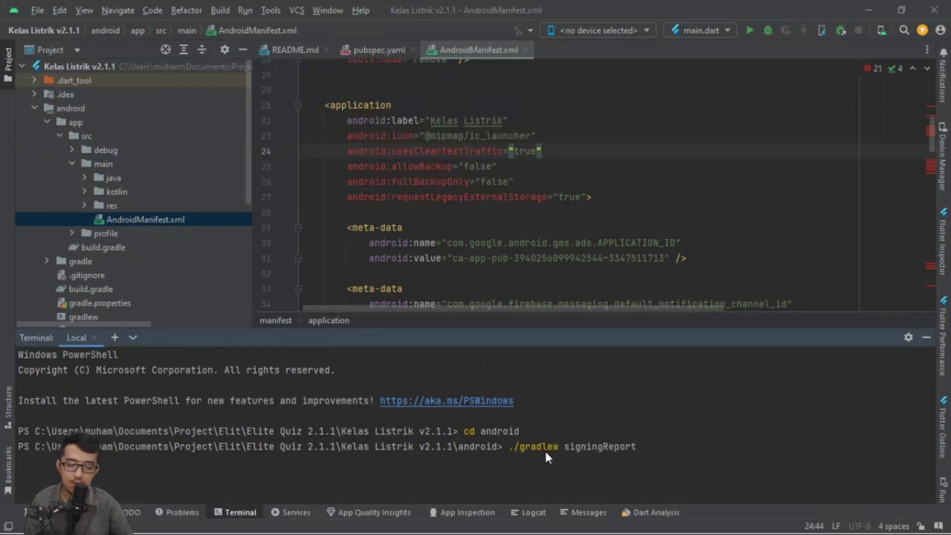
key(Return)
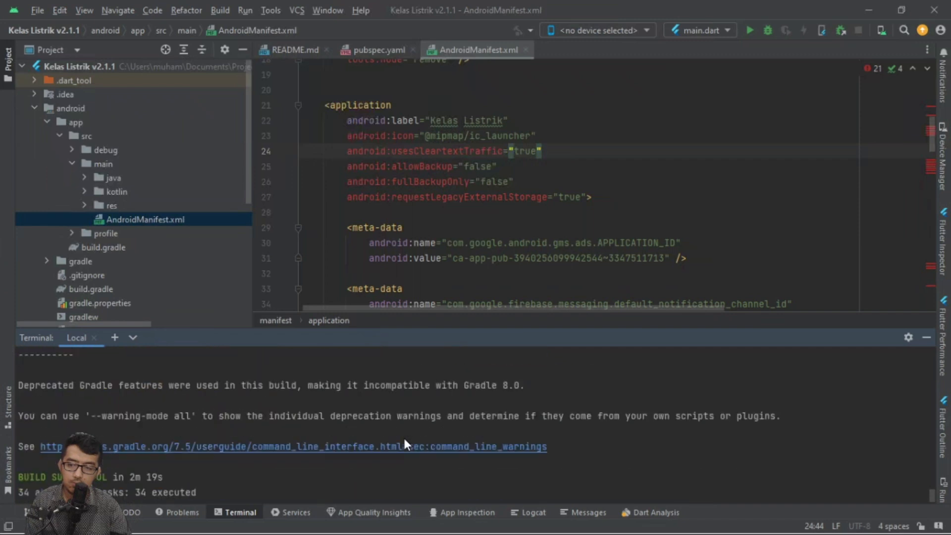
Step: Locate the debug keystore's SHA1 fingerprint in the signing report output and copy it
scroll(403, 436, up, 3)
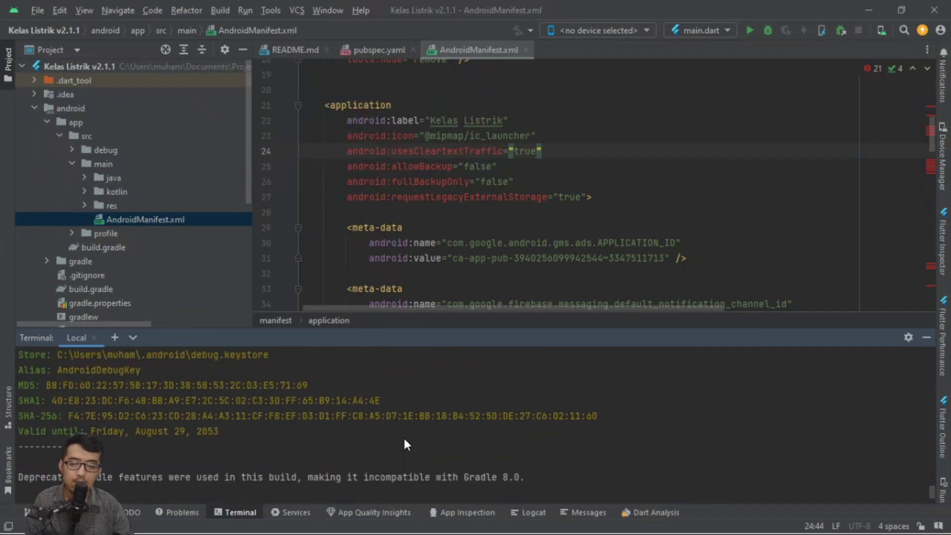
scroll(403, 440, up, 1)
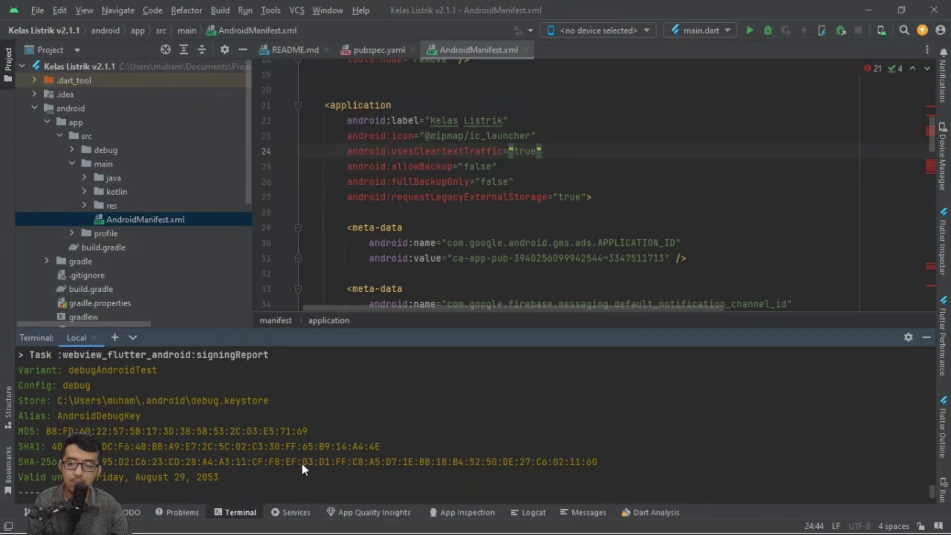
drag(382, 448, 226, 448)
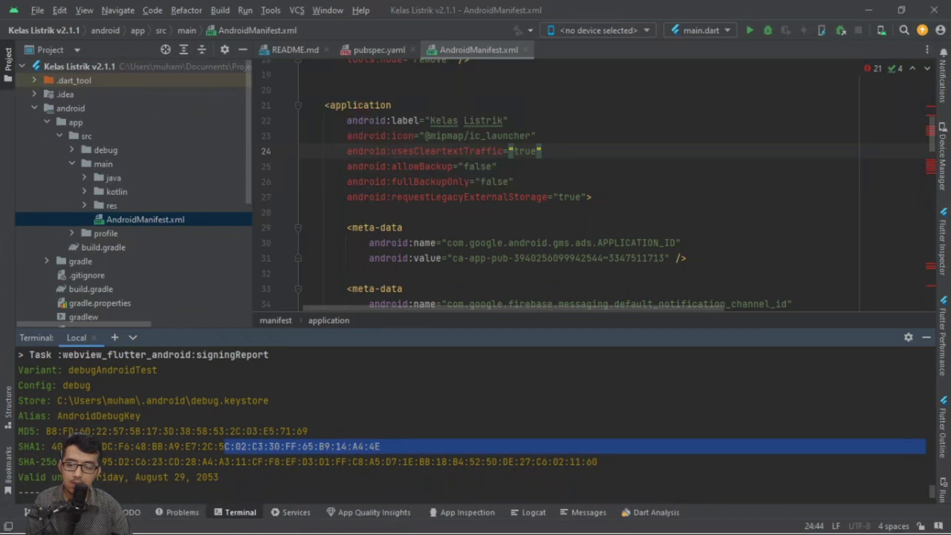
drag(57, 447, 140, 449)
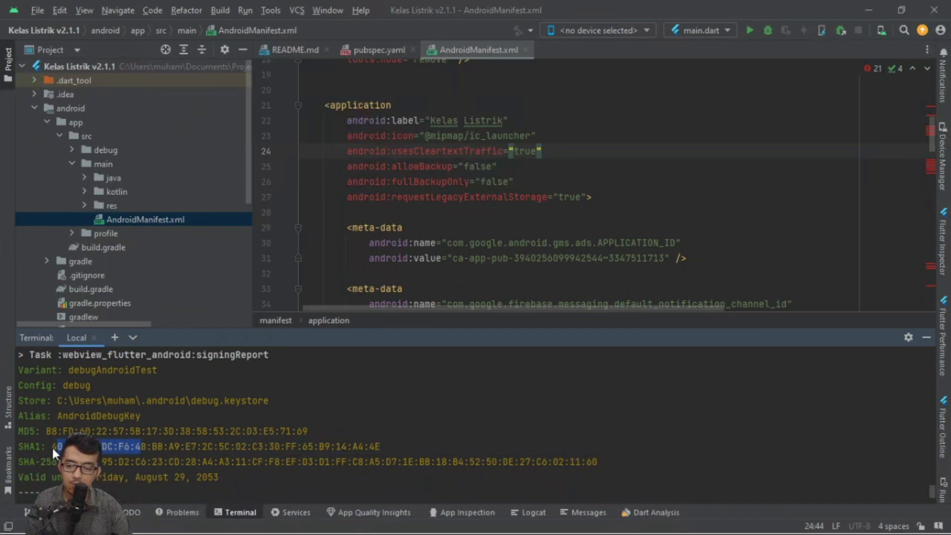
drag(52, 448, 307, 450)
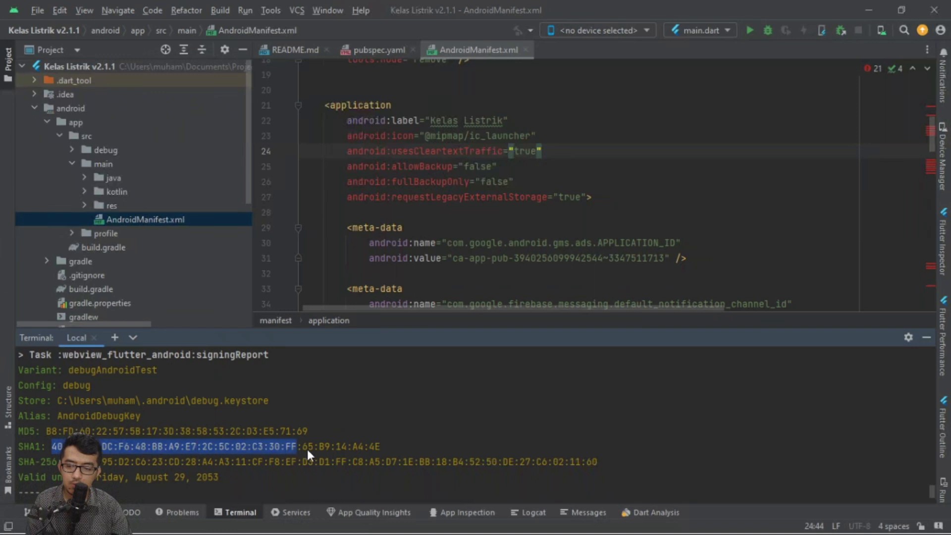
right_click(372, 447)
click(399, 420)
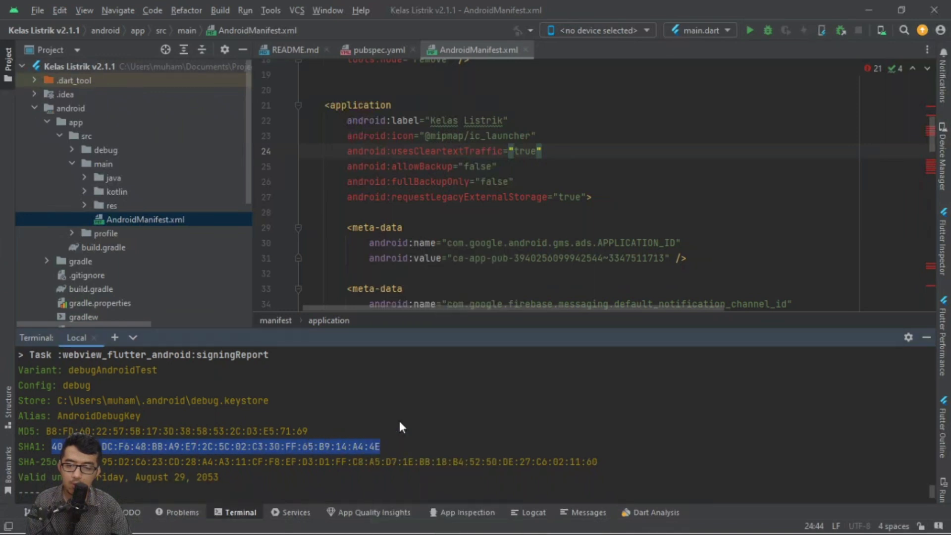
Step: Switch to the Firebase project settings in Chrome, paste the copied SHA-1 as the Android app's certificate fingerprint and save it
key(alt+Tab)
click(388, 11)
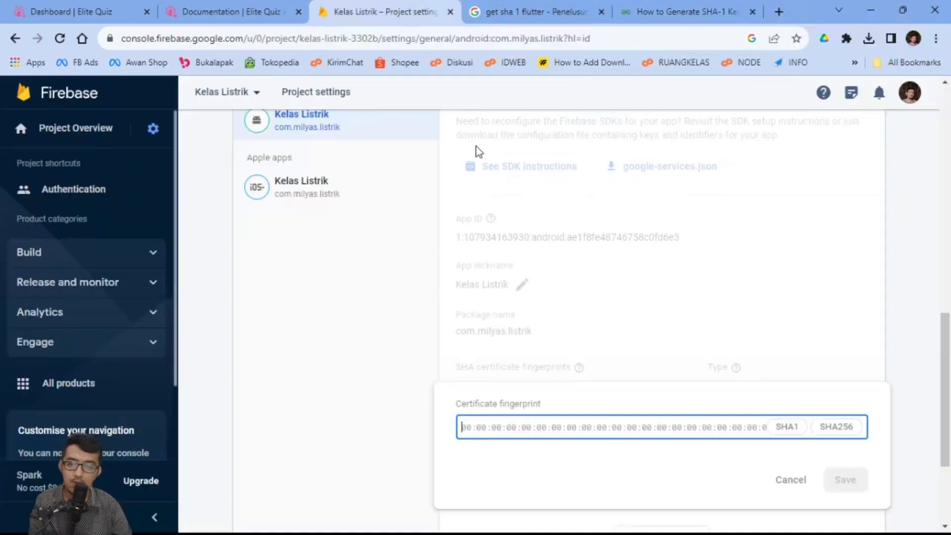
key(ctrl+v)
click(846, 481)
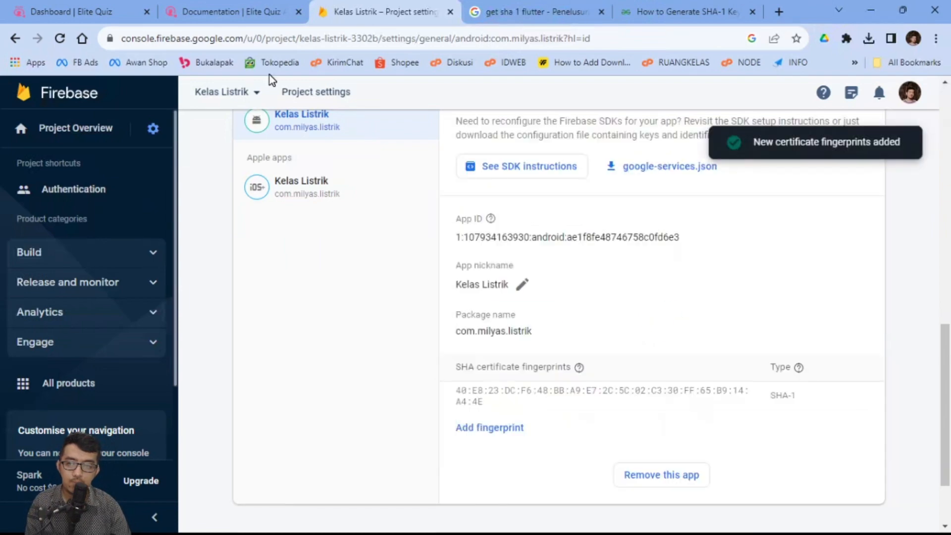
Step: Review the Android app's fingerprint settings and read on in the documentation to the Enable Cloud Firestore section
scroll(691, 379, up, 5)
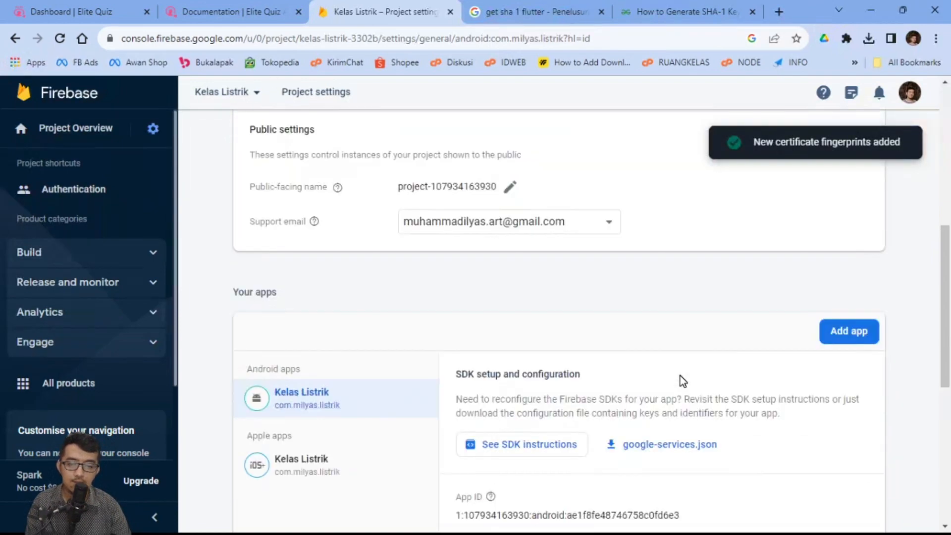
scroll(683, 380, up, 10)
scroll(683, 384, down, 15)
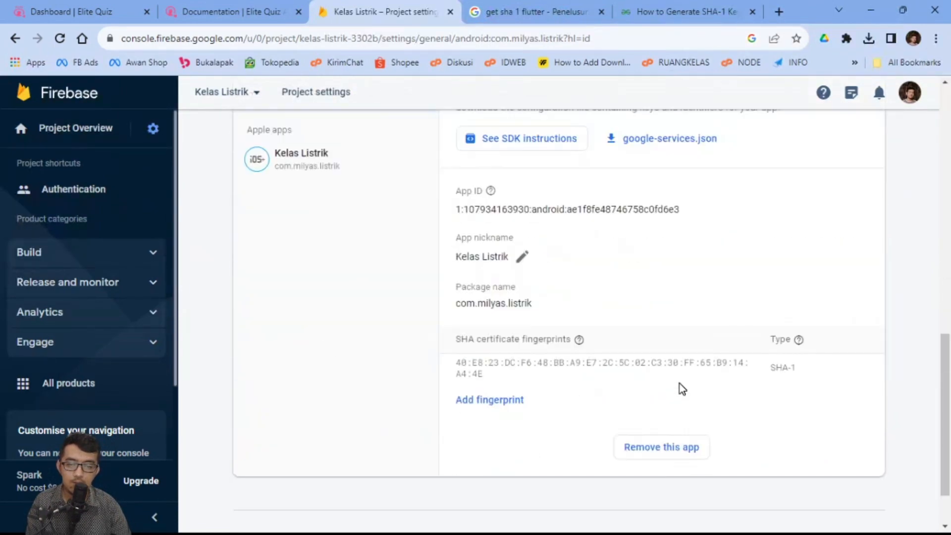
click(213, 10)
click(388, 7)
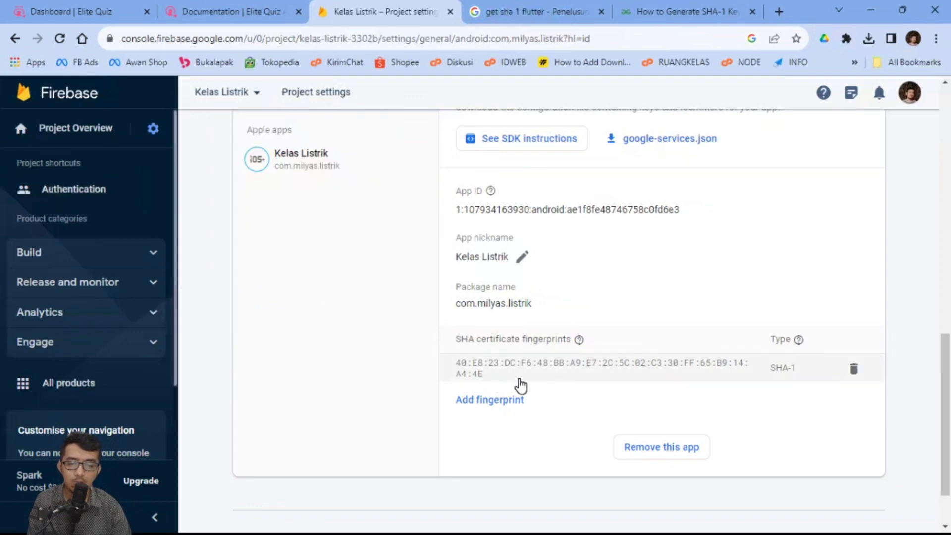
click(259, 7)
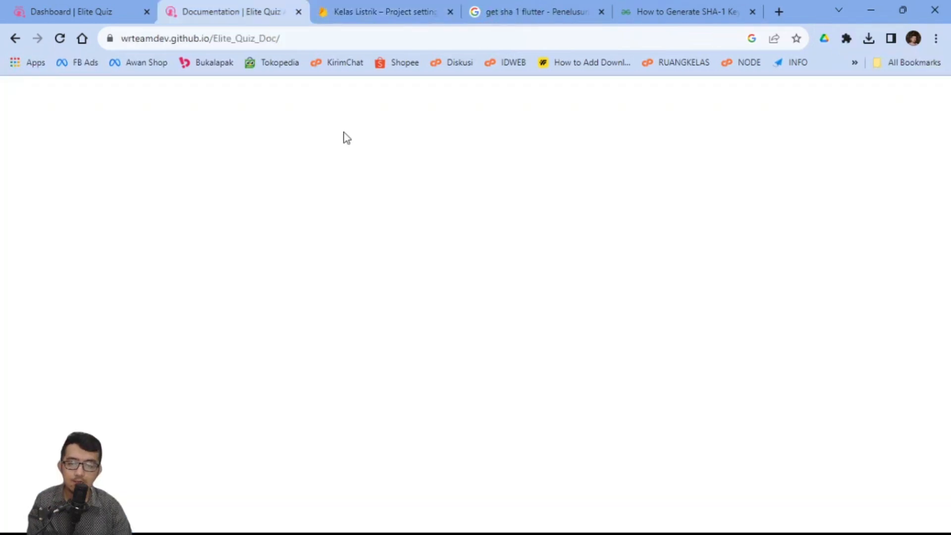
scroll(517, 357, down, 7)
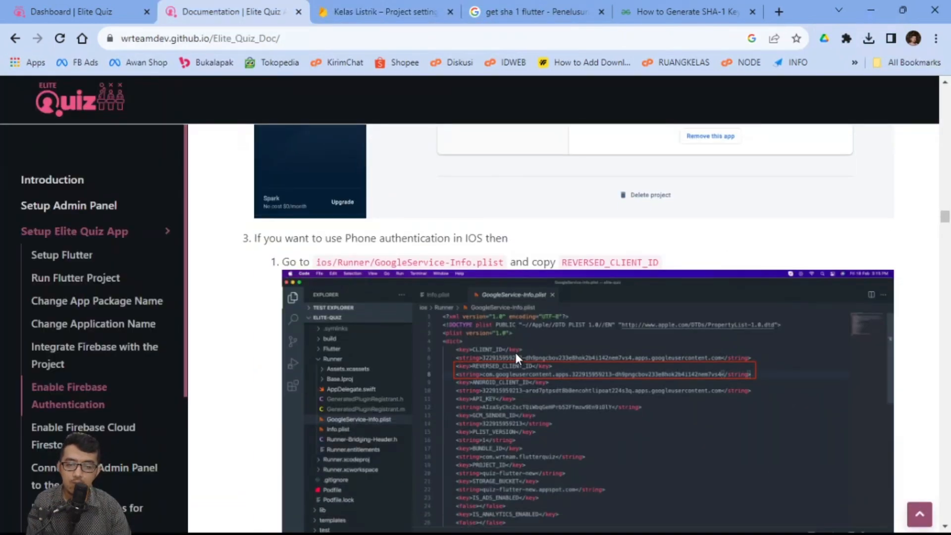
scroll(515, 353, down, 20)
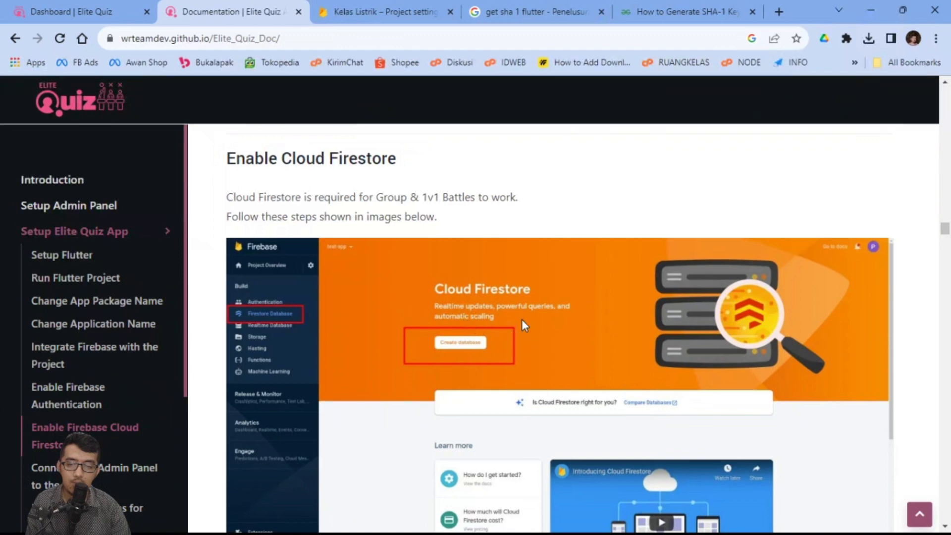
Step: Return to the Kelas Listrik Firebase project and open its Firestore Database page
click(369, 11)
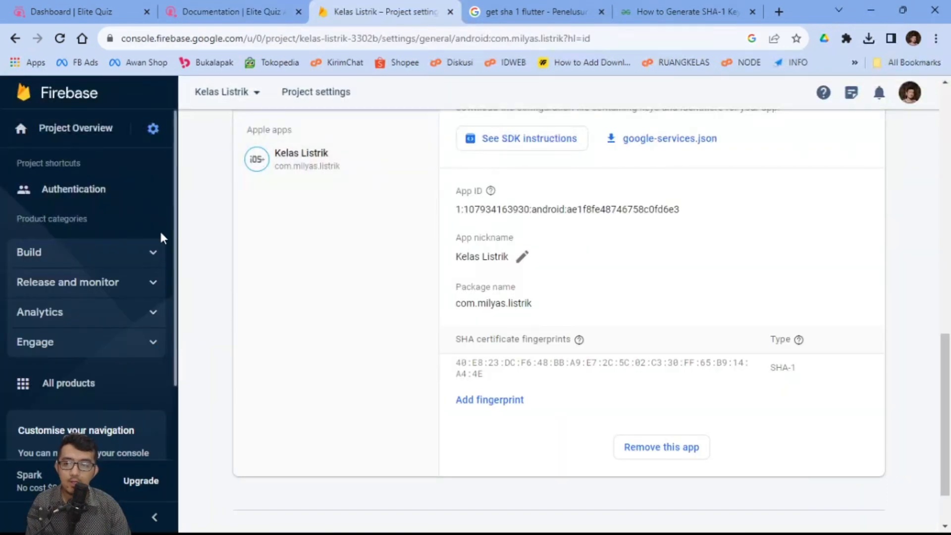
click(149, 255)
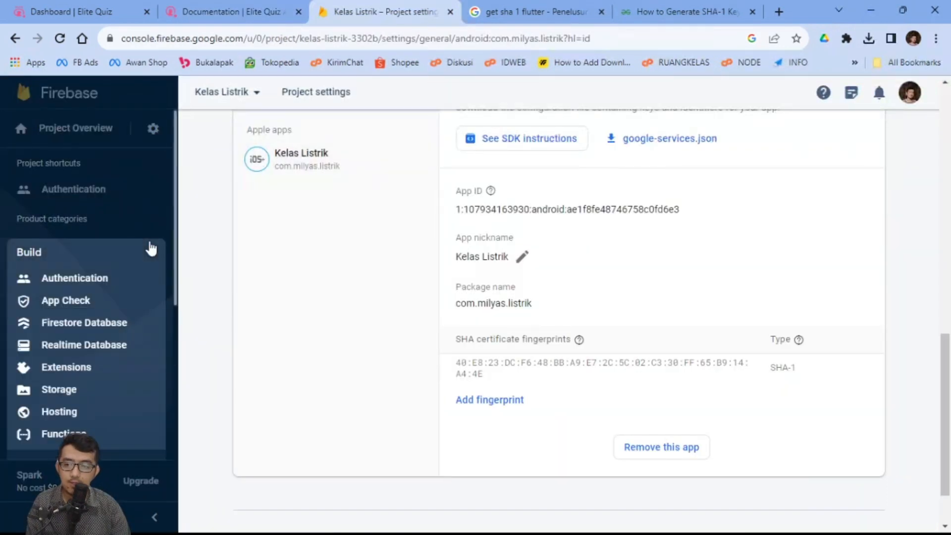
click(128, 323)
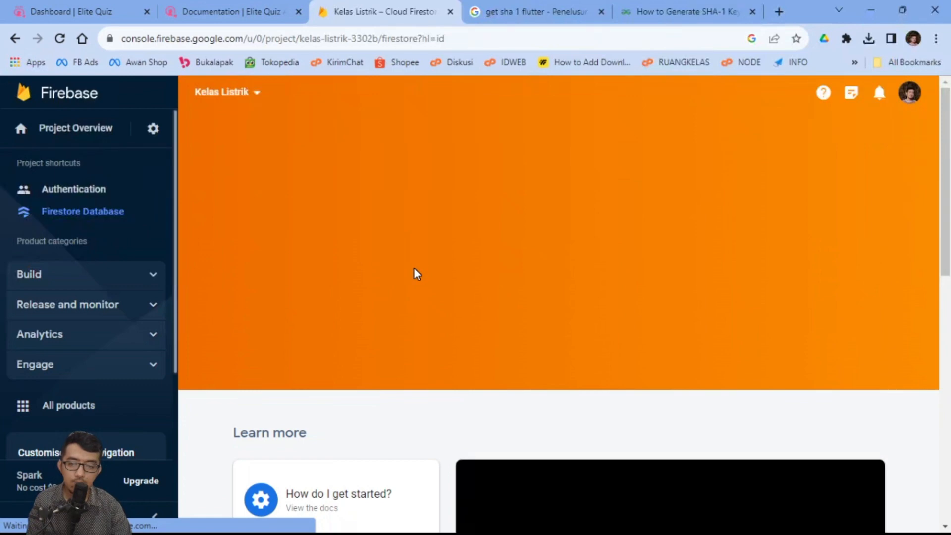
Step: Create the Cloud Firestore database in the nam5 (United States) location with rules in production mode
click(282, 275)
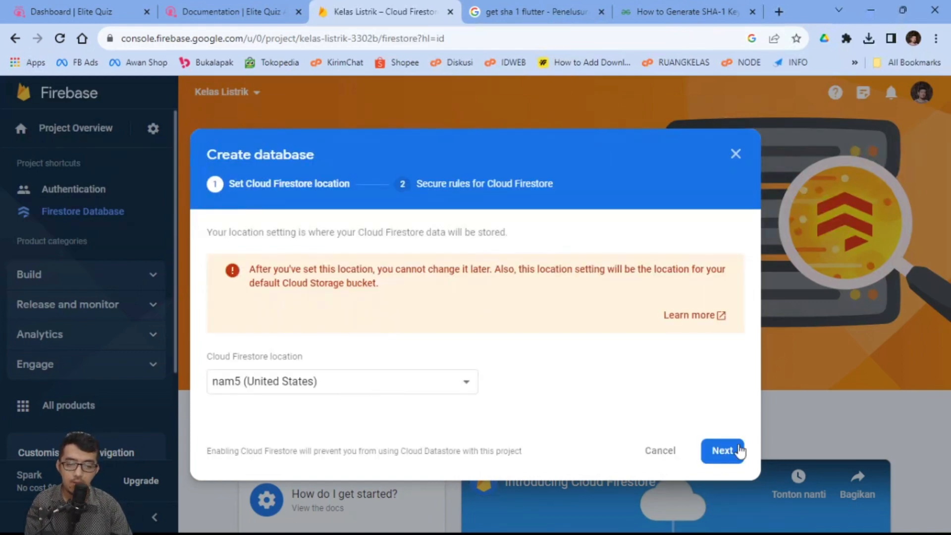
click(726, 455)
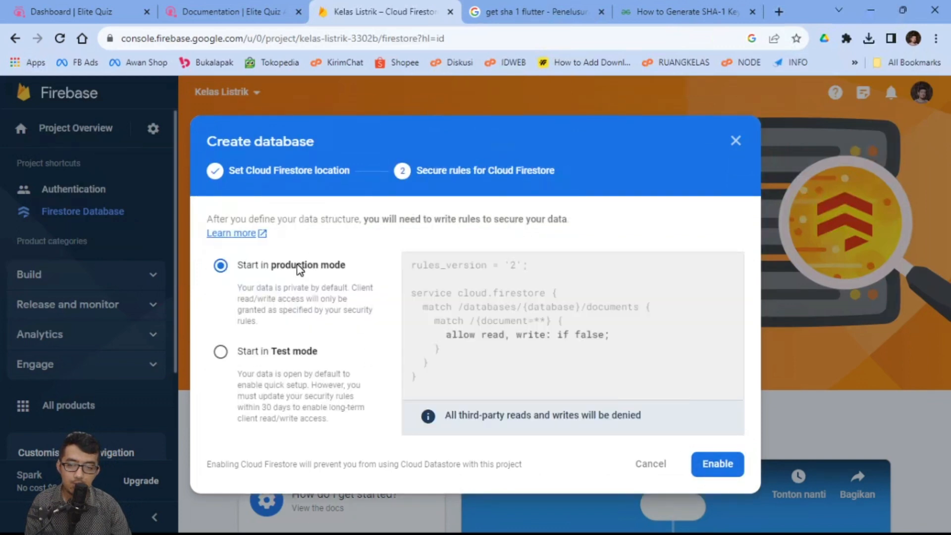
click(717, 464)
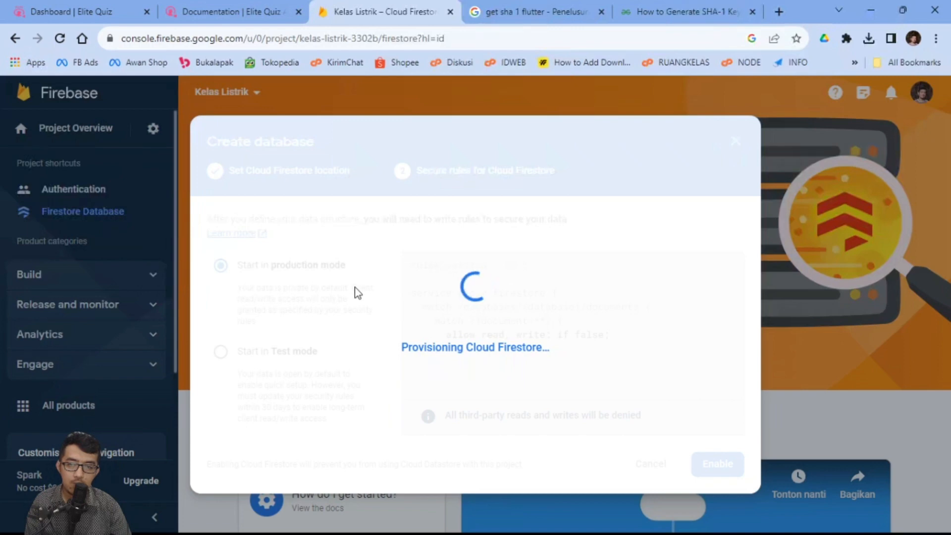
Step: Return to the Elite Quiz documentation and copy the full Firestore security rules code block
key(ctrl+shift+Tab)
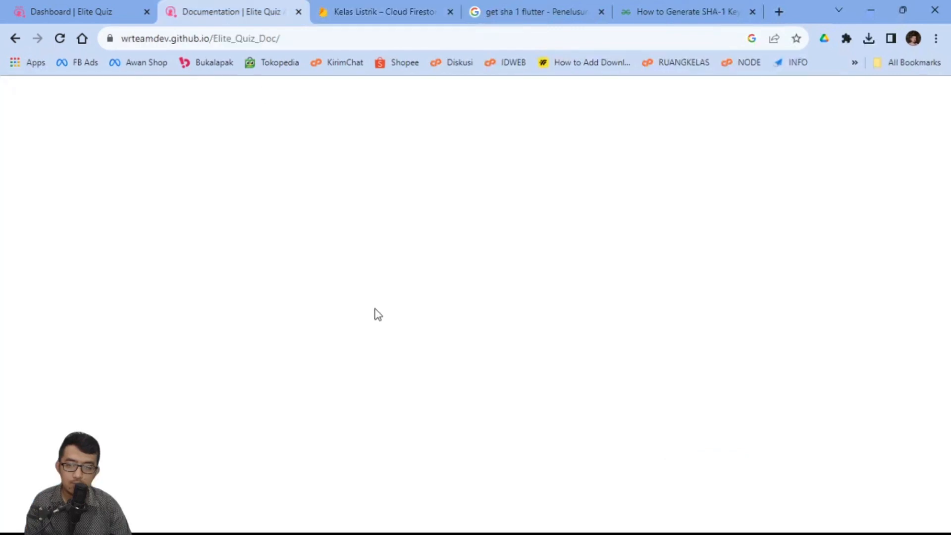
scroll(397, 347, down, 10)
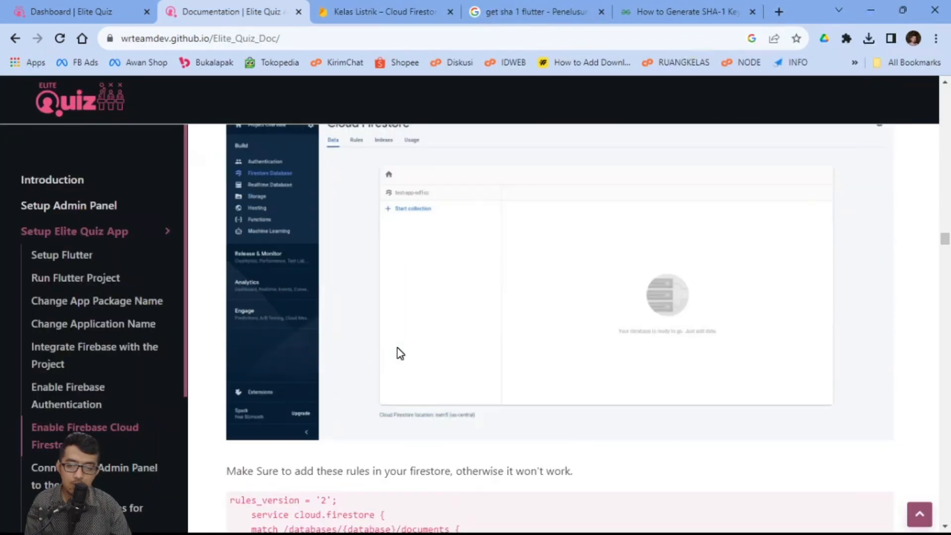
scroll(399, 355, down, 5)
scroll(314, 307, up, 1)
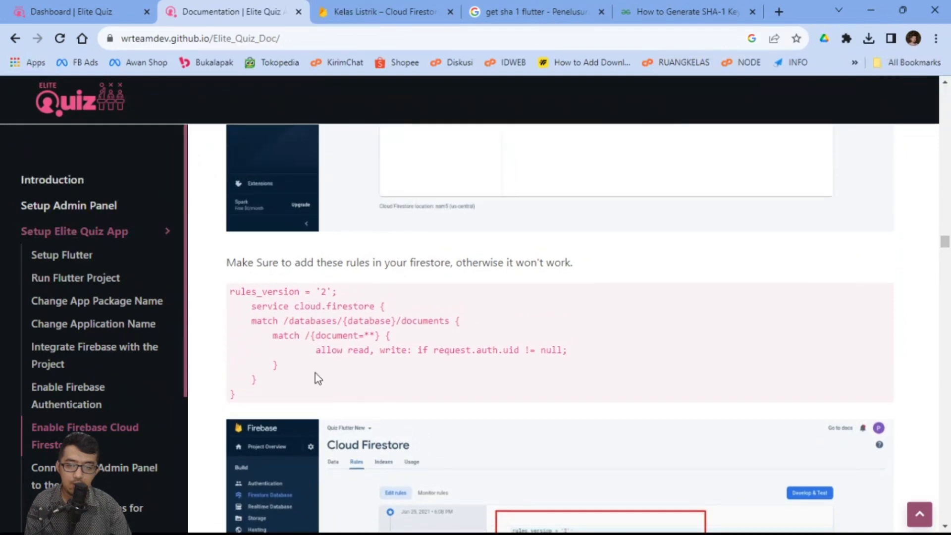
drag(247, 397, 229, 290)
right_click(251, 294)
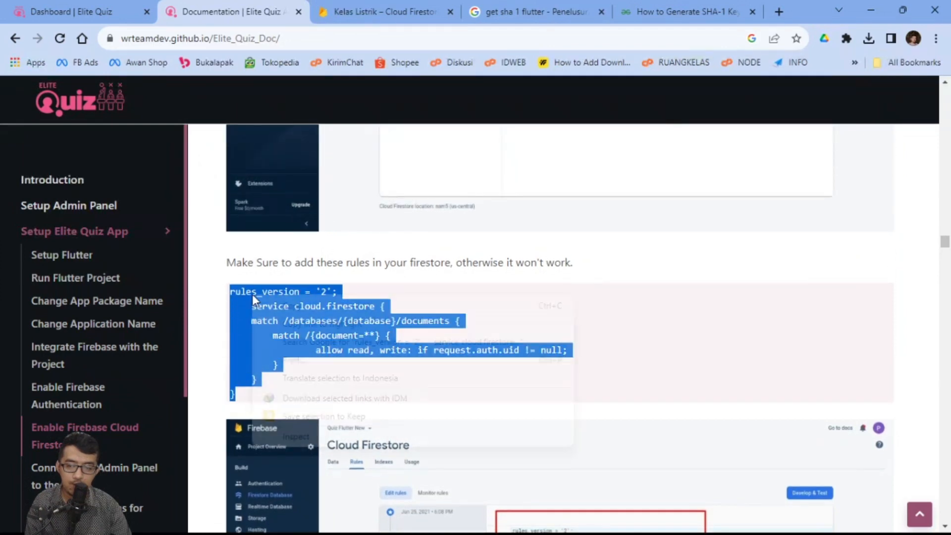
click(292, 306)
Step: Replace the Kelas Listrik project's Cloud Firestore rules with the copied code and publish them
click(349, 8)
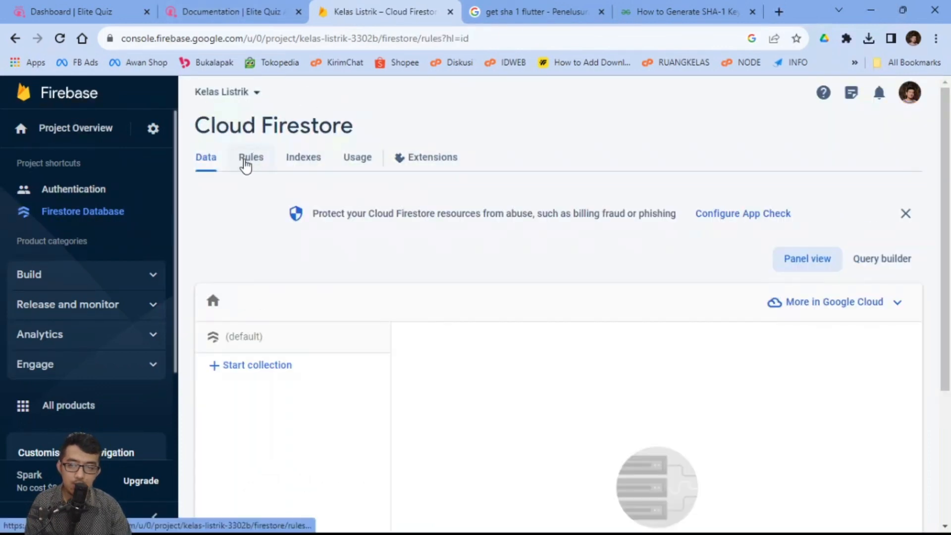
click(251, 161)
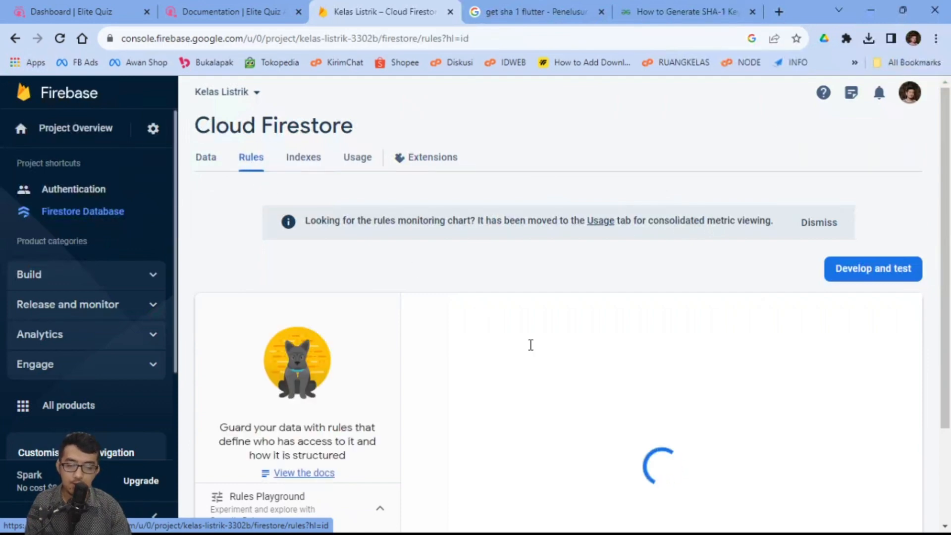
scroll(530, 350, down, 2)
drag(482, 379, 446, 267)
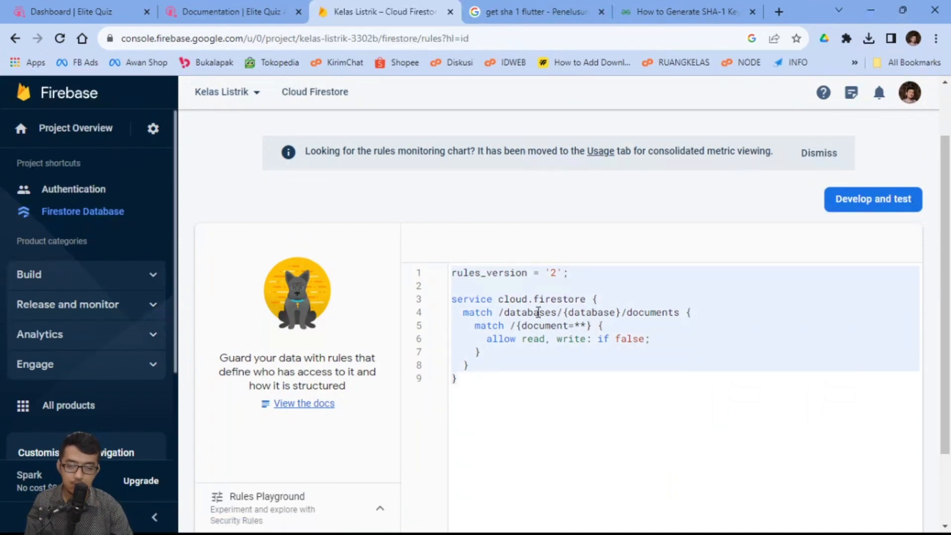
key(BackSpace)
key(ctrl+v)
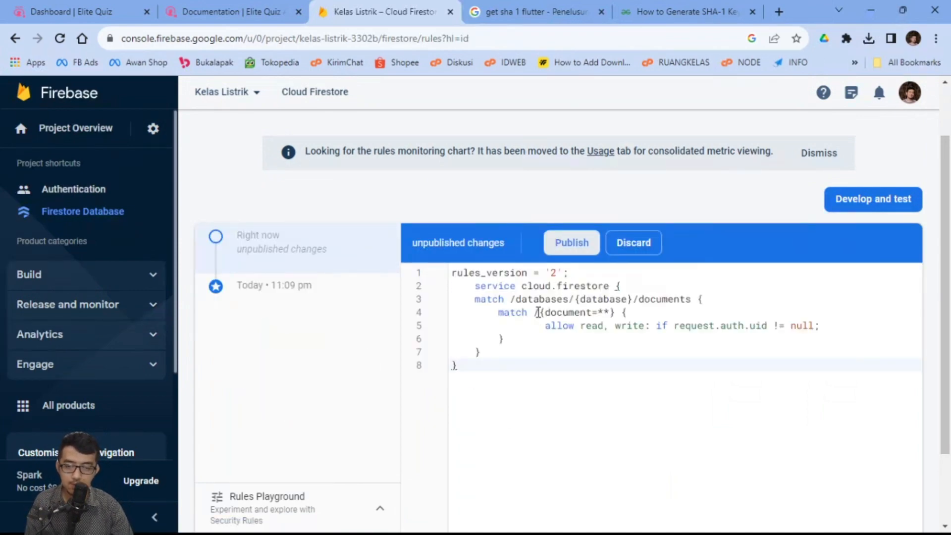
click(569, 252)
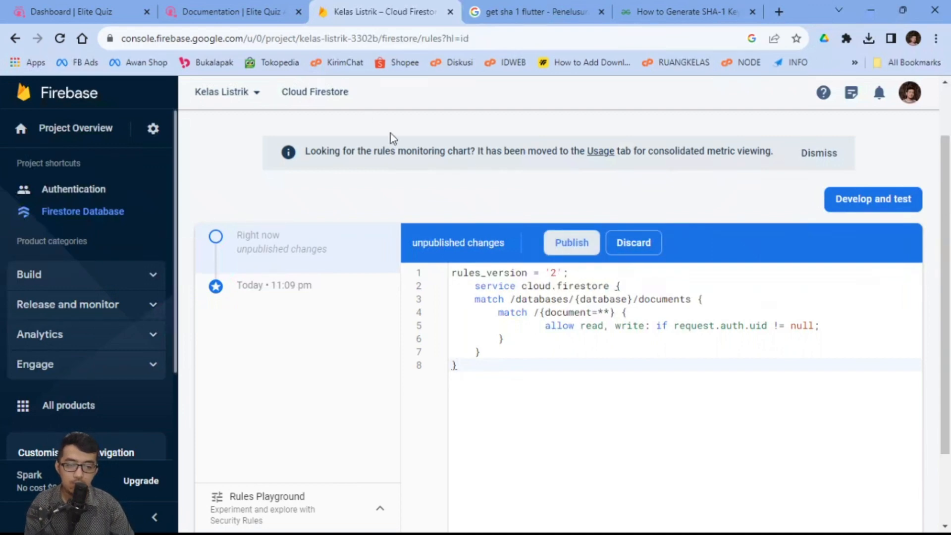
click(254, 6)
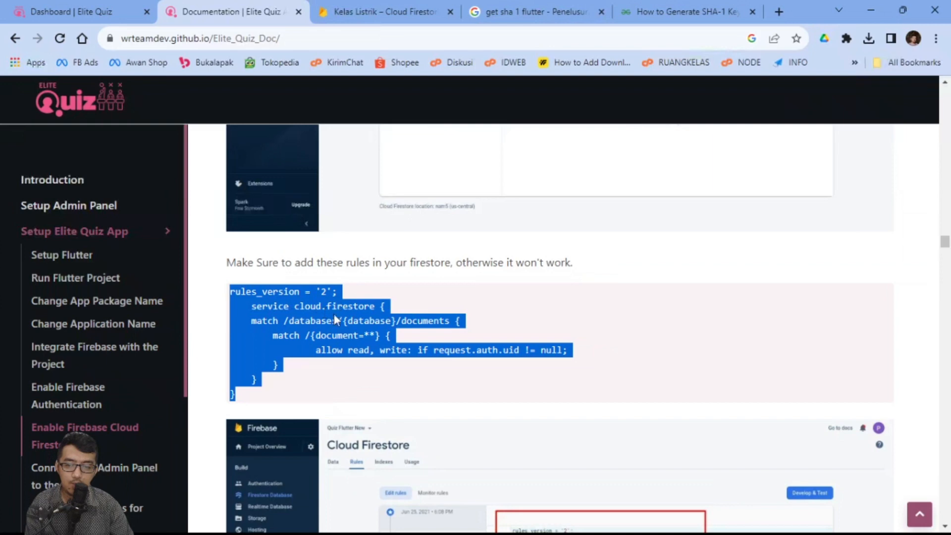
click(368, 7)
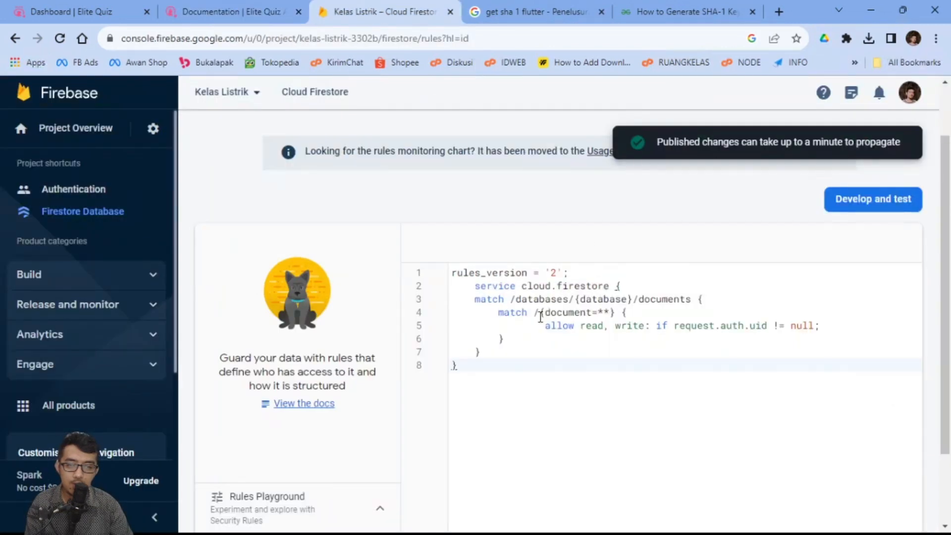
scroll(541, 317, up, 2)
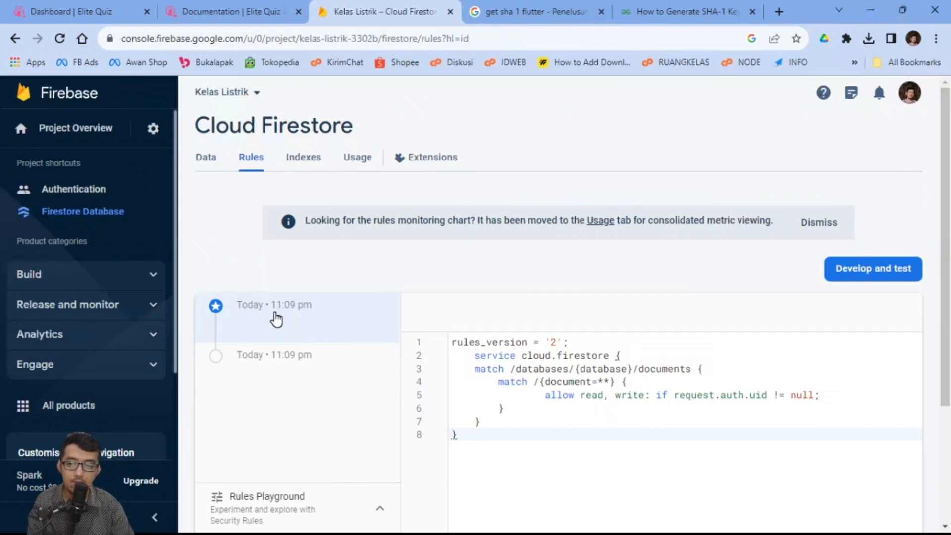
Step: Read the documentation section on connecting the admin panel to the app and check the admin dashboard's address
click(182, 8)
scroll(483, 347, down, 5)
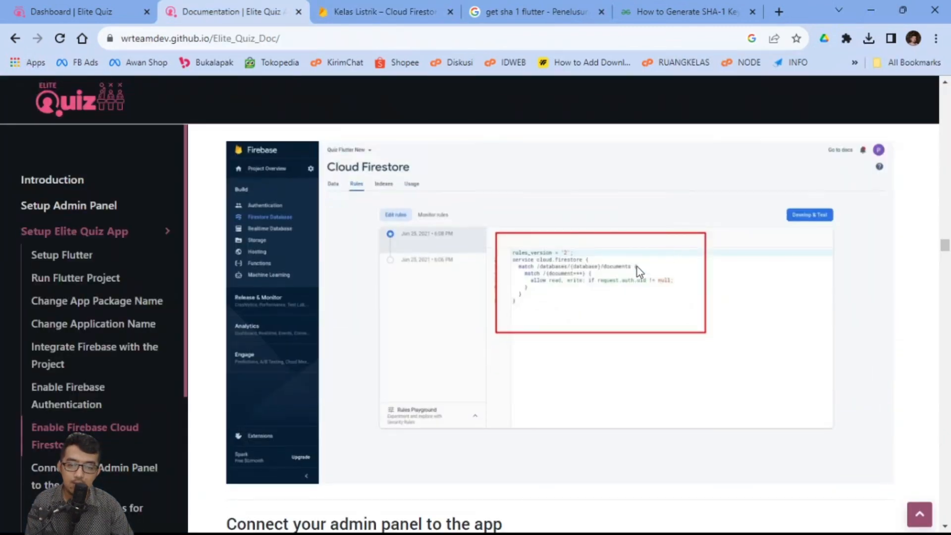
scroll(637, 266, down, 5)
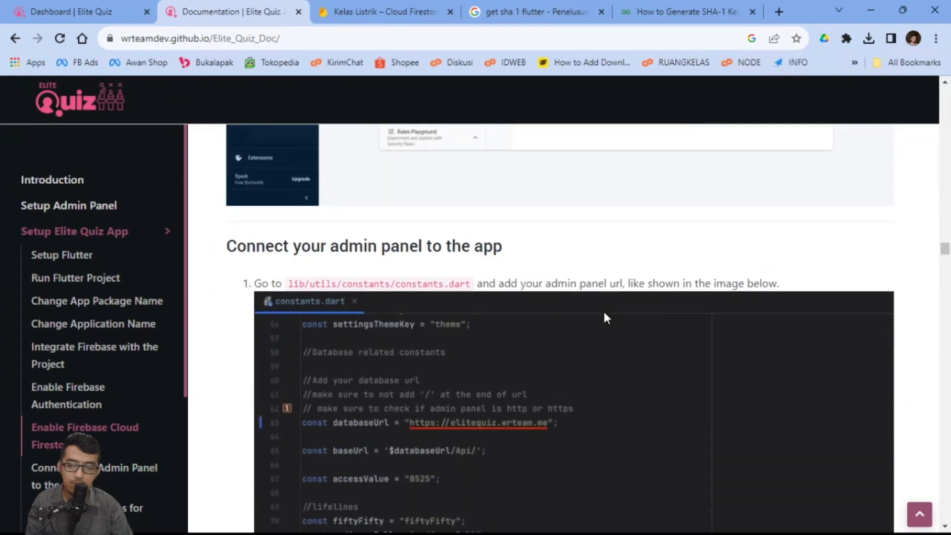
scroll(605, 318, down, 1)
scroll(505, 349, down, 3)
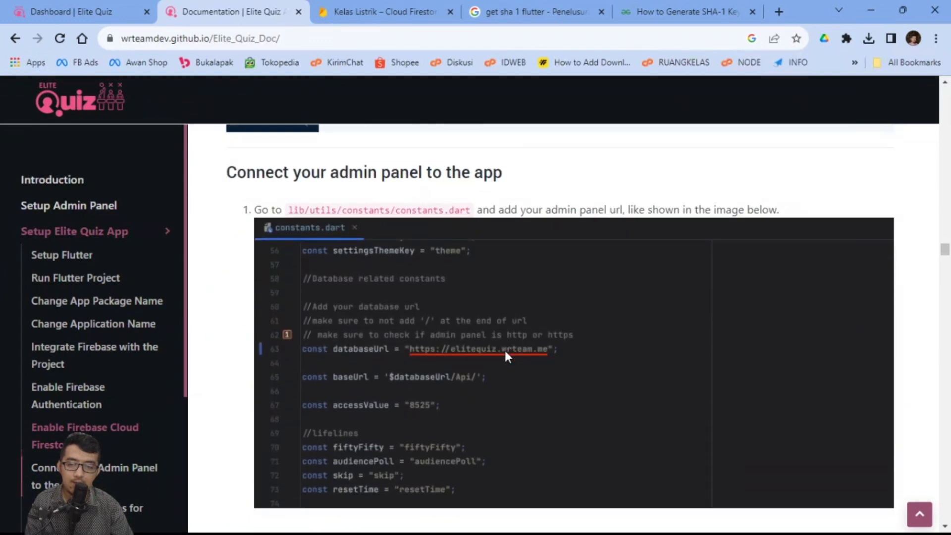
scroll(506, 350, up, 4)
click(397, 6)
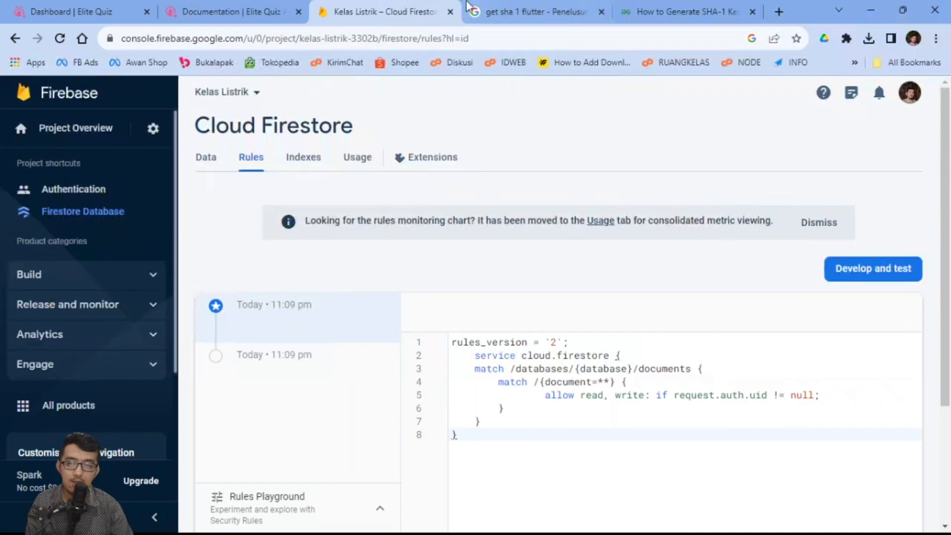
click(75, 11)
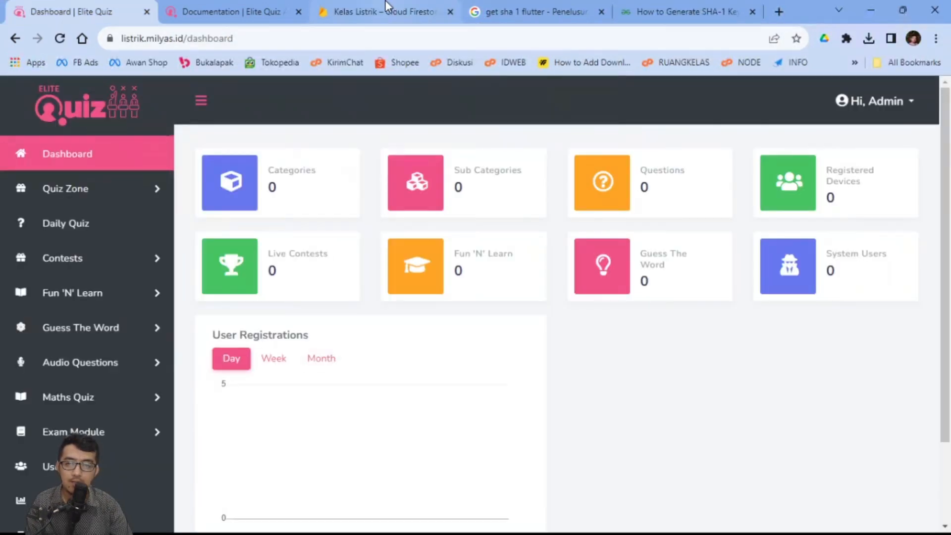
click(387, 6)
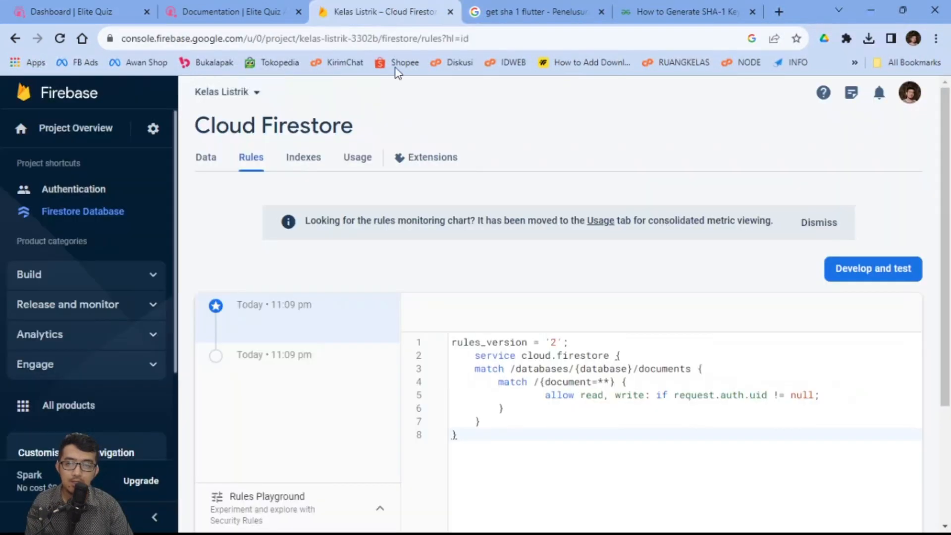
Step: Switch to Android Studio, collapse the android folder and expand lib/utils/constants in the project tree
click(23, 7)
click(598, 519)
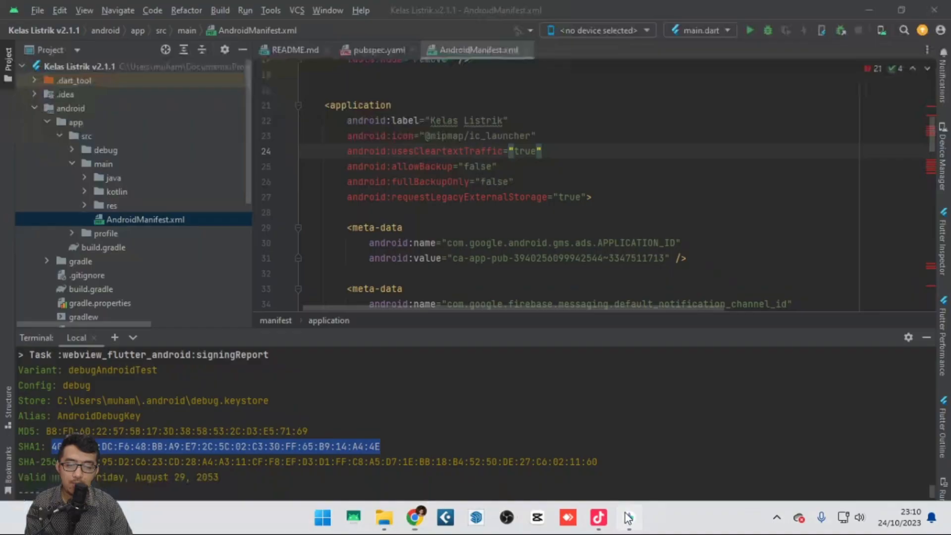
click(31, 101)
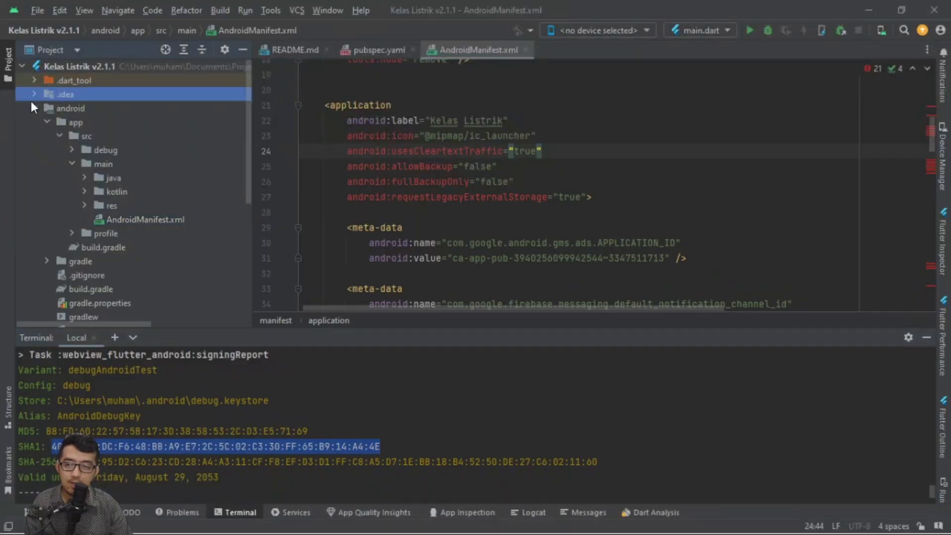
click(31, 105)
click(34, 150)
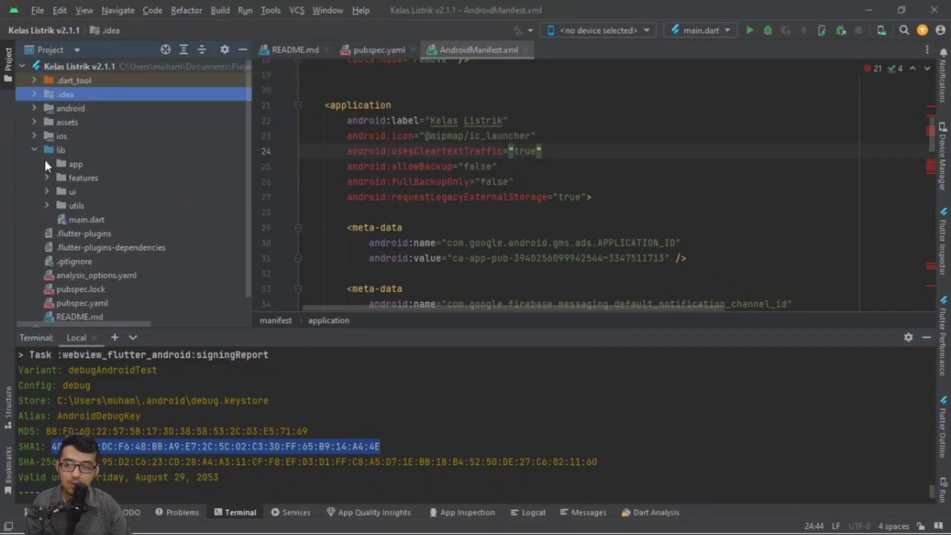
click(46, 163)
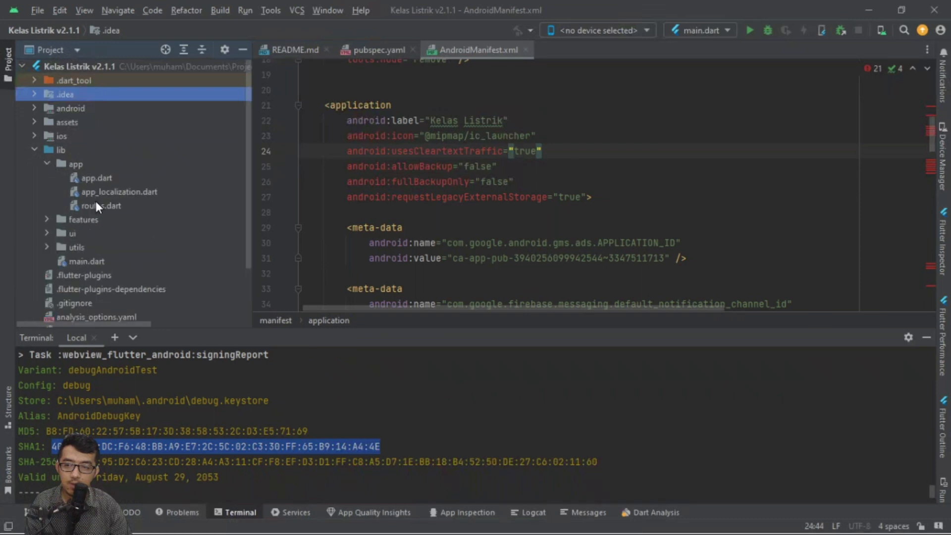
click(47, 233)
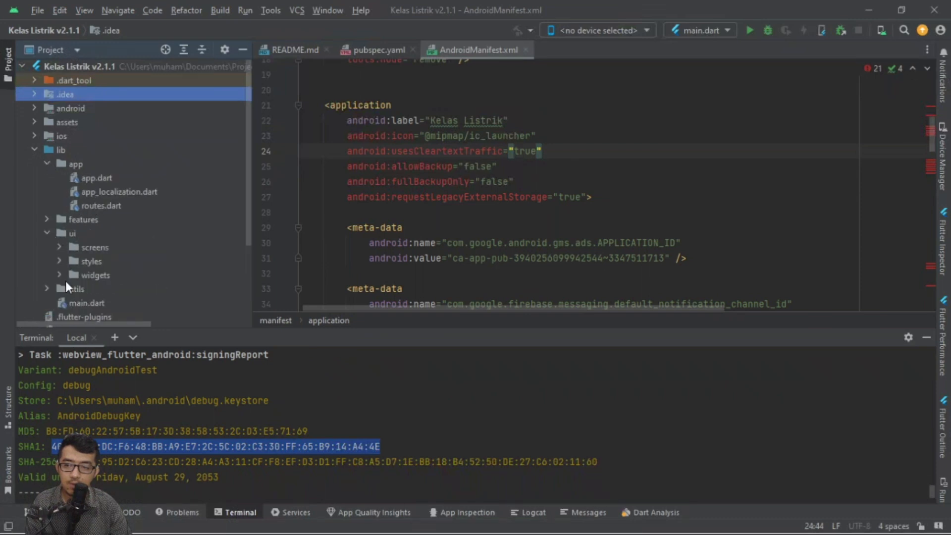
click(47, 289)
scroll(53, 296, down, 2)
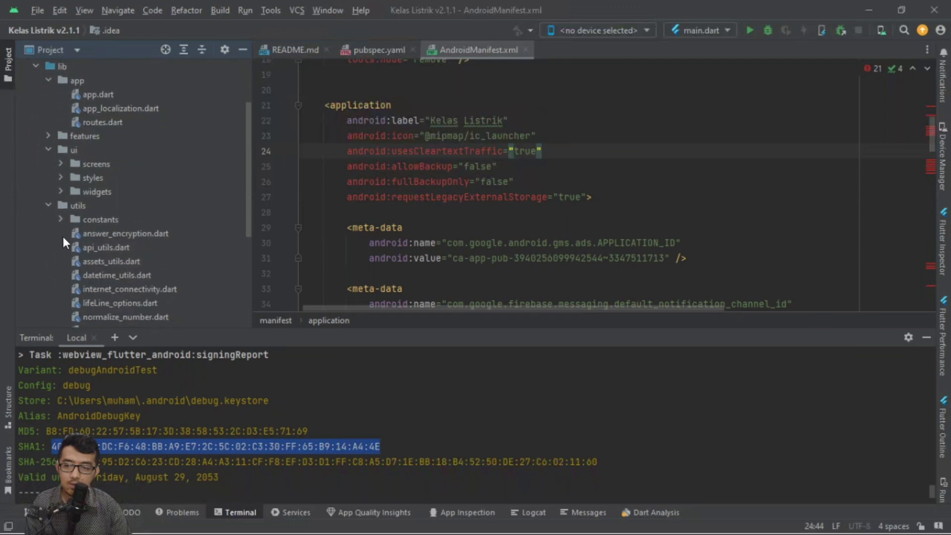
click(59, 219)
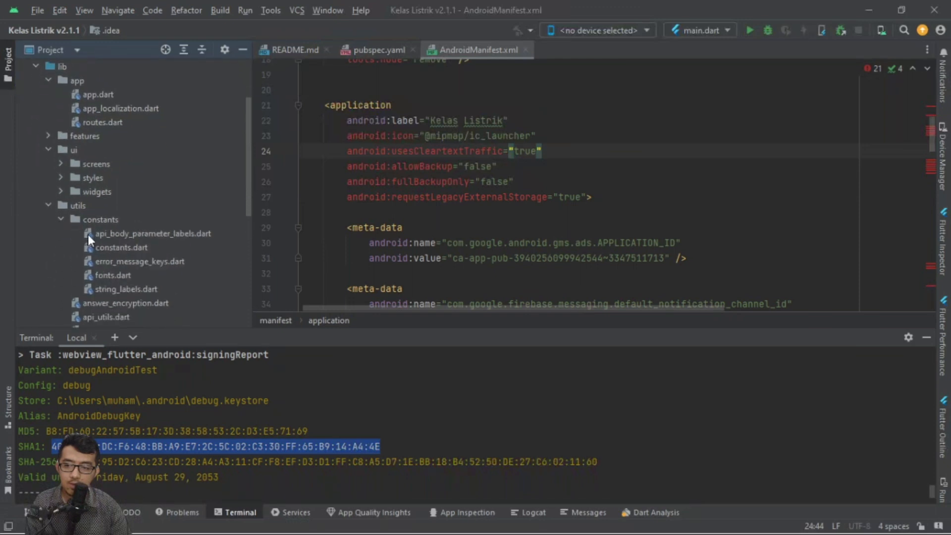
Step: Collapse the lib subfolders, open lib/utils/constants/constants.dart and locate the databaseUrl constant under the database related constants
scroll(87, 233, up, 2)
double_click(36, 148)
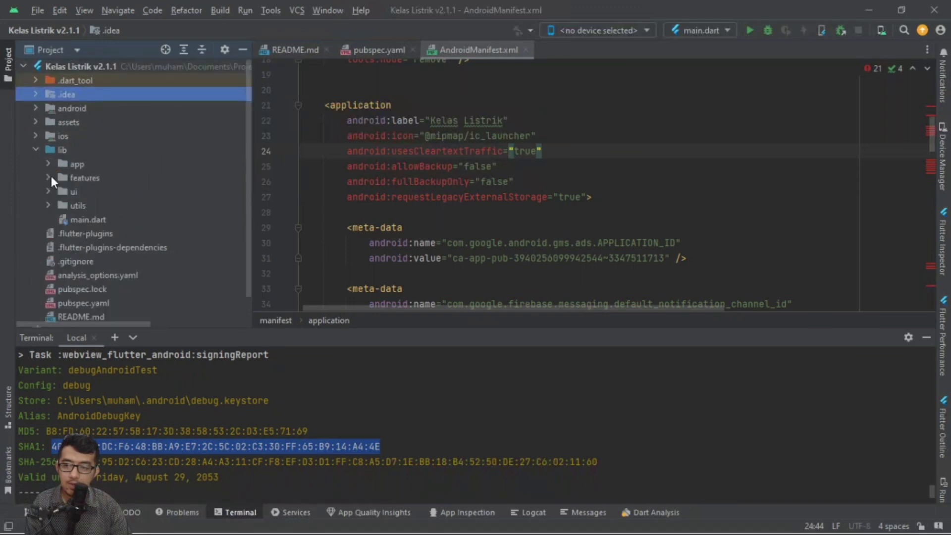
click(48, 192)
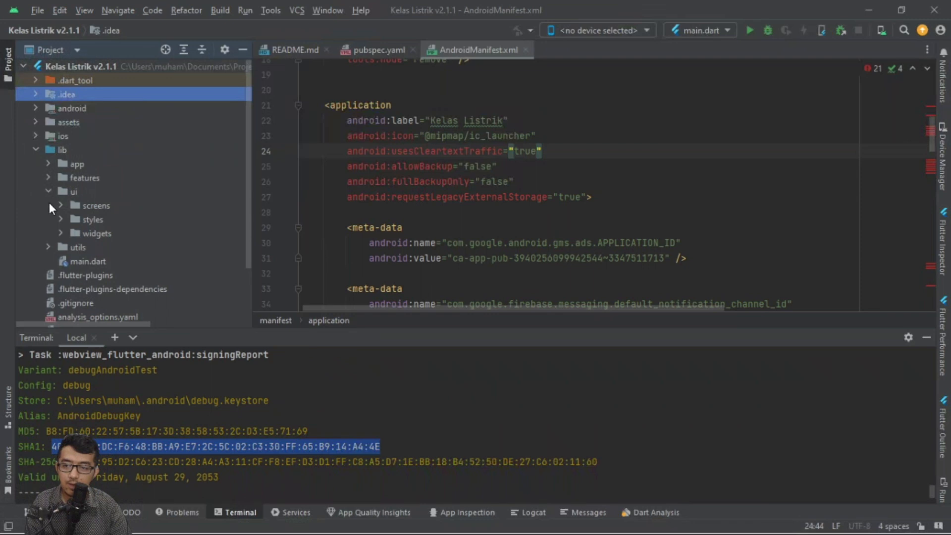
click(48, 192)
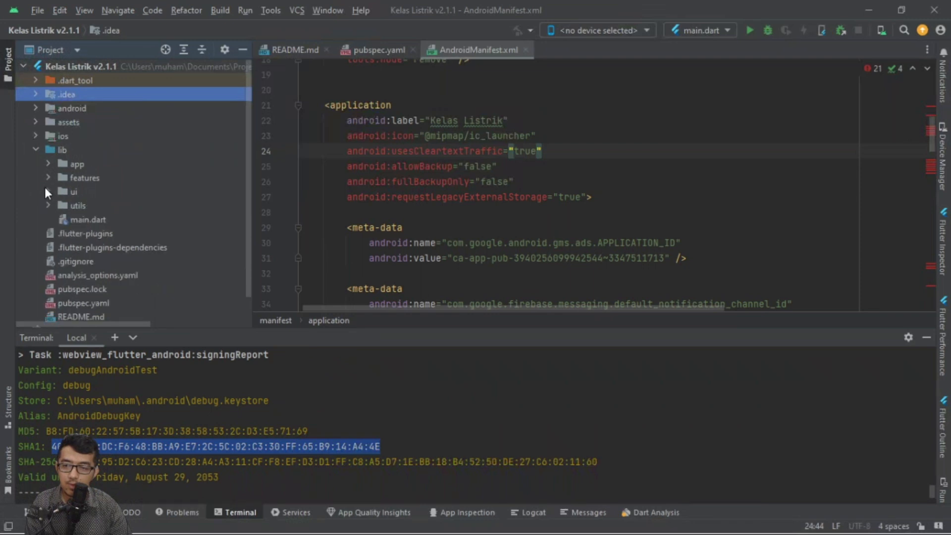
click(46, 206)
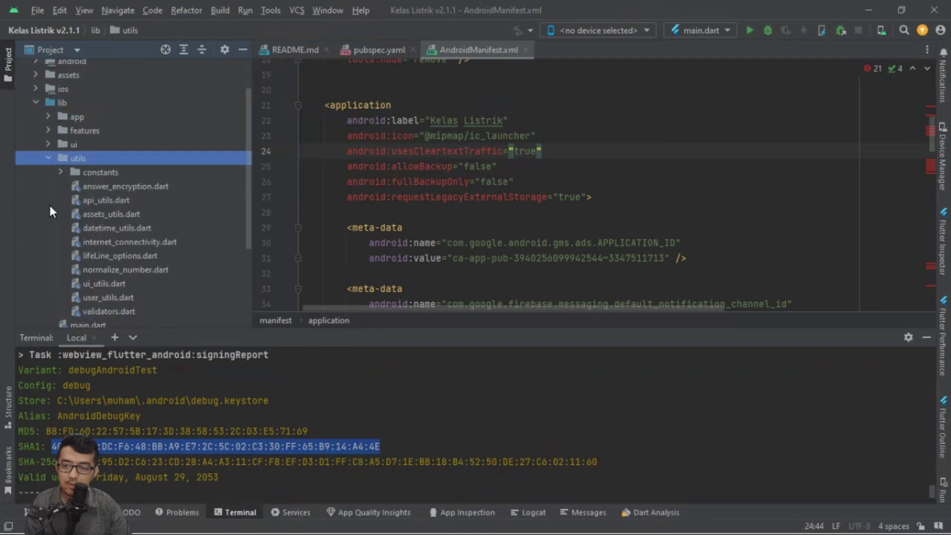
click(60, 171)
double_click(103, 199)
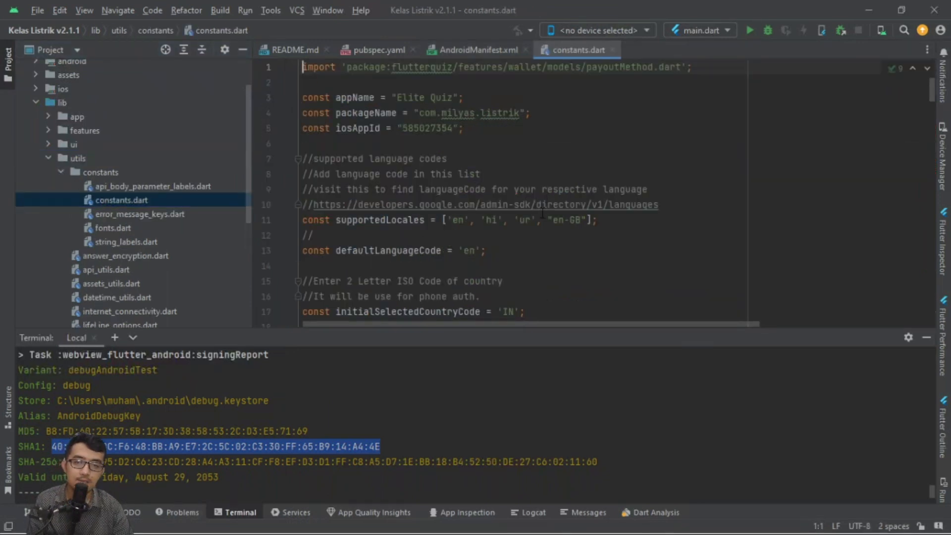
scroll(538, 231, down, 2)
scroll(538, 231, down, 5)
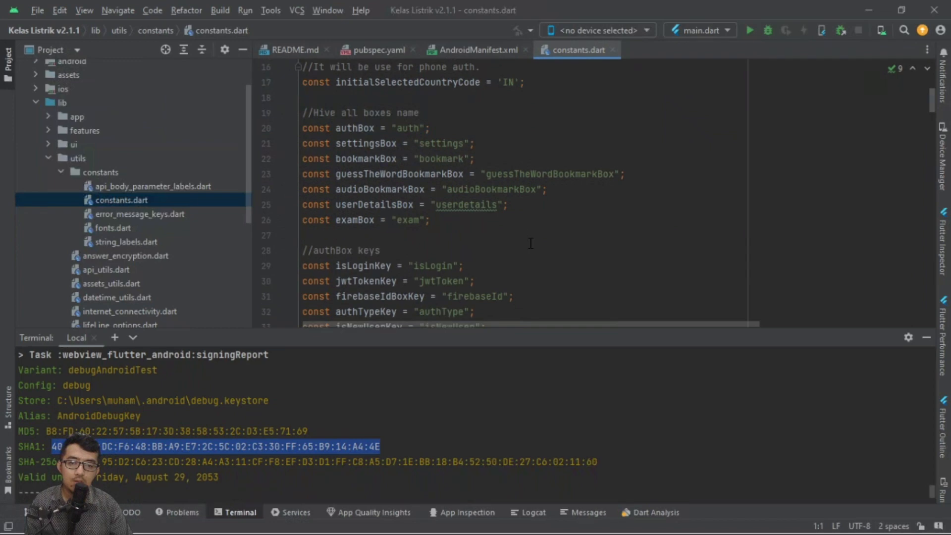
scroll(531, 242, down, 12)
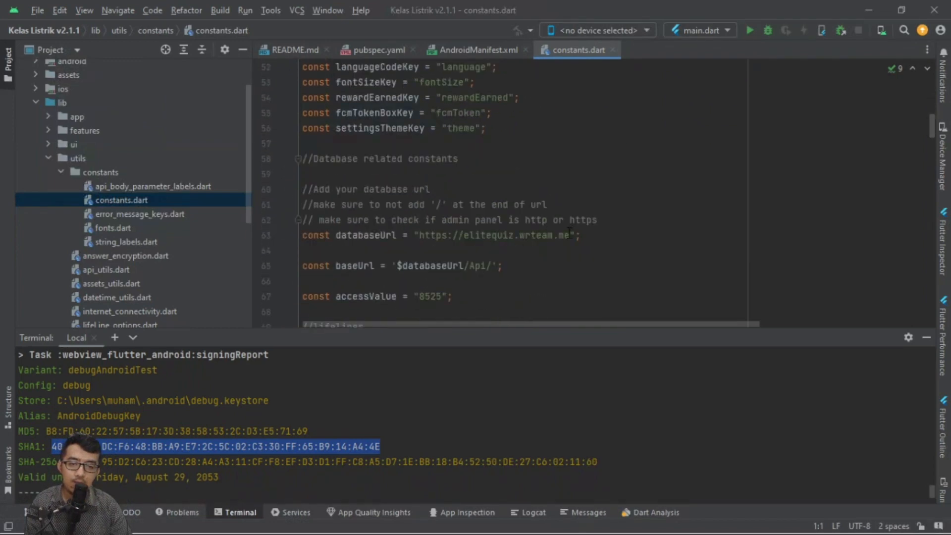
drag(569, 236, 465, 237)
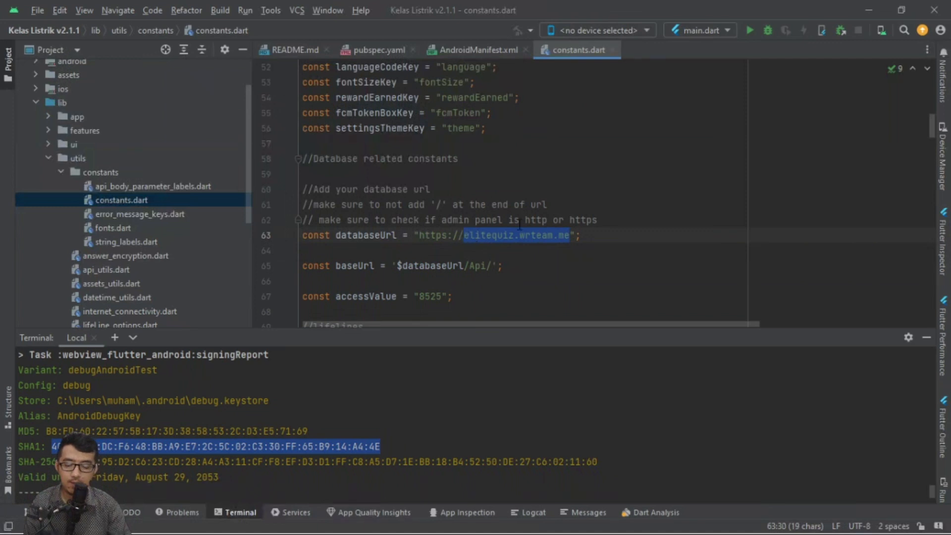
text(l = "https://li)
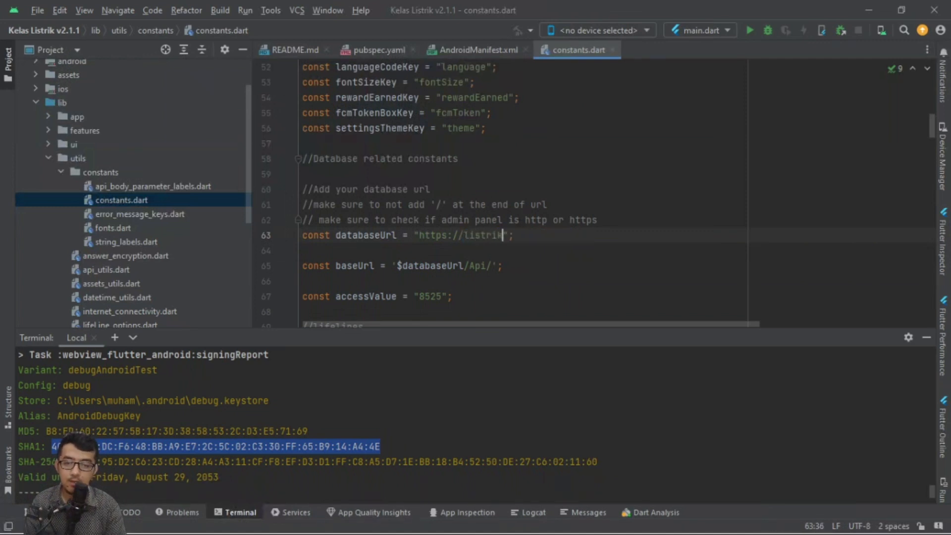
text(strik.mi)
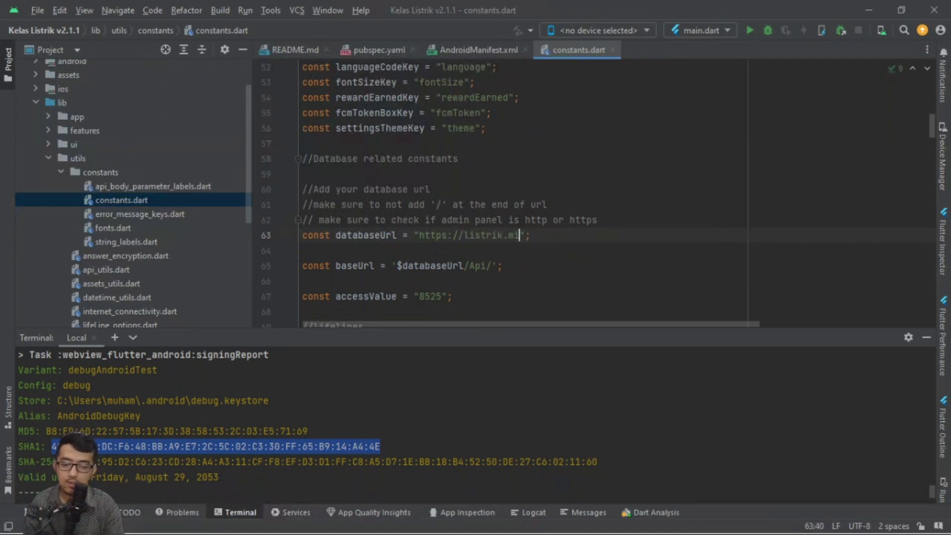
text(lyas.id)
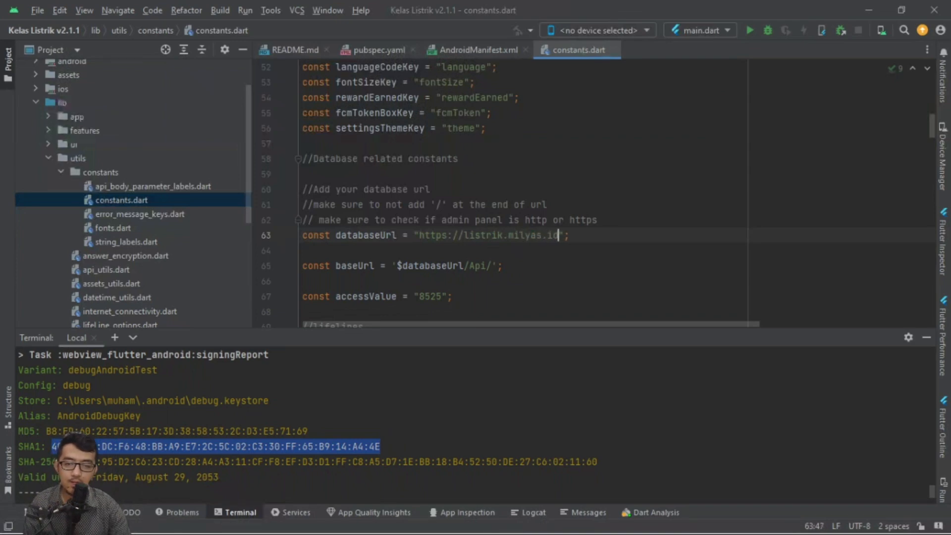
click(561, 262)
Step: Switch to Chrome and read the Elite Quiz documentation section on enabling notifications for the app
key(alt+Tab)
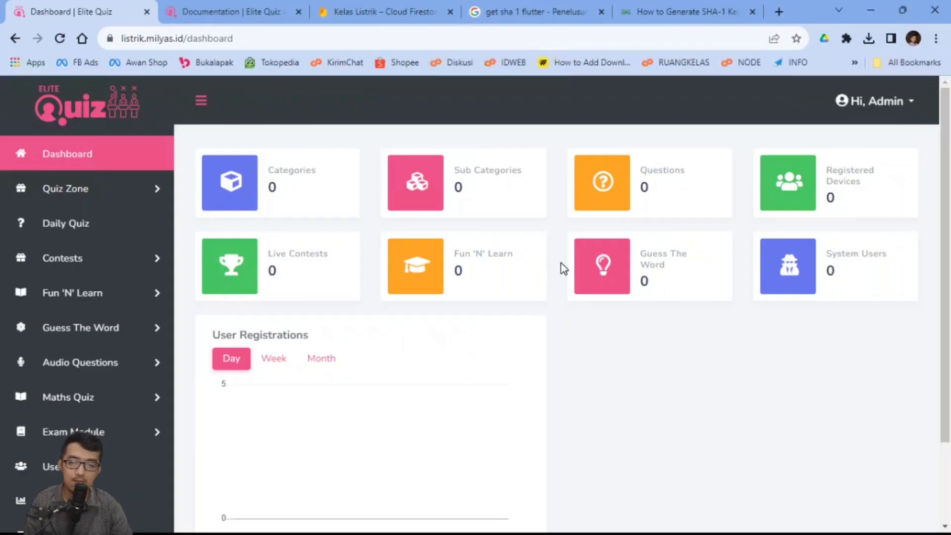
click(253, 11)
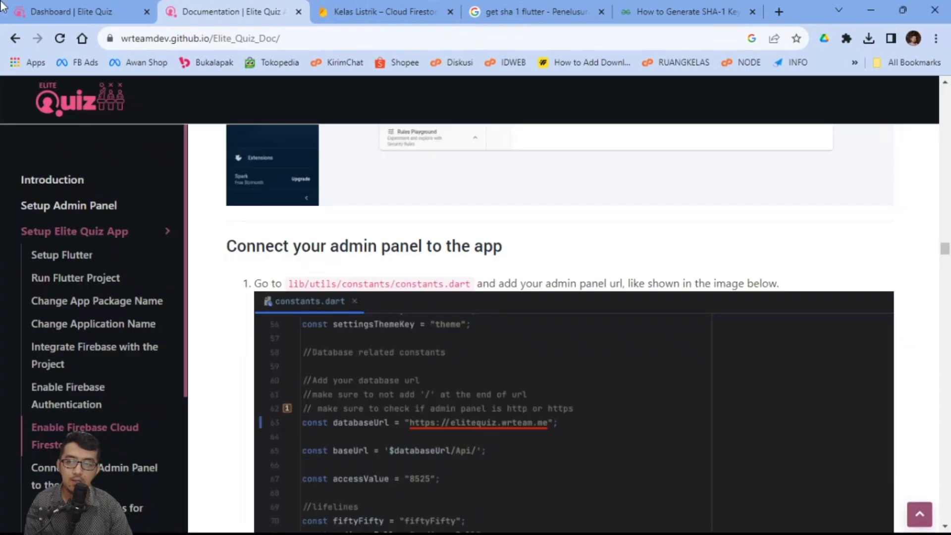
click(22, 4)
click(206, 4)
scroll(394, 425, down, 2)
scroll(396, 426, down, 6)
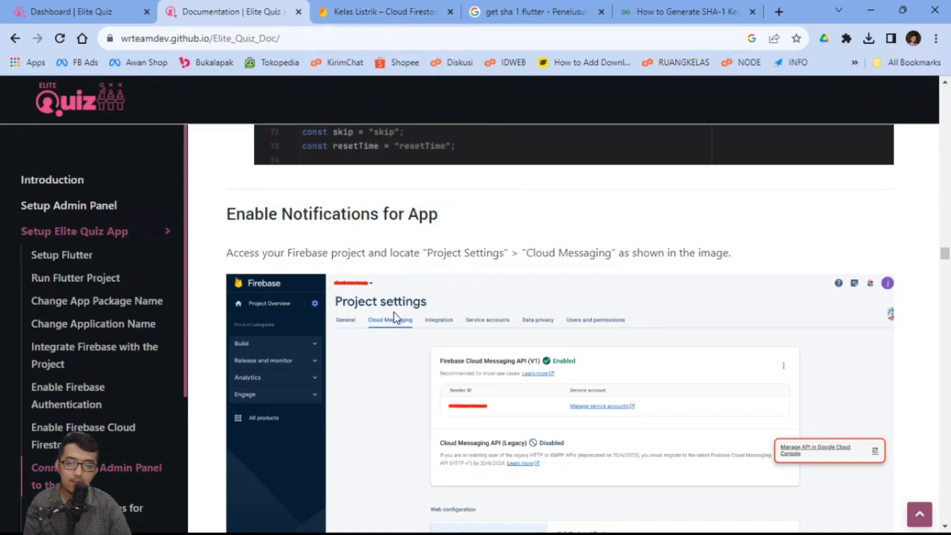
Step: Open the Cloud Messaging settings of the Kelas Listrik project in the Firebase console
click(366, 7)
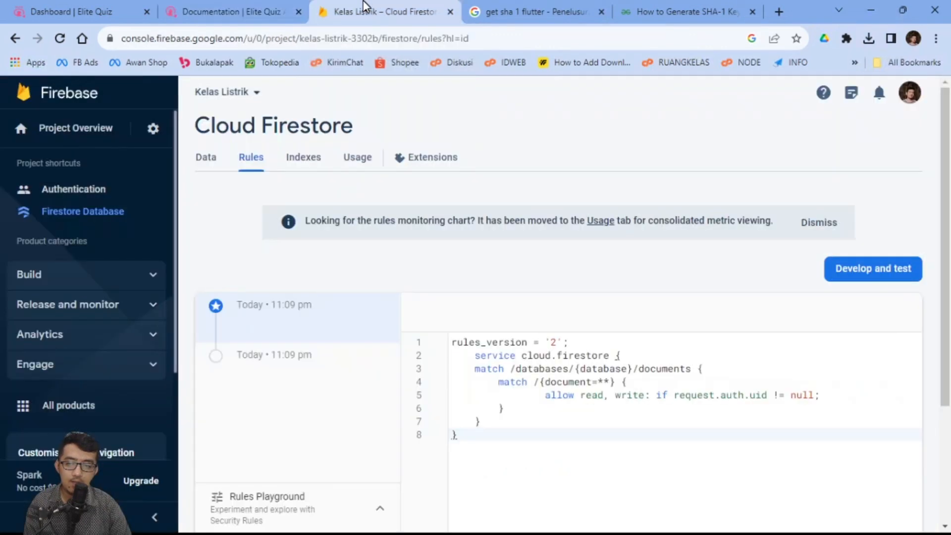
click(153, 129)
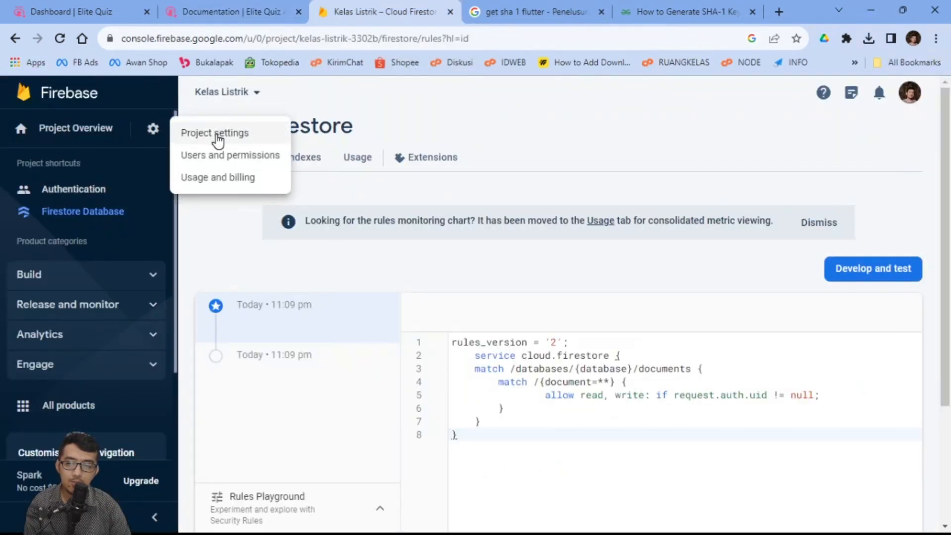
click(217, 136)
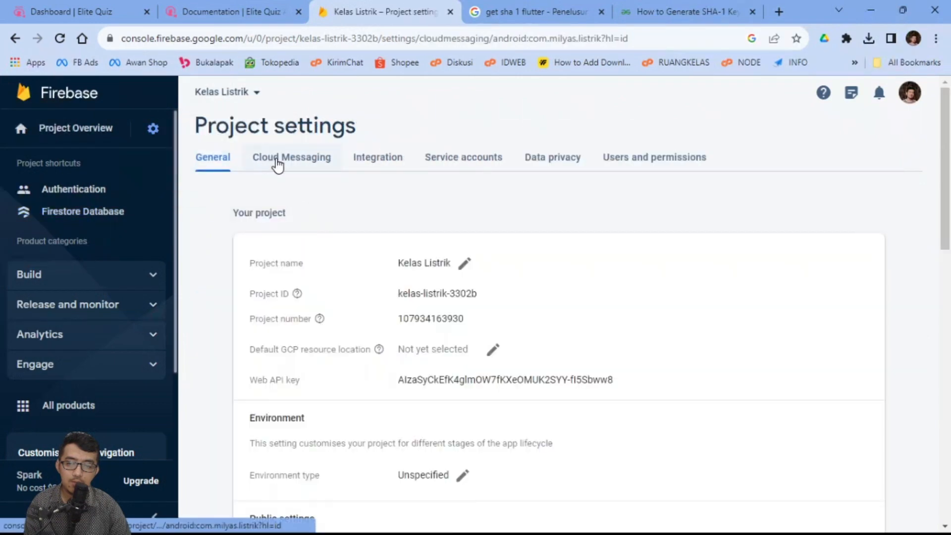
click(278, 166)
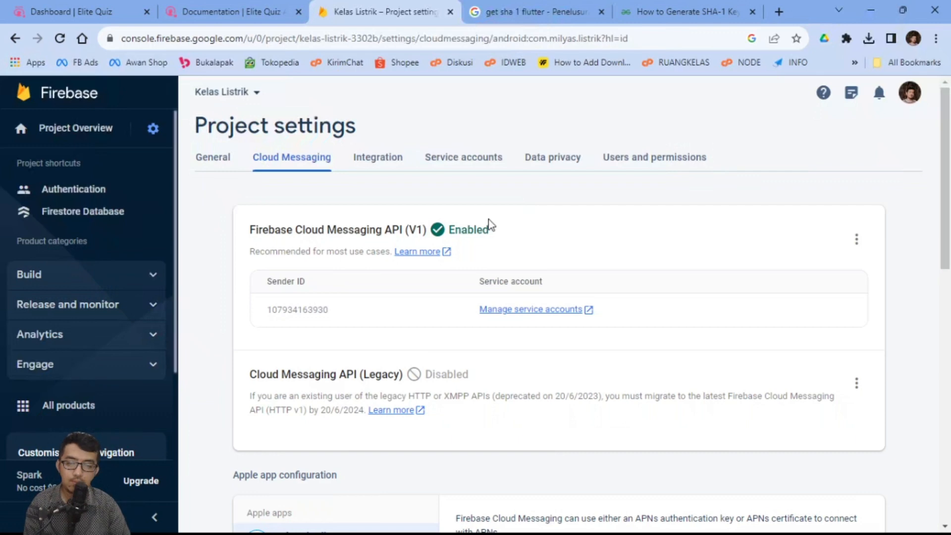
Step: Open the management page of the Cloud Messaging API (Legacy) in Google Cloud Console
scroll(485, 268, down, 4)
scroll(609, 333, up, 4)
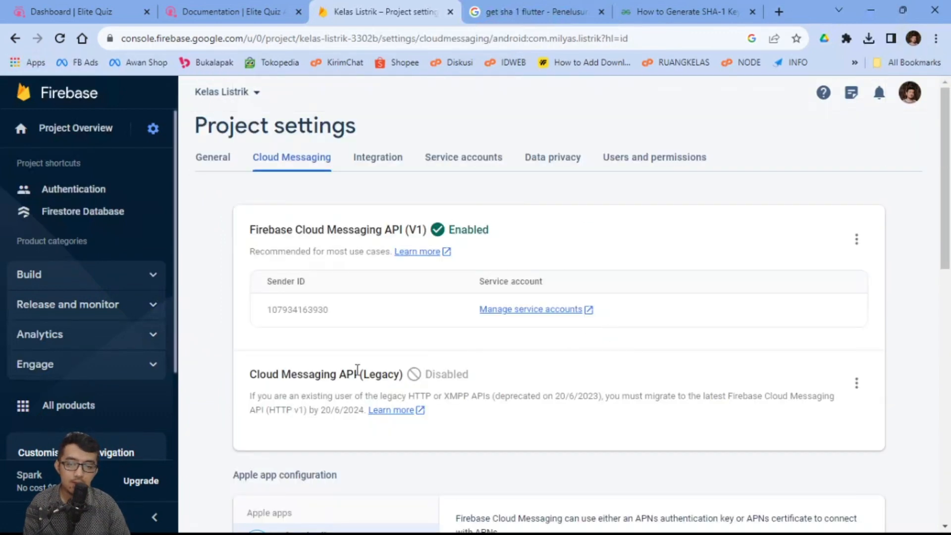
click(852, 384)
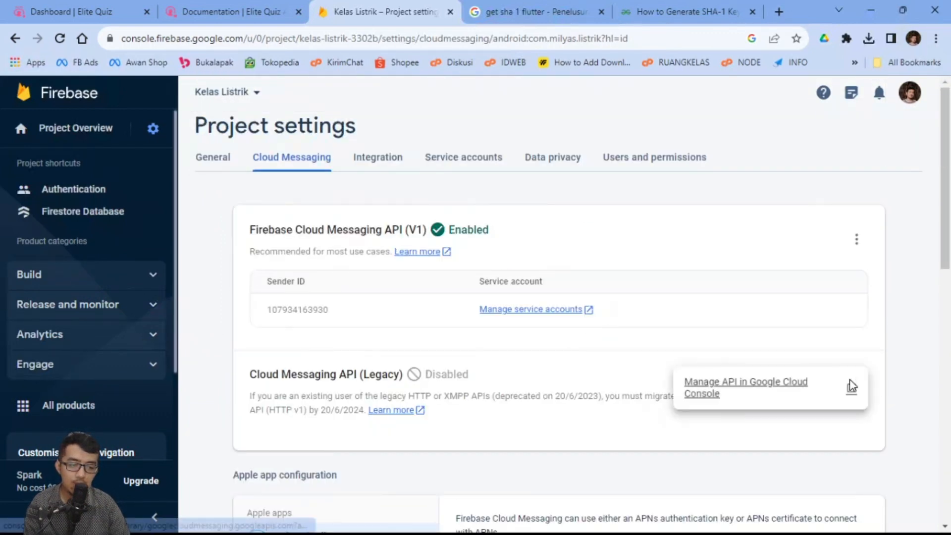
click(765, 391)
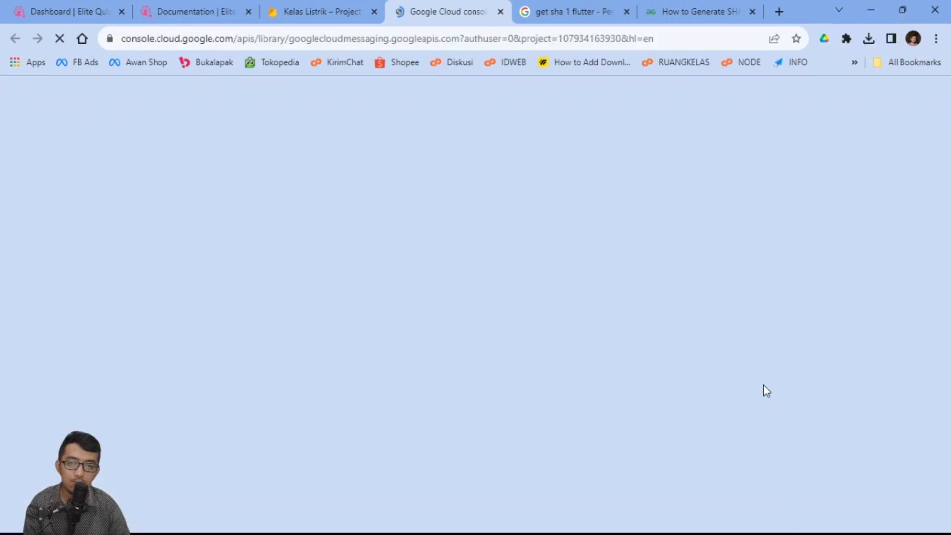
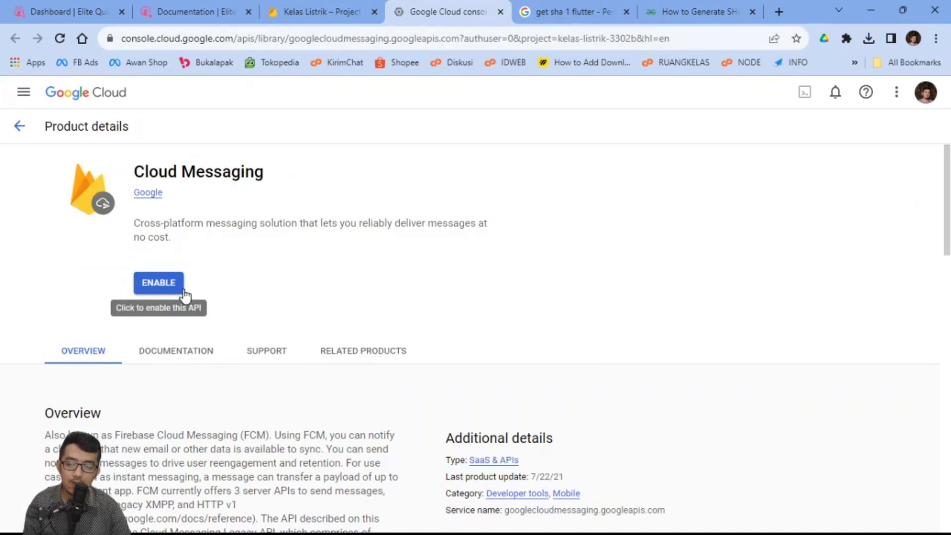
Step: Enable the Cloud Messaging API for the Kelas Listrik project and reload the project's Cloud Messaging settings in the Firebase console
click(172, 290)
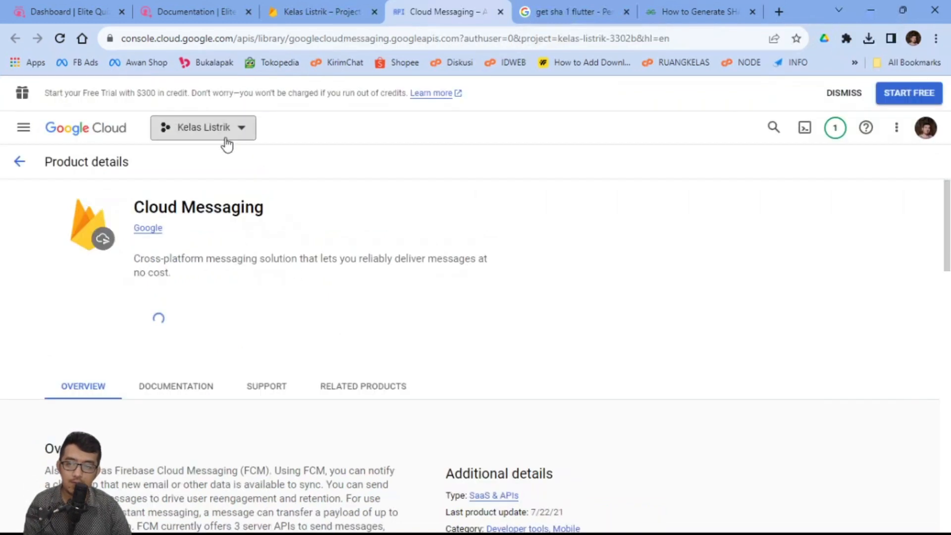
click(304, 9)
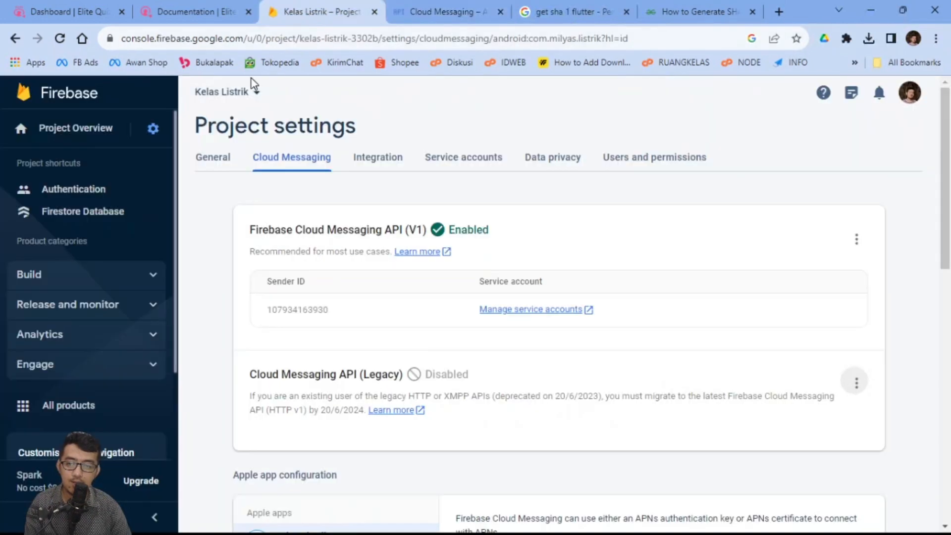
click(418, 9)
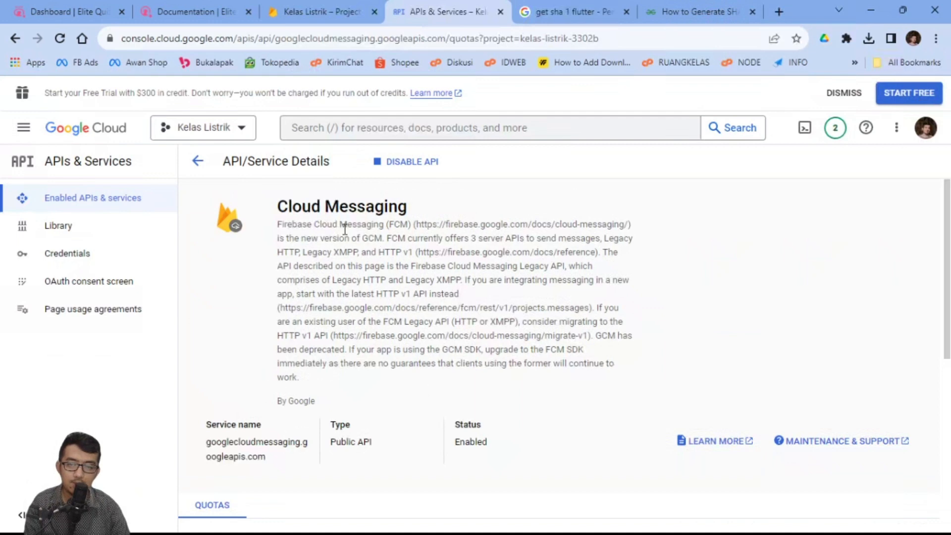
click(312, 10)
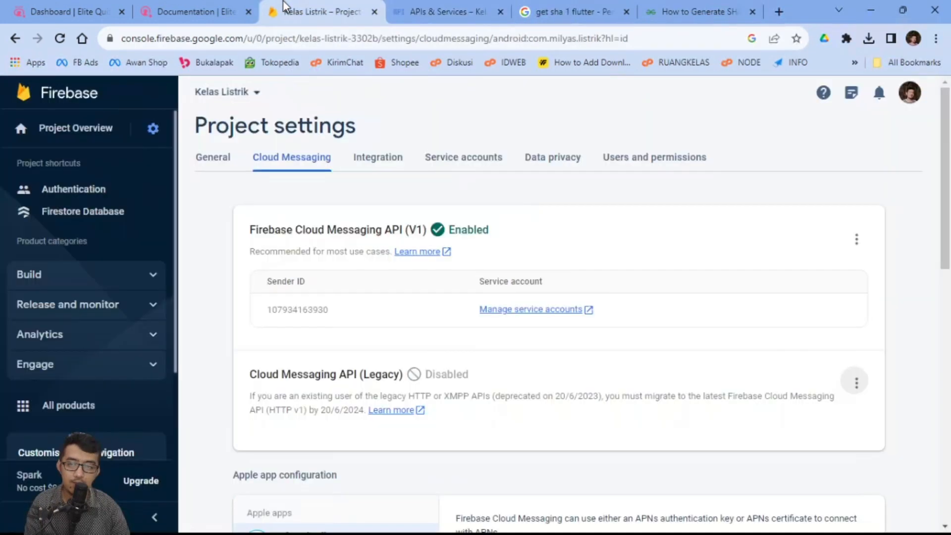
click(58, 44)
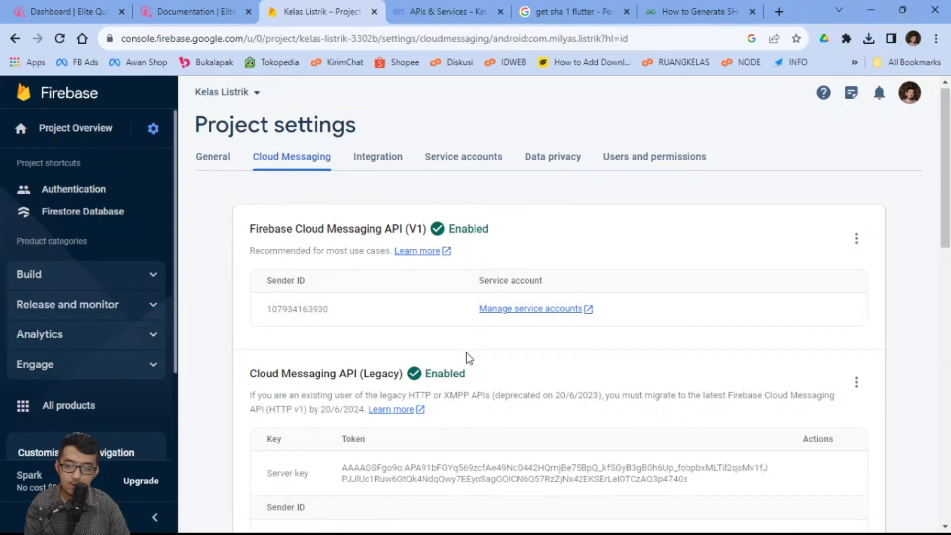
scroll(468, 357, down, 3)
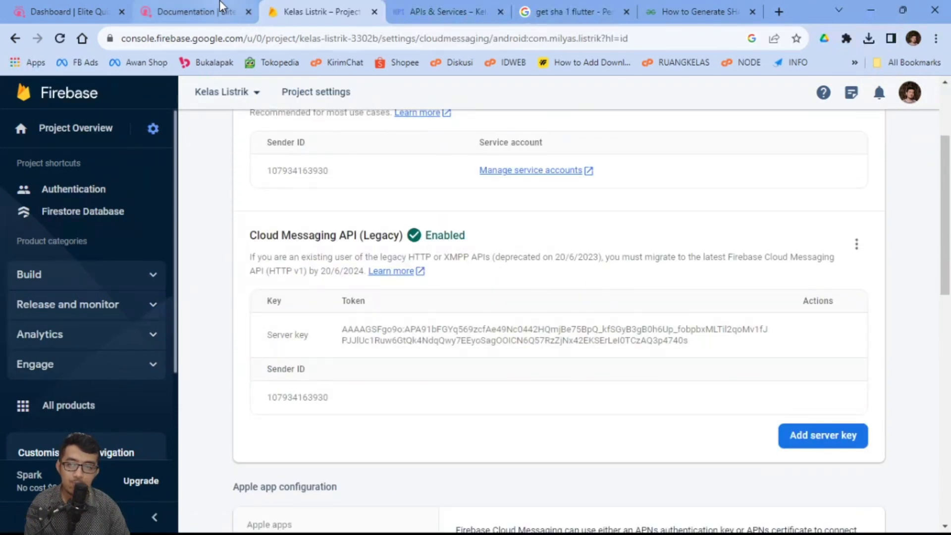
Step: Read in the Elite Quiz documentation where the Firebase server key has to be entered
click(210, 10)
scroll(417, 378, down, 4)
scroll(415, 378, down, 10)
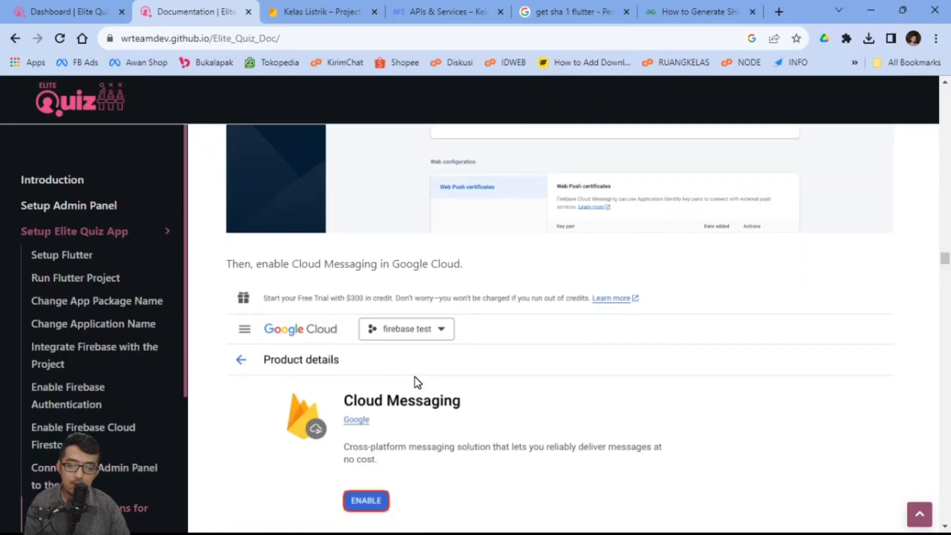
scroll(415, 380, up, 4)
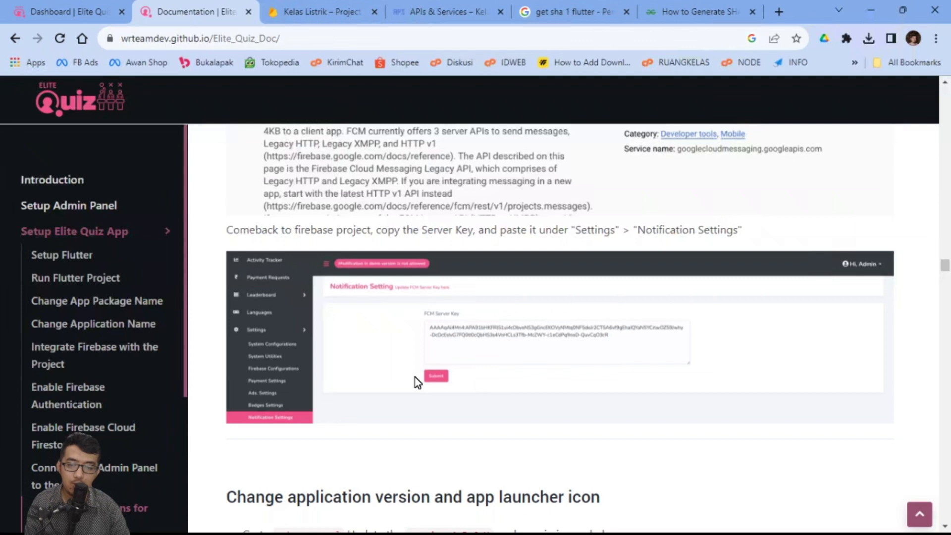
Step: Copy the legacy Cloud Messaging server key from Firebase and open the Notification Settings of the Elite Quiz admin panel
click(322, 12)
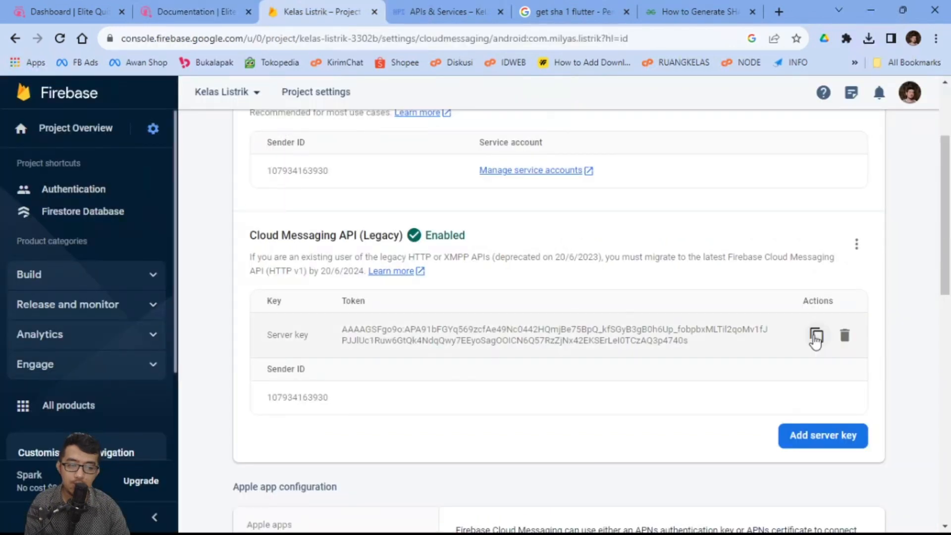
click(816, 336)
click(28, 1)
scroll(62, 441, down, 3)
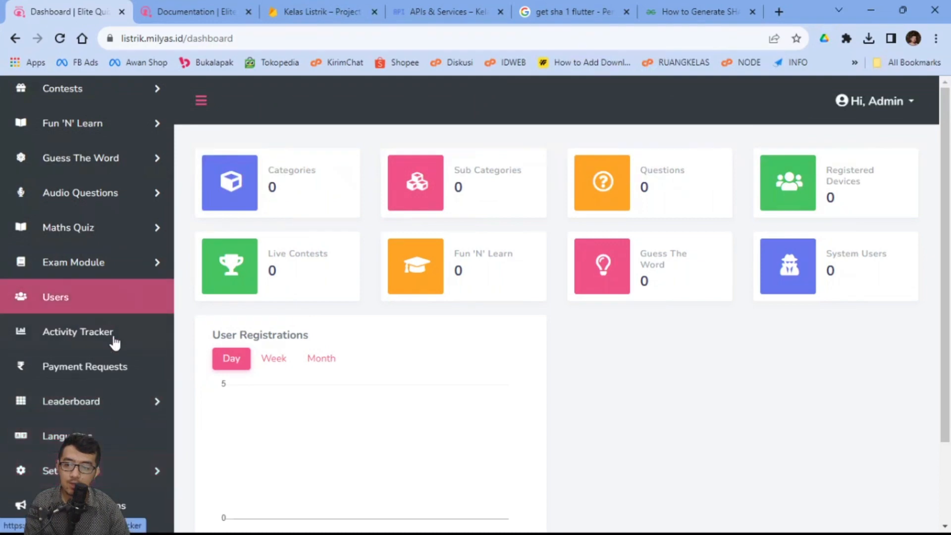
scroll(114, 342, down, 2)
click(120, 386)
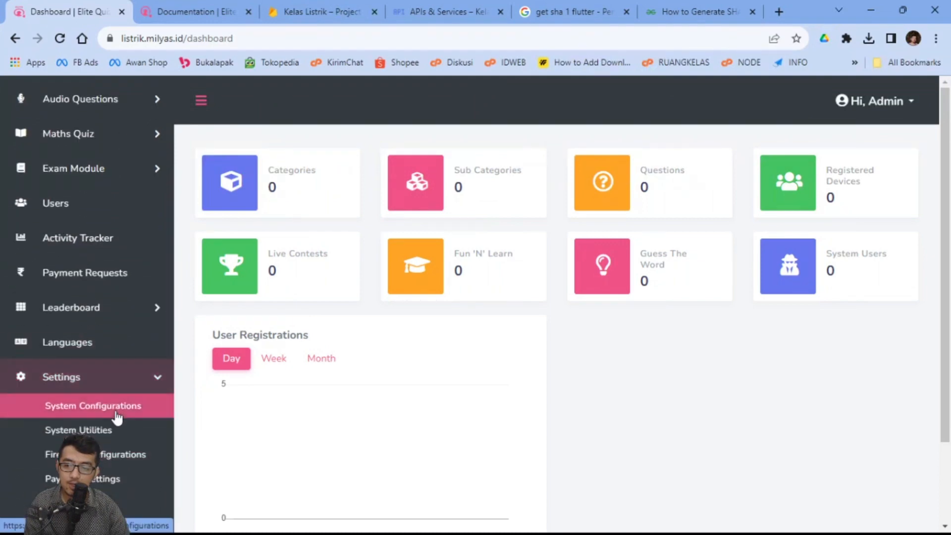
click(117, 454)
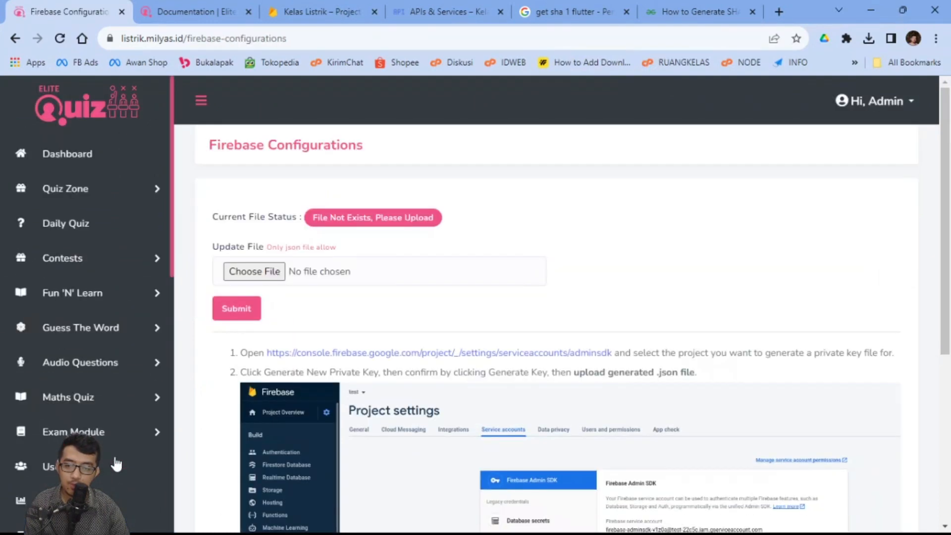
scroll(268, 426, down, 5)
scroll(128, 436, down, 3)
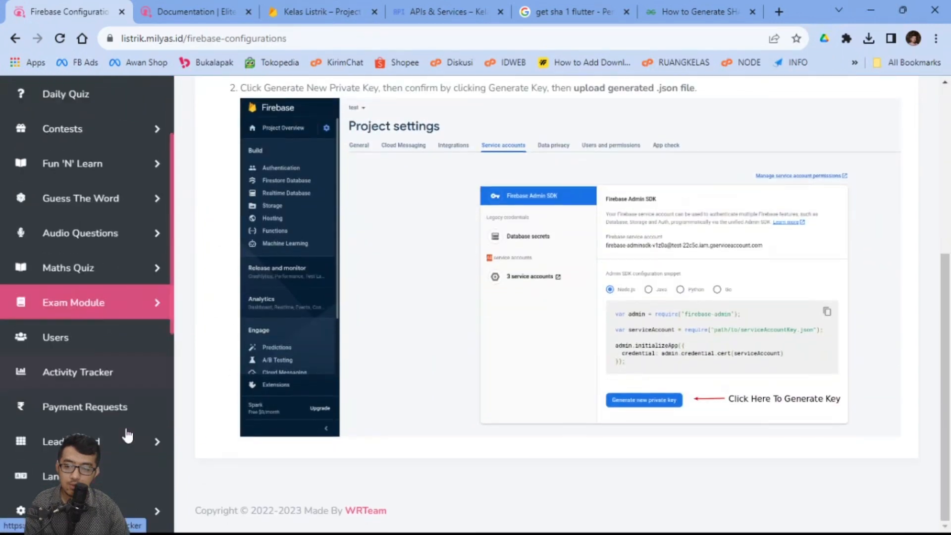
scroll(128, 435, down, 6)
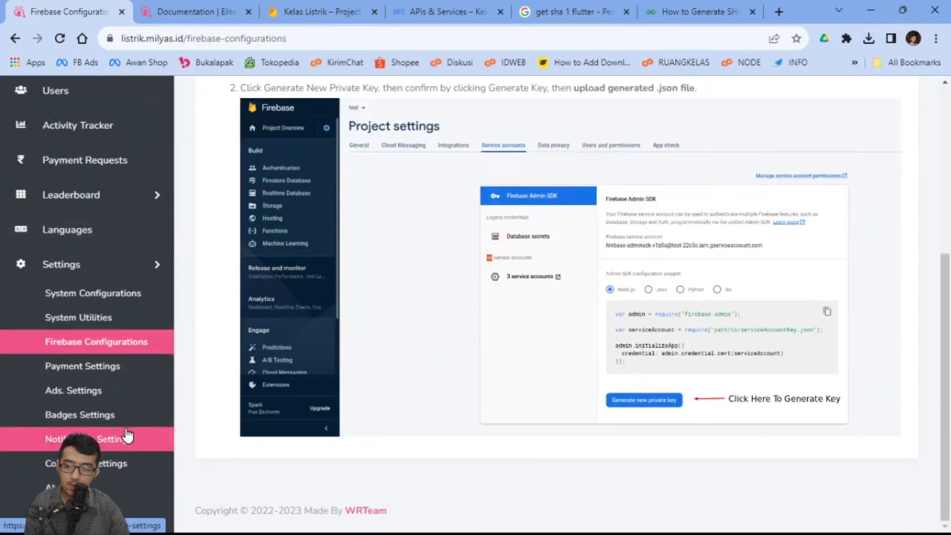
click(128, 435)
Step: Paste the copied server key as the FCM Server Key and submit the notification setting
click(361, 237)
key(ctrl+v)
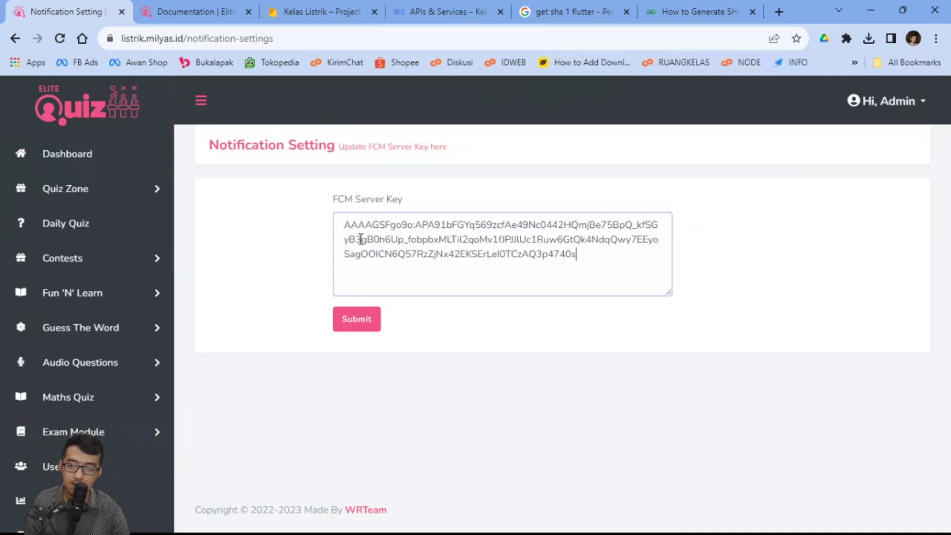
click(348, 322)
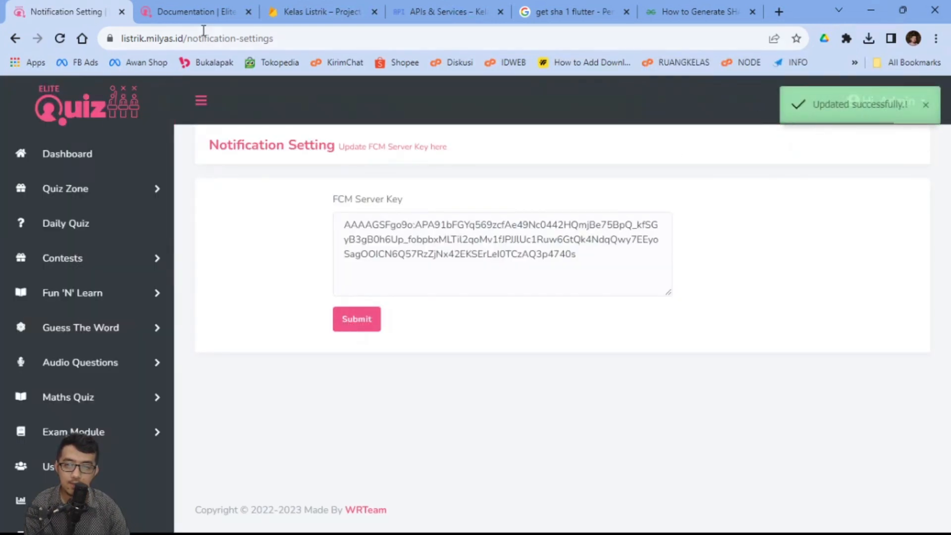
Step: Read the Elite Quiz documentation sections on changing the application version in pubspec.yaml and replacing the app logo for Android
click(218, 11)
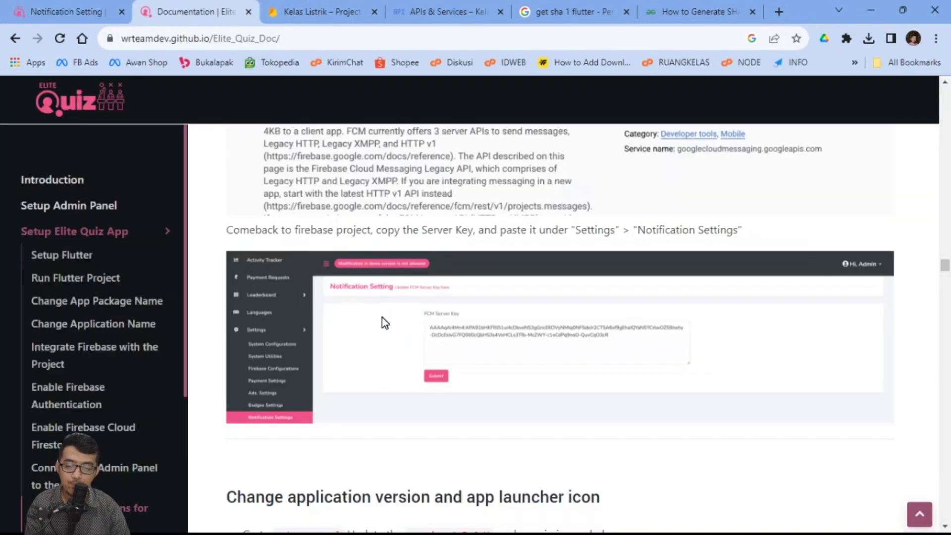
scroll(384, 322, down, 5)
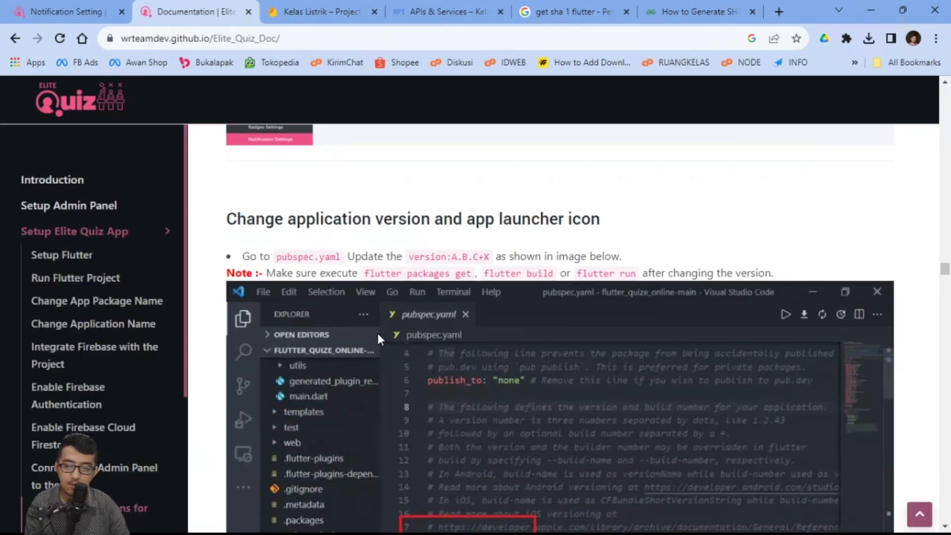
scroll(377, 333, down, 4)
scroll(377, 338, up, 5)
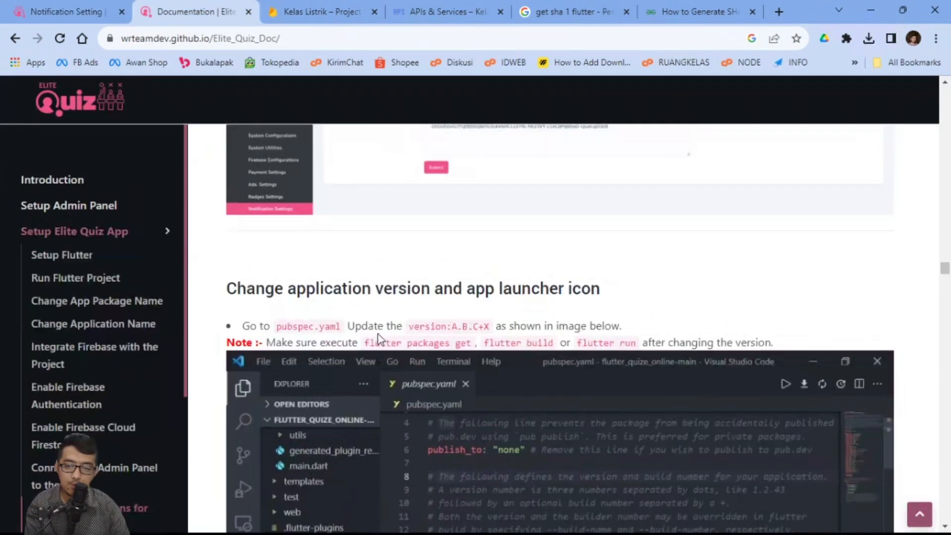
scroll(378, 334, down, 4)
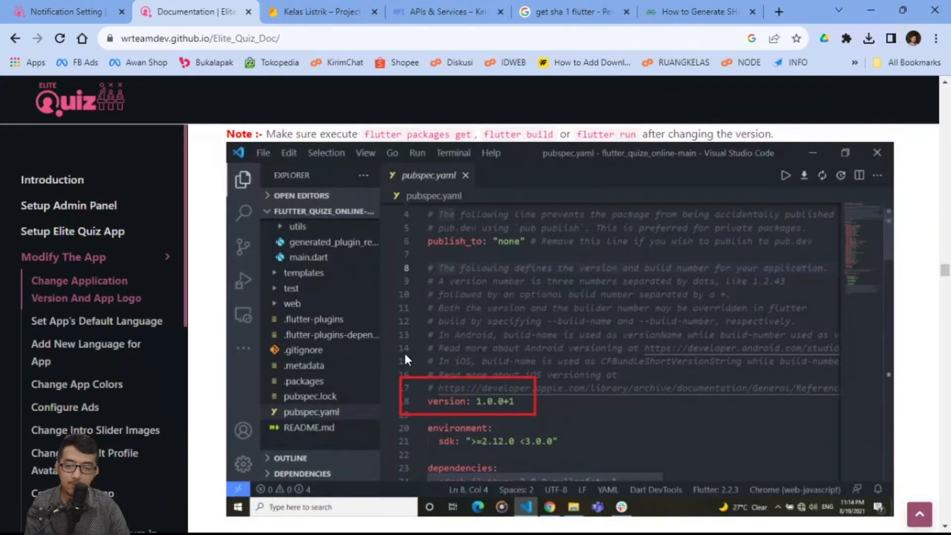
scroll(405, 357, down, 4)
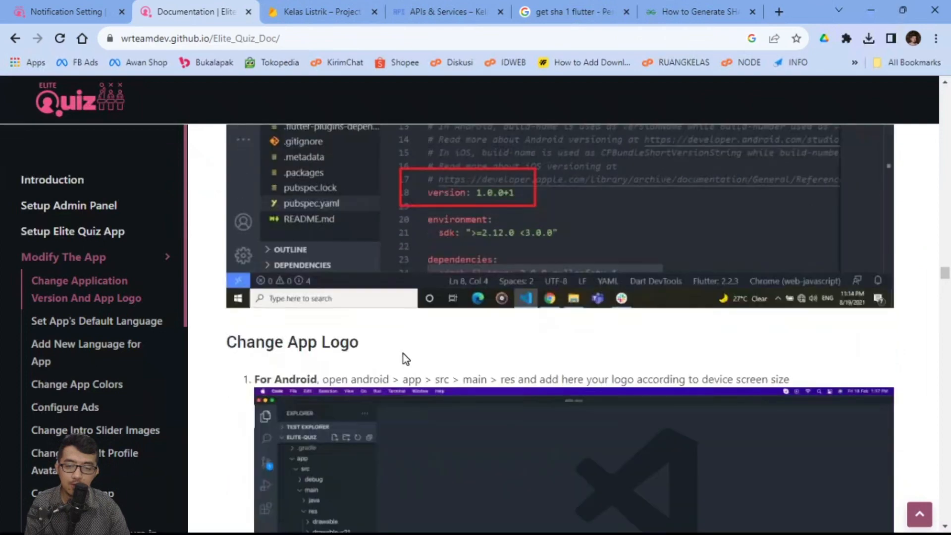
scroll(406, 357, up, 5)
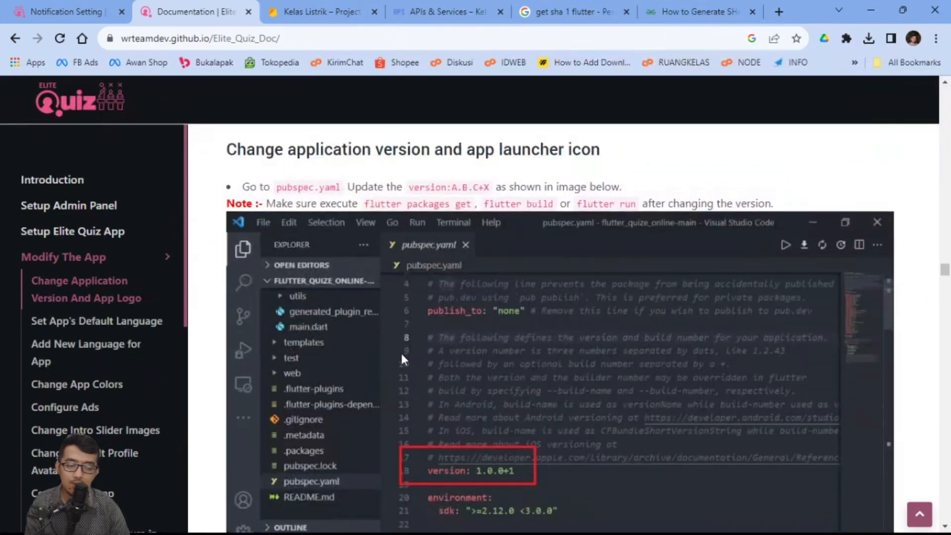
scroll(402, 355, down, 5)
scroll(402, 357, down, 4)
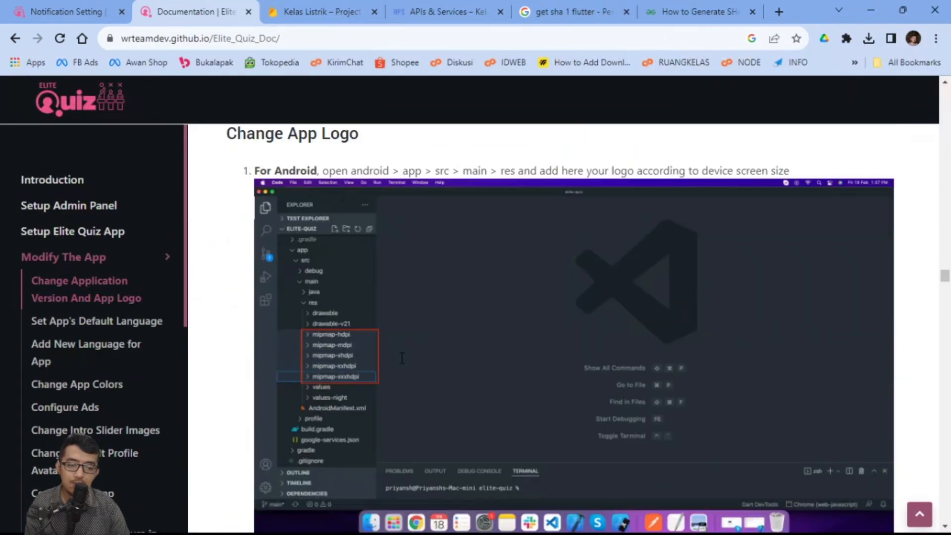
scroll(401, 361, up, 3)
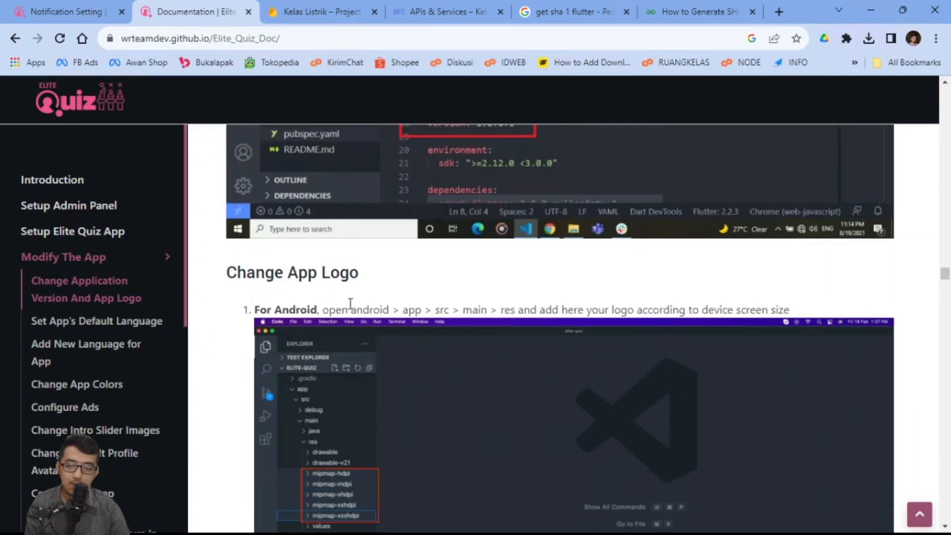
scroll(351, 303, down, 2)
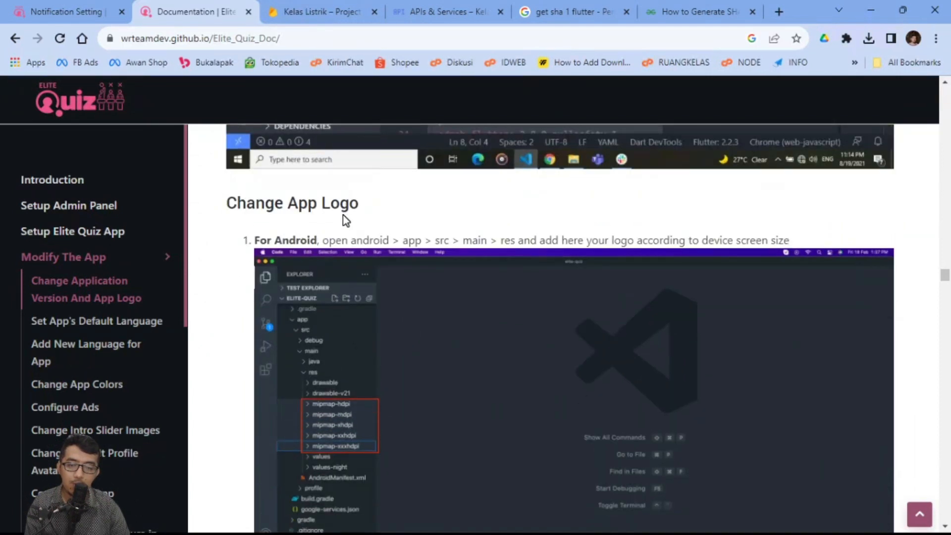
scroll(442, 346, up, 6)
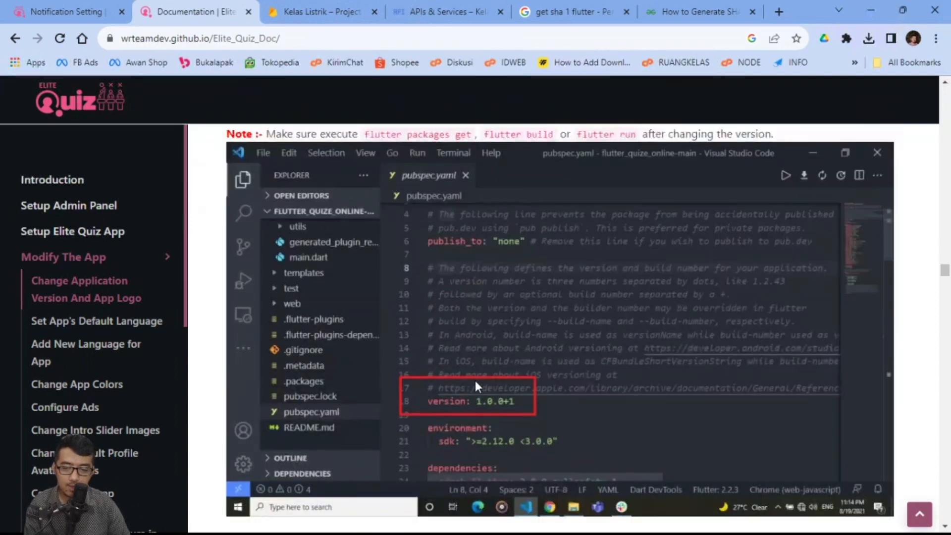
scroll(475, 391, up, 4)
scroll(474, 391, down, 5)
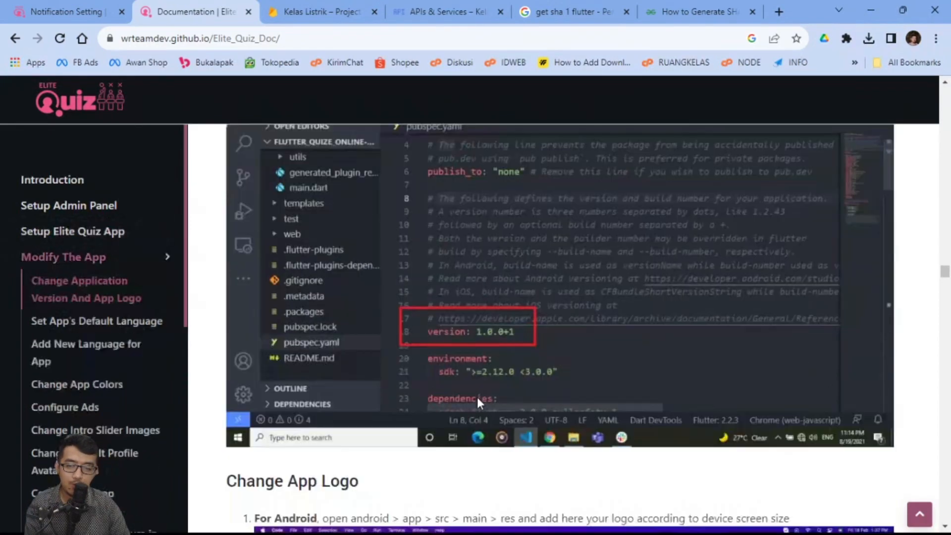
scroll(477, 399, down, 4)
scroll(477, 401, up, 4)
scroll(466, 384, down, 1)
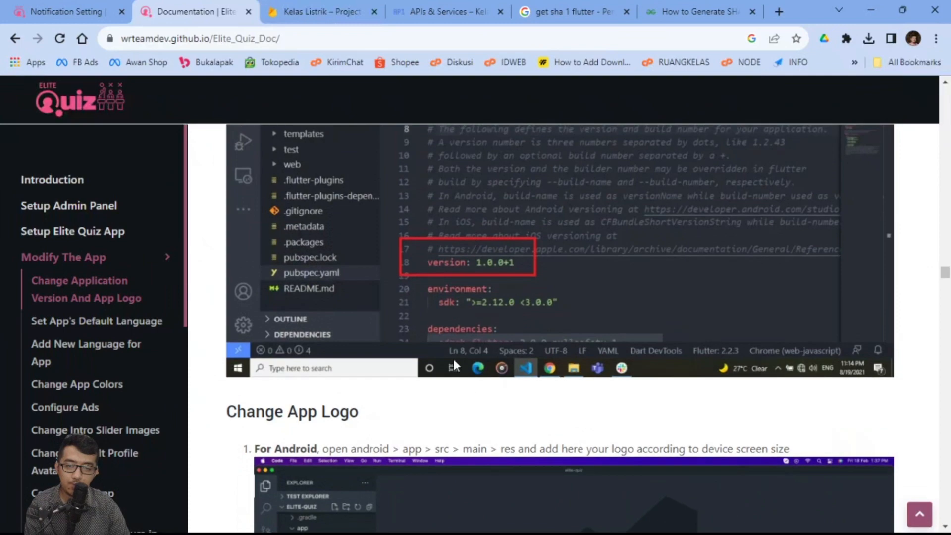
scroll(446, 354, up, 8)
scroll(441, 347, down, 6)
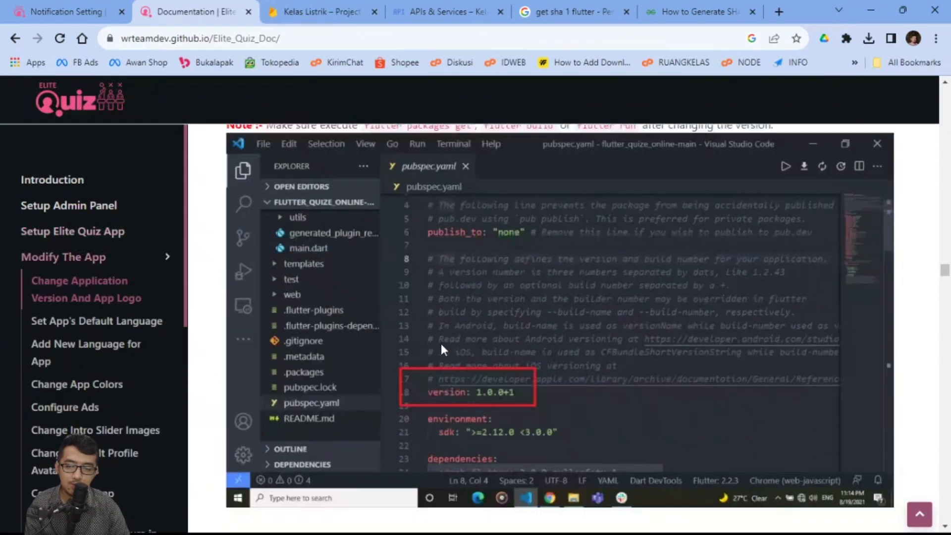
scroll(442, 345, down, 7)
scroll(443, 347, up, 2)
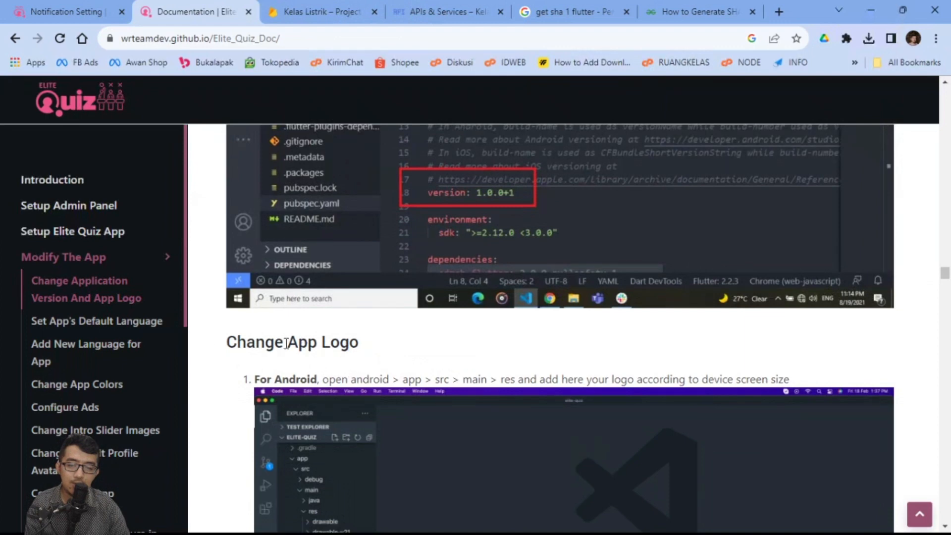
scroll(395, 347, down, 2)
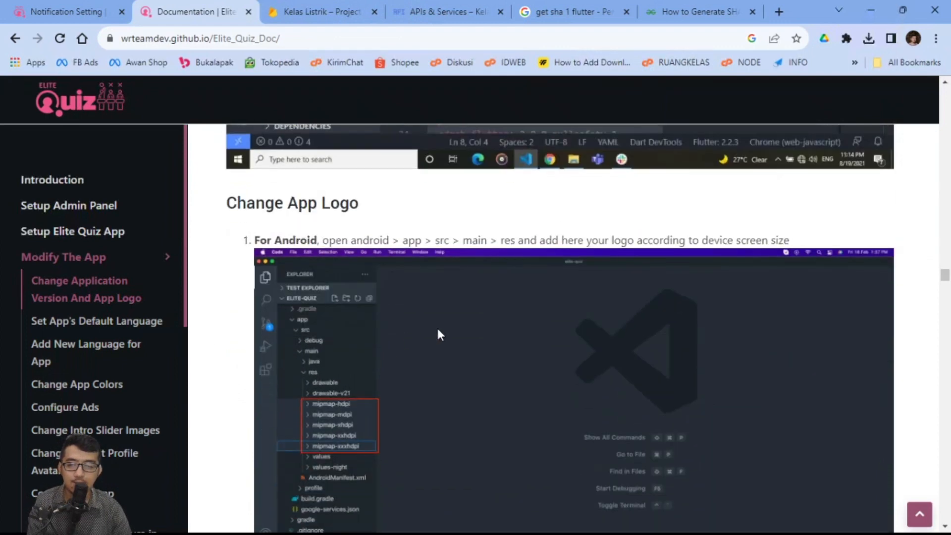
scroll(545, 421, up, 2)
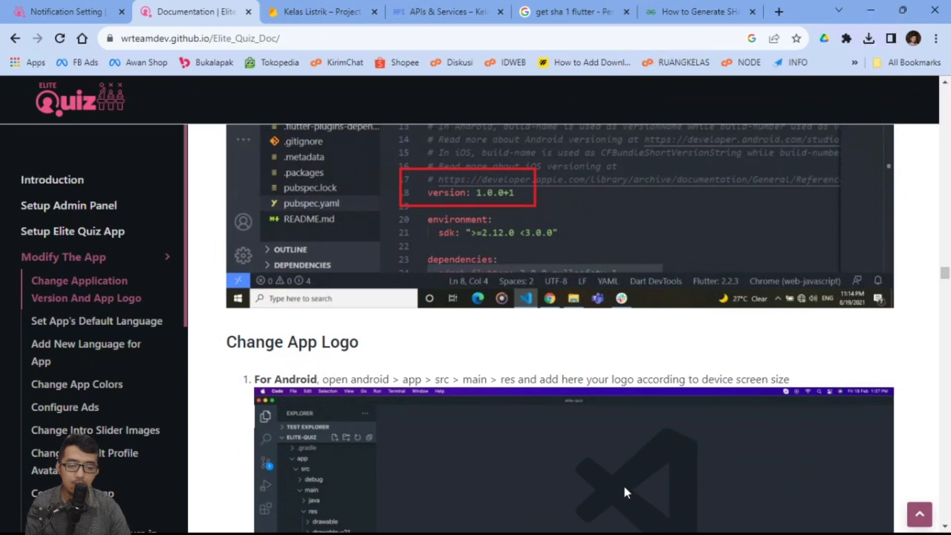
Step: Switch to Android Studio and review the end of the signing report output in the terminal
click(627, 530)
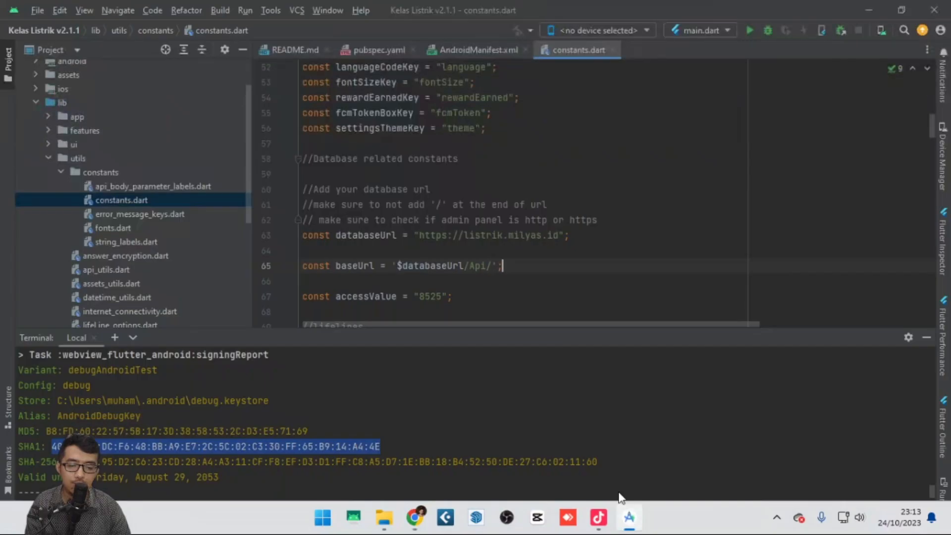
scroll(496, 426, down, 4)
scroll(429, 450, down, 2)
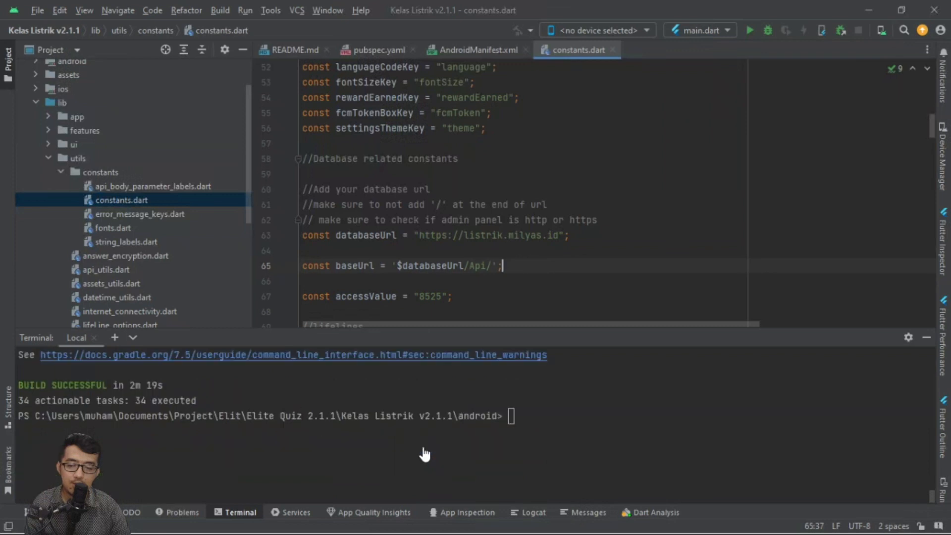
scroll(425, 453, up, 2)
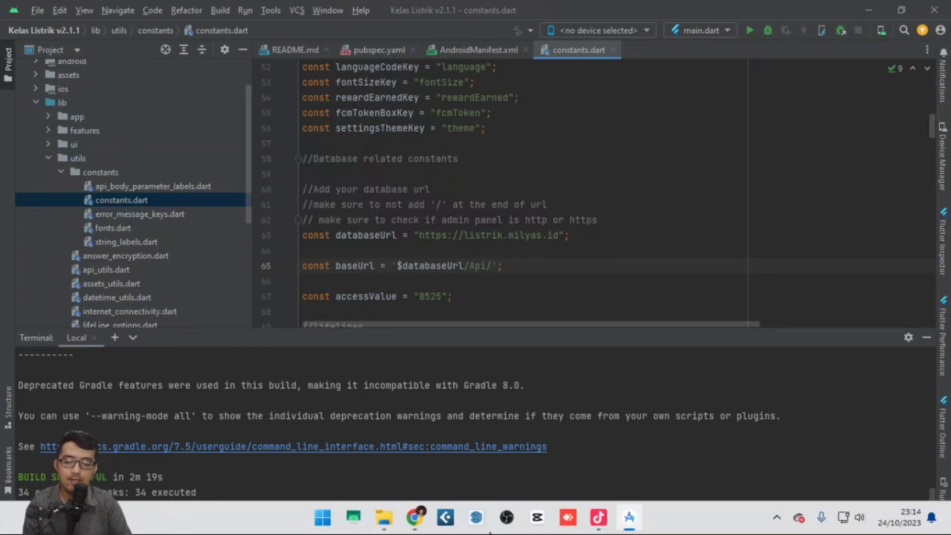
Step: Switch to the browser and open canva.com in place of the Google Cloud Messaging API page
click(415, 528)
click(452, 13)
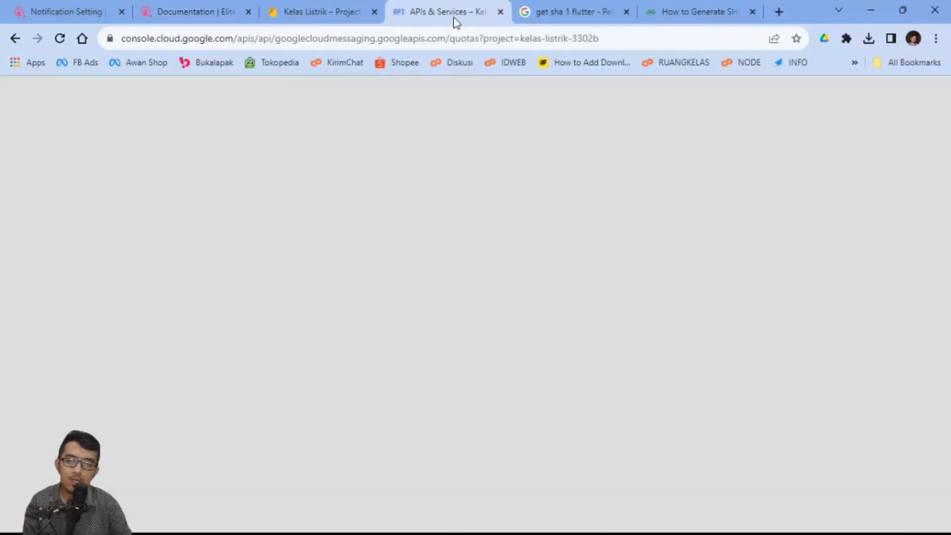
click(440, 41)
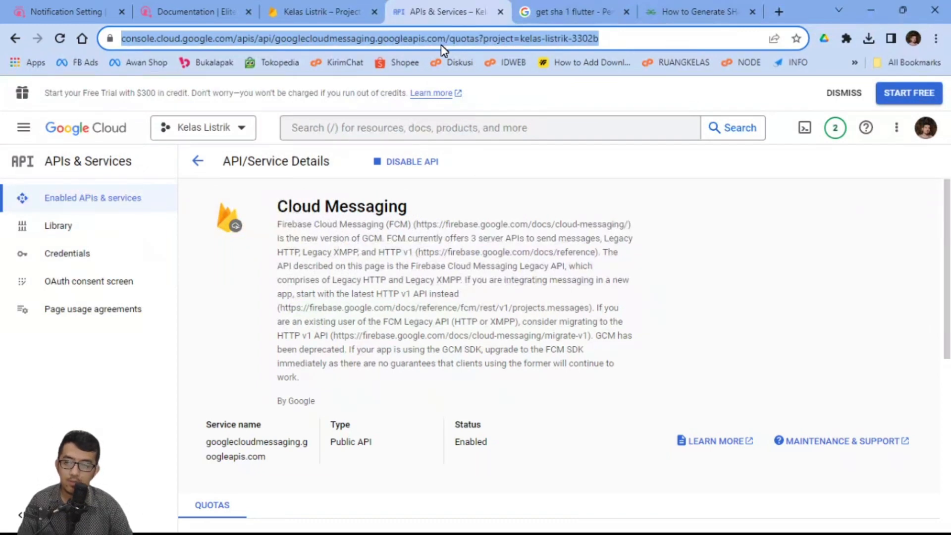
text(ca)
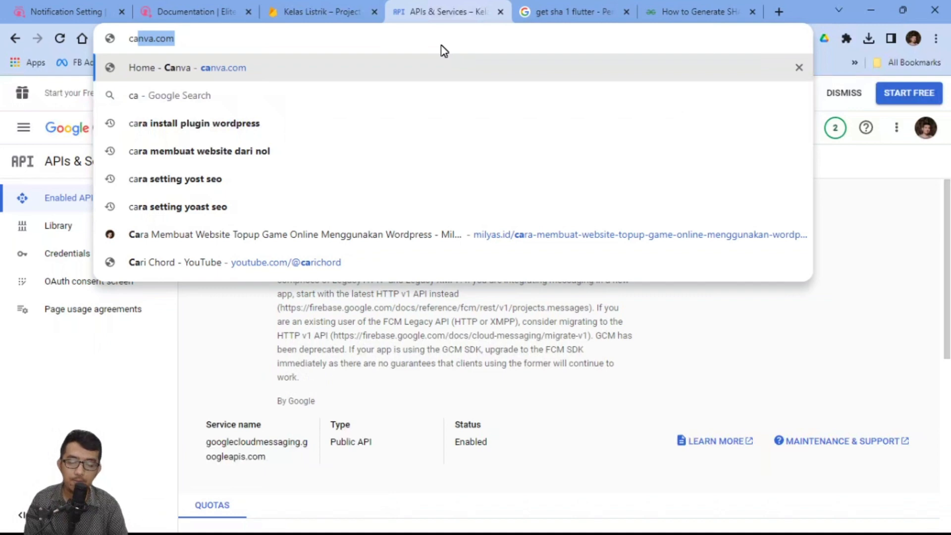
key(Return)
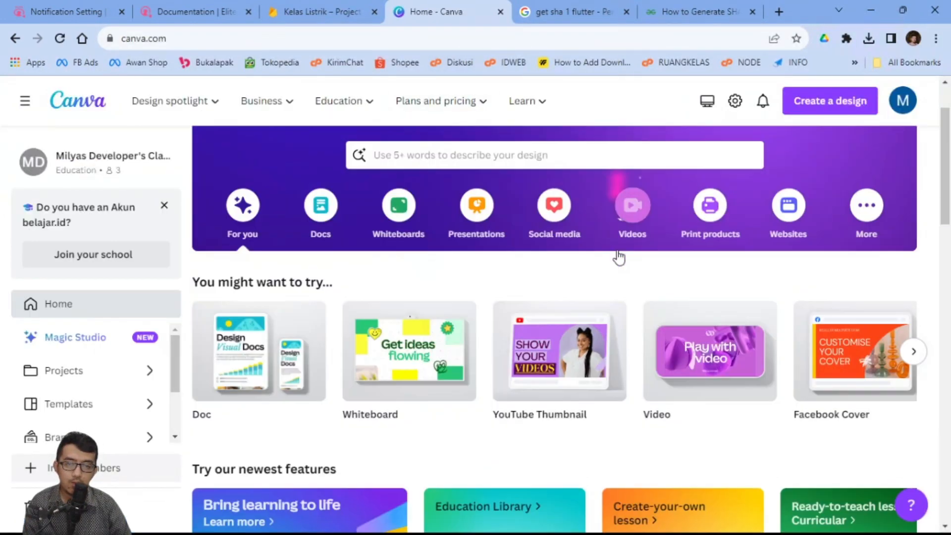
Step: Create a new custom-size Canva design of 512 × 512 px
click(827, 101)
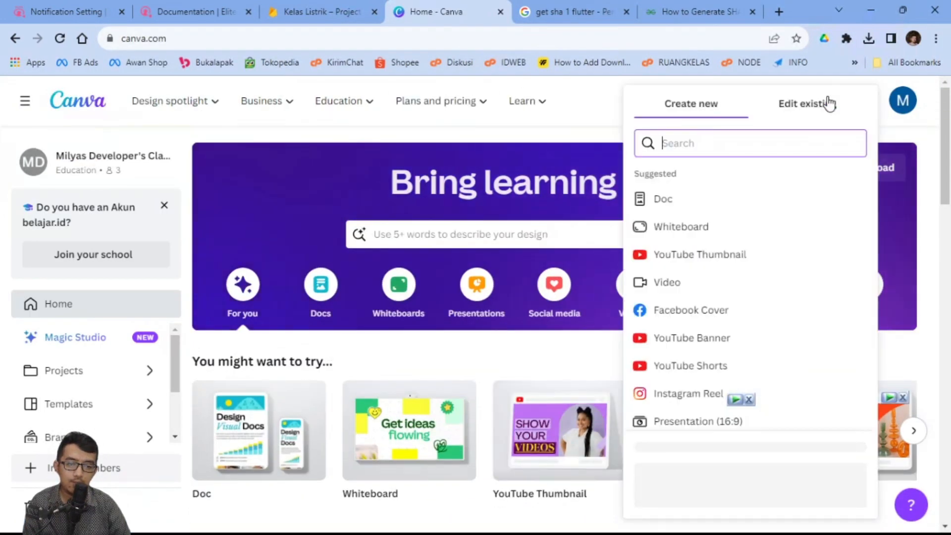
click(661, 463)
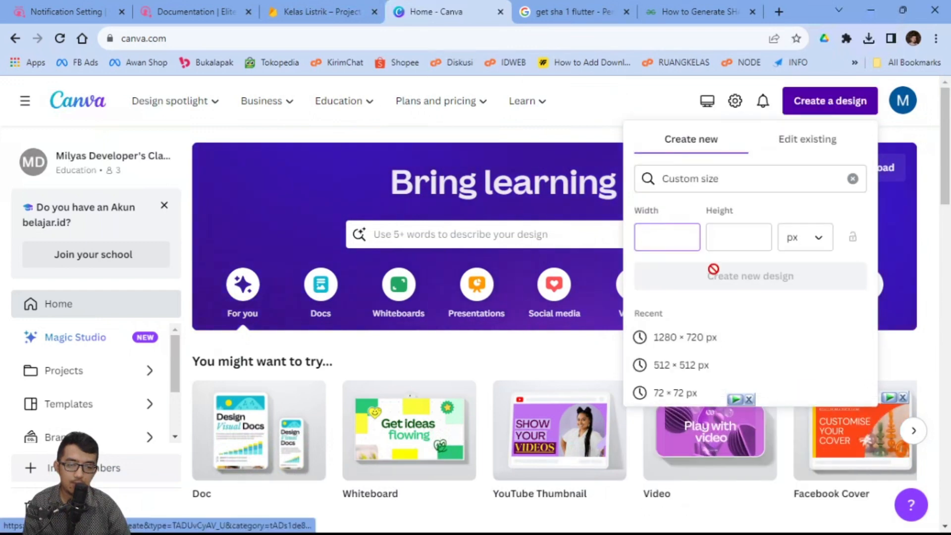
click(712, 371)
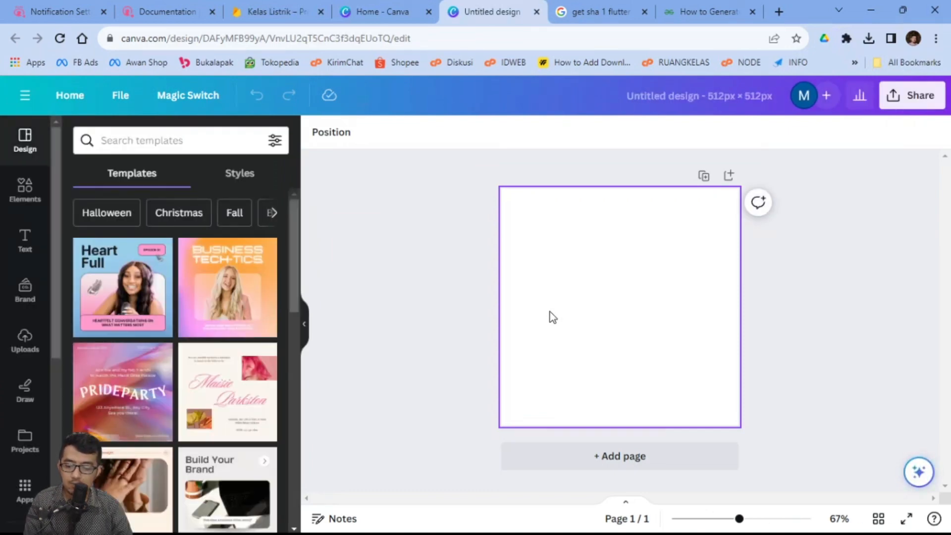
Step: Search the Canva elements for "lamp" and add the yellow light bulb graphic with rays to the page
click(25, 188)
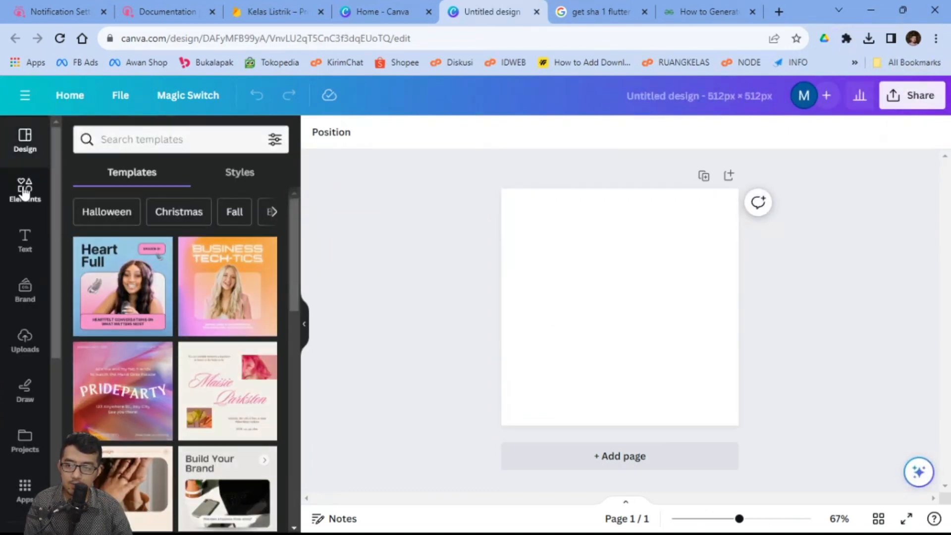
click(173, 134)
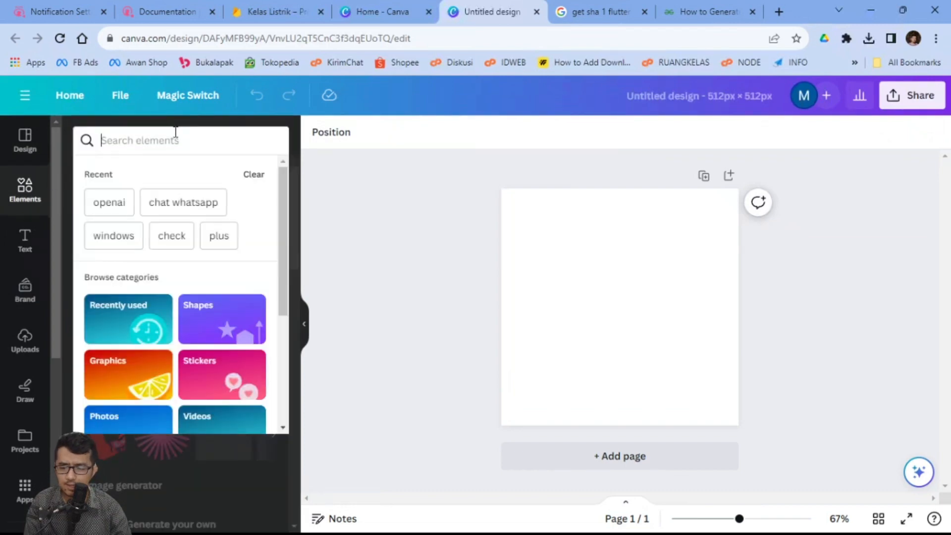
text(lamp)
key(Return)
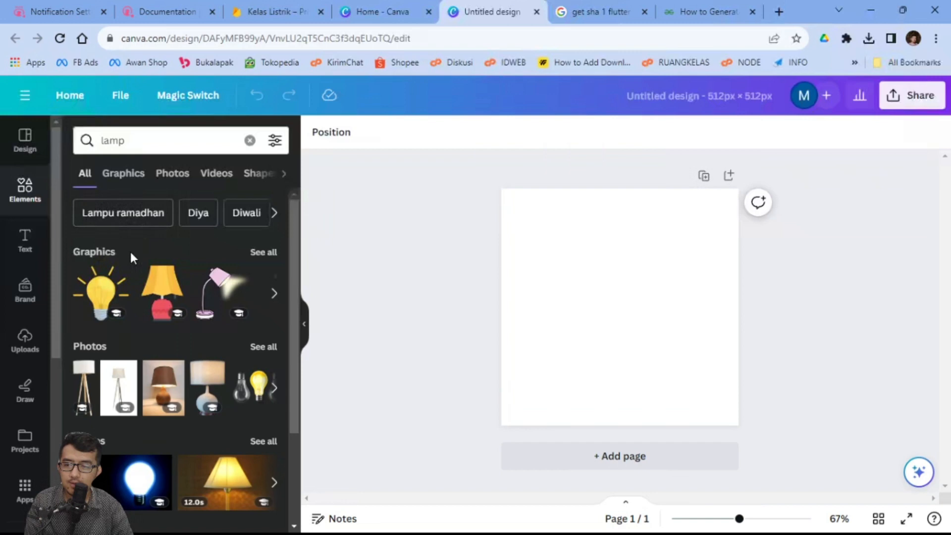
click(257, 253)
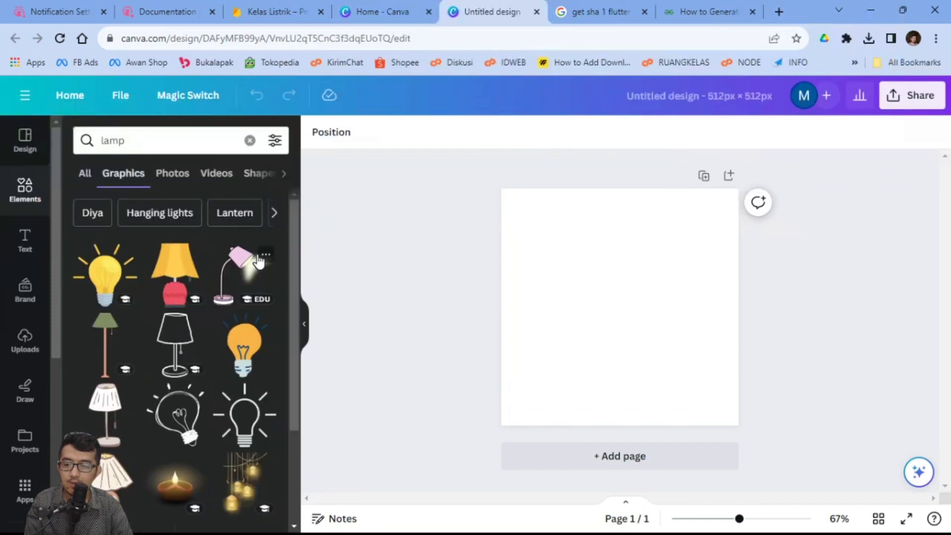
click(104, 275)
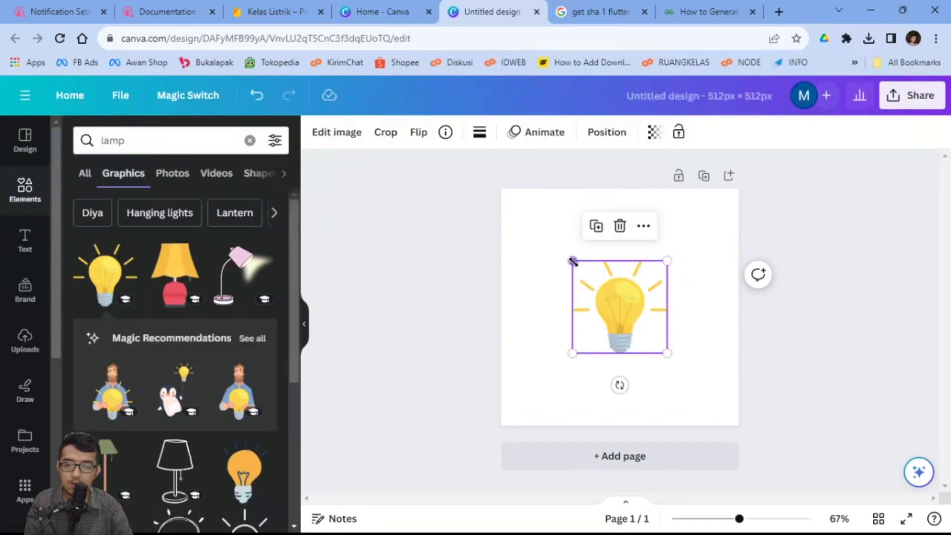
Step: Enlarge the light bulb graphic to about 414 × 404 px and centre it on the page in both directions
drag(573, 260, 531, 218)
drag(669, 352, 708, 400)
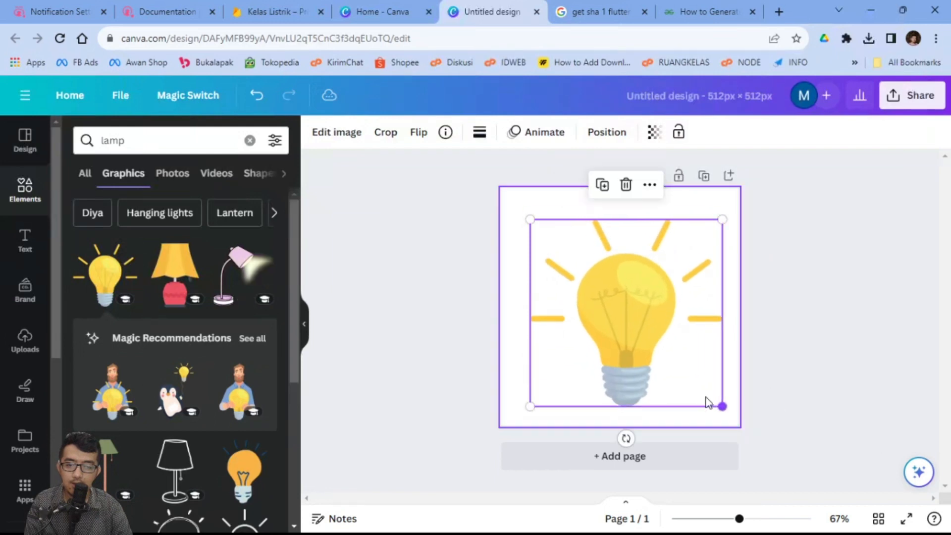
drag(621, 307, 617, 303)
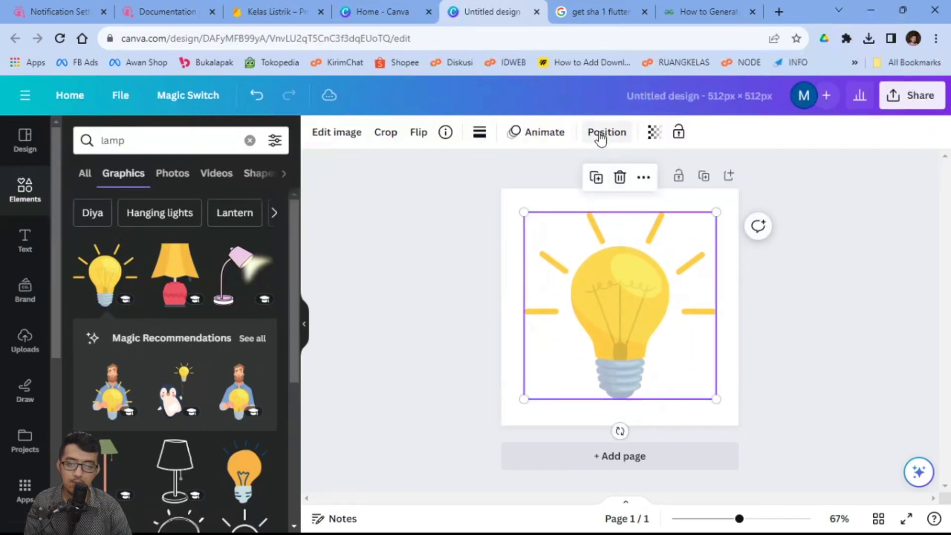
click(605, 132)
click(93, 285)
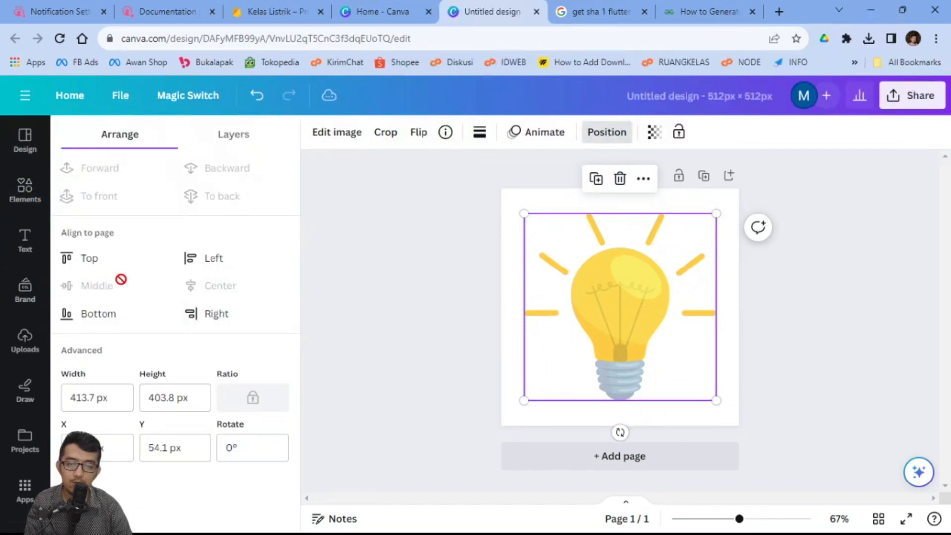
click(372, 271)
click(616, 272)
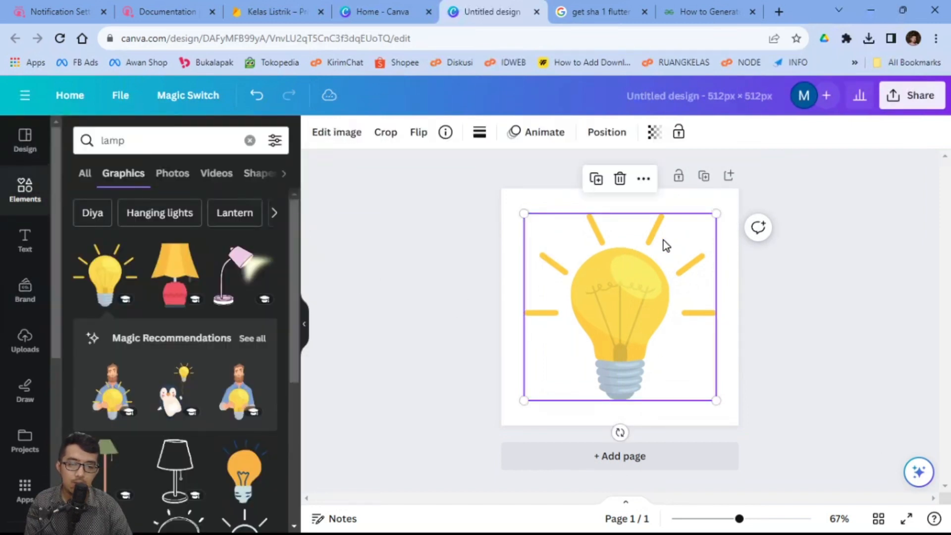
click(857, 183)
Step: Download the bulb design as a PNG with a transparent background and show the file in the Downloads folder
click(913, 97)
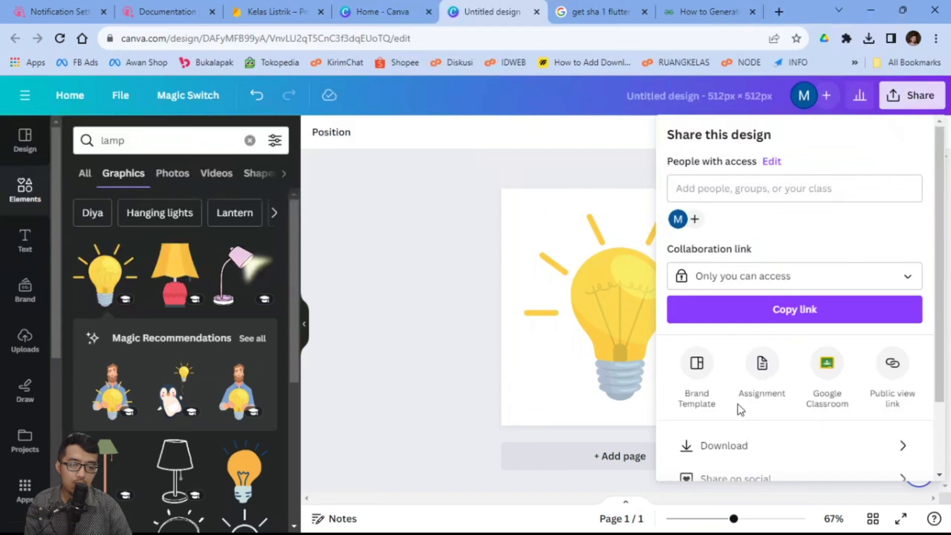
click(738, 447)
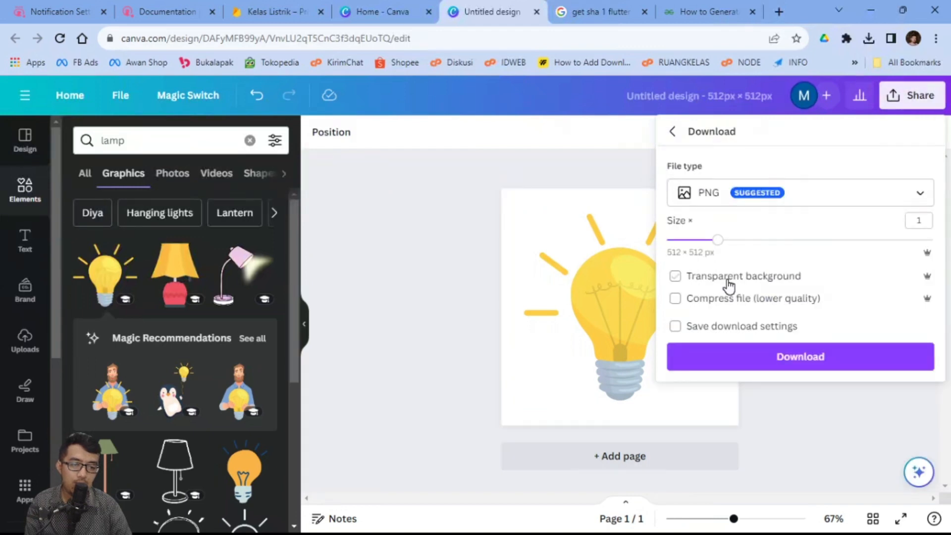
click(690, 278)
click(761, 359)
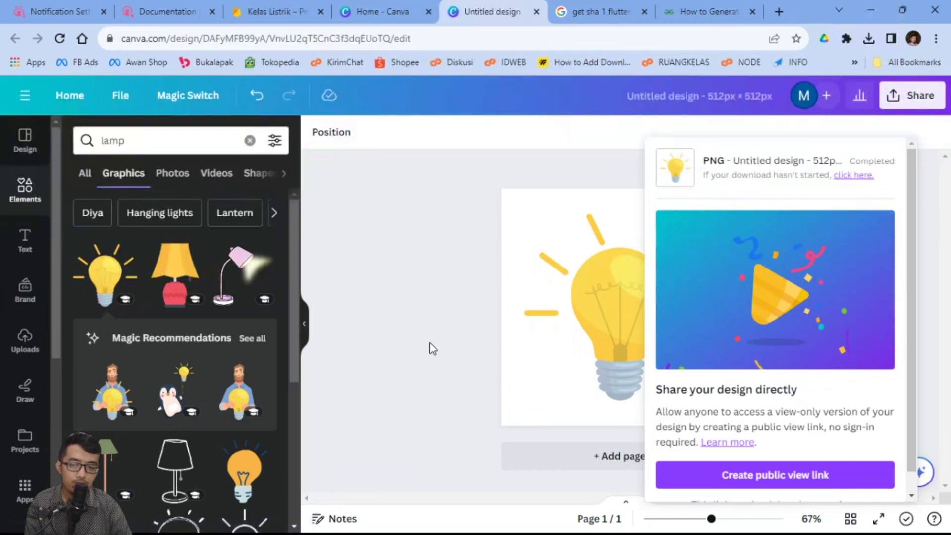
click(868, 38)
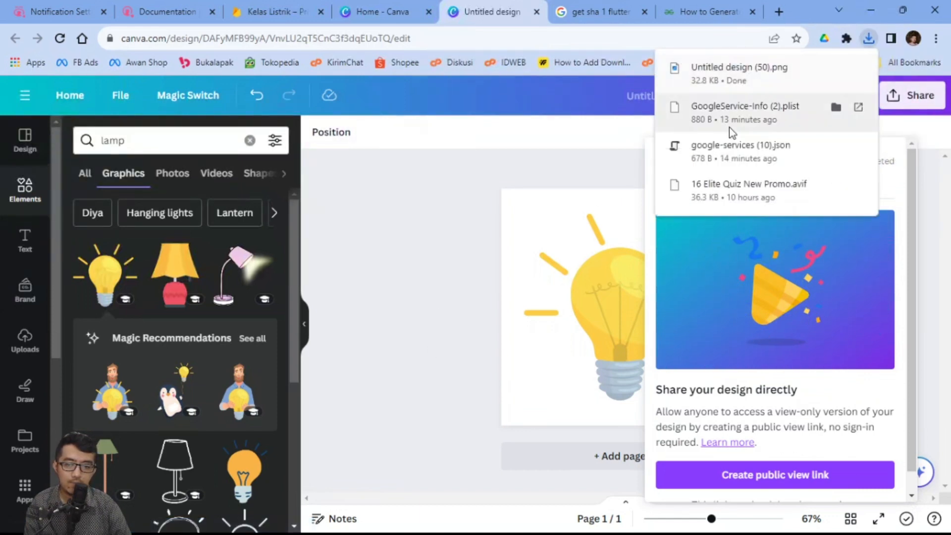
click(836, 68)
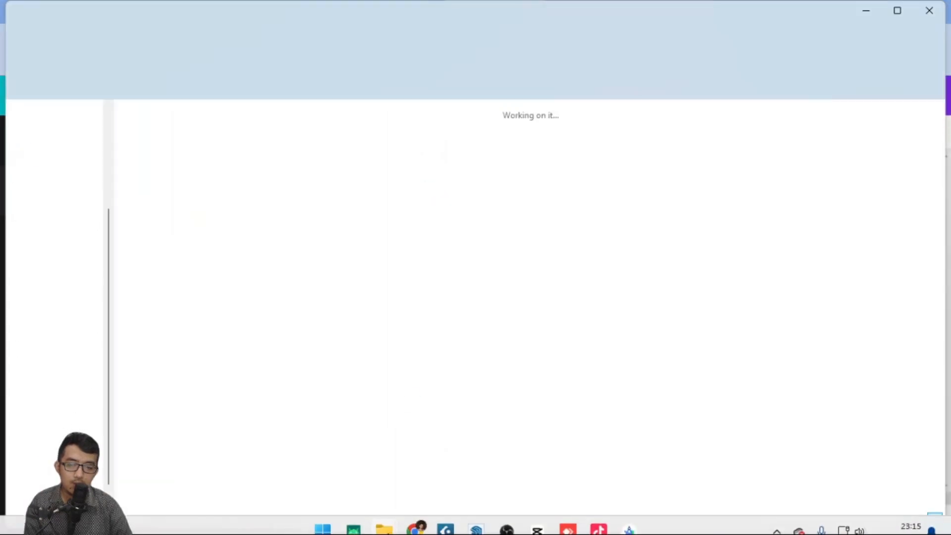
Step: Return to the Elite Quiz documentation and review the Android mipmap folders described under Change App Logo
click(418, 521)
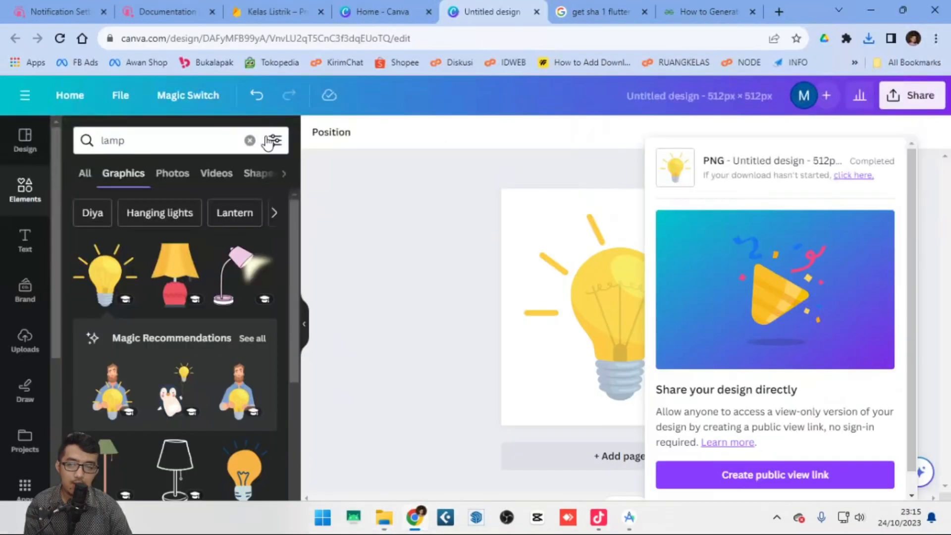
click(184, 8)
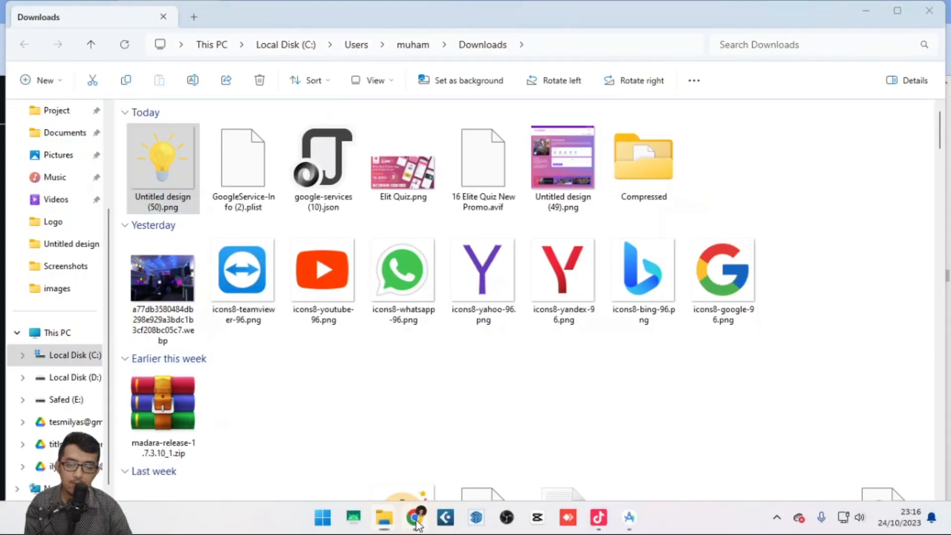
click(415, 518)
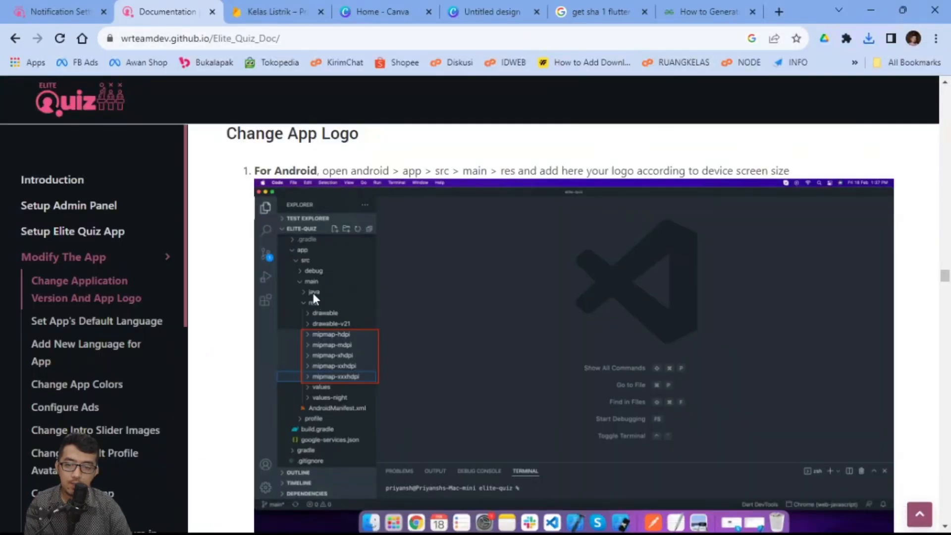
scroll(314, 302, up, 2)
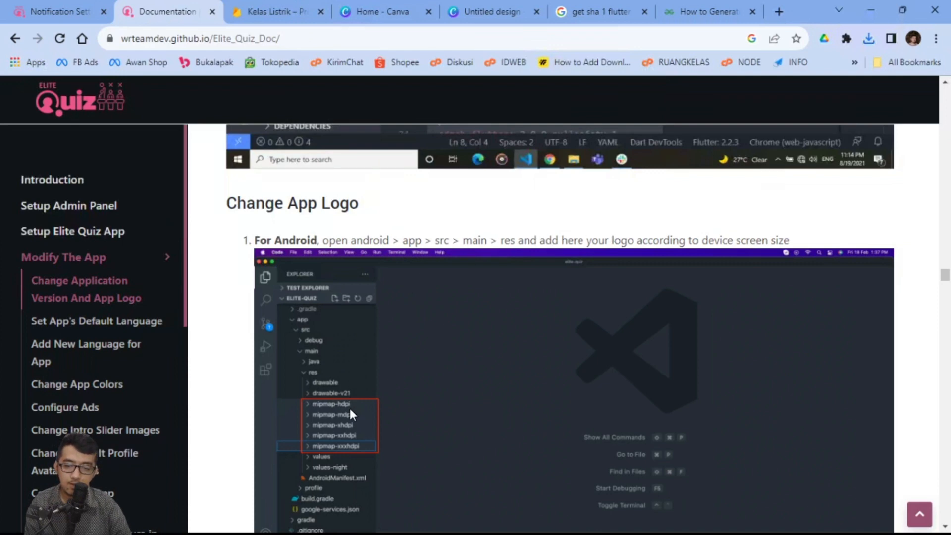
scroll(346, 417, down, 2)
scroll(346, 417, up, 2)
scroll(346, 417, down, 2)
Step: Switch to Android Studio, collapse the lib folder and expand the project tree down to android/app/src/main/res
click(630, 521)
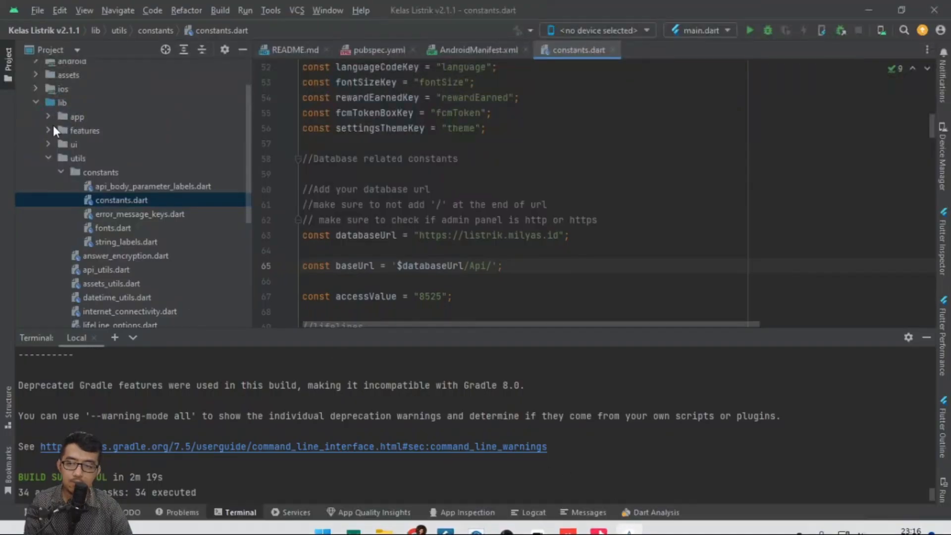
click(37, 101)
click(36, 108)
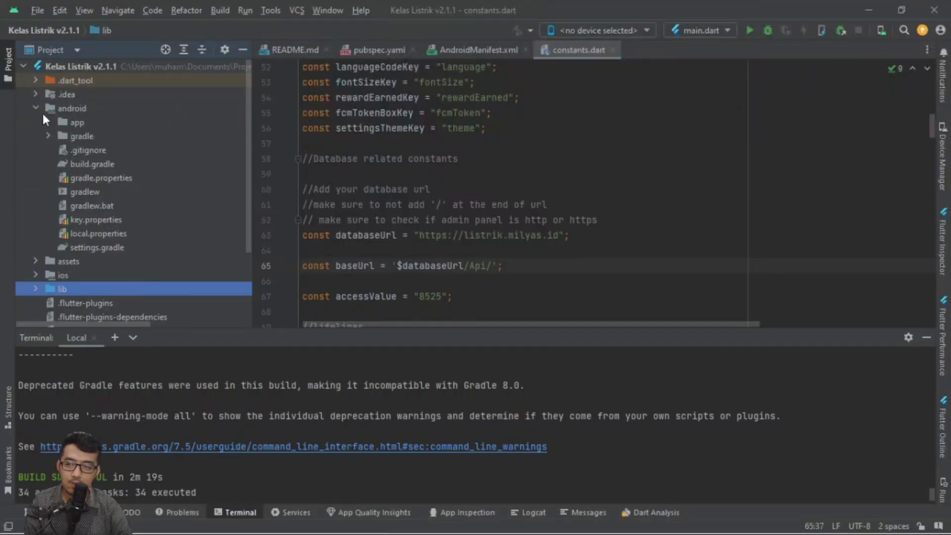
click(43, 121)
click(48, 122)
click(60, 135)
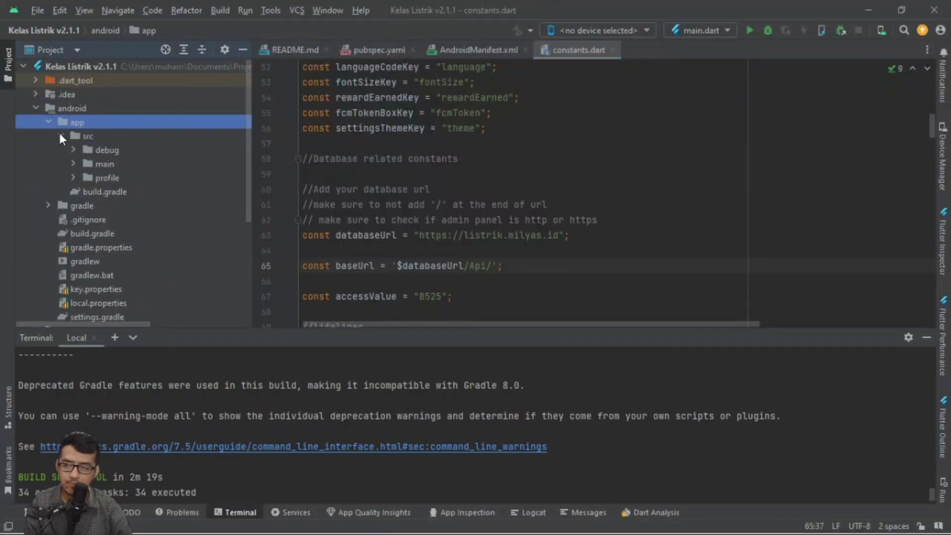
click(73, 164)
click(90, 203)
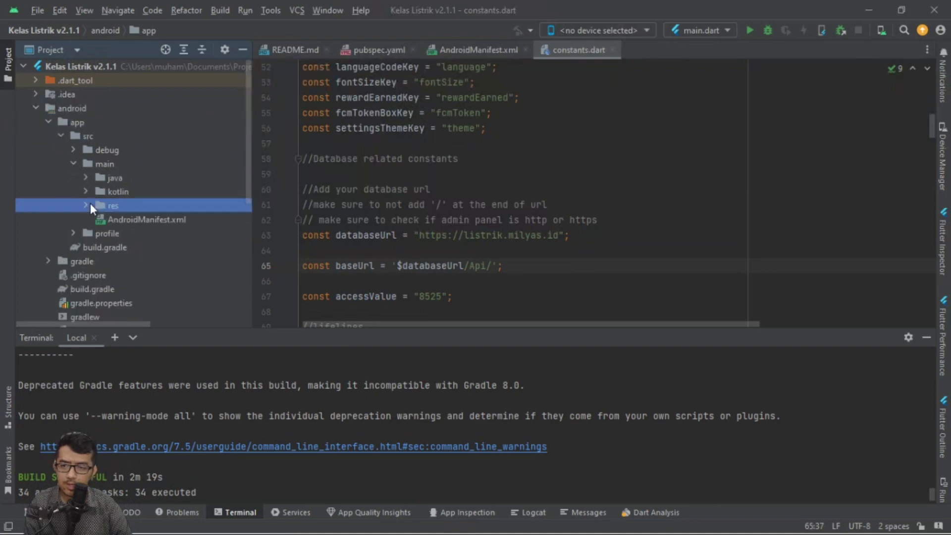
click(87, 204)
Step: Reveal the mipmap-hdpi resource folder in File Explorer and open it
click(137, 248)
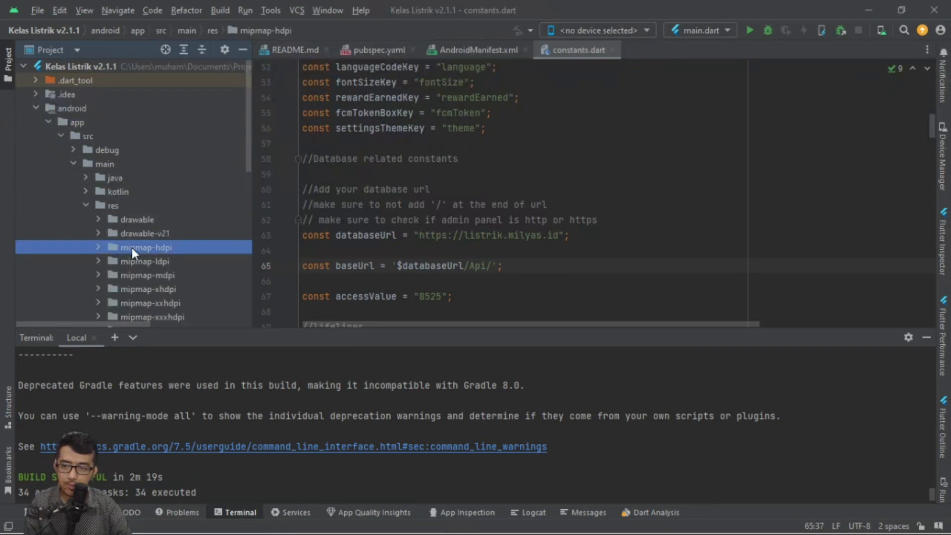
right_click(131, 247)
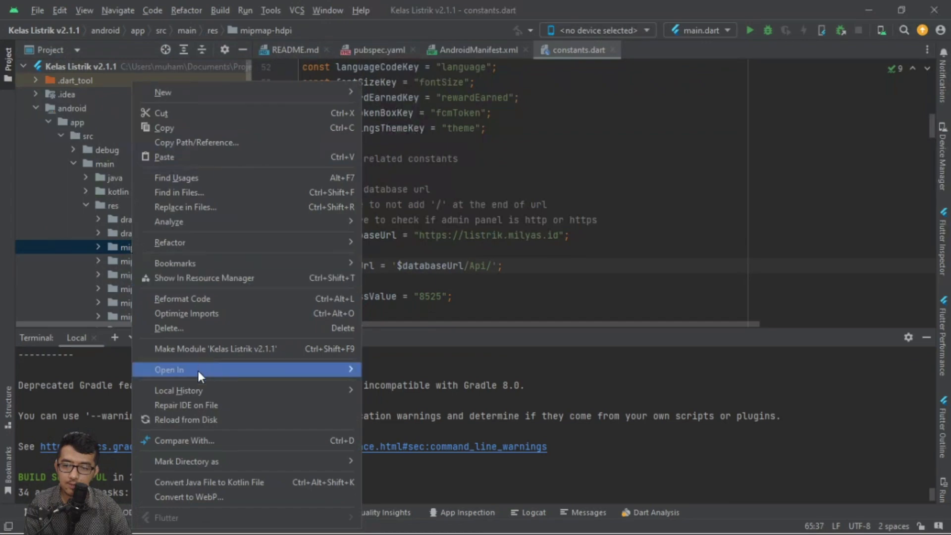
mouse_move(199, 370)
click(391, 370)
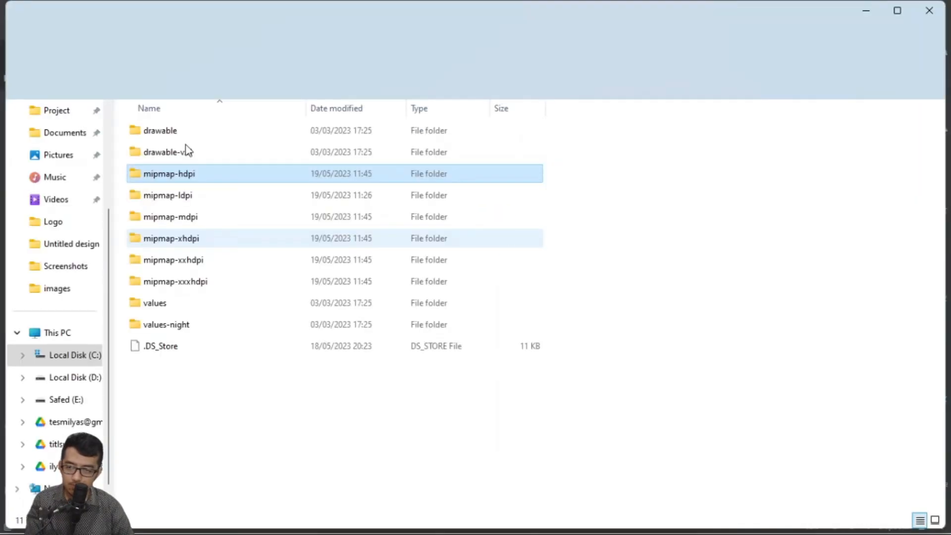
double_click(224, 174)
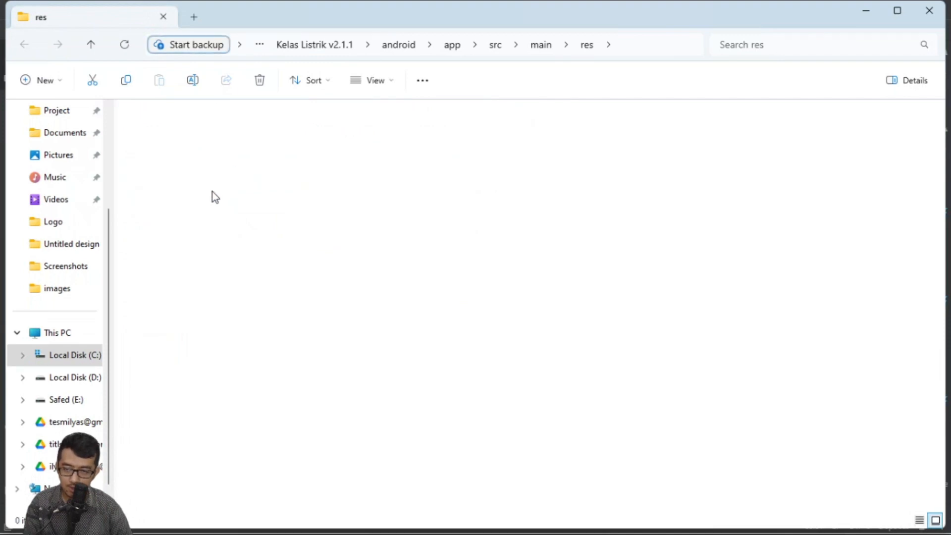
Step: Examine the square, round and squircle launcher icons in mipmap-hdpi, ending with ic_launcher.png selected
click(173, 171)
click(237, 149)
click(298, 153)
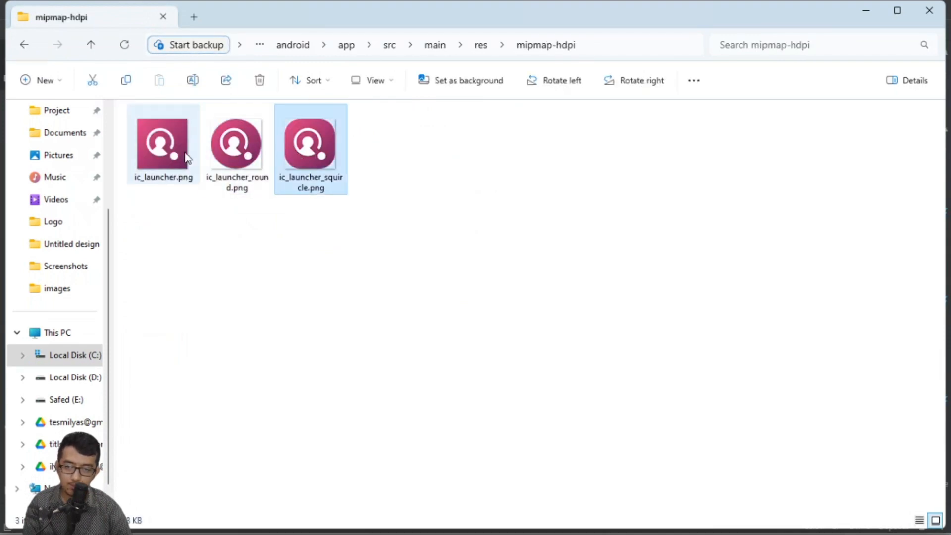
click(174, 151)
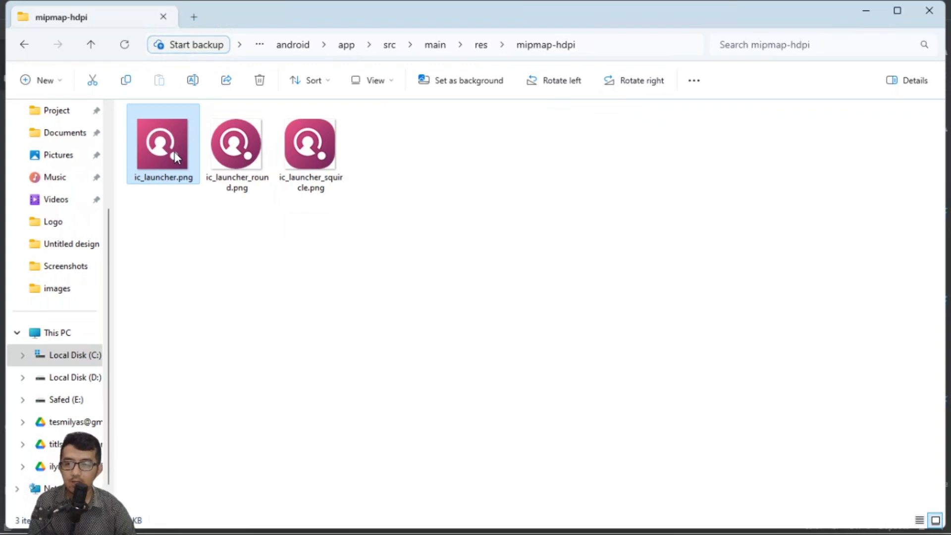
Step: Copy the light bulb image Untitled design (50).png from the Downloads folder into mipmap-hdpi
click(258, 162)
click(324, 155)
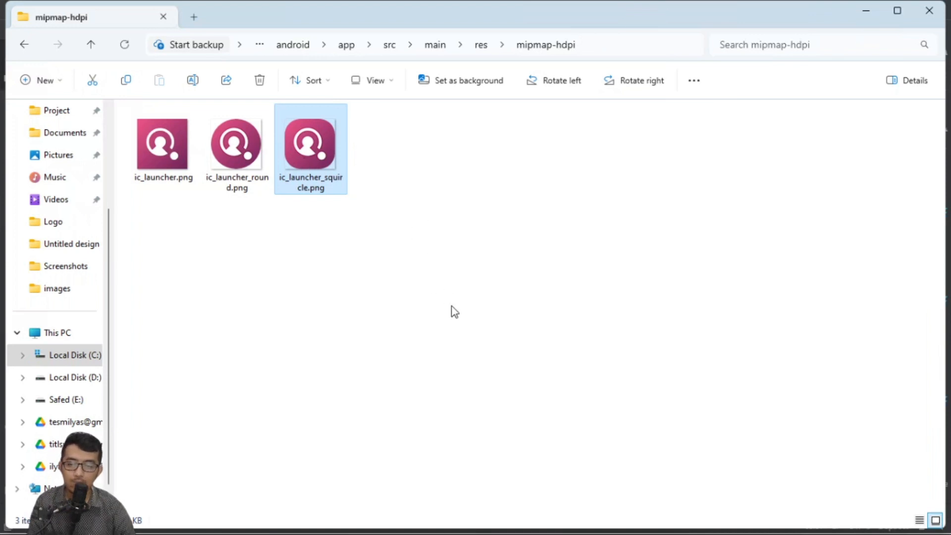
scroll(32, 287, up, 3)
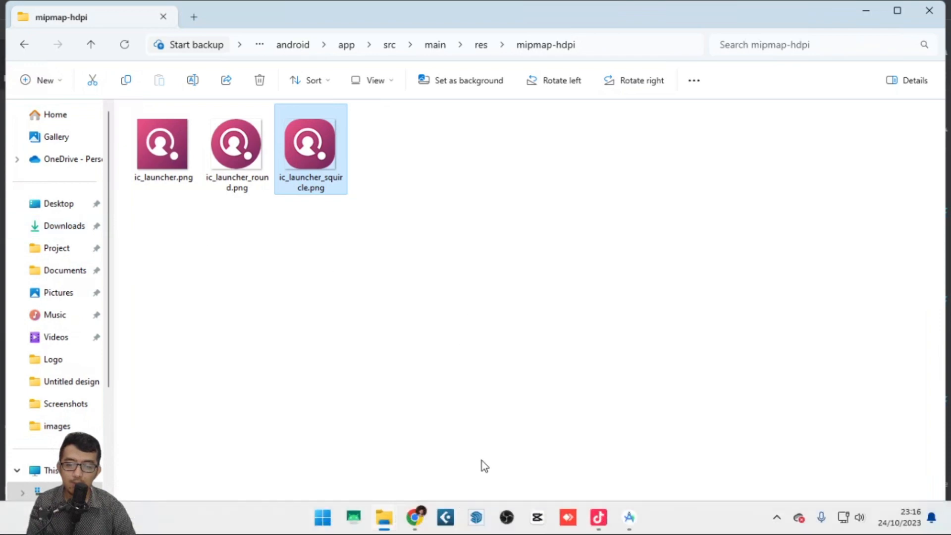
mouse_move(384, 517)
click(341, 449)
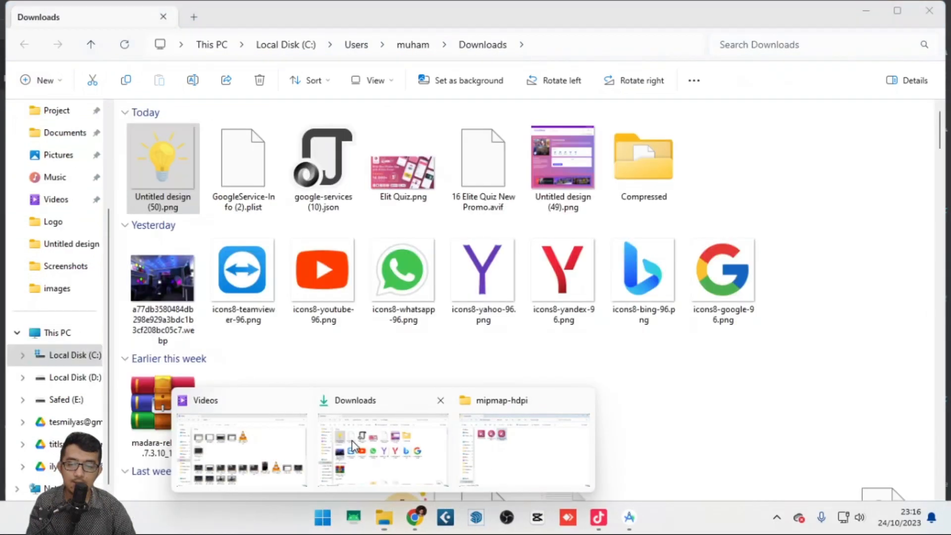
key(ctrl+c)
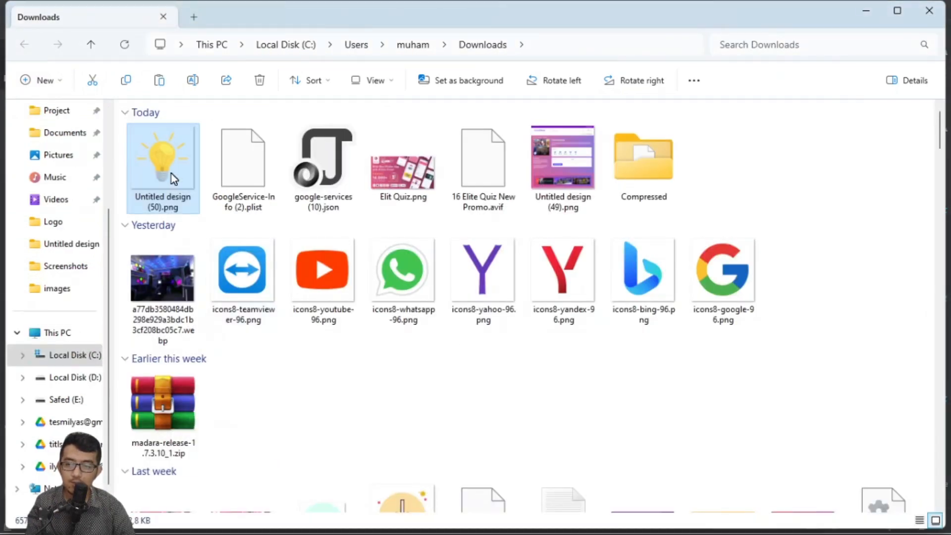
key(alt+Tab)
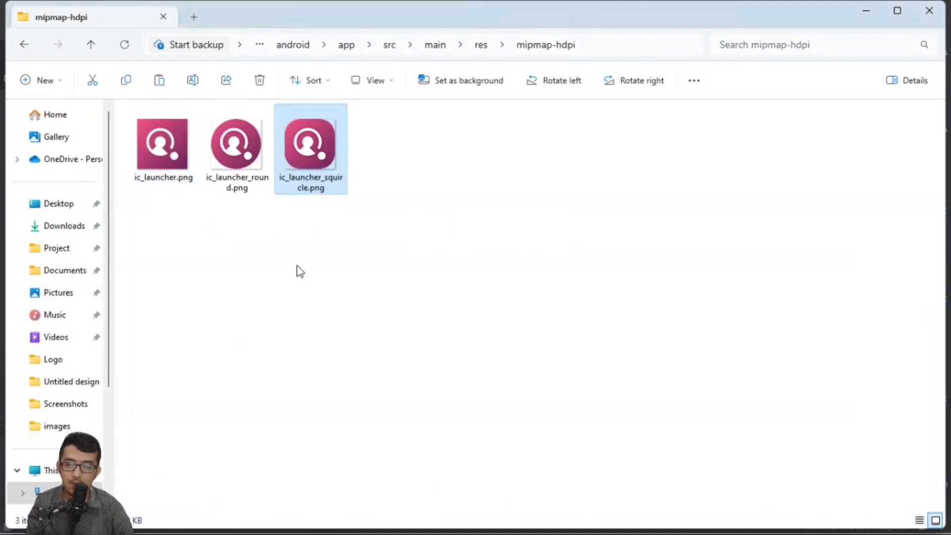
key(ctrl+v)
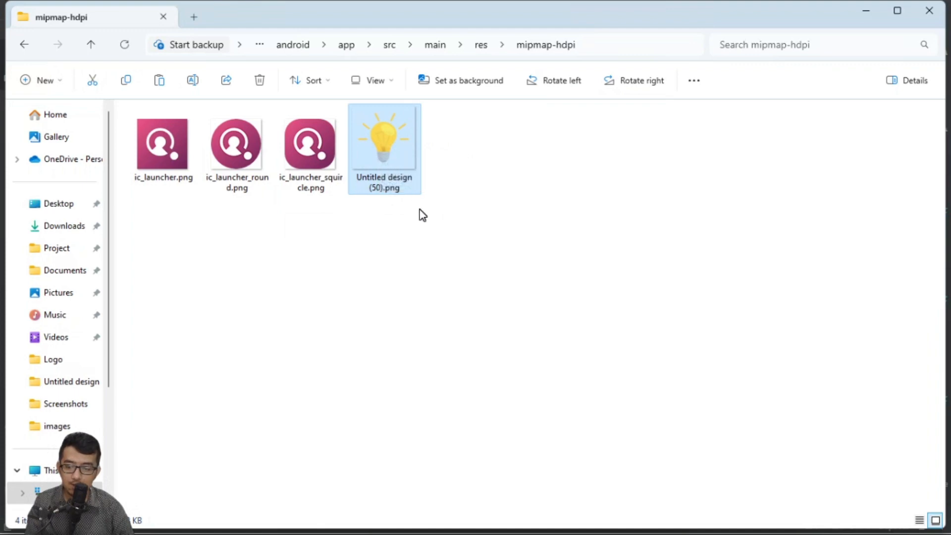
Step: Delete the original ic_launcher.png and rename the light bulb image as ic_launcher
key(F2)
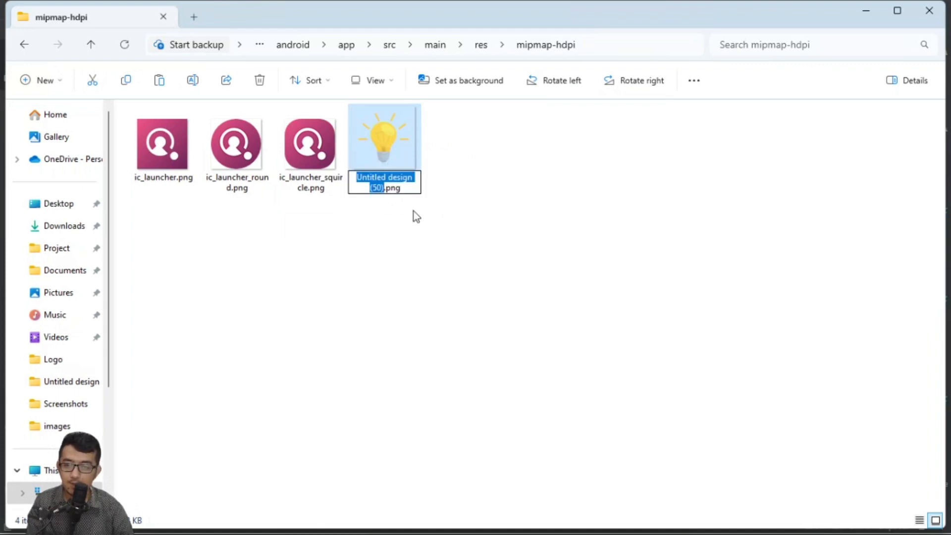
click(160, 154)
key(F2)
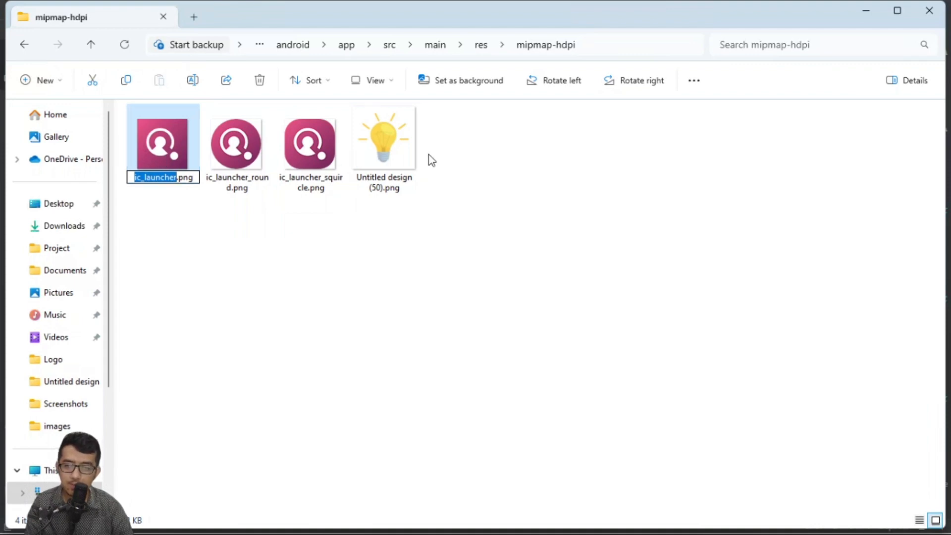
click(383, 143)
click(178, 144)
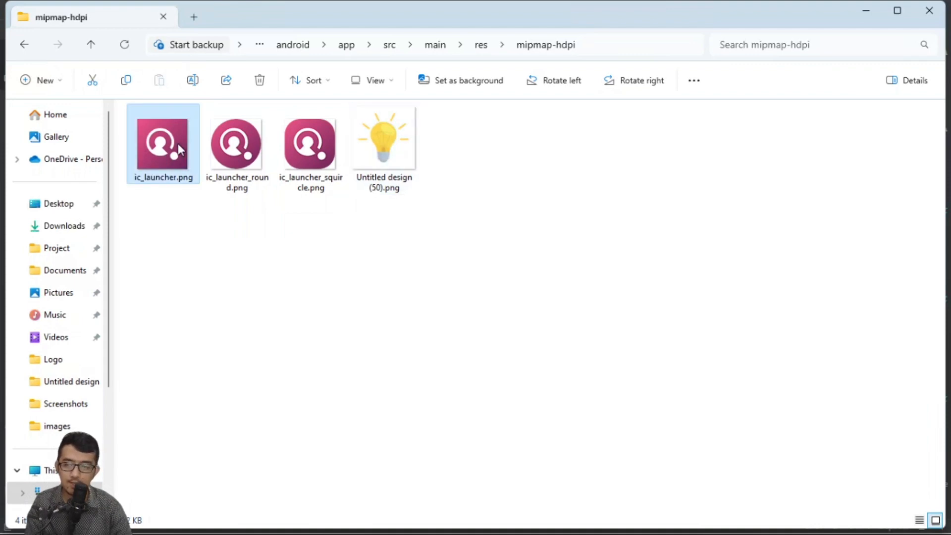
key(Delete)
click(325, 148)
key(F2)
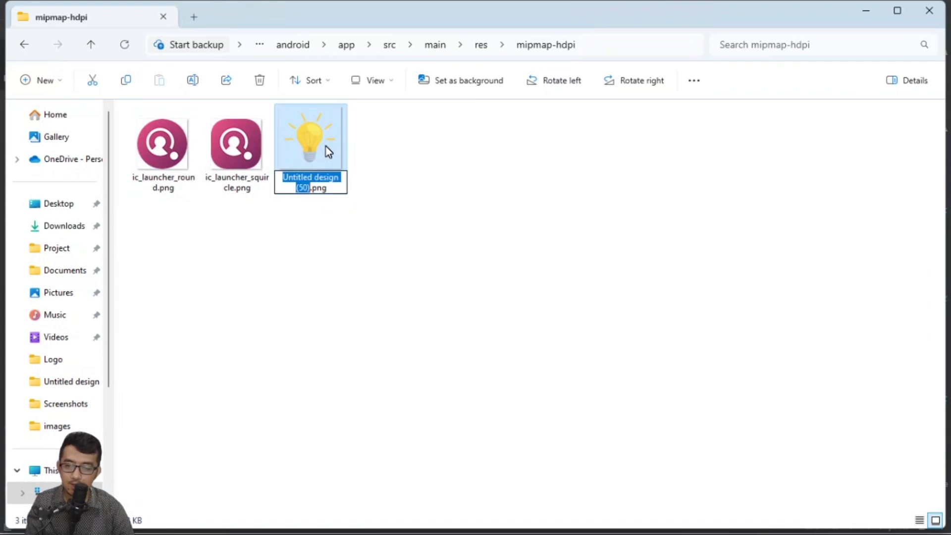
text(ic_launcher)
click(331, 242)
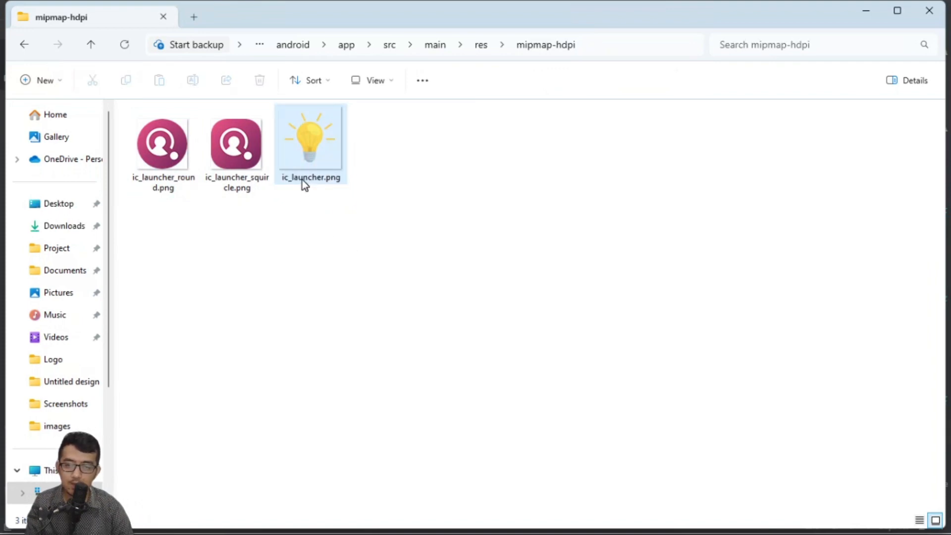
Step: Duplicate the light bulb ic_launcher.png twice within mipmap-hdpi
click(314, 135)
key(ctrl+c)
key(ctrl+v)
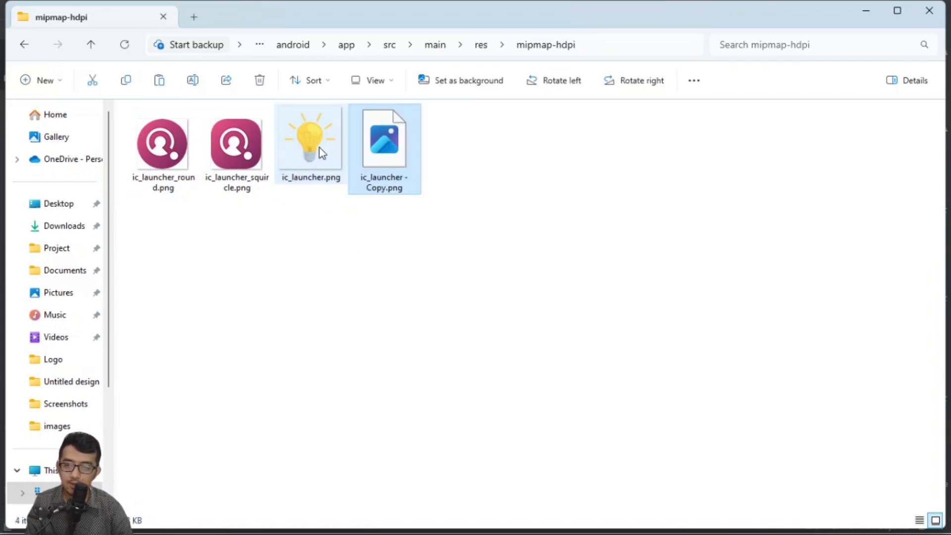
key(ctrl+v)
click(302, 297)
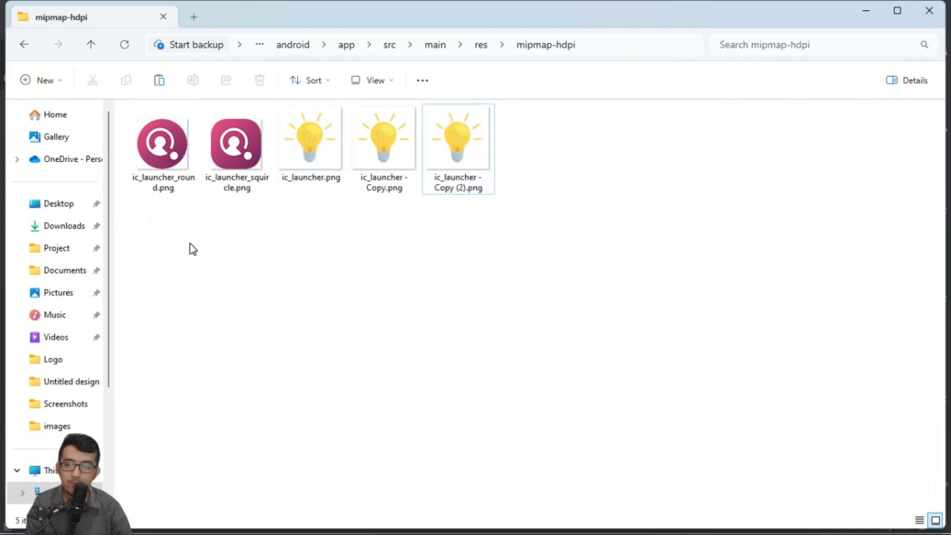
Step: Delete the original ic_launcher_round.png and rename the first light bulb copy as ic_launcher_round
click(161, 144)
key(F2)
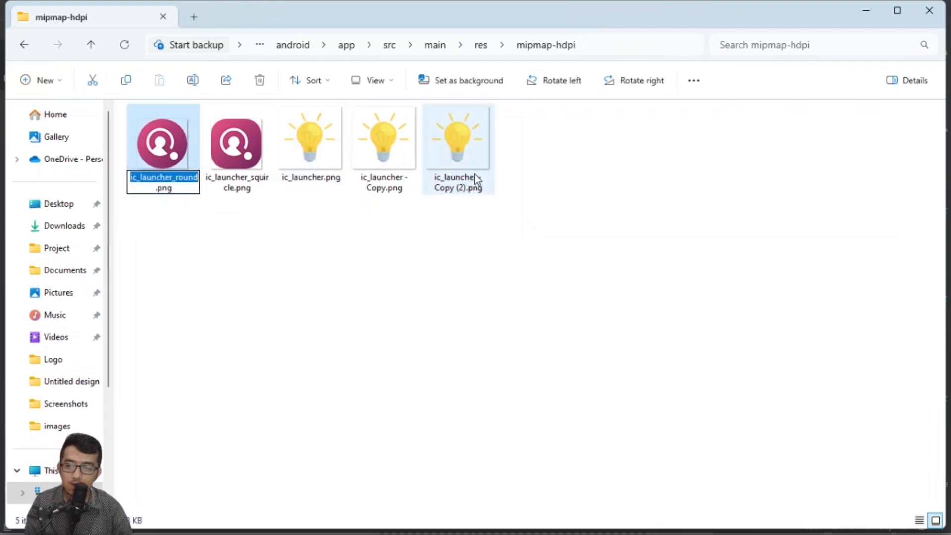
click(406, 144)
key(F2)
click(173, 149)
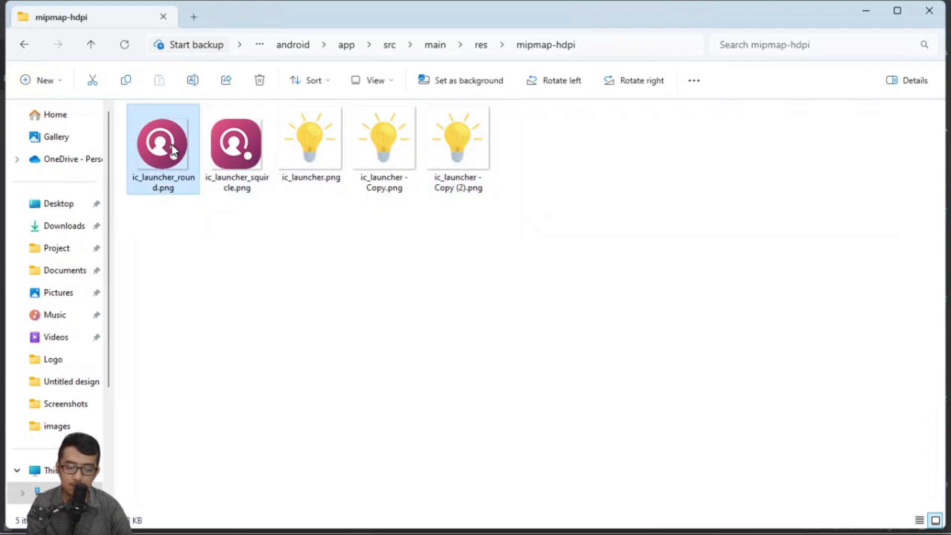
key(Delete)
click(302, 137)
key(F2)
key(ctrl+v)
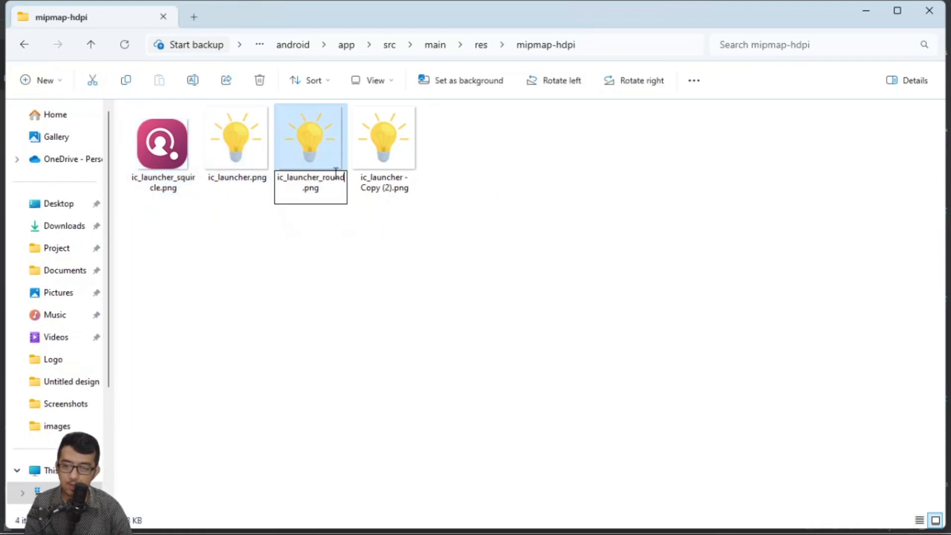
key(Return)
Step: Delete the original ic_launcher_squircle.png and rename the remaining light bulb copy as ic_launcher_squircle
click(174, 149)
key(F2)
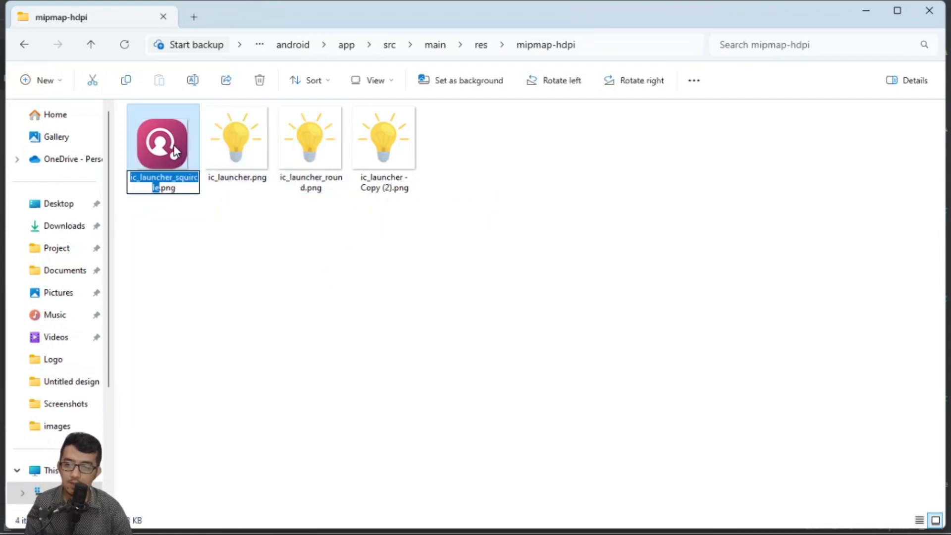
click(310, 272)
click(171, 149)
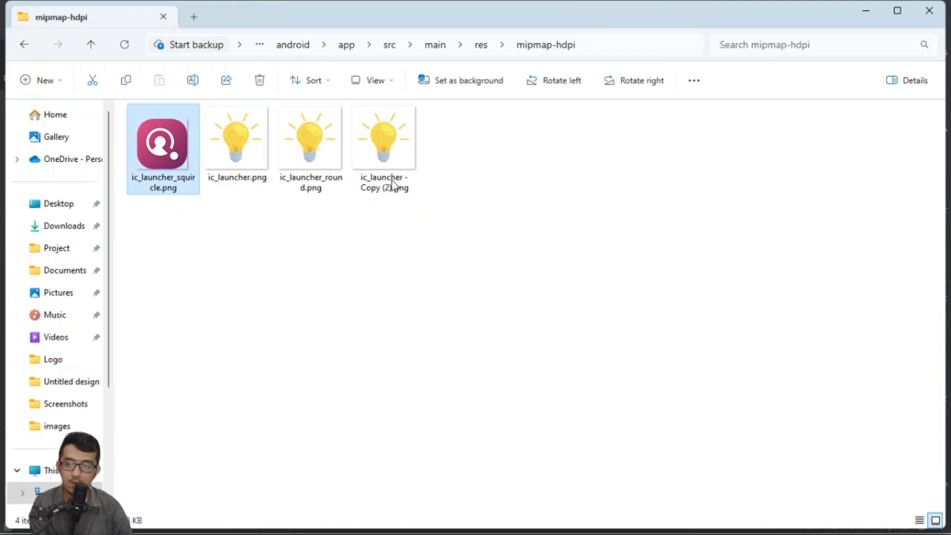
key(Delete)
click(316, 130)
key(F2)
key(ctrl+v)
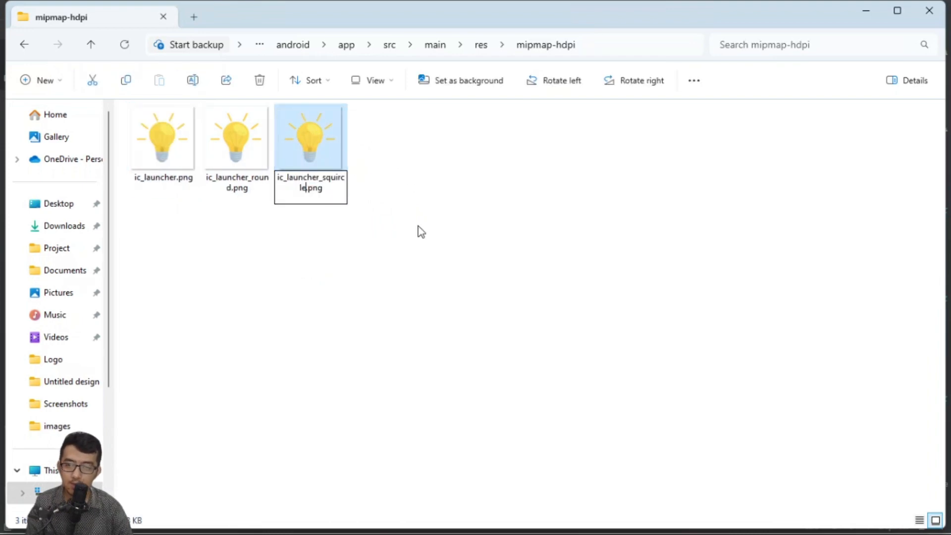
click(424, 234)
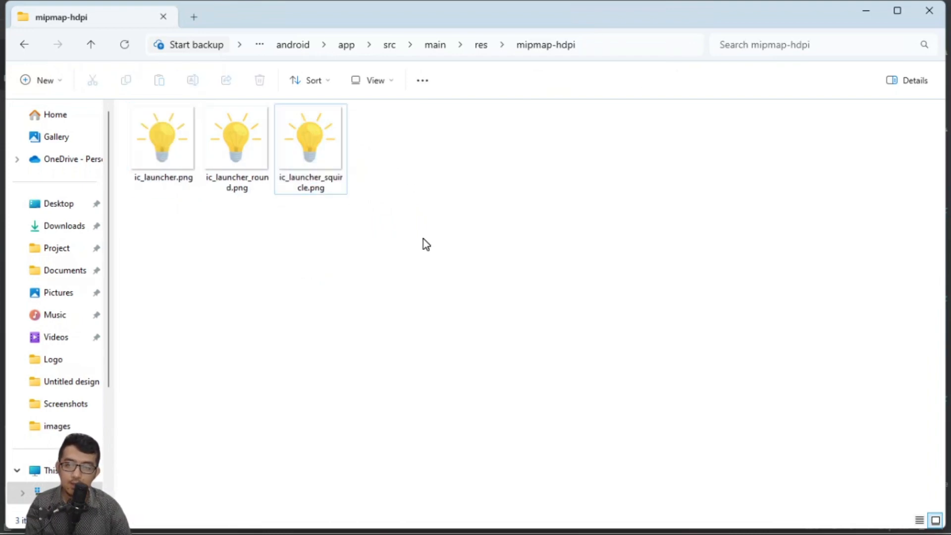
Step: Copy all three light bulb icons from mipmap-hdpi into mipmap-ldpi, replacing the existing files
drag(403, 236, 169, 148)
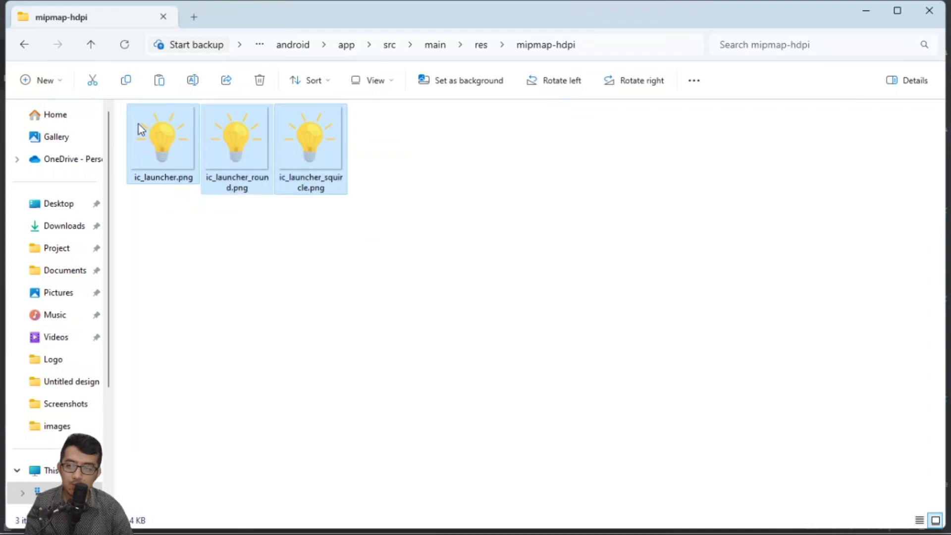
click(91, 44)
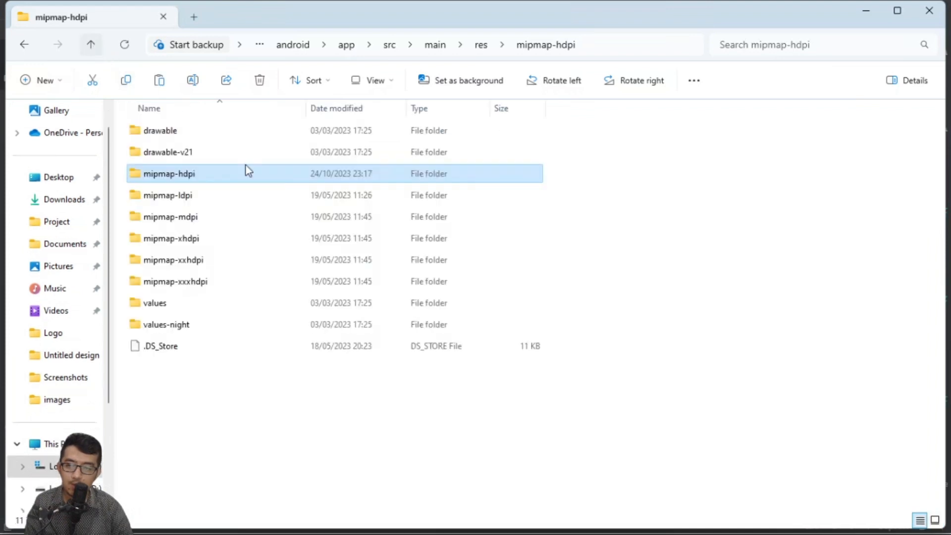
click(233, 196)
double_click(233, 196)
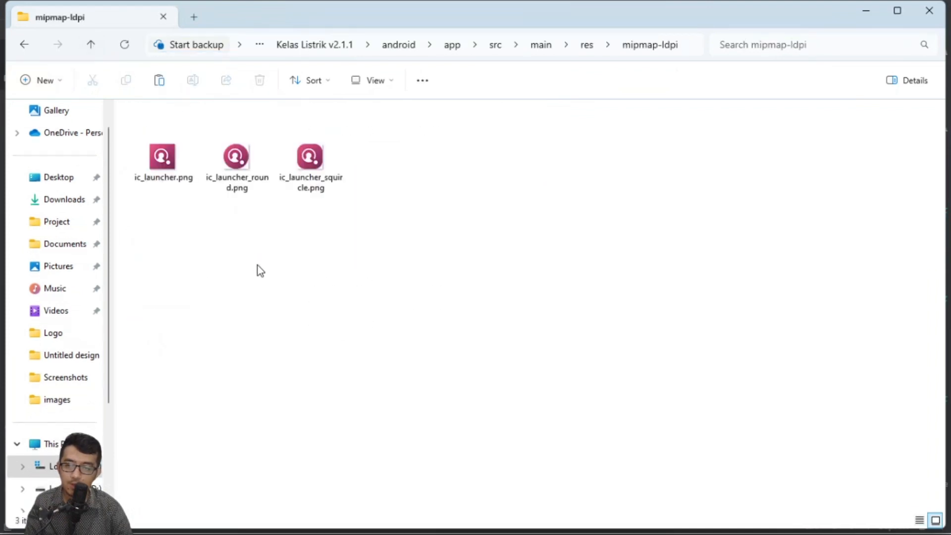
key(ctrl+v)
click(276, 167)
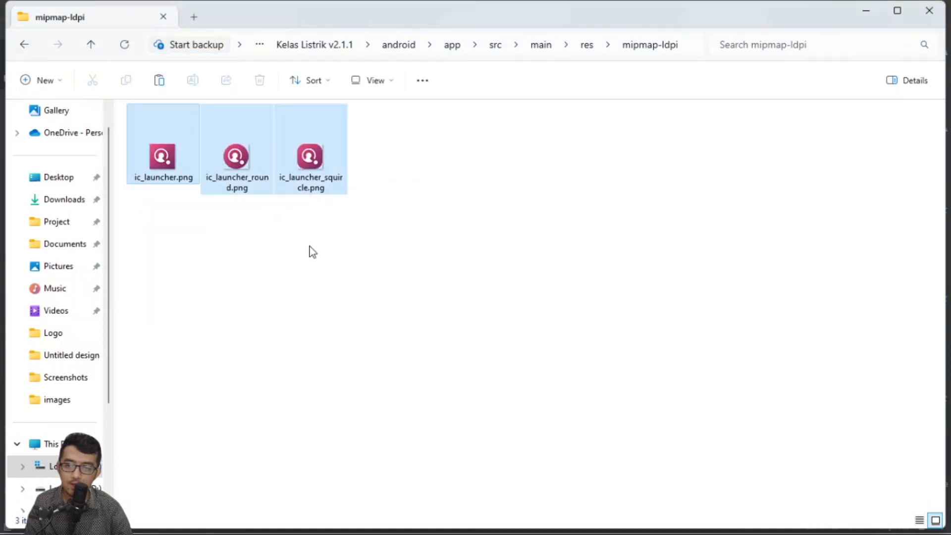
Step: Paste the three light bulb icons into mipmap-mdpi, replacing the files with the same names
click(92, 44)
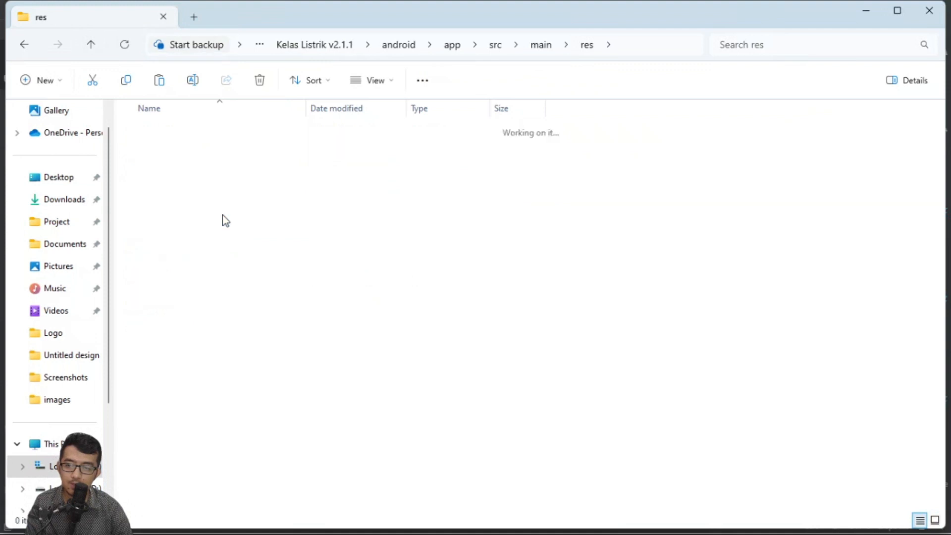
double_click(223, 216)
key(ctrl+v)
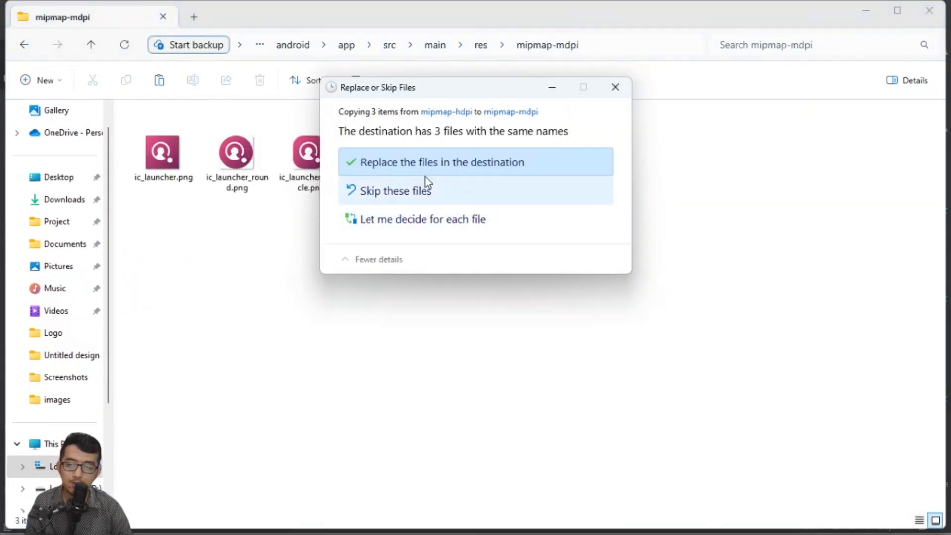
click(425, 174)
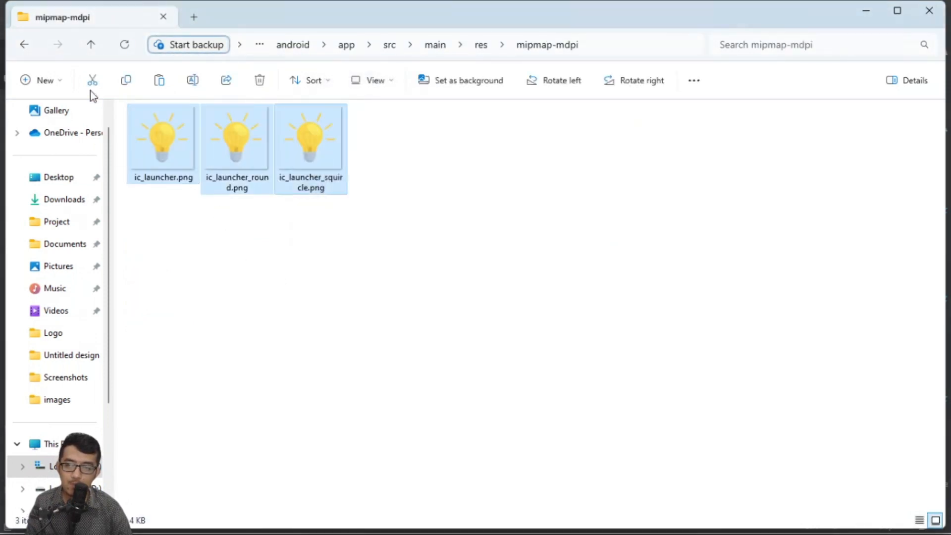
Step: Paste the three light bulb icons into mipmap-xhdpi, replacing the files with the same names
click(93, 48)
double_click(251, 237)
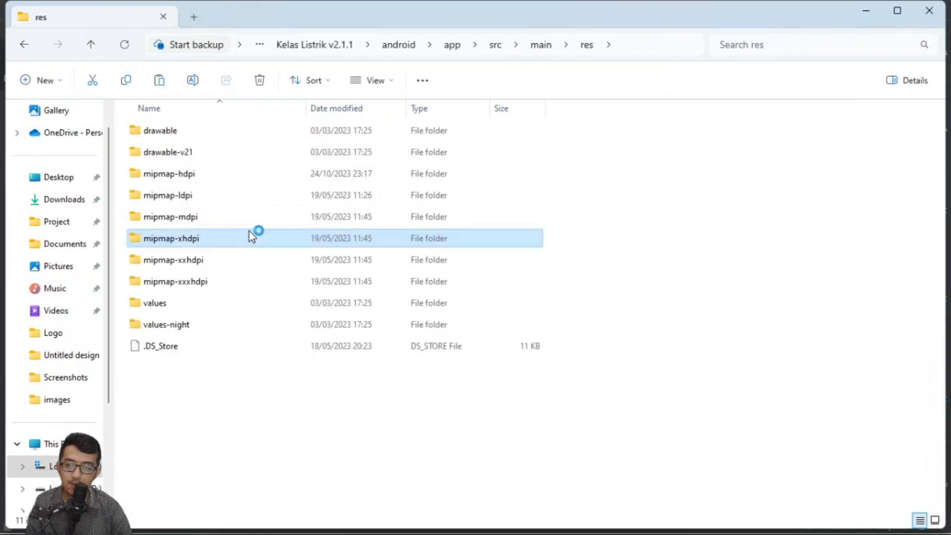
key(ctrl+v)
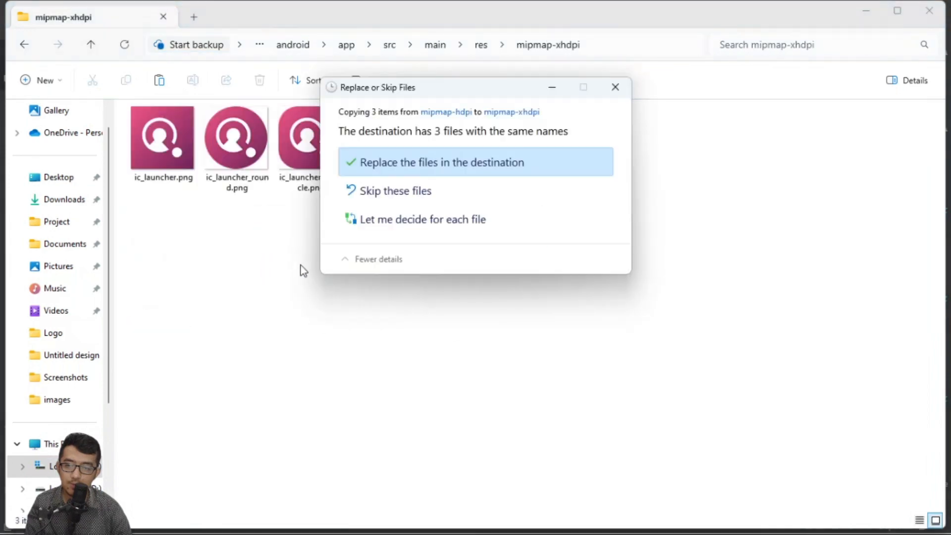
click(396, 159)
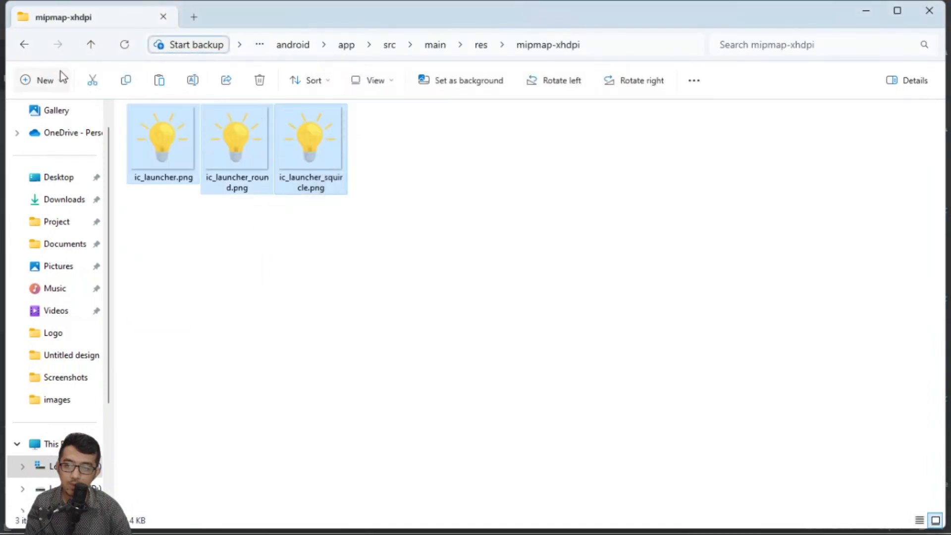
Step: Paste the three light bulb icons into mipmap-xxhdpi, replacing the files with the same names
click(93, 44)
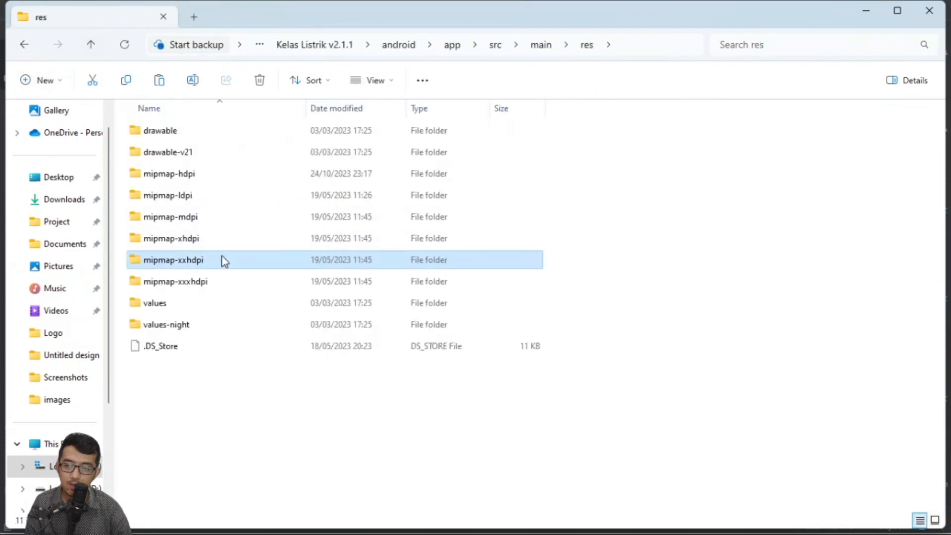
double_click(223, 257)
key(ctrl+v)
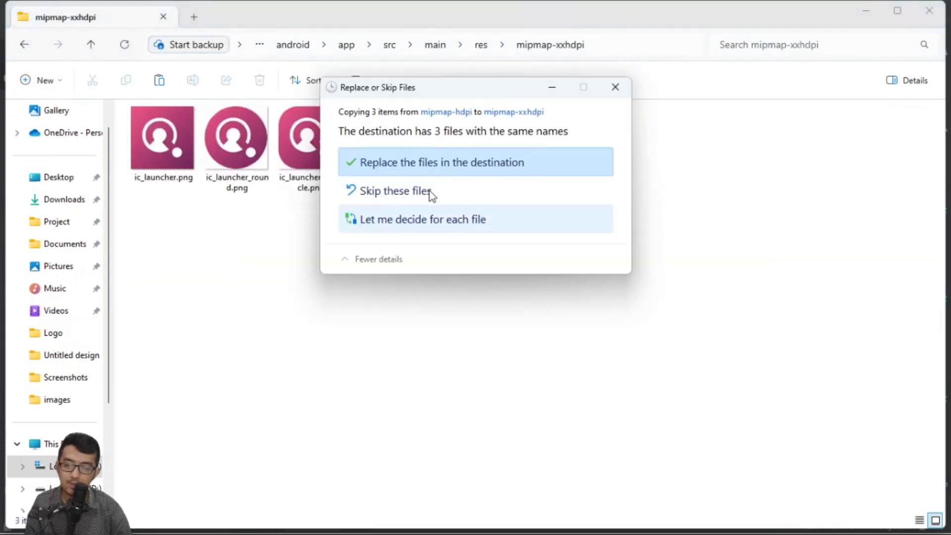
click(439, 168)
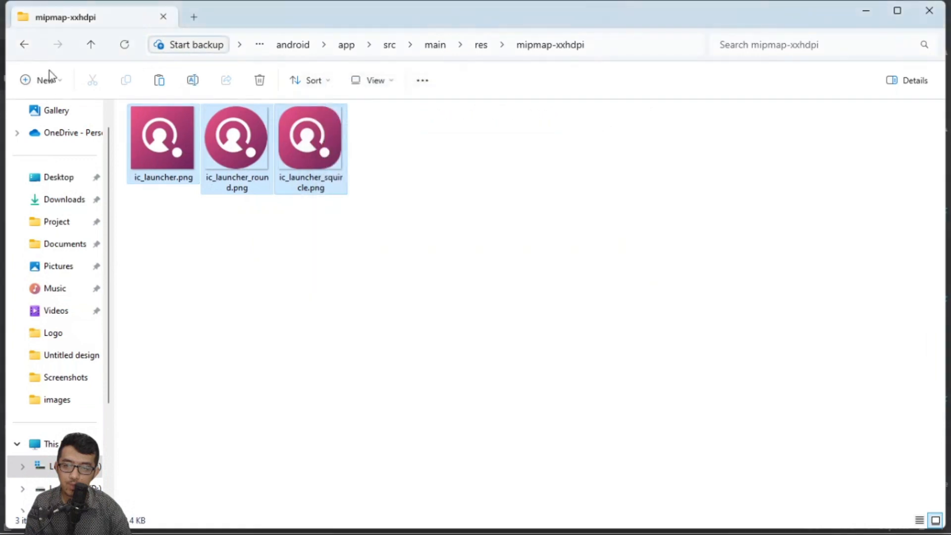
Step: Paste the three light bulb icons into mipmap-xxxhdpi, replacing the files with the same names
click(91, 44)
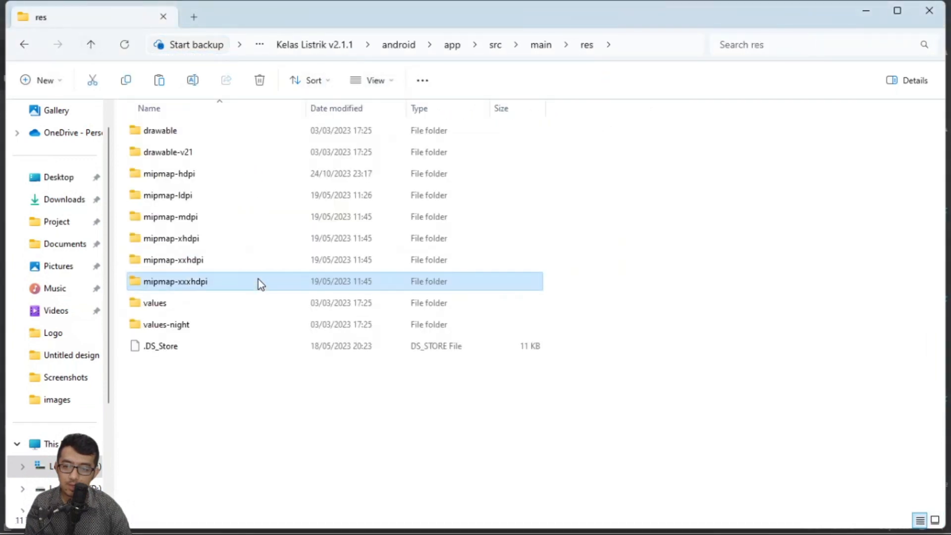
double_click(258, 281)
key(ctrl+v)
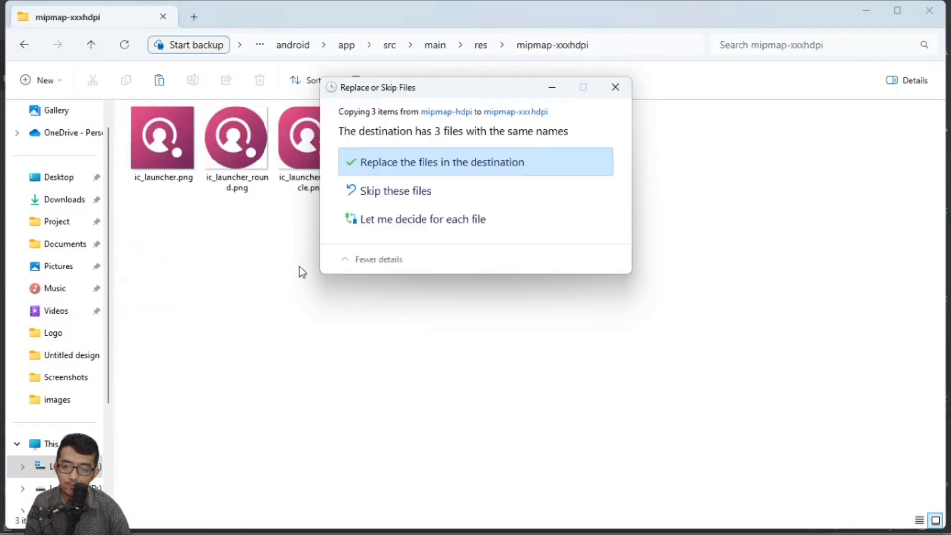
click(445, 170)
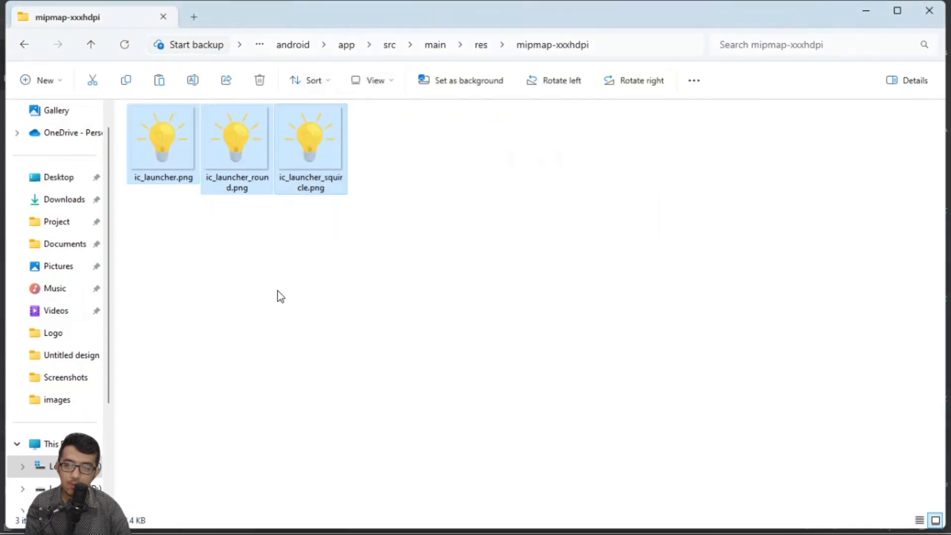
click(277, 290)
key(alt+Tab)
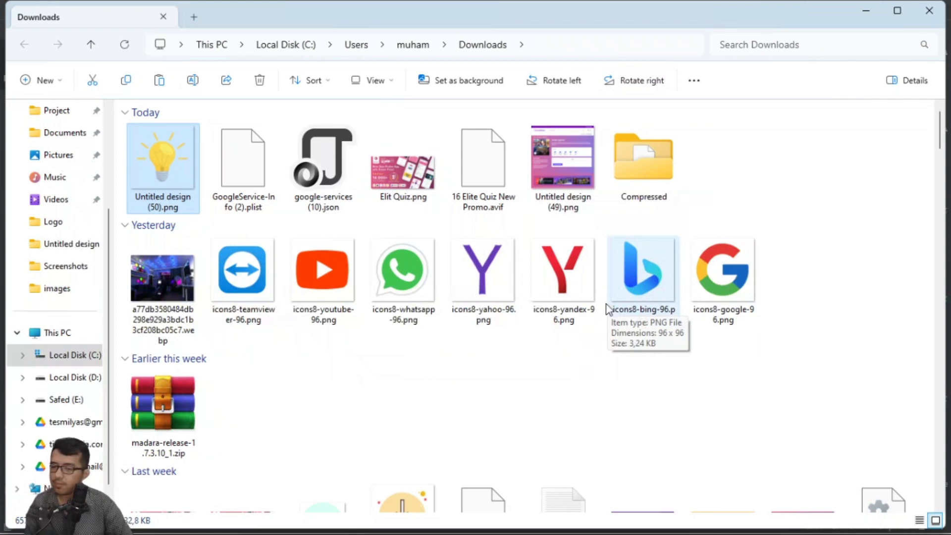
key(alt+Tab)
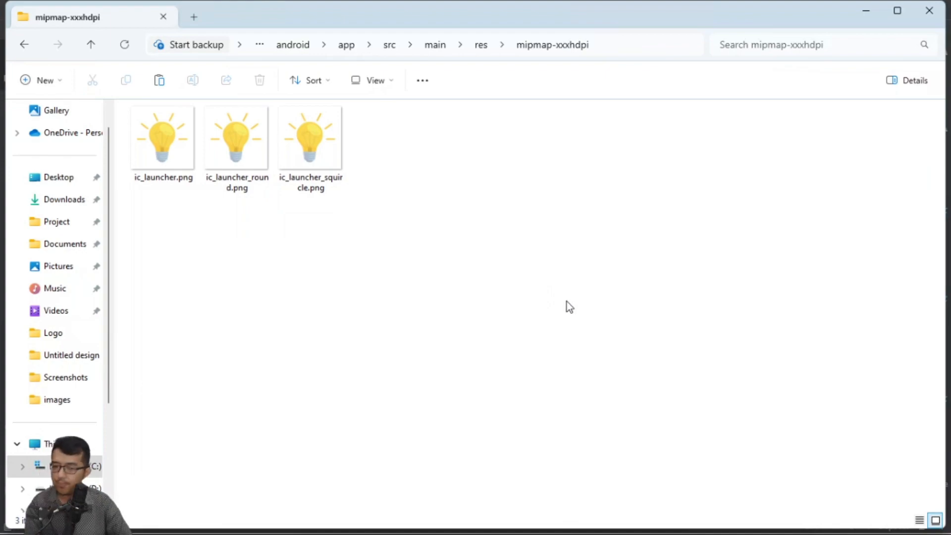
Step: Switch to Android Studio and check the images ic_launcher.png and ic_launcher_round.png in the mipmap-hdpi folder
click(629, 524)
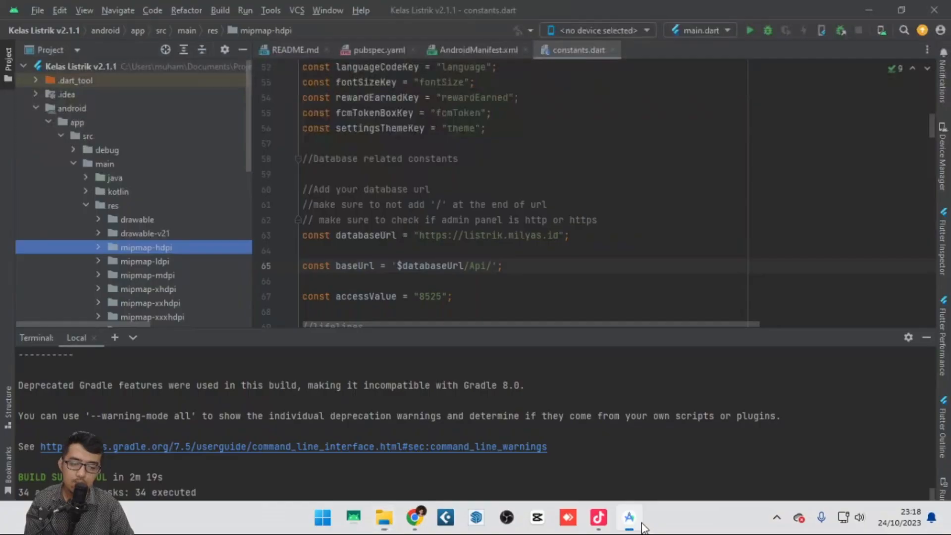
click(101, 248)
double_click(138, 263)
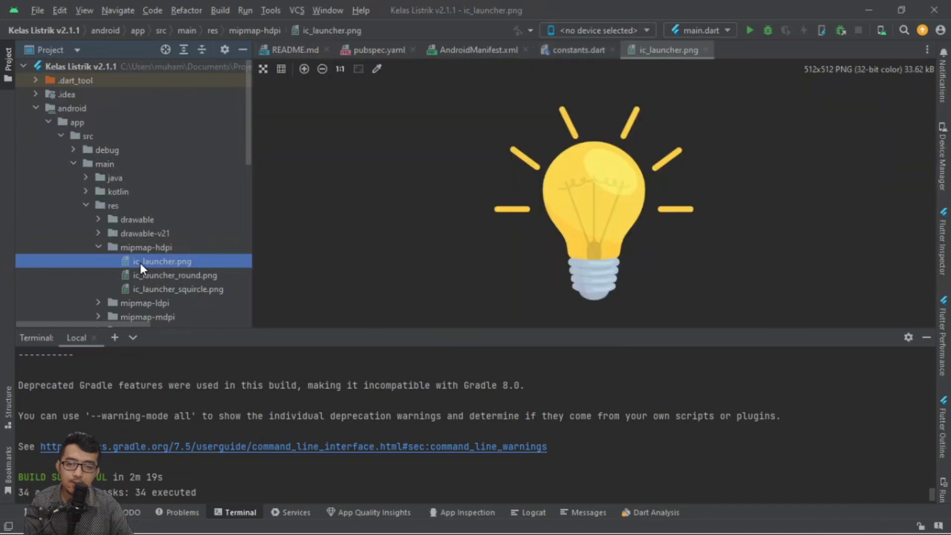
double_click(148, 276)
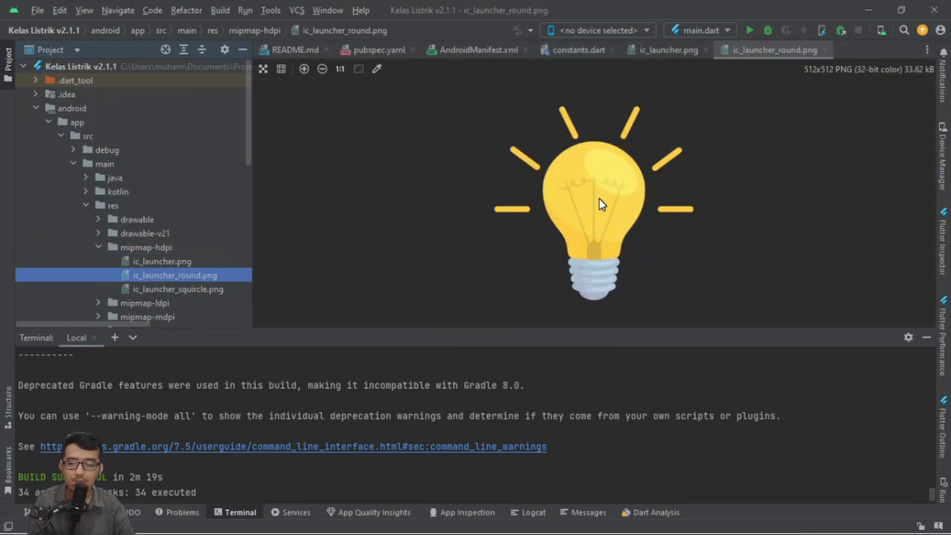
click(99, 247)
Step: Switch to the Elite Quiz documentation in Chrome and examine the Change App Logo instructions for Android and iOS
key(alt+Tab)
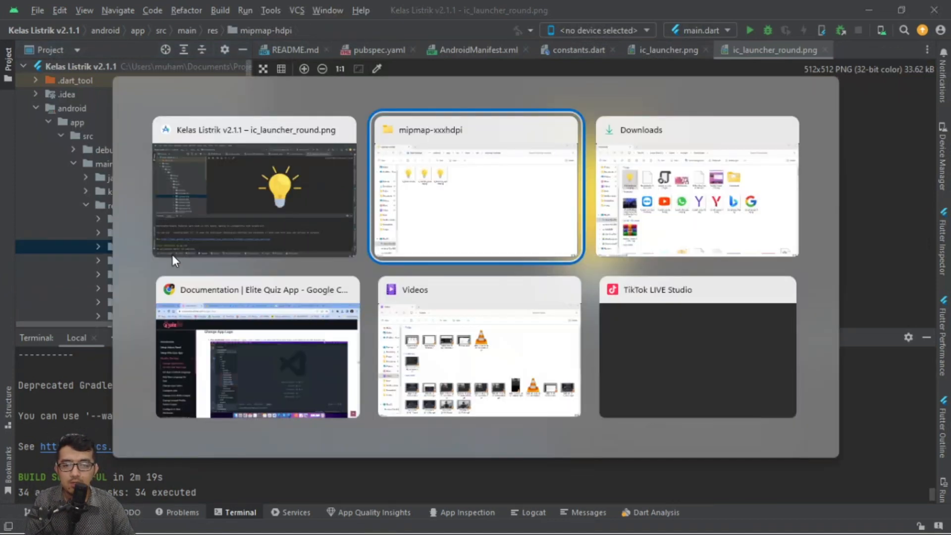
key(alt+Tab)
click(173, 255)
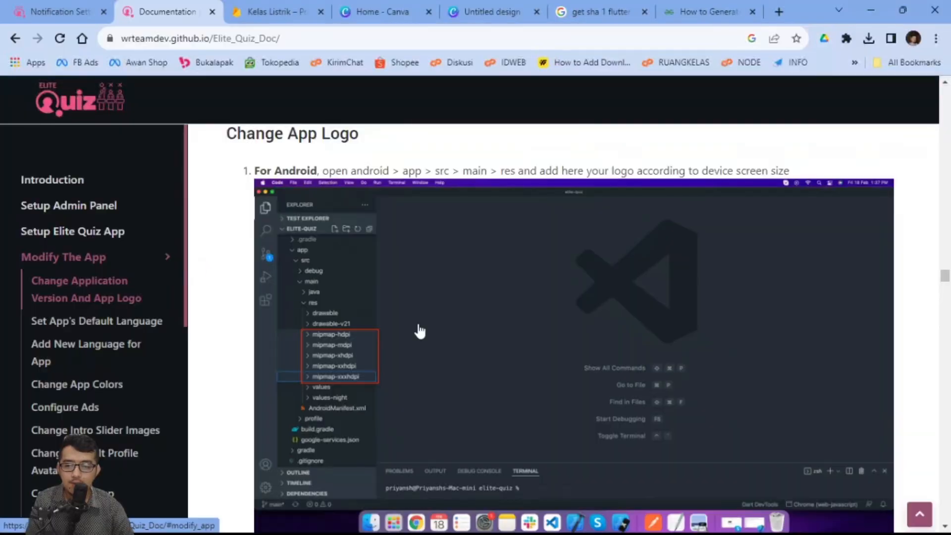
scroll(421, 331, down, 3)
scroll(419, 327, down, 4)
scroll(418, 322, up, 1)
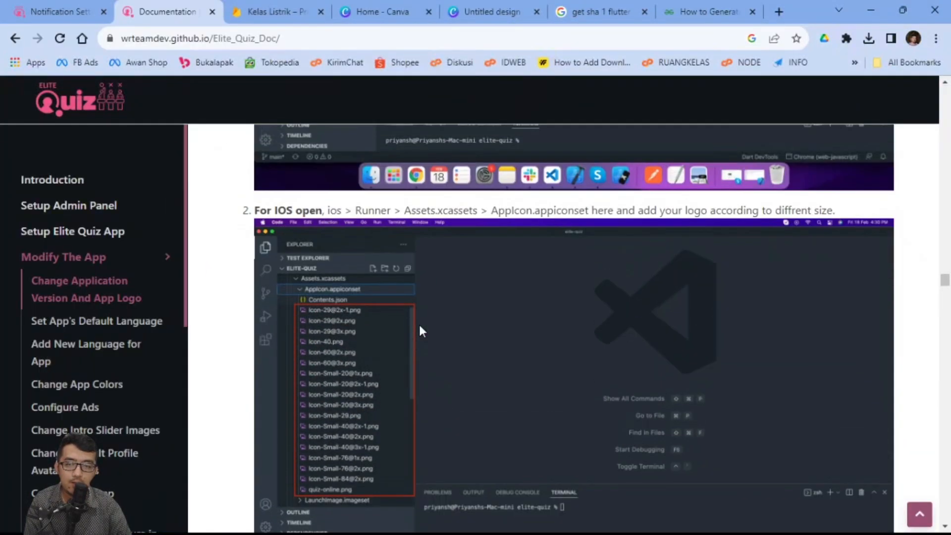
scroll(418, 327, down, 5)
scroll(418, 341, down, 4)
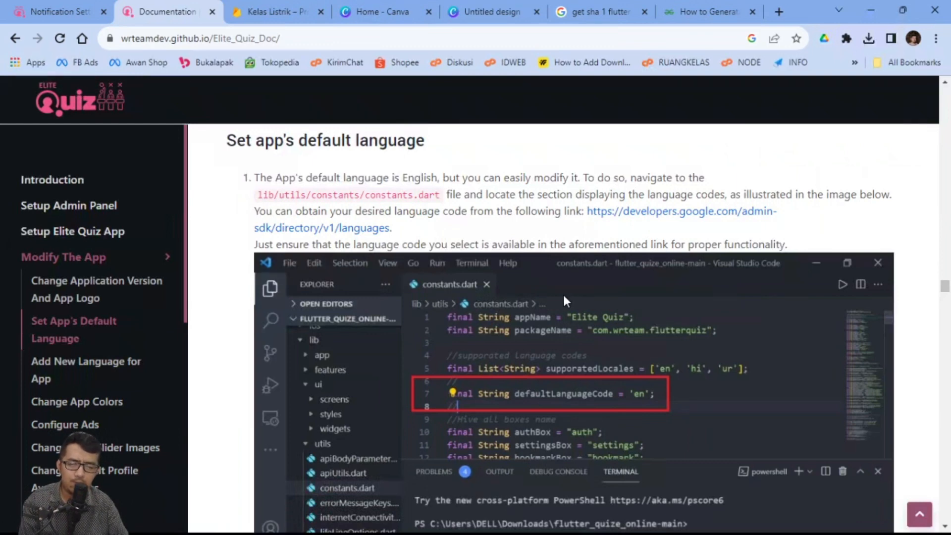
Step: Read the documentation on setting the app's default language, supported language codes and language JSON files
scroll(563, 293, down, 7)
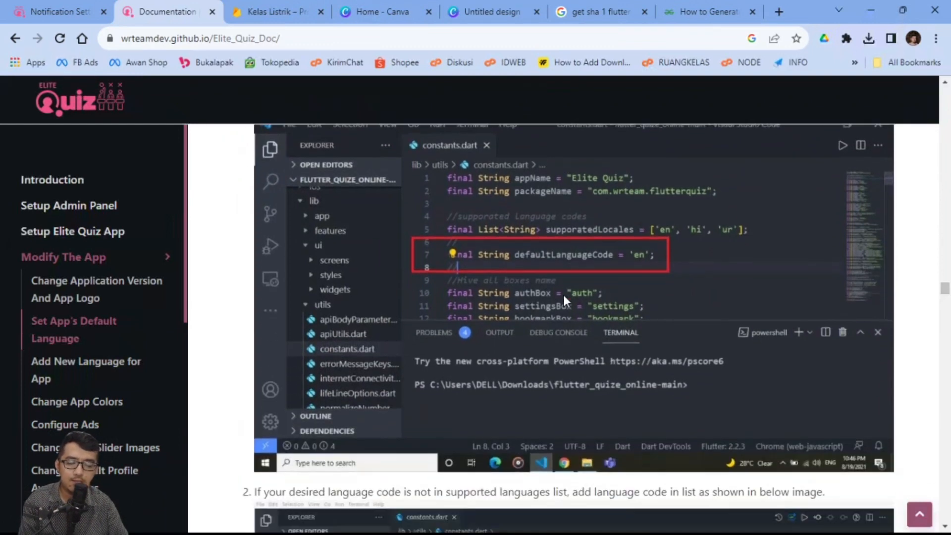
scroll(563, 296, up, 5)
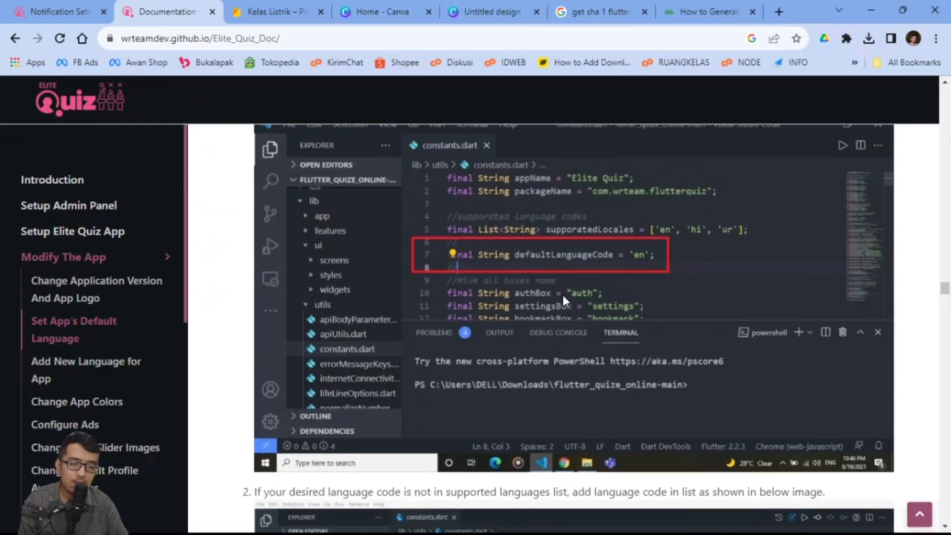
scroll(563, 296, down, 3)
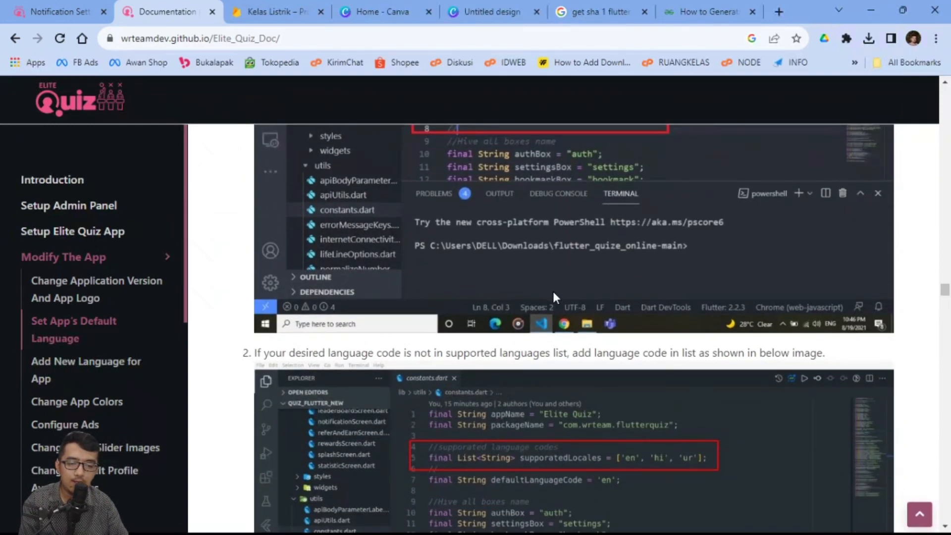
scroll(553, 297, down, 7)
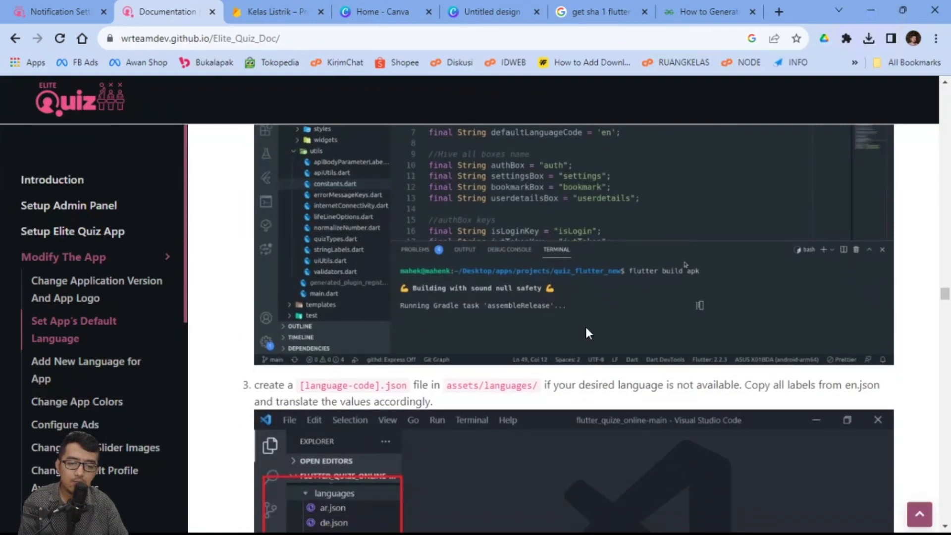
scroll(585, 333, down, 4)
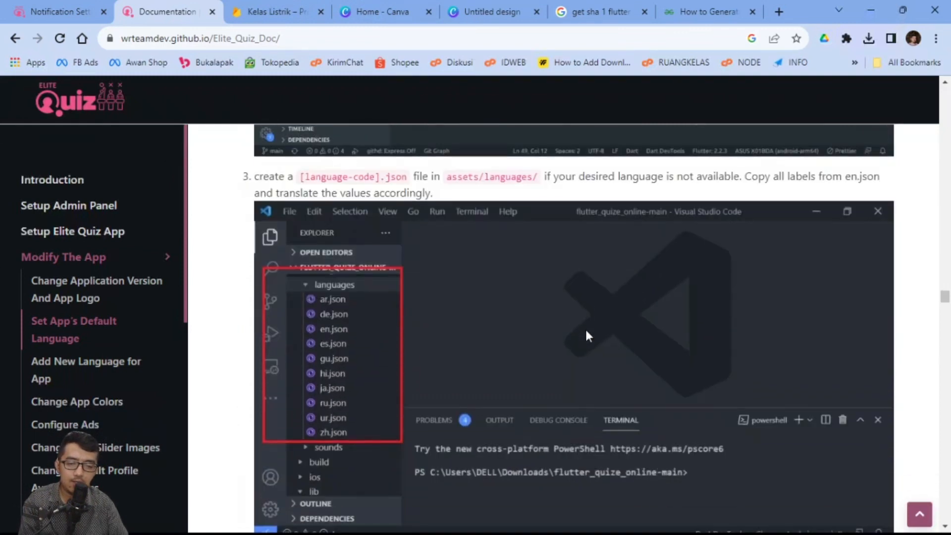
scroll(585, 332, down, 7)
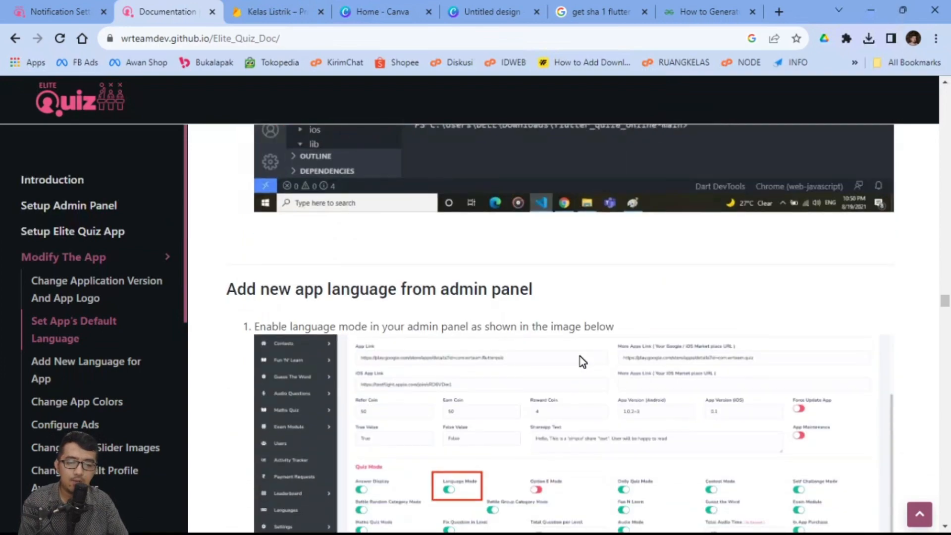
scroll(582, 362, up, 14)
scroll(582, 362, down, 7)
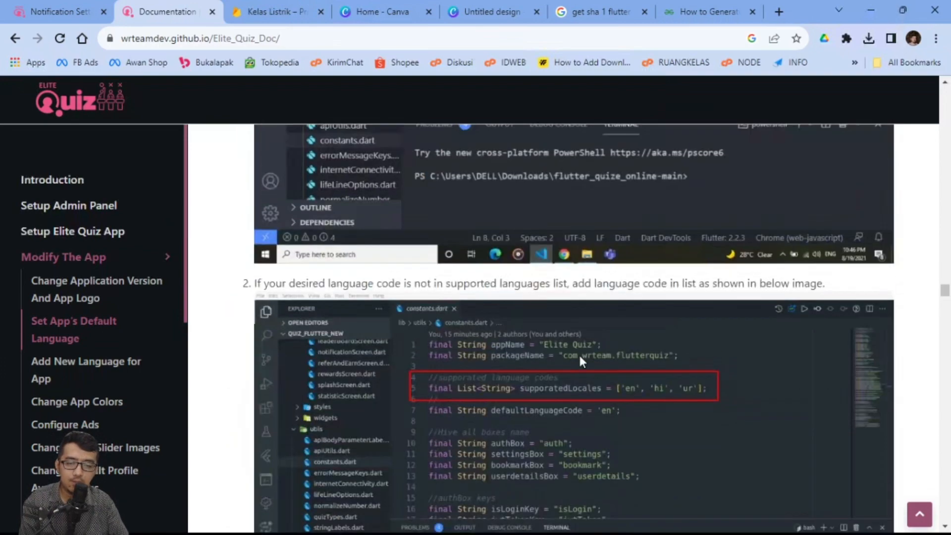
scroll(582, 362, up, 9)
scroll(581, 361, down, 15)
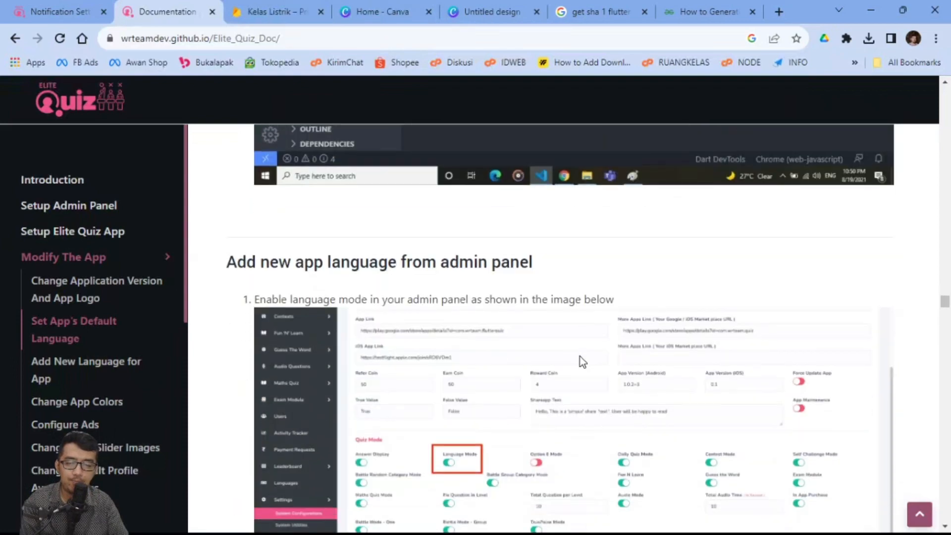
Step: Review the steps for adding a new app language and find which file the Change app colors section names
scroll(580, 356, down, 7)
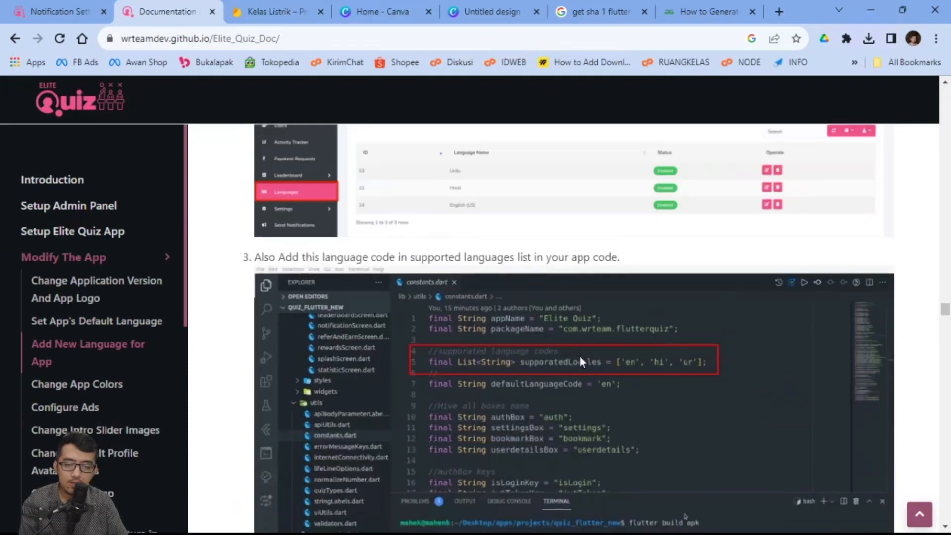
scroll(578, 352, down, 12)
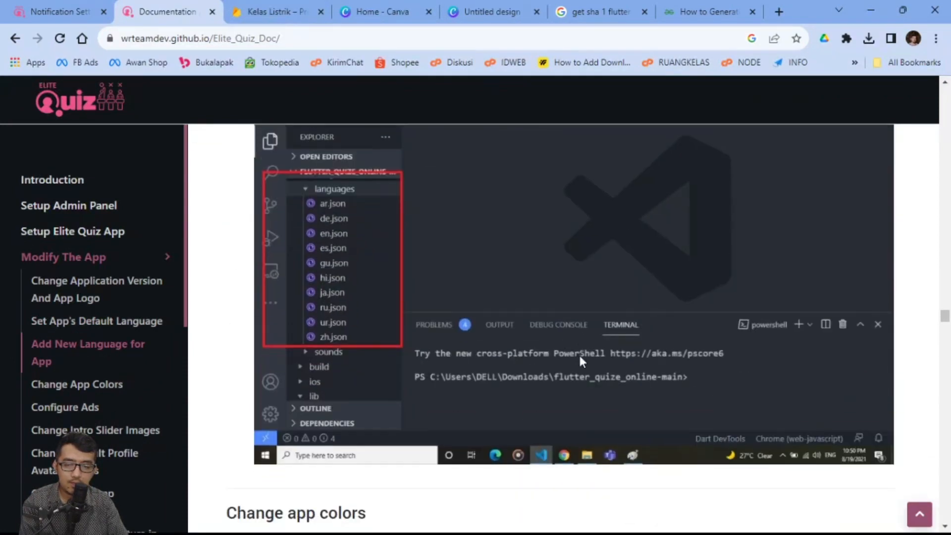
scroll(579, 352, down, 9)
scroll(579, 353, up, 2)
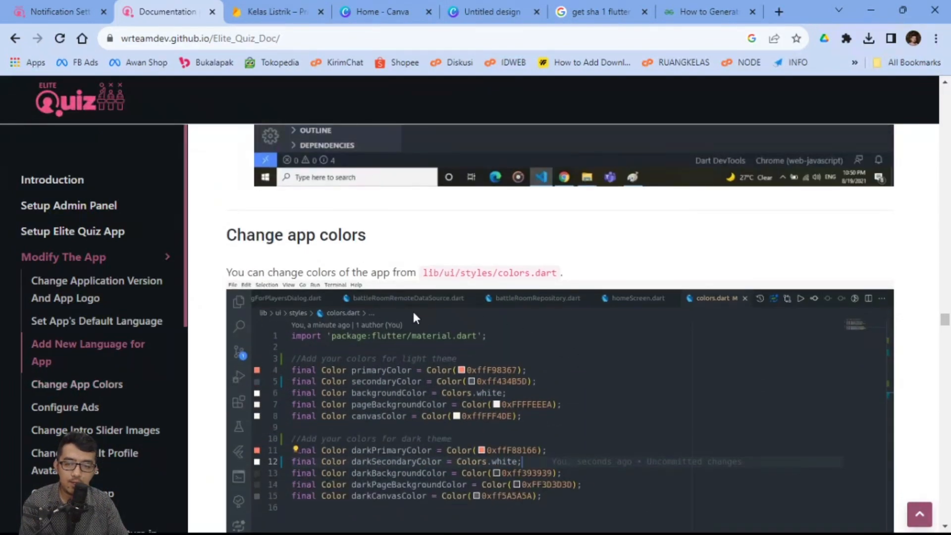
scroll(435, 346, down, 1)
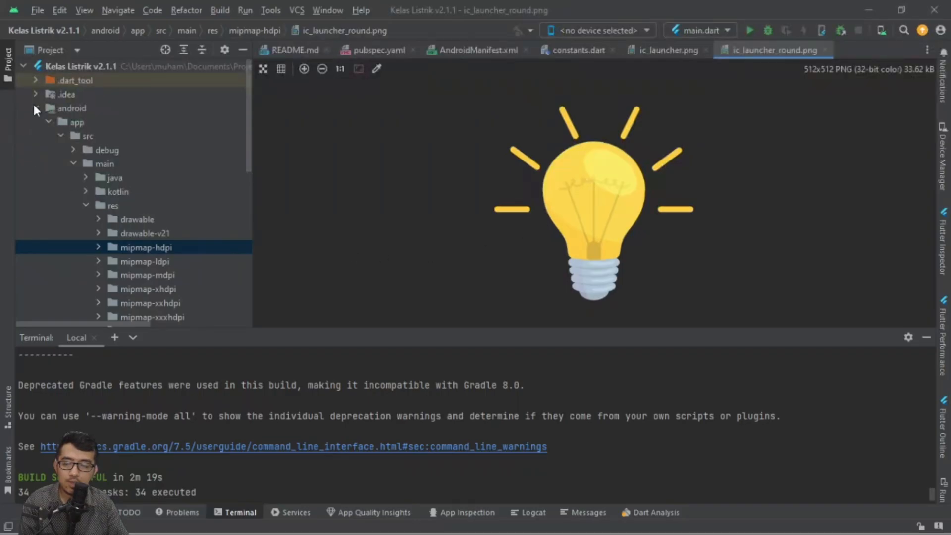
Step: Switch to Android Studio and open colors.dart from the lib/ui/styles folder of the project
click(35, 107)
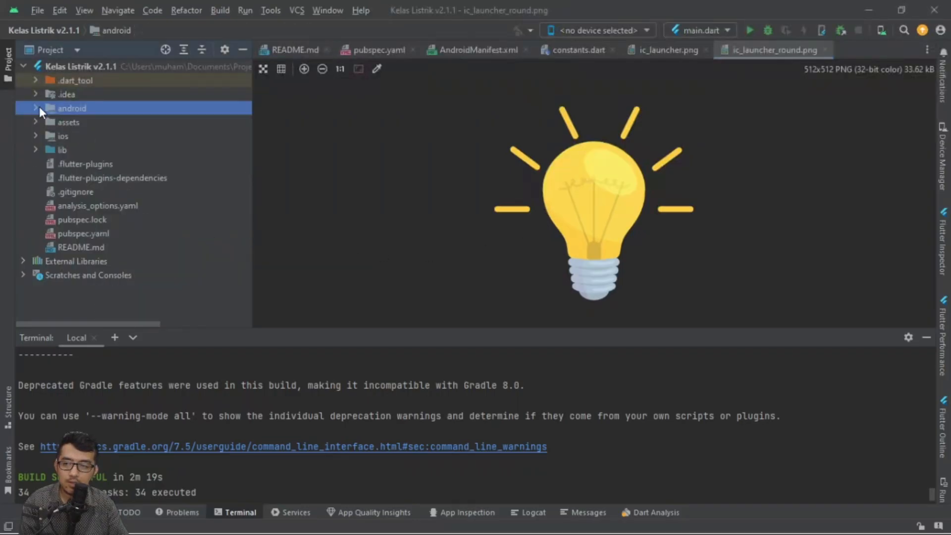
click(35, 148)
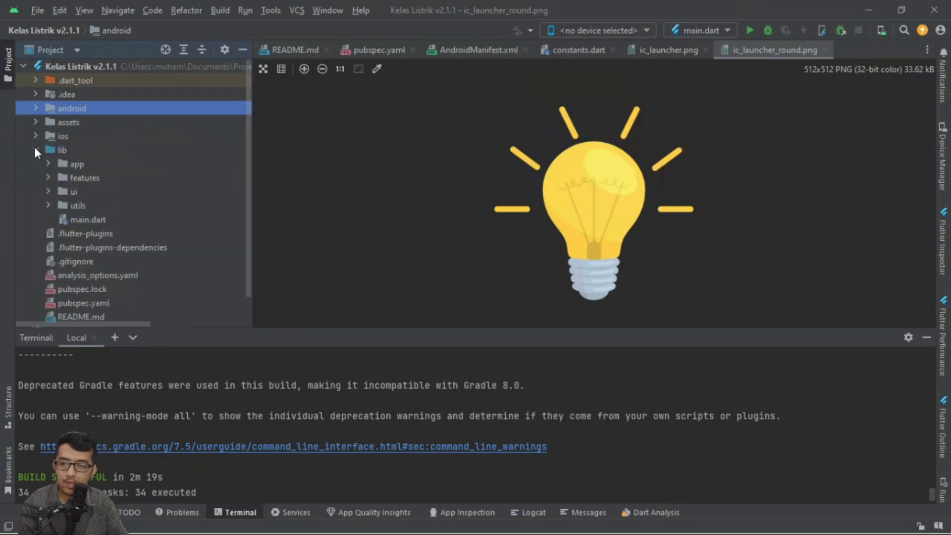
click(48, 191)
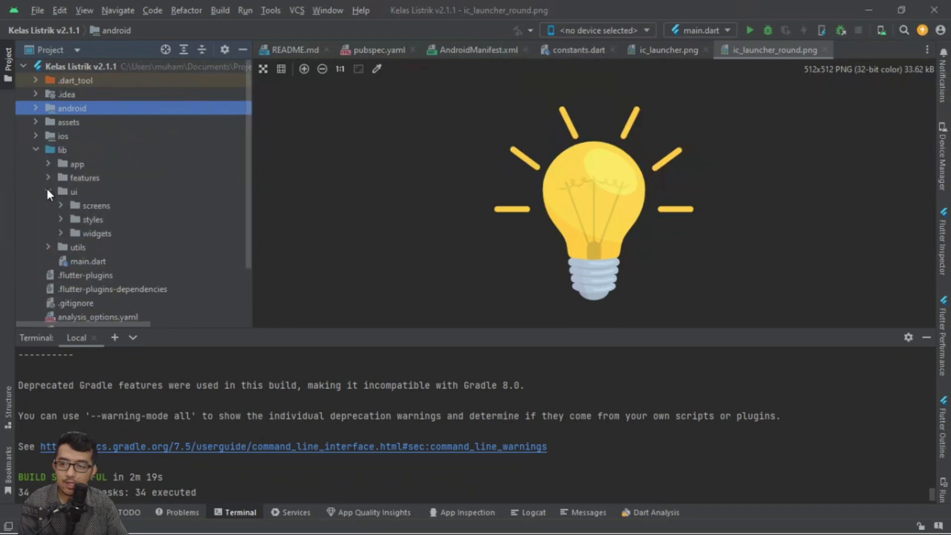
click(57, 218)
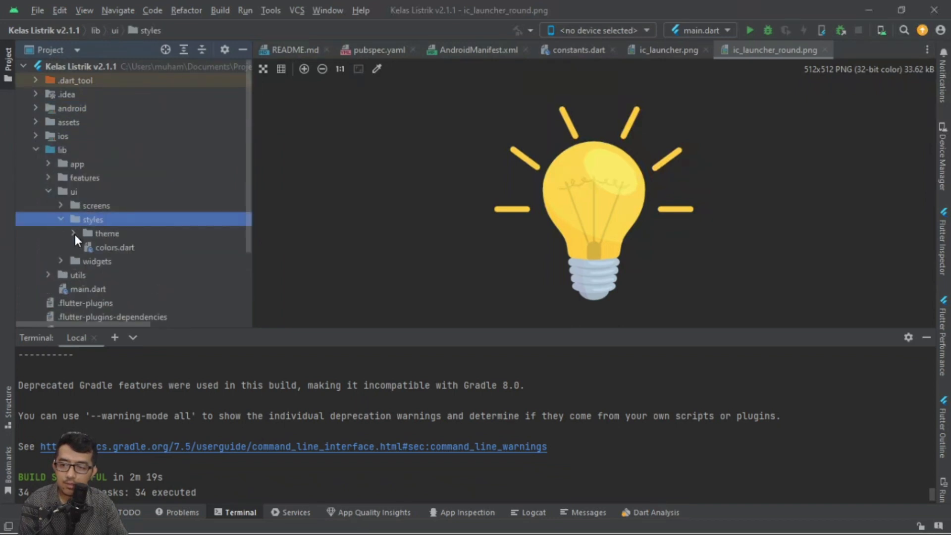
double_click(120, 248)
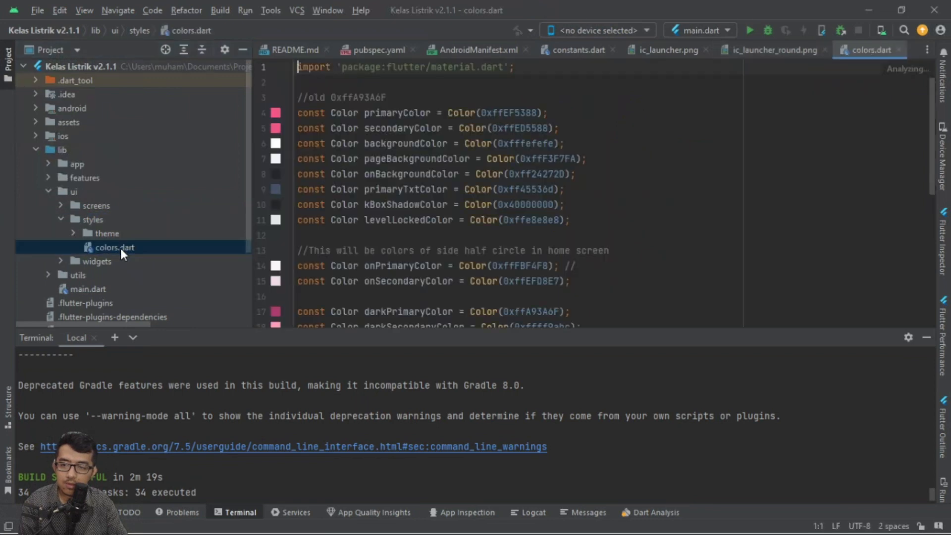
Step: Change primaryColor in colors.dart to the yellow EADC00FF using the color picker, and copy its hex value
click(276, 113)
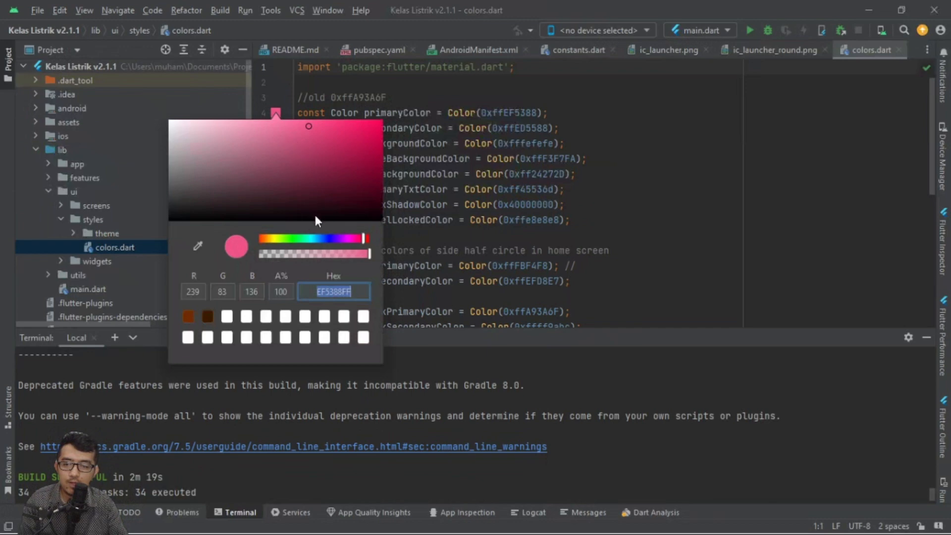
click(273, 240)
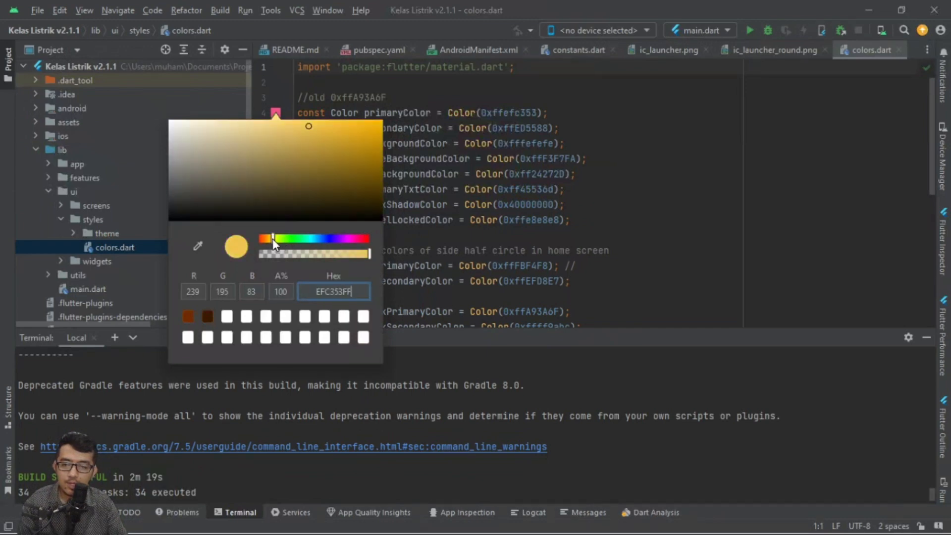
drag(273, 239, 277, 238)
drag(329, 155, 389, 128)
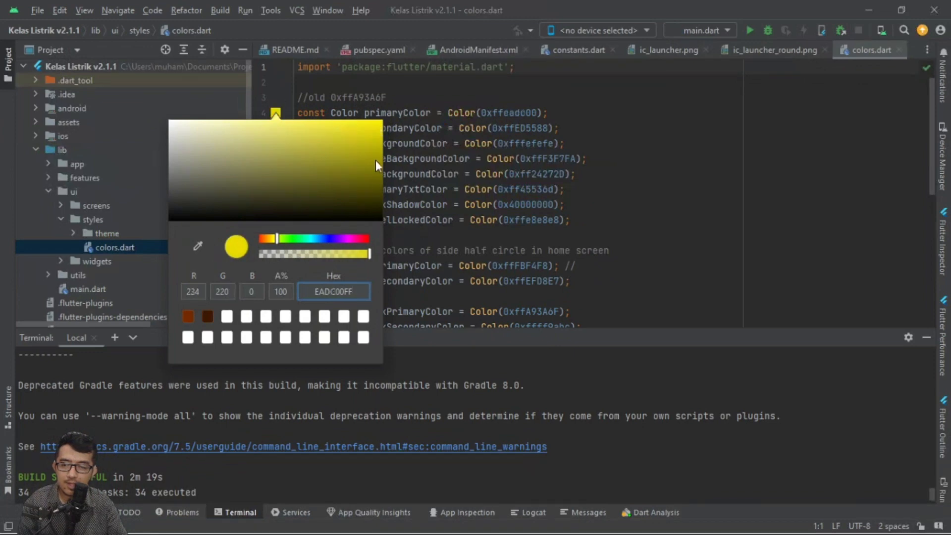
double_click(334, 291)
key(ctrl+c)
click(460, 174)
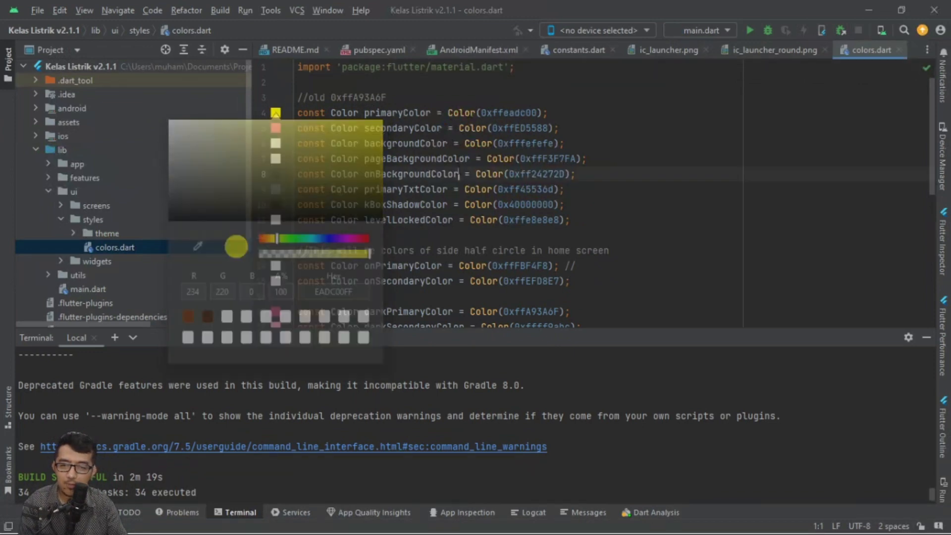
Step: Set secondaryColor in colors.dart to the same yellow, EADC00FF
click(276, 128)
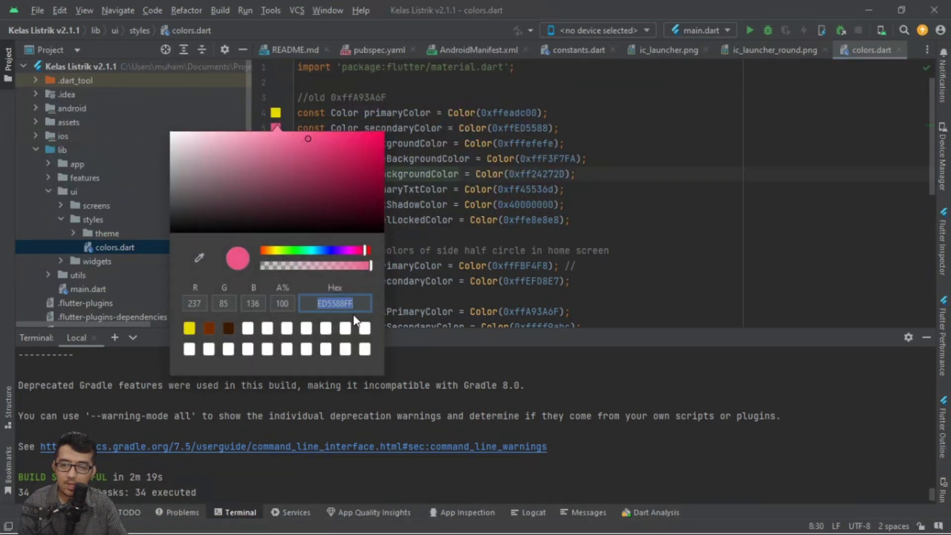
key(ctrl+v)
click(415, 205)
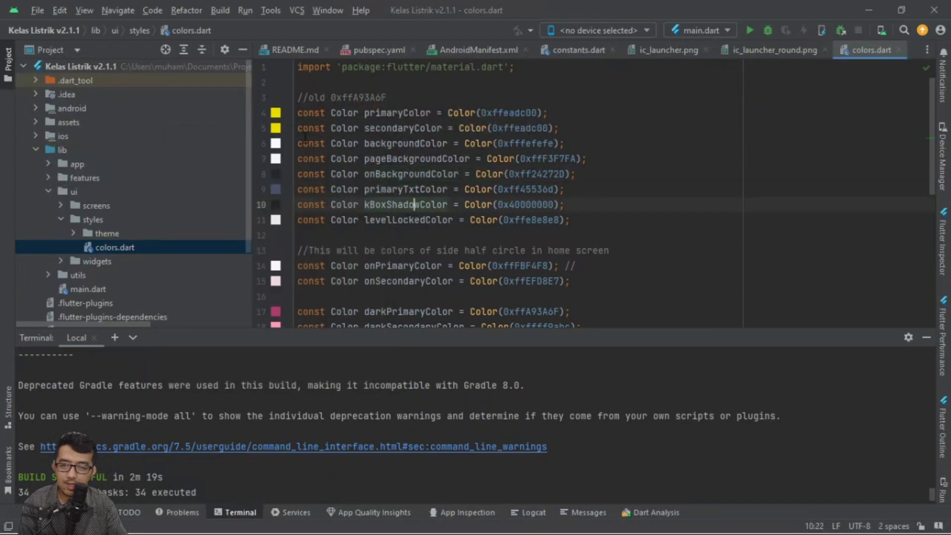
Step: Set darkSecondaryColor in colors.dart to the copied yellow, EADC00FF, using the color picker
scroll(414, 205, down, 2)
click(276, 235)
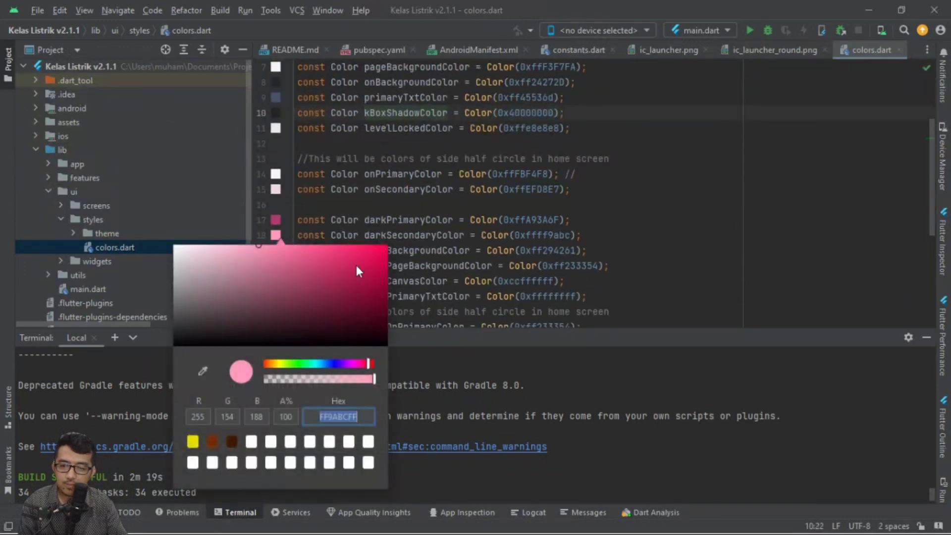
key(ctrl+v)
click(276, 220)
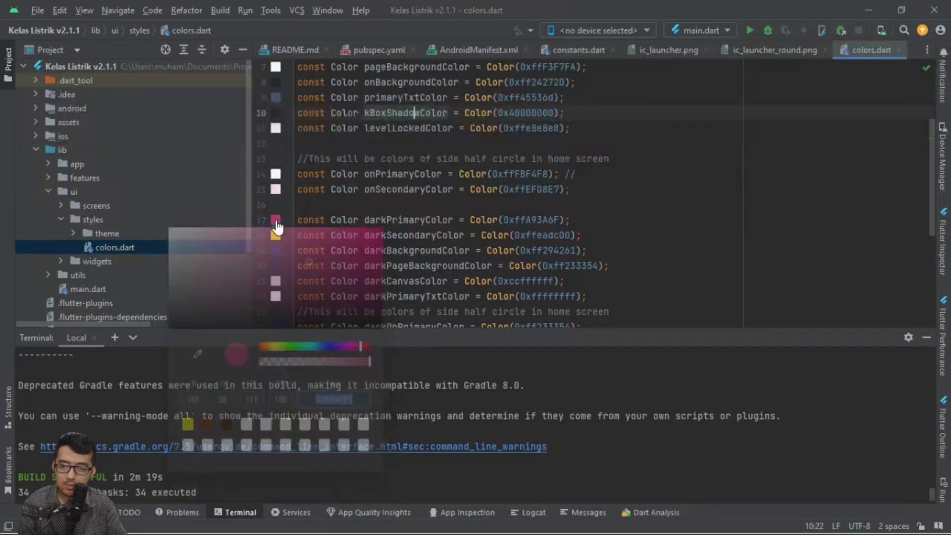
key(ctrl+v)
double_click(334, 399)
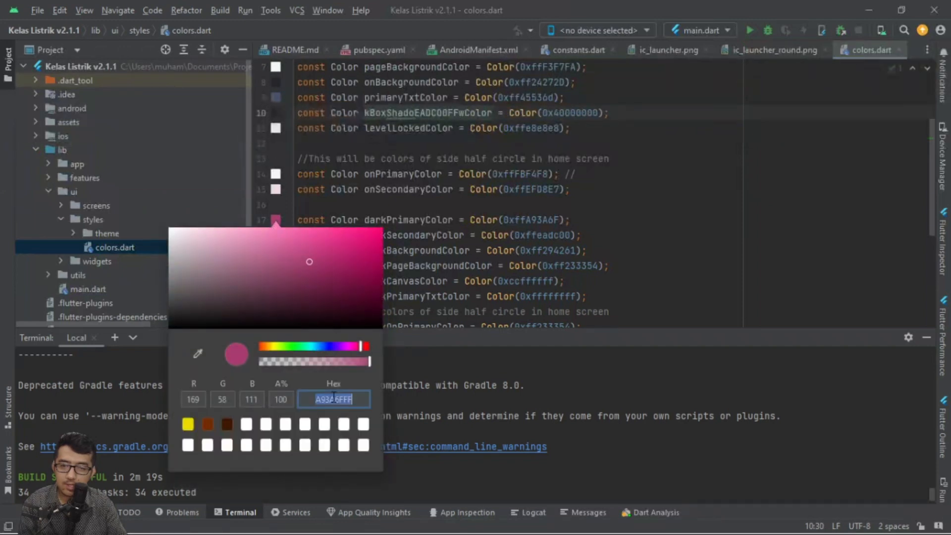
click(450, 245)
key(ctrl+z)
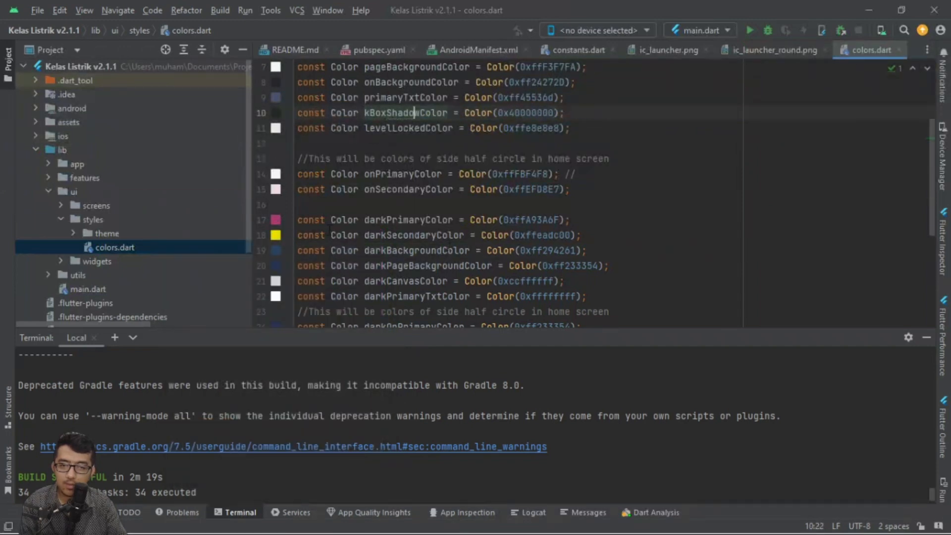
Step: Set darkPrimaryColor to yellow by pasting EADC00FF in its color picker and darkening the shade to 0xffbbb000
click(275, 219)
text(D7CC01FF)
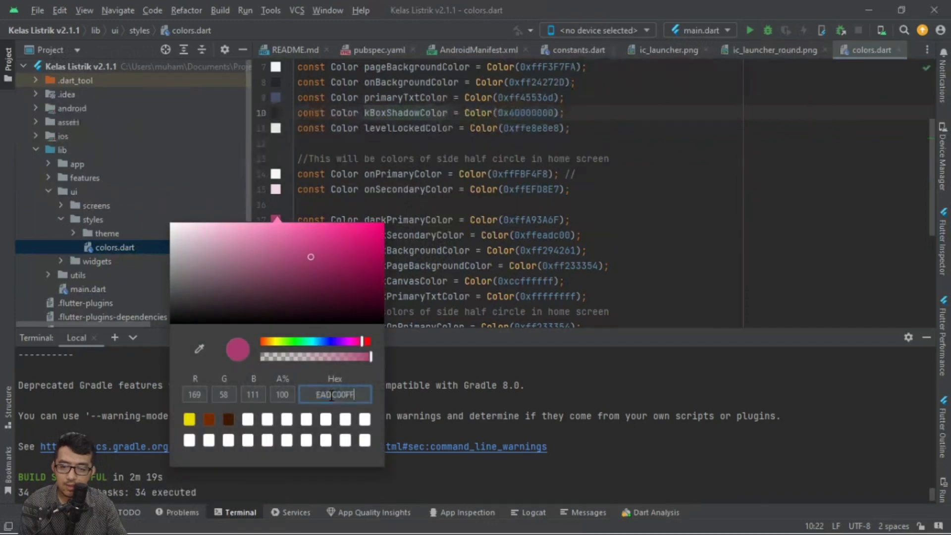
drag(384, 235, 383, 250)
click(439, 235)
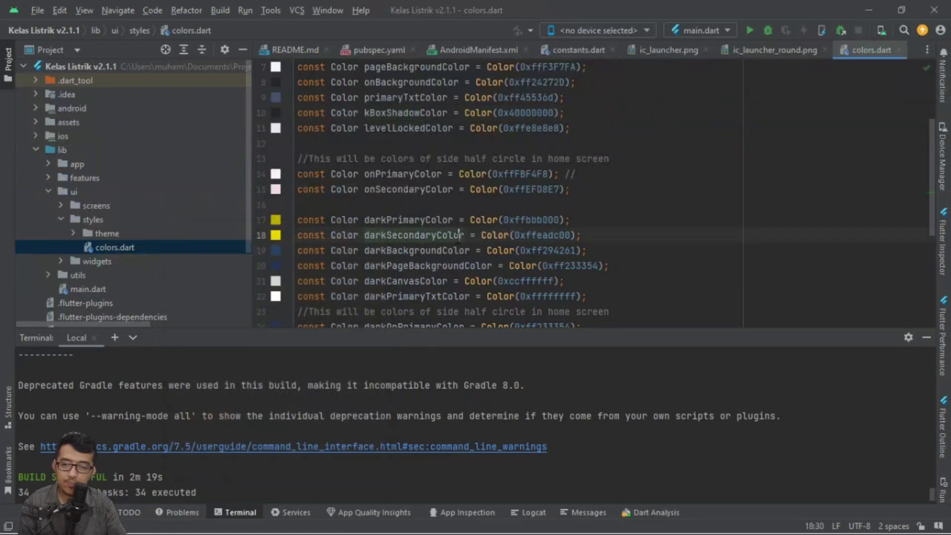
scroll(411, 277, down, 5)
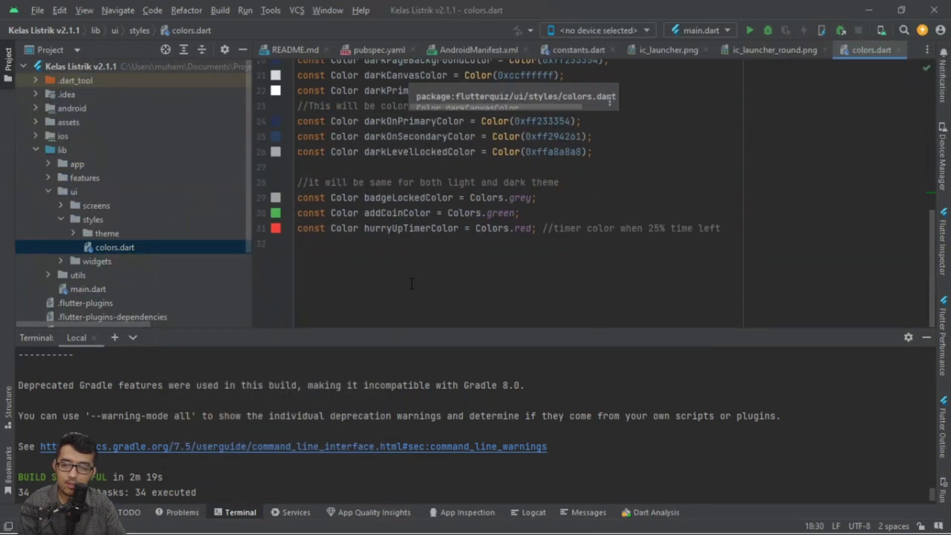
scroll(411, 284, up, 7)
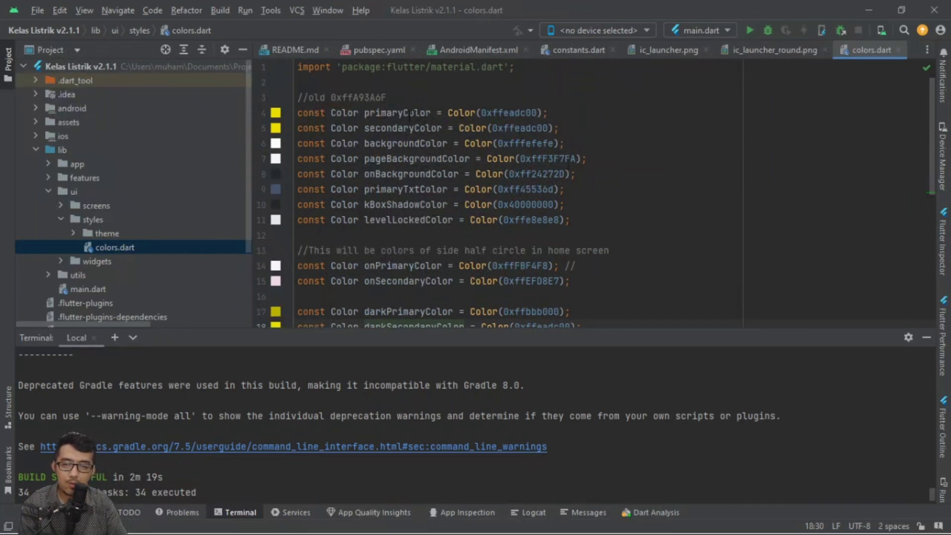
click(404, 143)
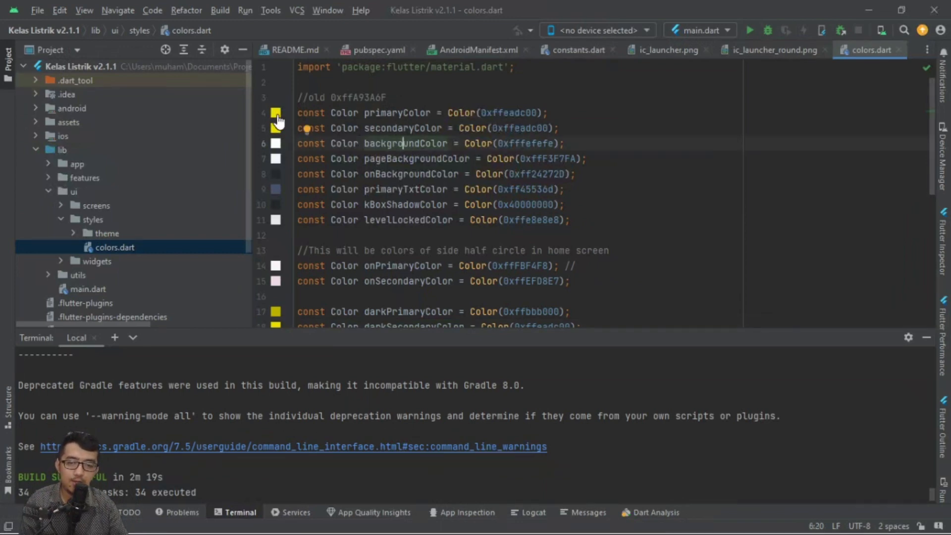
Step: Switch to the Elite Quiz documentation in Chrome and review the Change app colors and Configure Ads sections, including the Android AdMob app ID instructions
key(alt+Tab)
scroll(432, 365, down, 8)
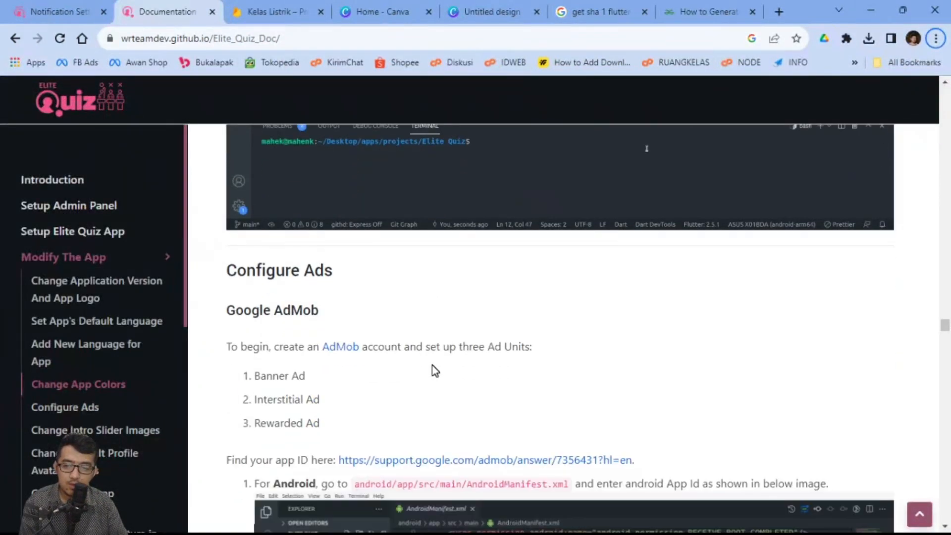
scroll(432, 364, up, 6)
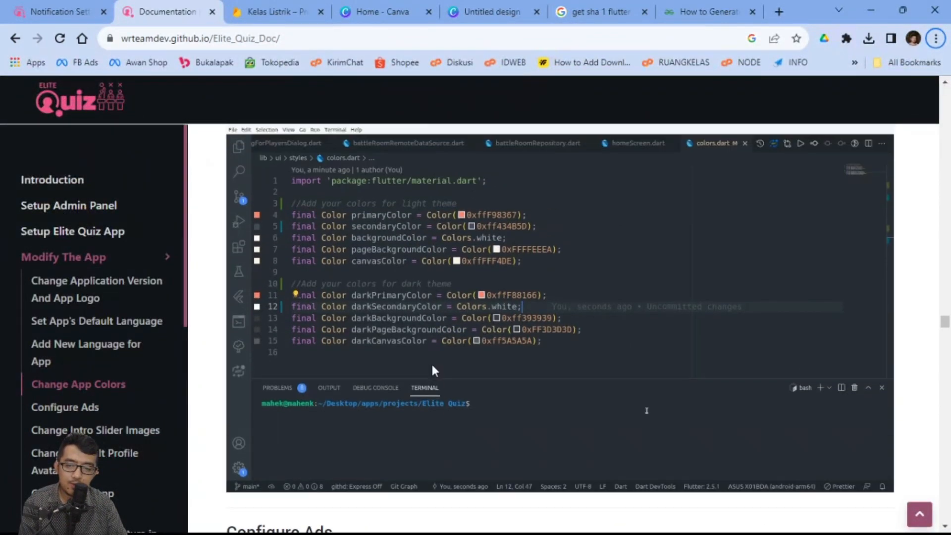
scroll(431, 362, down, 3)
scroll(432, 373, down, 5)
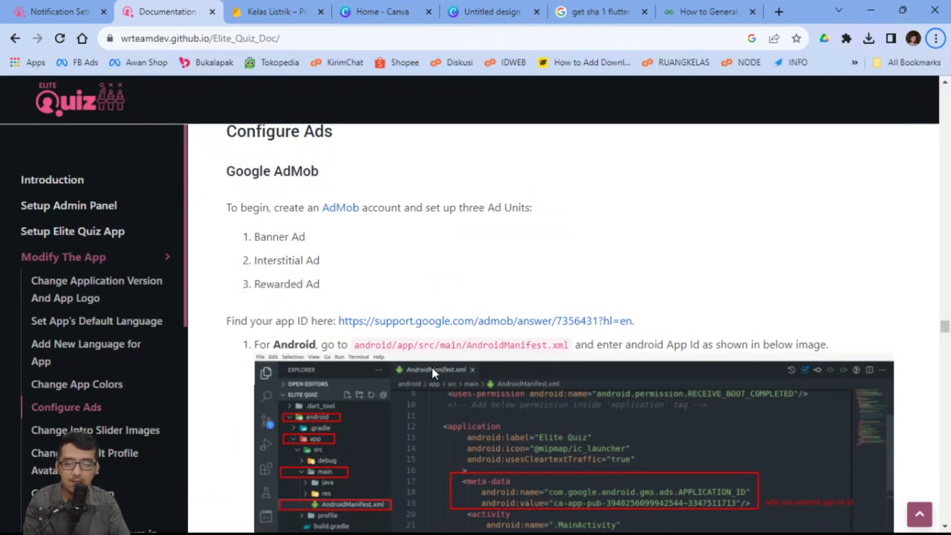
scroll(405, 449, down, 3)
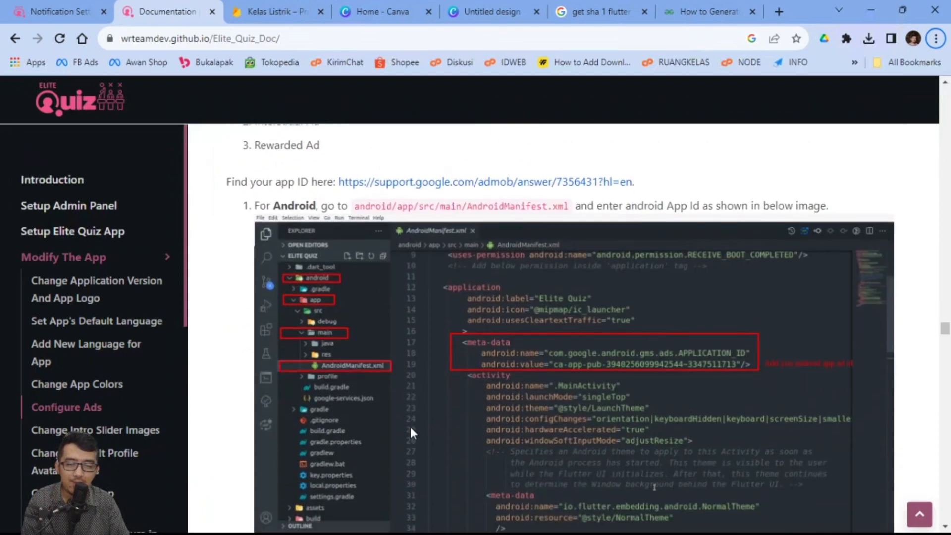
scroll(410, 428, up, 3)
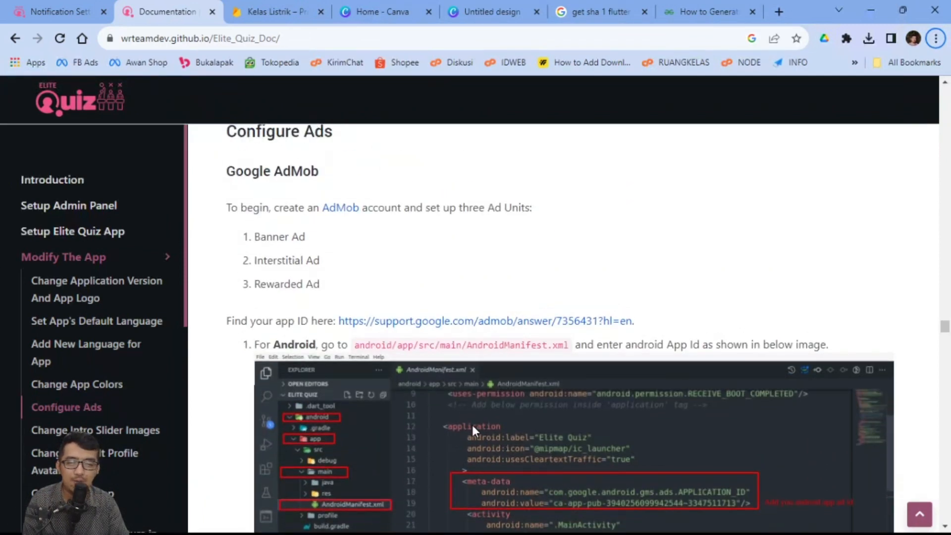
scroll(472, 423, up, 3)
scroll(471, 423, down, 1)
scroll(472, 423, up, 3)
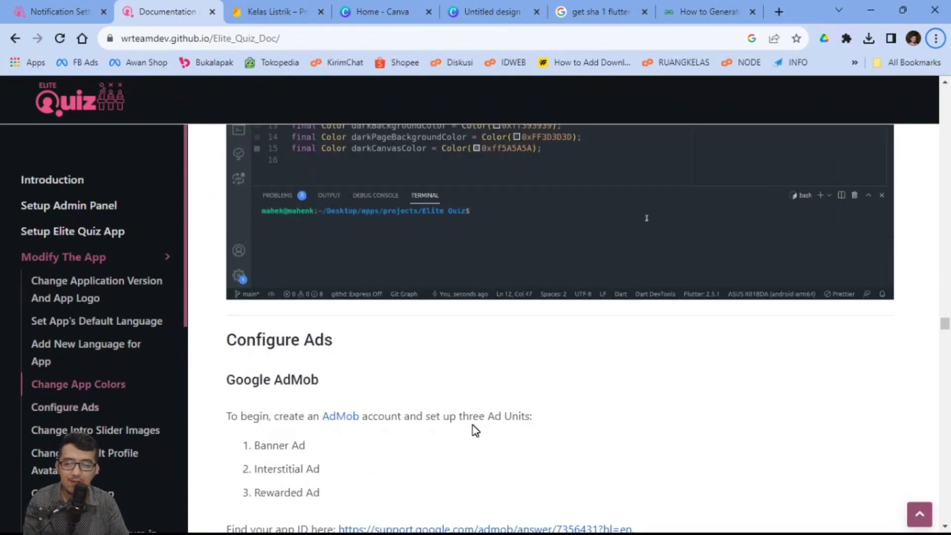
scroll(472, 425, up, 5)
scroll(472, 424, down, 4)
scroll(472, 423, up, 6)
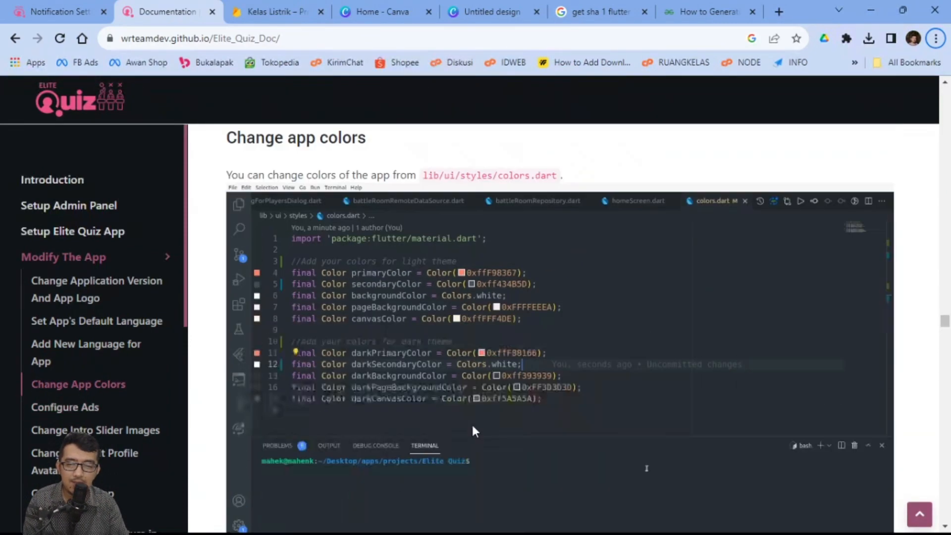
scroll(472, 424, down, 8)
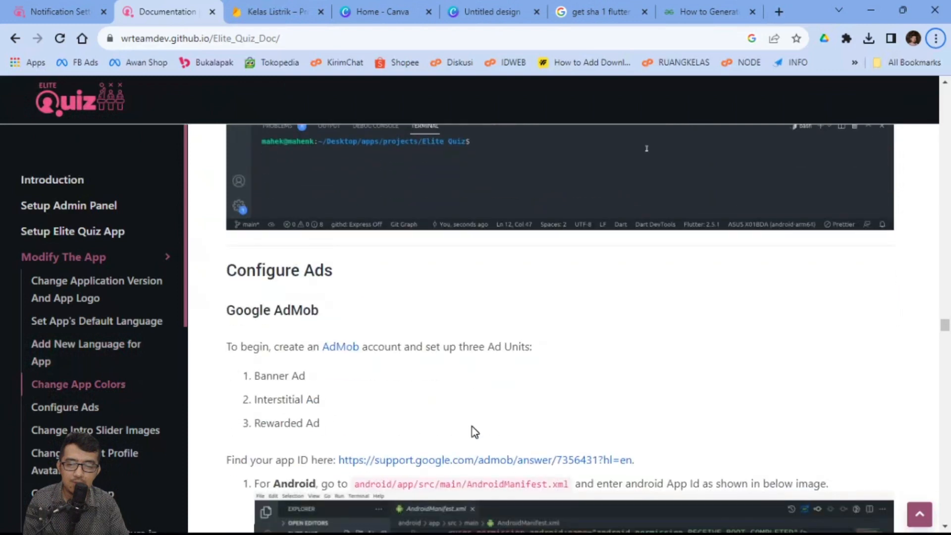
scroll(471, 423, up, 6)
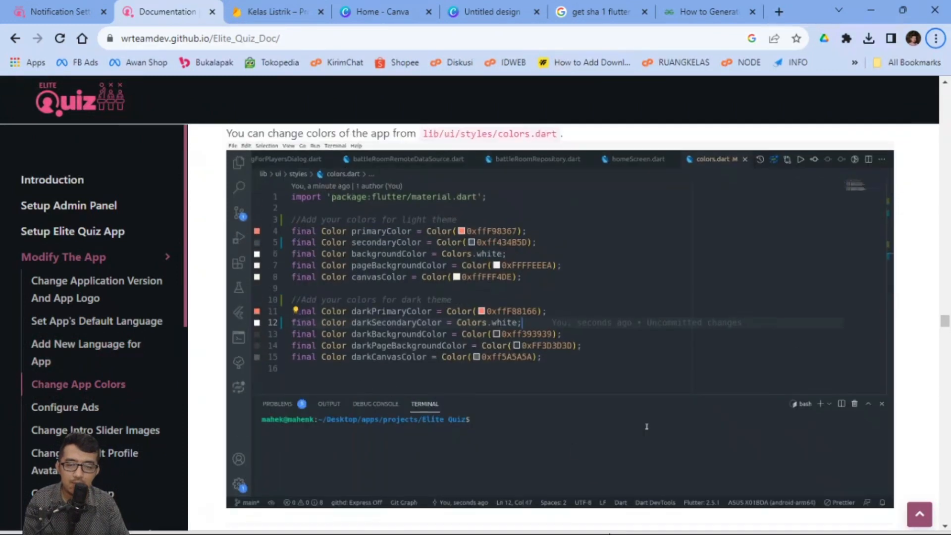
mouse_move(638, 526)
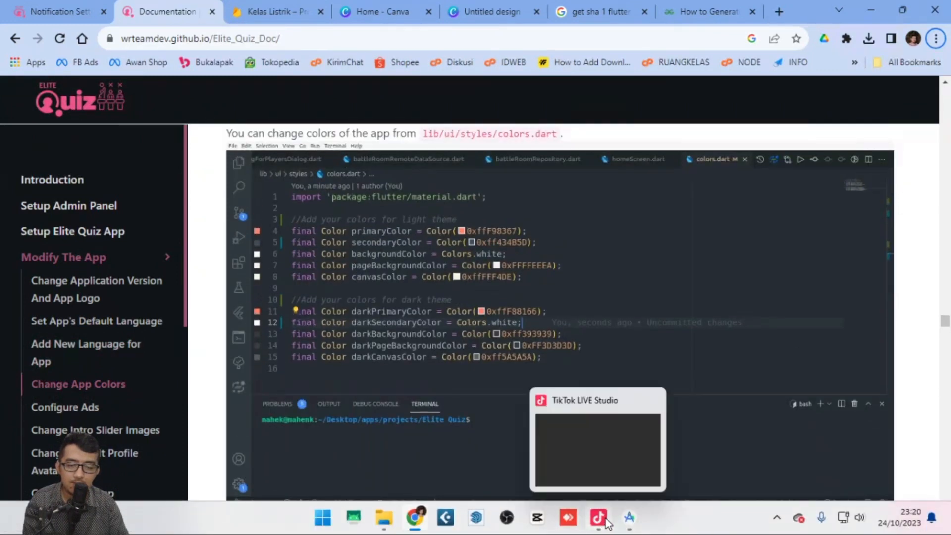
click(628, 519)
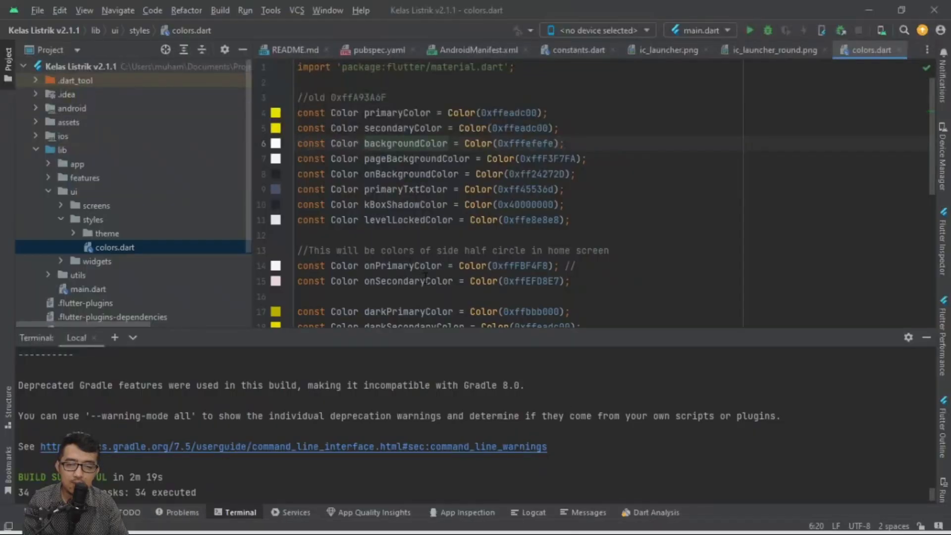
key(alt+Tab)
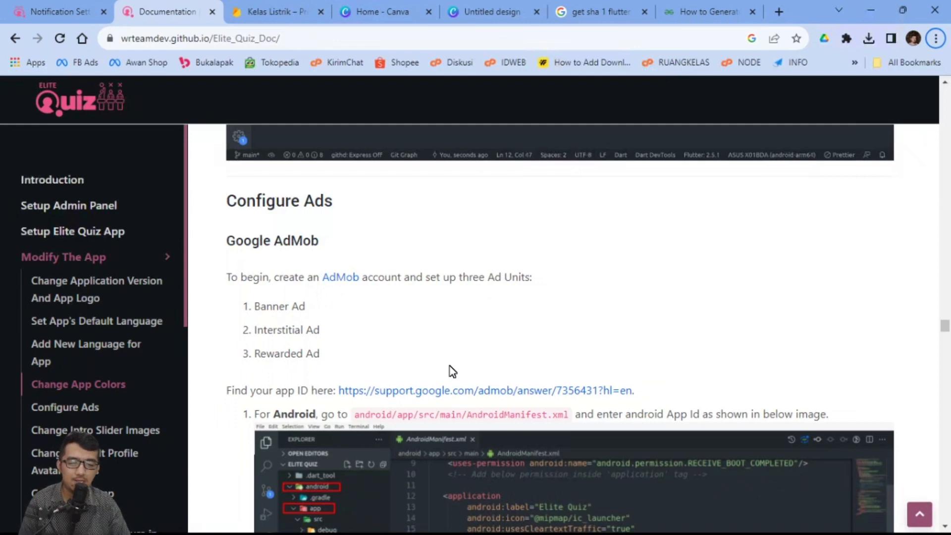
scroll(448, 392, down, 3)
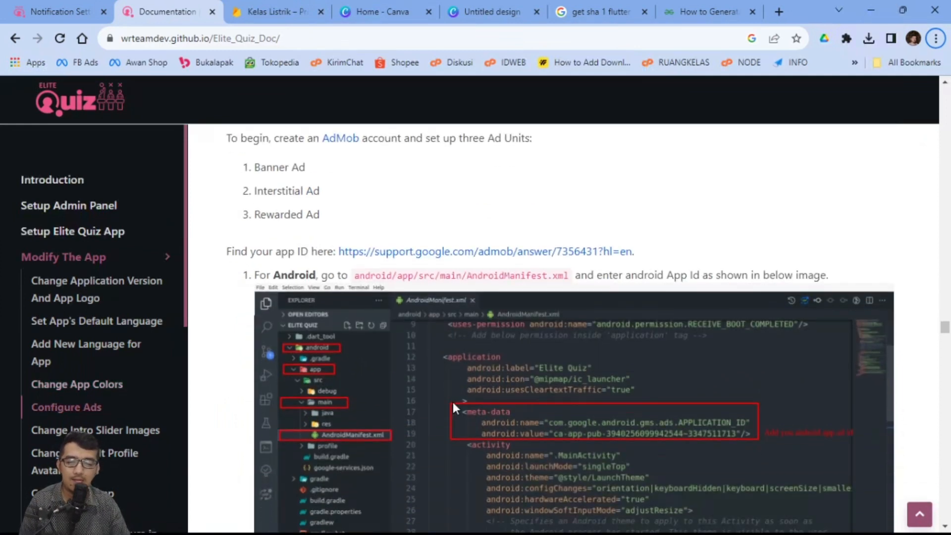
scroll(452, 403, up, 3)
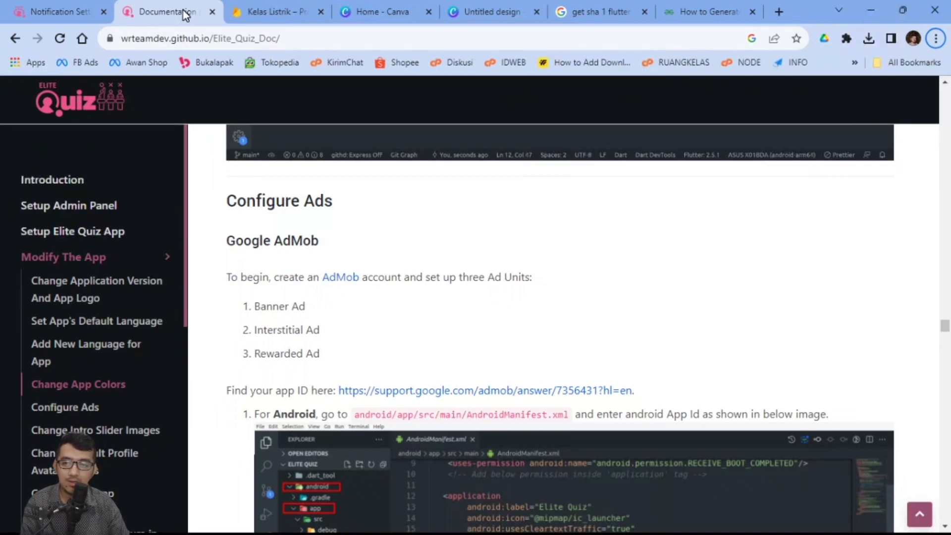
key(ctrl+t)
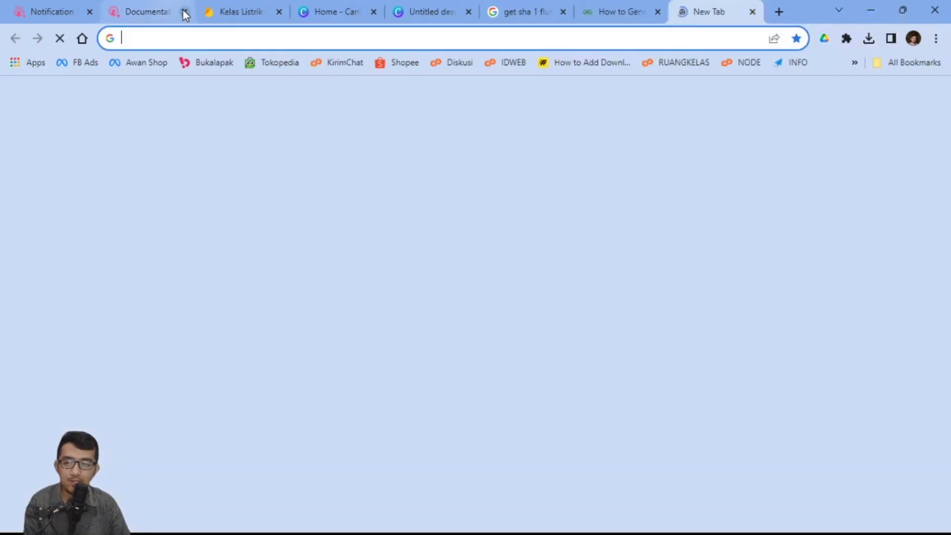
drag(691, 11, 238, 7)
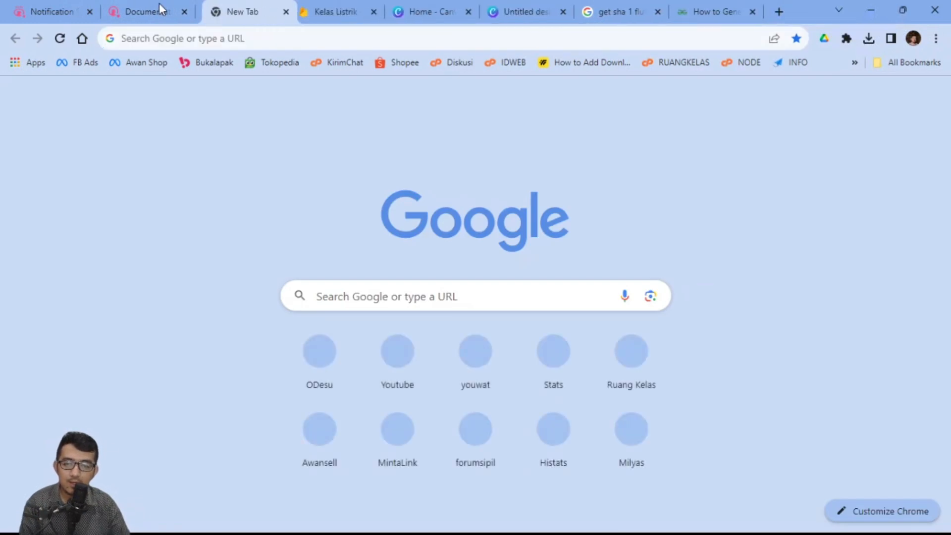
click(159, 4)
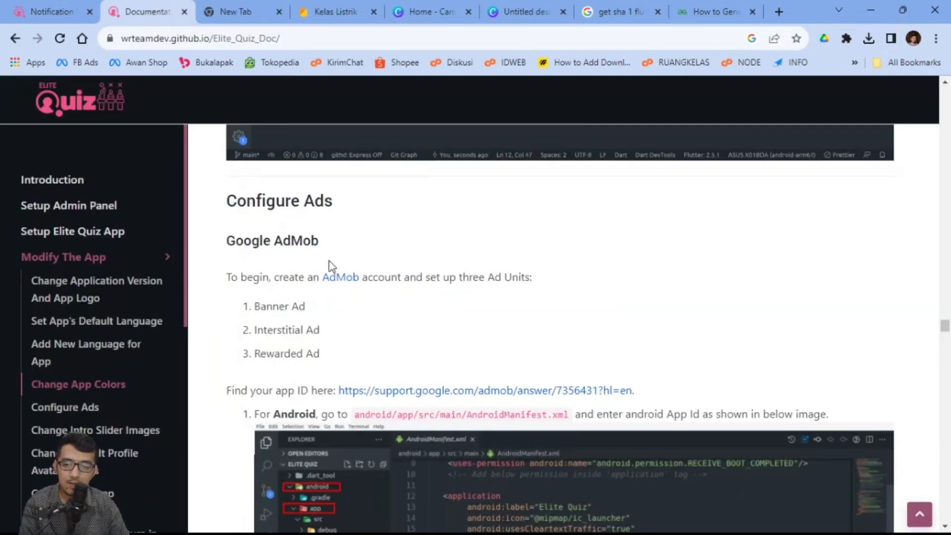
Step: Open the AdMob link from the Configure Ads section in a new browser tab and view it
right_click(338, 280)
click(374, 292)
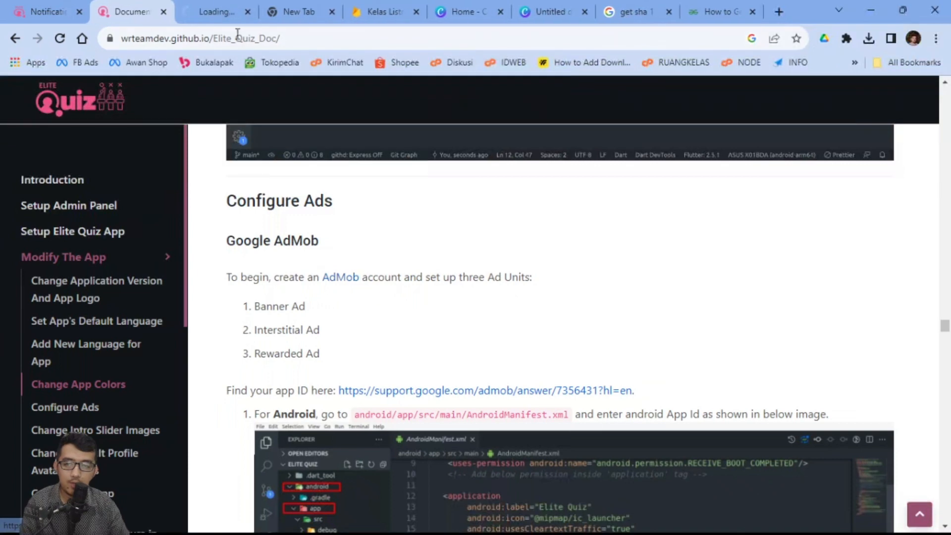
click(217, 6)
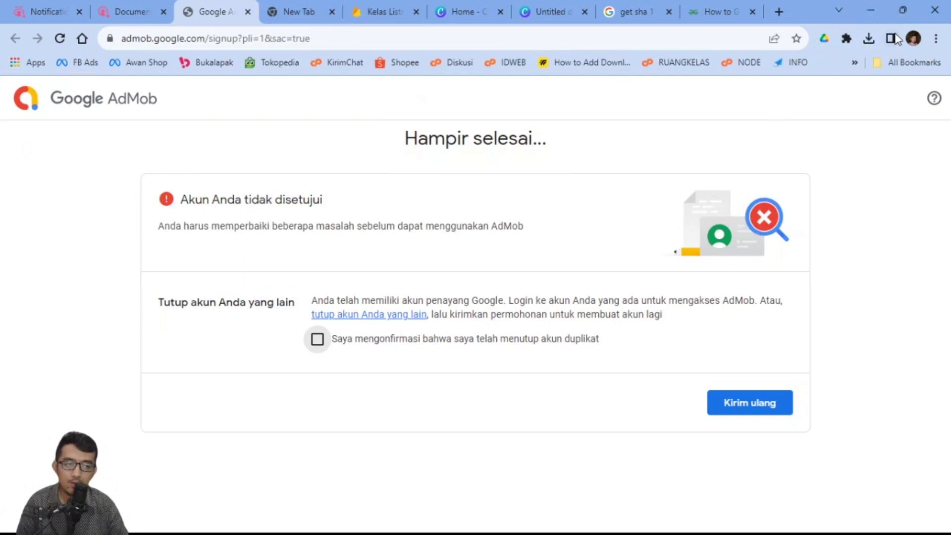
Step: Switch to another Chrome profile with an existing AdMob account and load the bookmarked AdMob home page
click(913, 38)
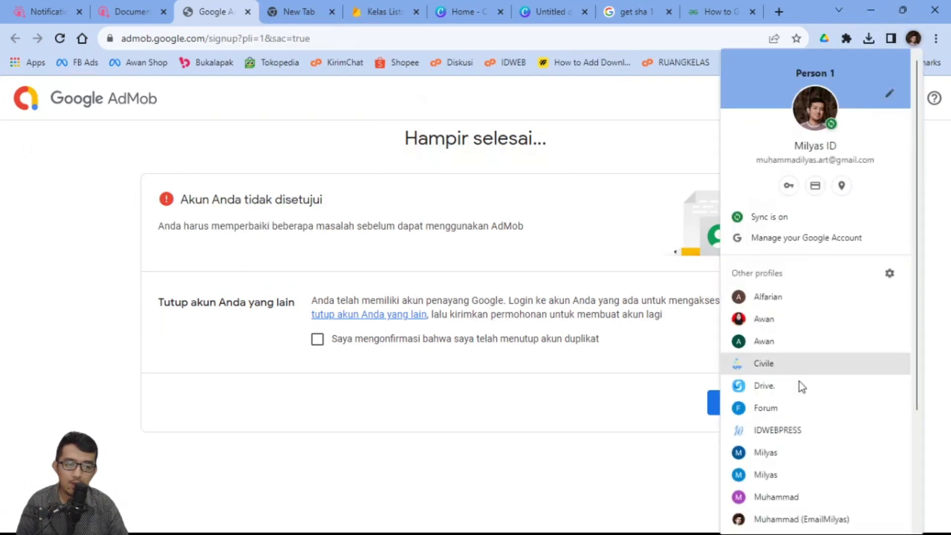
click(783, 451)
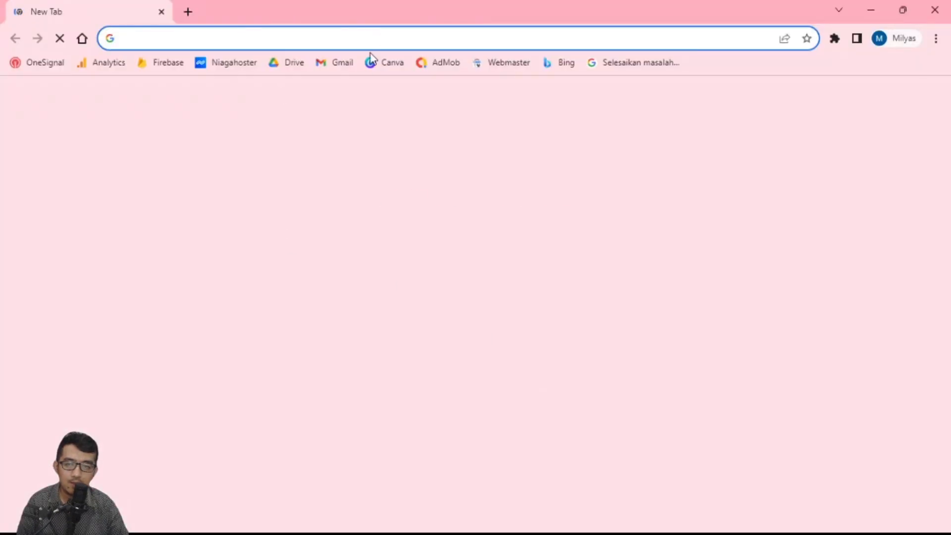
click(440, 63)
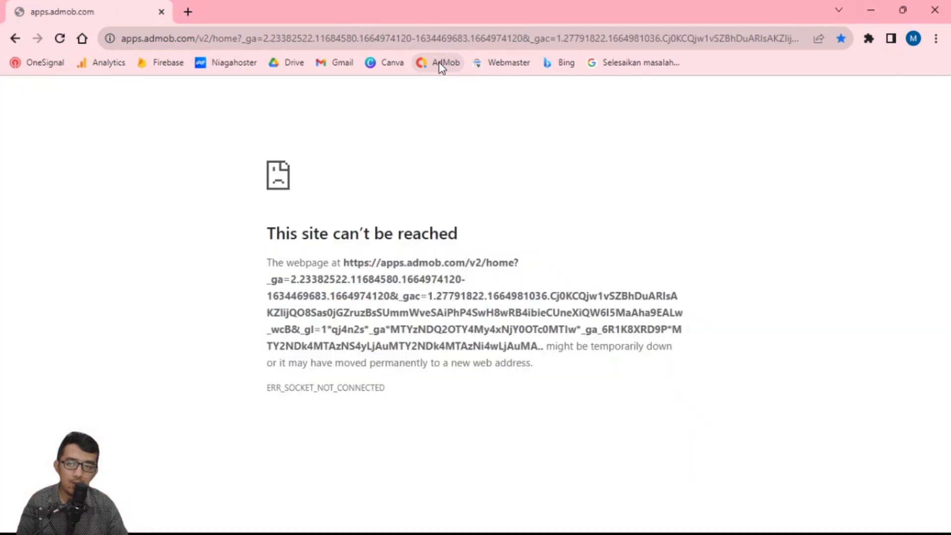
click(441, 63)
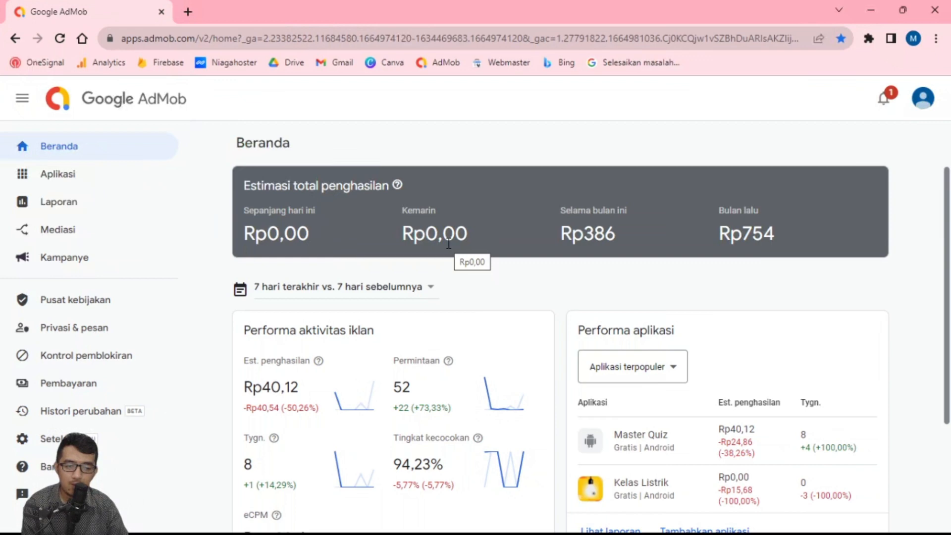
Step: Open the Master Quiz app's overview in AdMob and look through its earnings and ad activity
click(633, 440)
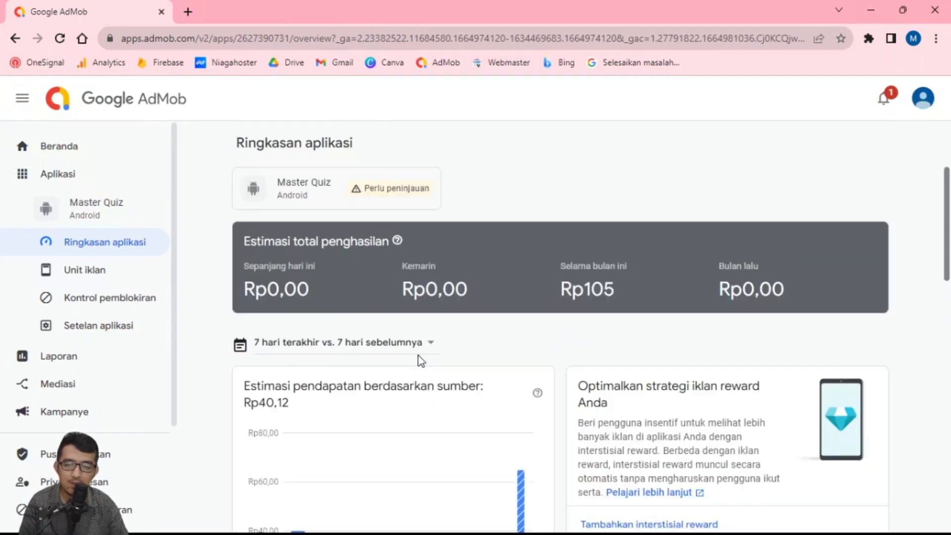
scroll(420, 360, down, 7)
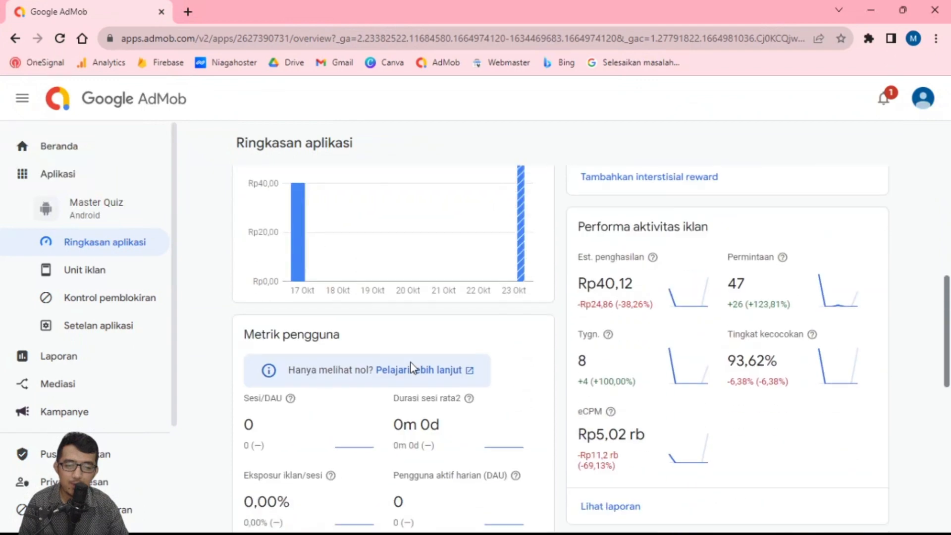
scroll(412, 367, up, 3)
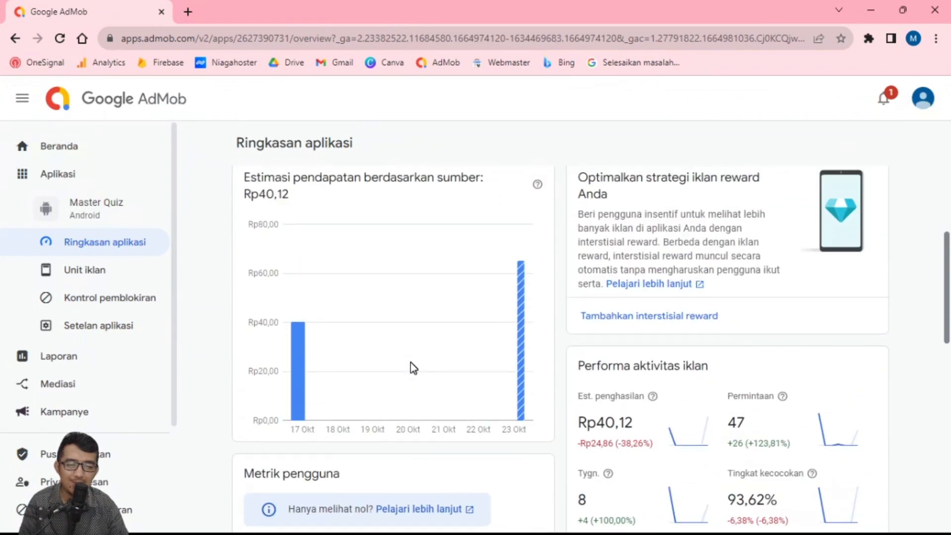
scroll(413, 368, up, 5)
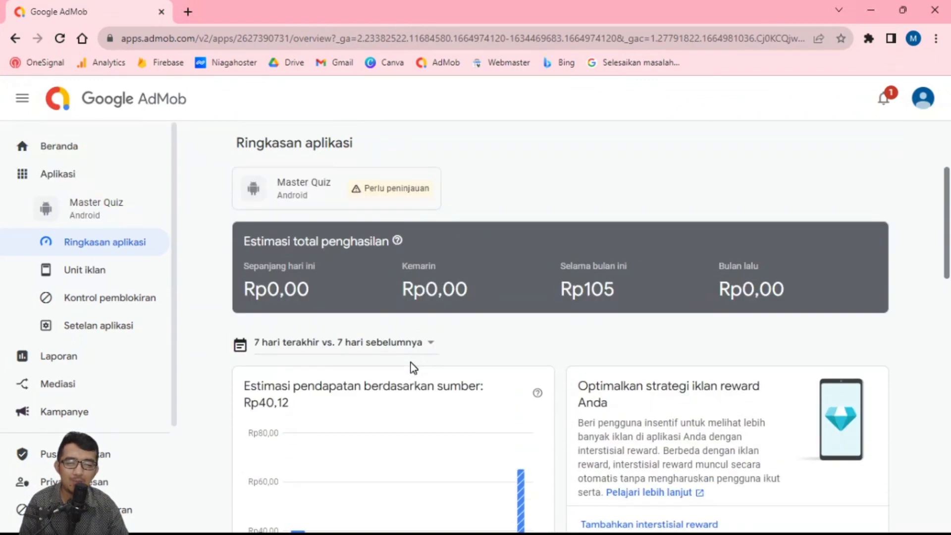
scroll(425, 355, down, 4)
scroll(426, 353, up, 3)
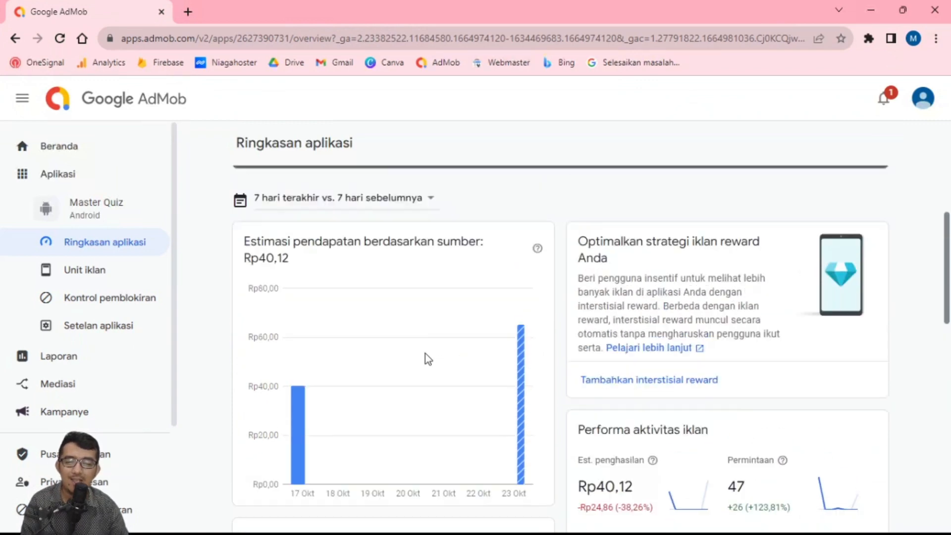
scroll(426, 354, up, 2)
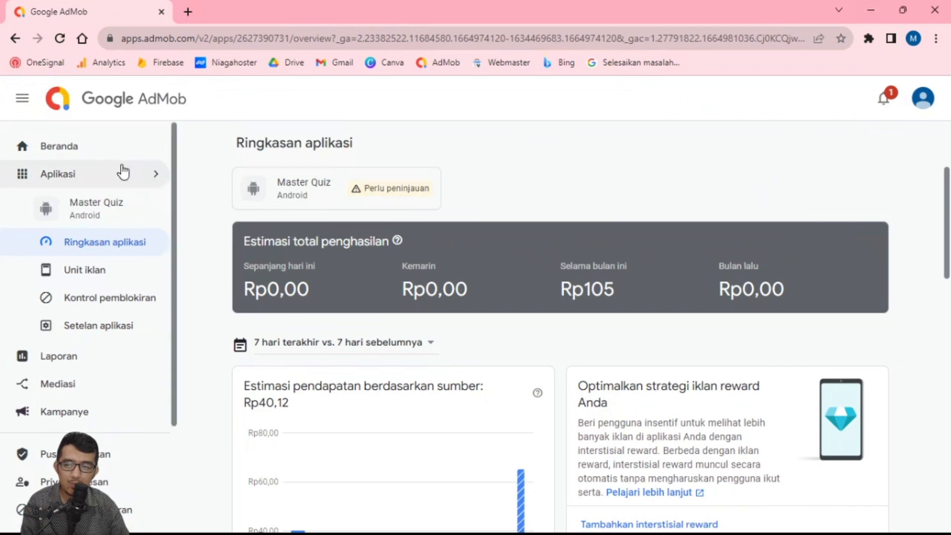
Step: Start adding a new Android app in AdMob, marking it as not available on a supported app store
click(124, 178)
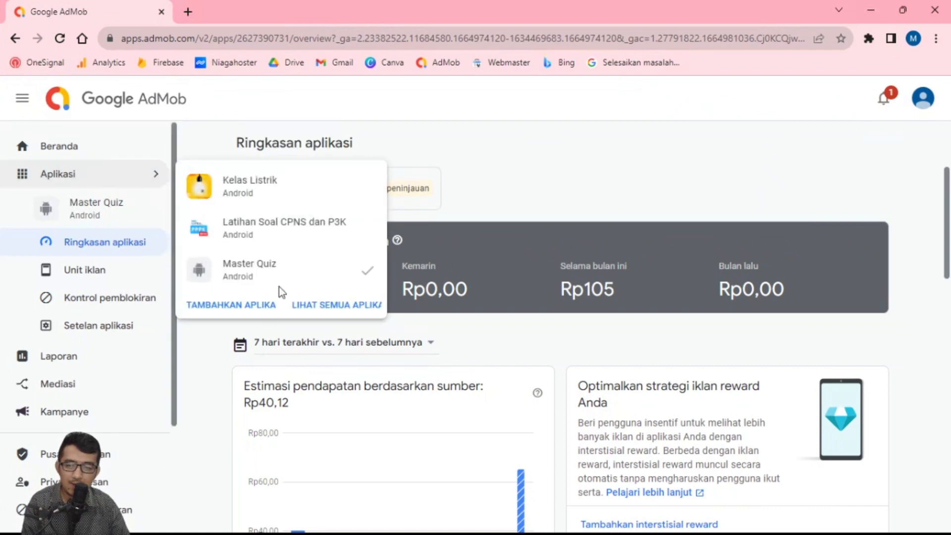
click(241, 310)
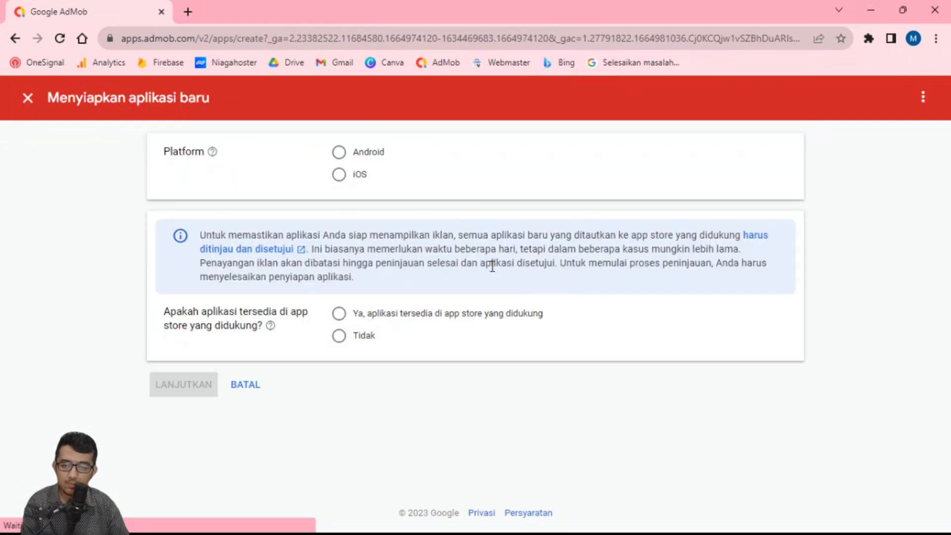
click(339, 152)
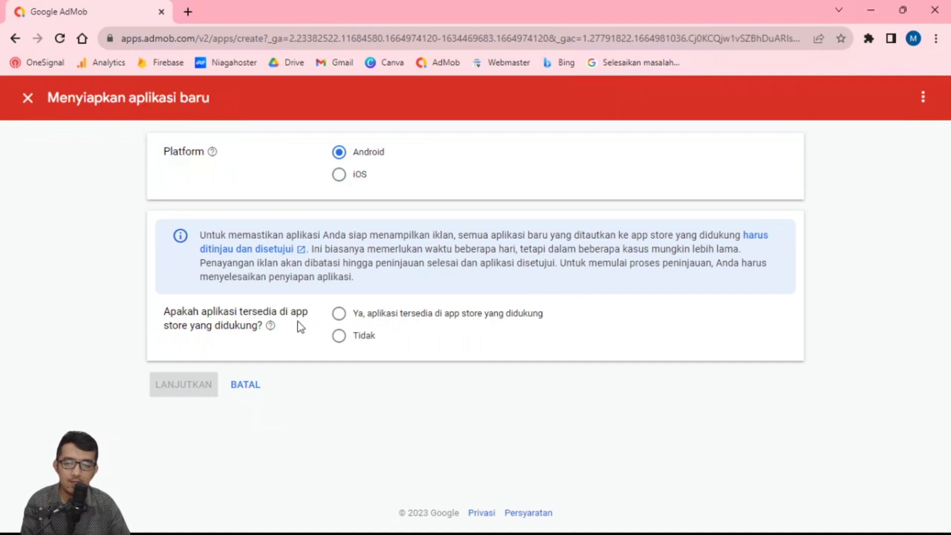
click(361, 337)
click(196, 384)
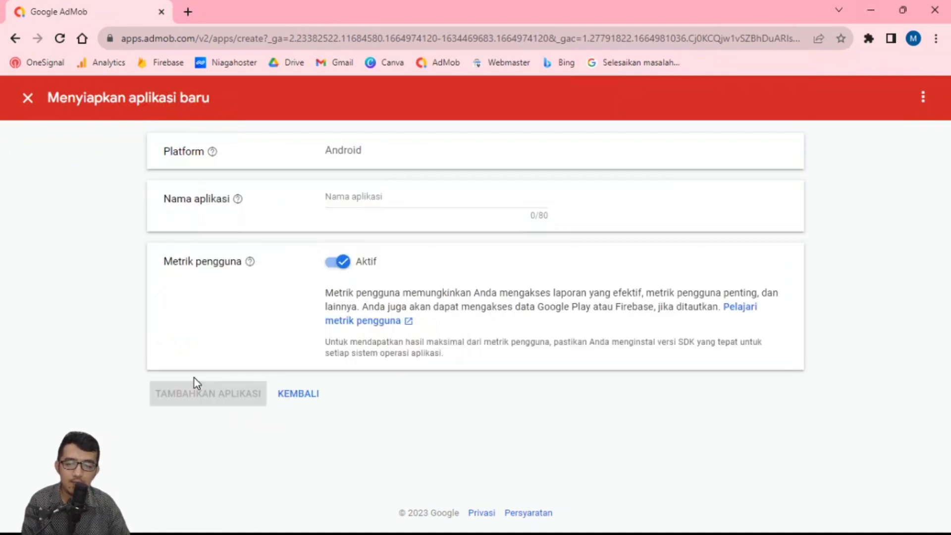
Step: Name the new app Kelas Listrik 2, add it with user metrics enabled, and finish the app setup
click(369, 204)
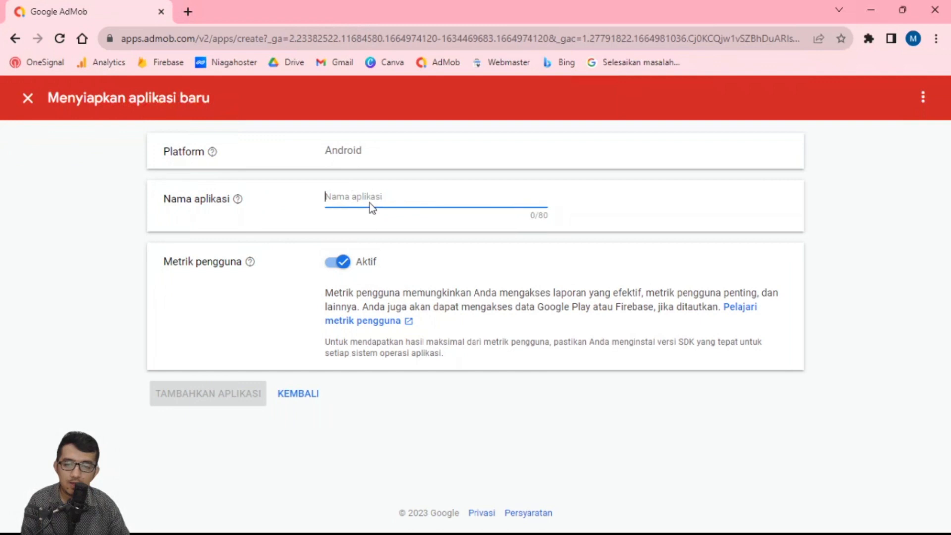
text(Kelas Listrik 2)
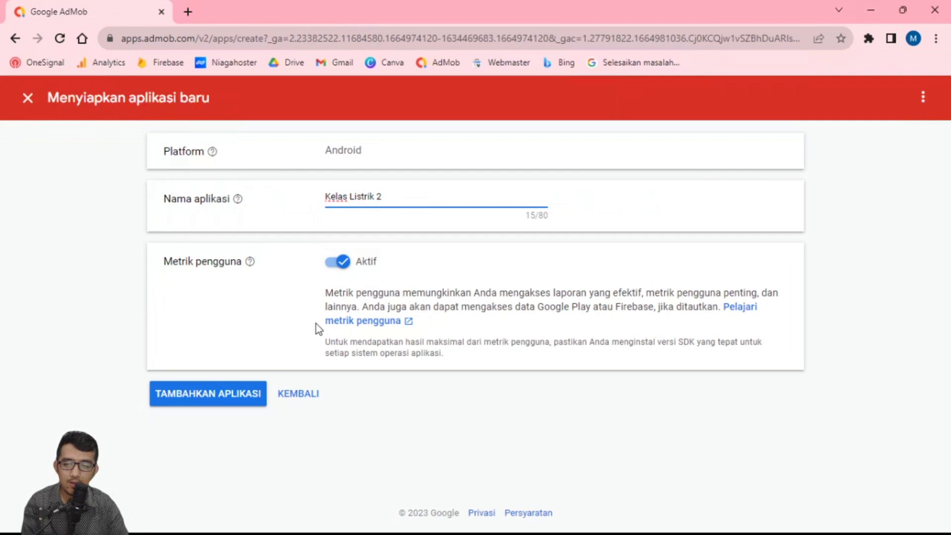
click(232, 400)
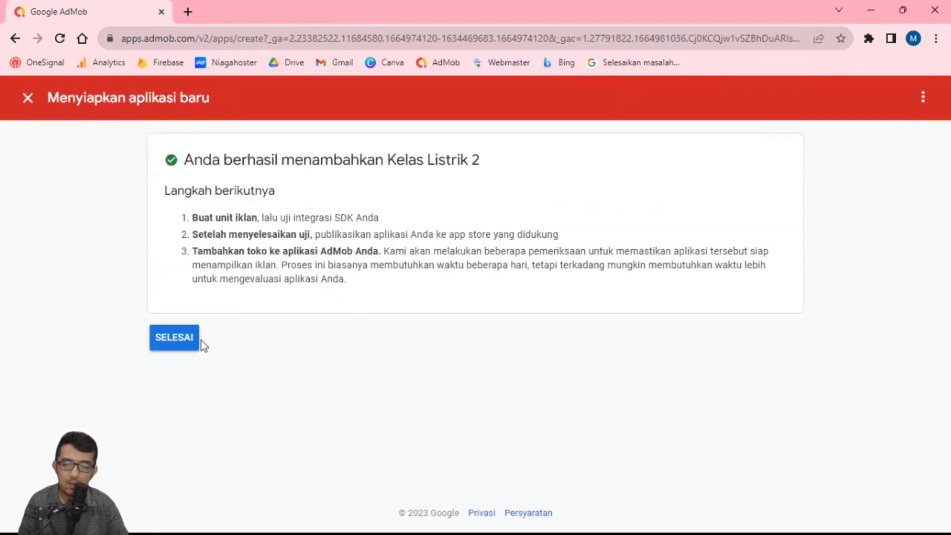
click(180, 341)
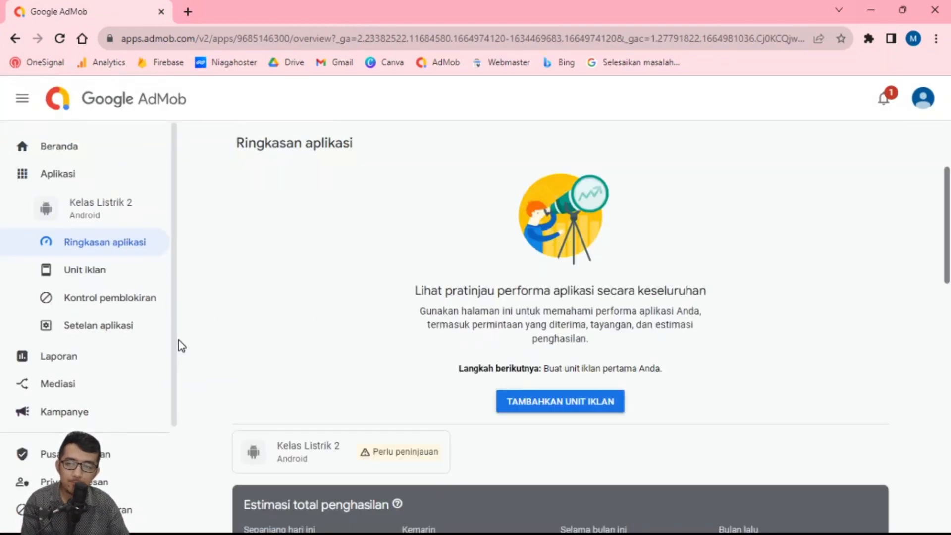
Step: Start creating an ad unit for Kelas Listrik 2 and check the required ad units in the Elite Quiz documentation
scroll(576, 378, down, 4)
click(554, 192)
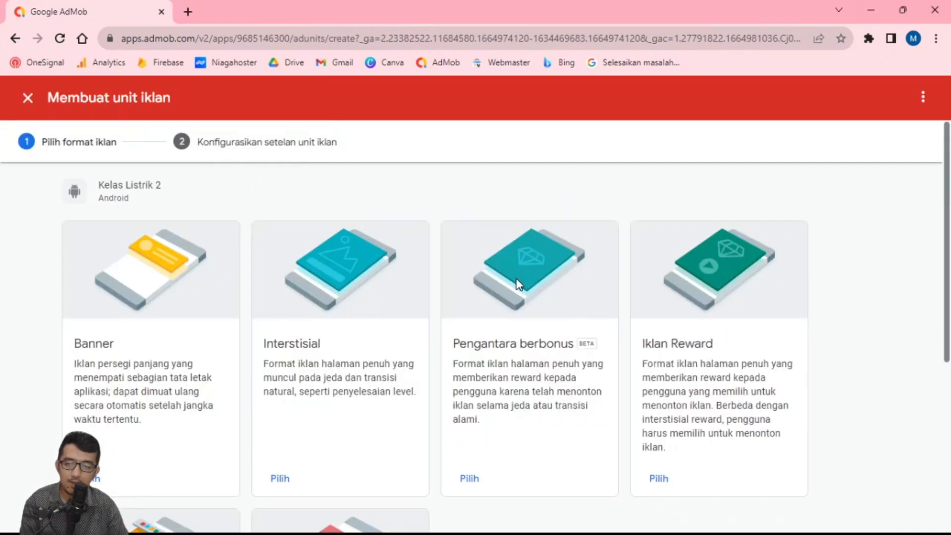
key(alt+Tab)
click(112, 4)
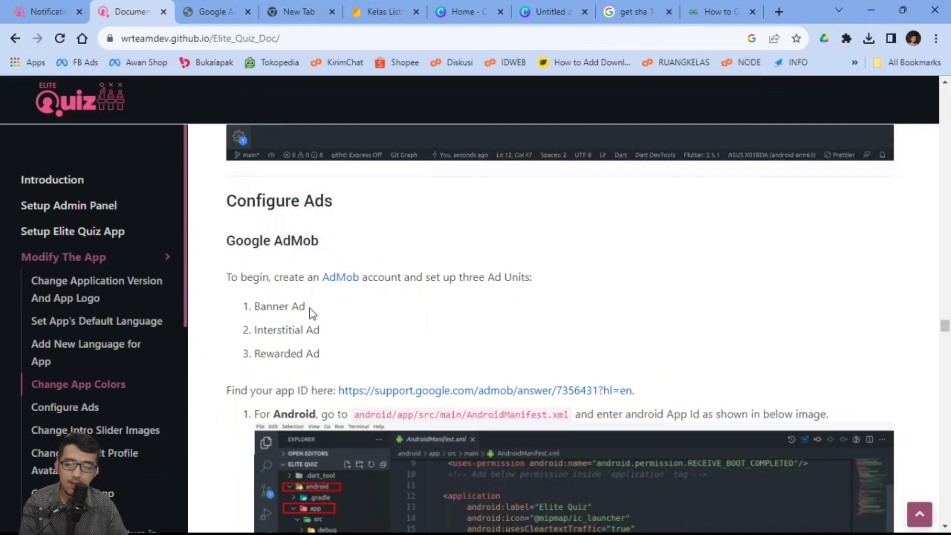
key(alt+Tab)
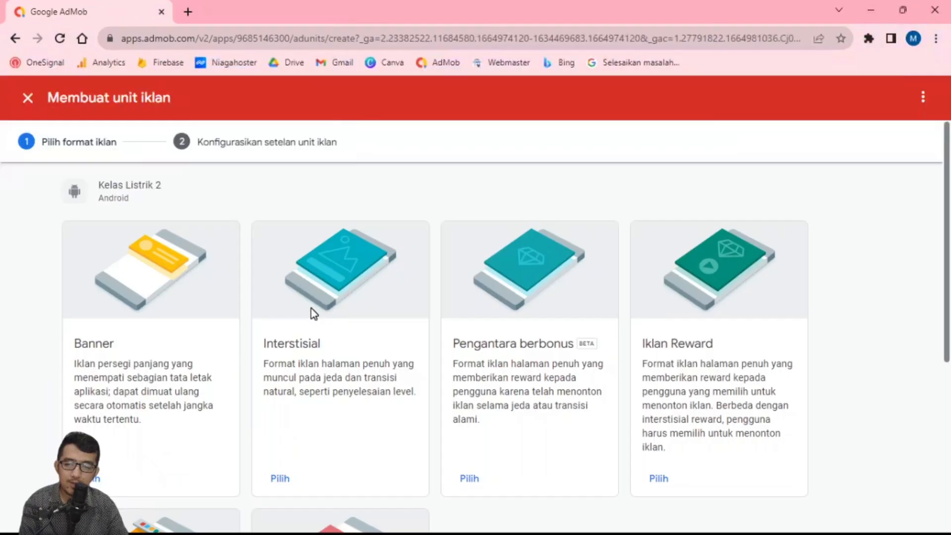
Step: Create a banner ad unit named Banner for Kelas Listrik 2, leaving the bidding partner option off
click(99, 485)
click(349, 293)
text(Banner)
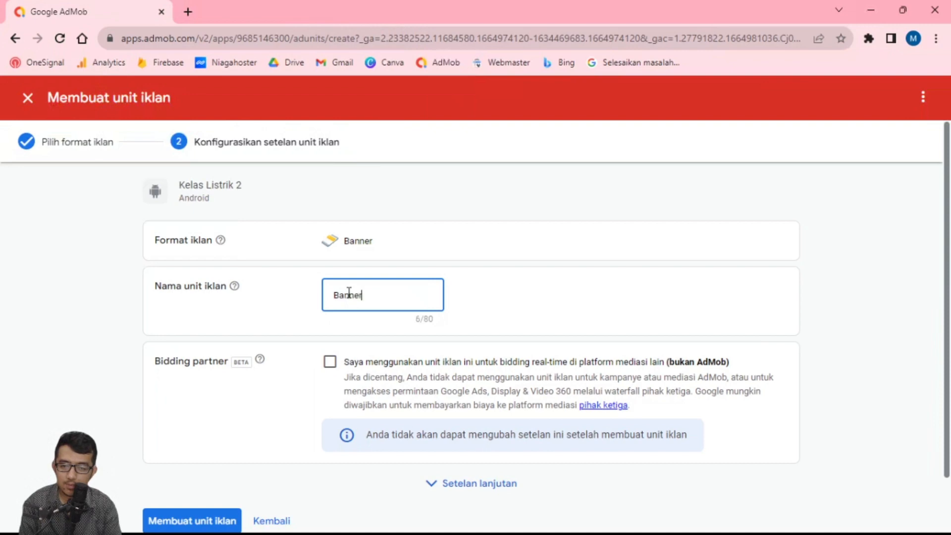
click(330, 362)
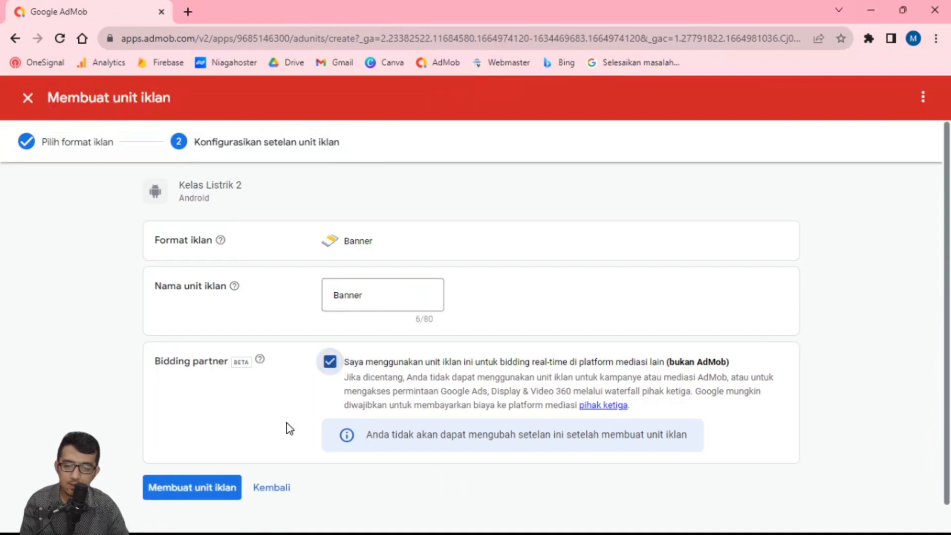
scroll(289, 429, down, 1)
click(331, 337)
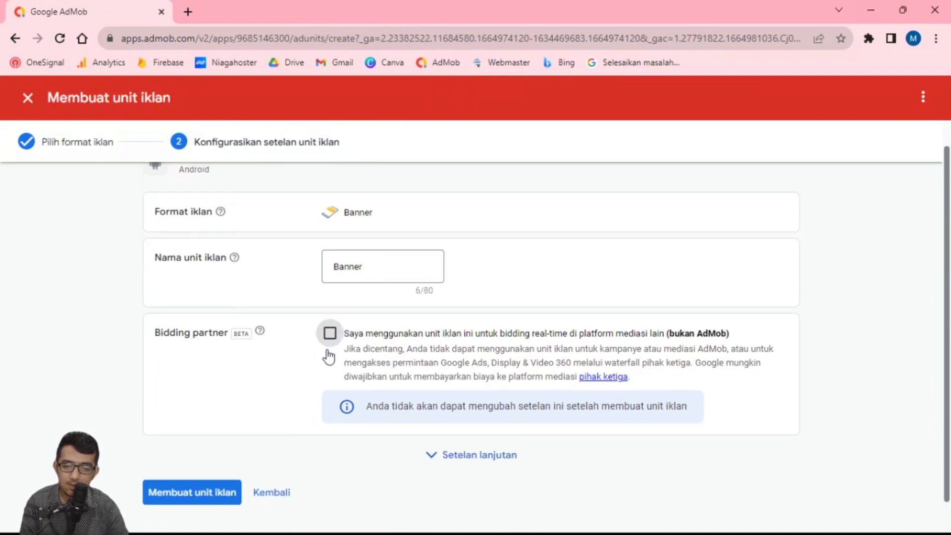
click(222, 500)
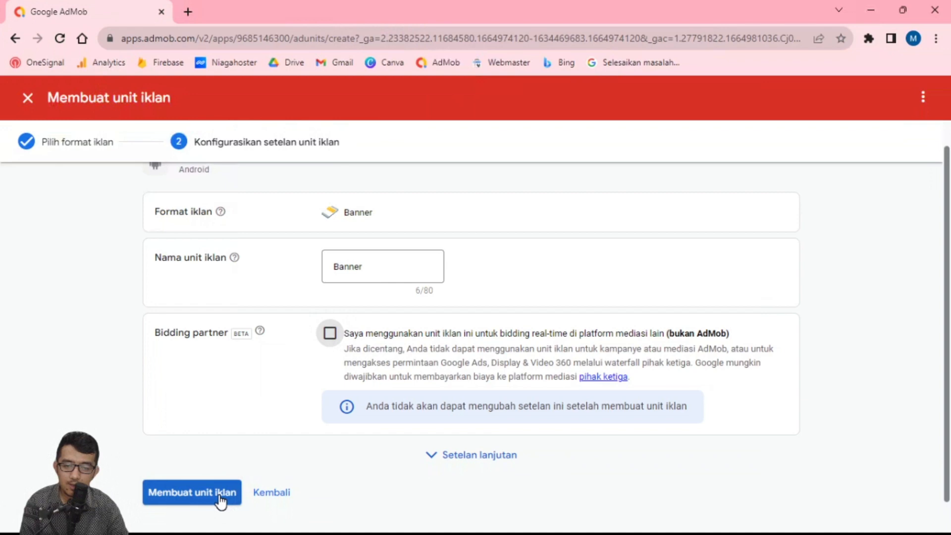
click(221, 497)
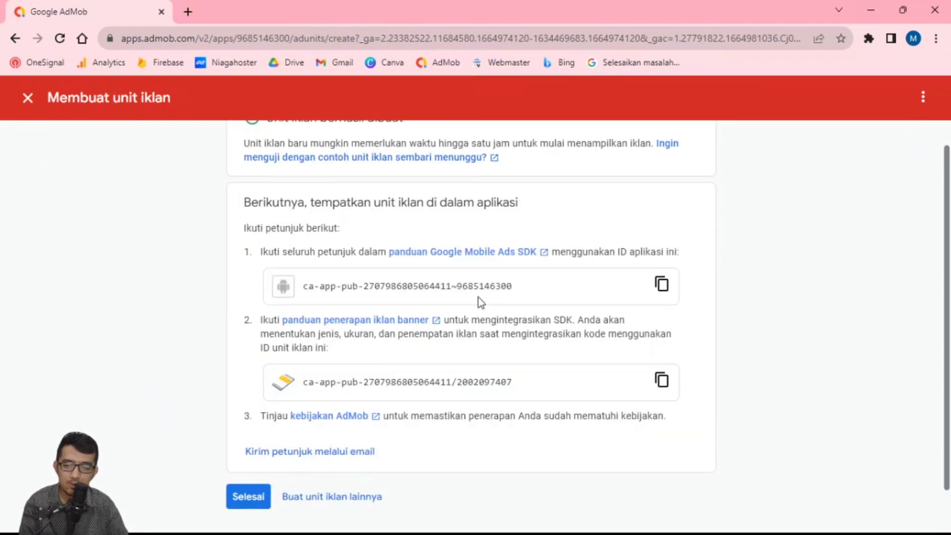
Step: Switch to the Elite Quiz documentation and review where the Android AdMob app ID has to be entered
key(alt+Tab)
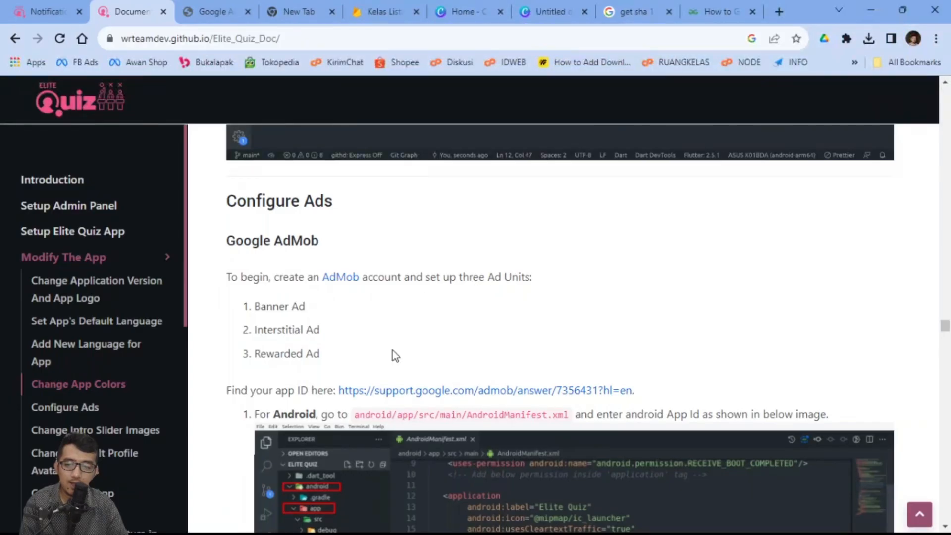
scroll(395, 355, down, 4)
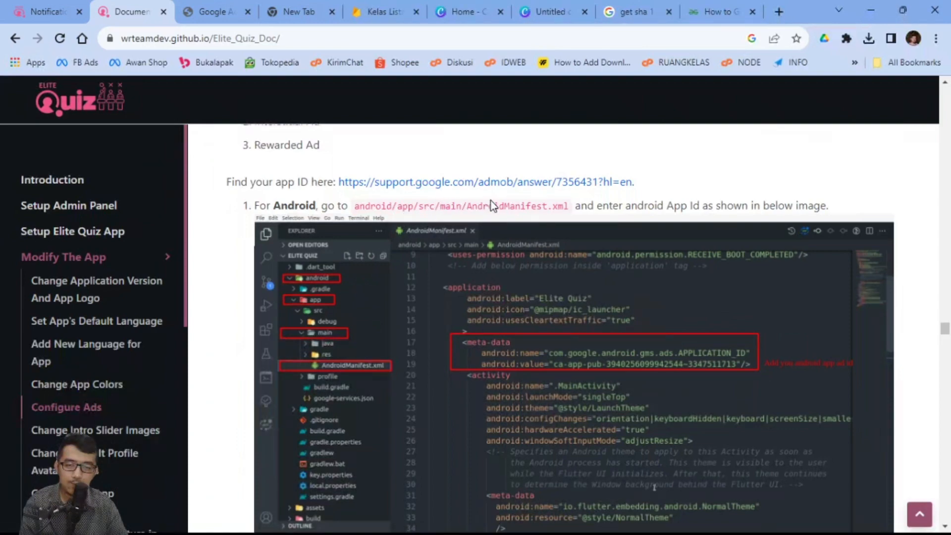
key(alt+Tab)
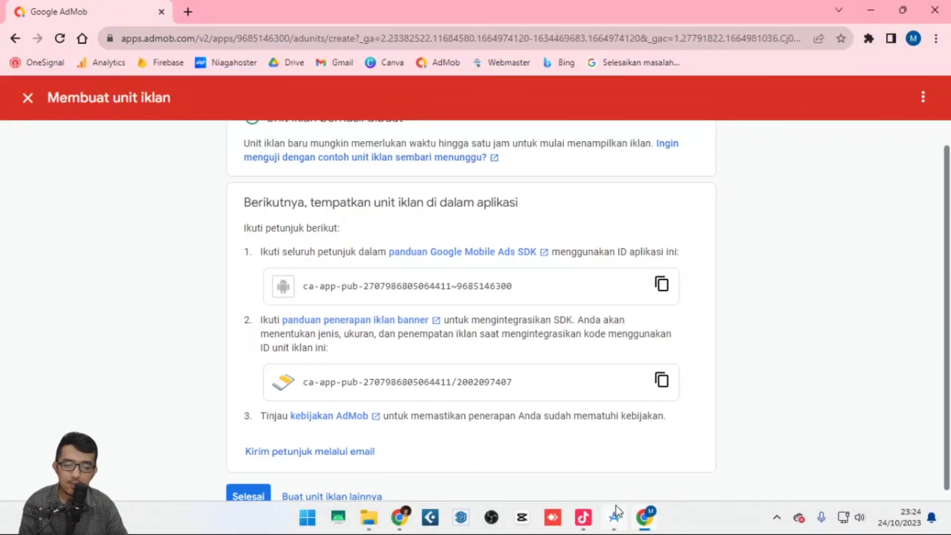
Step: Switch to Android Studio, open AndroidManifest.xml and locate the com.google.android.gms.ads.APPLICATION_ID meta-data entry
click(615, 516)
click(472, 48)
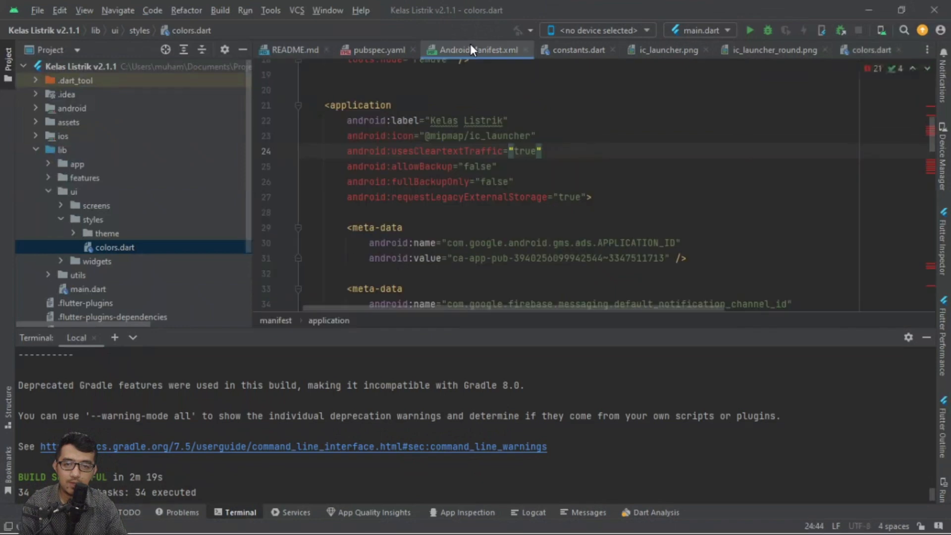
scroll(544, 223, up, 1)
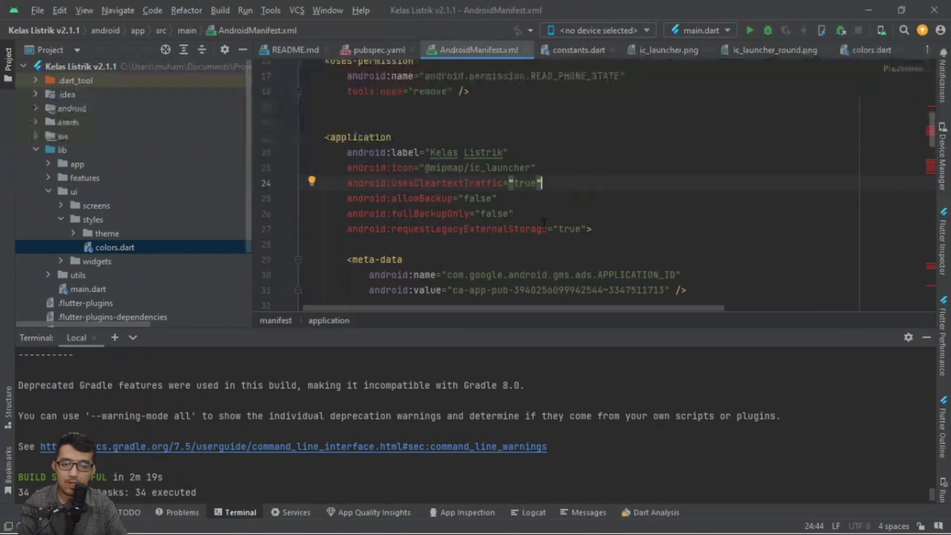
scroll(543, 226, down, 1)
scroll(544, 225, down, 1)
scroll(543, 225, down, 10)
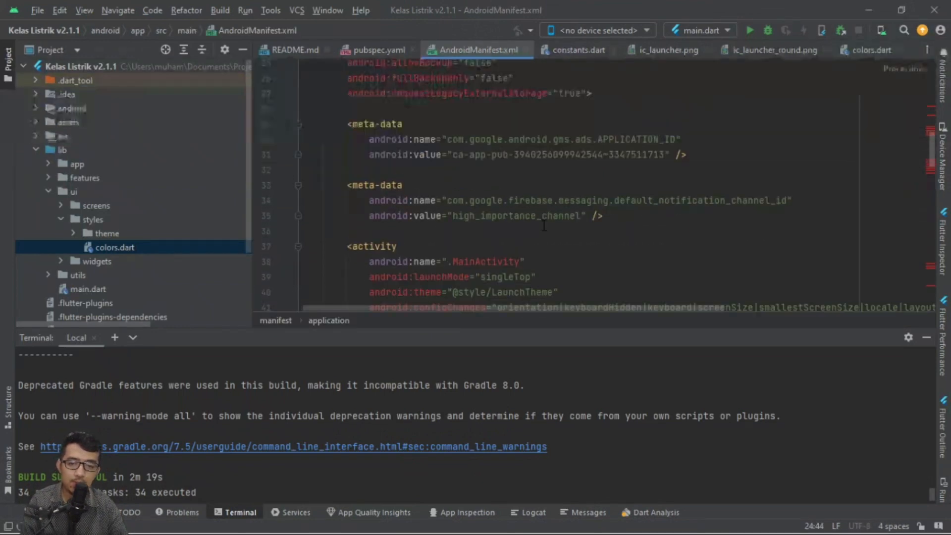
scroll(544, 226, down, 10)
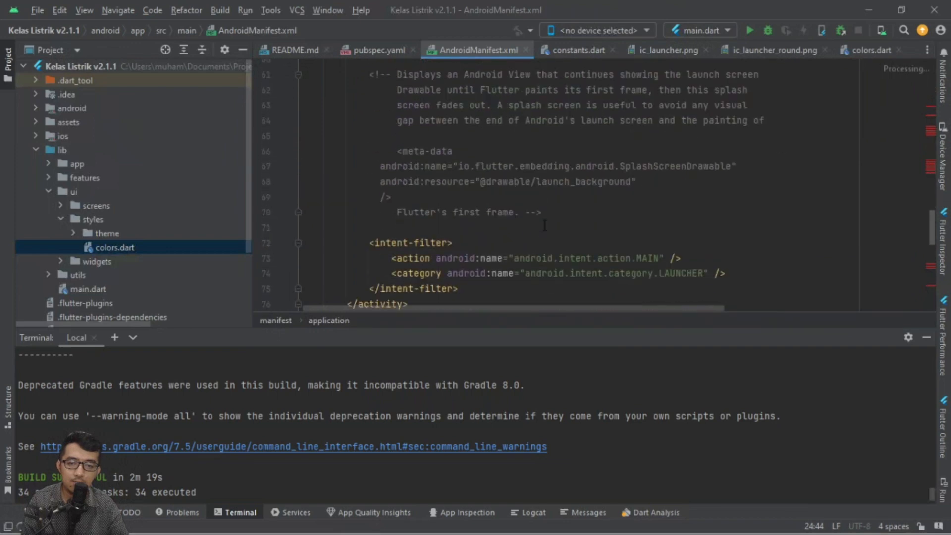
scroll(544, 225, down, 4)
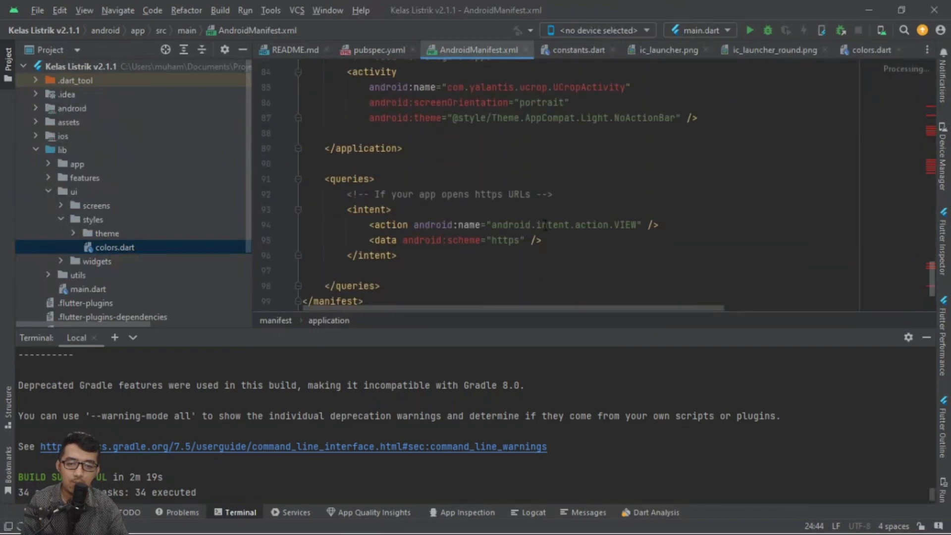
scroll(544, 208, up, 12)
scroll(544, 201, up, 18)
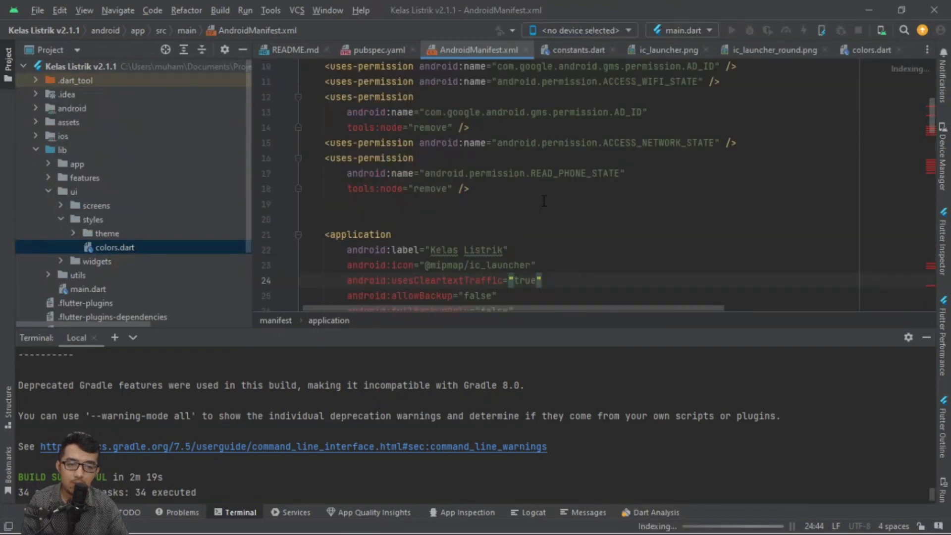
scroll(544, 207, down, 7)
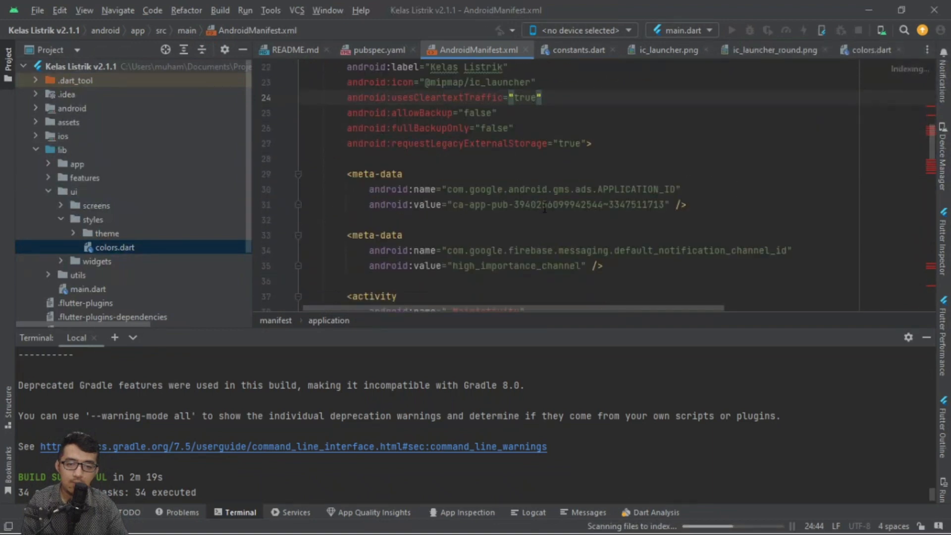
click(531, 190)
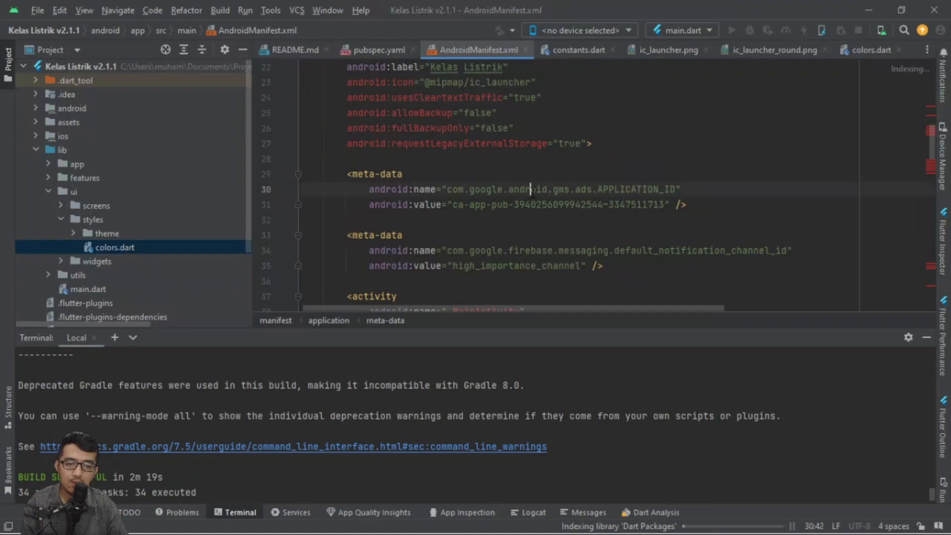
Step: Recheck the documentation's AndroidManifest.xml example for the meta-data value that holds the AdMob app ID
key(alt+Tab)
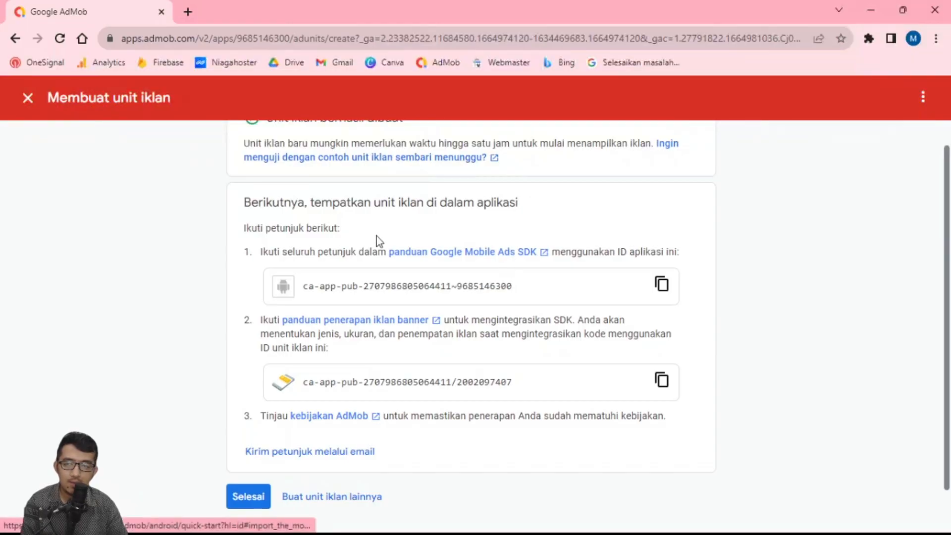
key(alt+Tab)
key(alt+Tab)
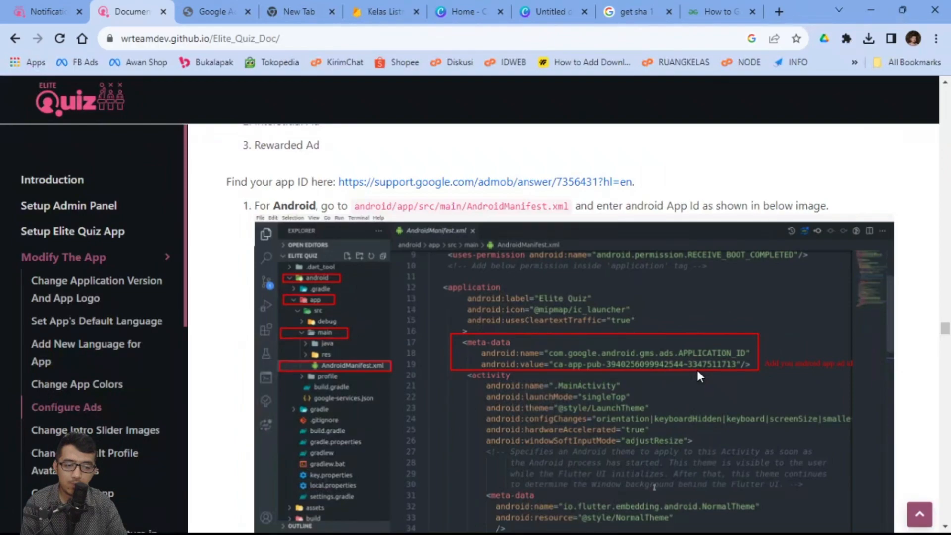
Step: Copy the Kelas Listrik 2 app ID from AdMob and replace the APPLICATION_ID meta-data value with it in Android Studio's AndroidManifest.xml
key(alt+Tab)
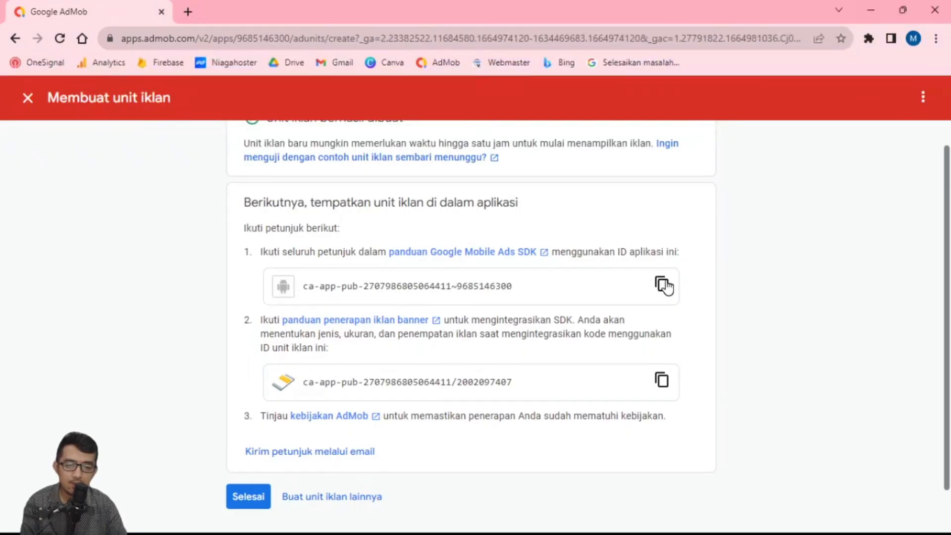
click(661, 286)
key(alt+Tab)
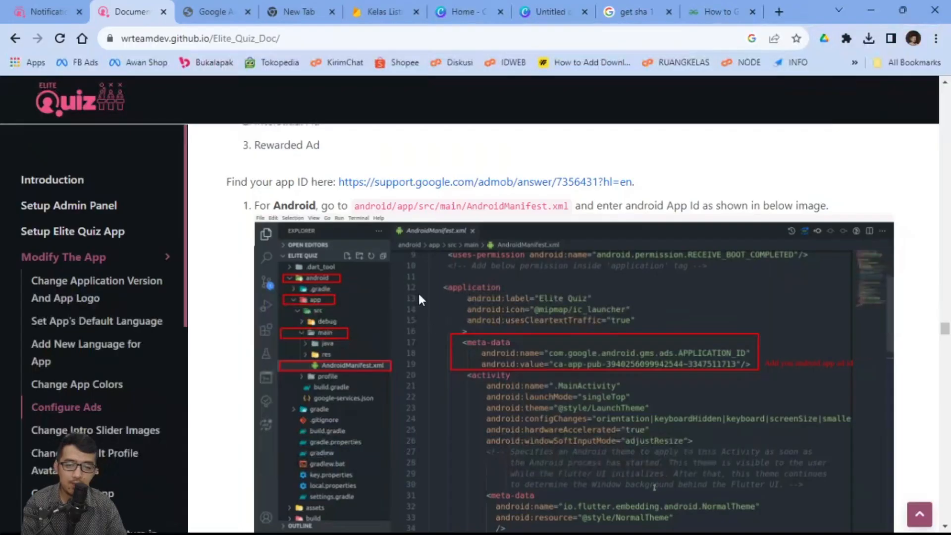
key(alt+Tab)
key(alt+Tab)
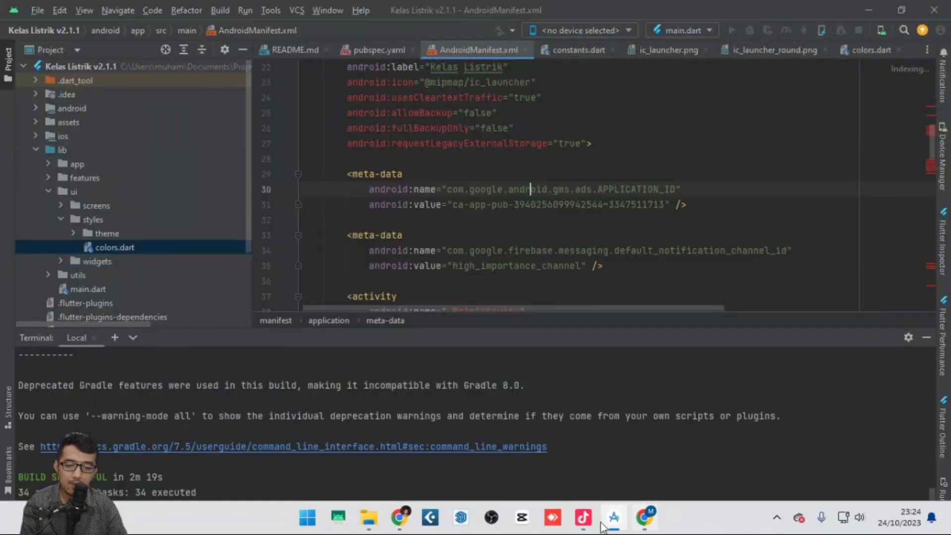
click(605, 523)
click(613, 519)
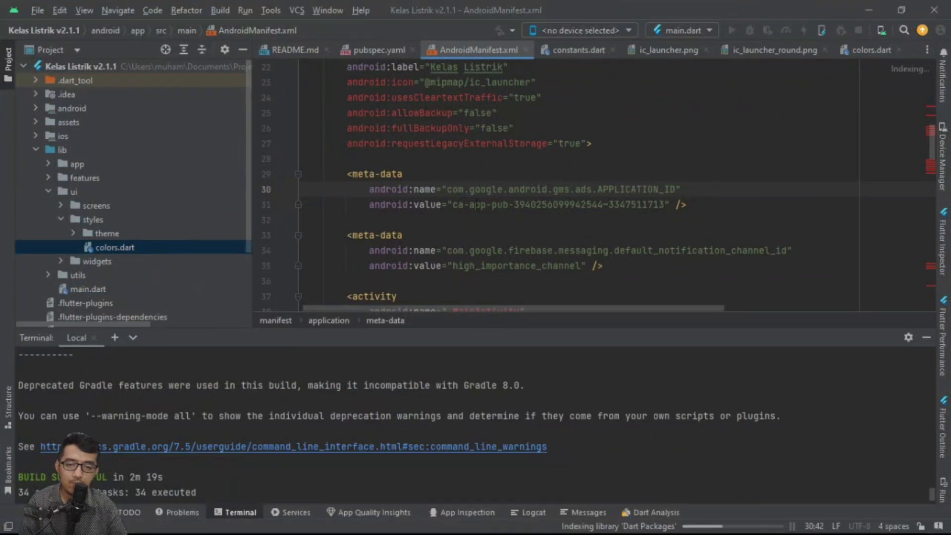
drag(452, 203, 666, 205)
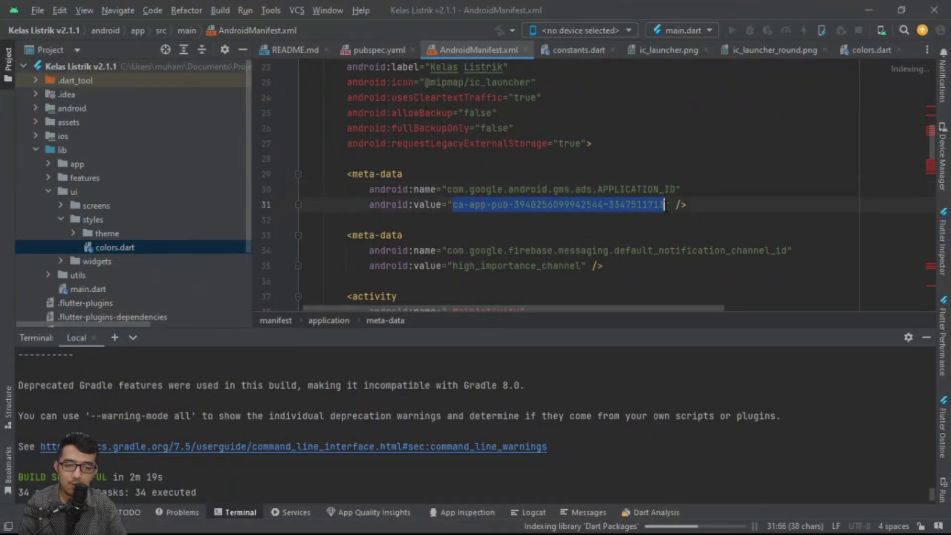
key(ctrl+v)
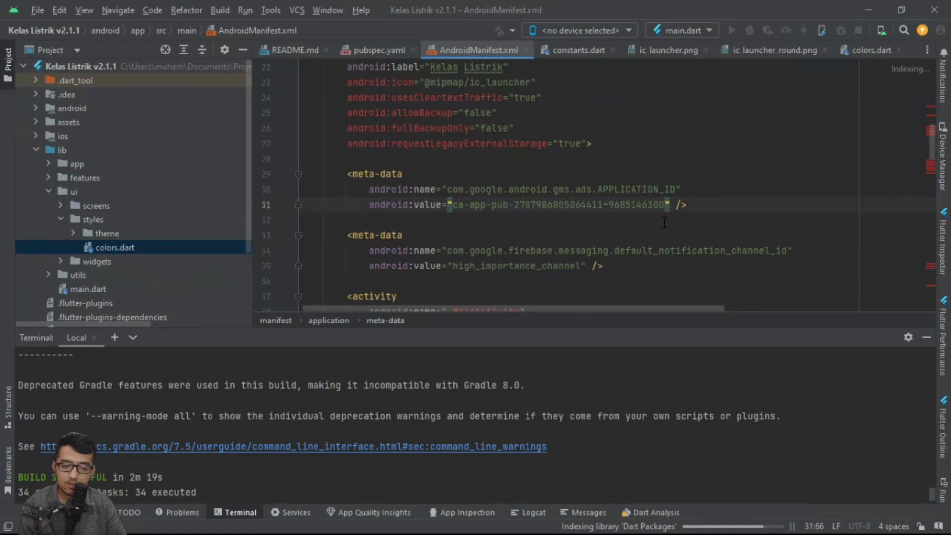
click(664, 222)
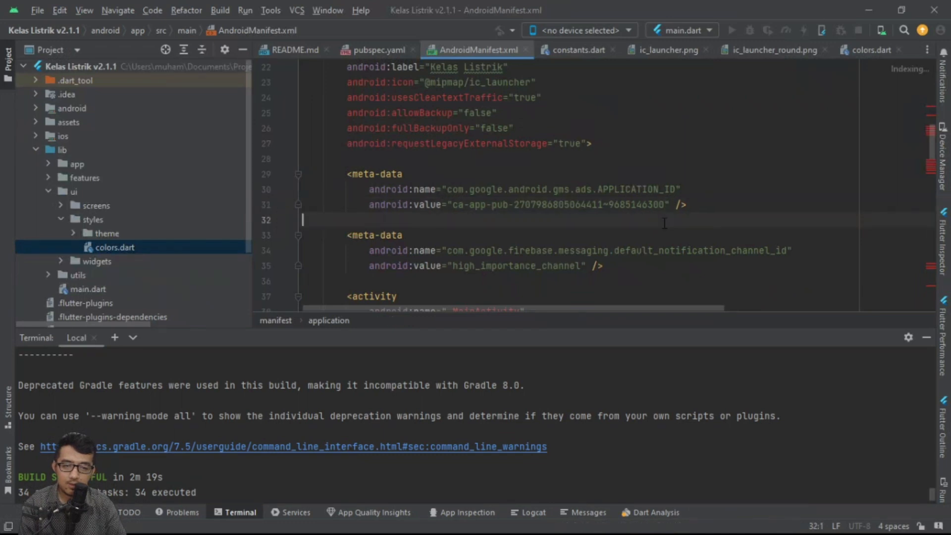
Step: Review the documentation's instructions for the iOS app ID in Info.plist and the AdMob ad IDs in the admin panel
key(alt+Tab)
scroll(450, 375, down, 10)
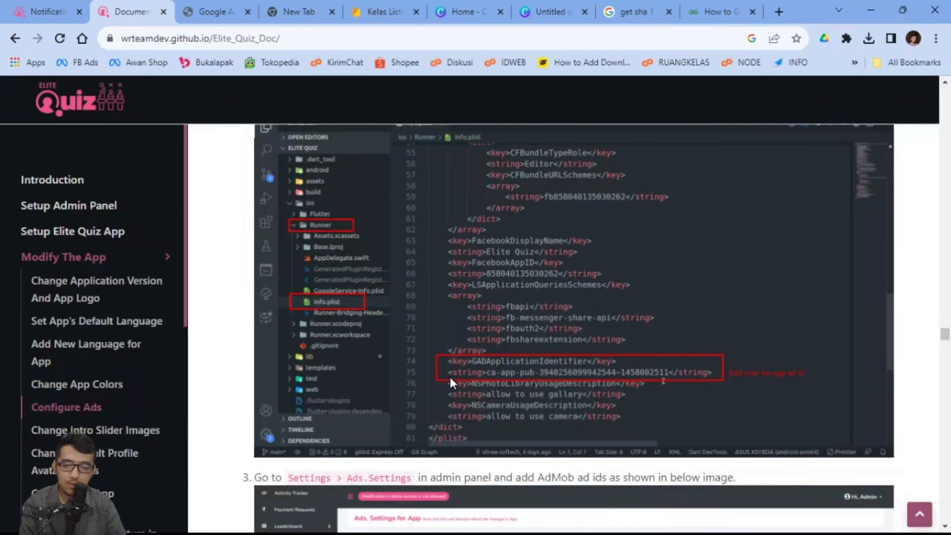
scroll(450, 376, up, 4)
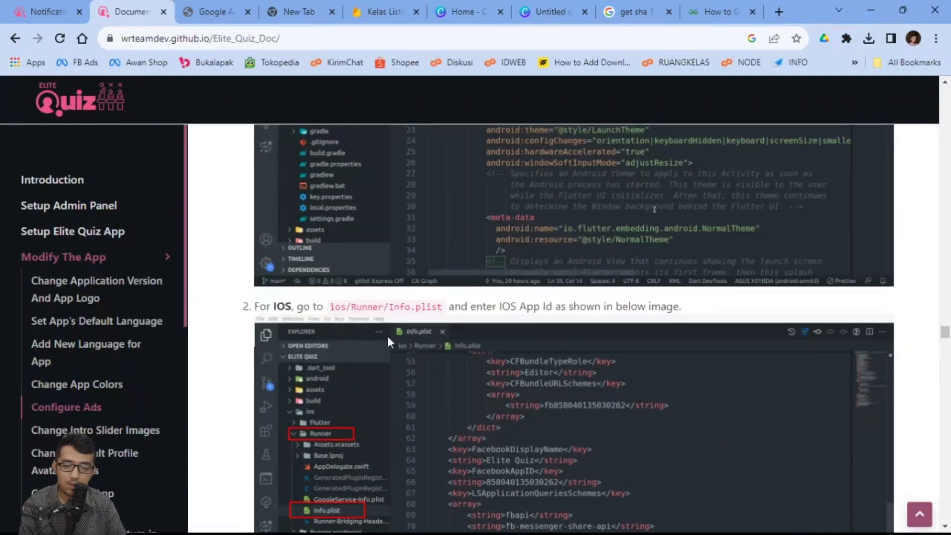
scroll(460, 371, down, 4)
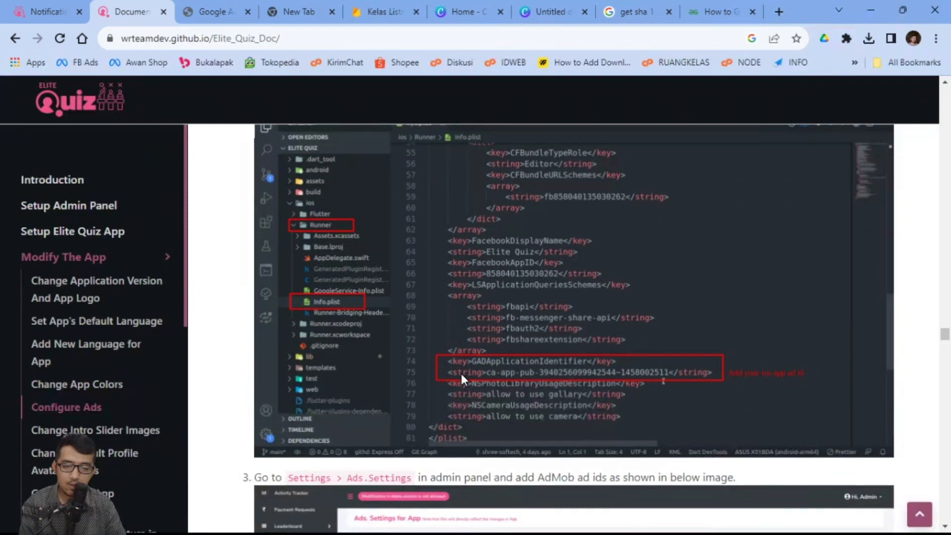
scroll(461, 375, down, 3)
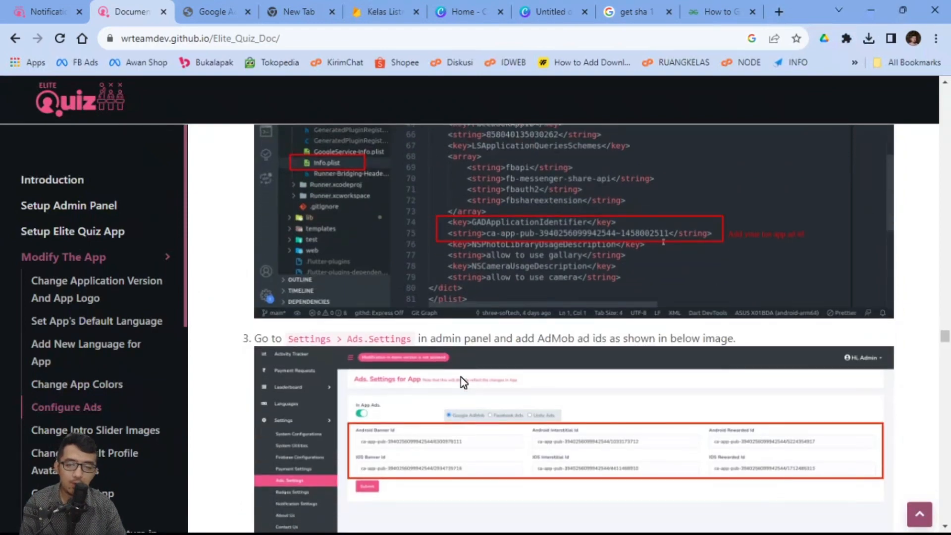
scroll(463, 382, down, 2)
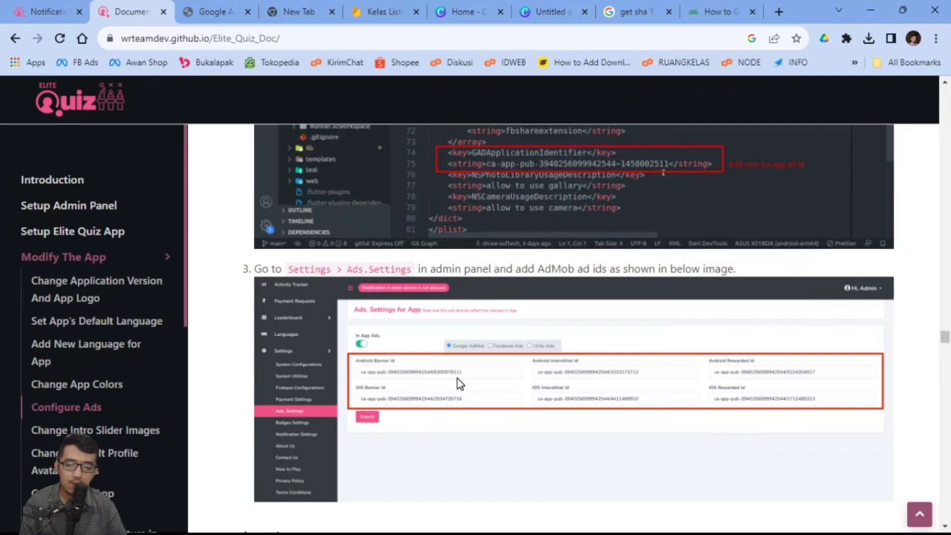
Step: Switch to the quiz admin panel and open the Ads. Settings page
click(42, 7)
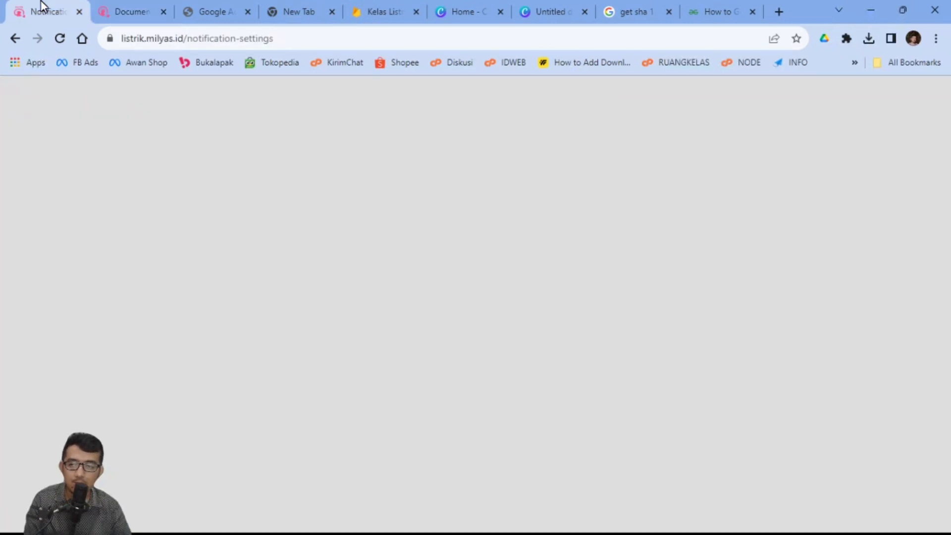
scroll(138, 446, down, 3)
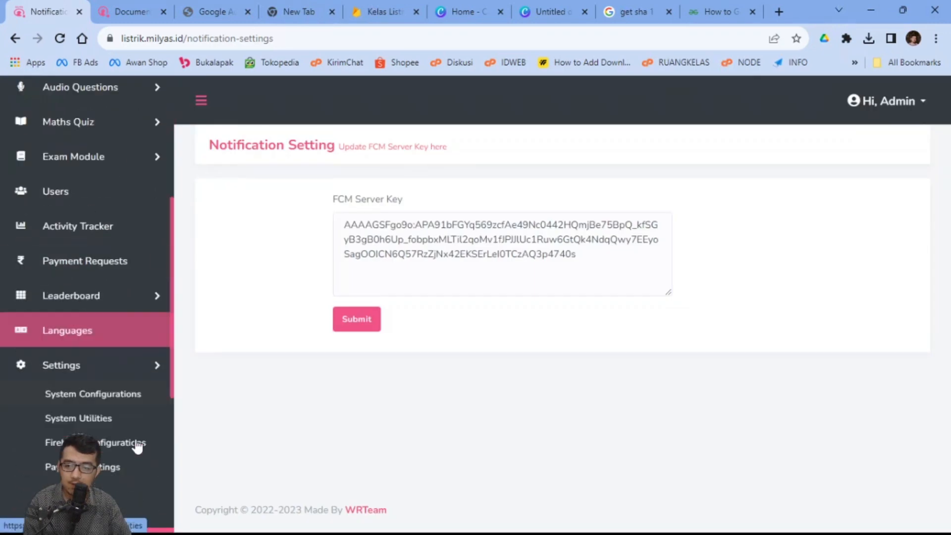
scroll(136, 444, down, 4)
scroll(124, 322, up, 2)
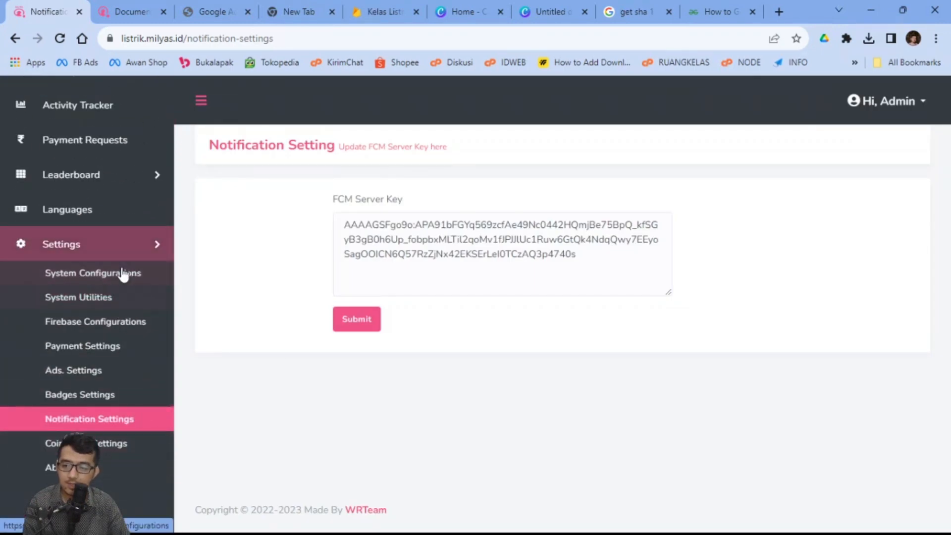
click(116, 378)
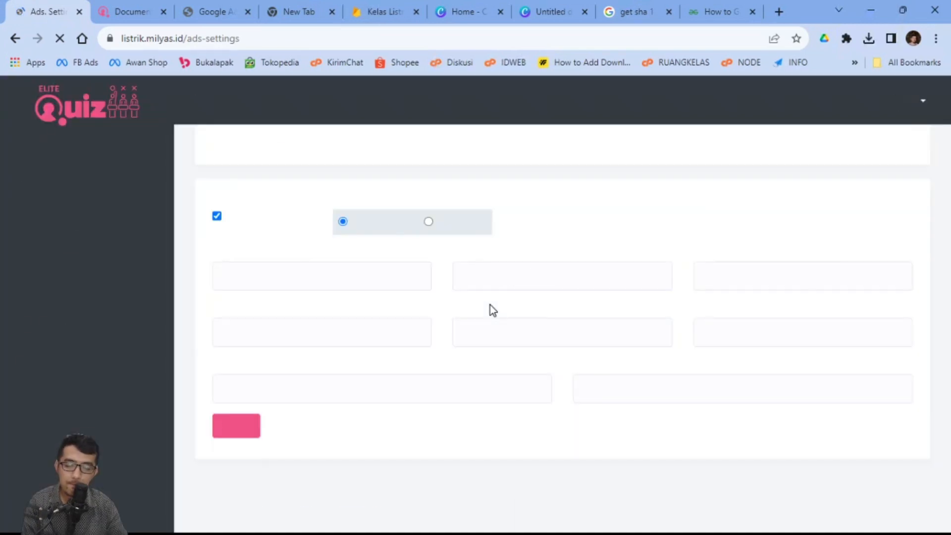
Step: Copy the banner ad unit ID from AdMob and enter it as the Android Banner Id in the admin panel
triple_click(292, 276)
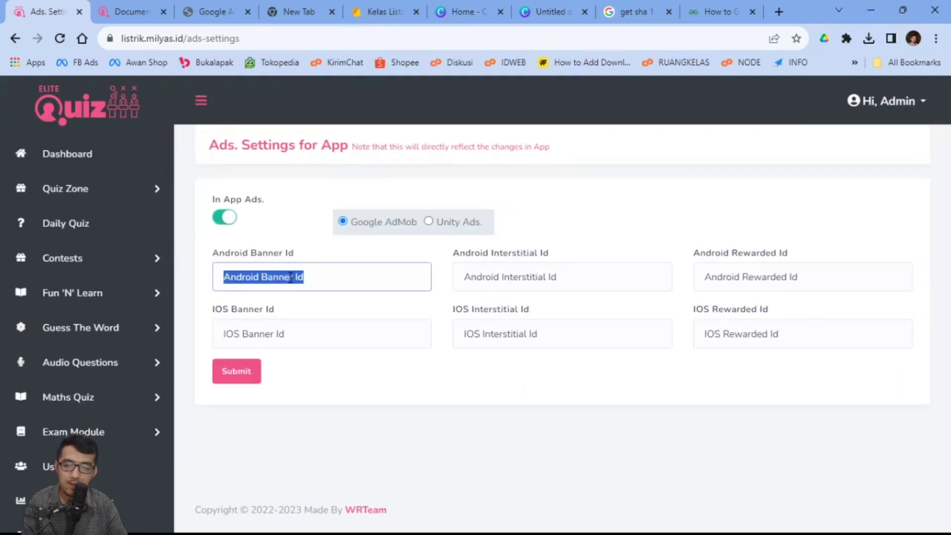
key(alt+Tab)
key(alt+Tab)
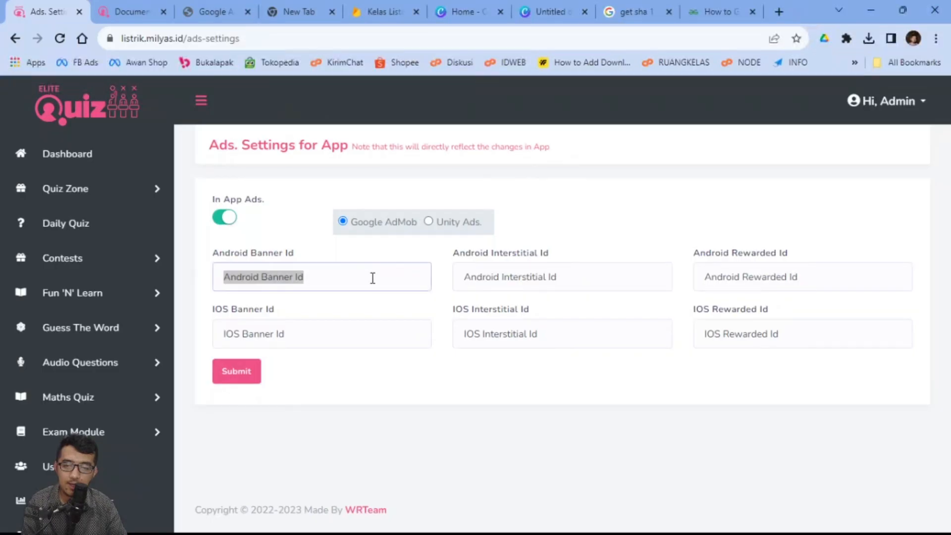
key(alt+Tab)
key(Tab)
click(662, 381)
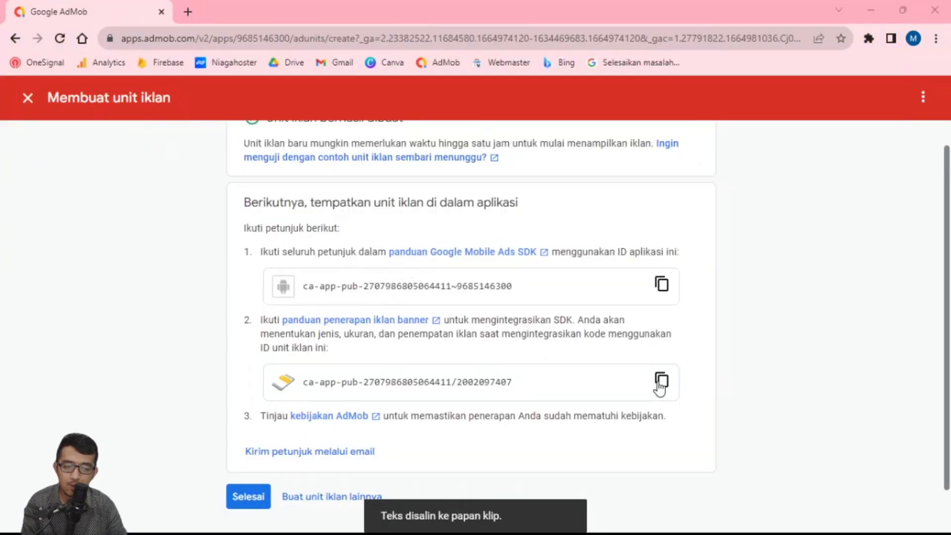
key(alt+Tab)
key(ctrl+v)
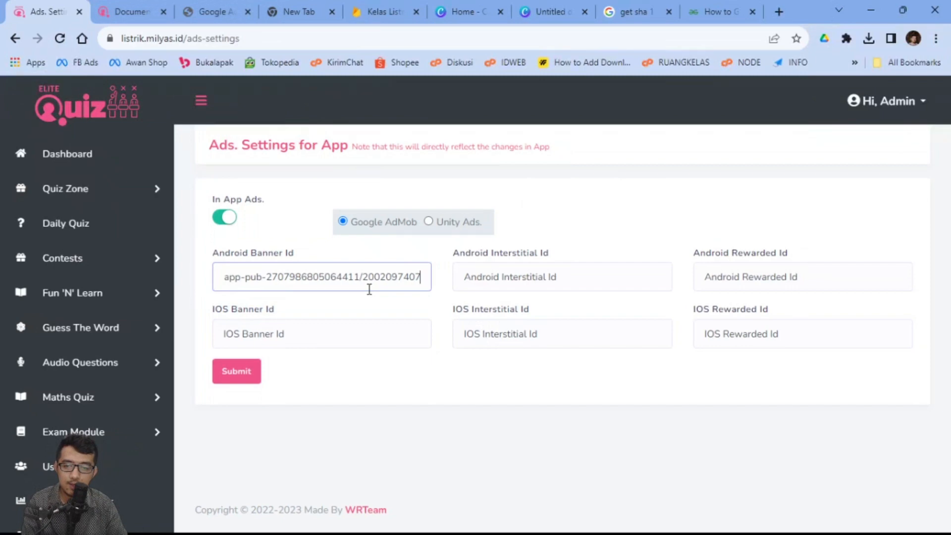
Step: Check the documentation's Configure Ads section for the list of AdMob ad units to set up
click(102, 1)
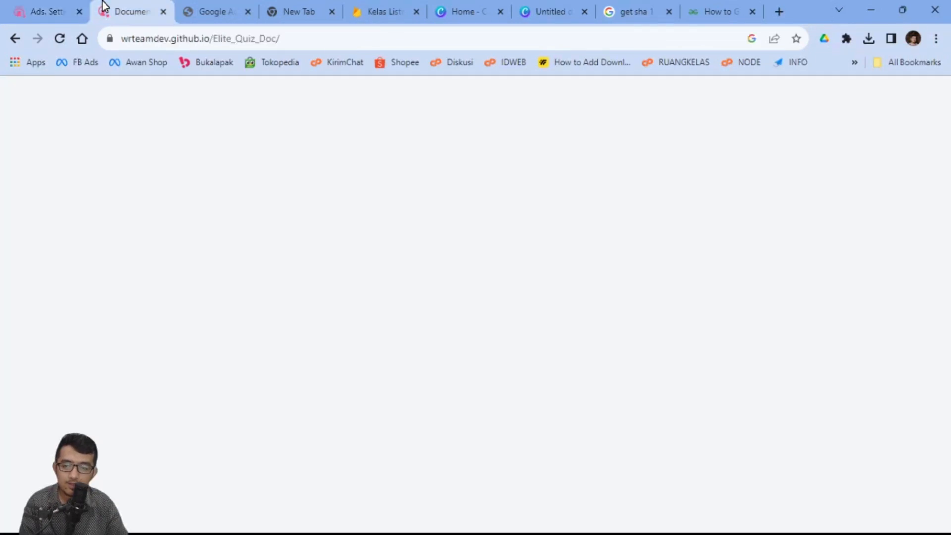
scroll(317, 352, up, 15)
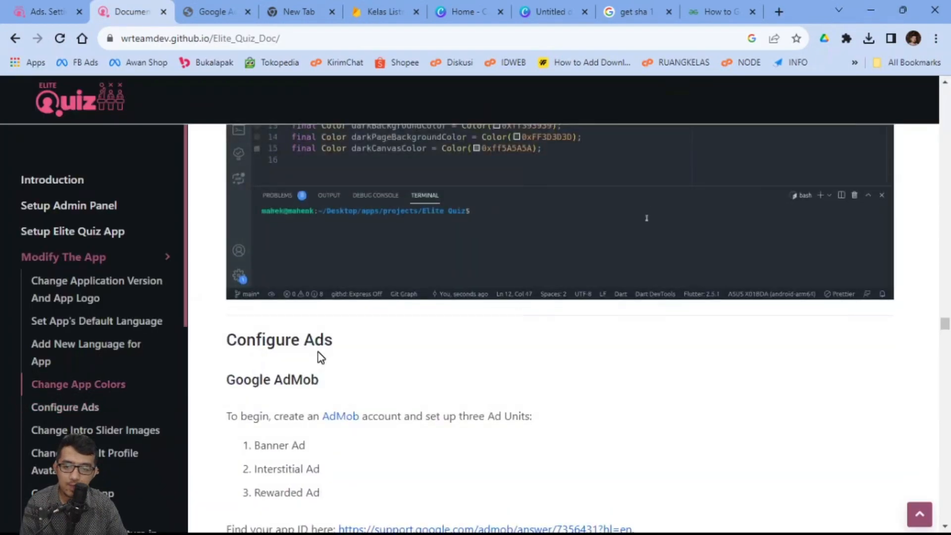
scroll(317, 353, down, 3)
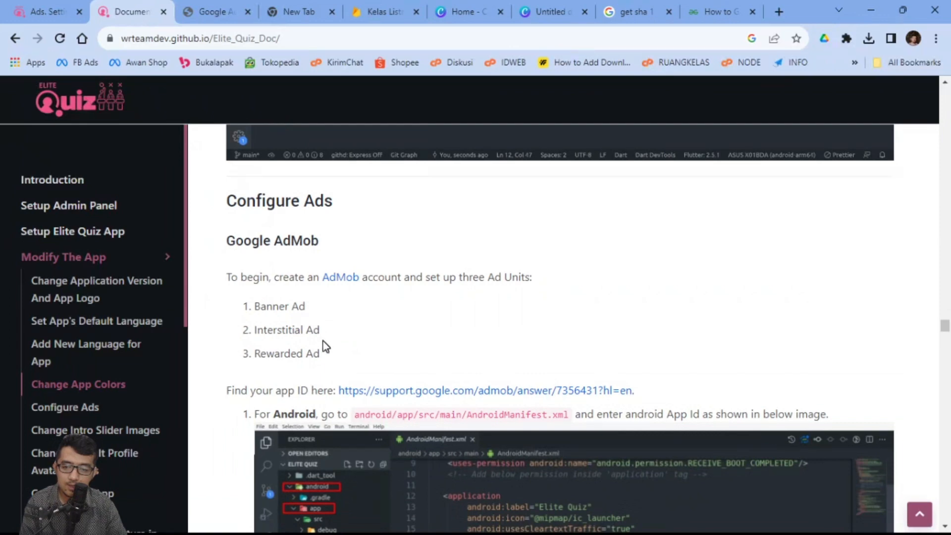
Step: Return to AdMob and create an interstitial ad unit named Interstisial for Kelas Listrik 2, leaving the bidding partner option off
key(alt+Tab)
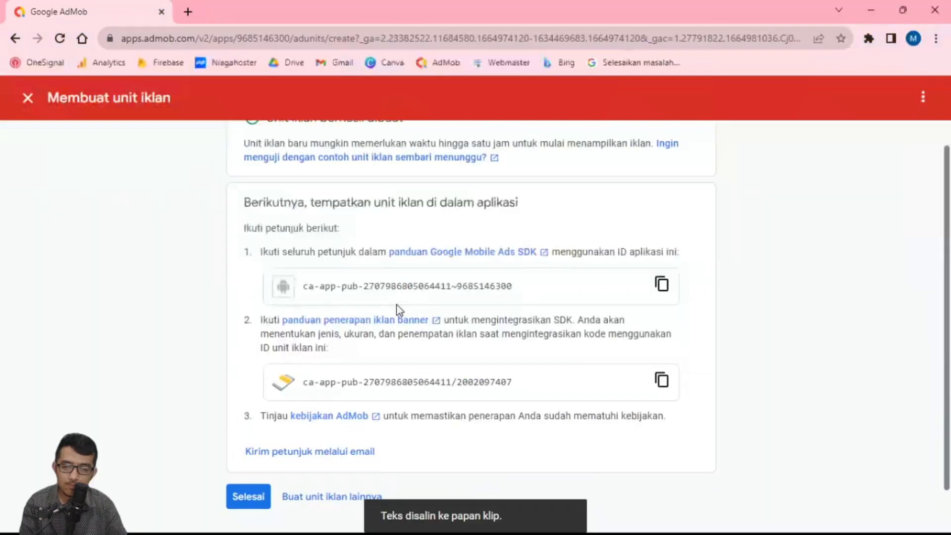
click(250, 497)
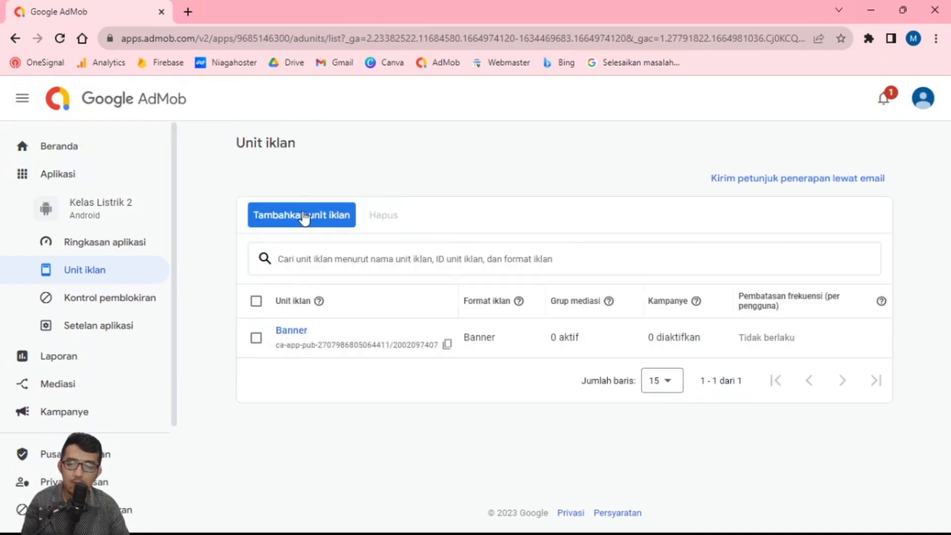
click(306, 214)
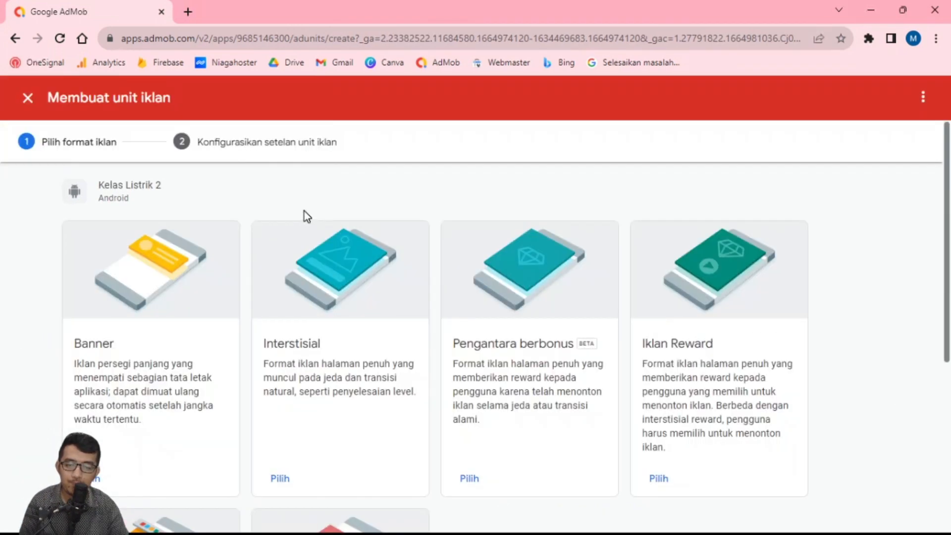
click(277, 479)
double_click(380, 240)
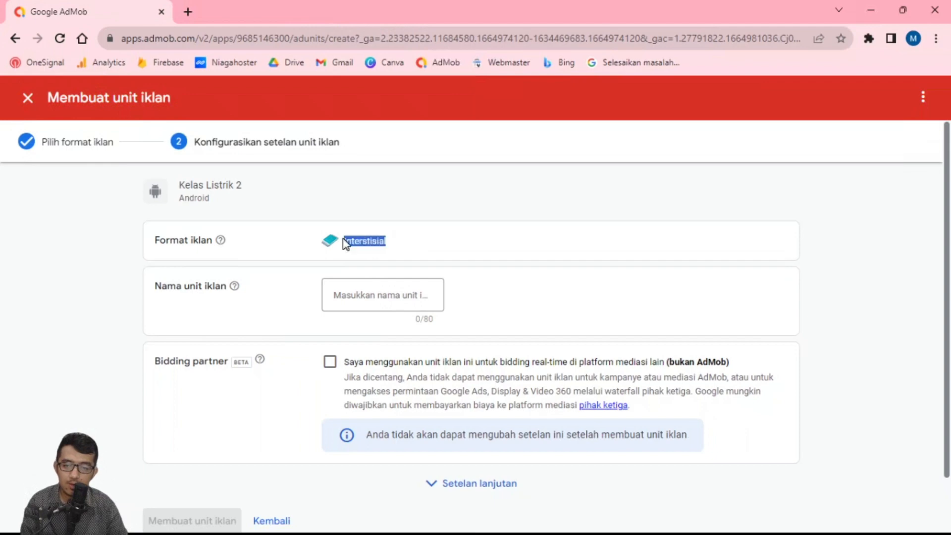
key(ctrl+c)
click(358, 294)
key(ctrl+v)
click(198, 517)
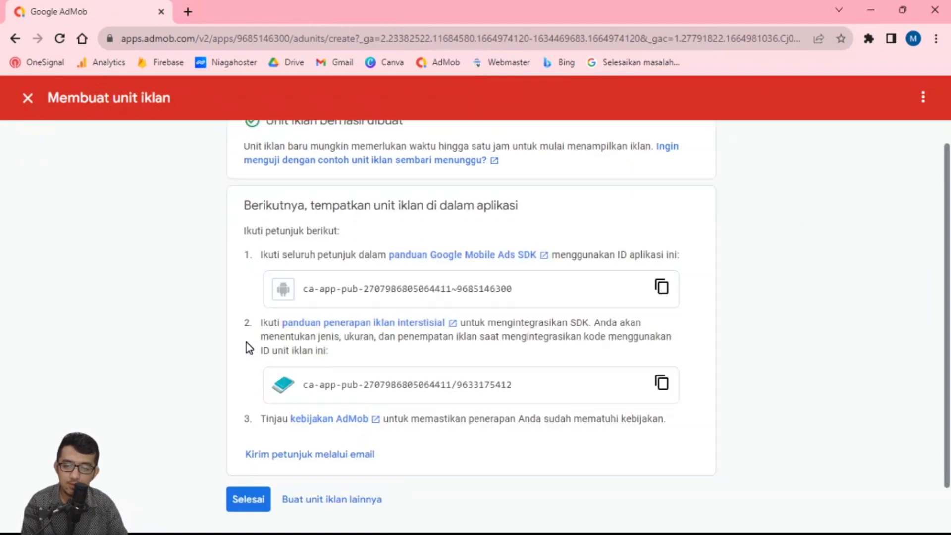
Step: Copy the interstitial ad unit ID and enter it as the Android Interstitial Id in the admin panel's Ads. Settings
click(661, 384)
key(alt+Tab)
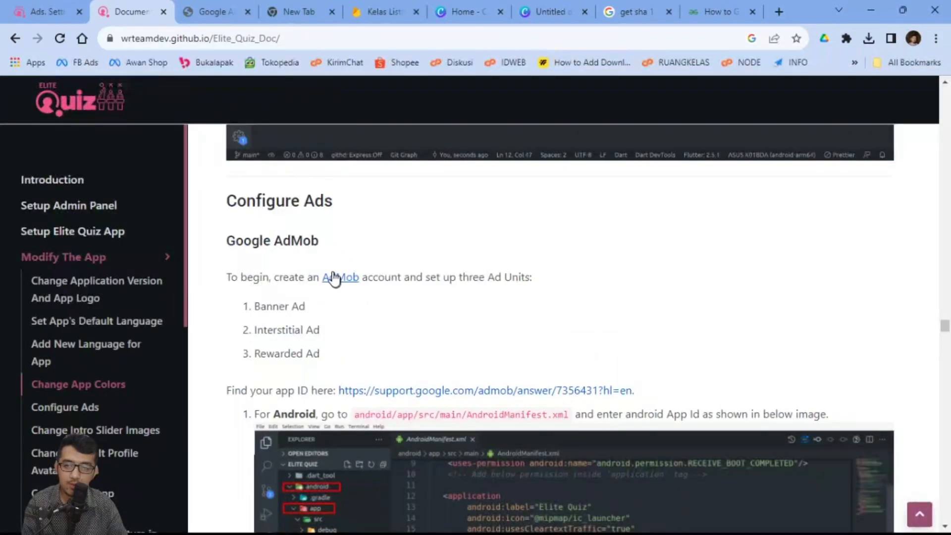
click(75, 9)
key(ctrl+a)
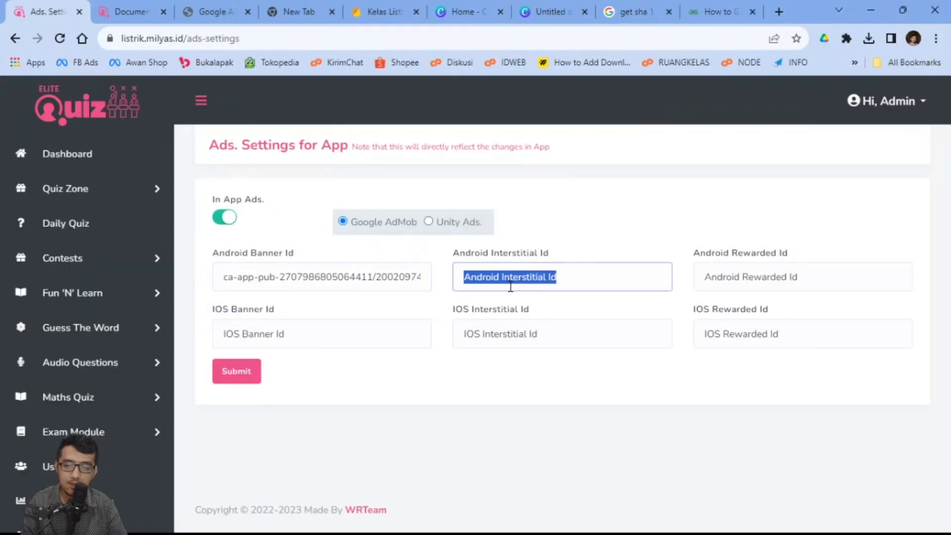
key(ctrl+v)
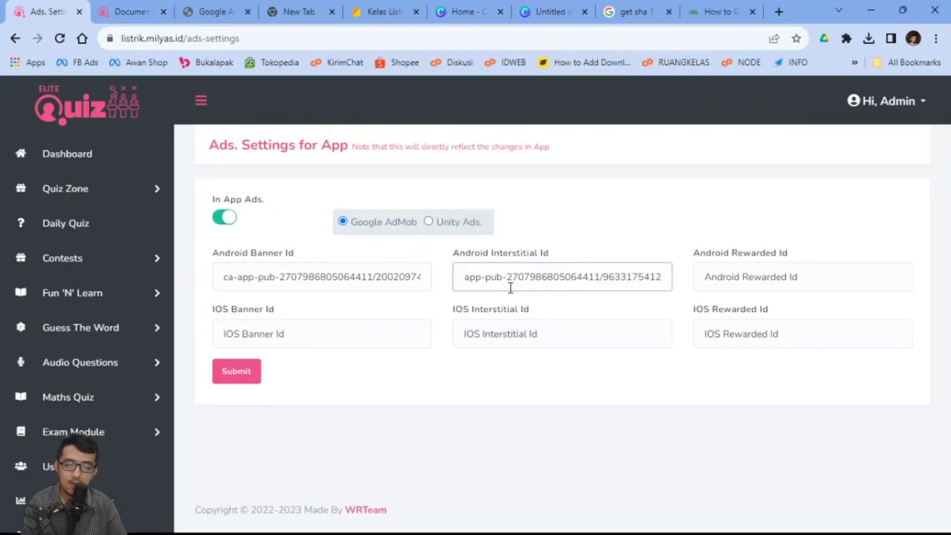
Step: Finish the interstitial unit in AdMob and start a new ad unit for Kelas Listrik 2 with the Iklan Reward format
click(129, 12)
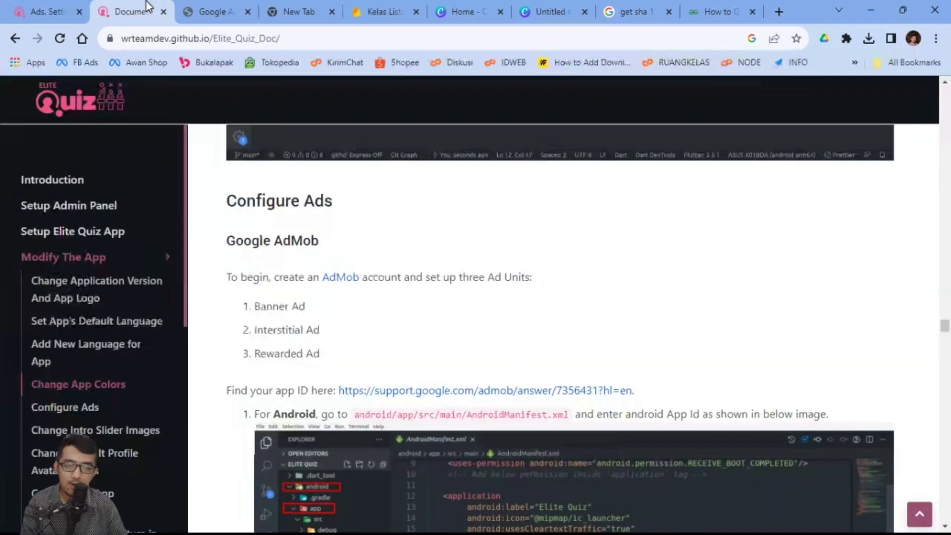
key(alt+Tab)
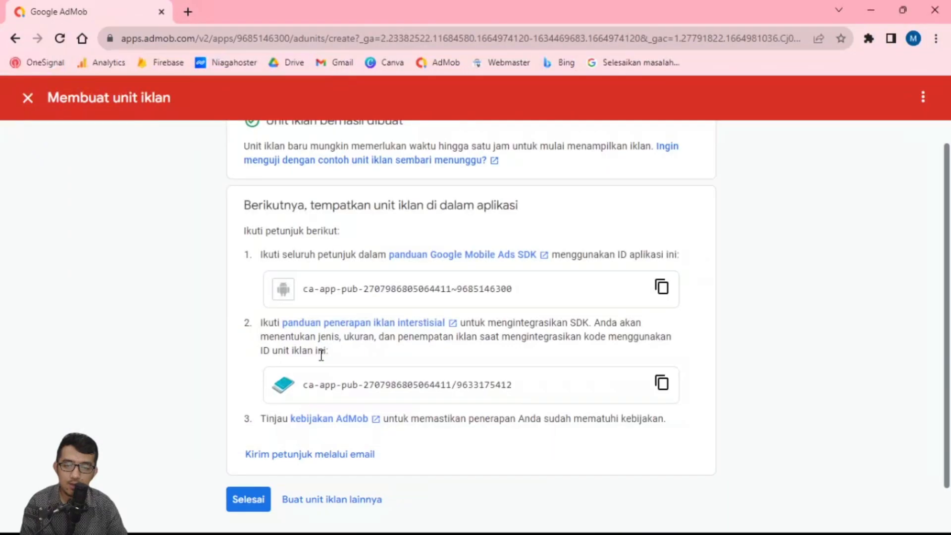
click(245, 499)
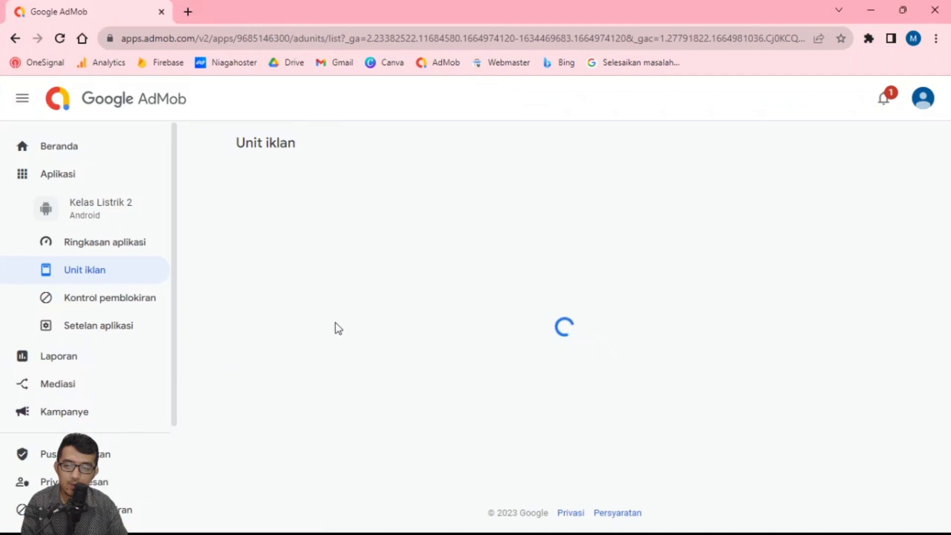
click(323, 218)
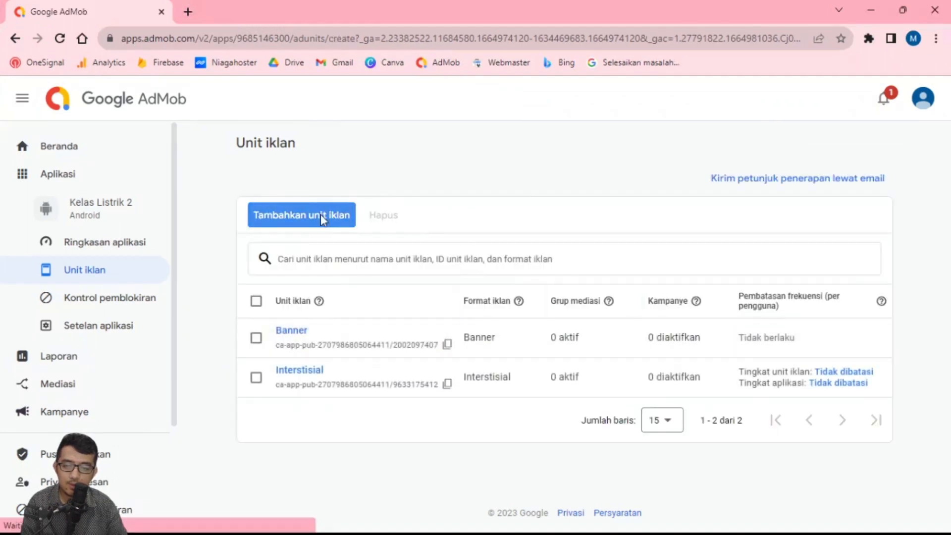
scroll(482, 438, down, 5)
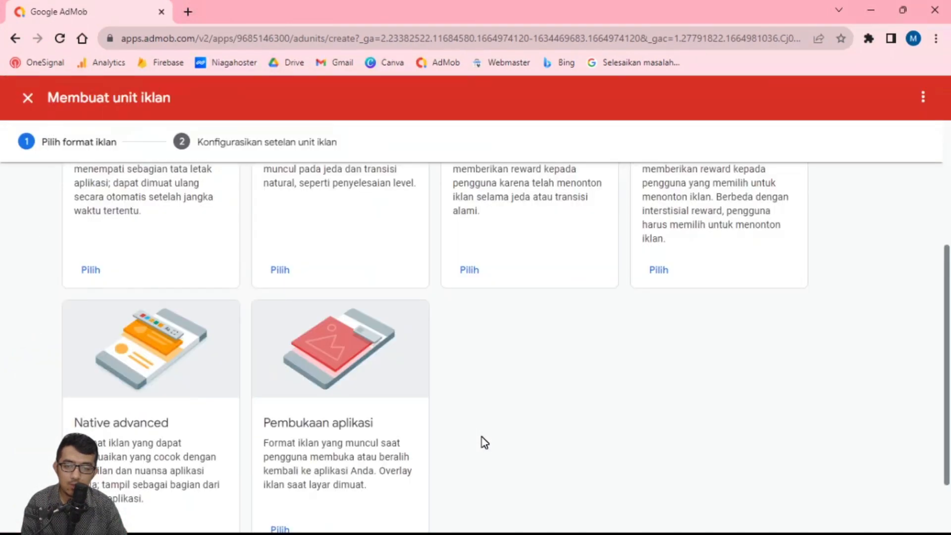
scroll(482, 436, up, 5)
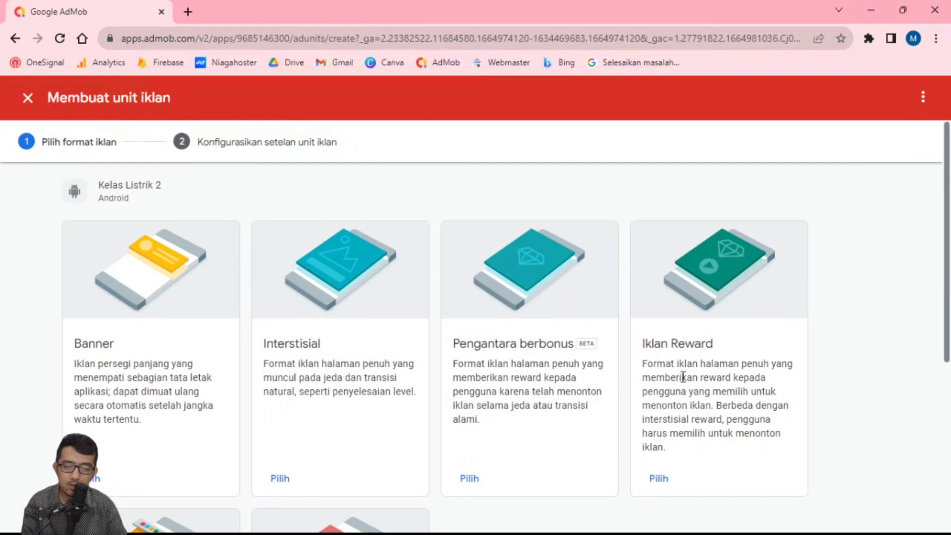
scroll(682, 367, down, 5)
scroll(681, 367, up, 1)
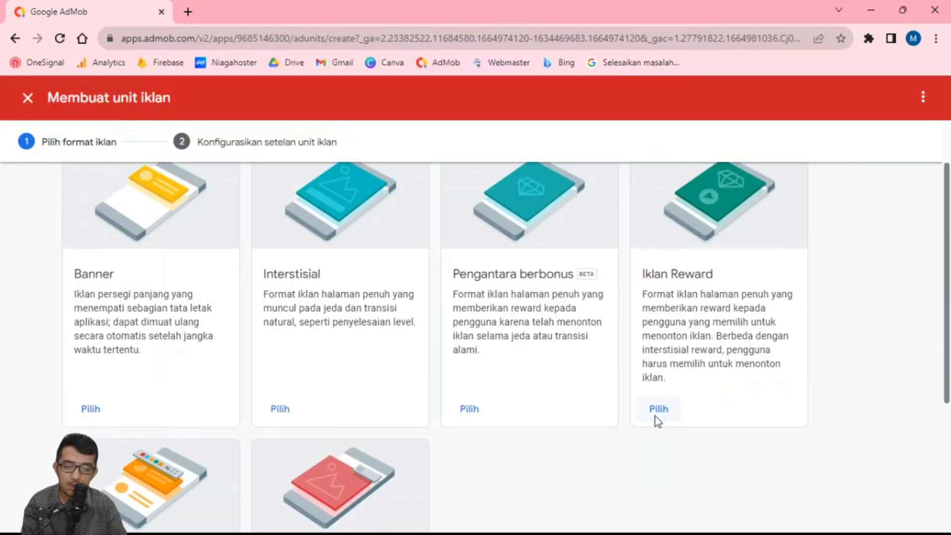
click(655, 415)
Step: Name the ad unit with its format name copied from the page and create it, keeping reward amount 1 and item Reward
scroll(414, 283, up, 2)
drag(397, 242, 344, 254)
key(ctrl+c)
click(376, 295)
key(ctrl+v)
scroll(259, 415, down, 4)
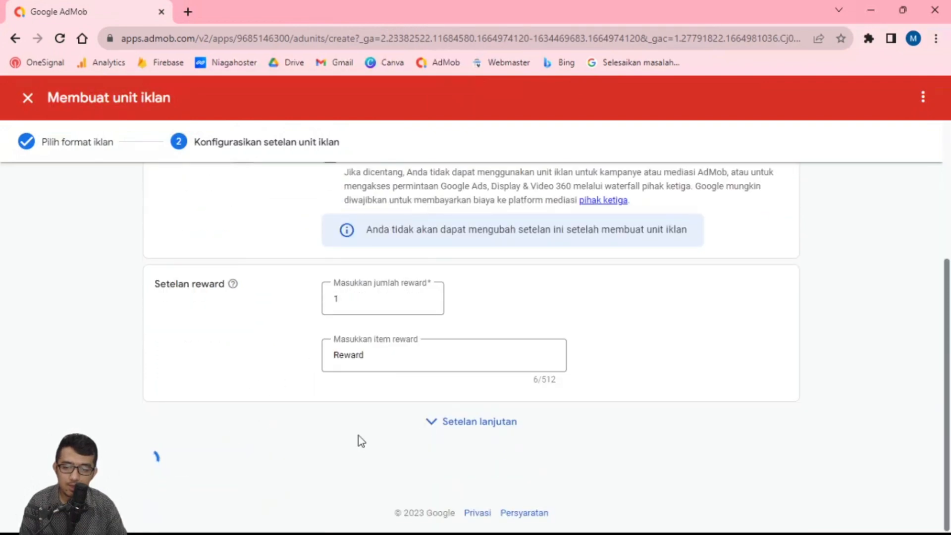
Step: Copy the rewarded ad unit ID, enter it as the Android Rewarded Id in the admin panel, and submit the ads settings
scroll(421, 431, up, 4)
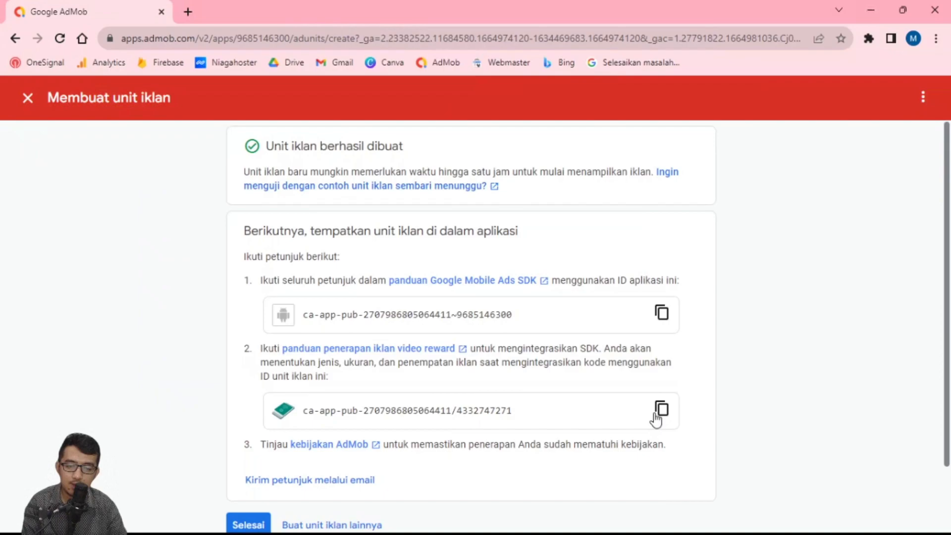
click(660, 409)
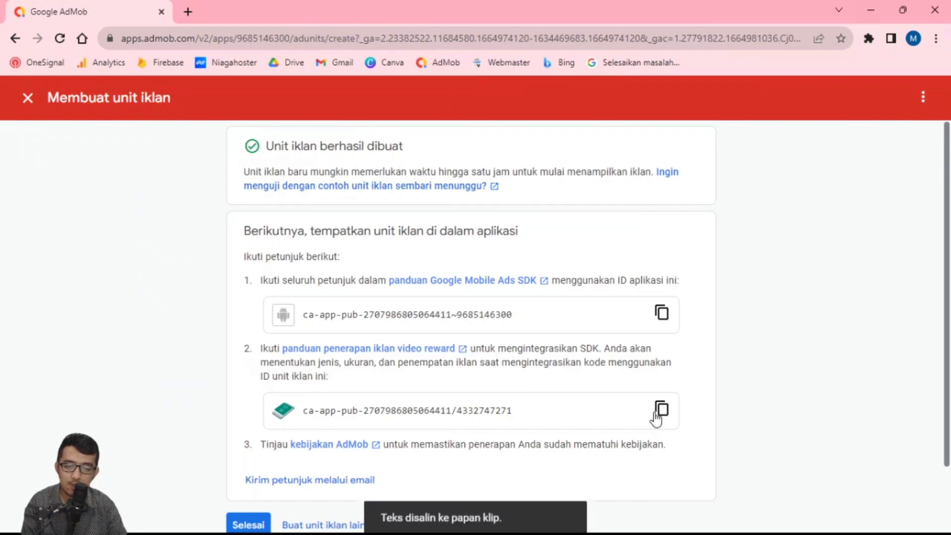
key(alt+Tab)
click(47, 12)
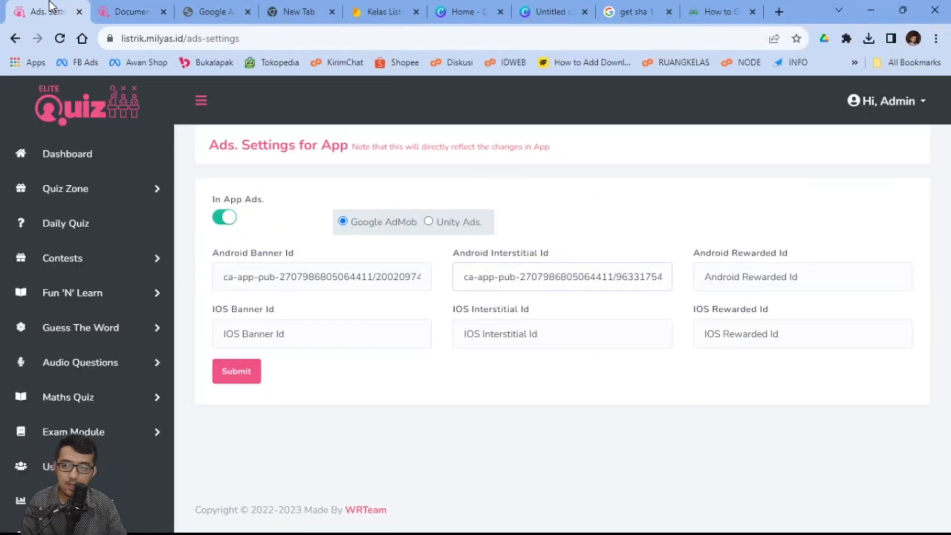
double_click(722, 267)
key(ctrl+v)
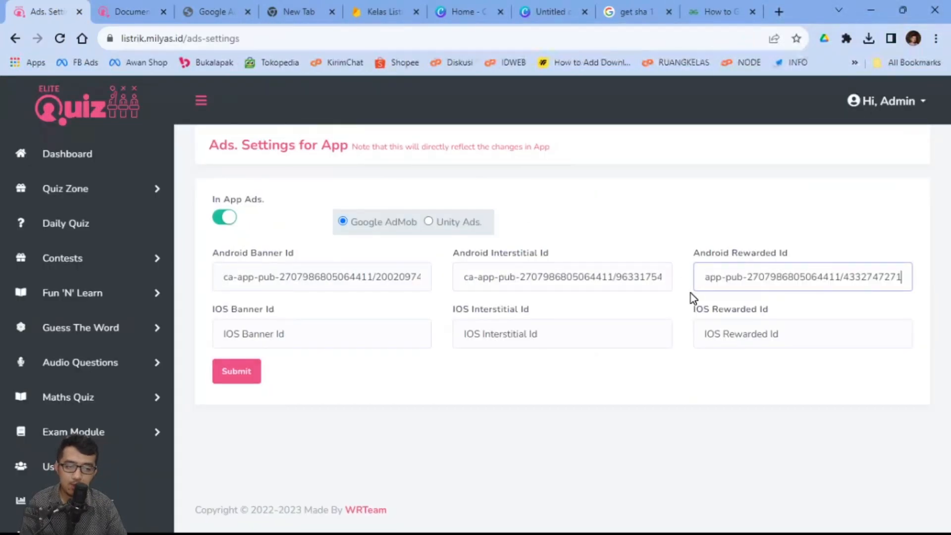
click(239, 375)
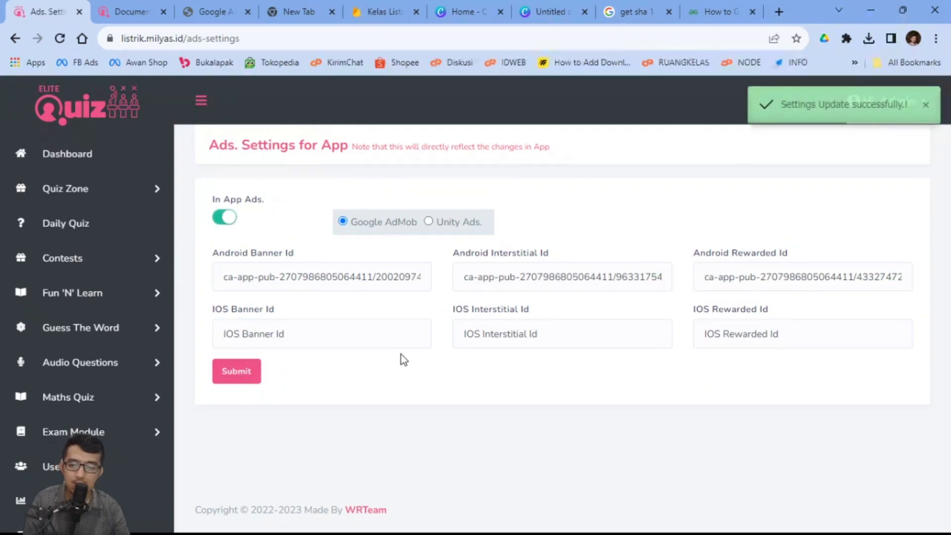
Step: Review the documentation after the AdMob section, covering Unity Ads, intro slider images, default profile avatars and in-app purchases
click(130, 10)
scroll(431, 374, up, 1)
scroll(431, 372, down, 15)
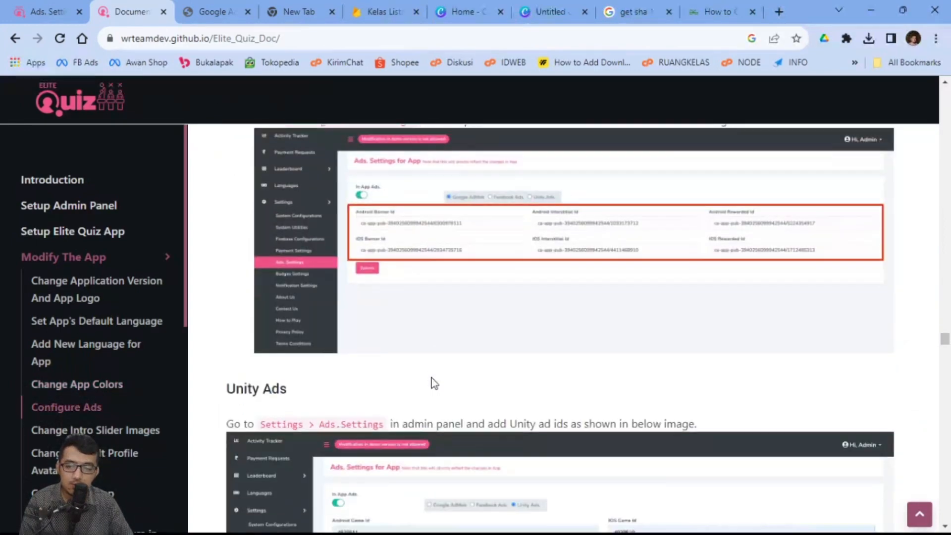
scroll(427, 397, down, 4)
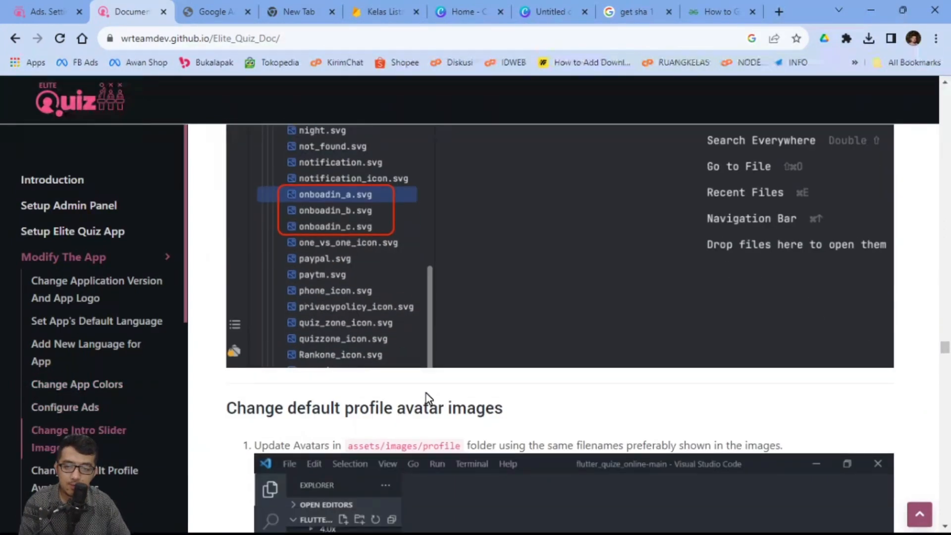
scroll(427, 397, up, 4)
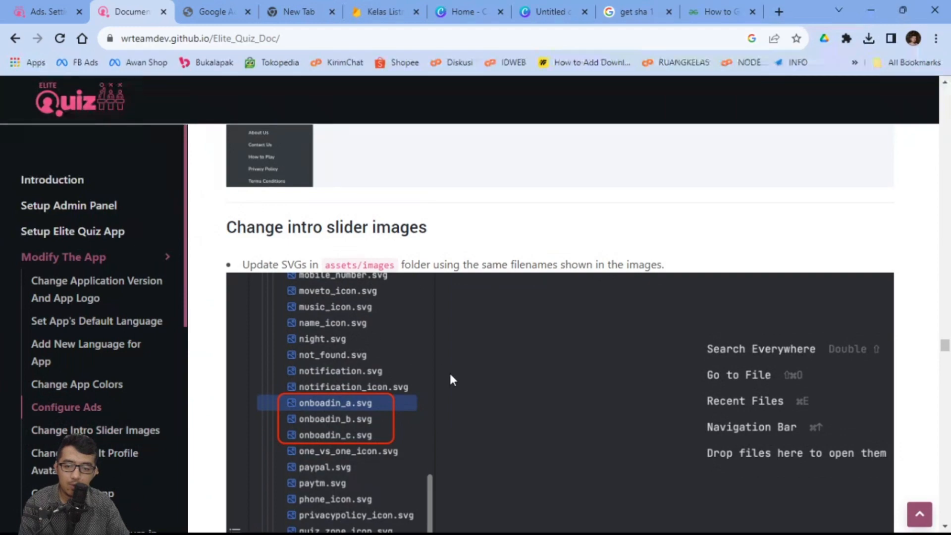
scroll(451, 379, down, 5)
scroll(474, 375, down, 15)
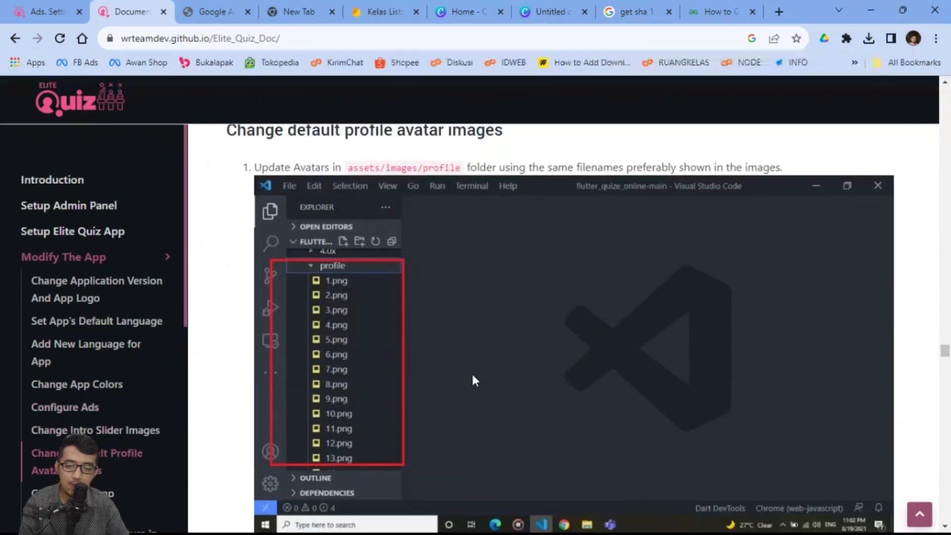
scroll(474, 381, down, 4)
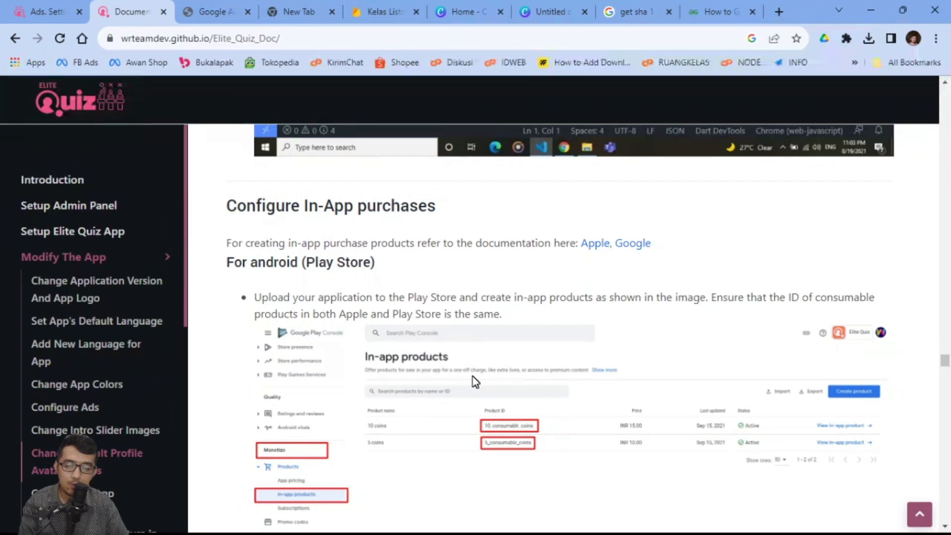
scroll(474, 381, up, 7)
scroll(485, 374, up, 11)
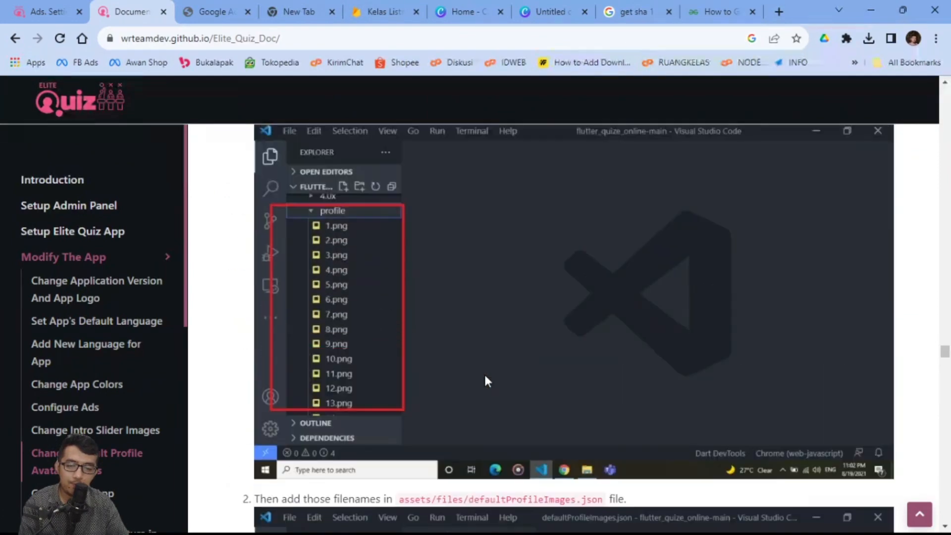
scroll(486, 381, down, 17)
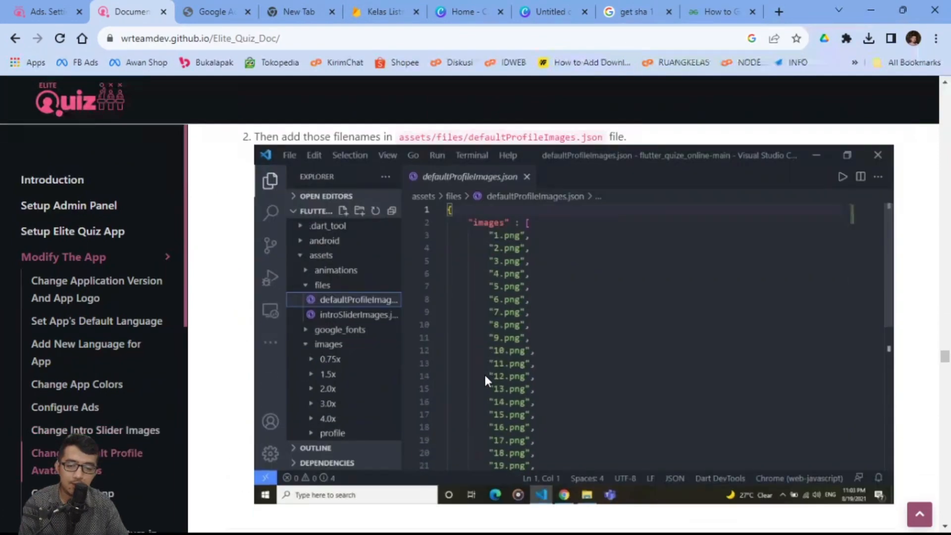
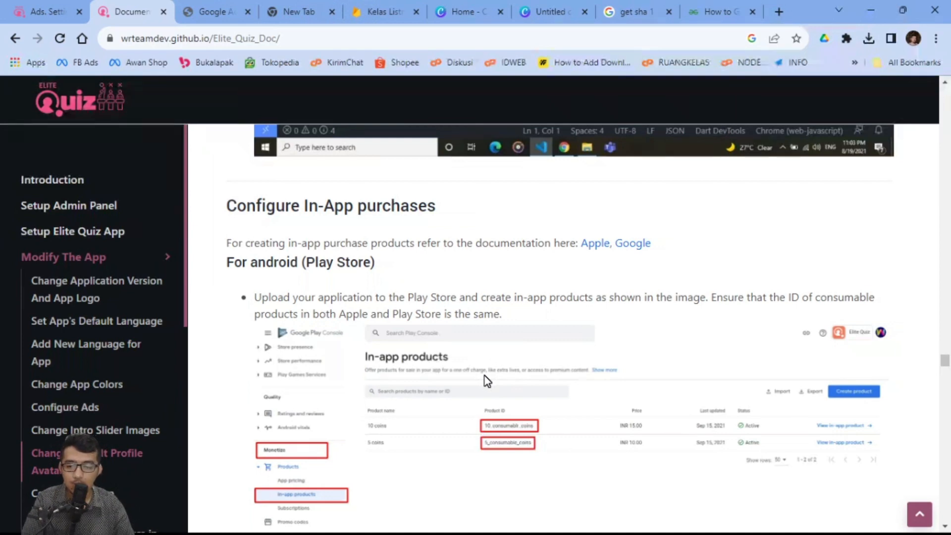
Step: Review the documentation's in-app purchase setup for the Play Store, the App Store and the admin panel's Coin Store Settings
scroll(488, 380, down, 4)
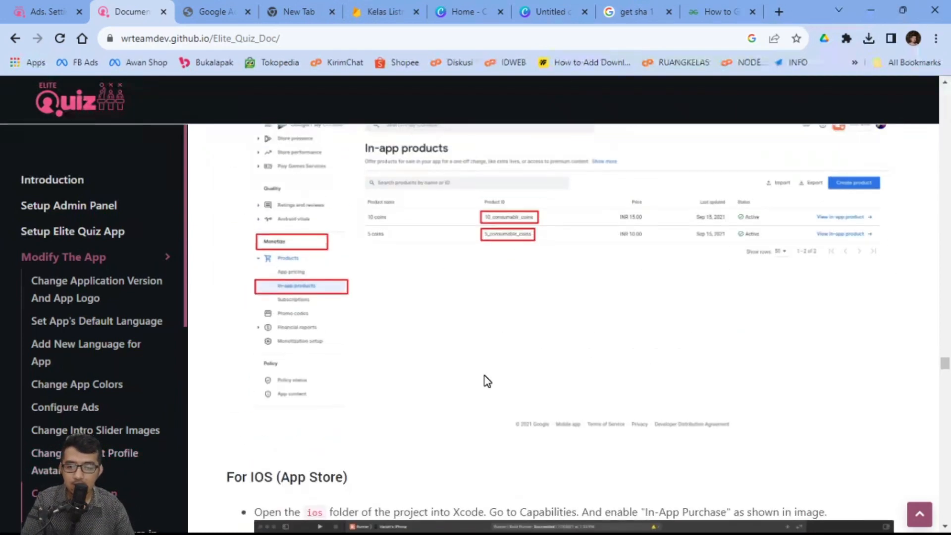
scroll(487, 380, up, 5)
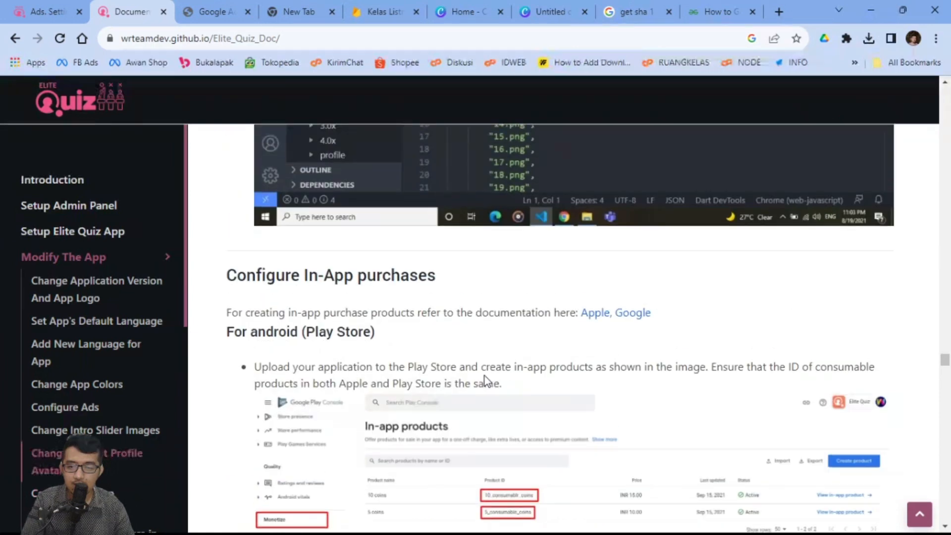
scroll(484, 378, down, 3)
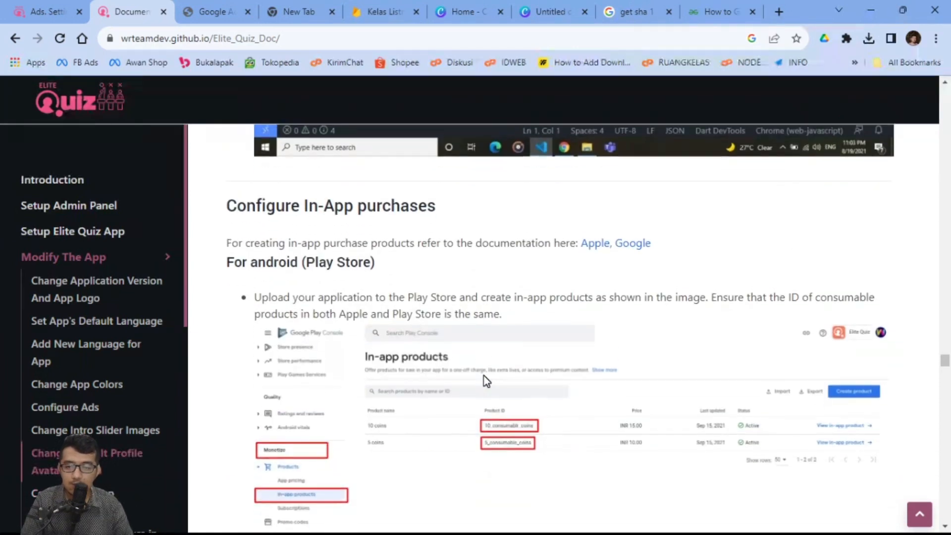
scroll(484, 377, down, 7)
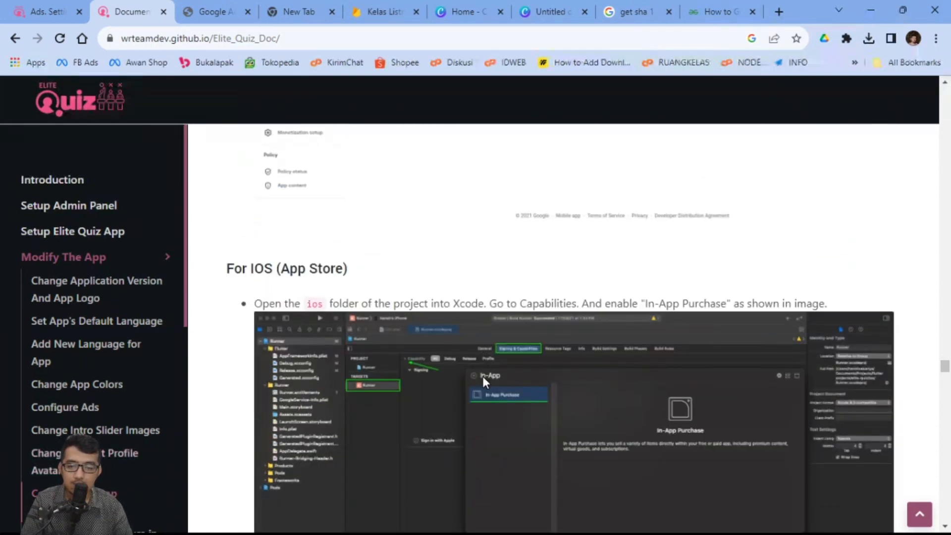
scroll(482, 376, down, 10)
scroll(485, 381, up, 18)
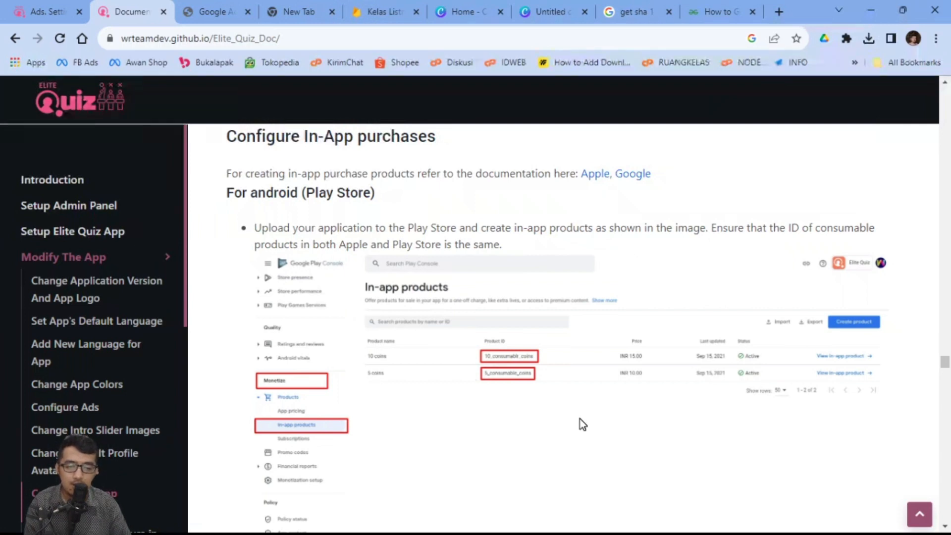
scroll(522, 418, down, 4)
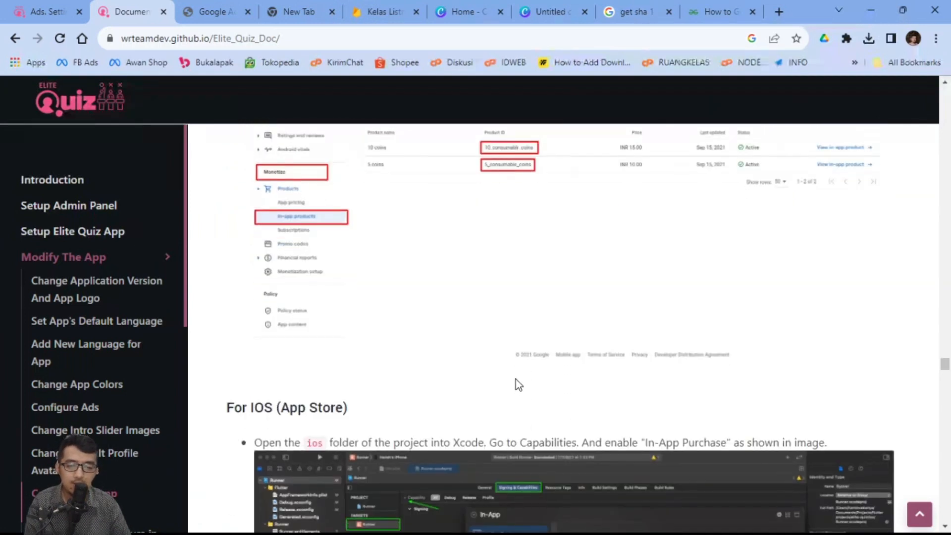
scroll(515, 378, up, 6)
scroll(515, 377, down, 12)
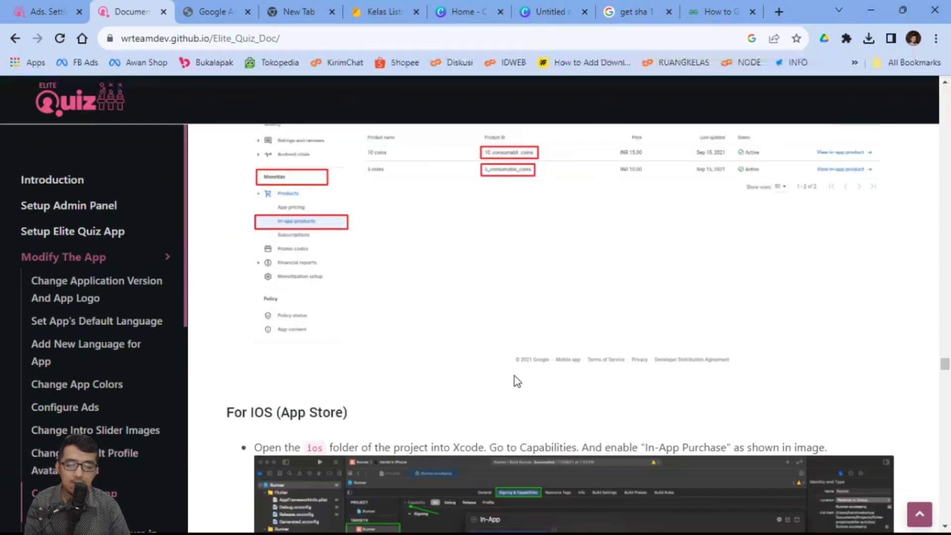
scroll(515, 379, down, 5)
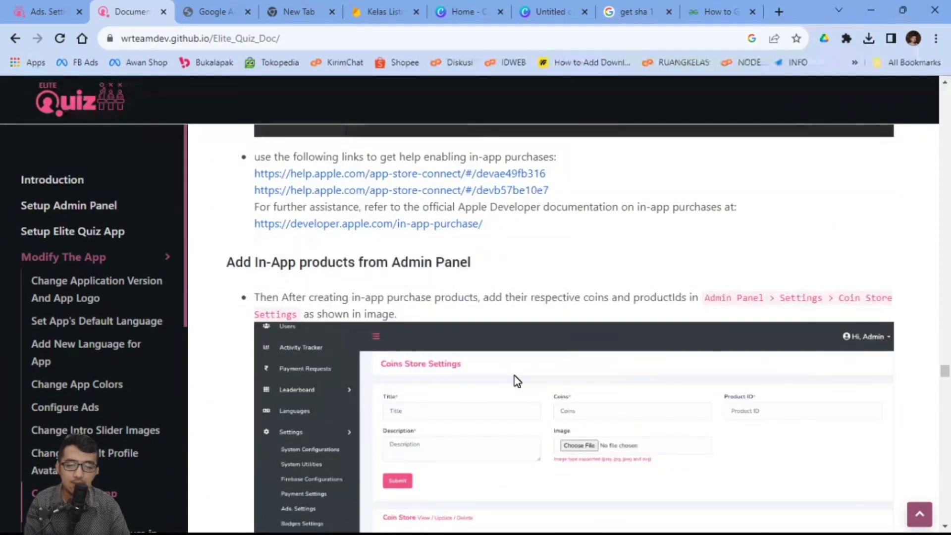
Step: Examine the documentation on enabling the message feature in battles, including the Firestore composite index, predefined messages and emojis
scroll(515, 380, down, 12)
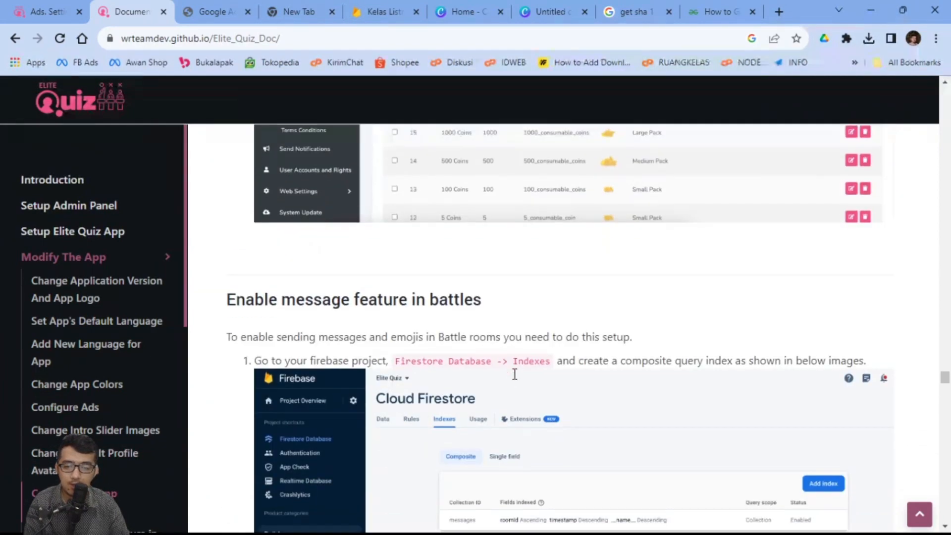
scroll(513, 375, up, 3)
scroll(513, 374, down, 6)
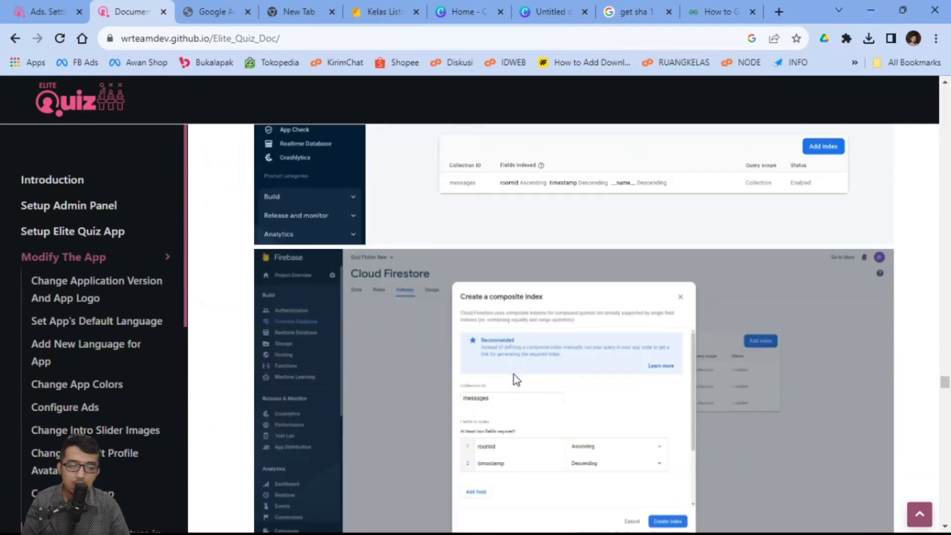
scroll(513, 374, up, 5)
scroll(513, 374, down, 1)
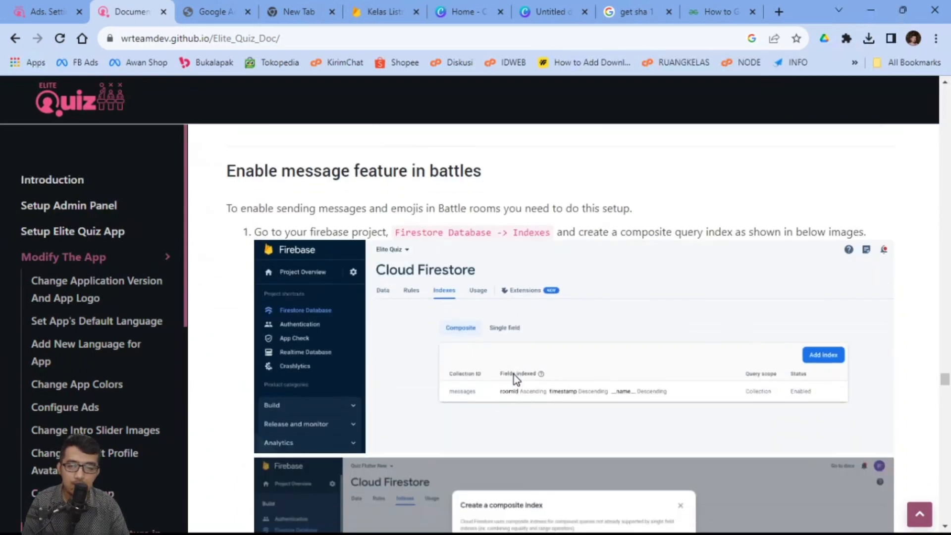
scroll(513, 374, up, 1)
scroll(513, 375, down, 3)
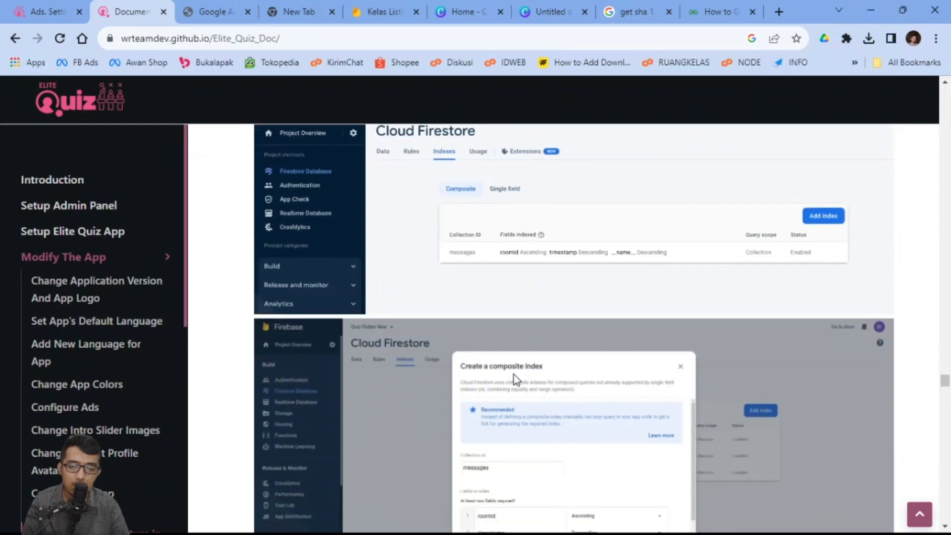
scroll(513, 375, up, 4)
scroll(513, 374, down, 1)
scroll(513, 373, down, 20)
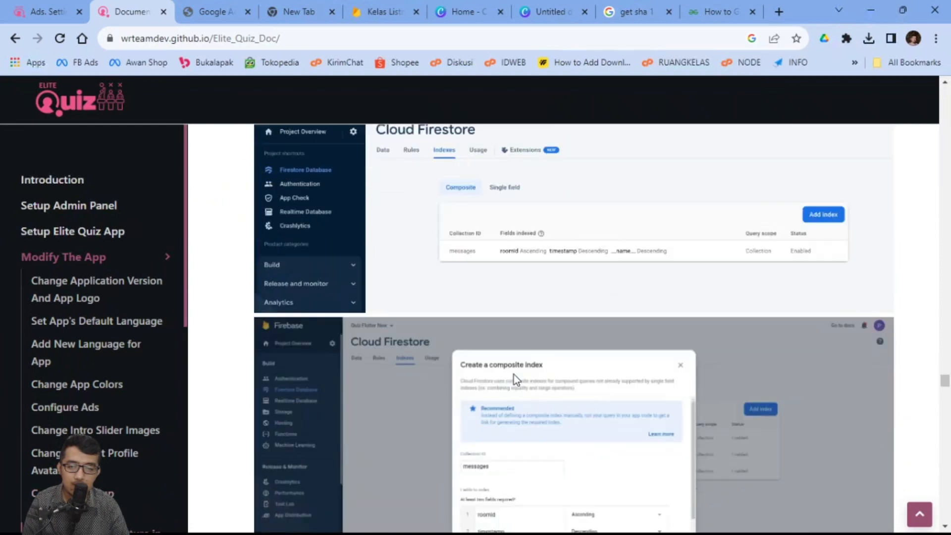
scroll(513, 380, down, 1)
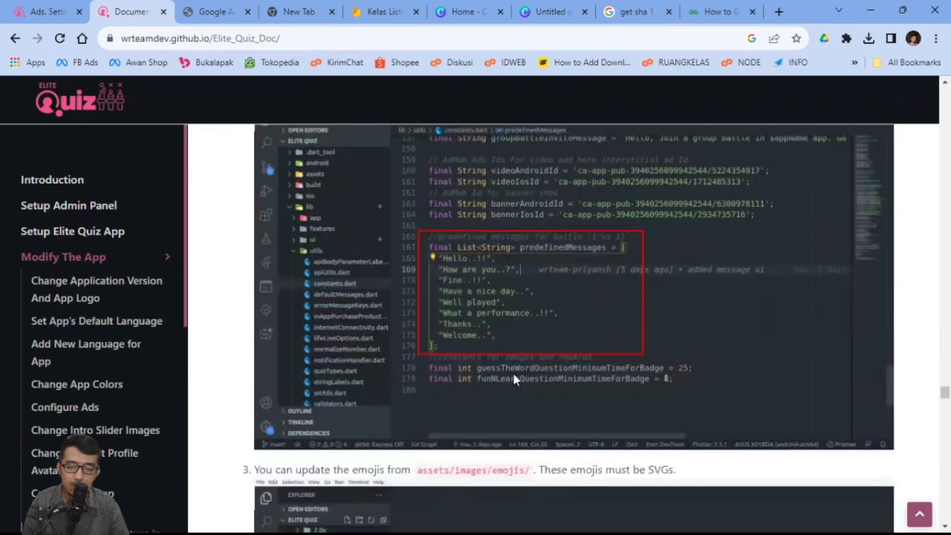
scroll(513, 374, down, 6)
scroll(512, 371, up, 20)
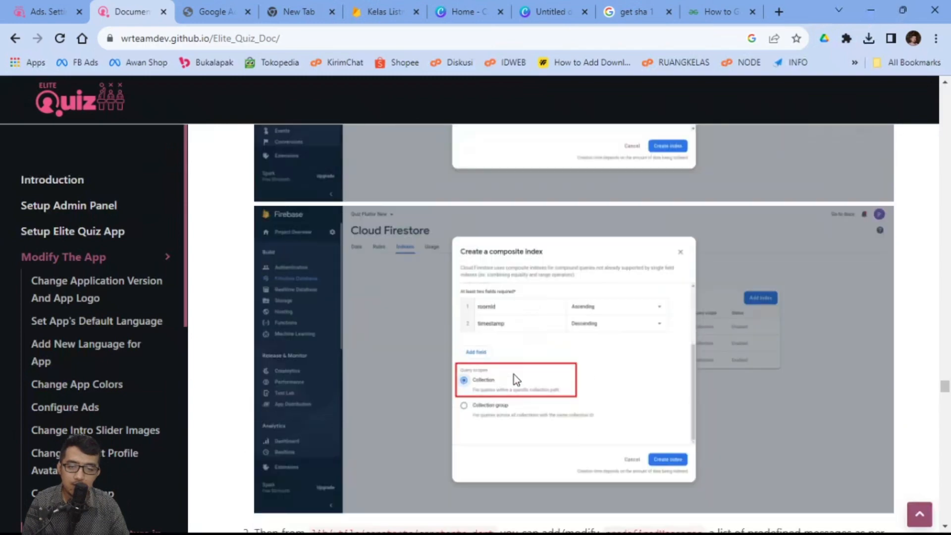
scroll(513, 374, up, 3)
scroll(513, 373, down, 3)
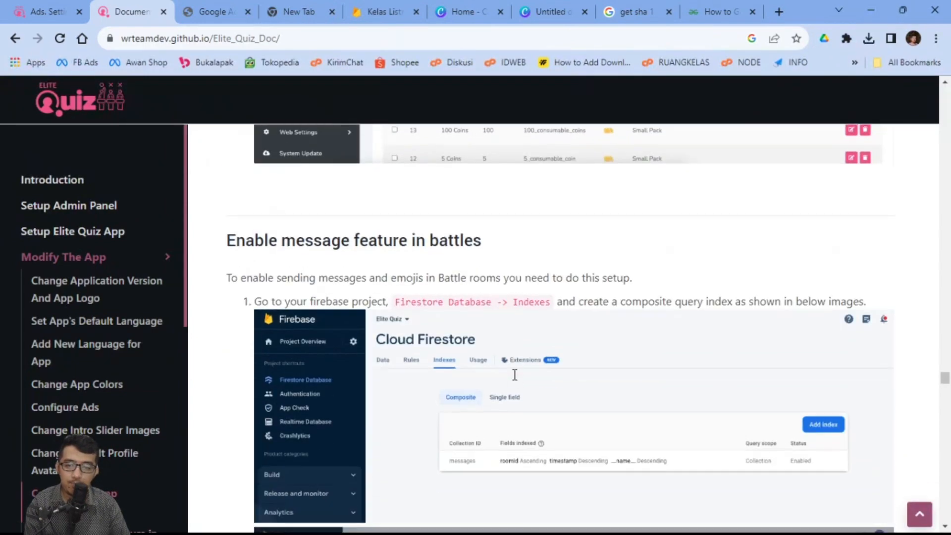
Step: Open the Firestore Database indexes of the Kelas Listrik Firebase project and start creating a composite index
drag(385, 12, 218, 12)
click(132, 11)
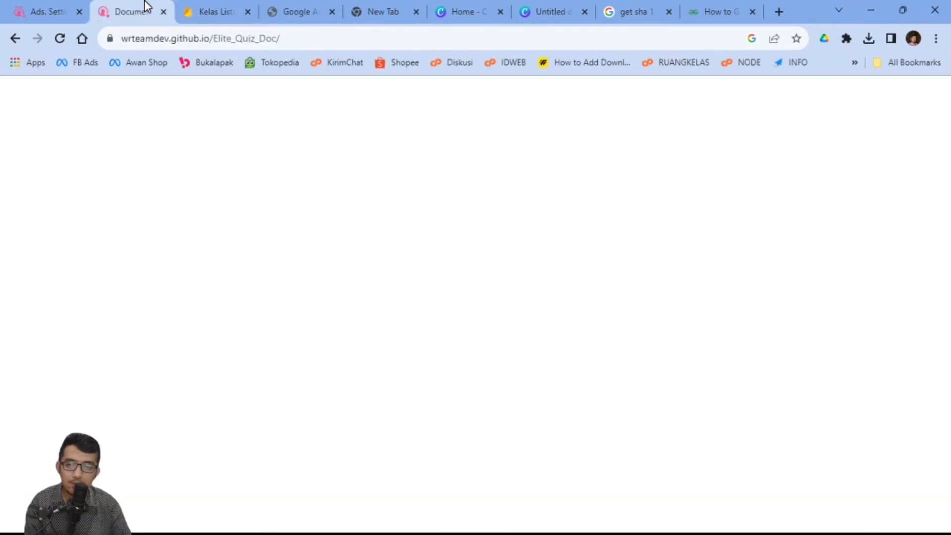
click(204, 3)
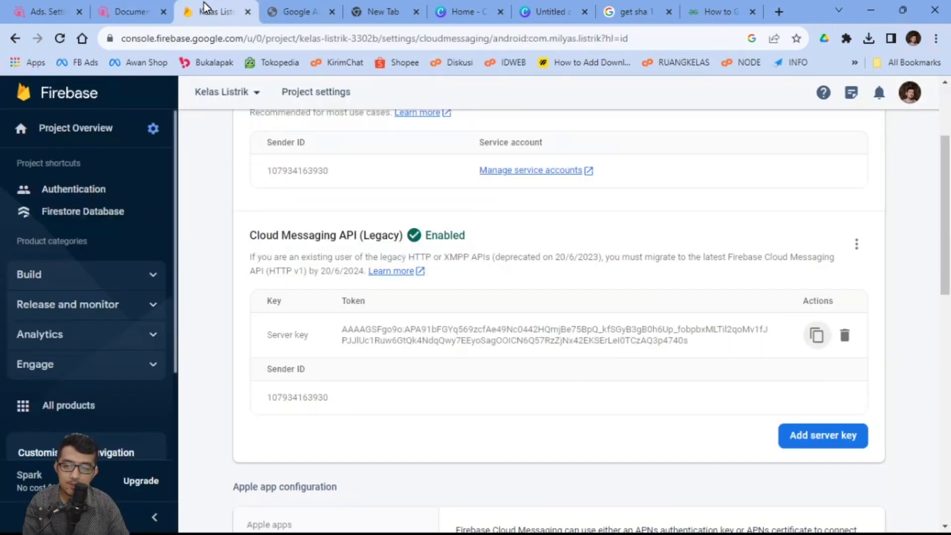
click(118, 12)
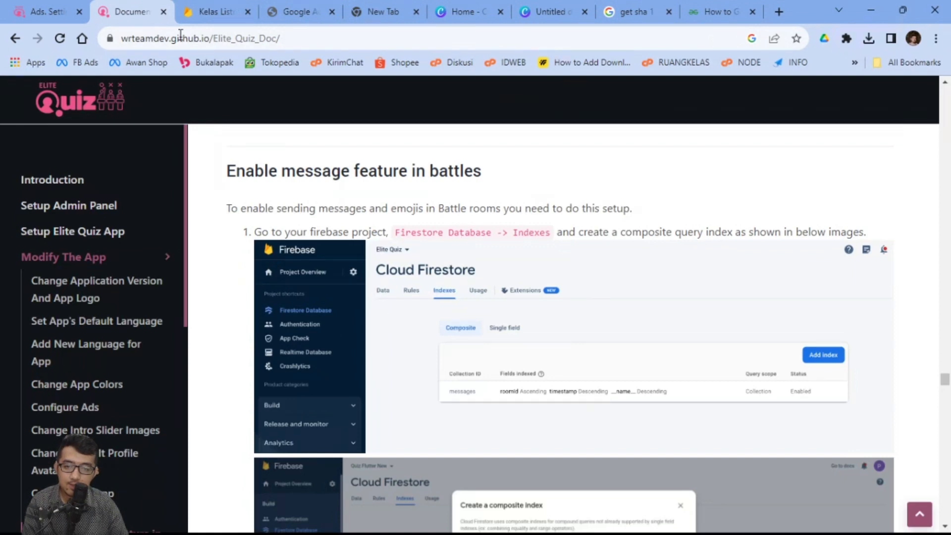
click(204, 12)
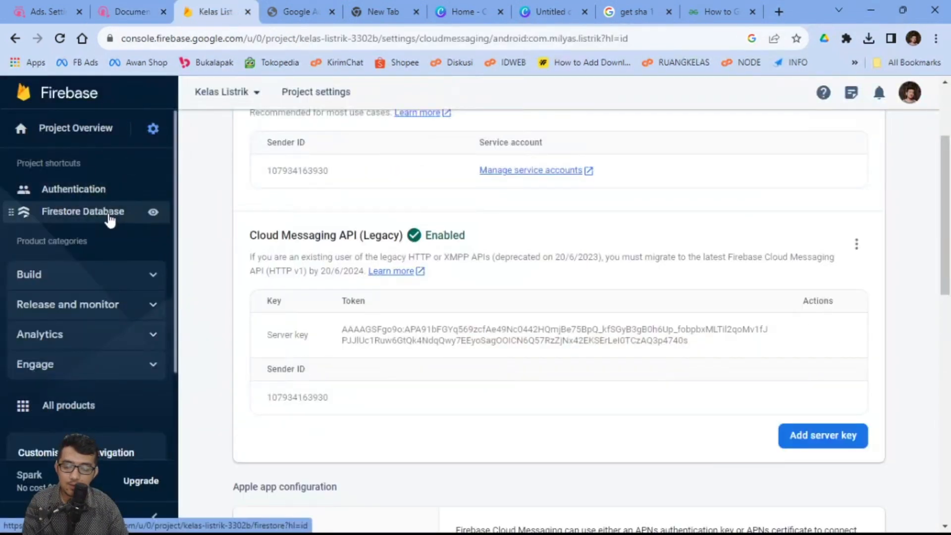
click(110, 219)
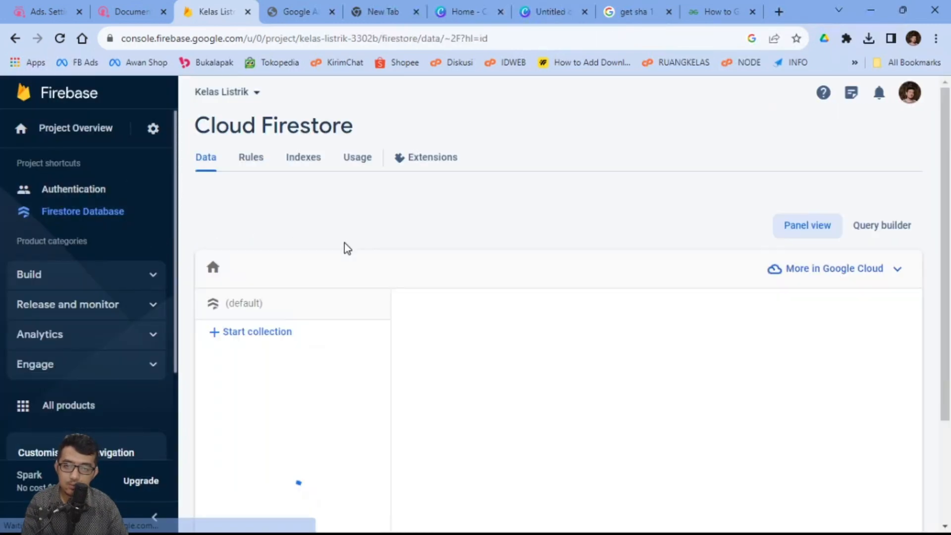
click(299, 166)
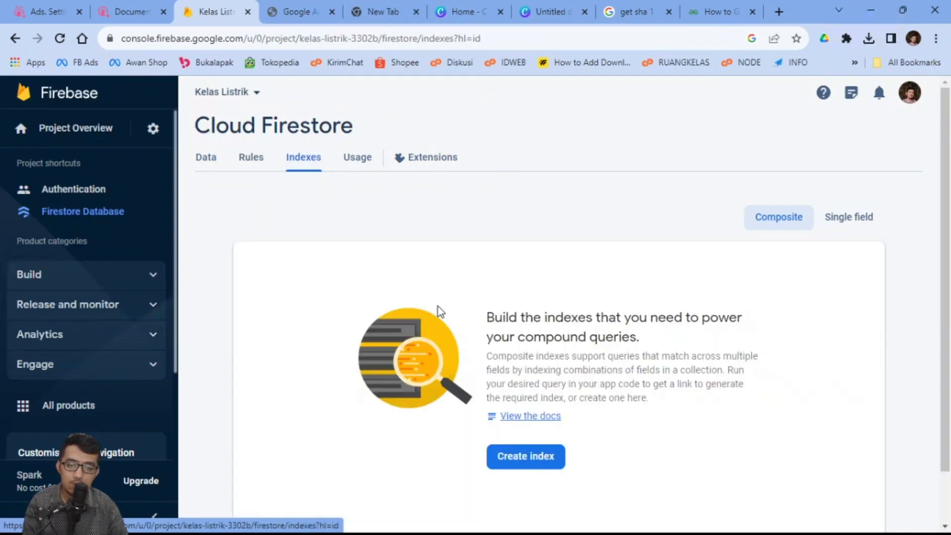
click(528, 459)
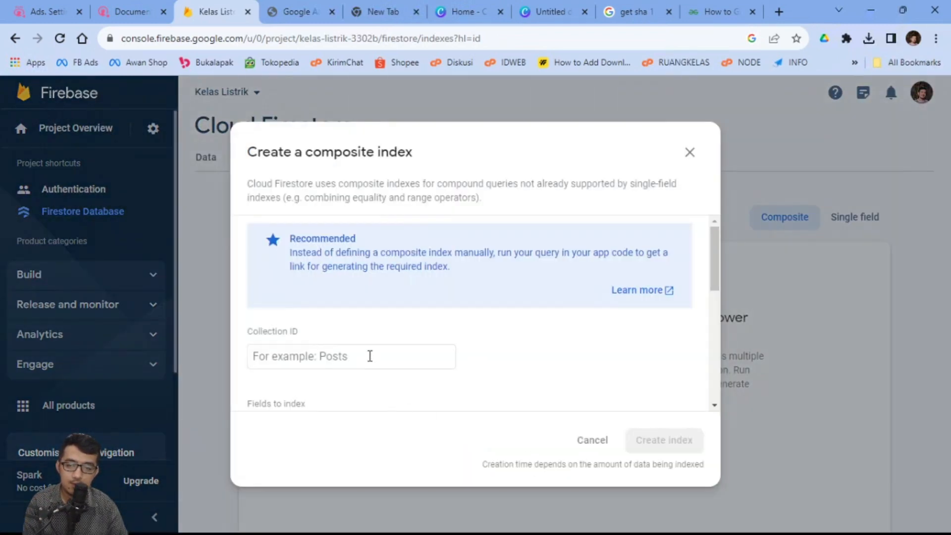
Step: Check the documentation's example index and set the composite index's collection ID to messages
click(112, 10)
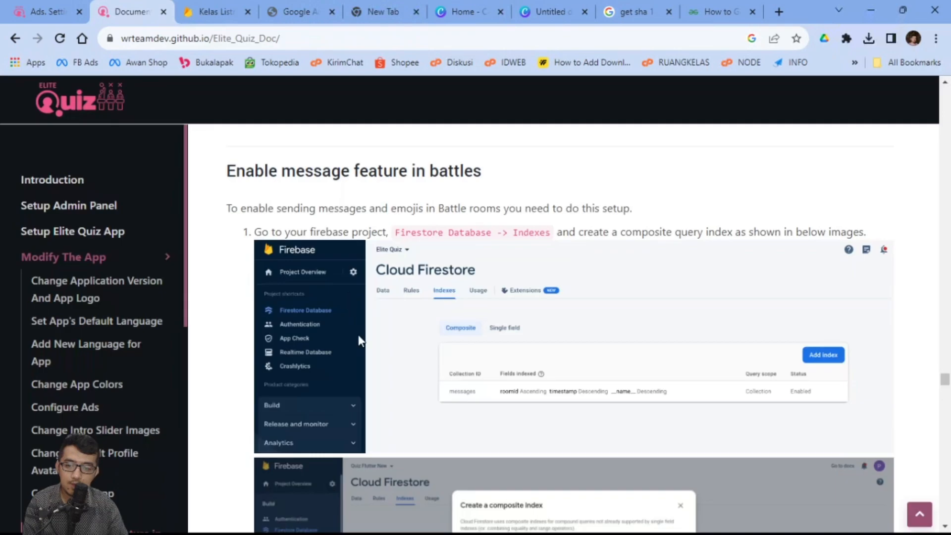
scroll(359, 340, down, 4)
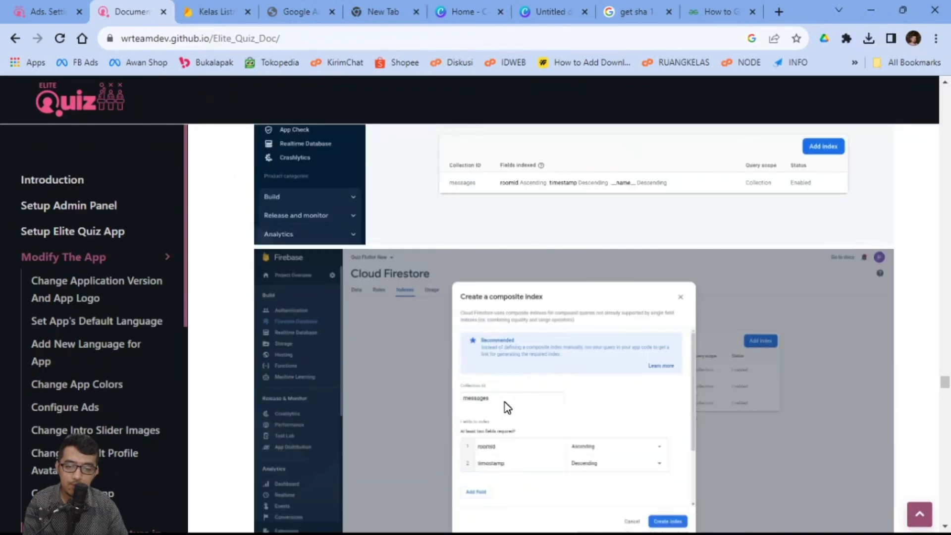
scroll(504, 402, up, 7)
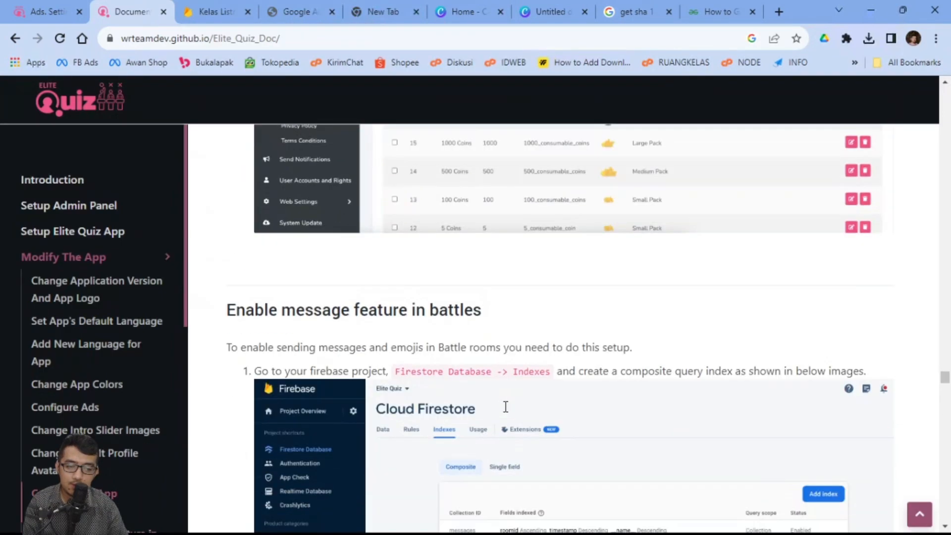
scroll(505, 411, down, 7)
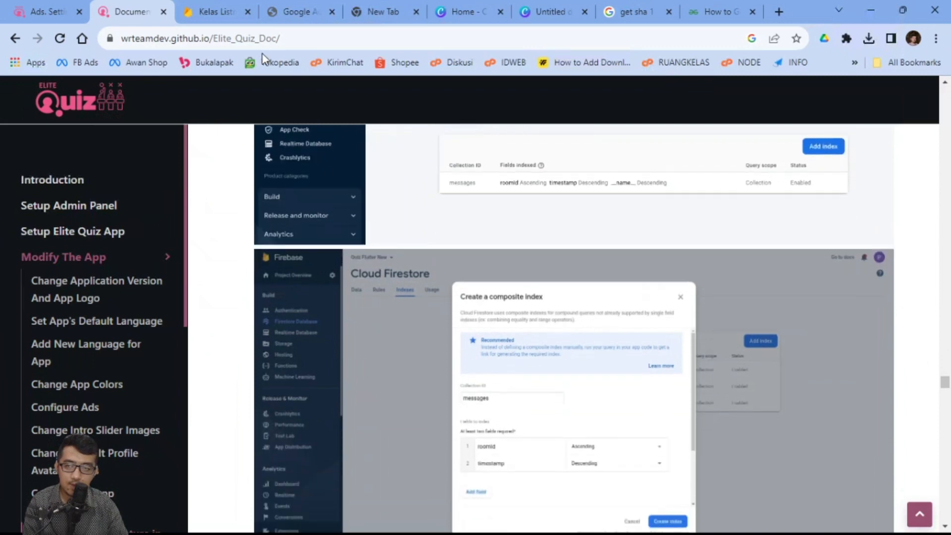
click(216, 11)
text(messa)
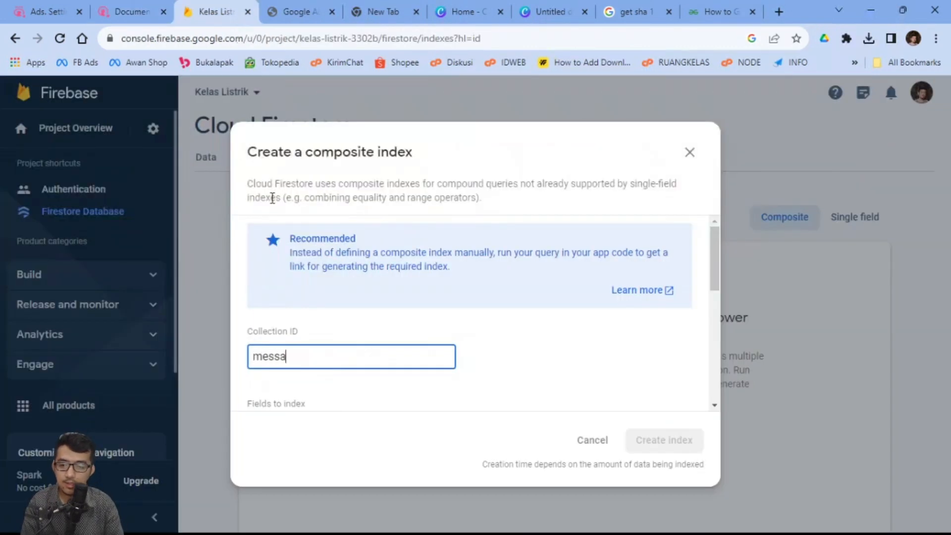
text(ges)
Step: Enter roomId, sorted Ascending, as the first field to index and timestamp as the second field path, following the documentation's example
scroll(446, 325, down, 4)
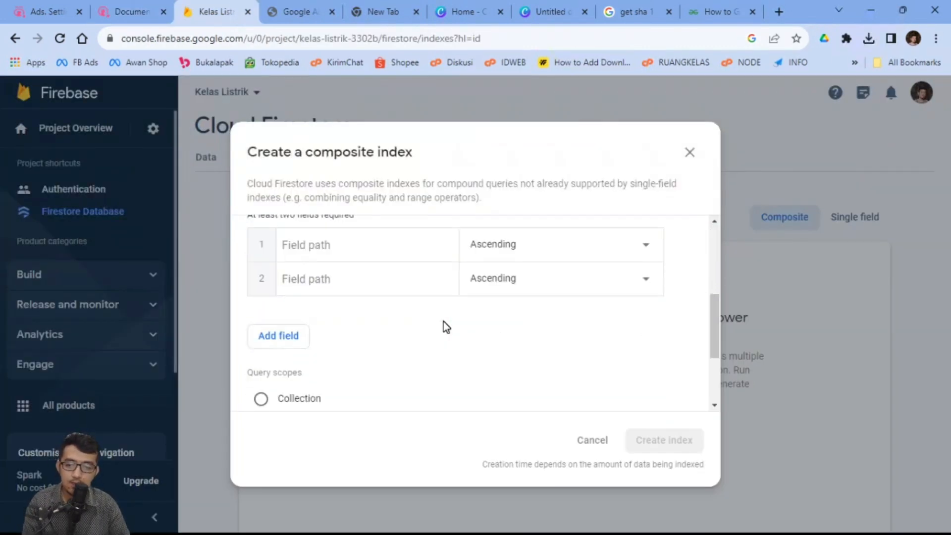
scroll(441, 324, up, 1)
click(401, 319)
click(107, 7)
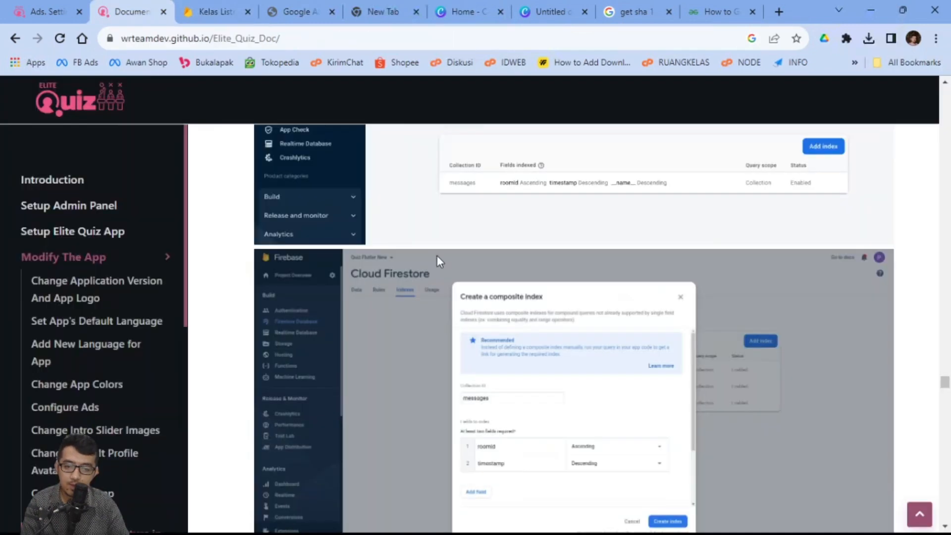
click(224, 6)
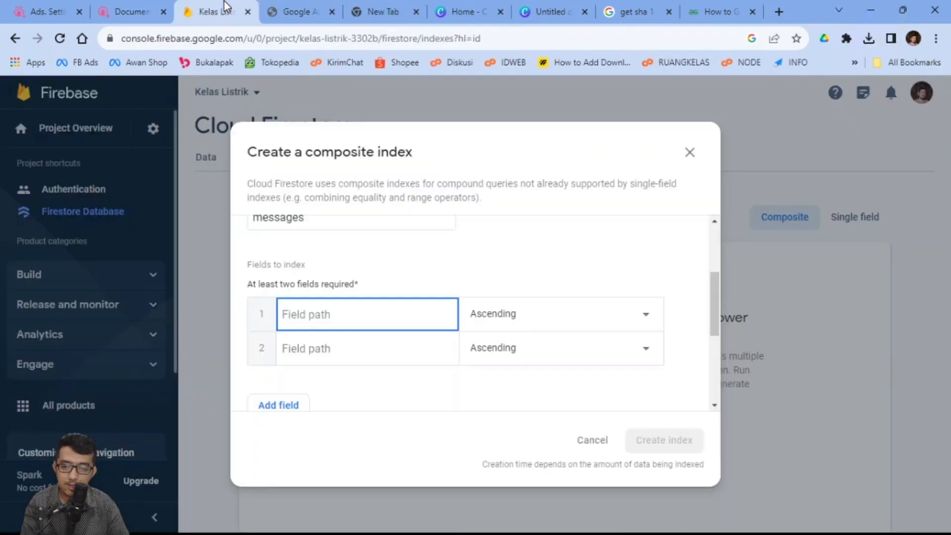
text(roomId)
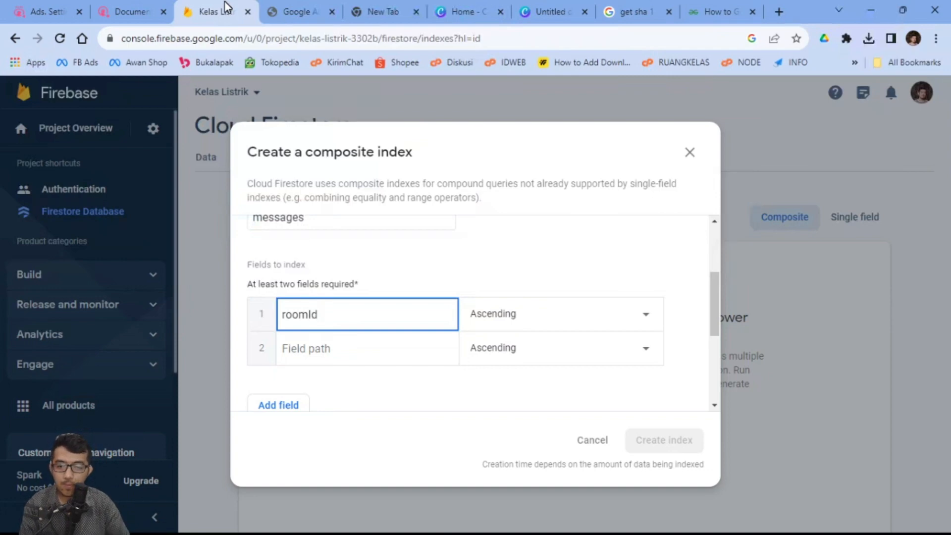
click(125, 6)
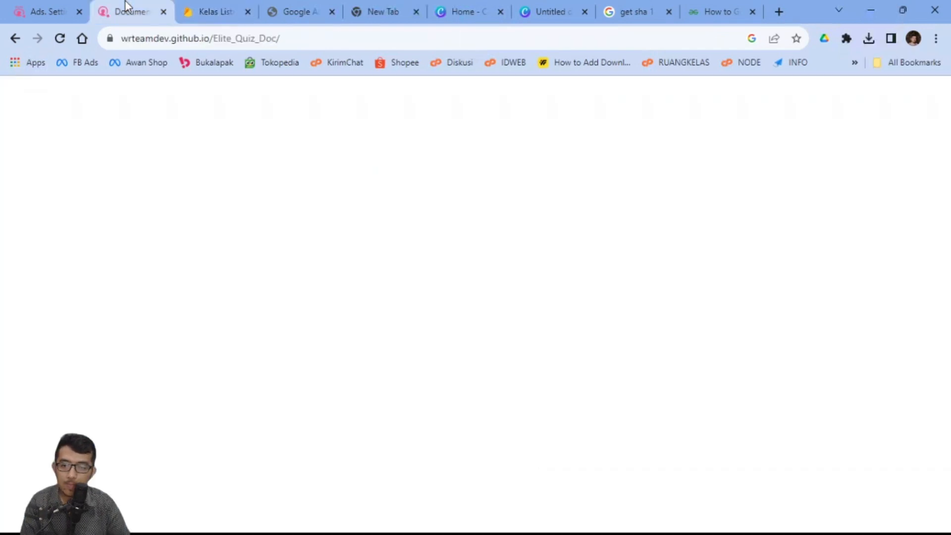
click(225, 11)
text(Idt)
key(BackSpace)
key(Tab)
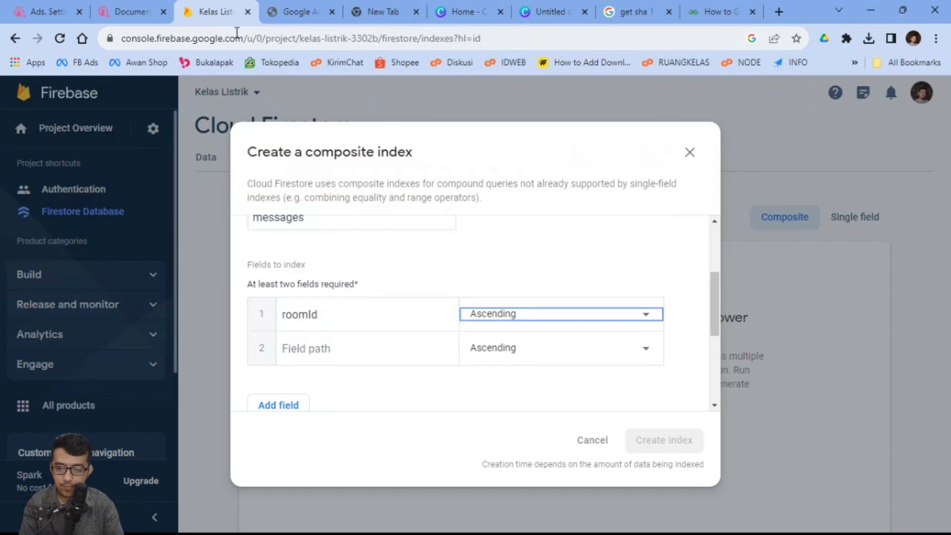
key(Tab)
text(t)
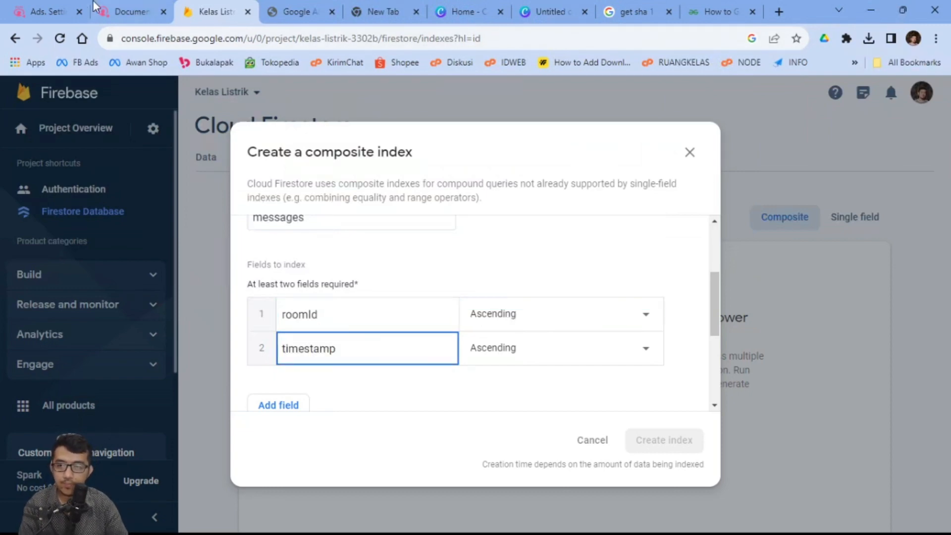
Step: Check the documentation's example index and set the timestamp field's order to Descending
click(135, 9)
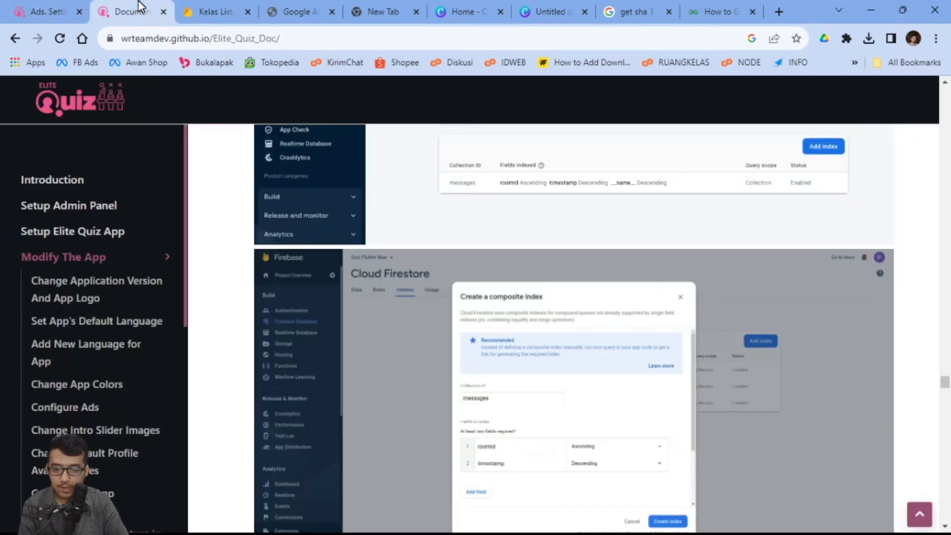
click(246, 3)
click(547, 349)
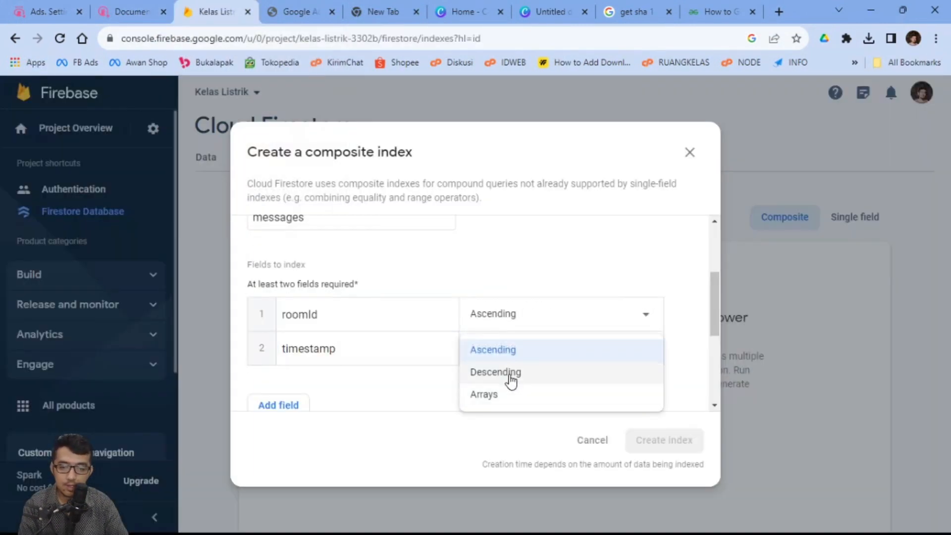
click(509, 377)
Step: Choose Collection as the query scope, compare it with the documentation's example, and create the composite index
scroll(431, 387, down, 4)
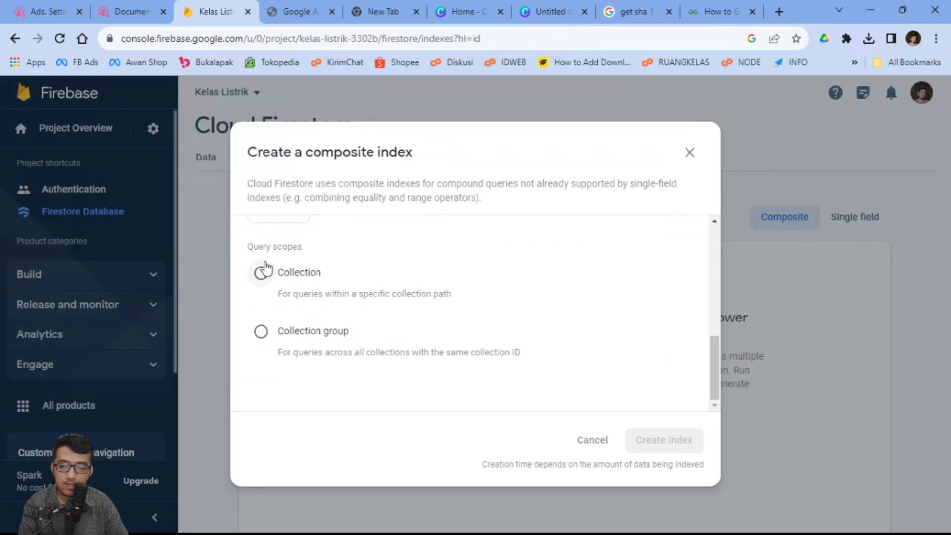
click(261, 273)
click(133, 11)
scroll(456, 403, down, 12)
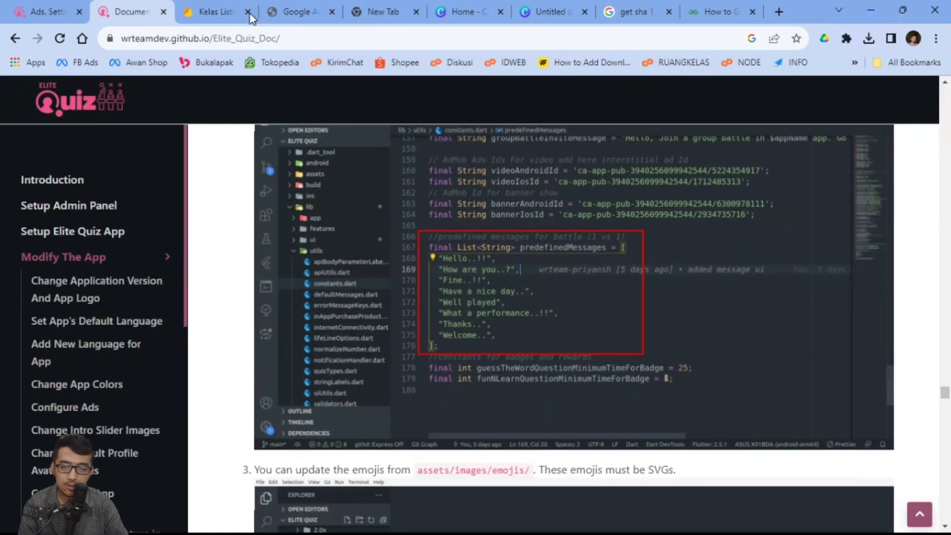
click(250, 17)
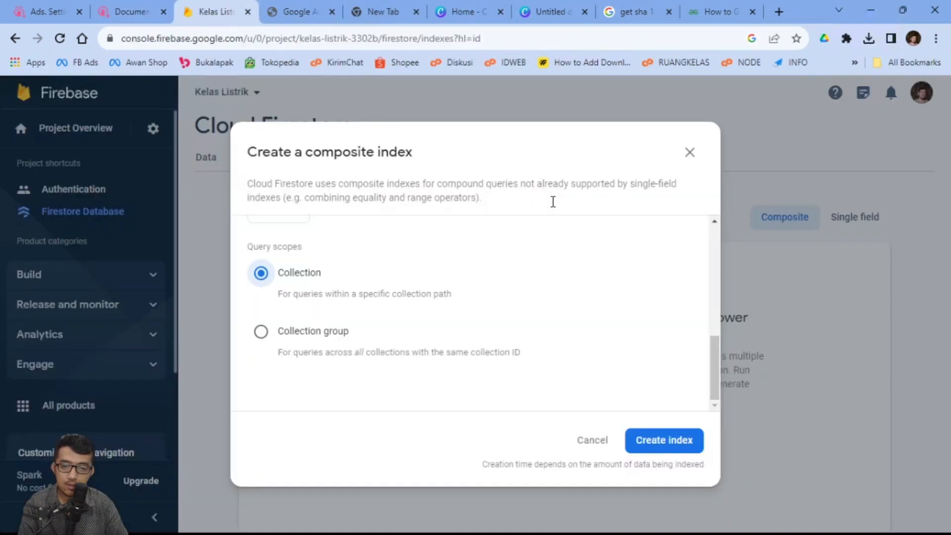
click(649, 439)
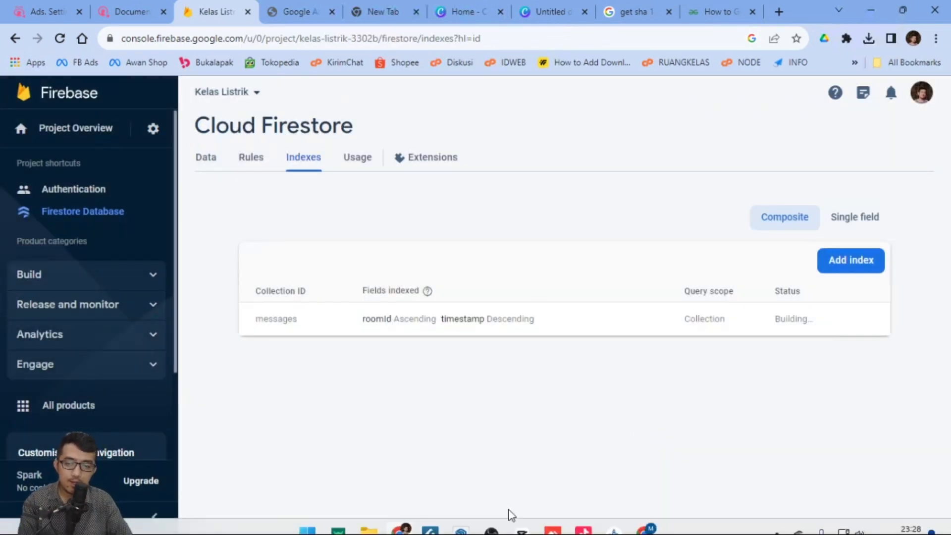
Step: Switch to Android Studio, collapse the lib folder and expand the project's android/app folder
click(611, 517)
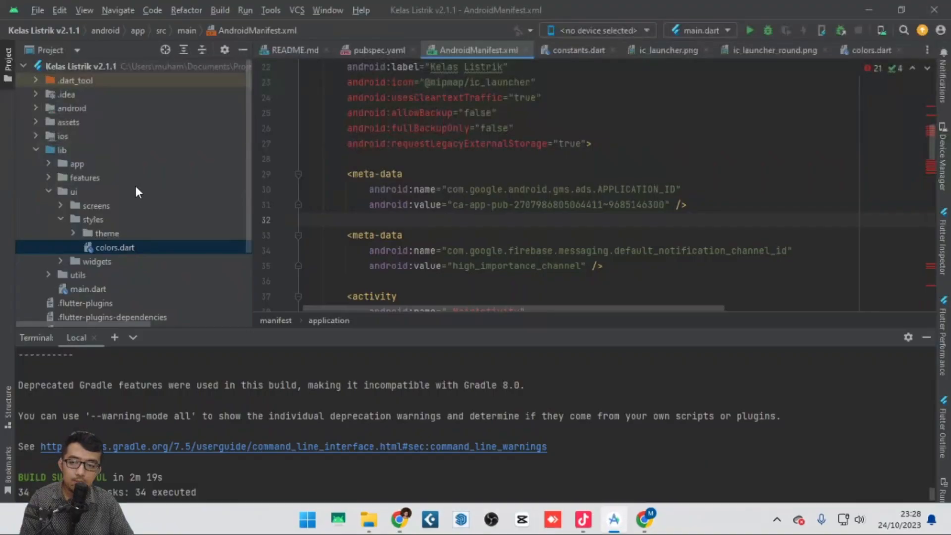
click(40, 147)
click(39, 149)
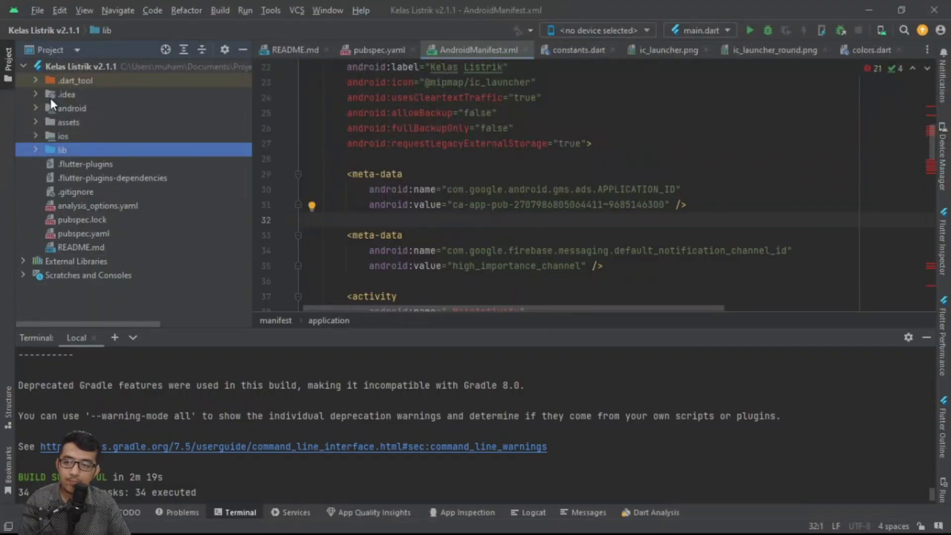
click(36, 108)
click(48, 136)
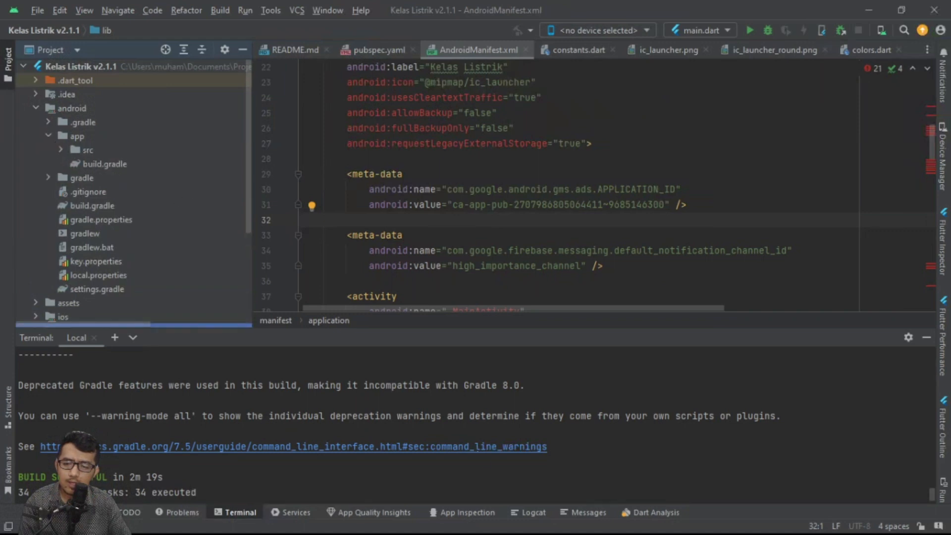
Step: Locate the downloaded google-services (10).json in the Downloads folder and select it
click(369, 520)
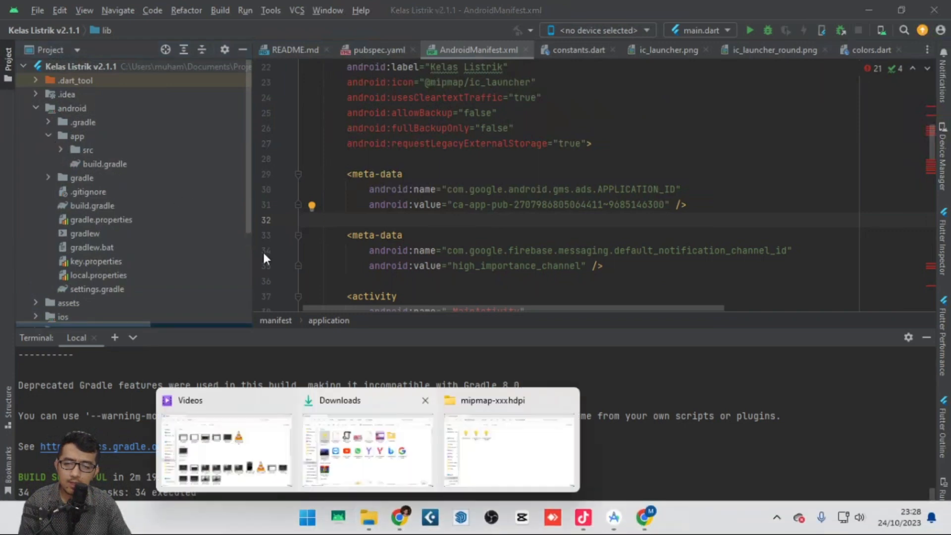
click(367, 441)
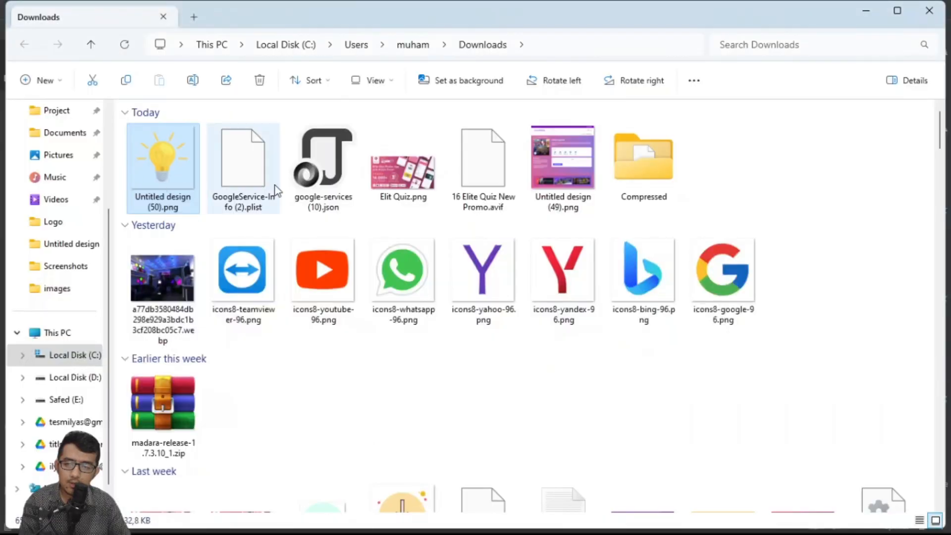
click(328, 163)
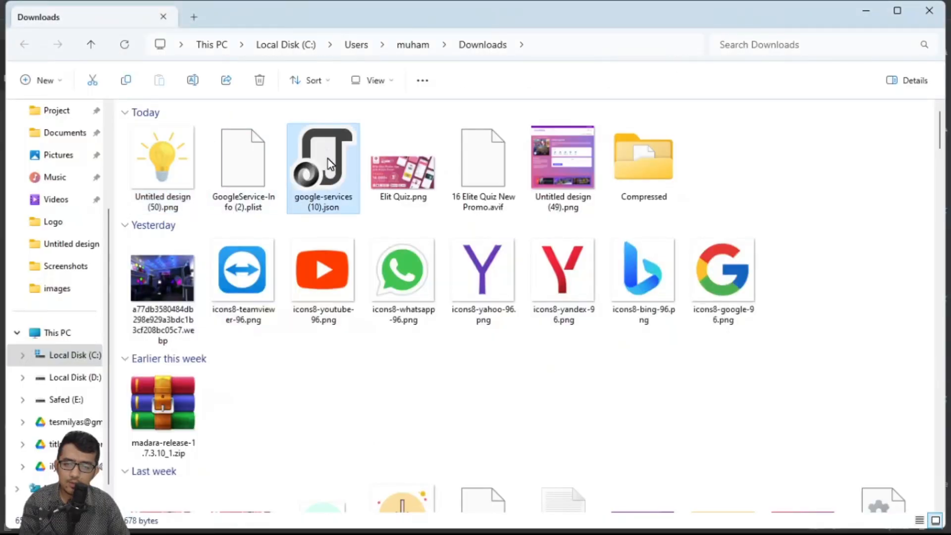
key(alt+Tab)
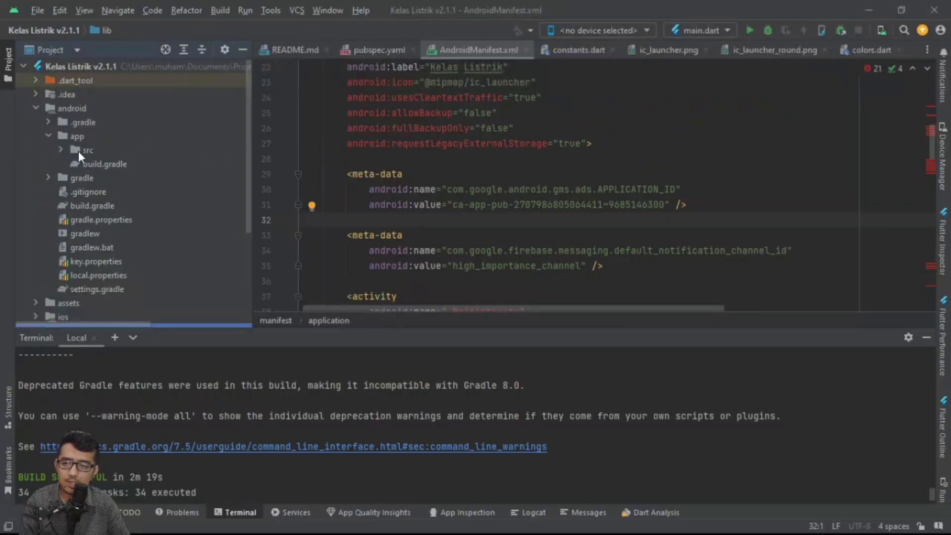
Step: Open the project's android/app folder in File Explorer
click(62, 152)
click(64, 151)
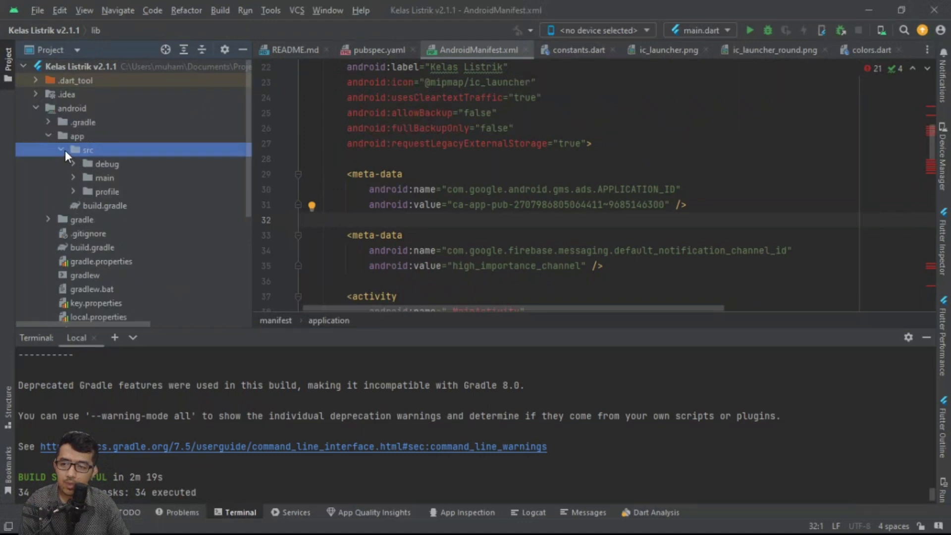
click(60, 148)
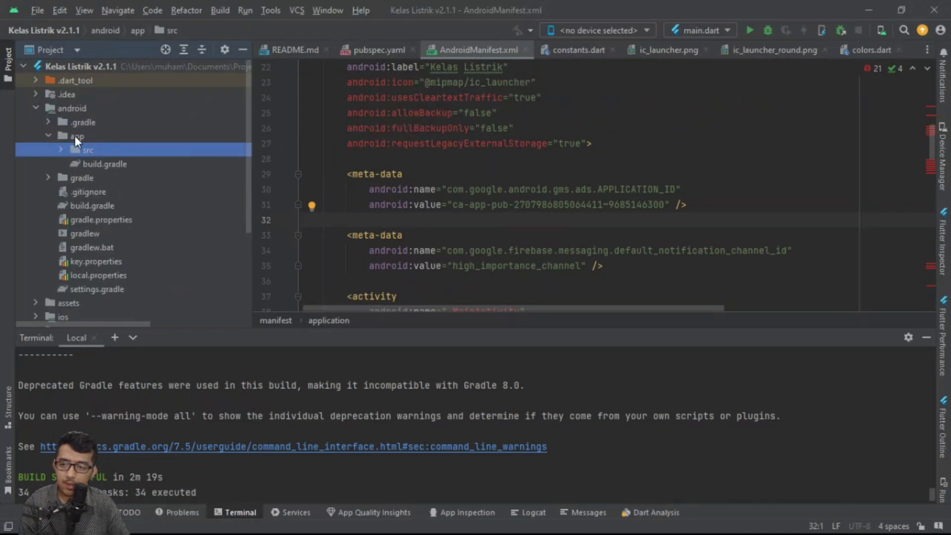
right_click(75, 136)
mouse_move(251, 384)
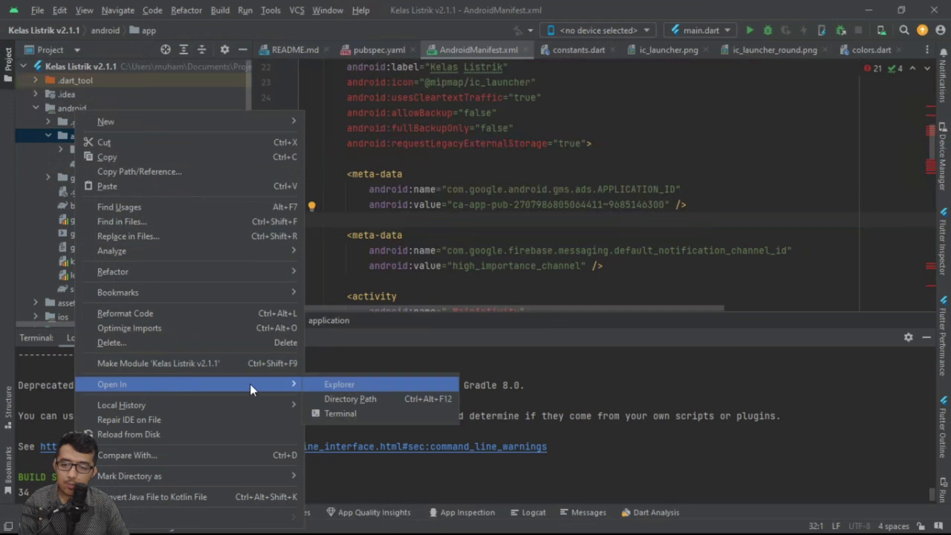
click(352, 384)
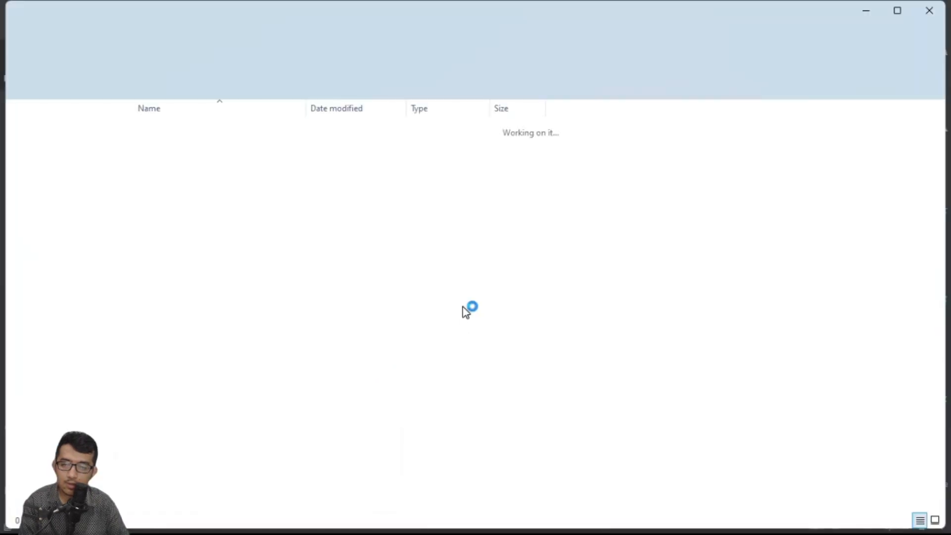
double_click(183, 157)
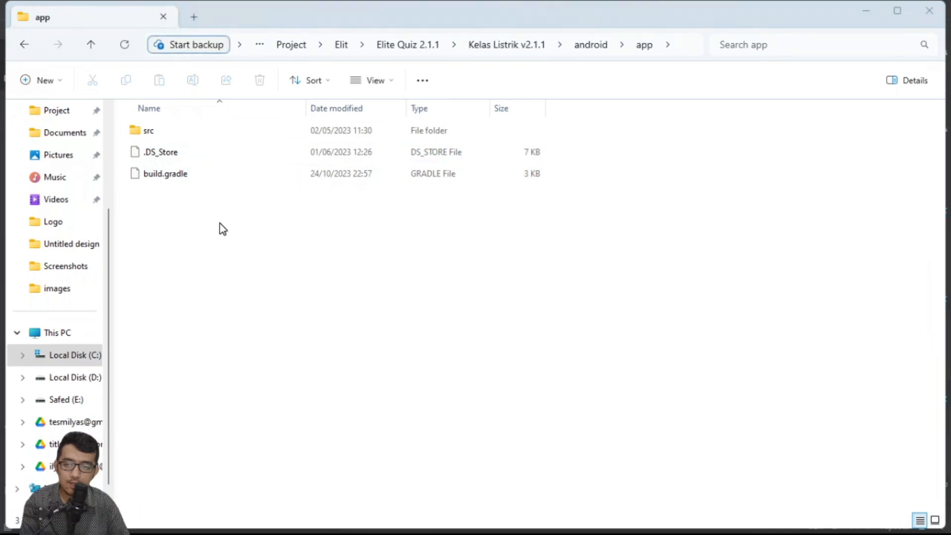
Step: Copy google-services (10).json from Downloads into the project's android/app folder
key(alt+Tab)
key(alt+Tab)
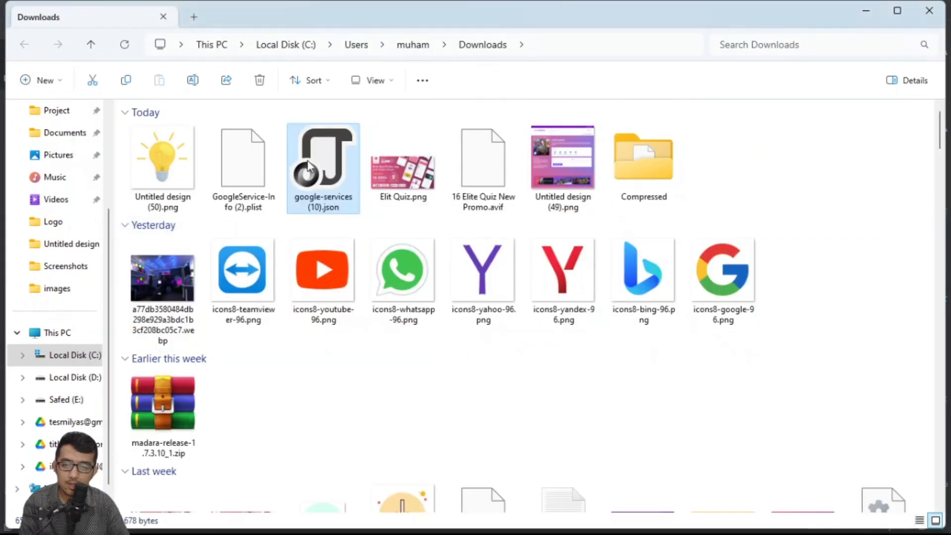
key(alt+Tab)
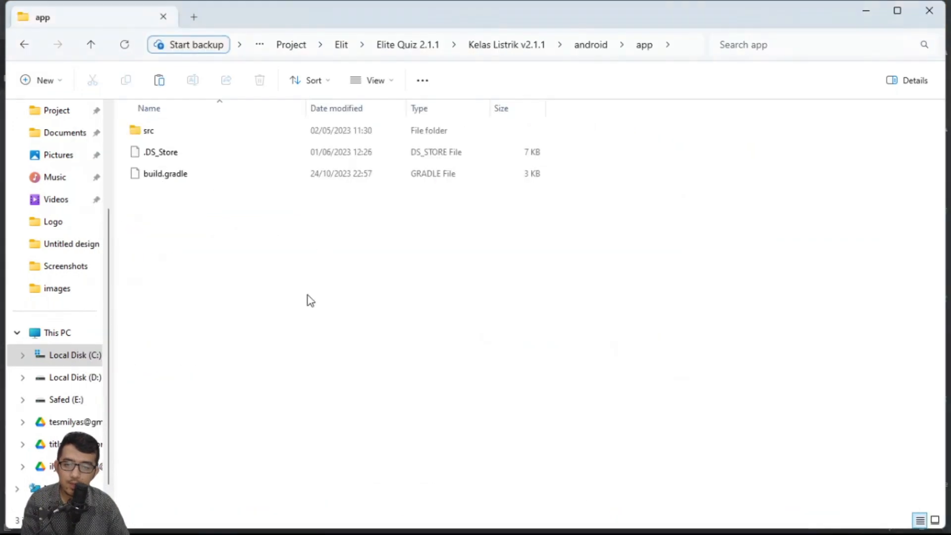
key(ctrl+v)
Step: Rename the pasted configuration file in android/app as google-services.json
click(216, 197)
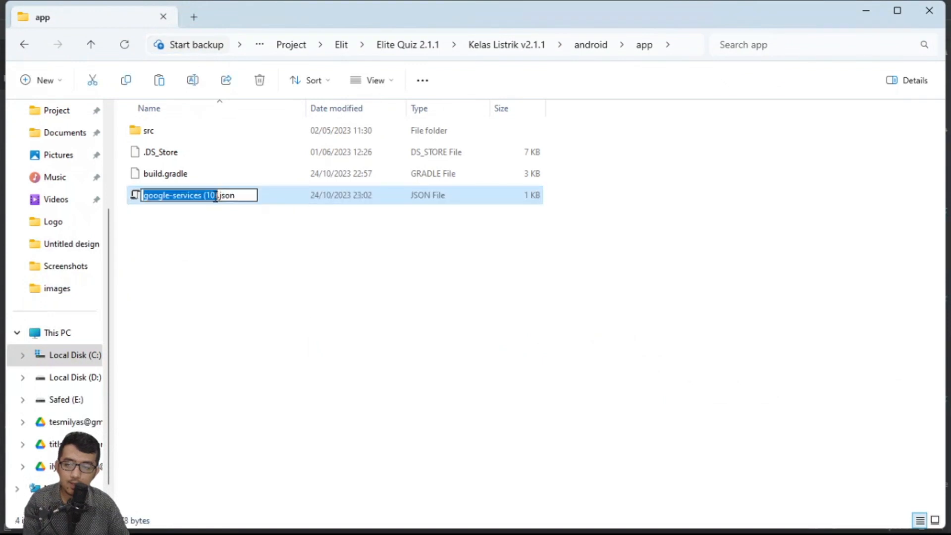
click(220, 195)
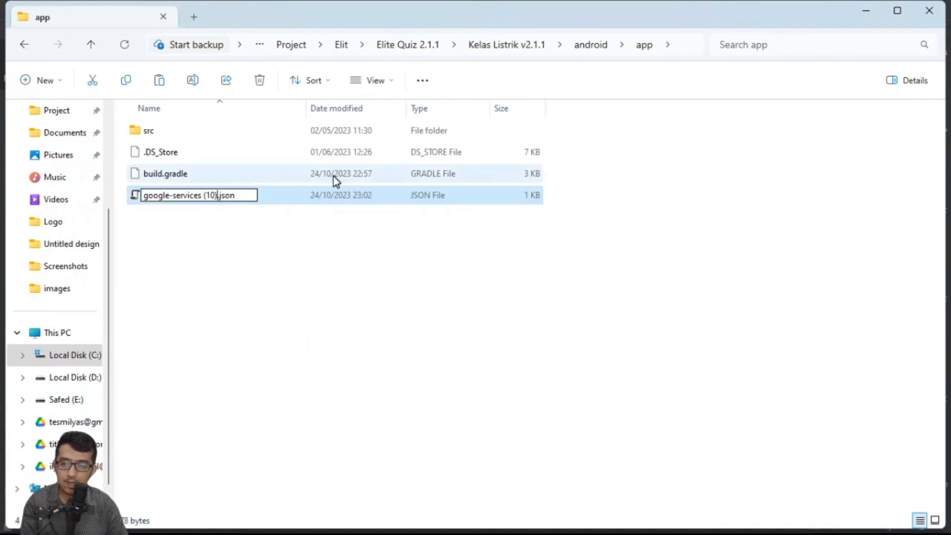
key(BackSpace)
key(BackSpace)
key(BackSpace)
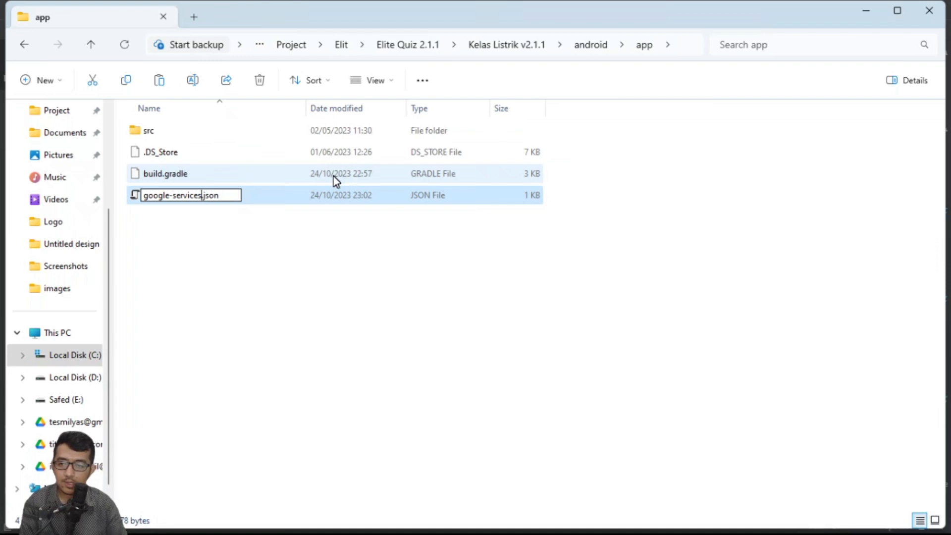
click(349, 253)
Step: Open google-services.json in Android Studio and check the Android client's package name
key(alt+Tab)
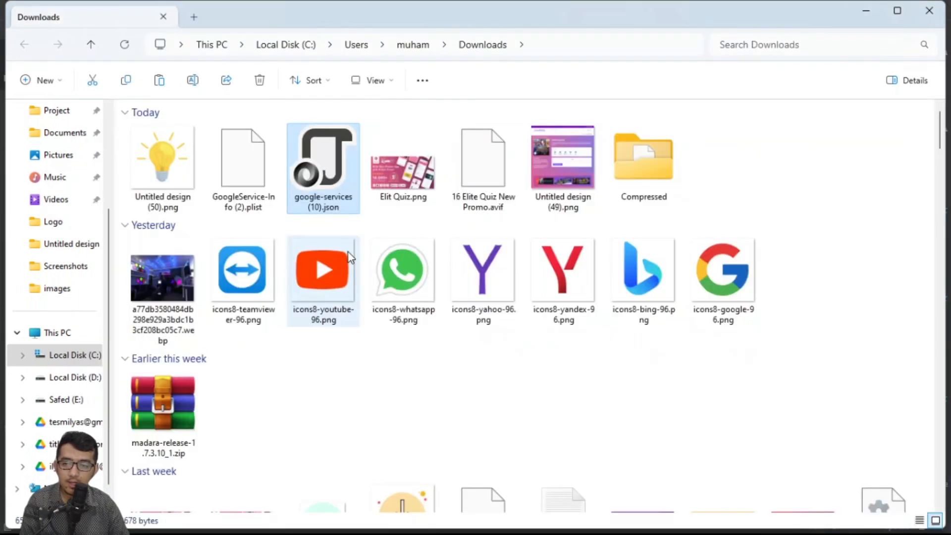
key(alt+Tab)
key(Tab)
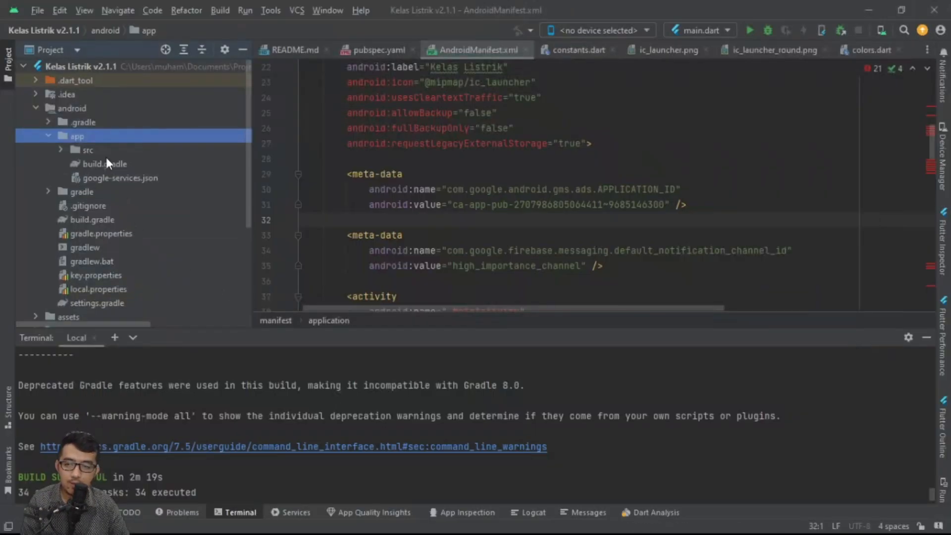
double_click(109, 177)
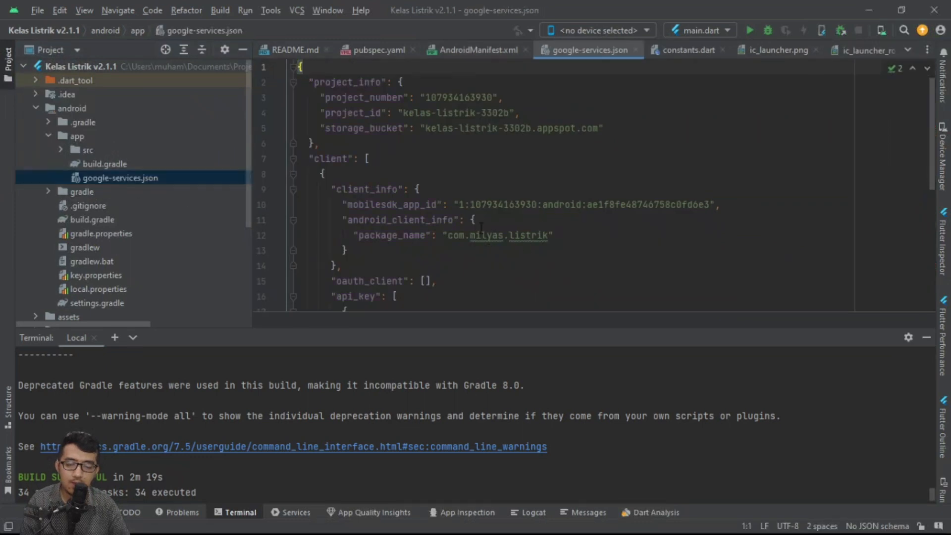
drag(448, 235, 549, 234)
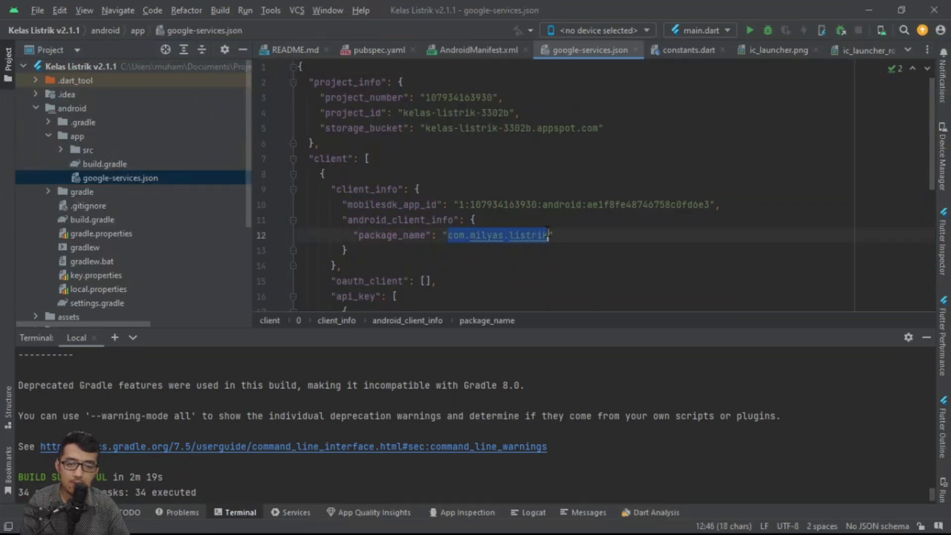
scroll(217, 236, down, 2)
scroll(217, 236, down, 2)
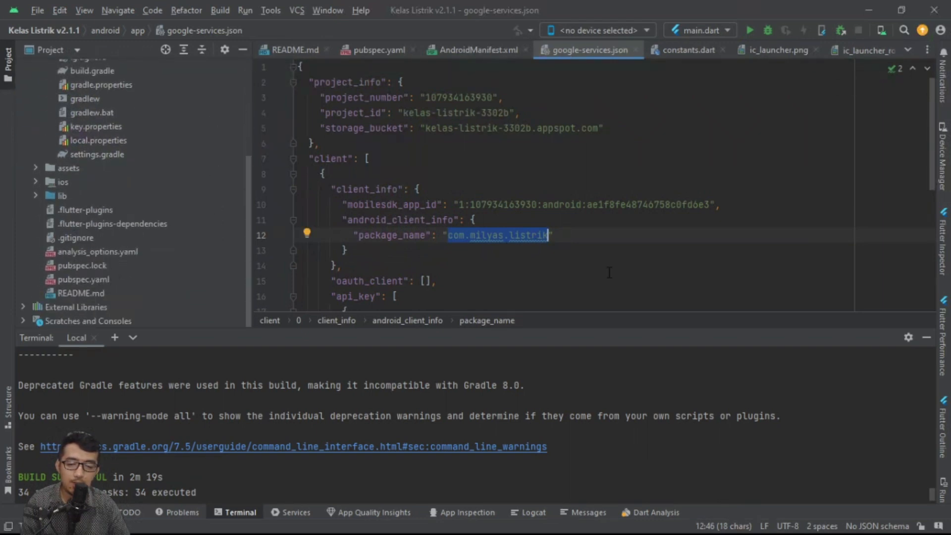
click(557, 204)
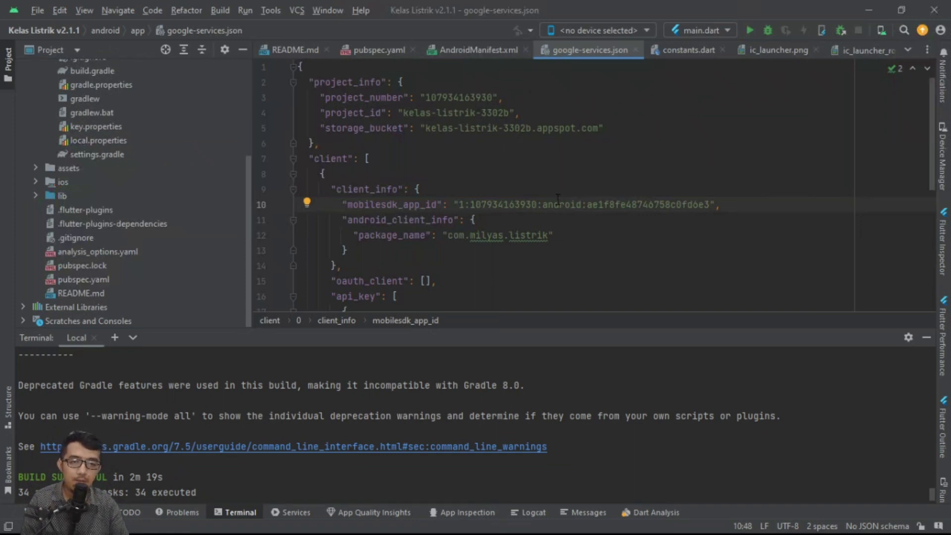
Step: Check which target devices are available for running the app
click(578, 31)
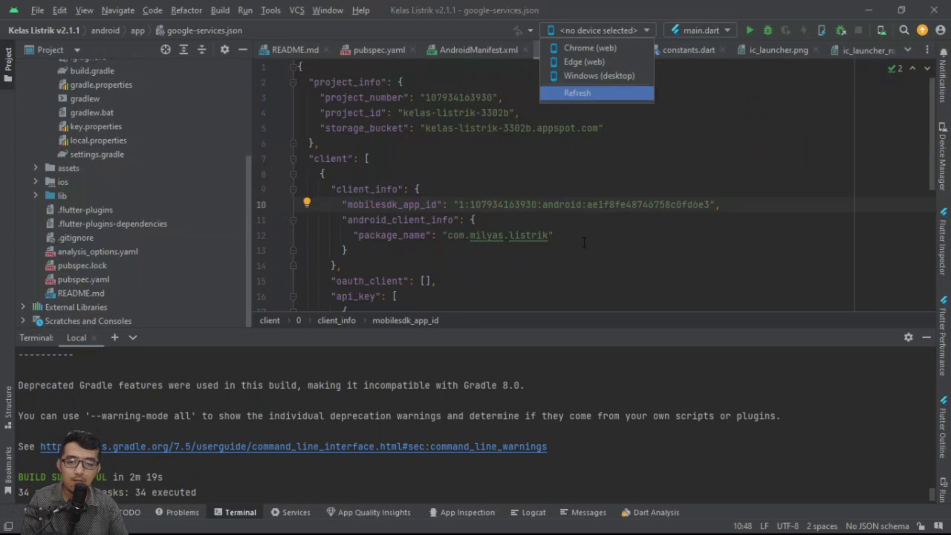
scroll(586, 267, down, 3)
scroll(586, 270, up, 3)
click(546, 147)
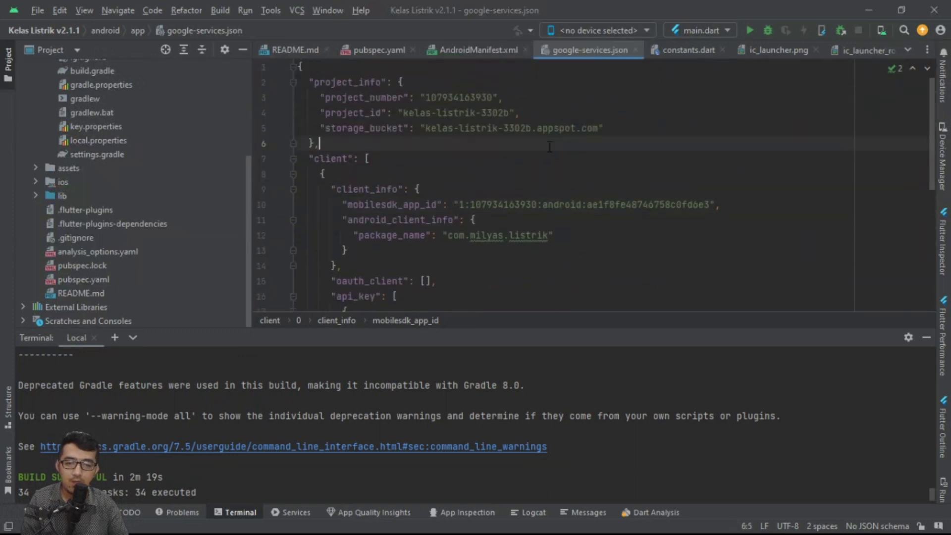
Step: Save all project files and bring up the mirrored screen of the RMX1821 phone
click(37, 9)
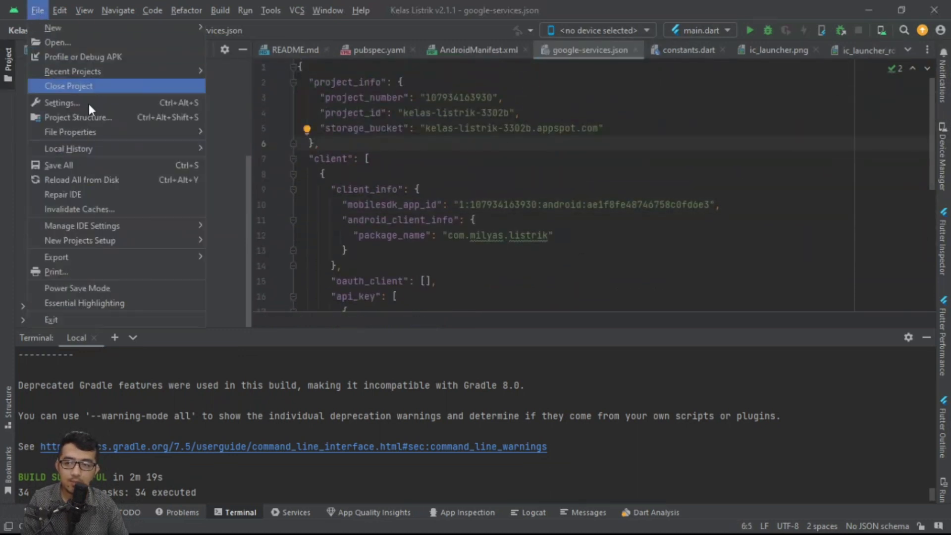
click(89, 166)
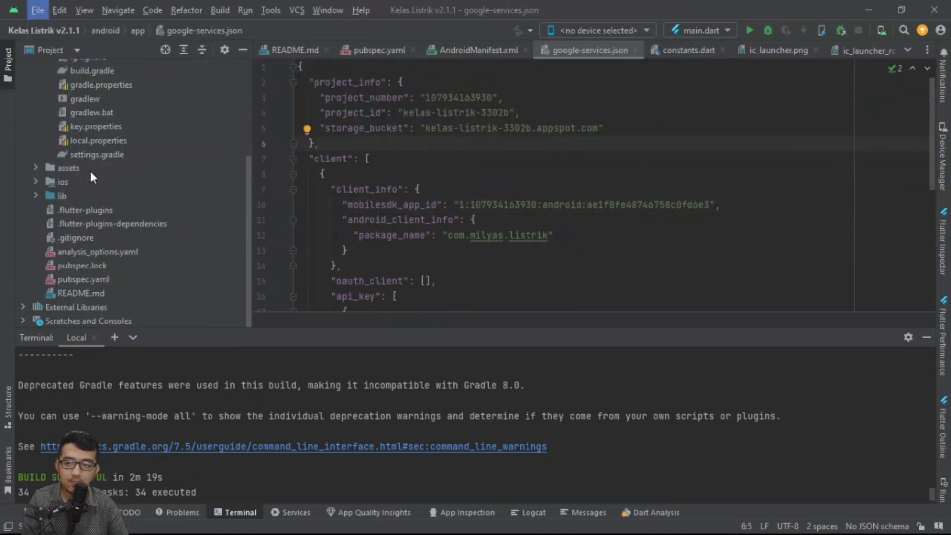
click(508, 195)
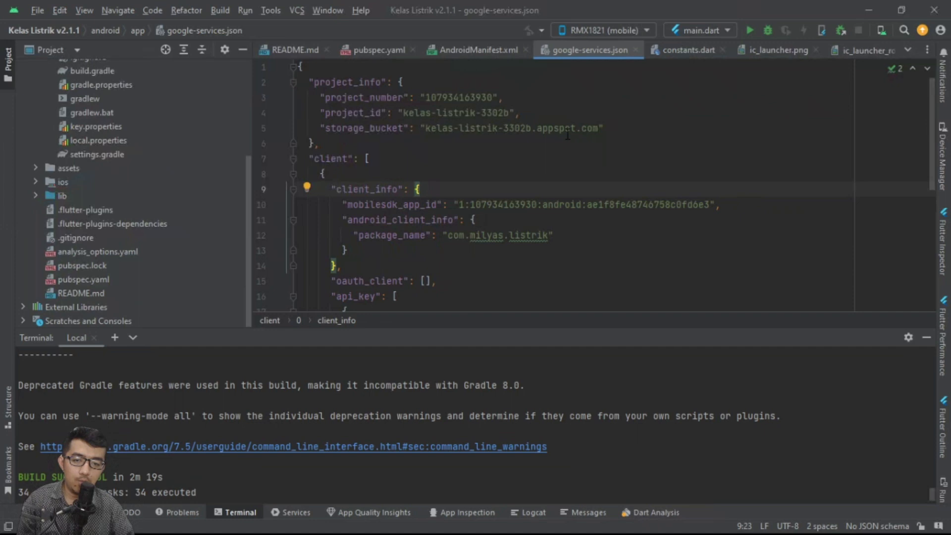
key(alt+Tab)
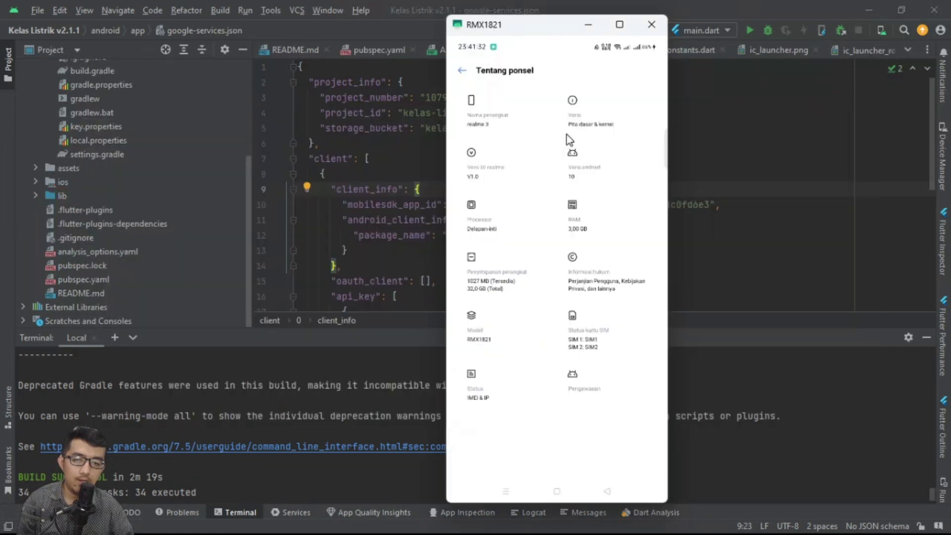
Step: Activate developer mode on the phone through Nomor kompilasi in the Versi details of Tentang ponsel, and return to the main settings
click(462, 72)
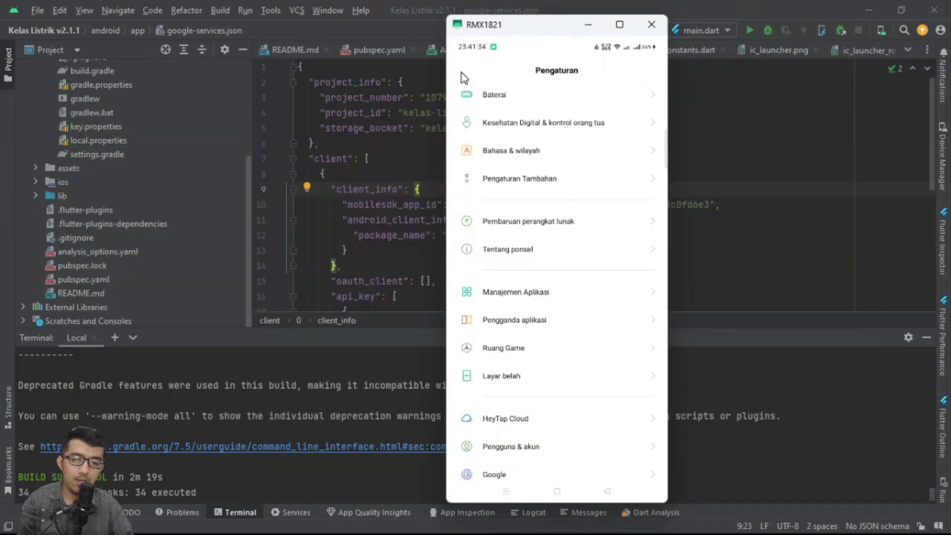
drag(501, 30, 684, 37)
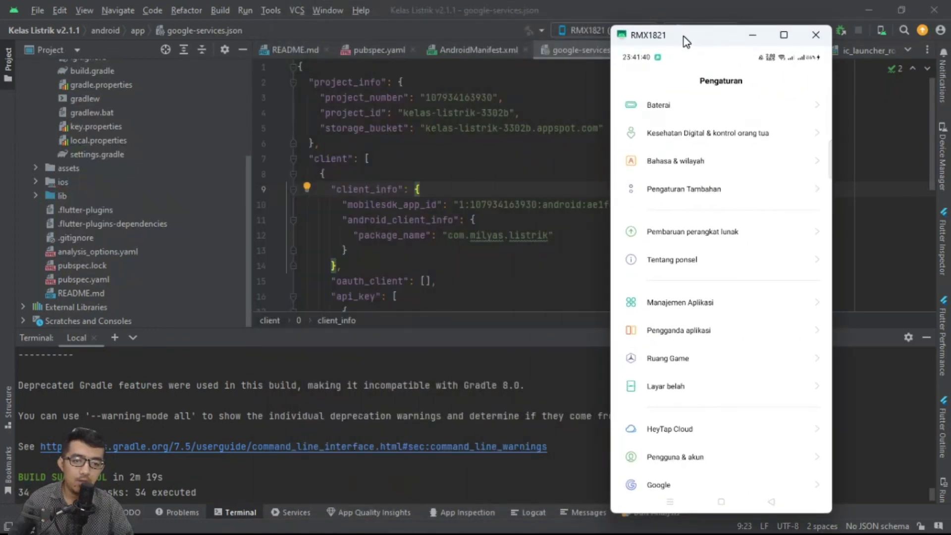
click(702, 255)
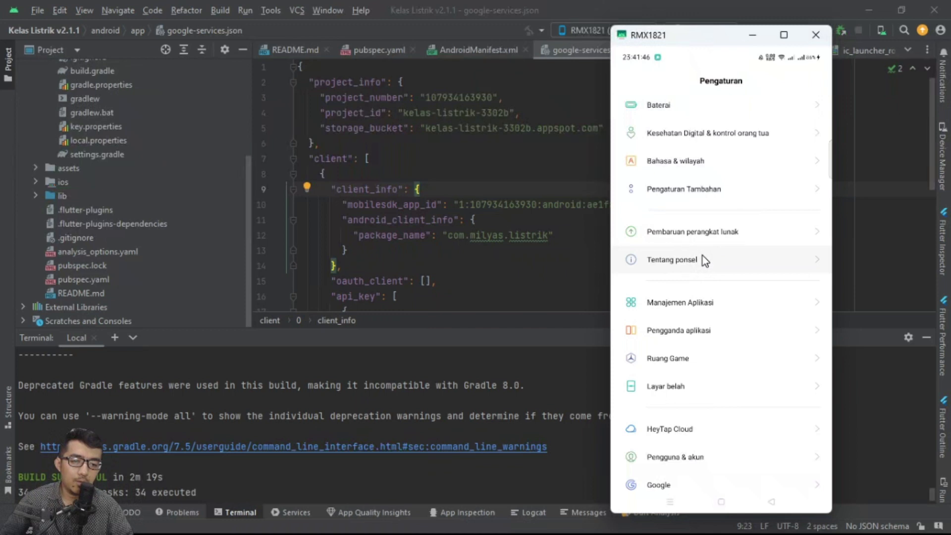
click(762, 118)
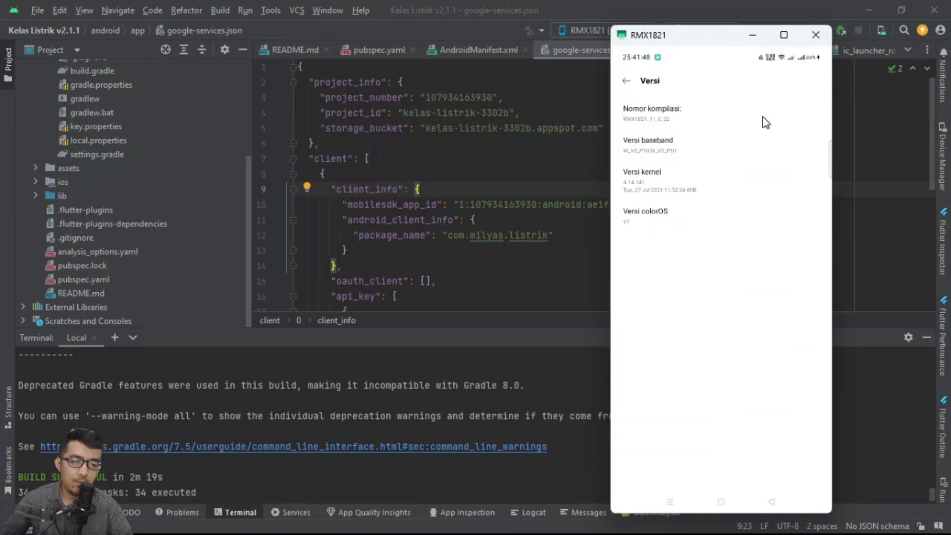
click(721, 116)
click(720, 117)
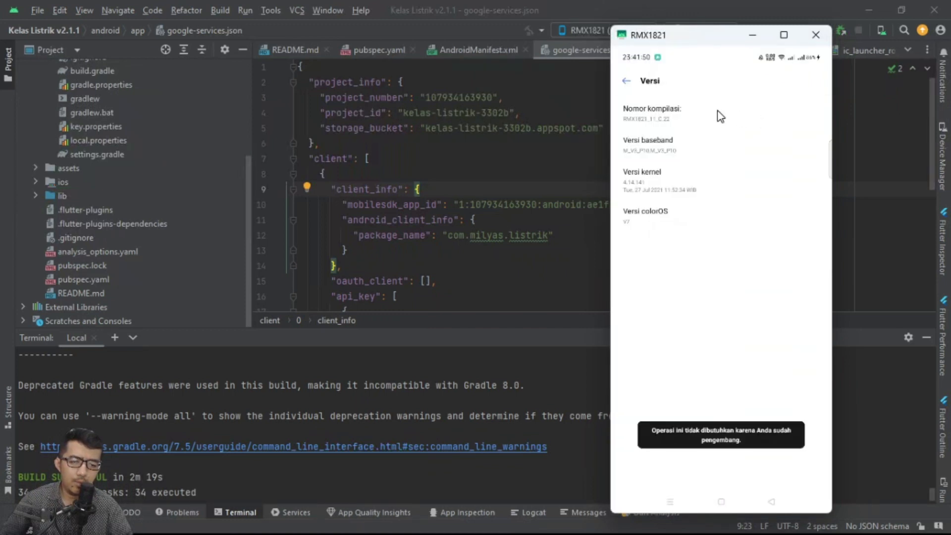
click(721, 116)
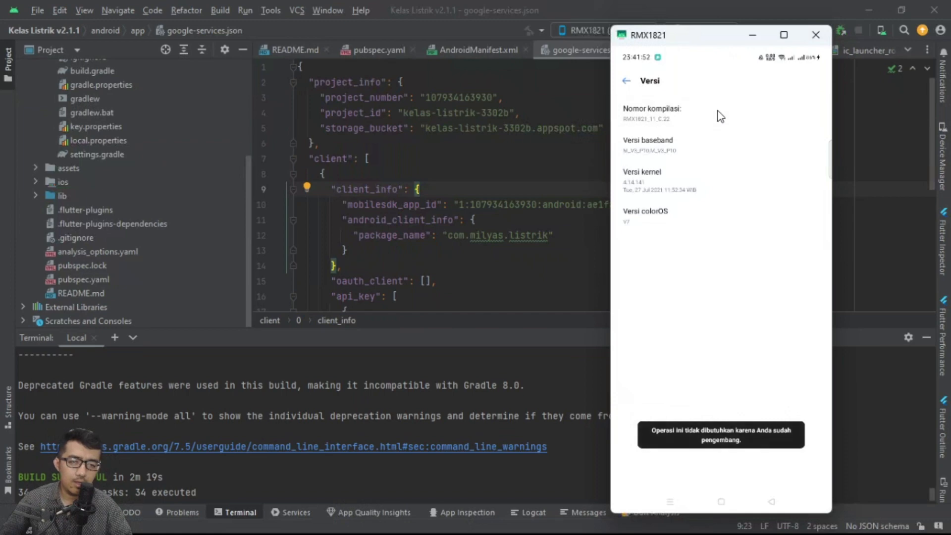
click(625, 82)
click(625, 82)
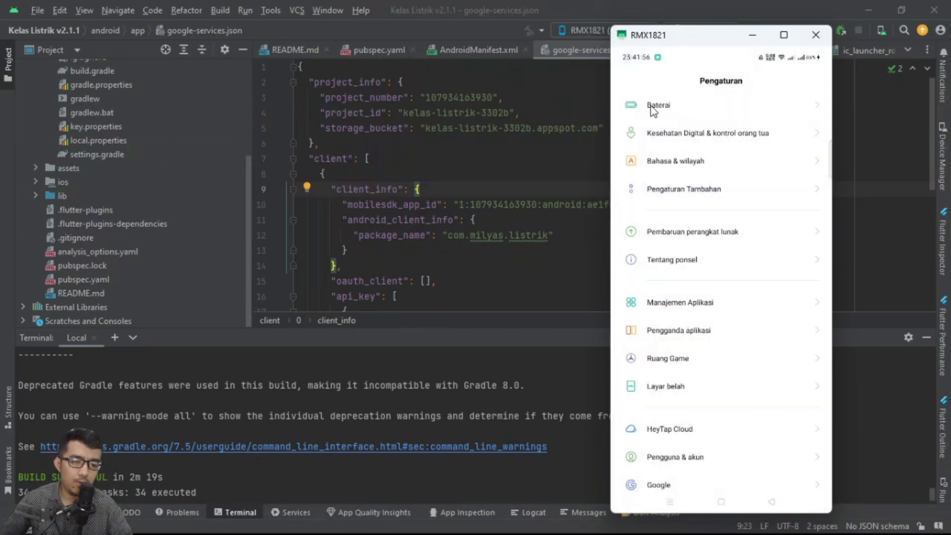
Step: Open Opsi developer under the phone's Pengaturan Tambahan and check the Debugging USB setting
click(700, 191)
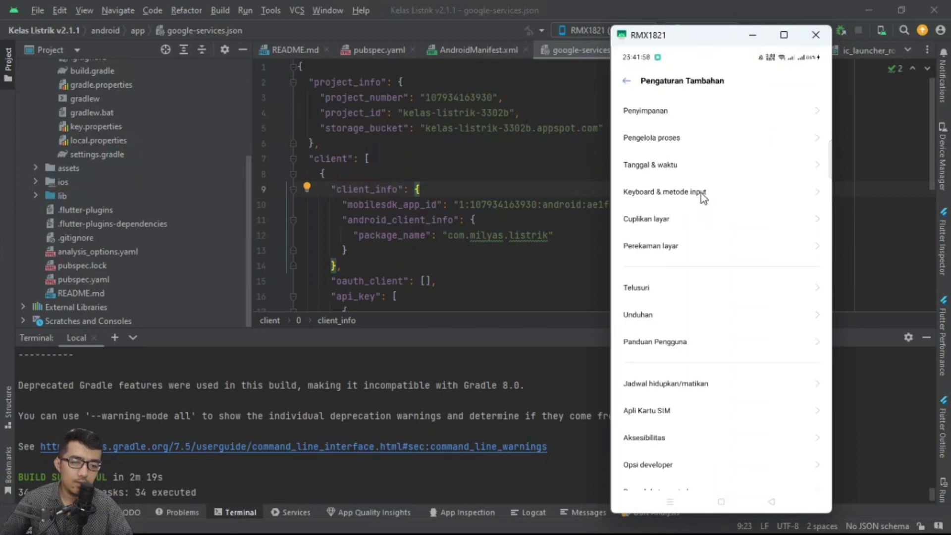
drag(696, 361, 680, 275)
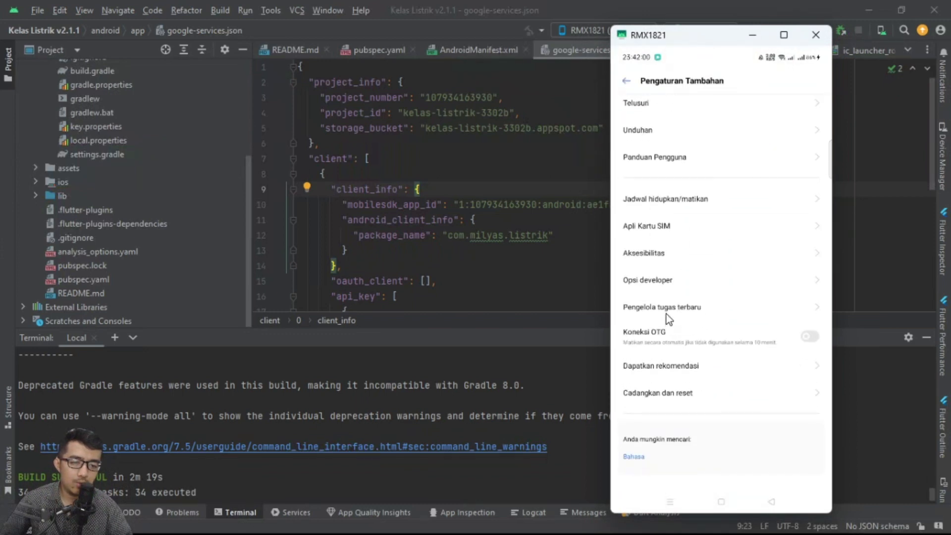
click(656, 281)
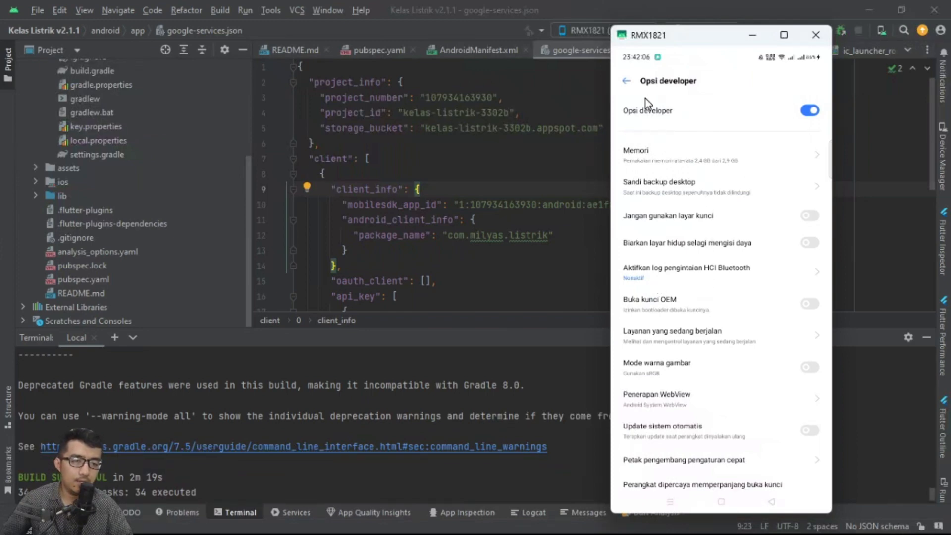
drag(709, 401, 712, 268)
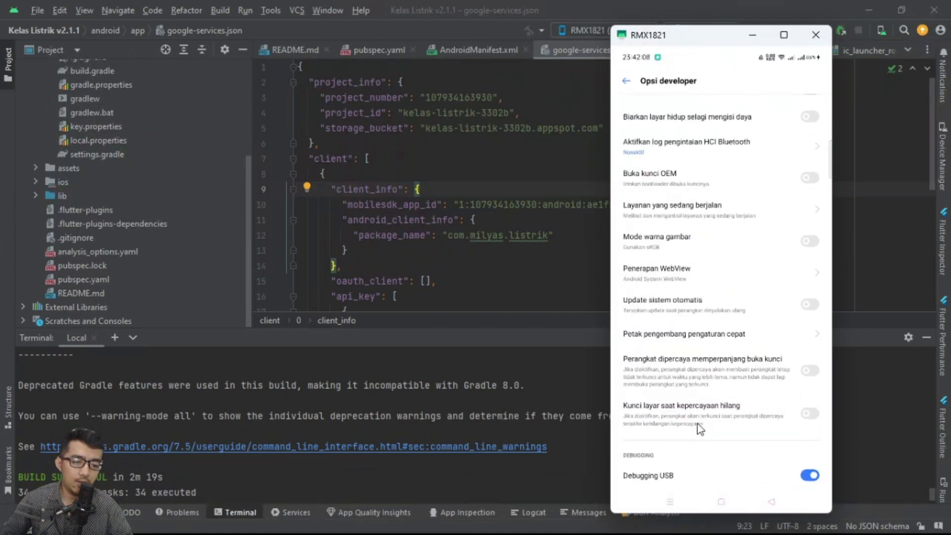
drag(698, 424, 705, 206)
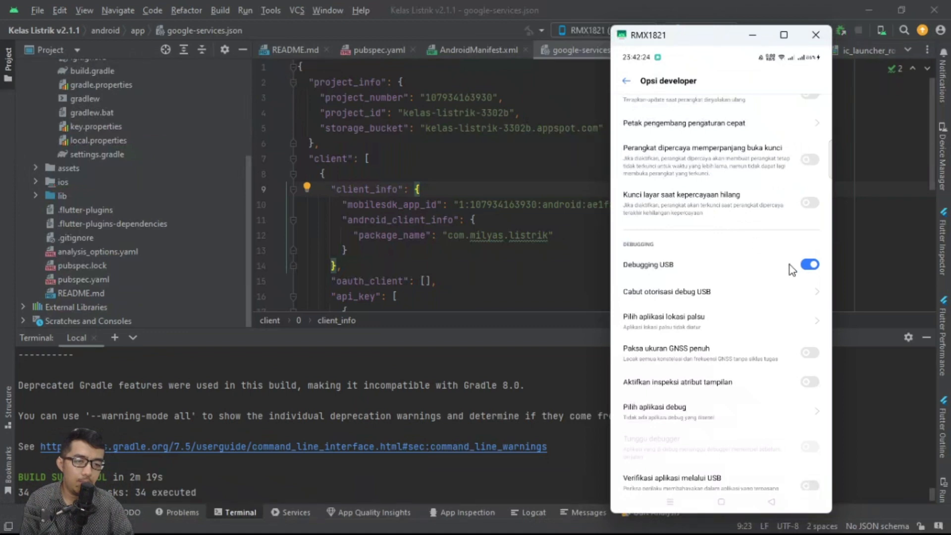
Step: Choose RMX1821 (mobile) as the target device, run main.dart, and place the mirrored phone window beside the code
drag(691, 38, 288, 35)
click(547, 128)
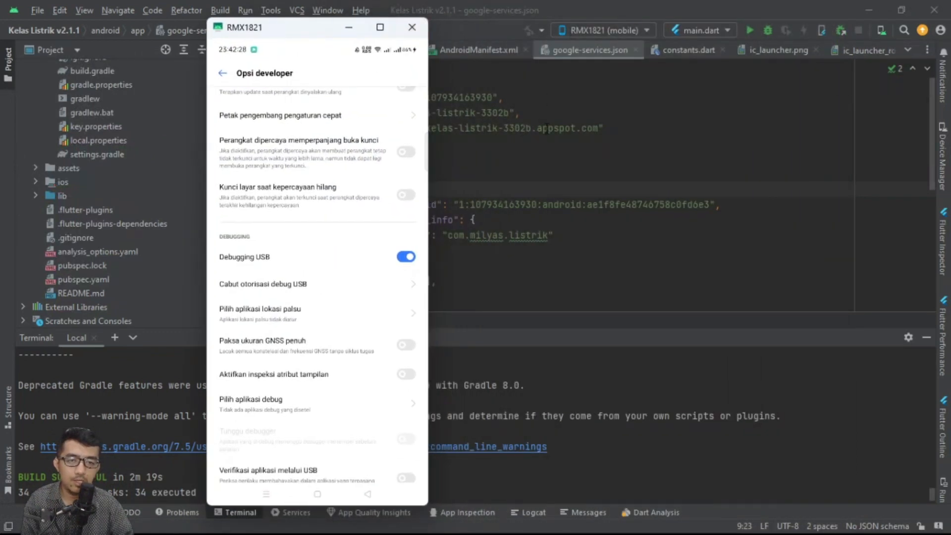
click(614, 32)
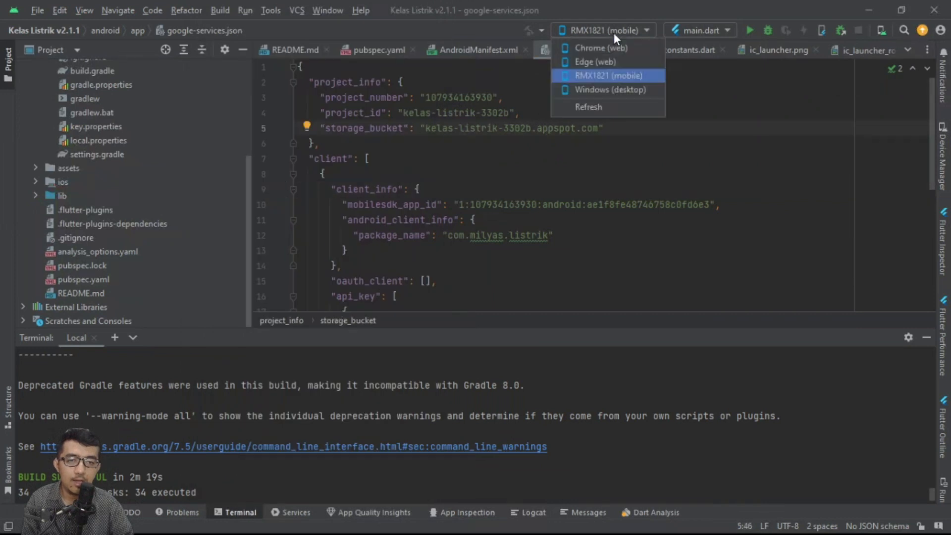
click(617, 77)
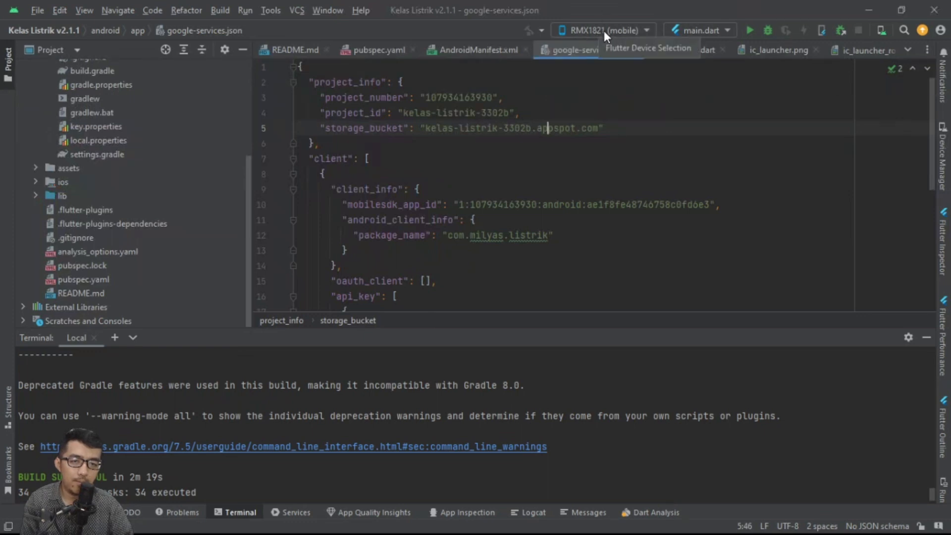
click(416, 205)
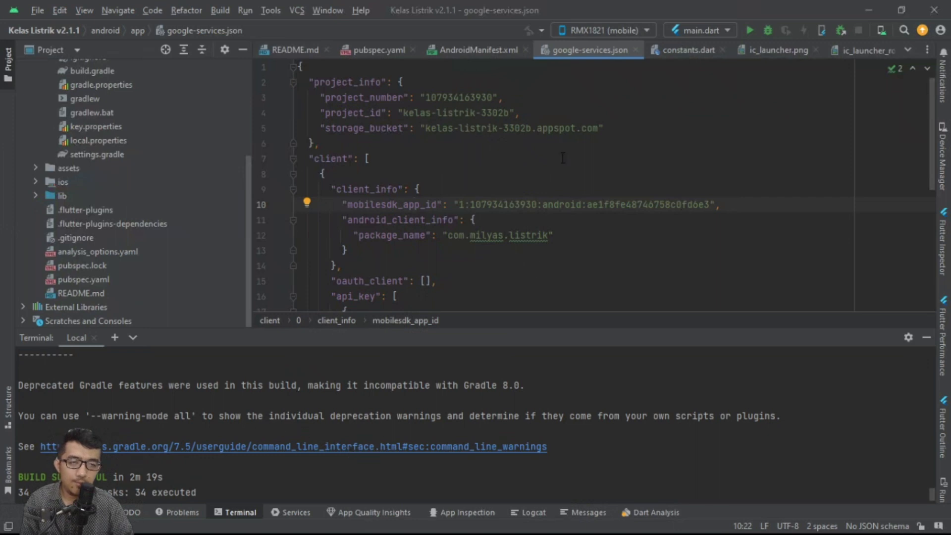
click(749, 31)
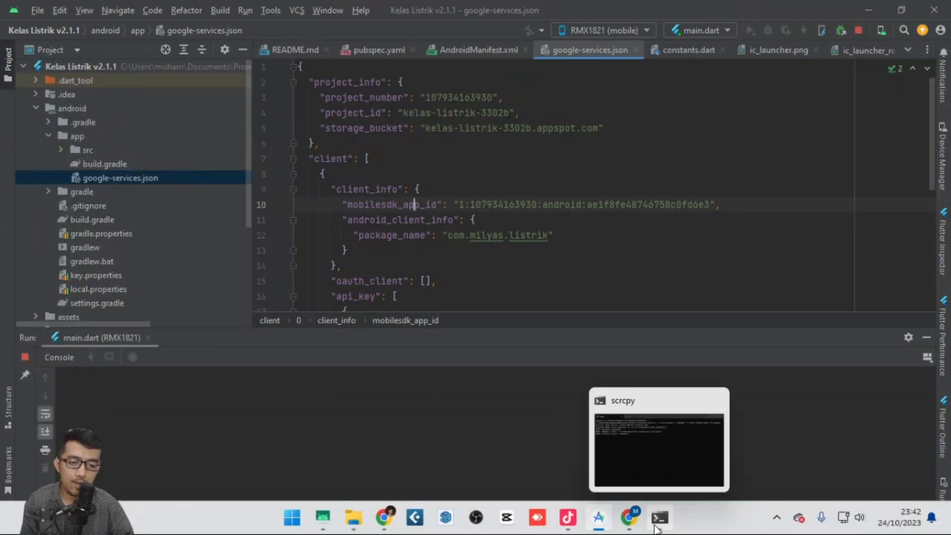
click(323, 517)
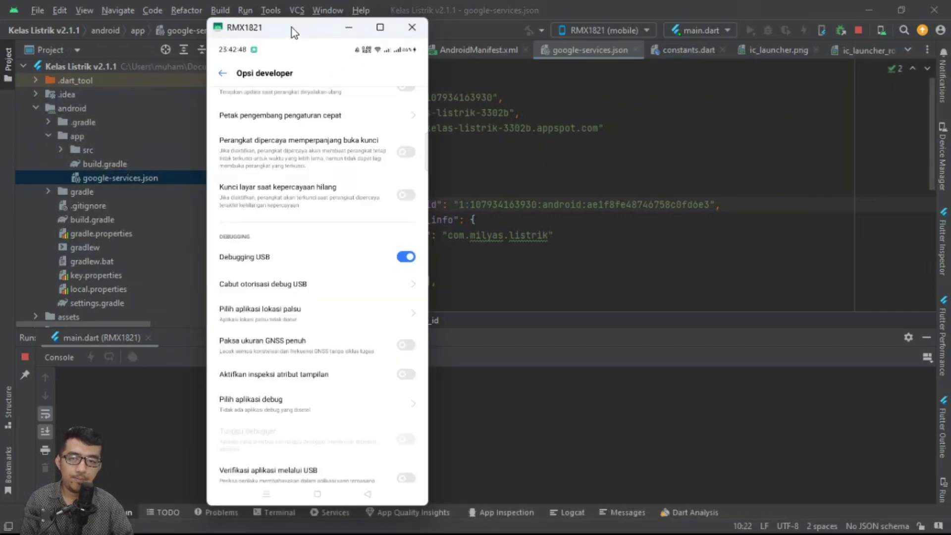
drag(292, 28, 764, 35)
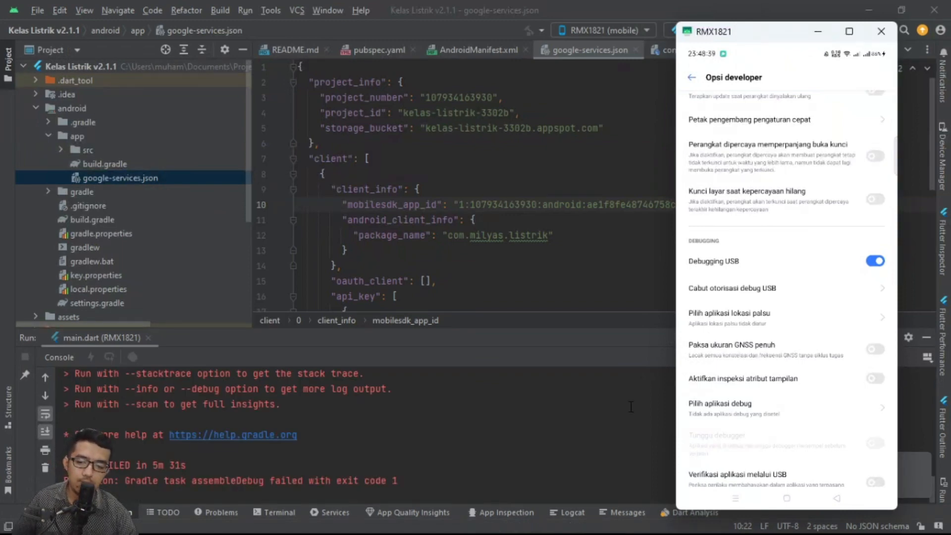
Step: Examine the run console output for the cause of the build failure
scroll(466, 414, up, 4)
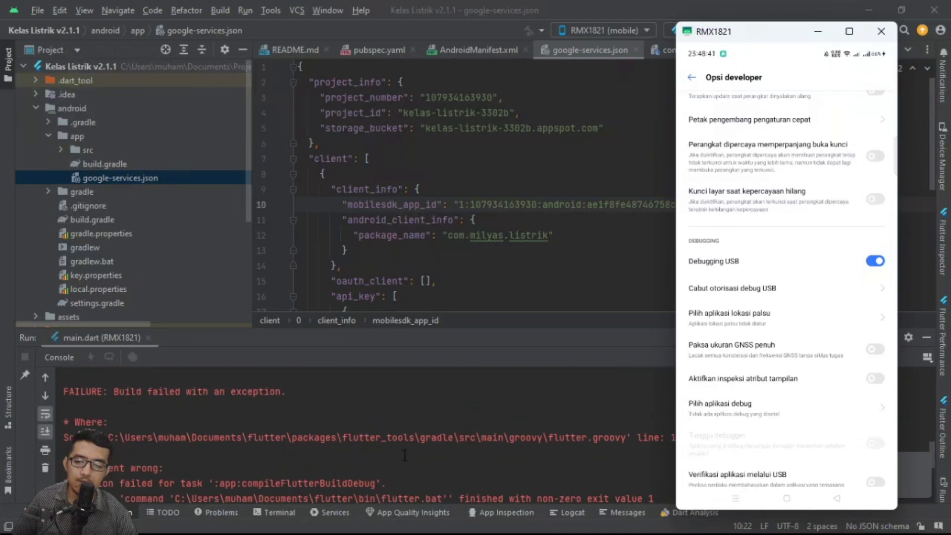
scroll(405, 455, up, 3)
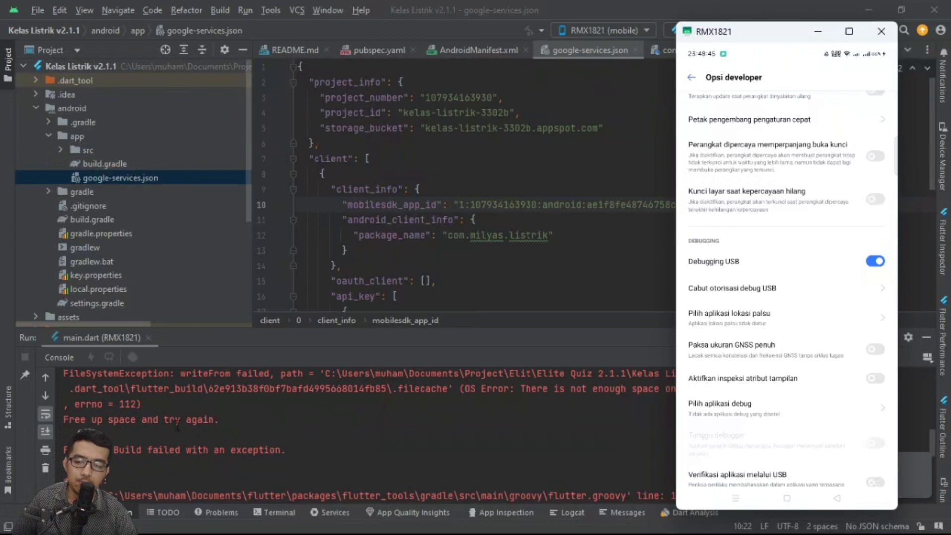
scroll(401, 461, down, 5)
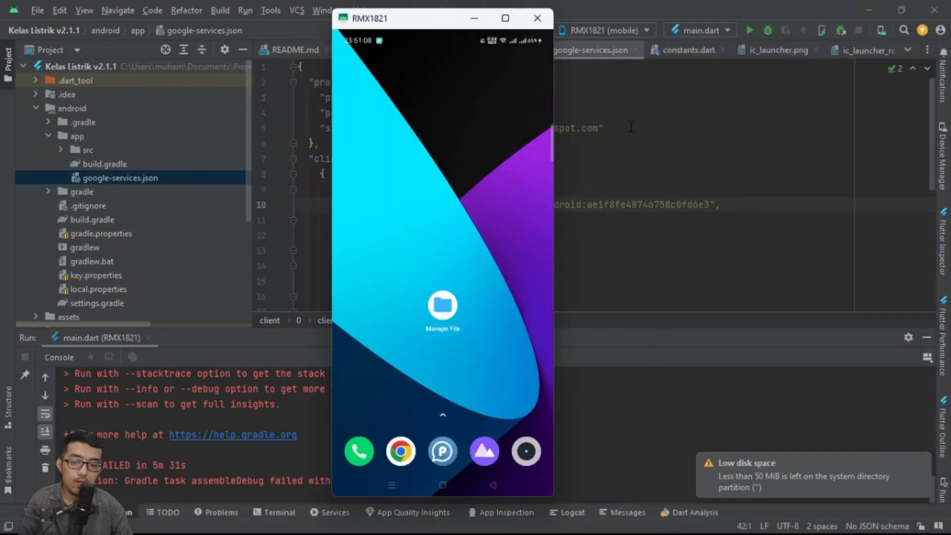
Step: Run main.dart on the RMX1821 again and open the installed Kelas Listrik app
click(684, 113)
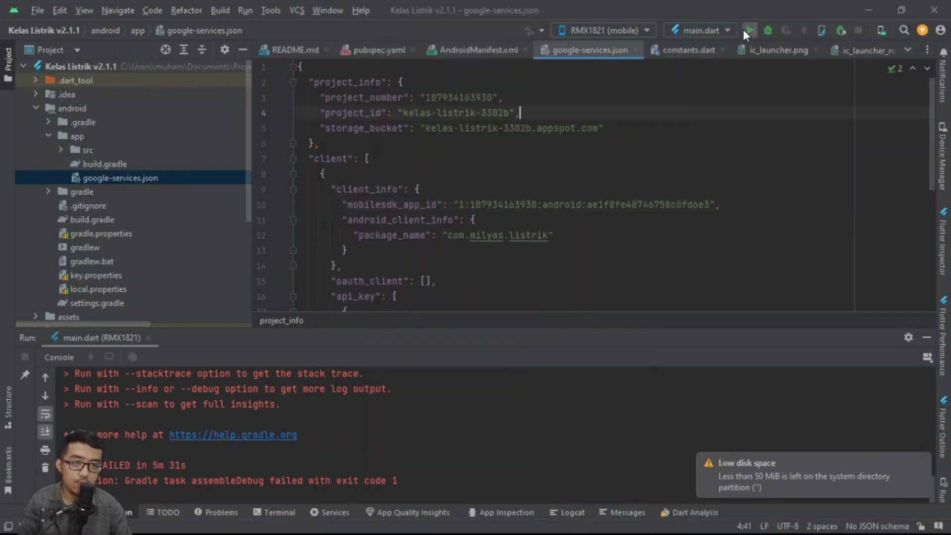
click(745, 30)
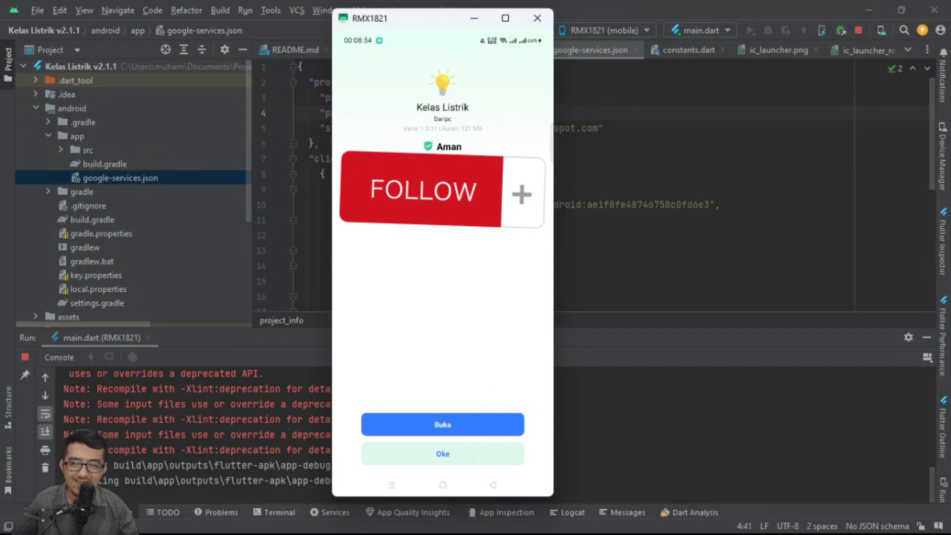
click(447, 427)
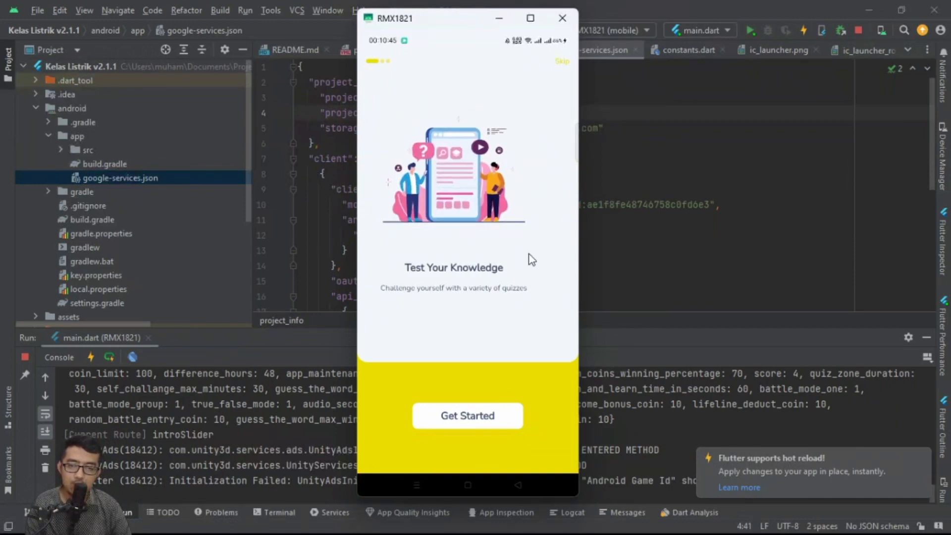
Step: Go through the app's intro slides to the guest home screen and open the login page from there
drag(537, 231, 362, 239)
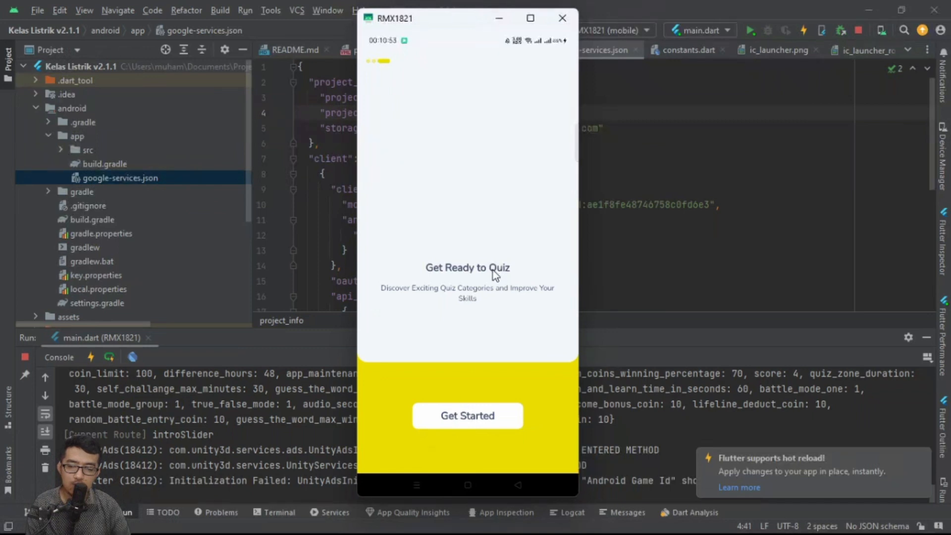
click(471, 411)
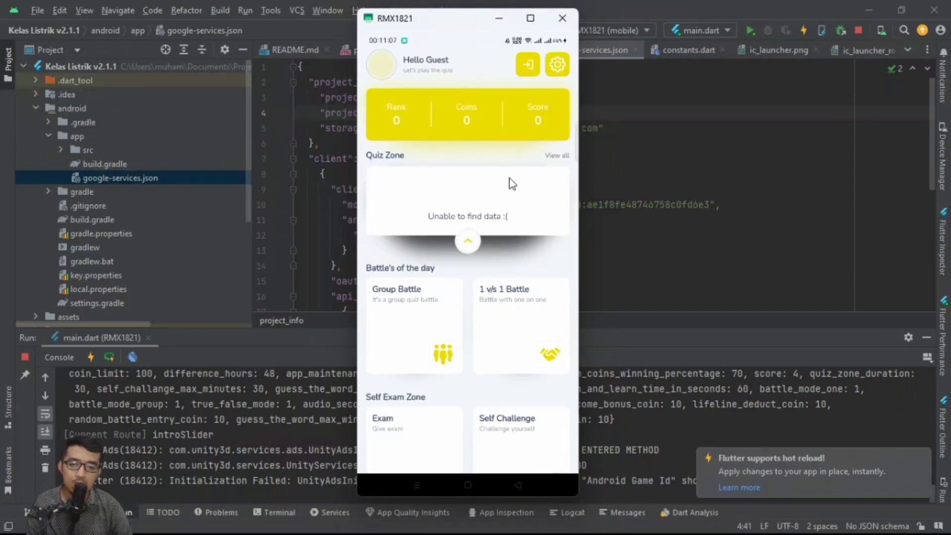
click(528, 65)
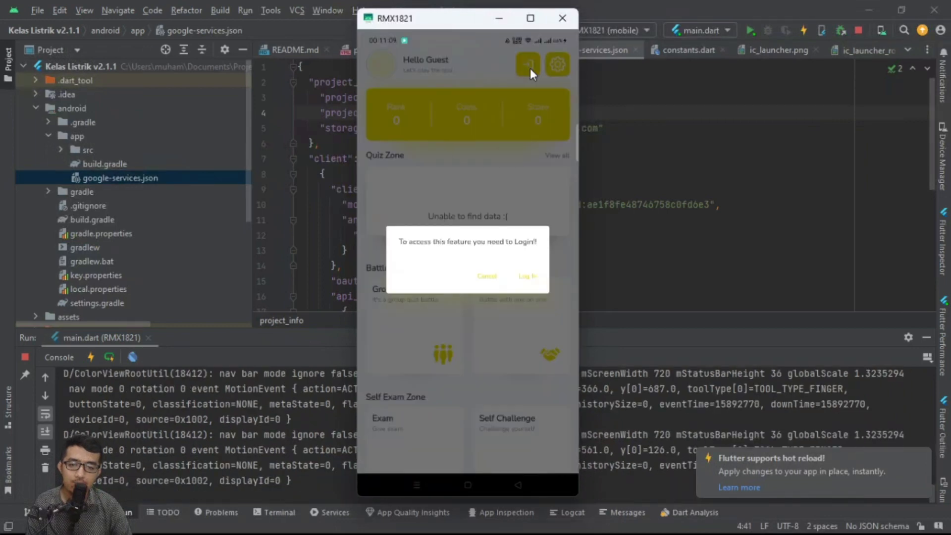
click(529, 278)
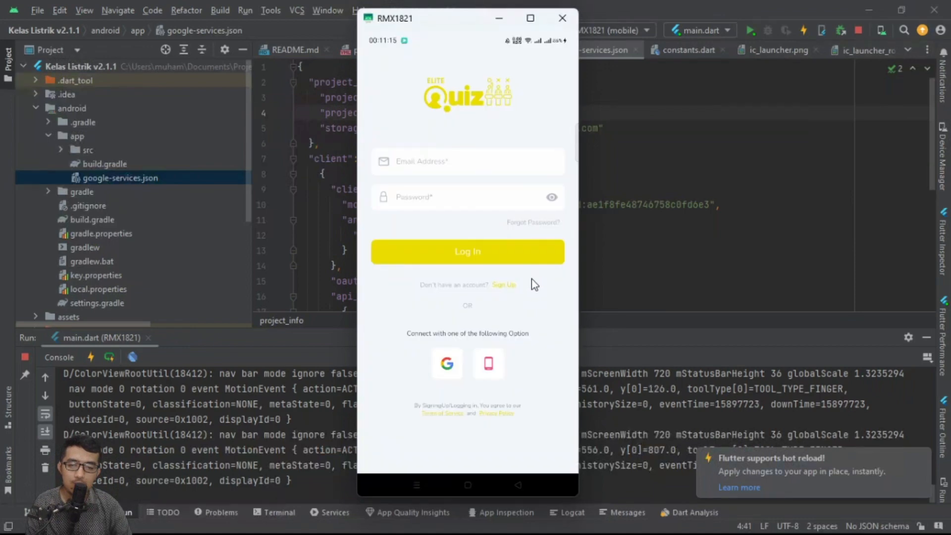
Step: View the sign-up form, return to the login page, and try signing in with a Google account
click(505, 286)
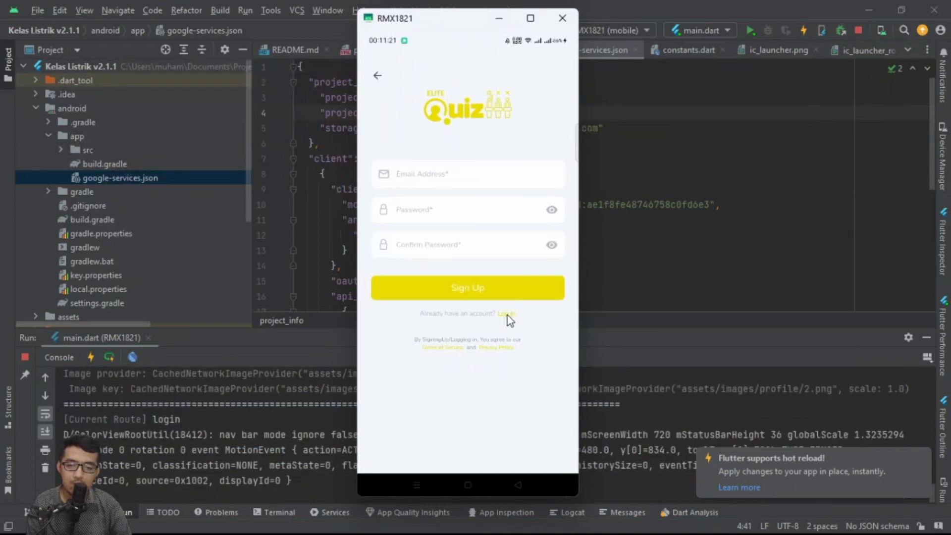
click(507, 314)
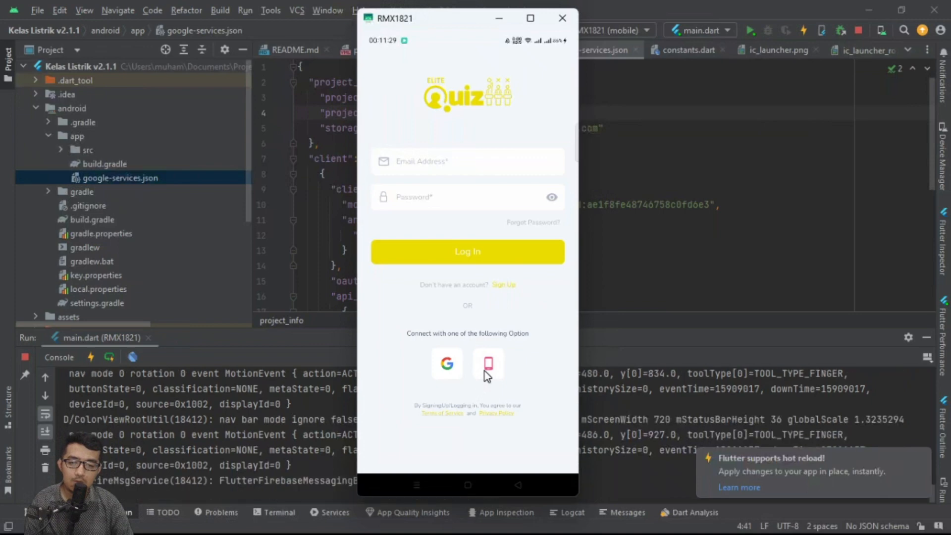
click(450, 369)
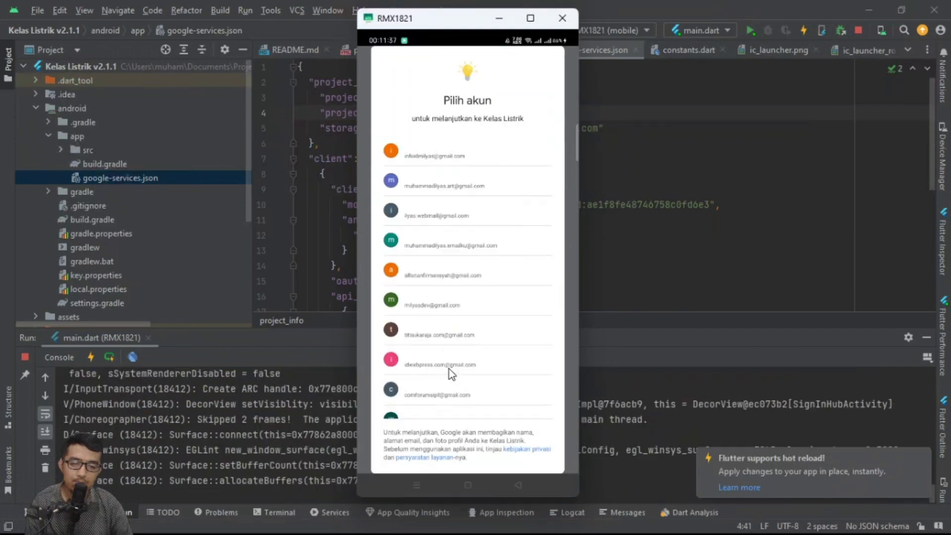
click(483, 182)
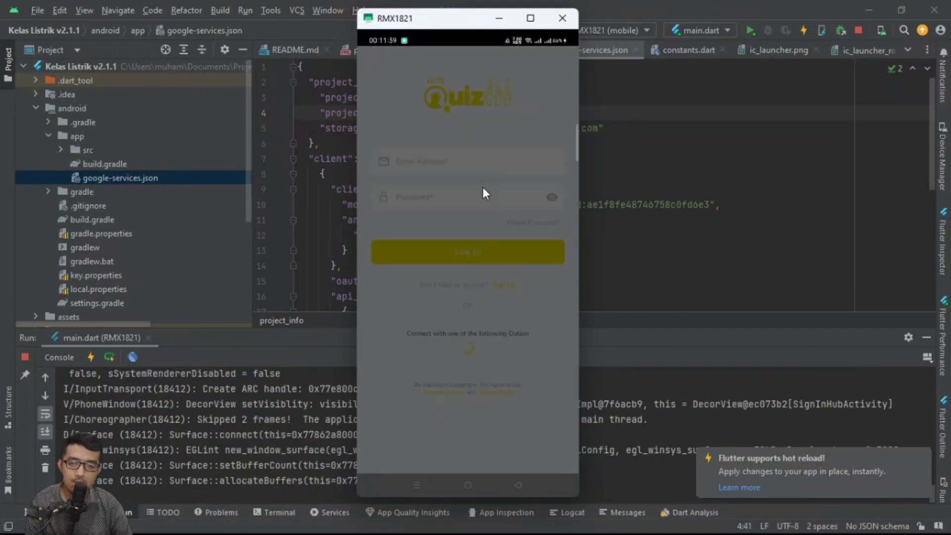
Step: Start phone number login, choose Indonesia (+62) as the country, enter the phone number and request the OTP
click(481, 361)
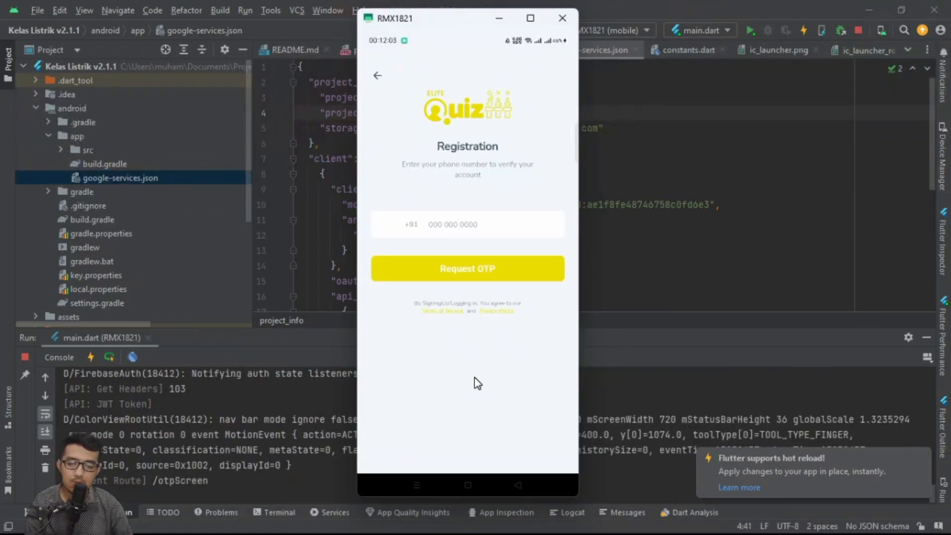
click(389, 224)
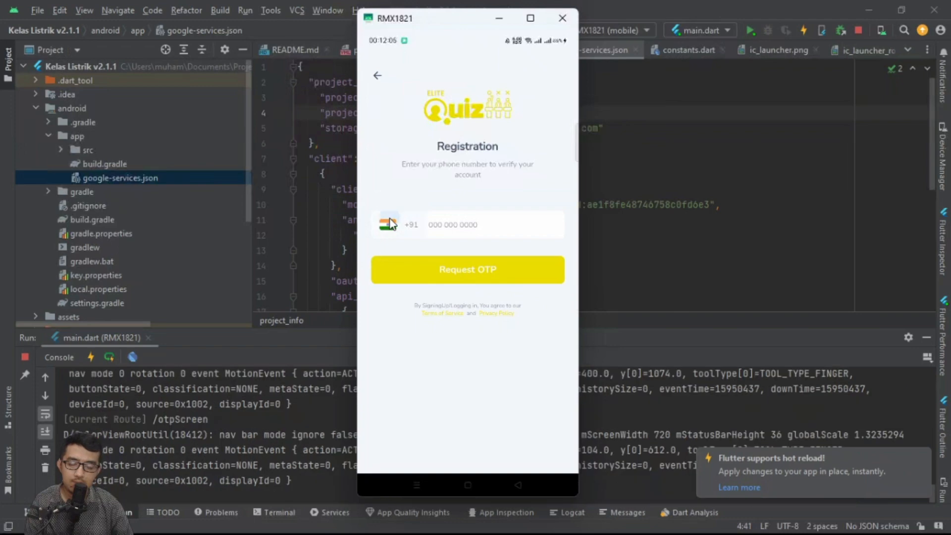
click(450, 108)
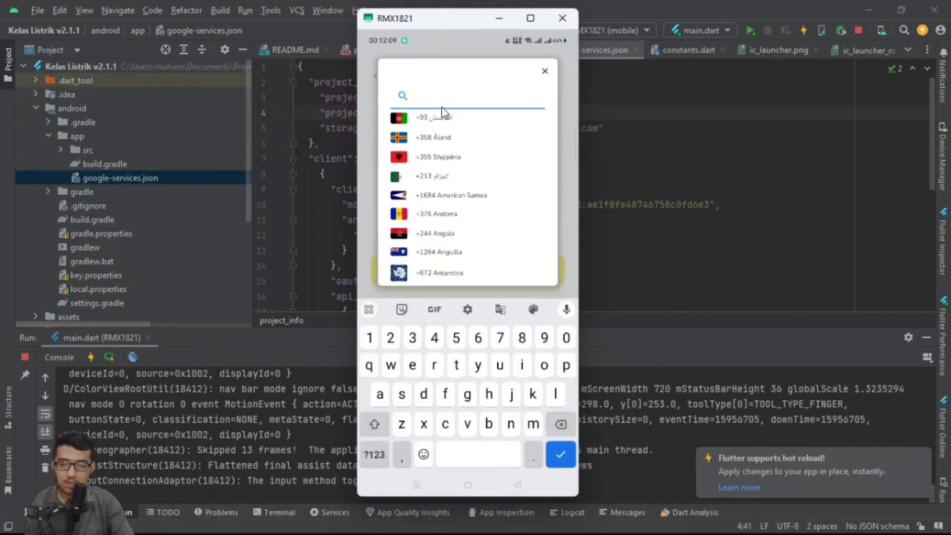
text(indo)
click(444, 119)
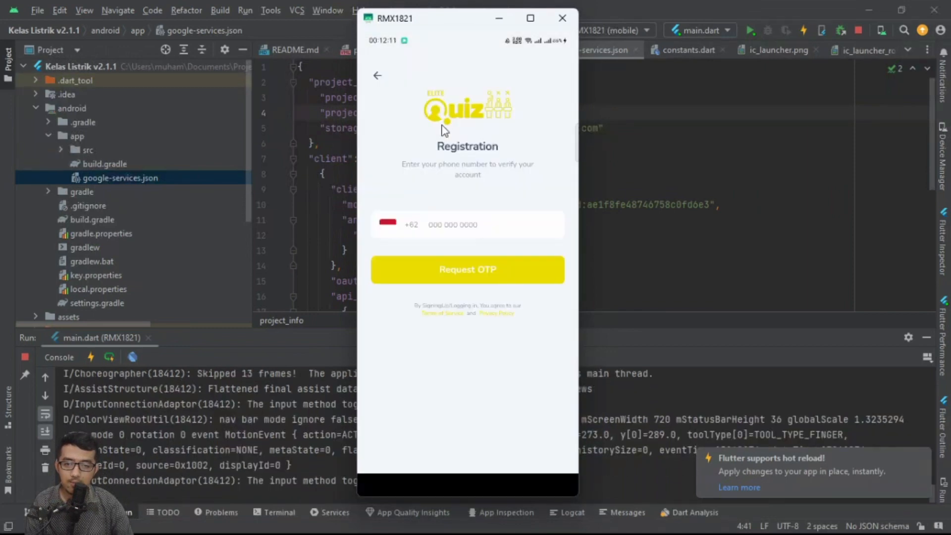
click(458, 221)
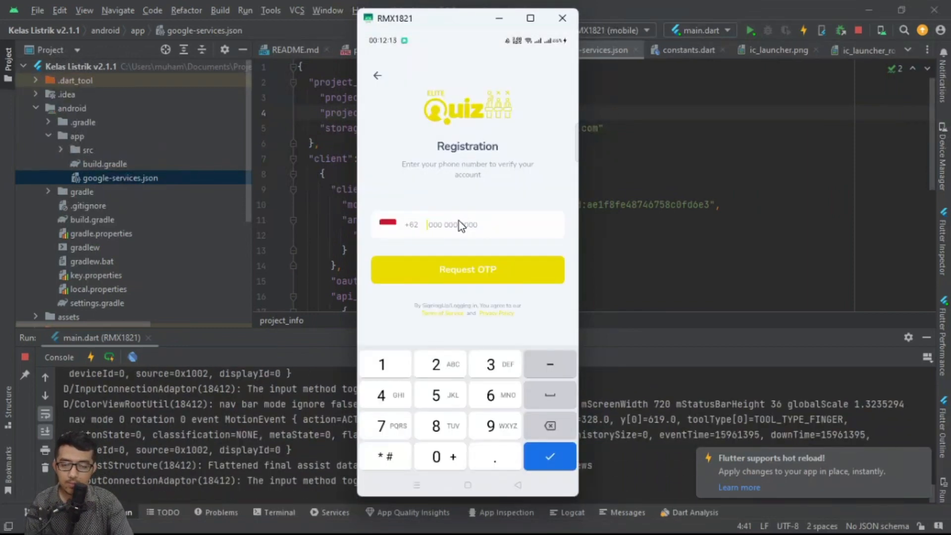
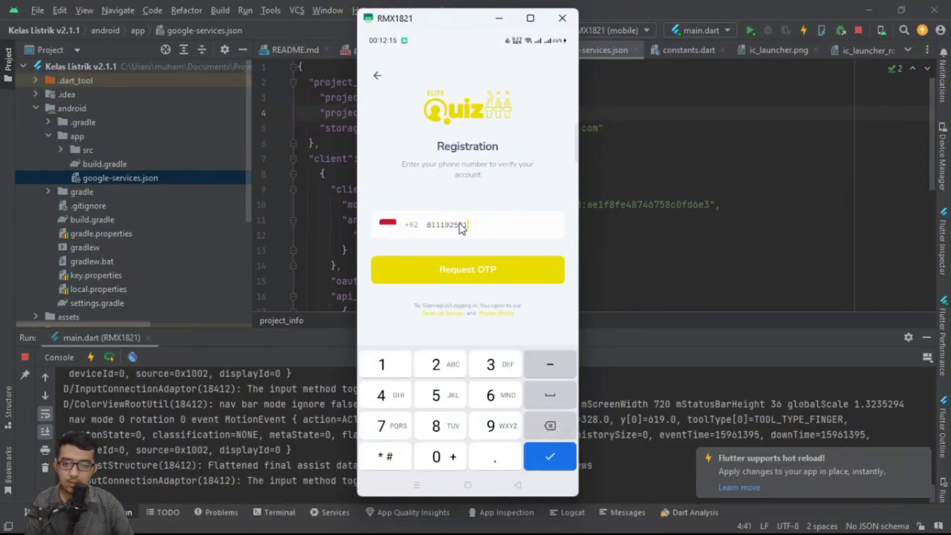
click(472, 276)
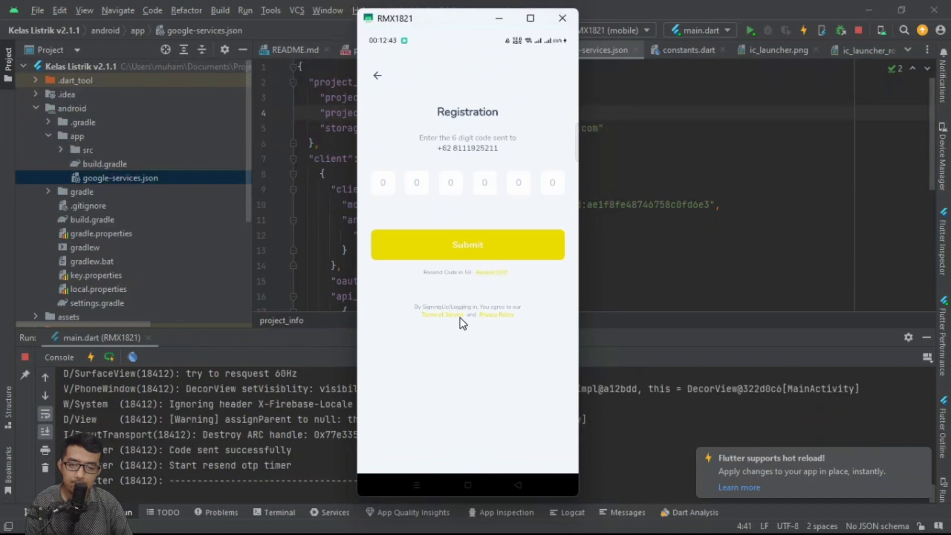
Step: Enter the six-digit verification code from the SMS and submit it to try logging in by phone
click(382, 183)
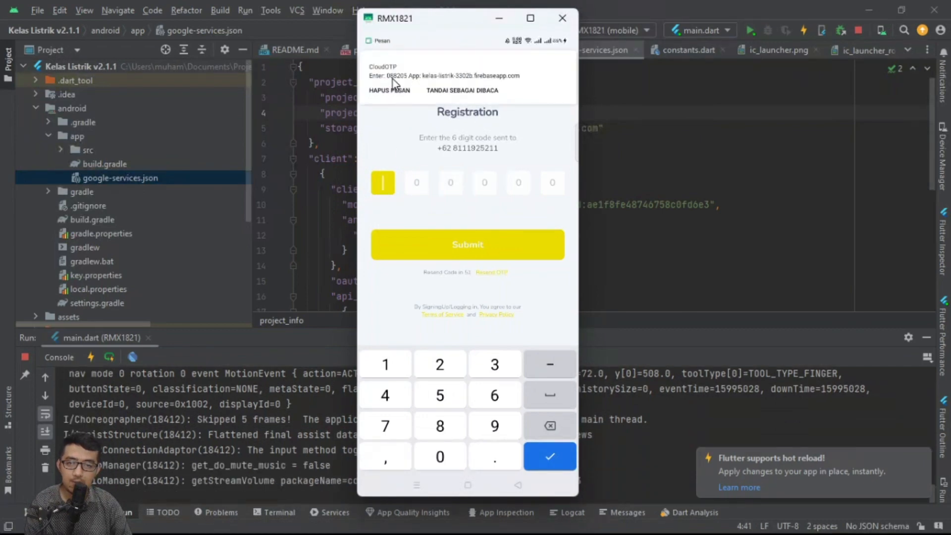
click(439, 455)
click(440, 426)
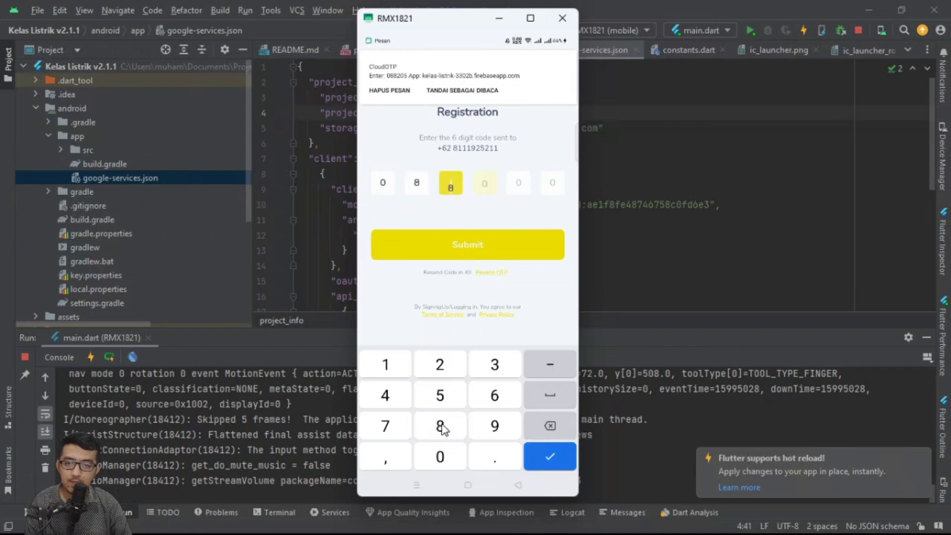
click(440, 426)
click(441, 366)
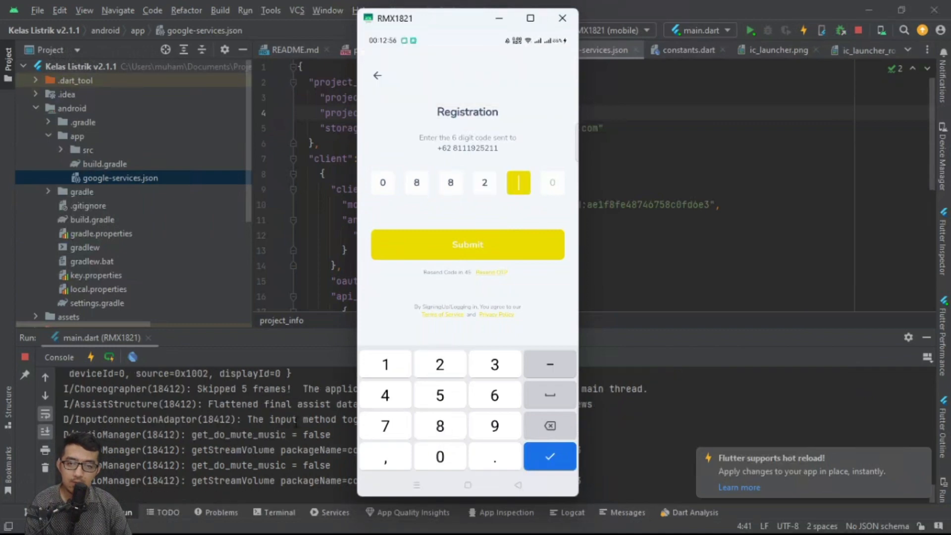
click(439, 458)
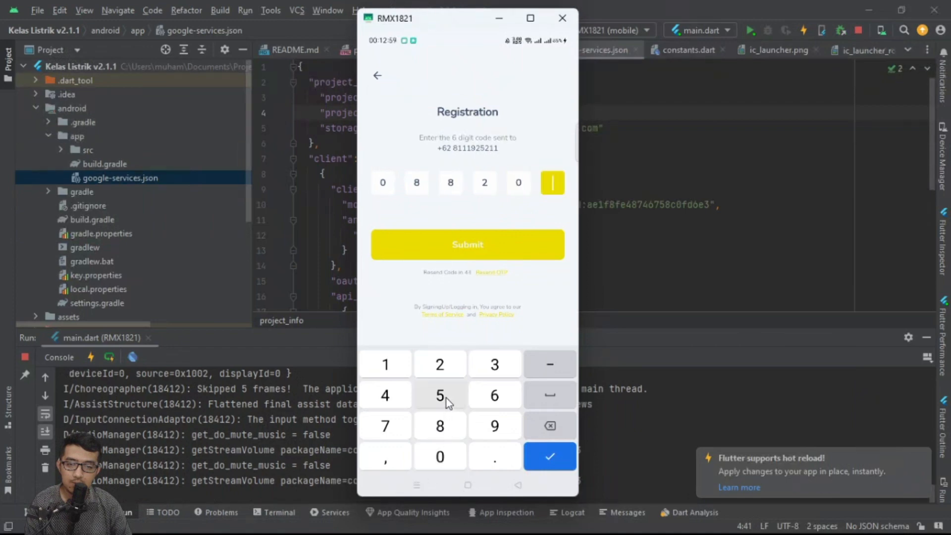
click(446, 398)
click(476, 245)
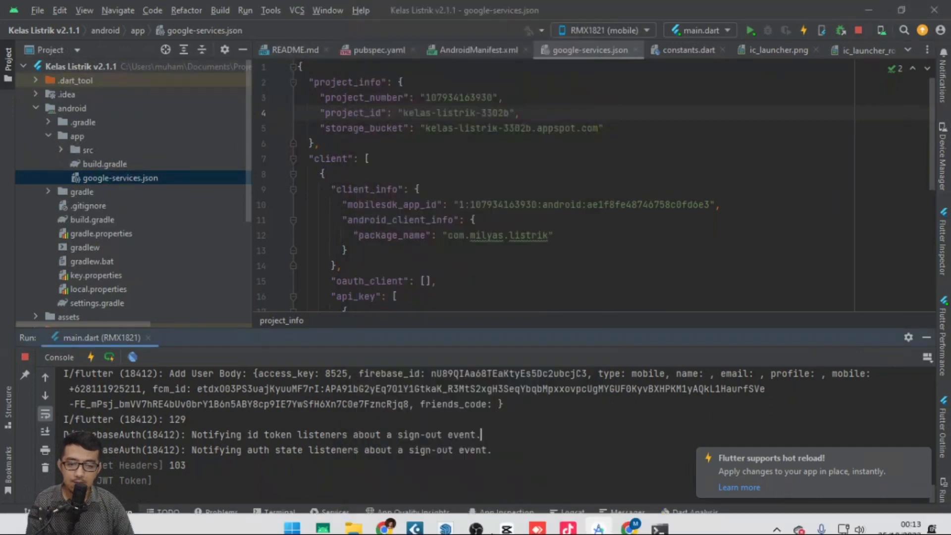
Step: Switch to Chrome and open the Kelas Listrik project's general settings in the Firebase console
click(385, 518)
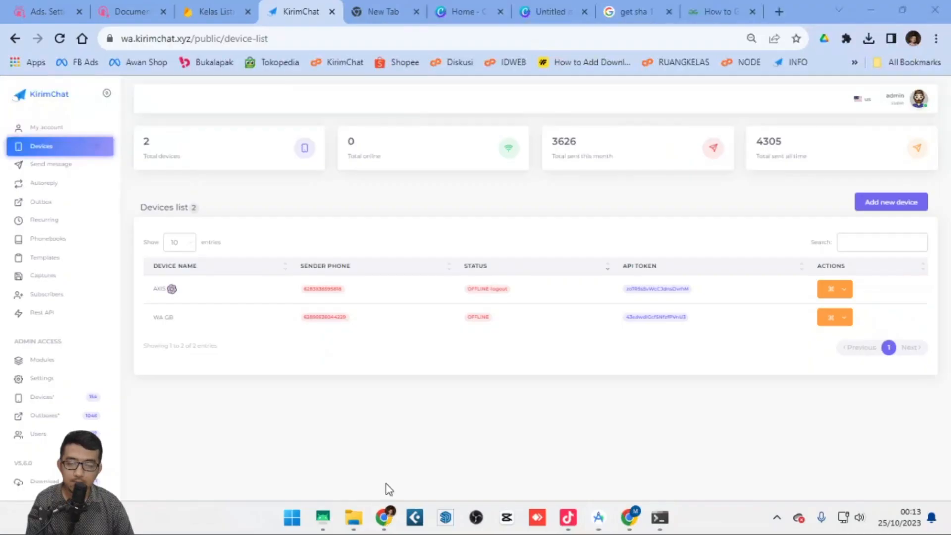
click(206, 6)
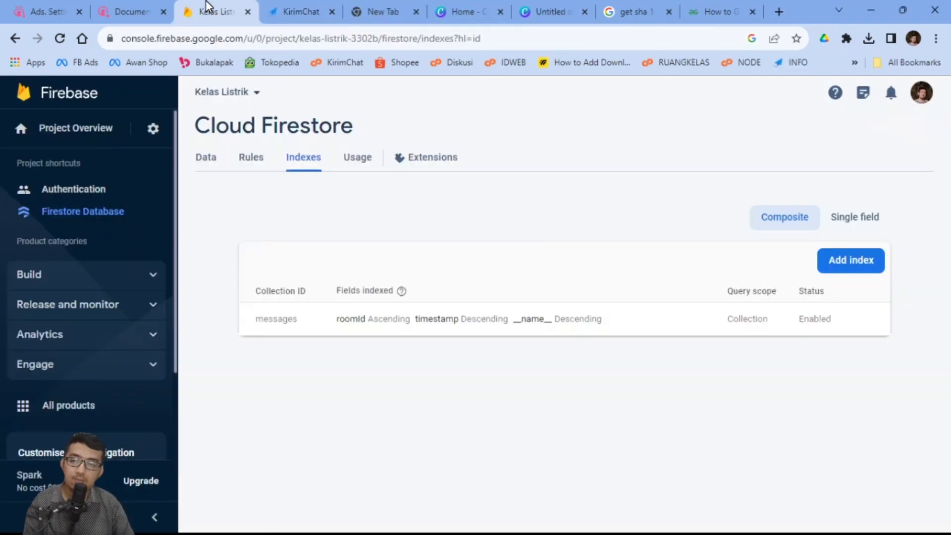
click(151, 131)
click(215, 139)
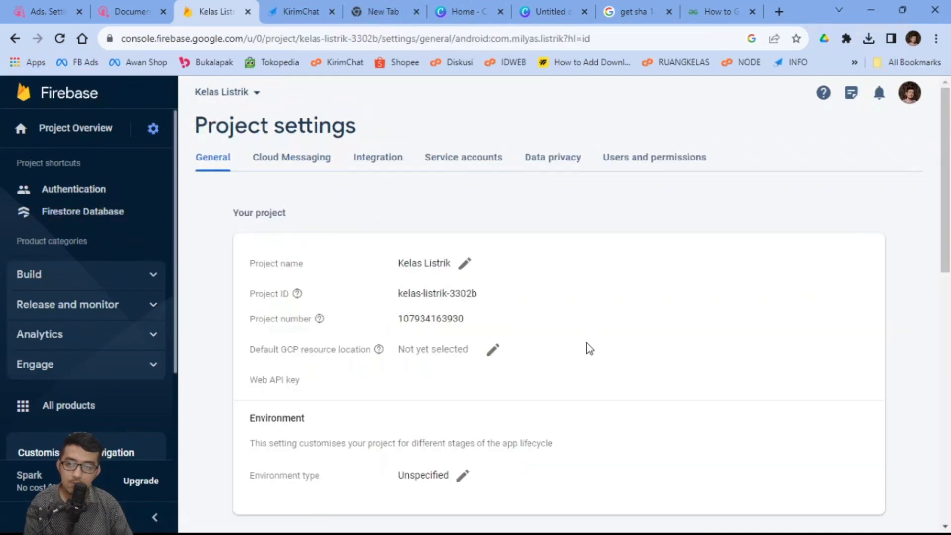
scroll(585, 349, down, 3)
scroll(585, 350, down, 13)
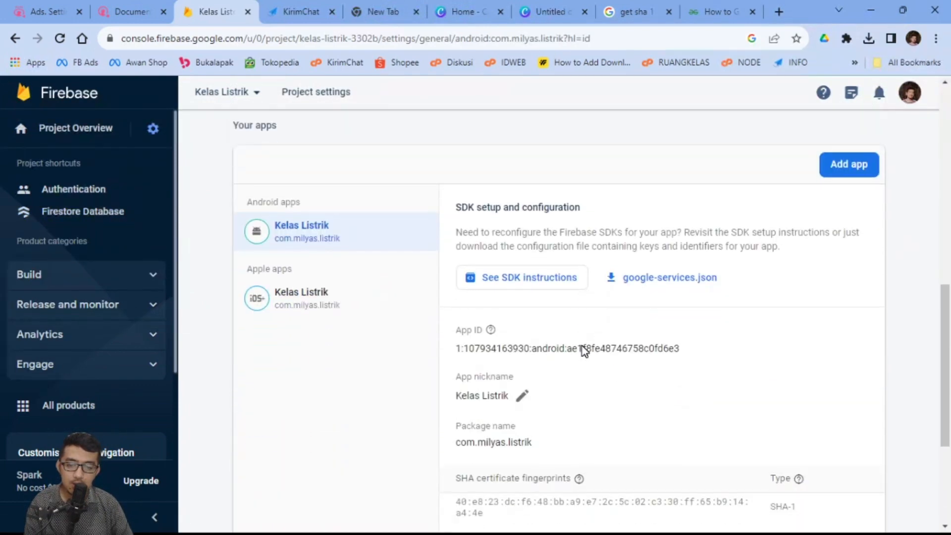
scroll(581, 345, up, 15)
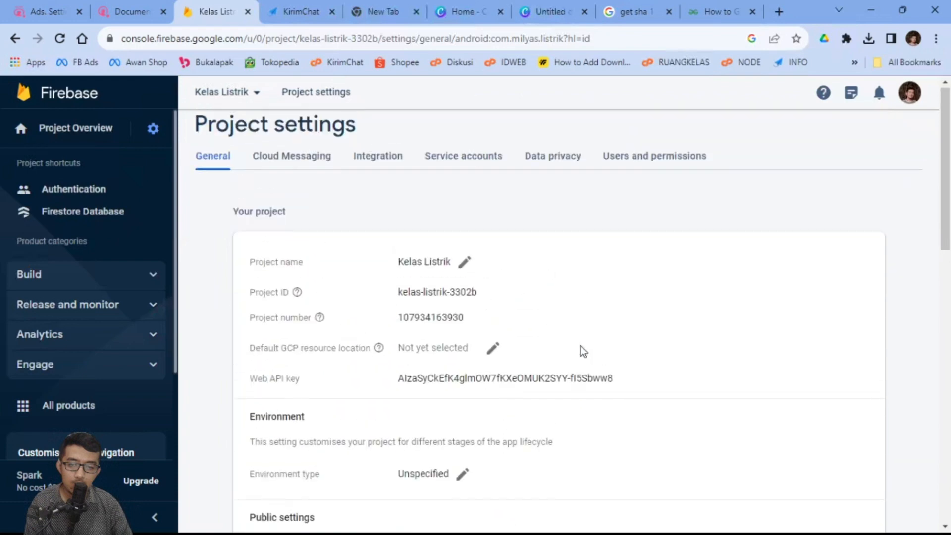
Step: Generate and download a new Firebase Admin SDK private key from the project's service accounts
click(463, 159)
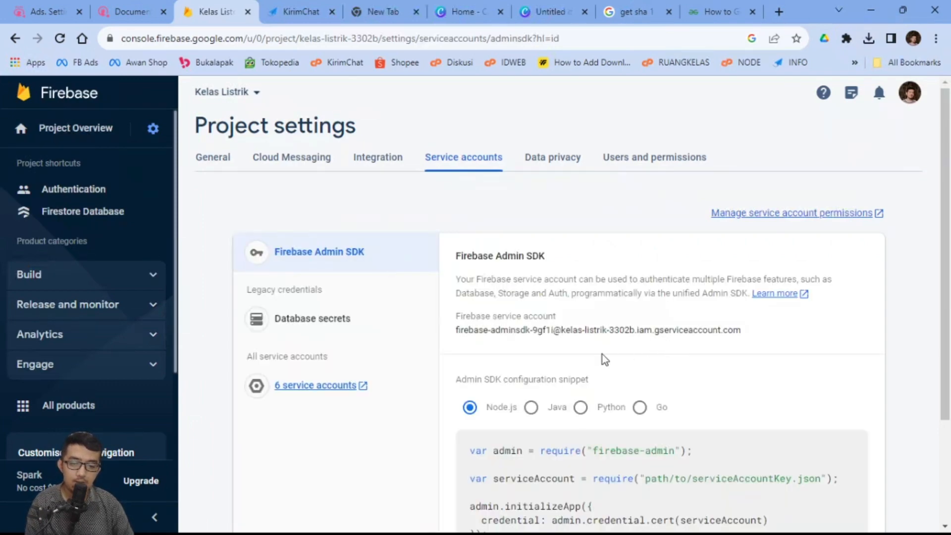
scroll(601, 359, down, 1)
scroll(425, 342, down, 3)
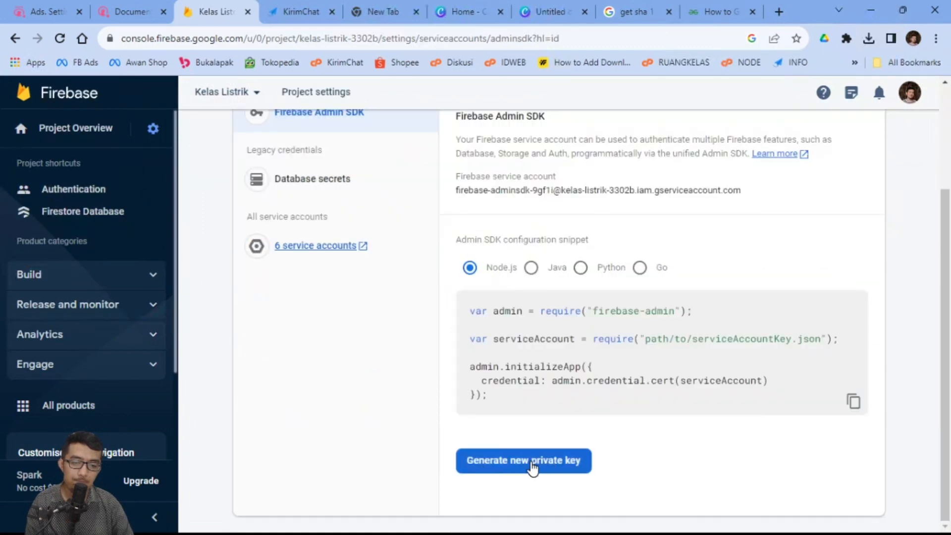
click(532, 468)
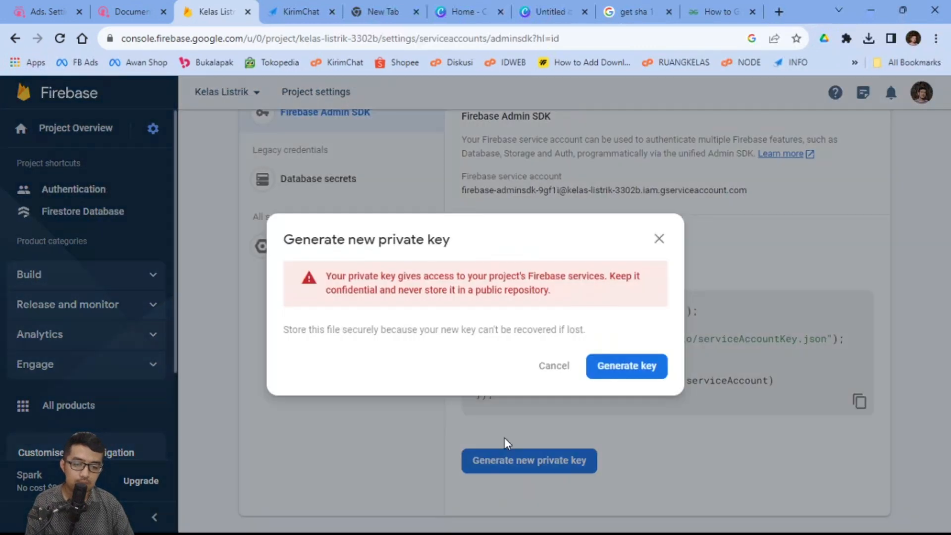
click(621, 376)
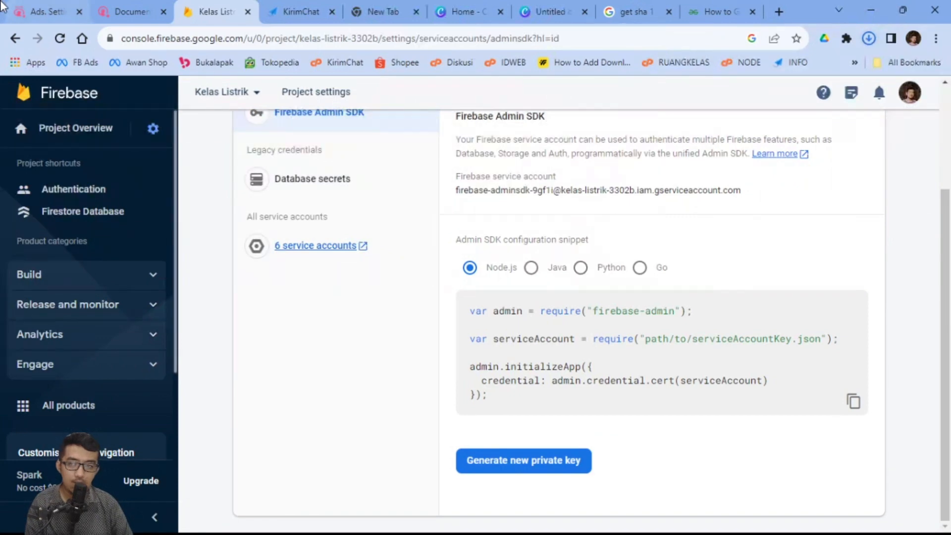
Step: Open the Firebase Configurations page in the Elite Quiz admin panel at listrik.milyas.id
click(23, 7)
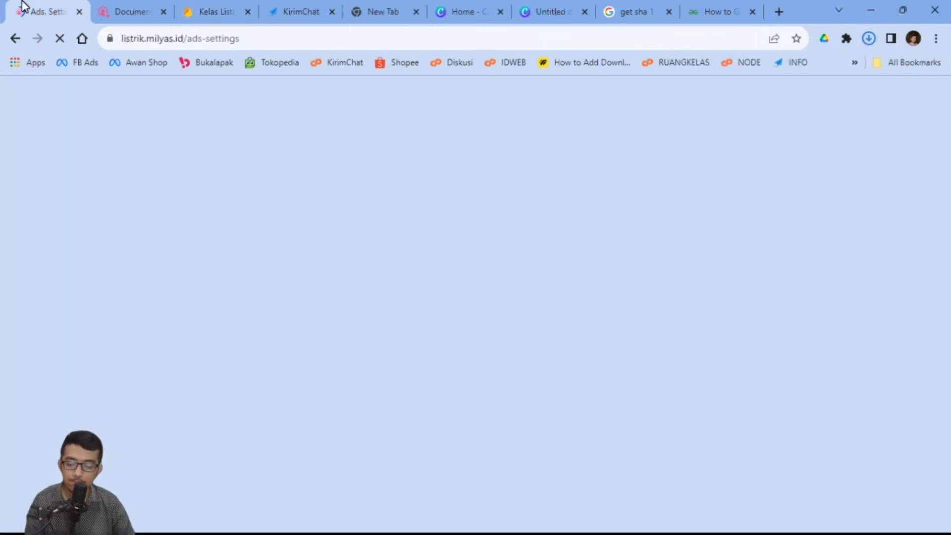
scroll(81, 431, down, 3)
scroll(83, 423, down, 7)
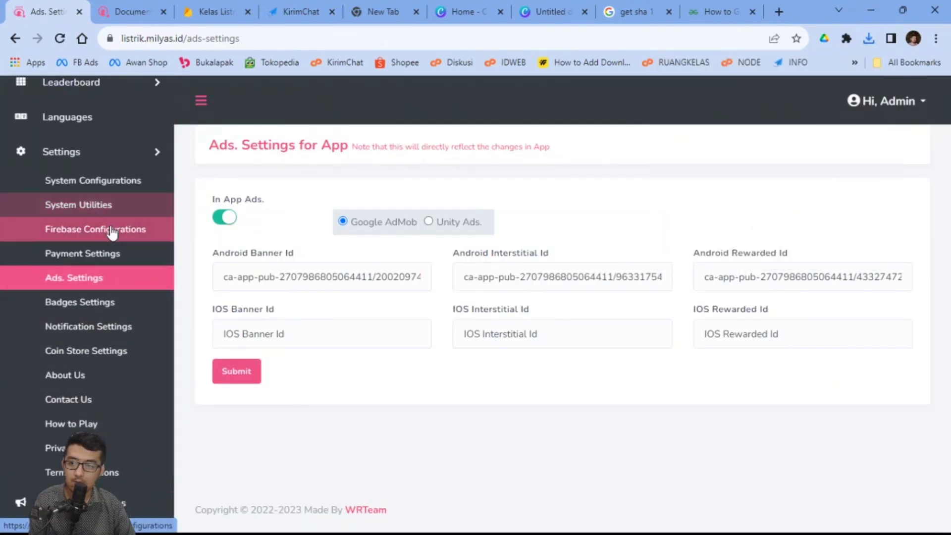
click(111, 230)
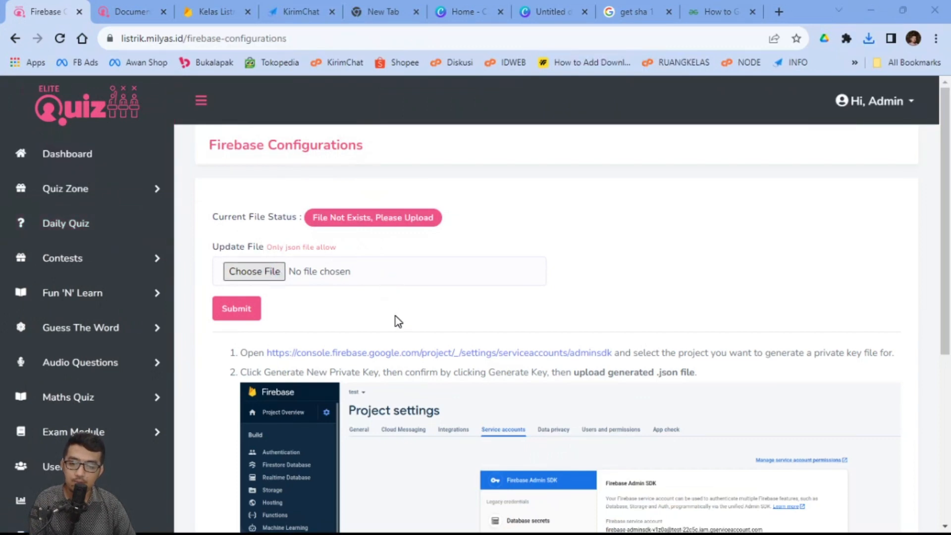
Step: Upload the kelas-listrik-3302b private key JSON file from Downloads as the Firebase configuration file
scroll(395, 314, down, 4)
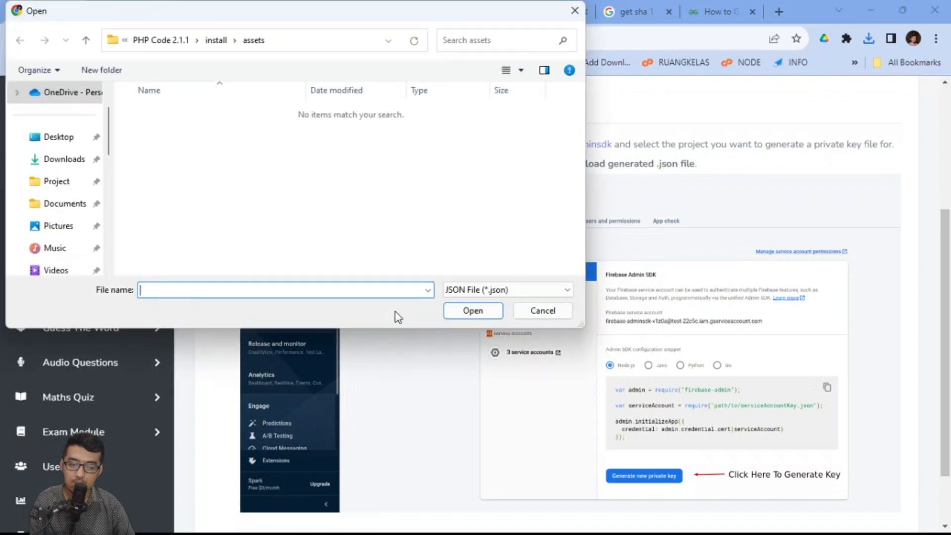
click(66, 162)
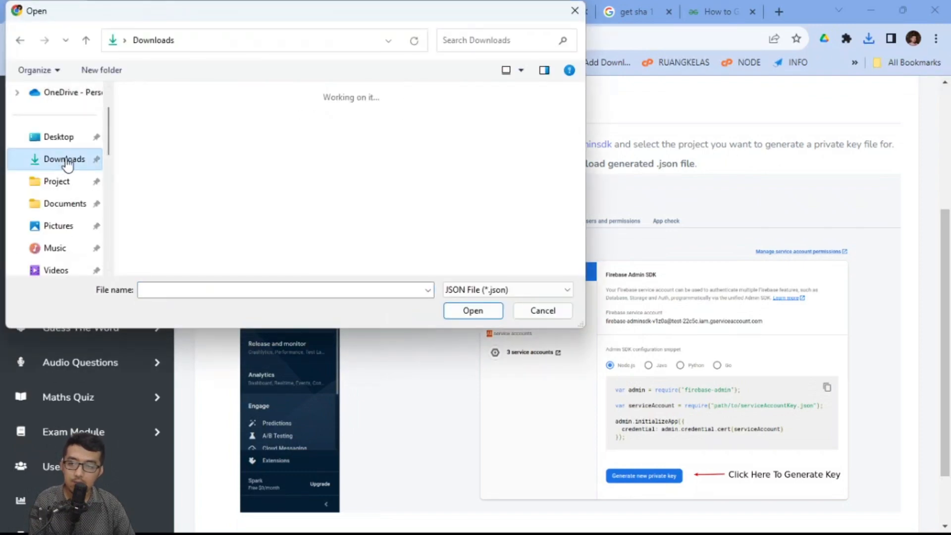
double_click(179, 153)
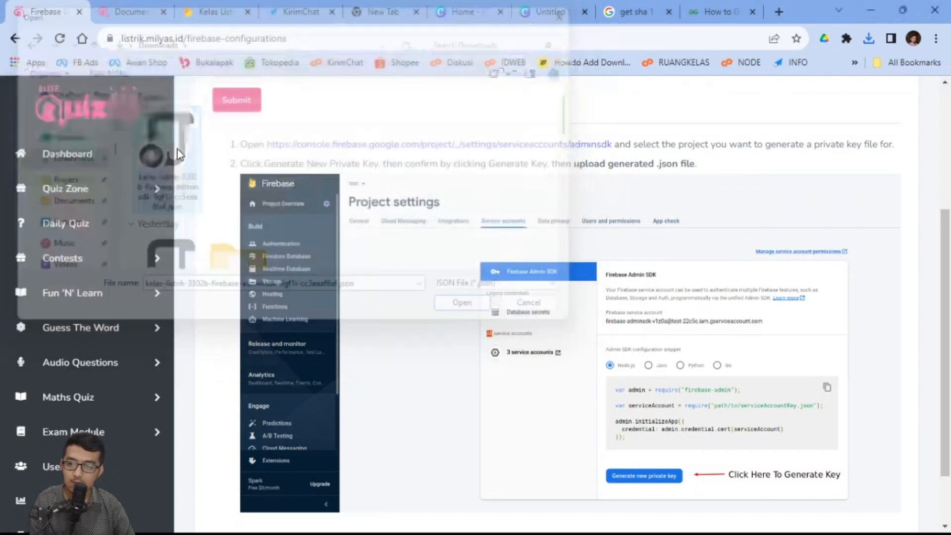
scroll(426, 225, up, 4)
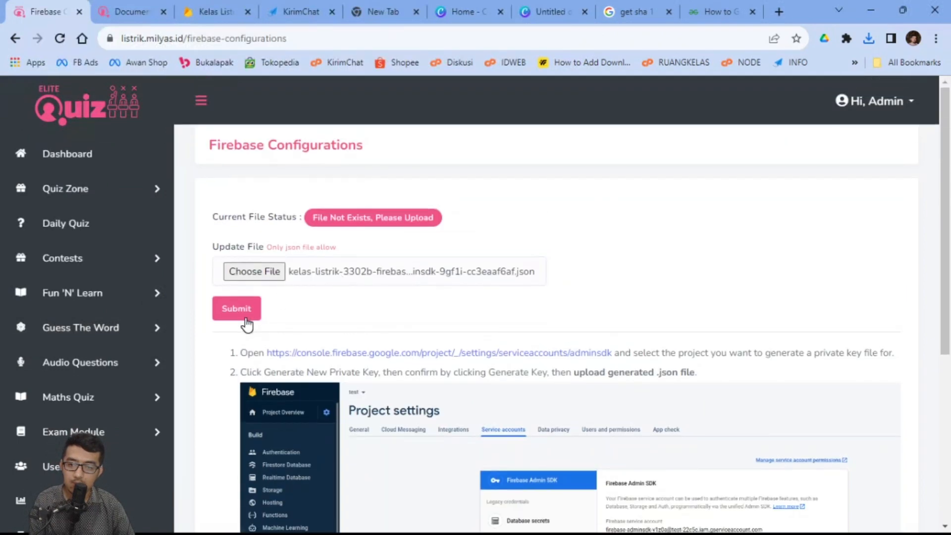
click(246, 323)
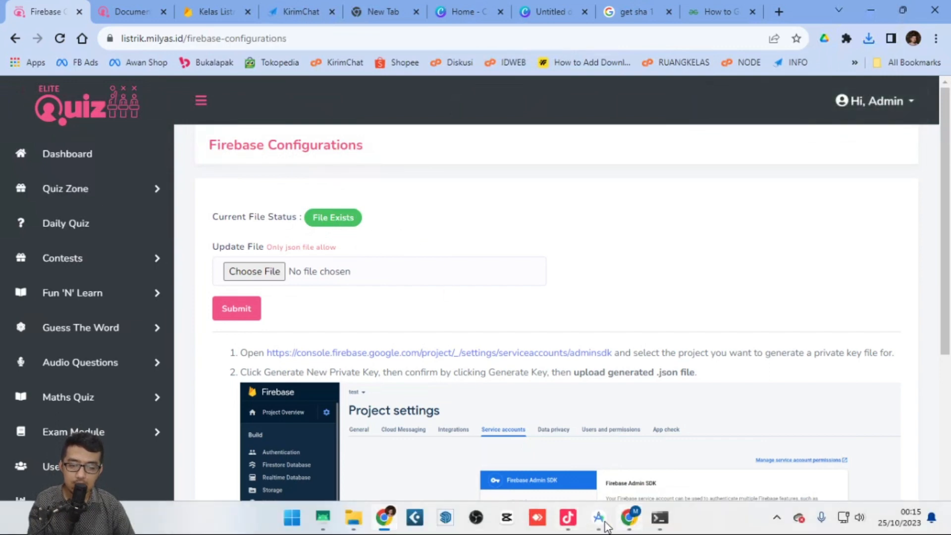
Step: Switch to Android Studio and run main.dart on the RMX1821 again
click(598, 517)
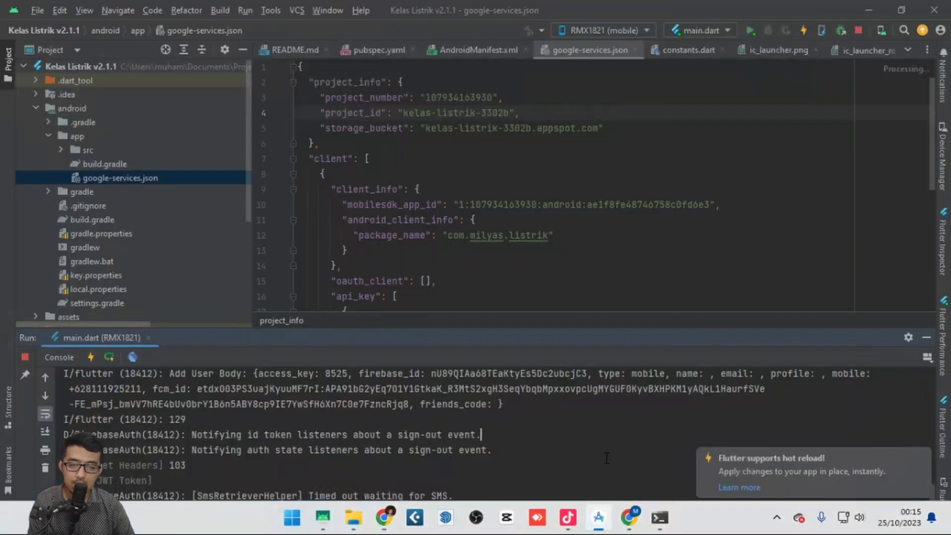
click(746, 28)
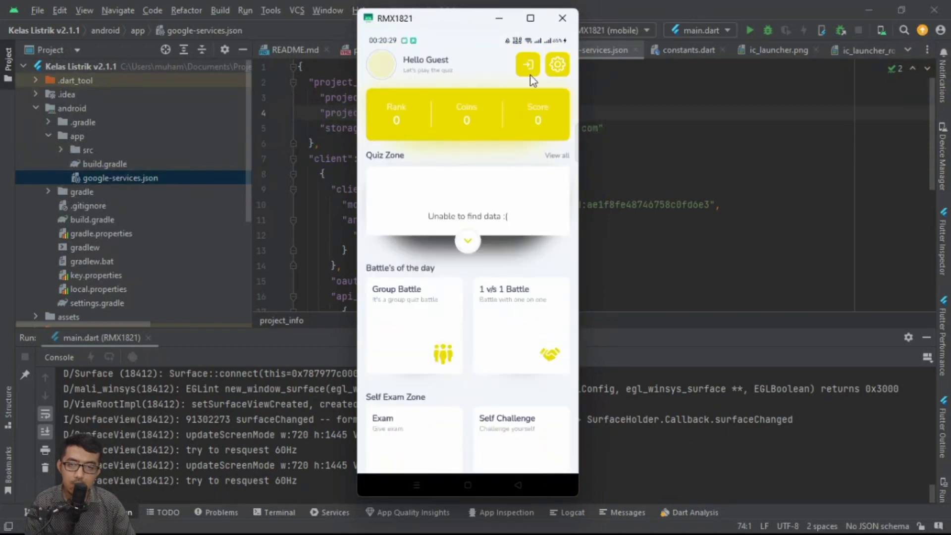
Step: Open the login page from the guest home screen and sign in with a Google account
click(529, 65)
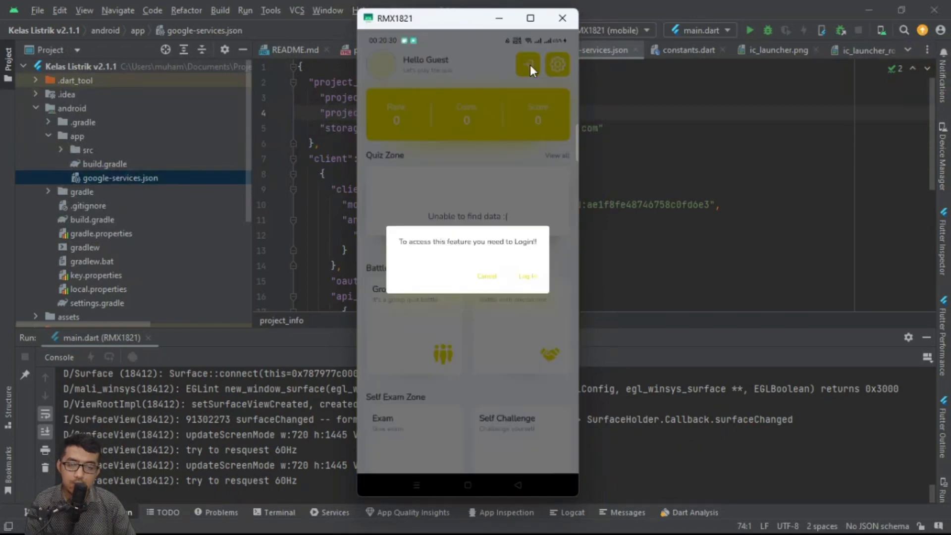
click(528, 276)
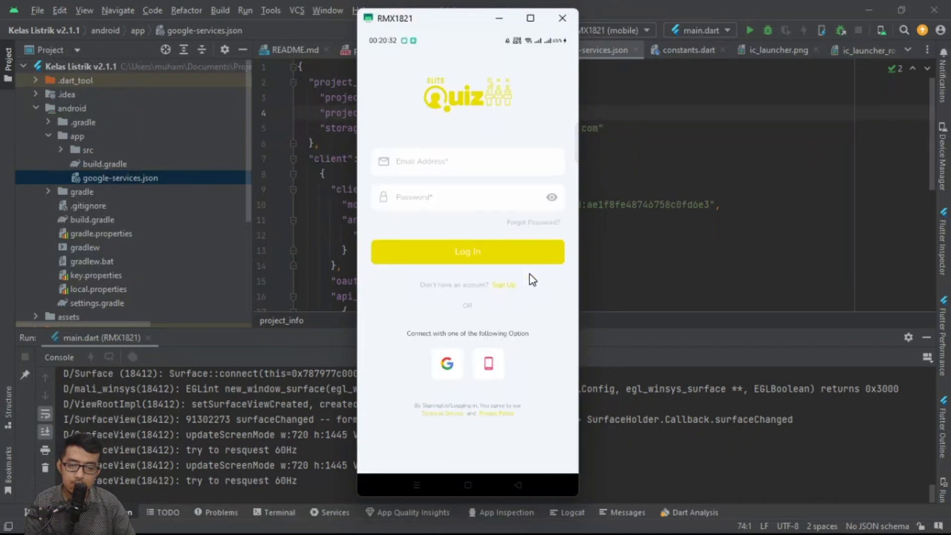
click(450, 375)
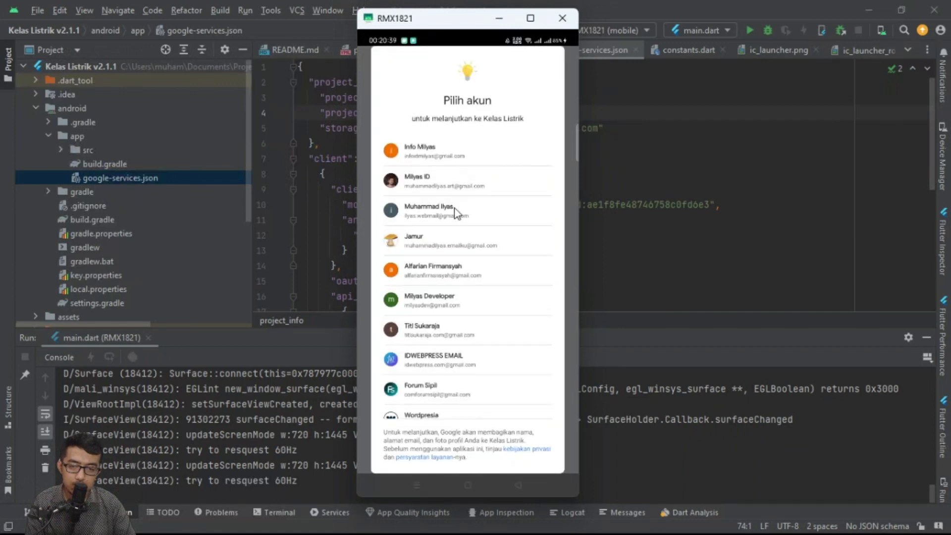
click(448, 179)
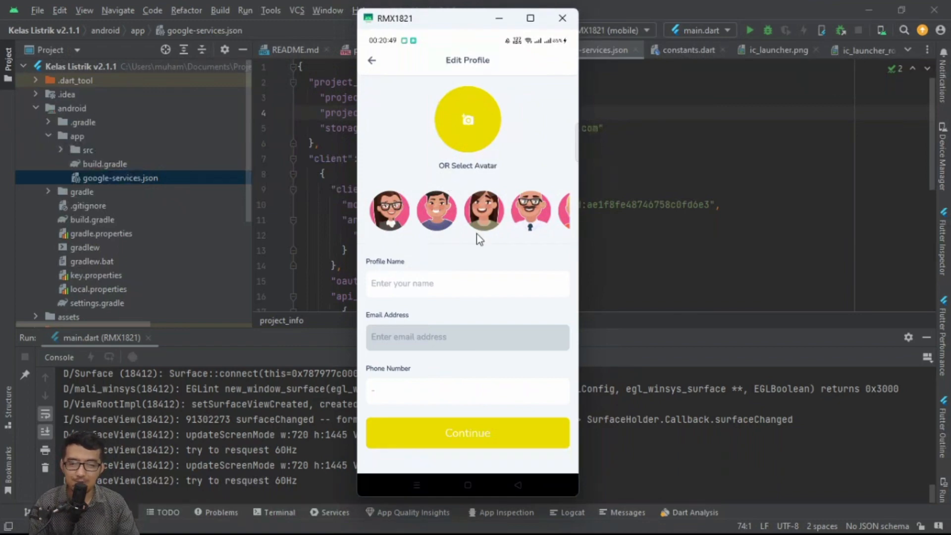
Step: Choose the second avatar, the boy in the purple shirt, and enter the profile name in the Edit Profile form
click(437, 222)
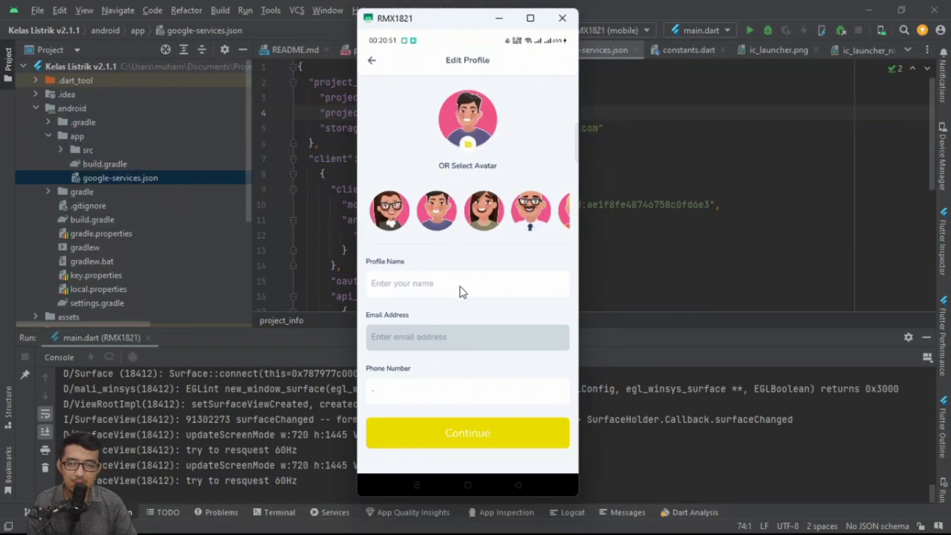
click(427, 287)
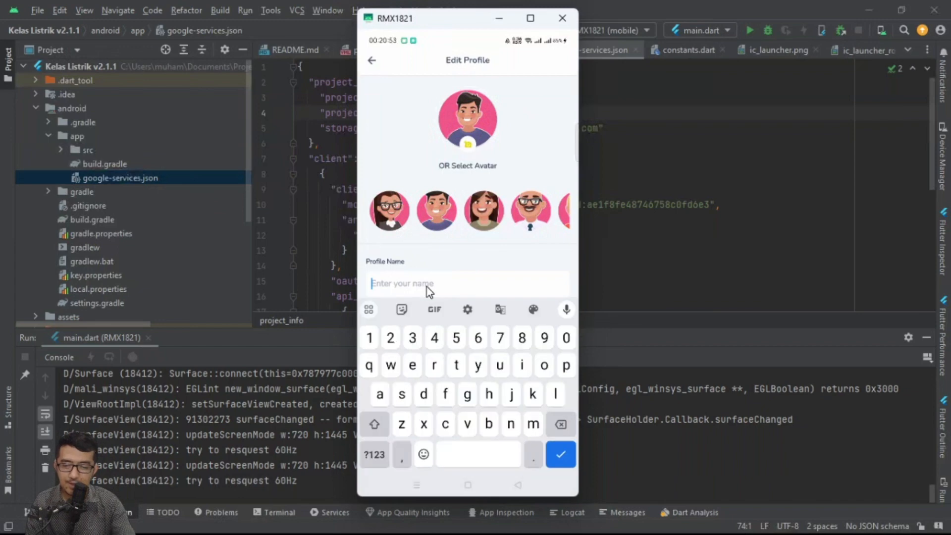
text(Milyas ID)
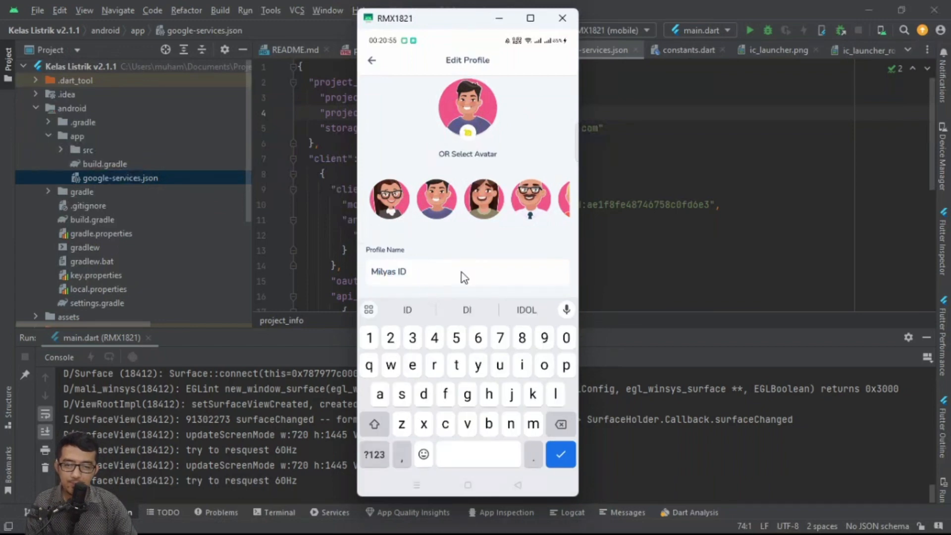
click(515, 484)
Step: Fill in the profile's phone number and continue to the app's home screen
click(433, 389)
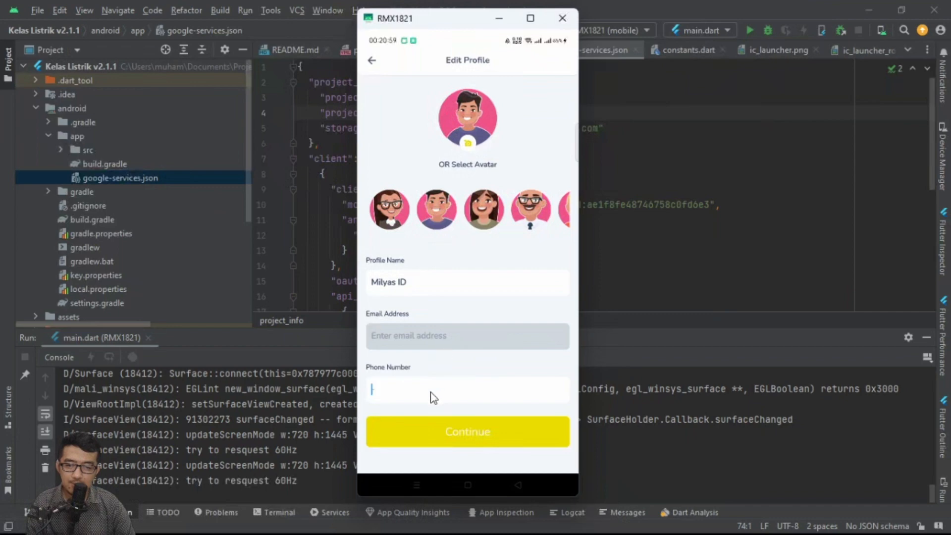
click(436, 453)
click(436, 426)
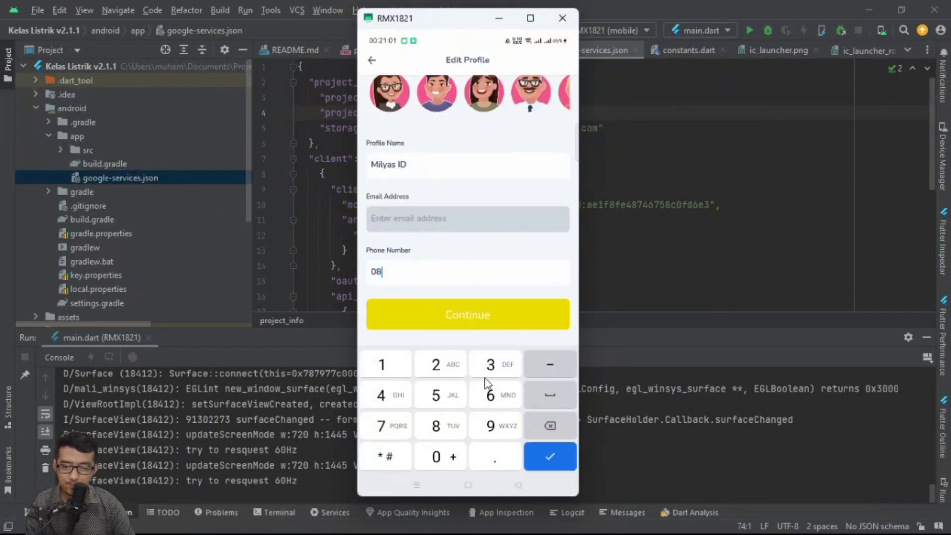
click(491, 365)
click(439, 425)
click(455, 431)
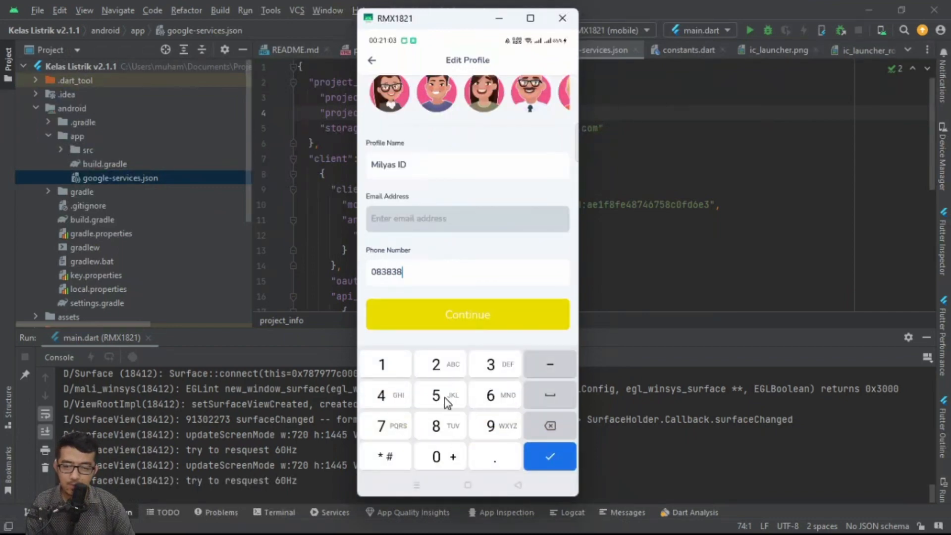
click(445, 397)
click(491, 426)
click(449, 399)
click(391, 365)
click(435, 425)
click(484, 323)
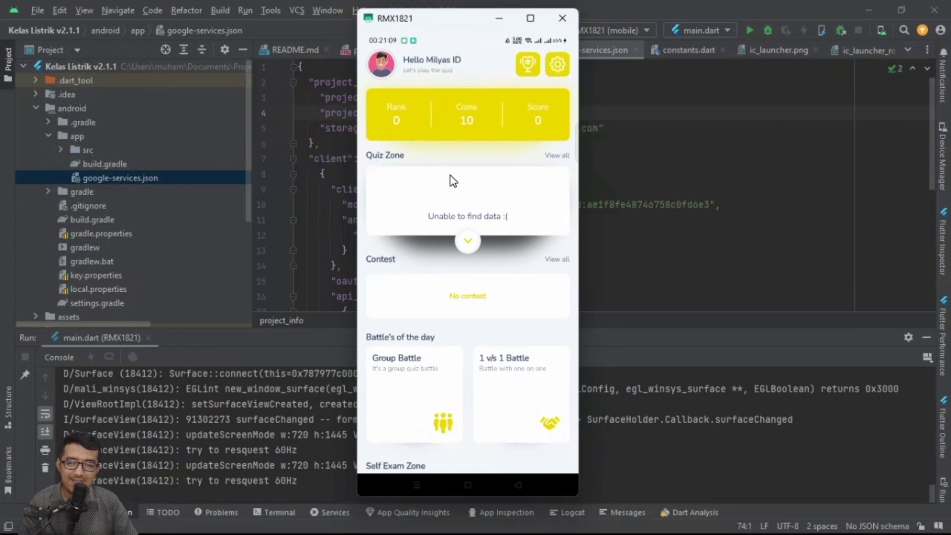
Step: Move the RMX1821 window aside and expand the Quiz Zone section on the app's home screen
drag(438, 22, 765, 46)
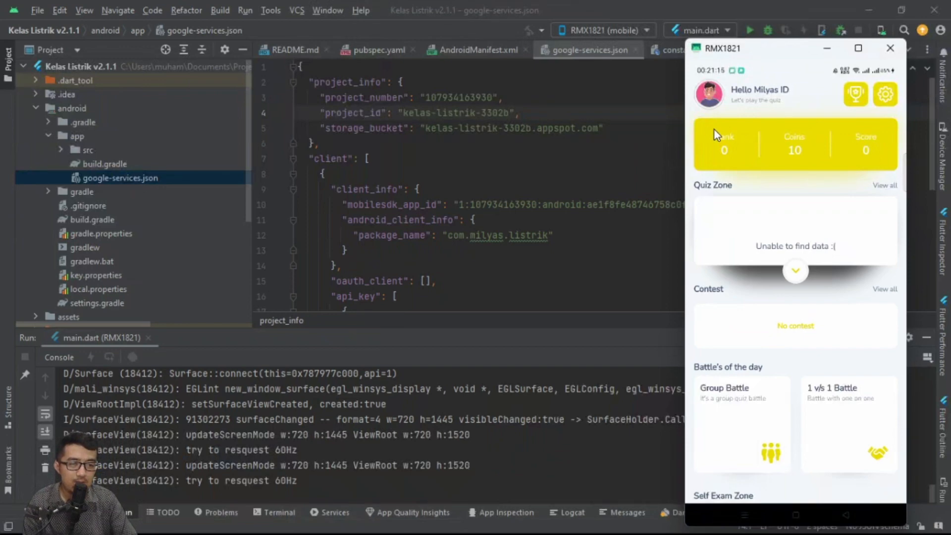
click(801, 270)
Step: Switch to the Elite Quiz admin panel in Chrome and check the language choices on the Quiz Zone Main Category form
mouse_move(560, 528)
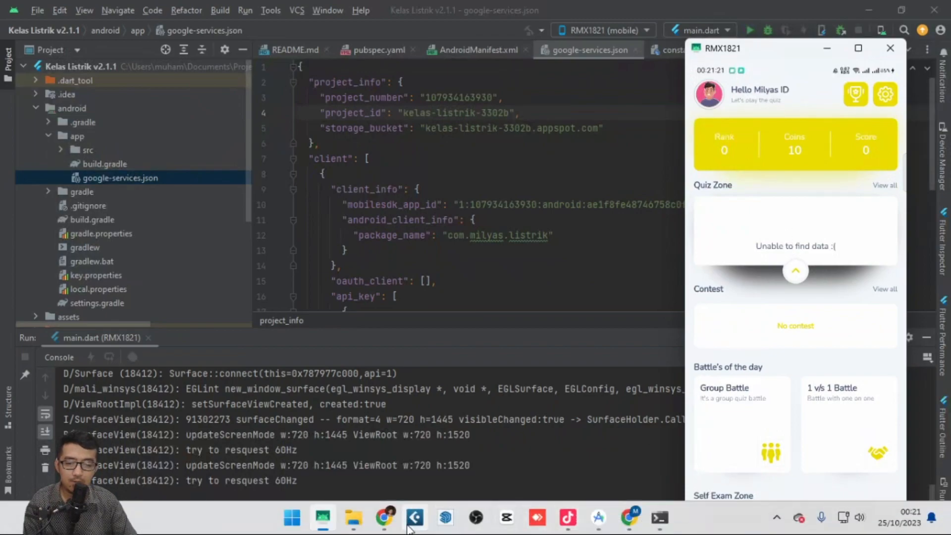
click(383, 518)
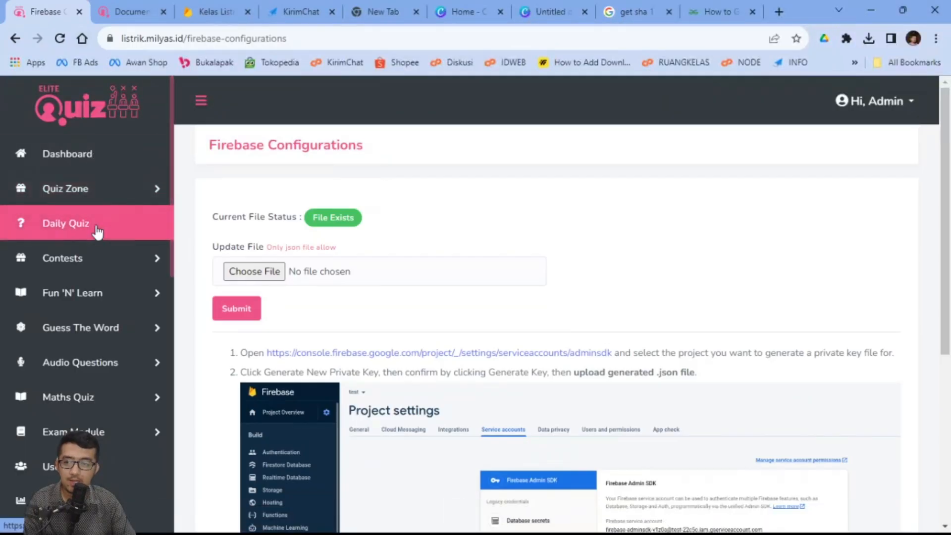
click(102, 193)
click(108, 224)
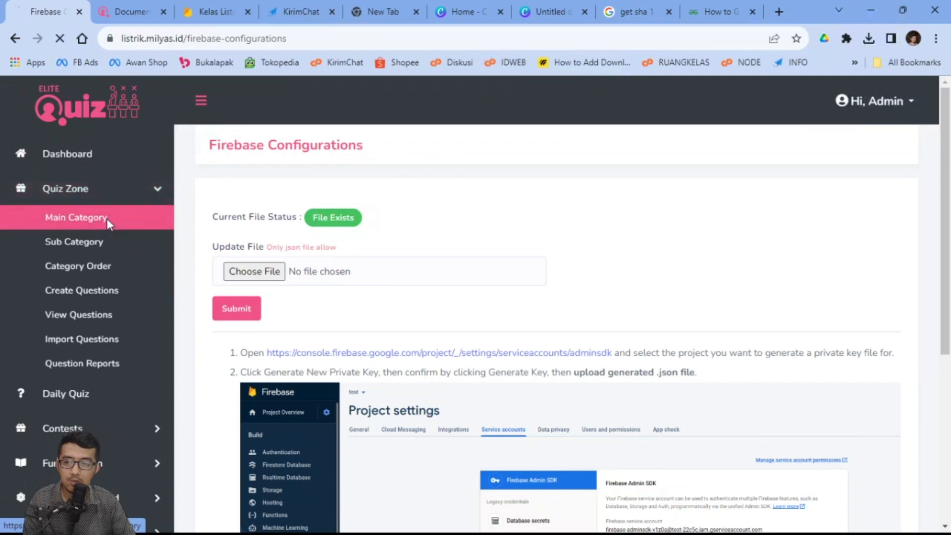
click(296, 253)
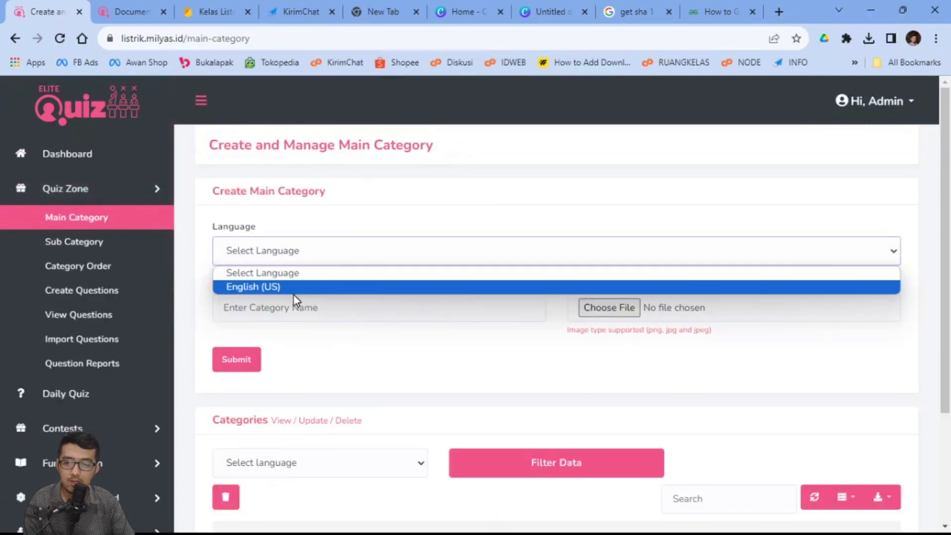
click(295, 273)
Step: Turn off Language Mode under Quiz Mode in the System Settings for App and save the settings
scroll(121, 389, down, 10)
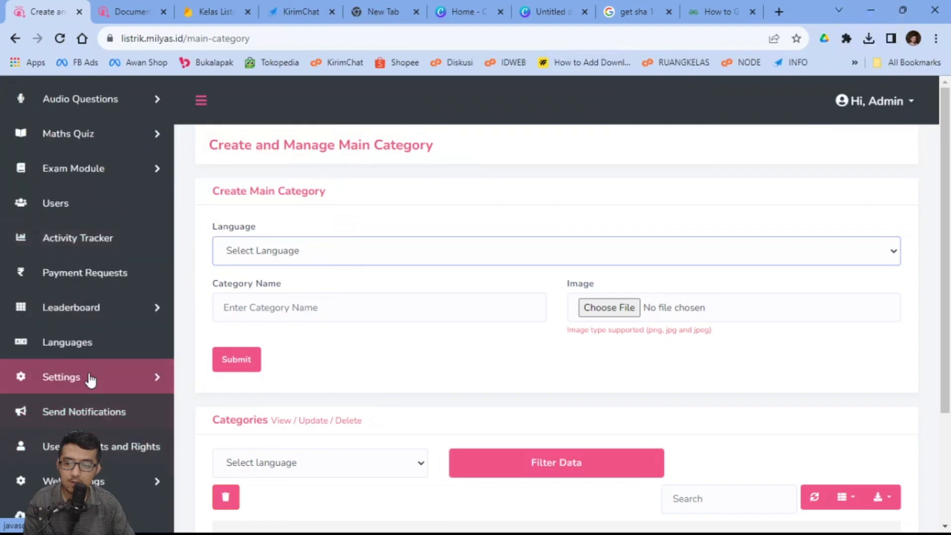
click(91, 379)
click(99, 408)
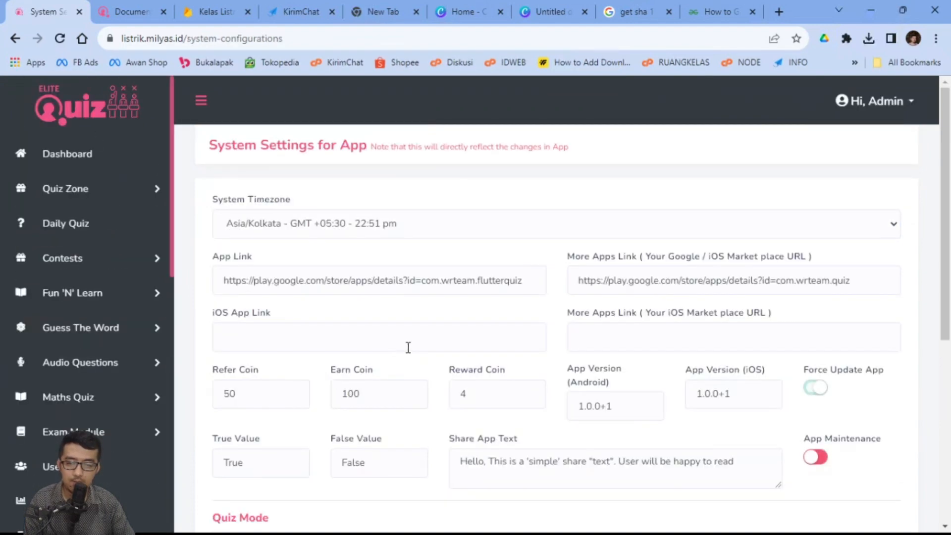
scroll(426, 376, down, 5)
click(342, 288)
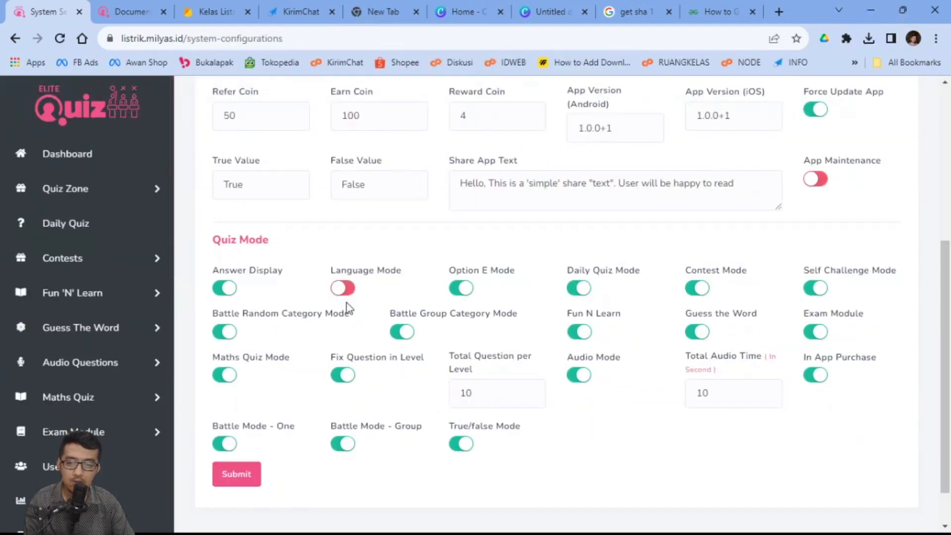
click(237, 474)
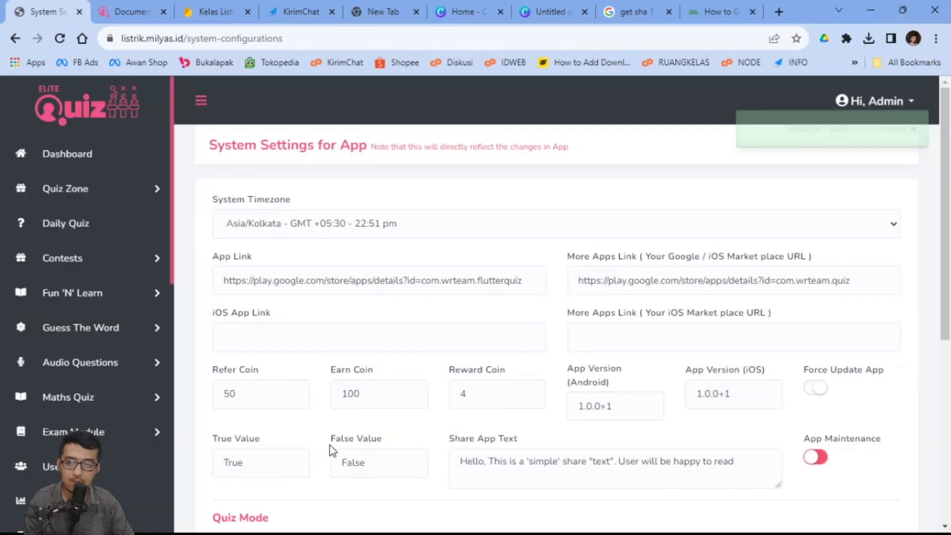
Step: Create a Quiz Zone main category named "Instalasi Motor Listrik" without an image
click(93, 189)
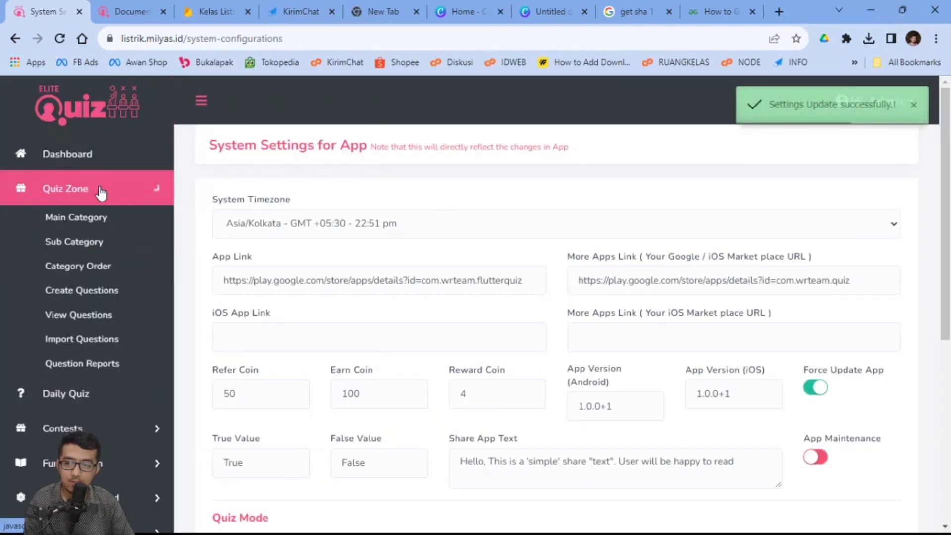
click(114, 218)
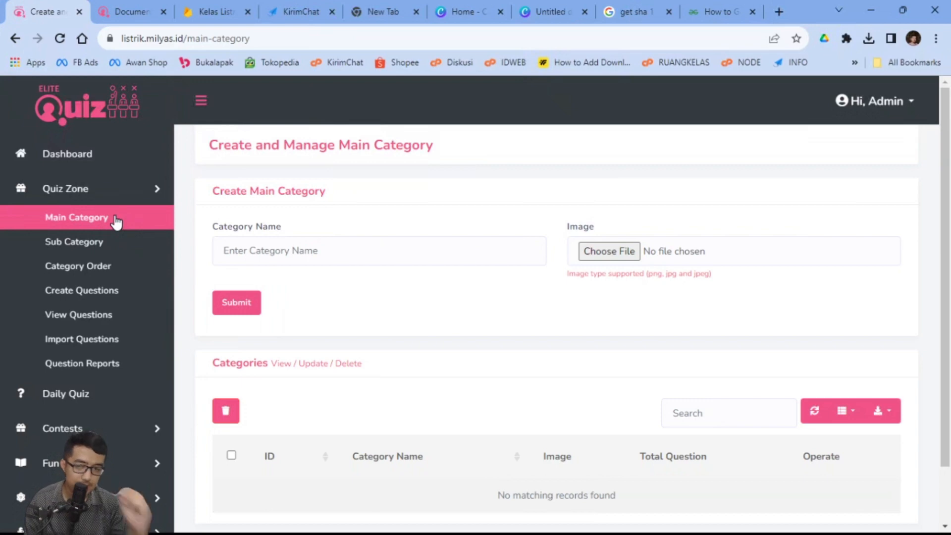
click(295, 251)
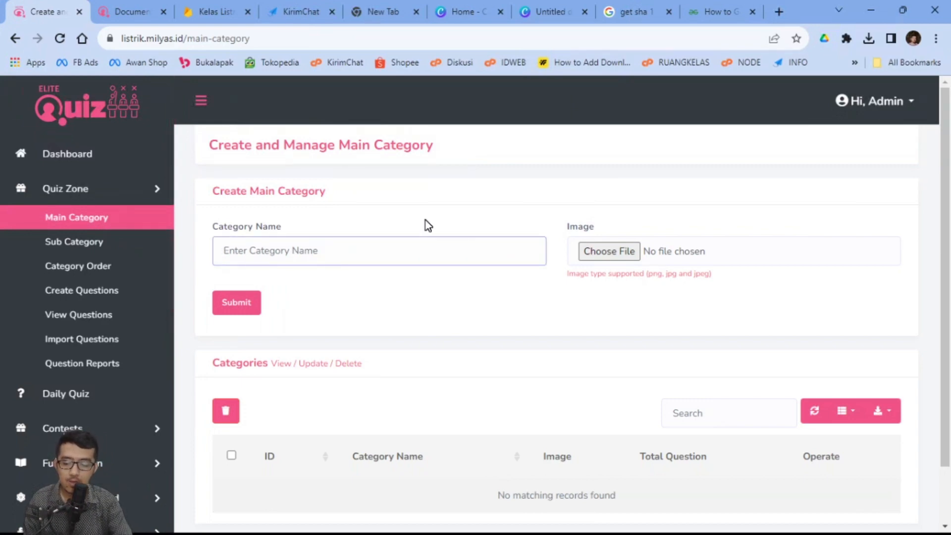
text(Instalasi Motor )
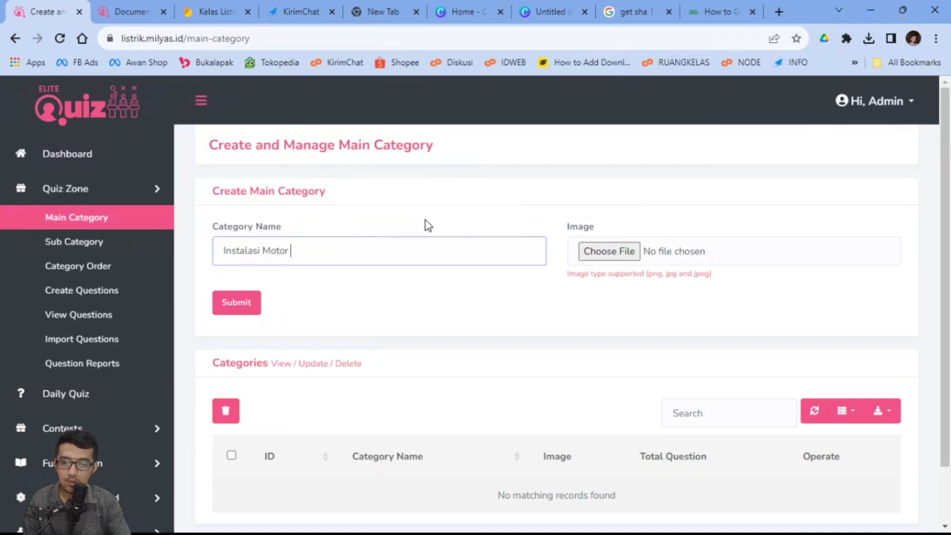
text(Listrik)
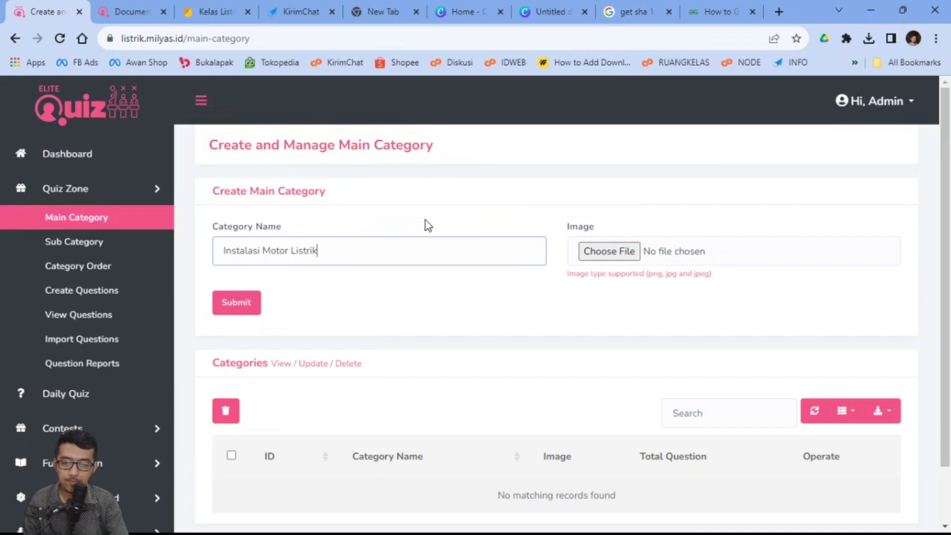
click(236, 303)
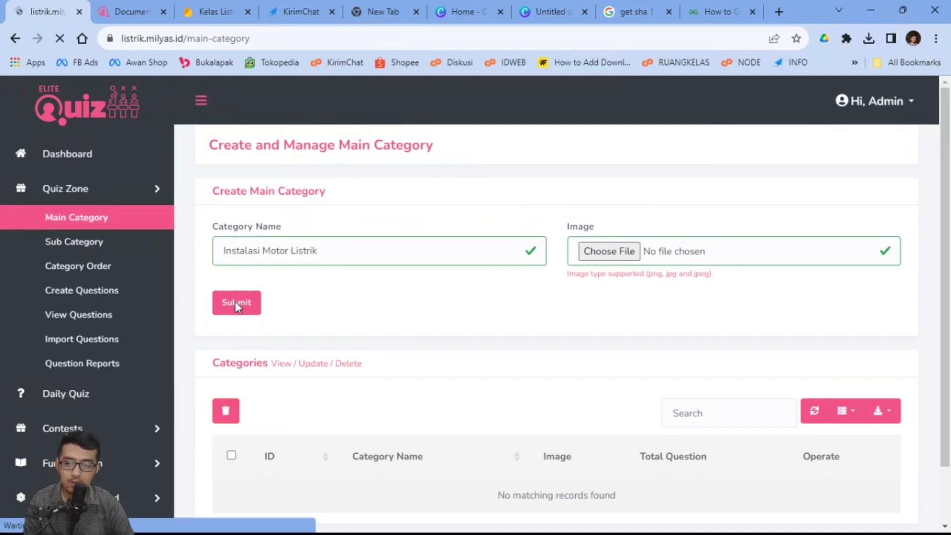
scroll(304, 319, down, 3)
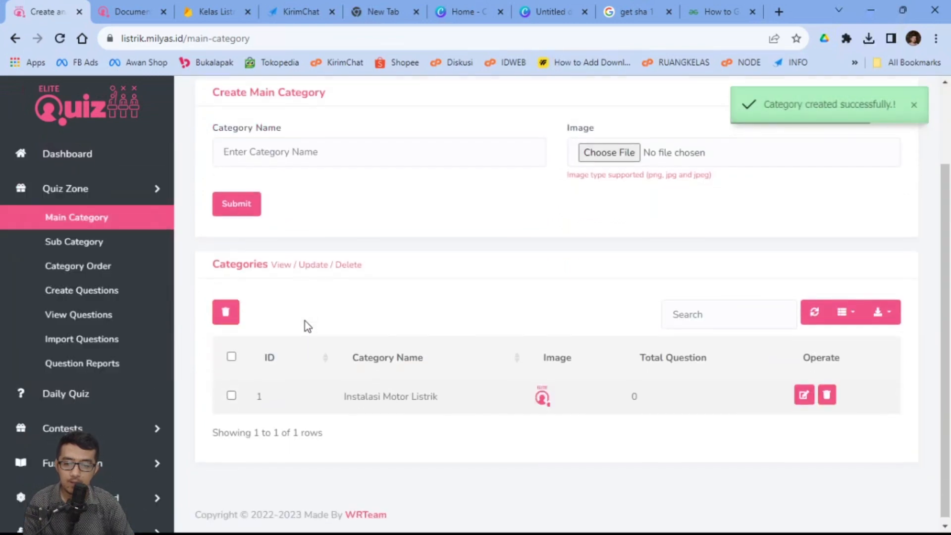
Step: Create a sub category named "Simbol Komponen Listrik" under the main category Instalasi Motor Listrik
click(89, 245)
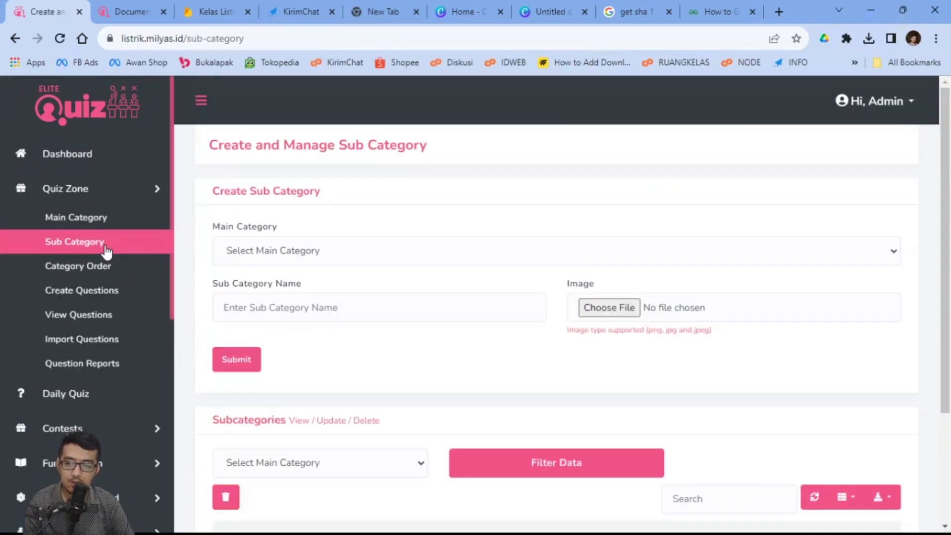
click(355, 243)
click(322, 287)
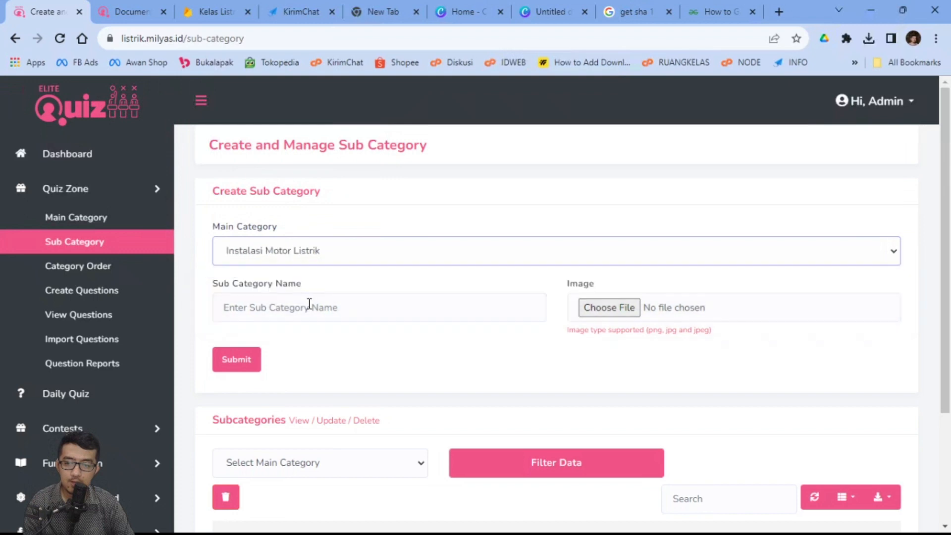
click(311, 304)
text(Simbol)
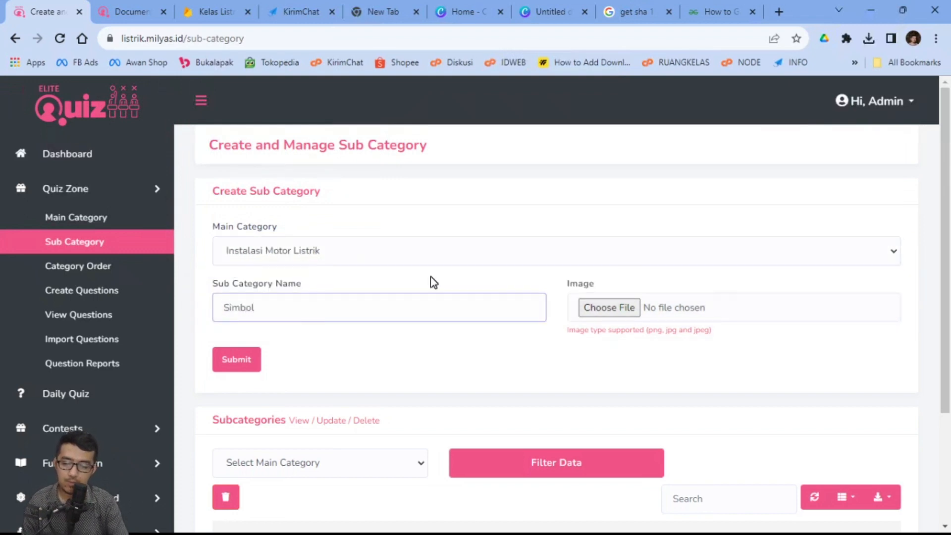
text( Komponen Listrik)
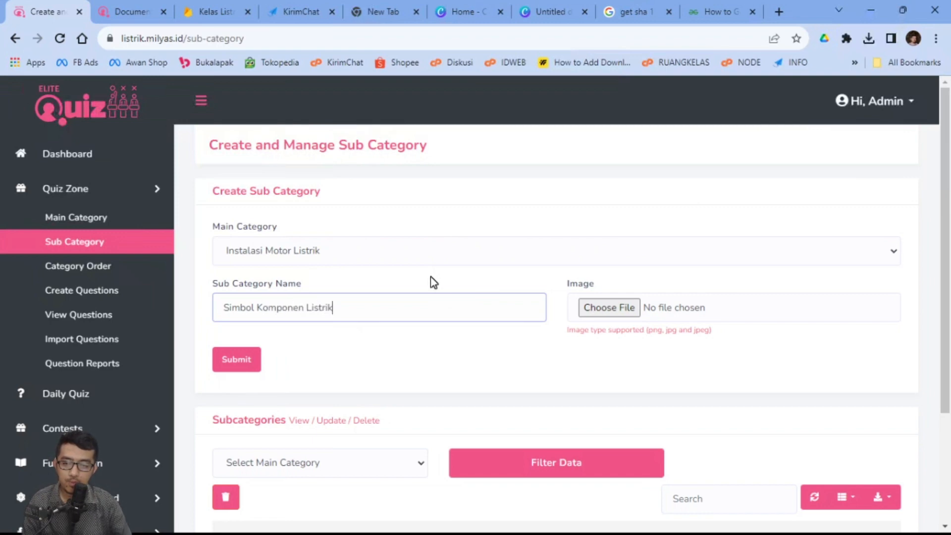
click(233, 359)
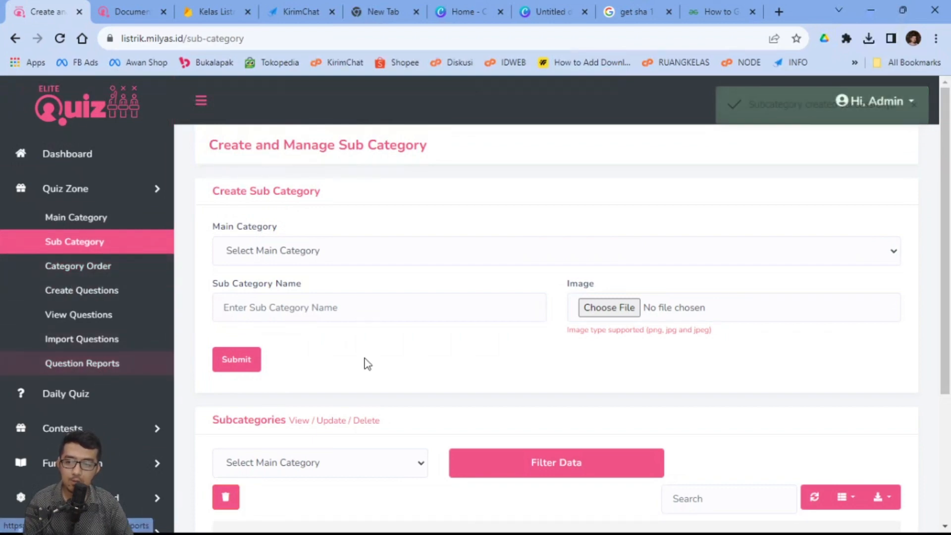
Step: Start a new Quiz Zone question with main category Instalasi Motor Listrik and sub category Simbol Komponen Listrik
click(92, 286)
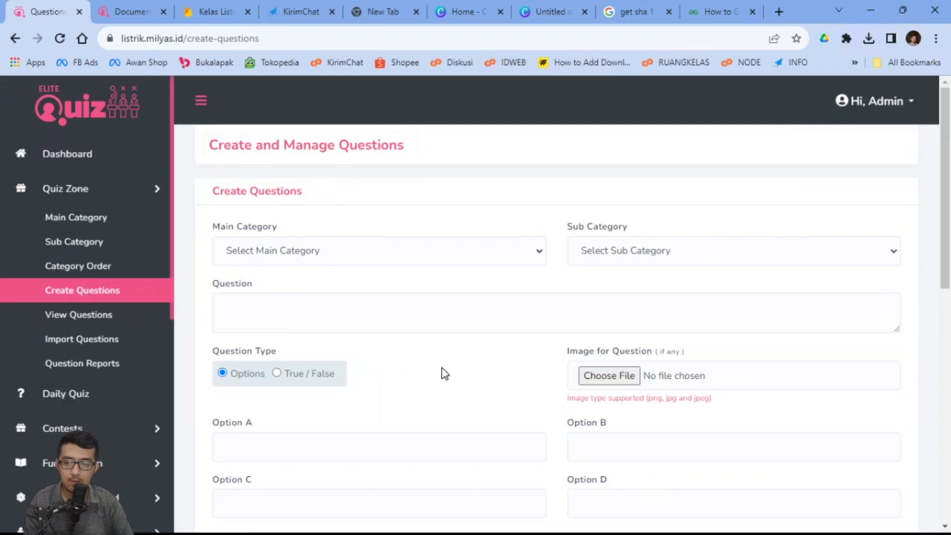
scroll(442, 370, down, 2)
scroll(442, 370, up, 2)
click(302, 255)
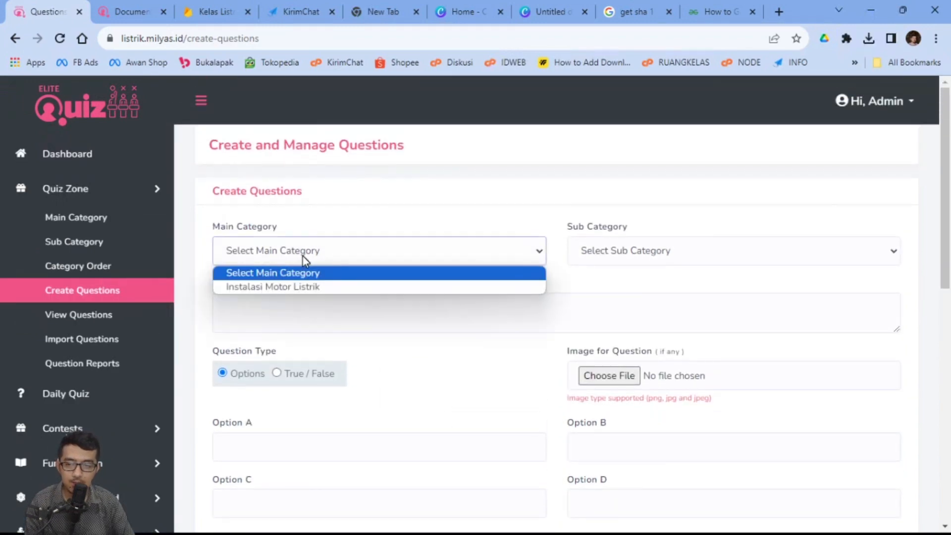
click(290, 289)
click(577, 262)
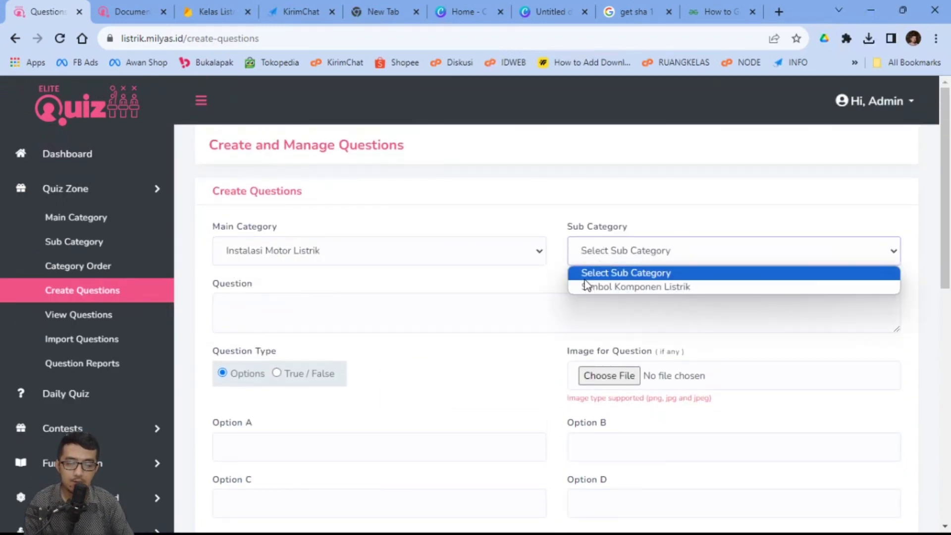
click(582, 282)
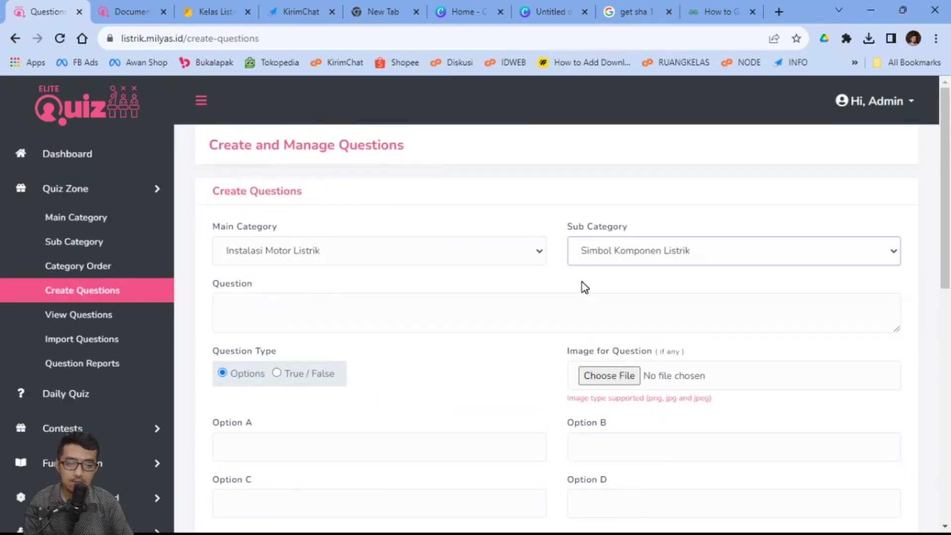
Step: Enter the question text "Netral jika di pegang tidak akan tersetrum"
click(303, 308)
scroll(452, 281, down, 1)
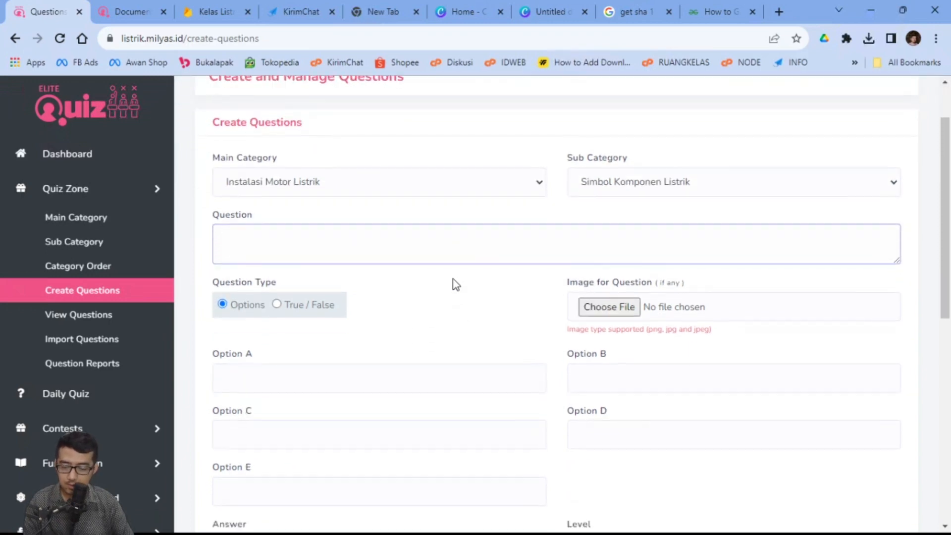
scroll(453, 279, up, 1)
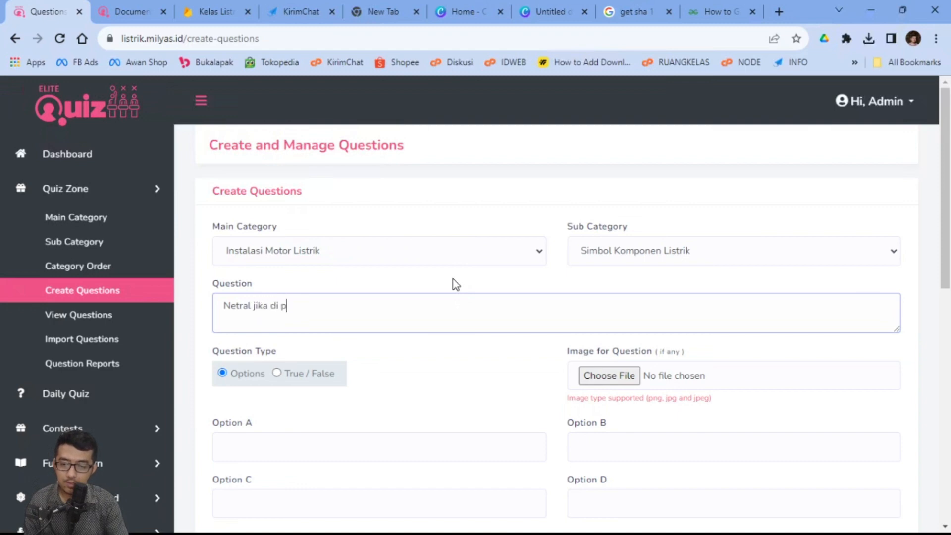
text(egang tidak a)
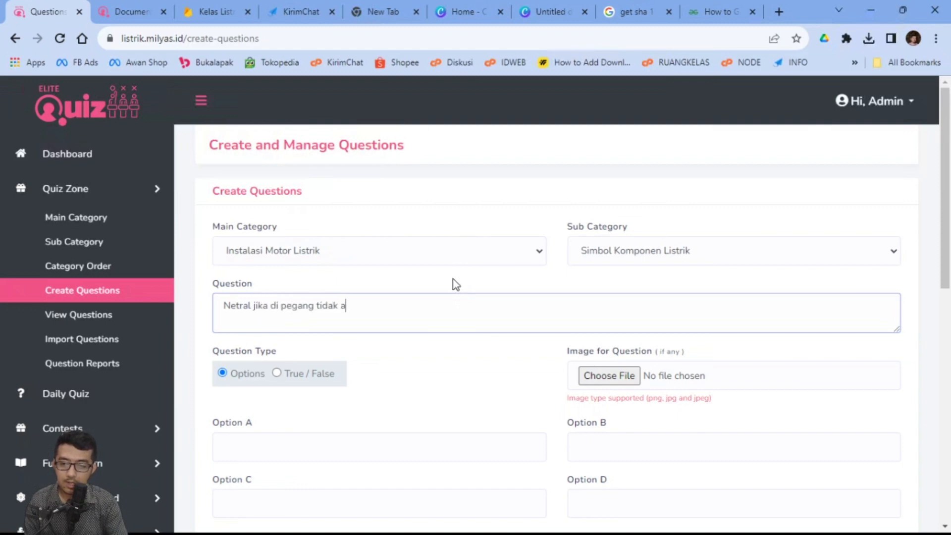
text(kan ters)
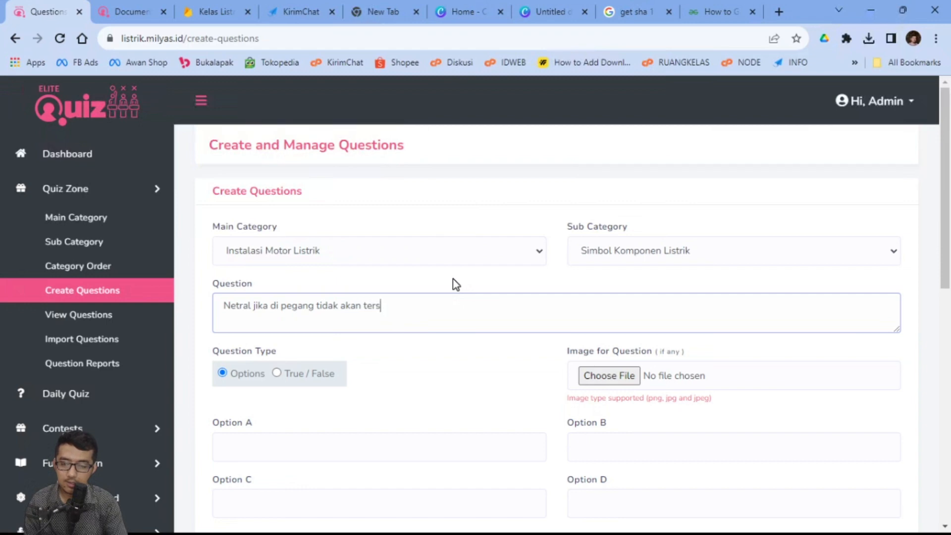
text(etrum)
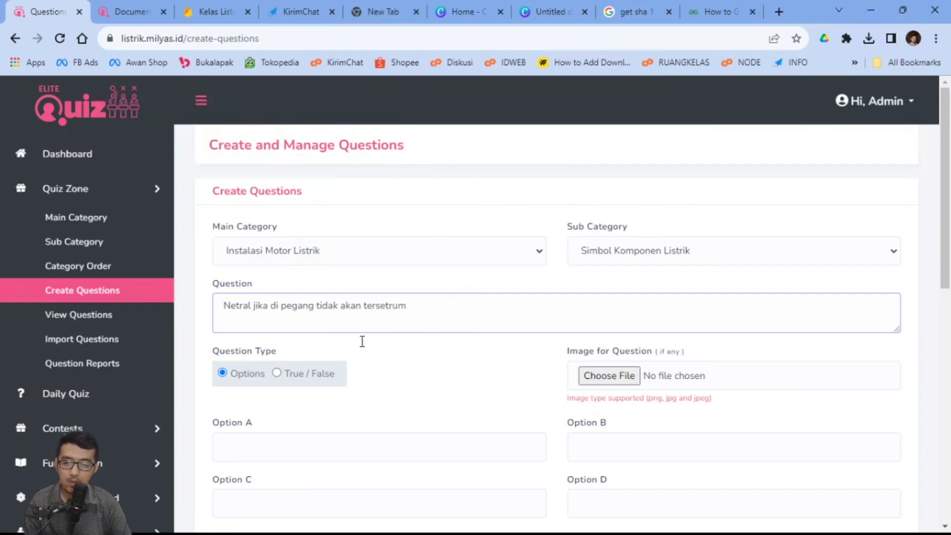
Step: Make the question True / False, with option A renamed to "Benar" and option B to "Salah"
click(316, 375)
scroll(316, 376, down, 2)
click(306, 375)
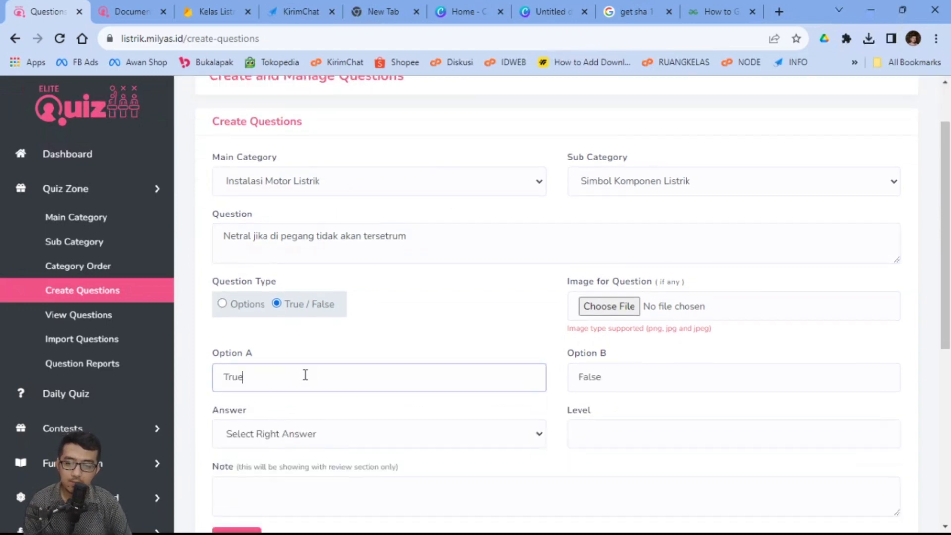
key(ctrl+a)
scroll(306, 376, down, 1)
text(Benar)
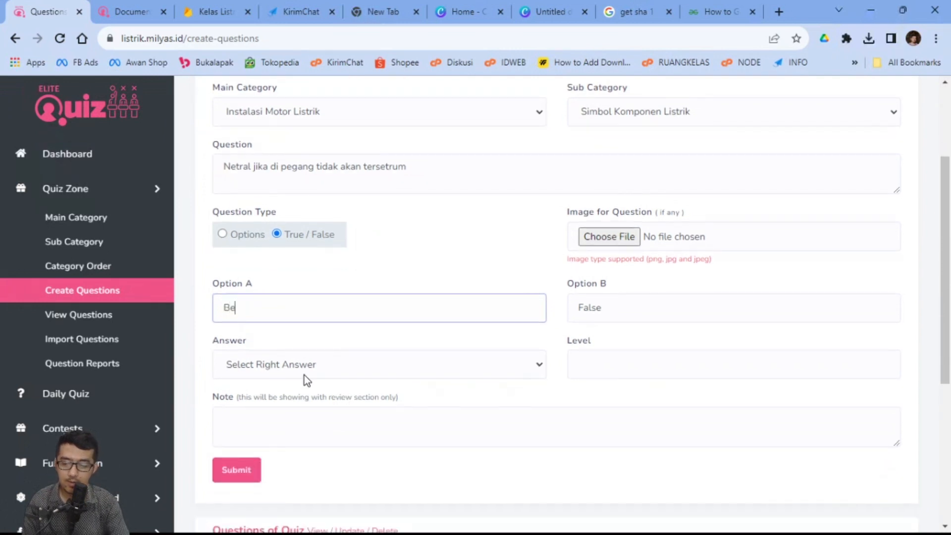
click(621, 312)
key(ctrl+a)
text(Sa)
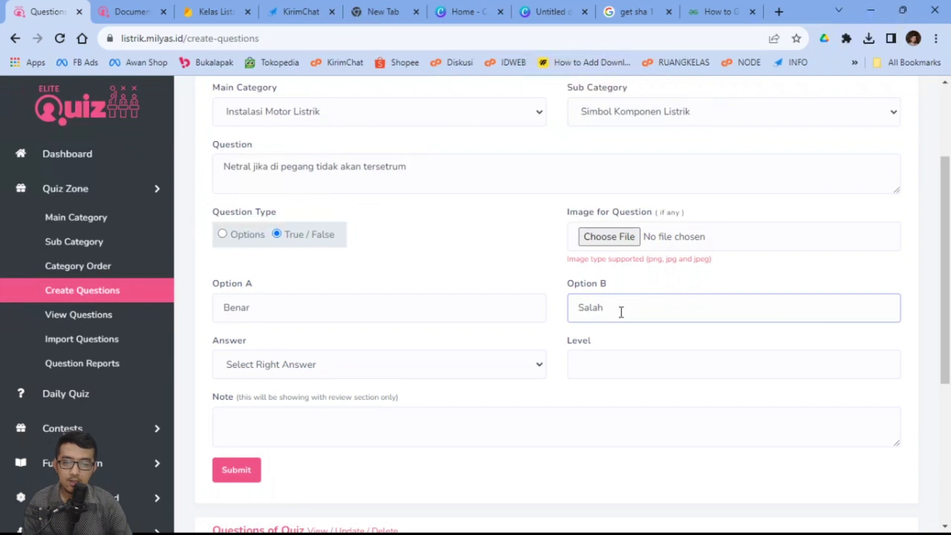
Step: Set the right answer to A and enter the note "Netral itu tidak ada aliran listrik. sehingga ketika kita sentuh tidak akan tersetrum"
click(364, 366)
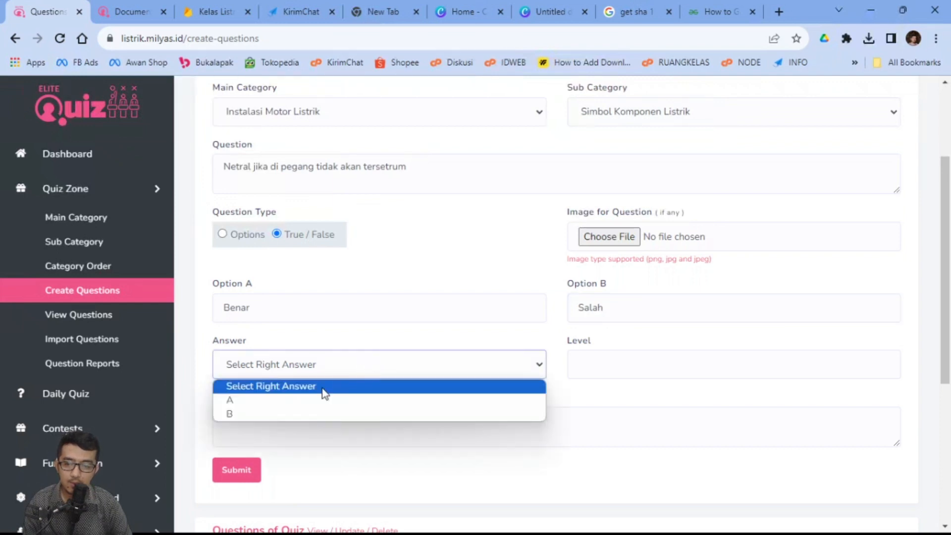
click(300, 400)
click(282, 421)
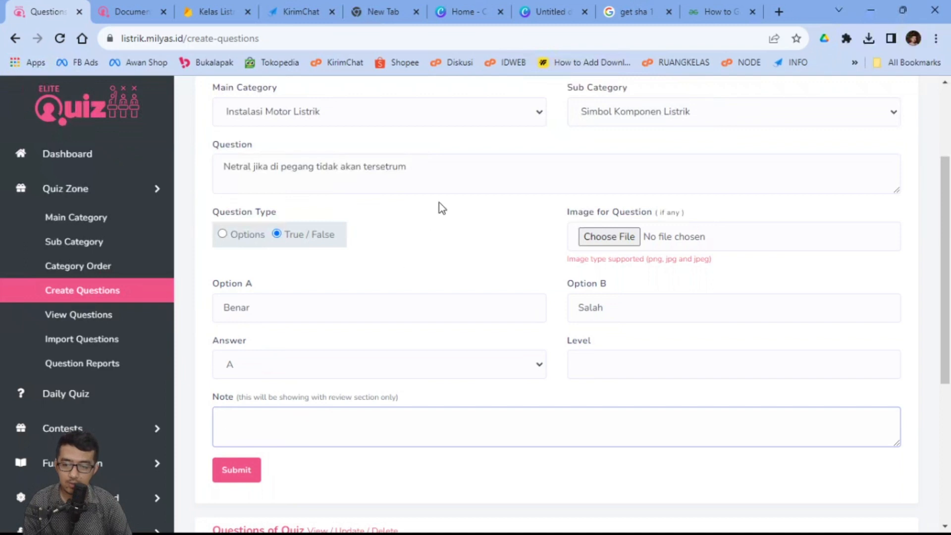
text(Netral itu tidak ad)
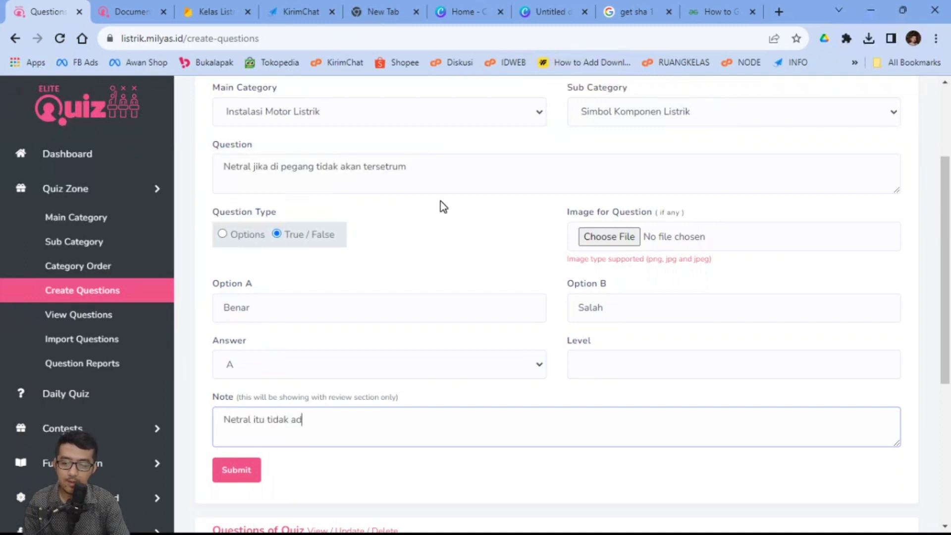
text(a aliran listrik. sehingga)
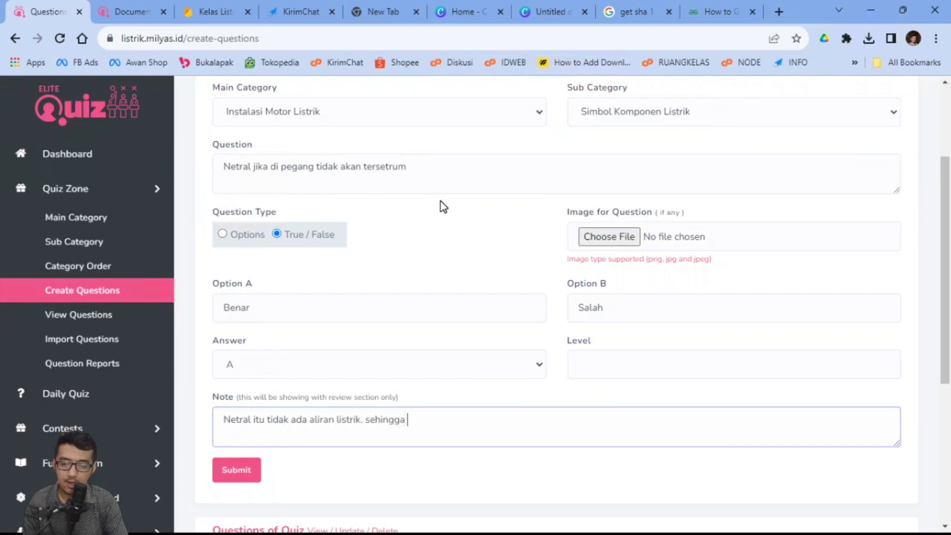
text( ketika kita)
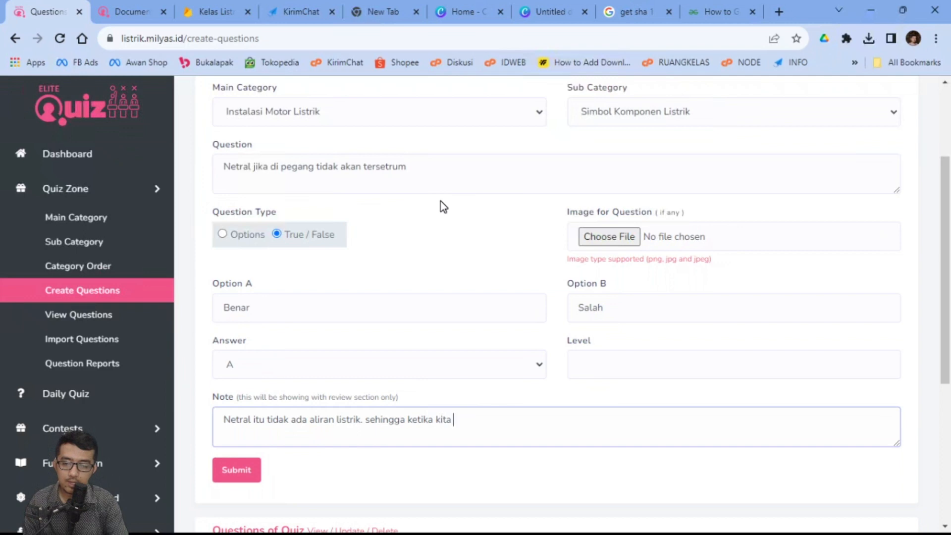
text( sentuh tidak akan terset)
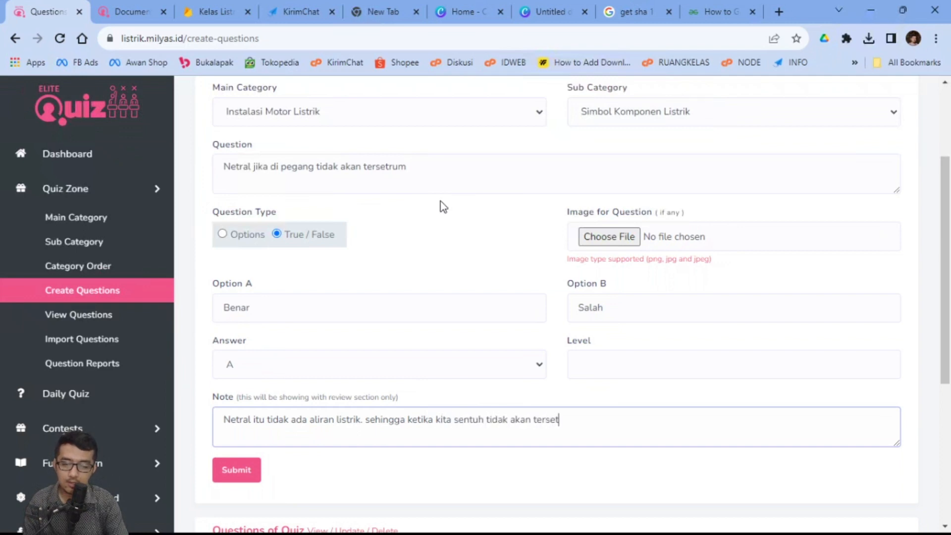
text(rum)
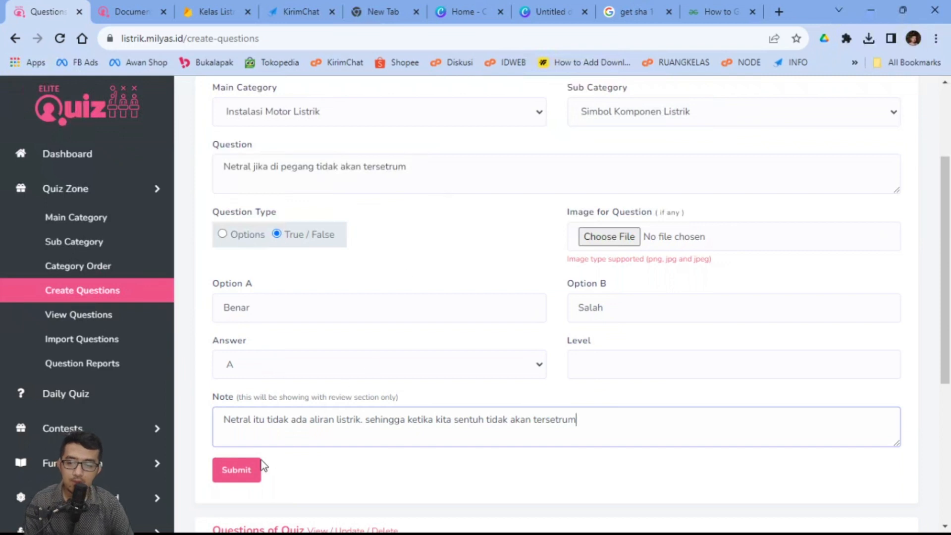
Step: Set the question's level to 1 and submit the question
click(251, 470)
click(660, 367)
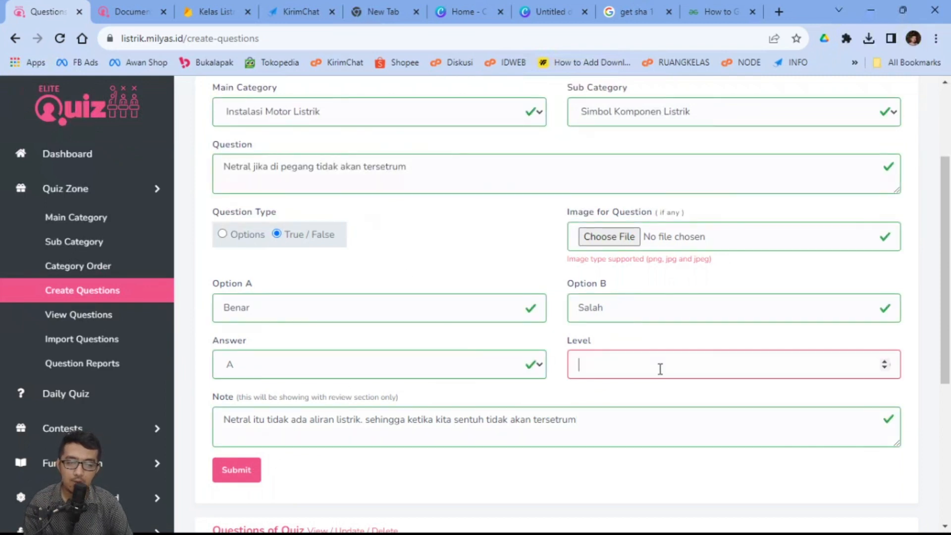
text(1)
click(240, 471)
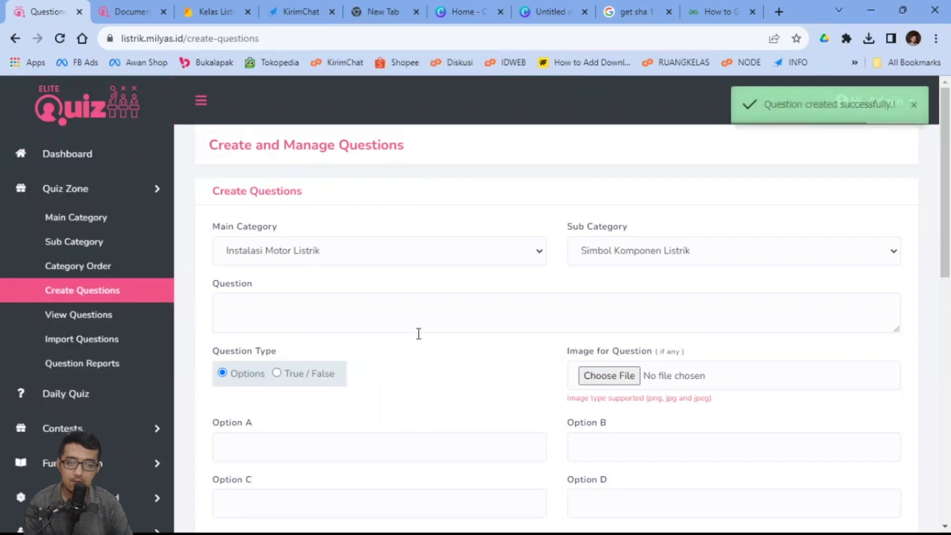
Step: Check the Quiz Zone in the Kelas Listrik app on the RMX1821 by refreshing its home screen and reopening the app
click(322, 517)
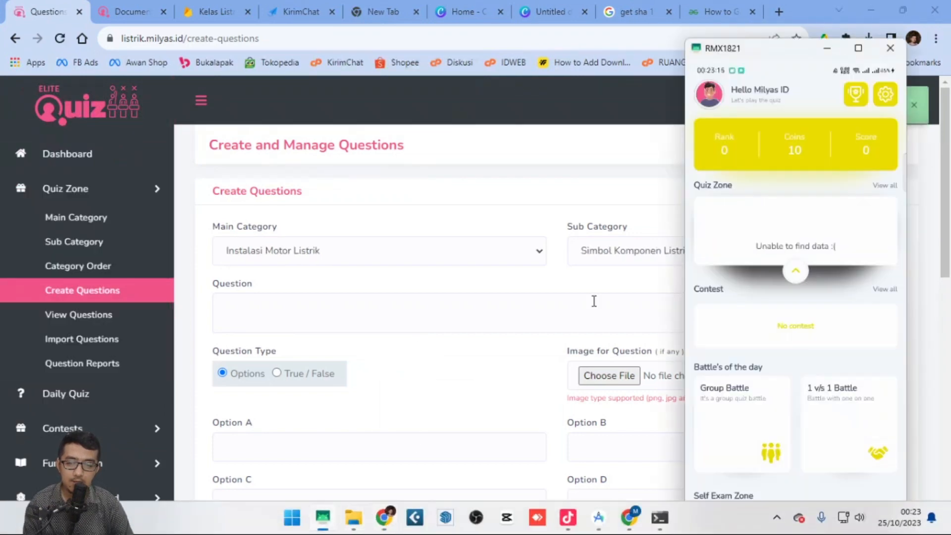
drag(789, 201, 785, 382)
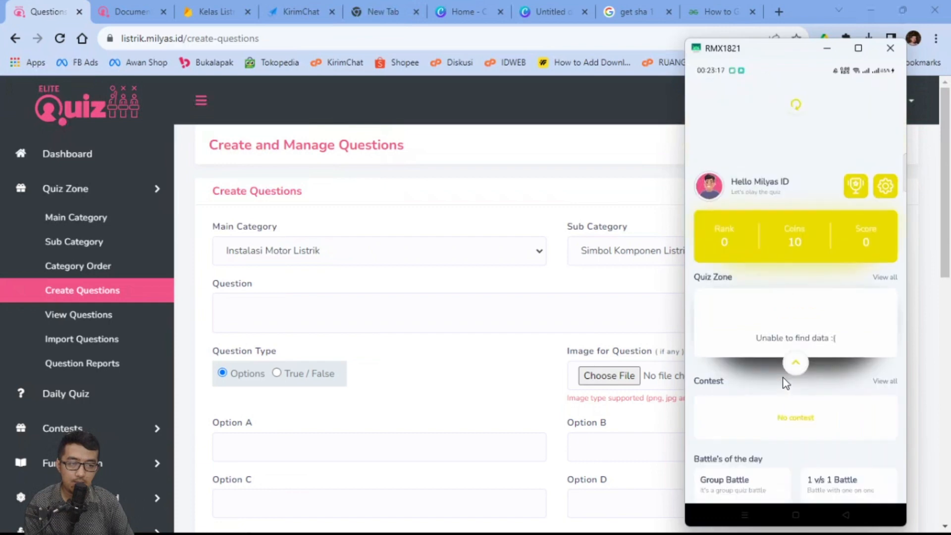
drag(800, 256, 792, 416)
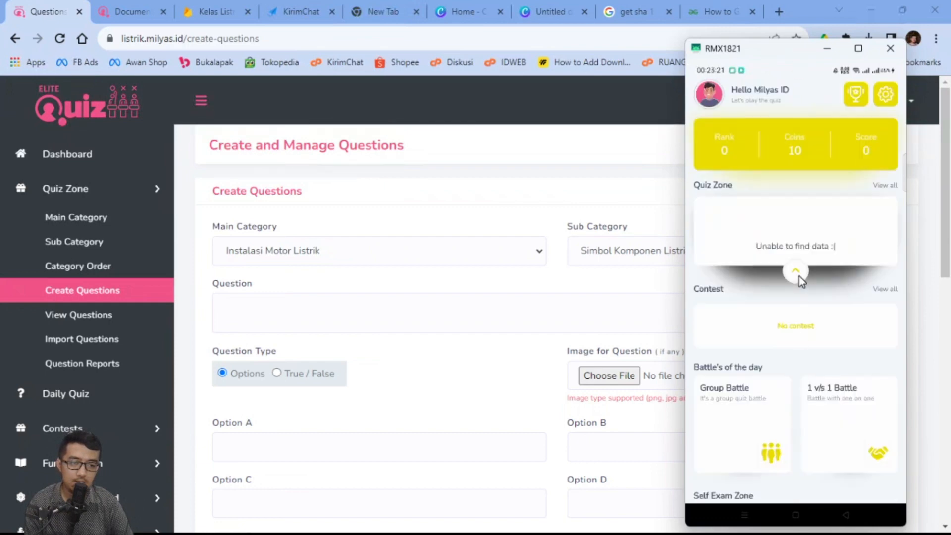
drag(799, 275, 759, 427)
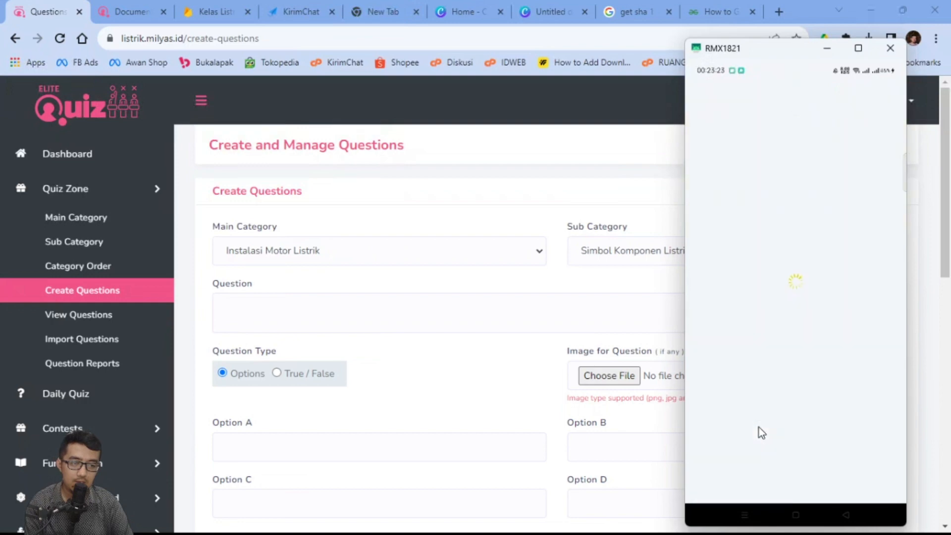
drag(763, 194, 774, 399)
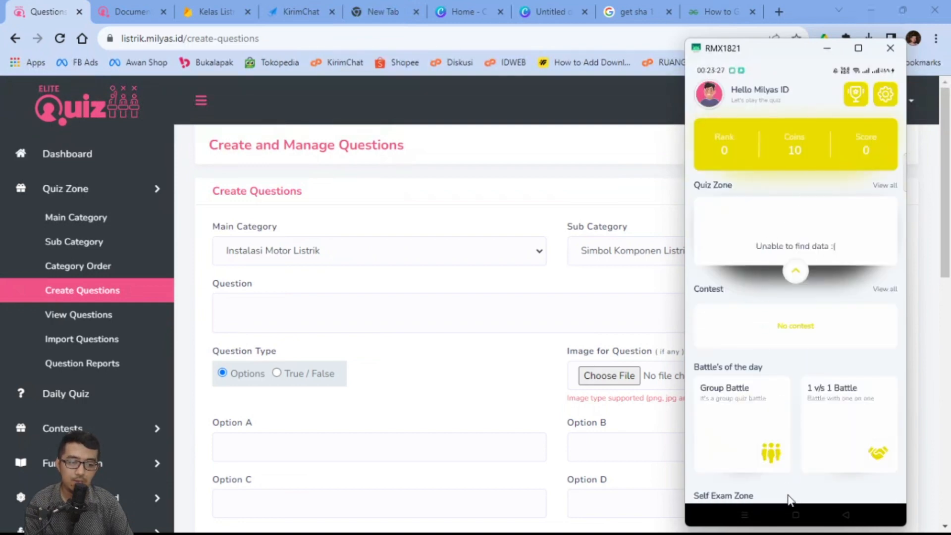
click(795, 519)
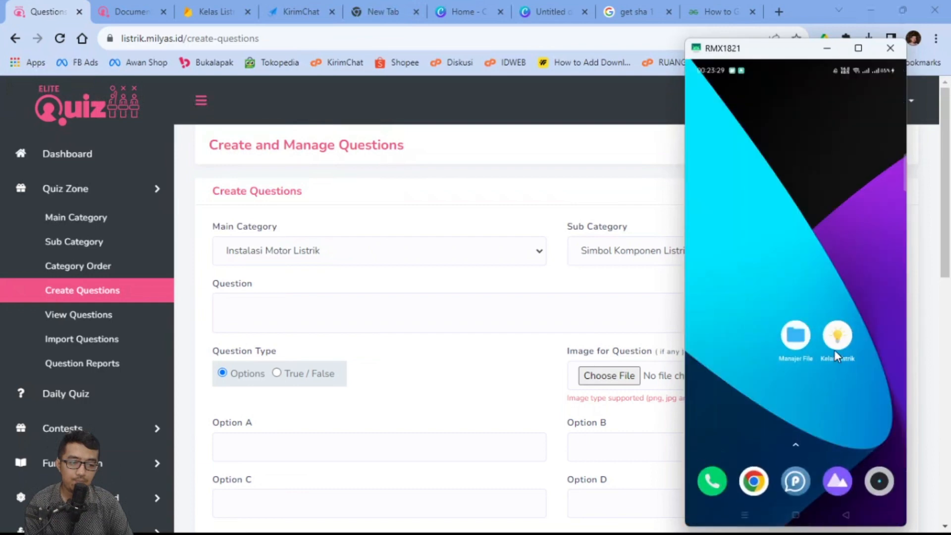
click(835, 351)
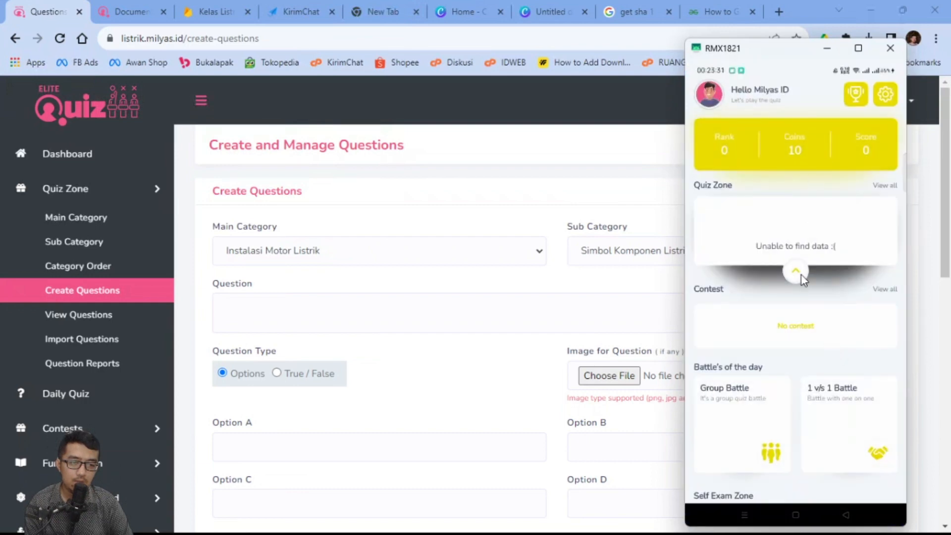
drag(751, 235, 749, 416)
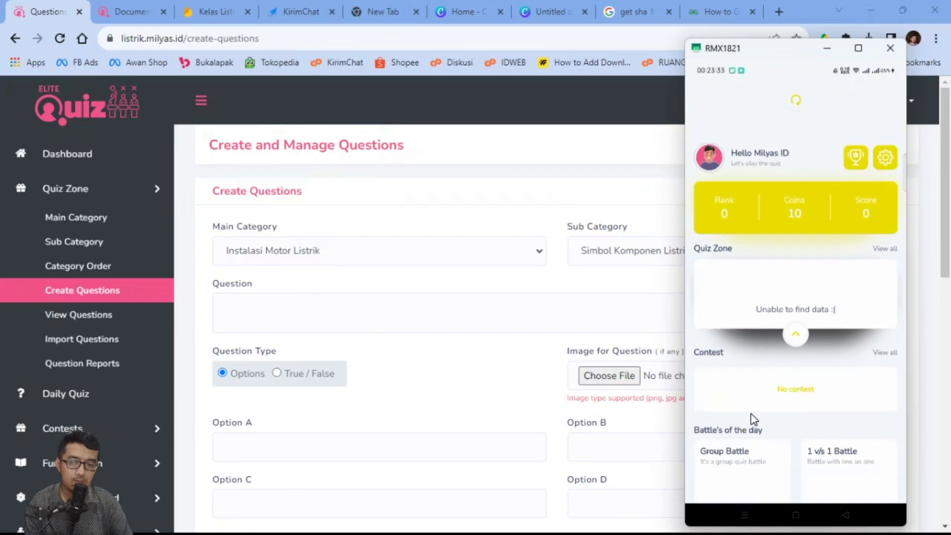
drag(765, 287, 771, 423)
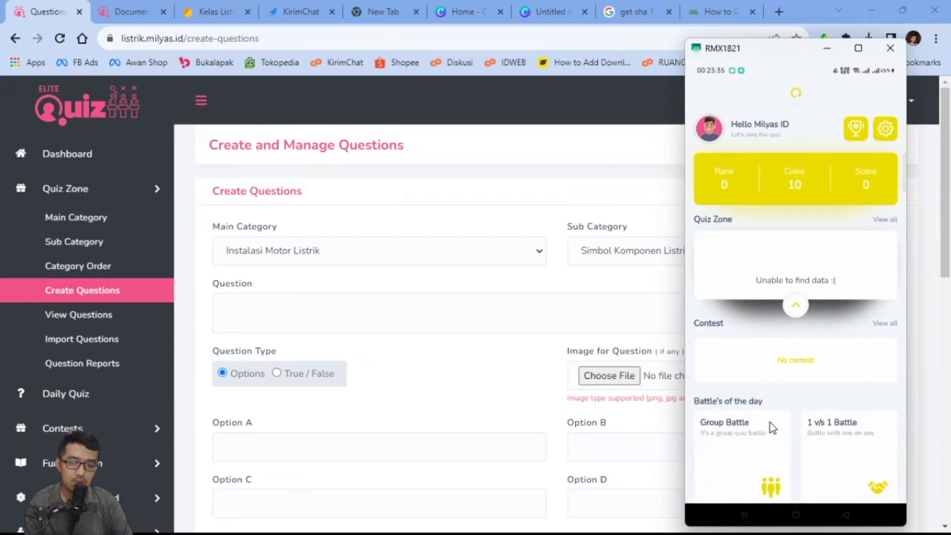
Step: Review the new question in the admin panel's Questions of Quiz list and the registered devices' user details from the dashboard
scroll(511, 366, down, 4)
scroll(511, 369, down, 7)
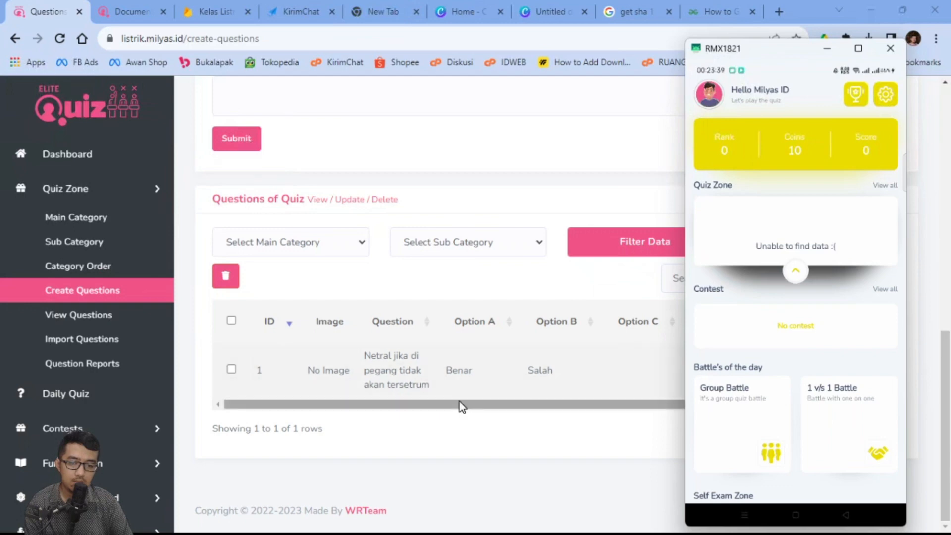
drag(463, 404, 405, 408)
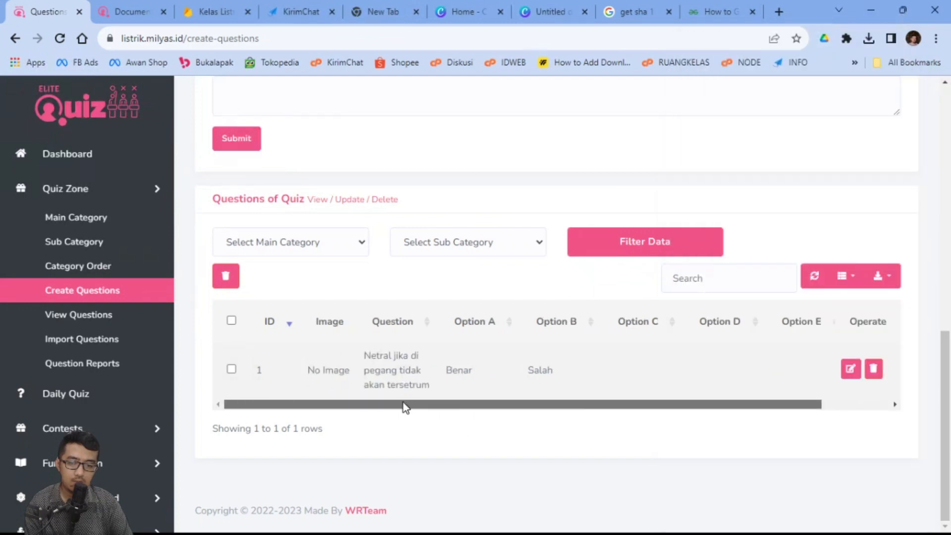
click(850, 368)
key(Escape)
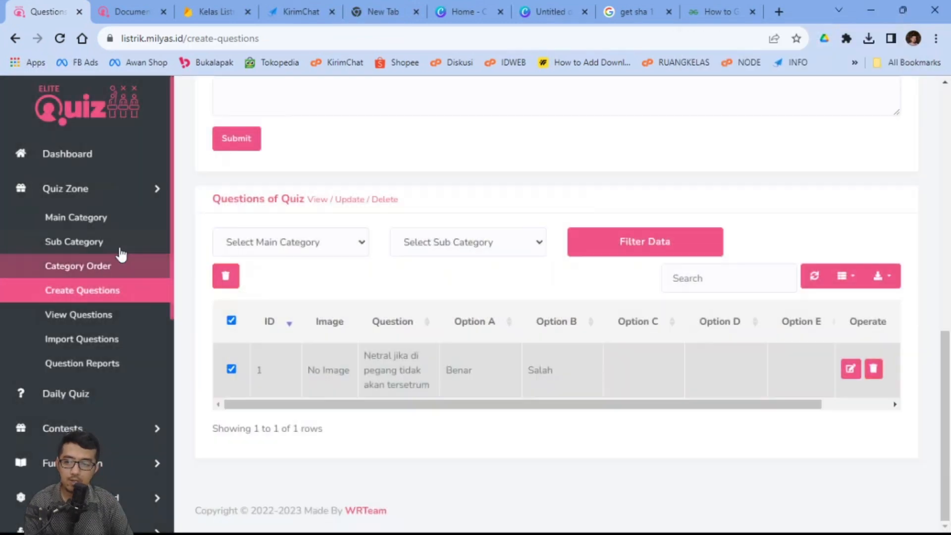
click(89, 154)
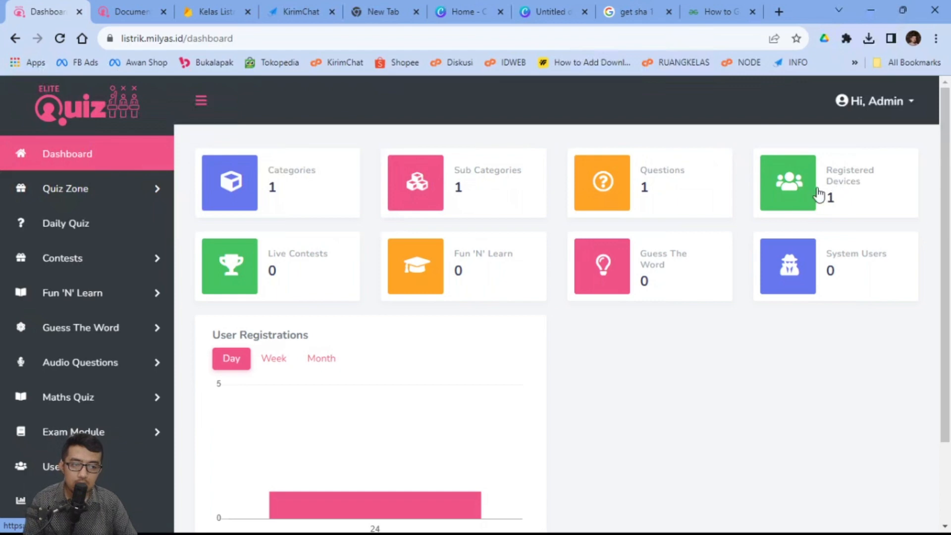
click(833, 198)
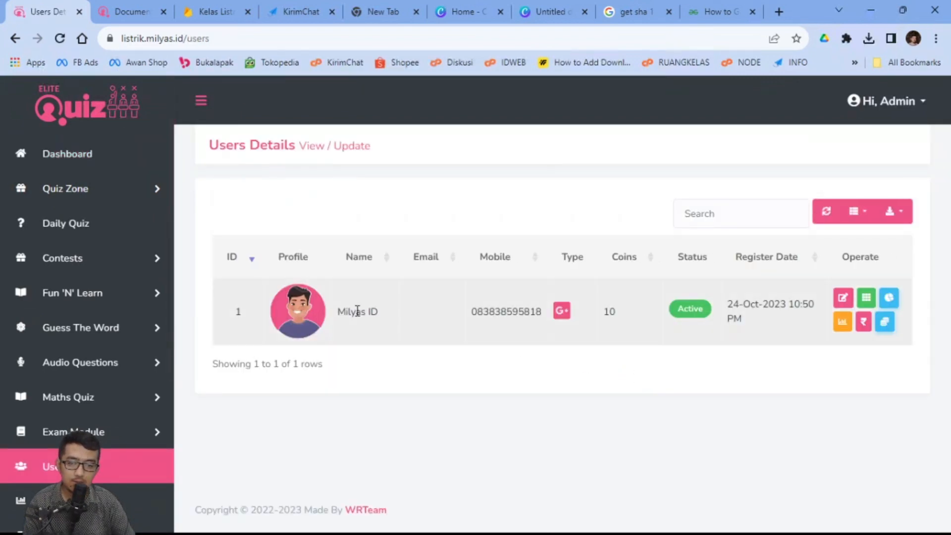
Step: Inspect the Kelas Listrik app's Settings on the RMX1821 and return to its home screen
mouse_move(703, 526)
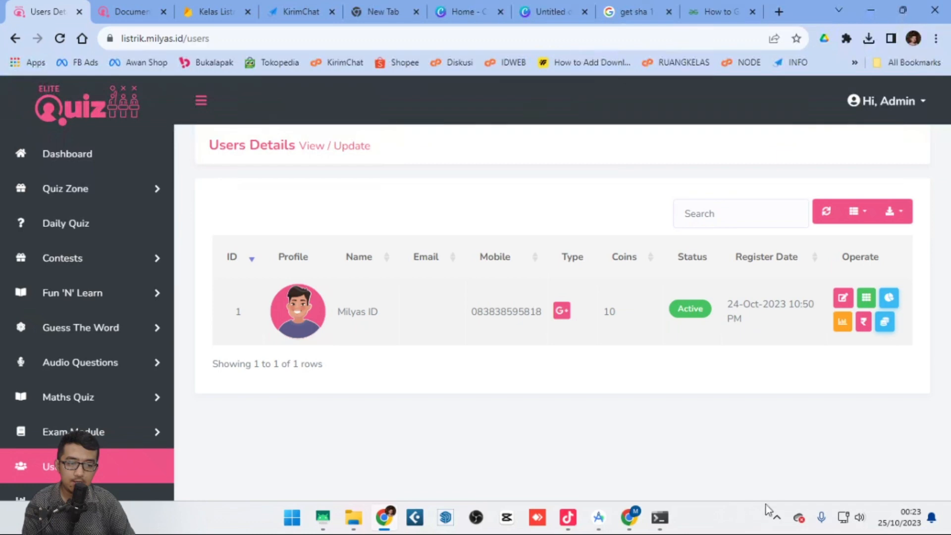
click(599, 518)
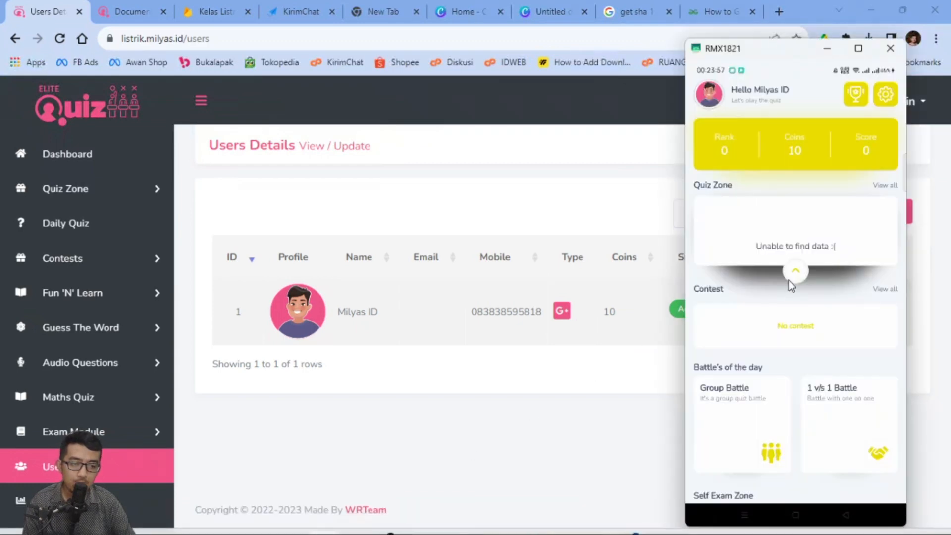
click(886, 94)
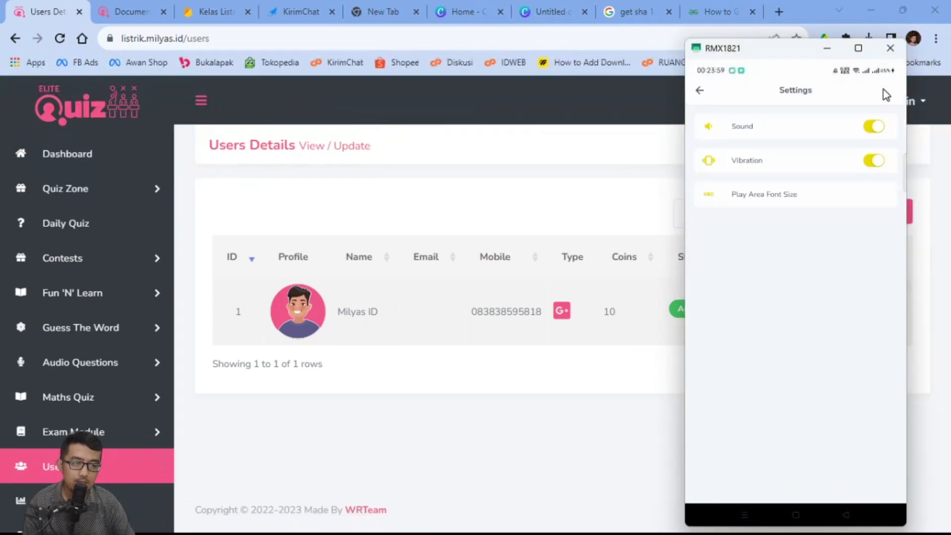
click(699, 90)
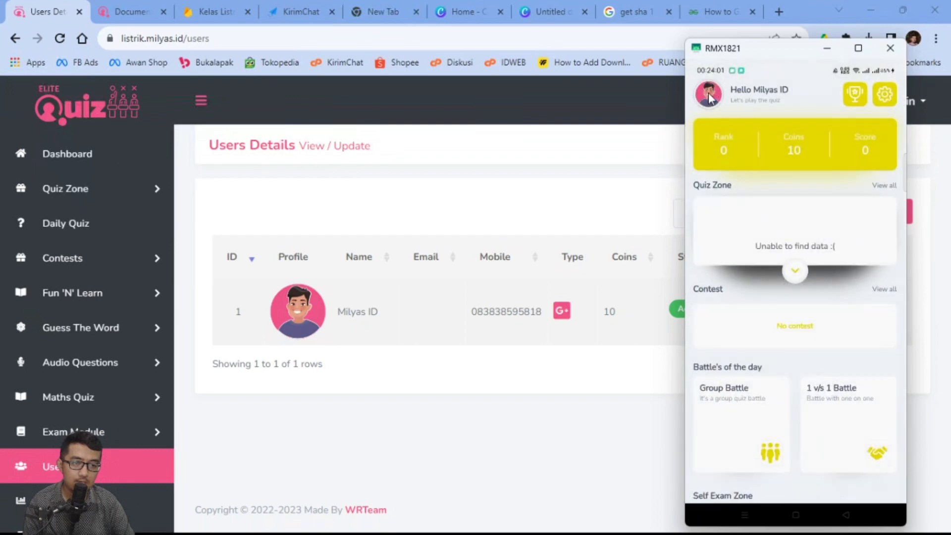
Step: Inspect the profile and Wallet pages in the Kelas Listrik app, dismissing the ad, and return to the home screen
click(709, 93)
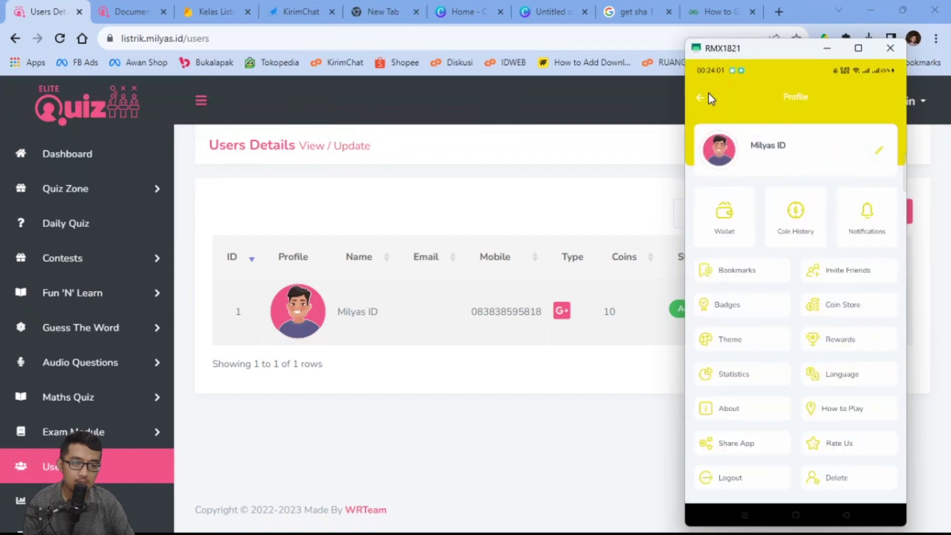
click(719, 231)
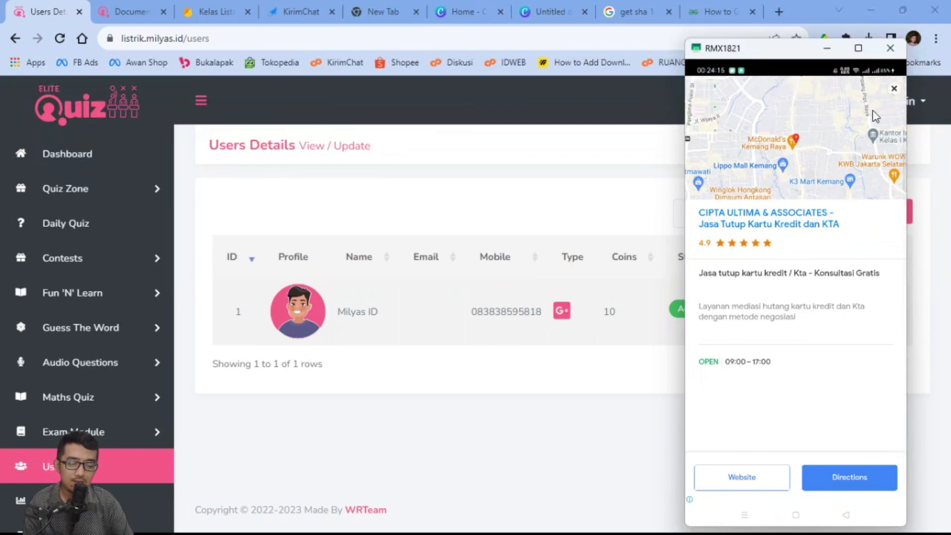
click(895, 89)
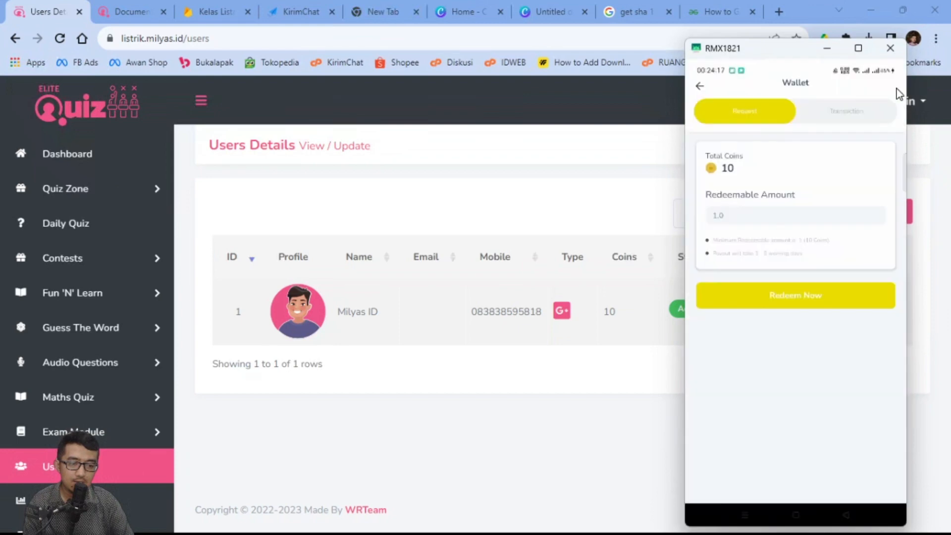
click(698, 86)
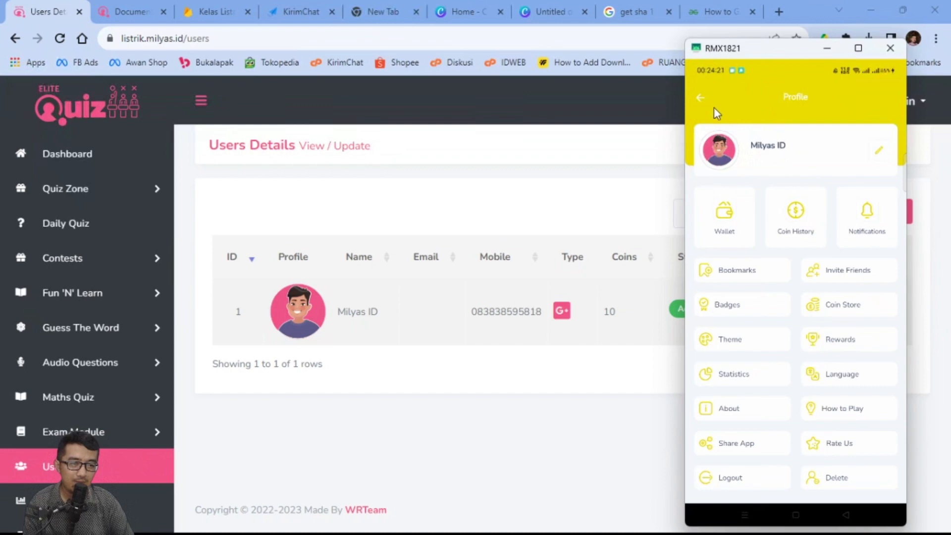
click(700, 99)
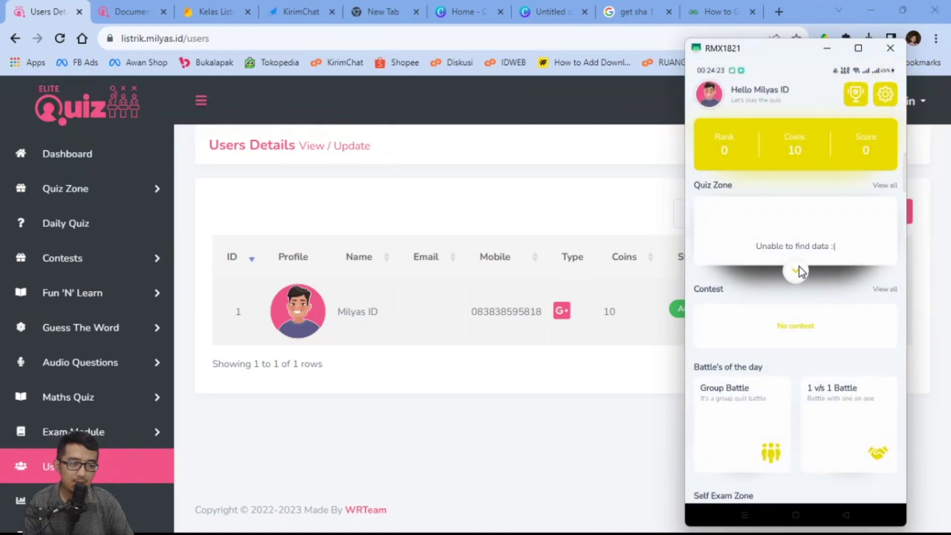
Step: Close all recent apps on the RMX1821 and relaunch Kelas Listrik to reload its Quiz Zone
click(798, 266)
click(846, 516)
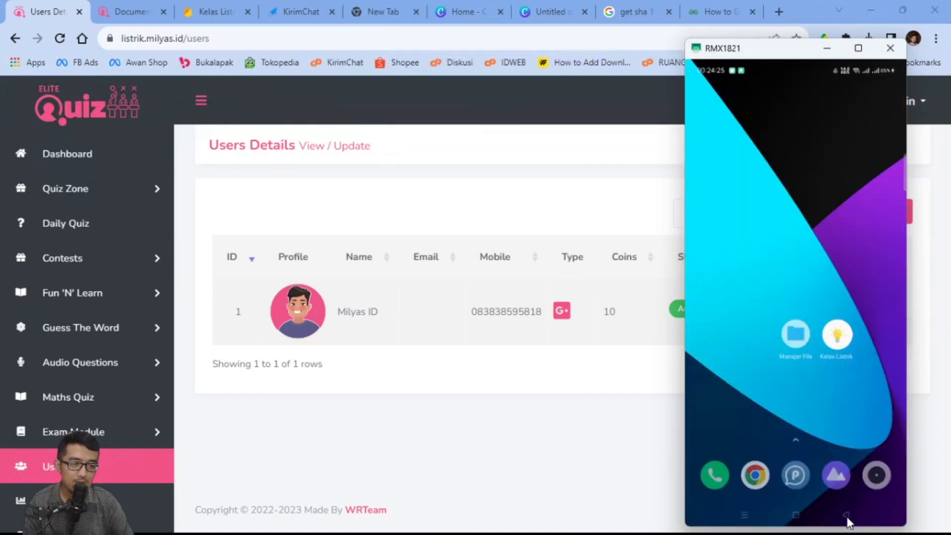
click(745, 516)
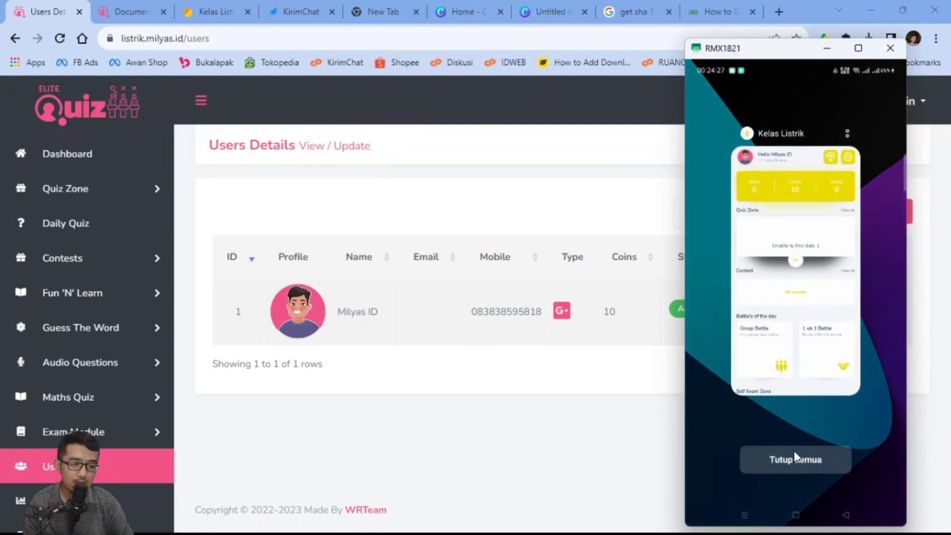
click(795, 456)
click(837, 336)
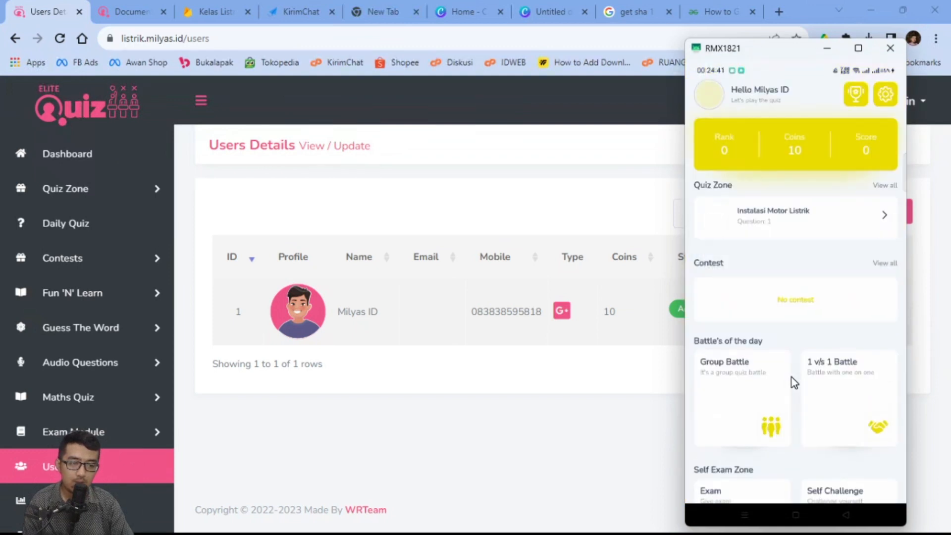
Step: Play the Simbol Komponen Listrik level under Instalasi Motor Listrik, answering Benar, and return to the category after dismissing the ad
click(770, 219)
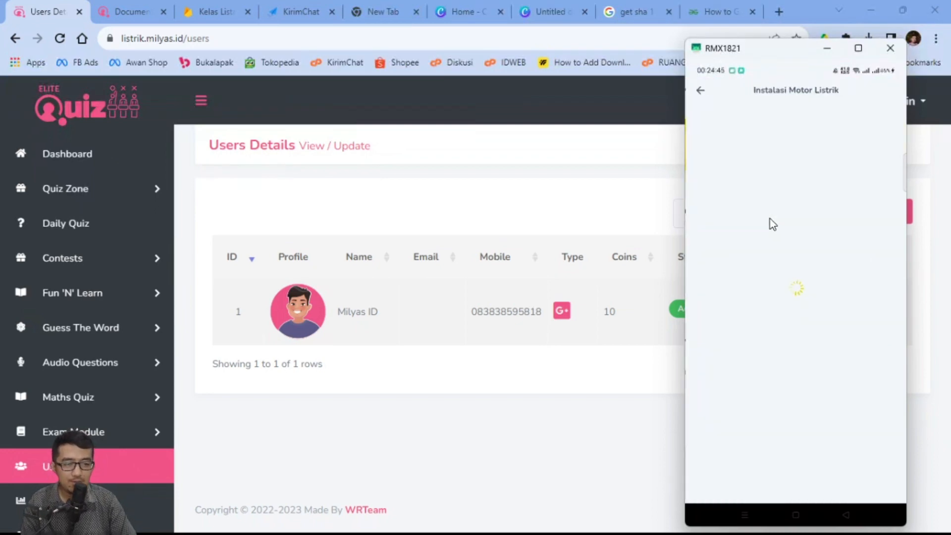
click(778, 130)
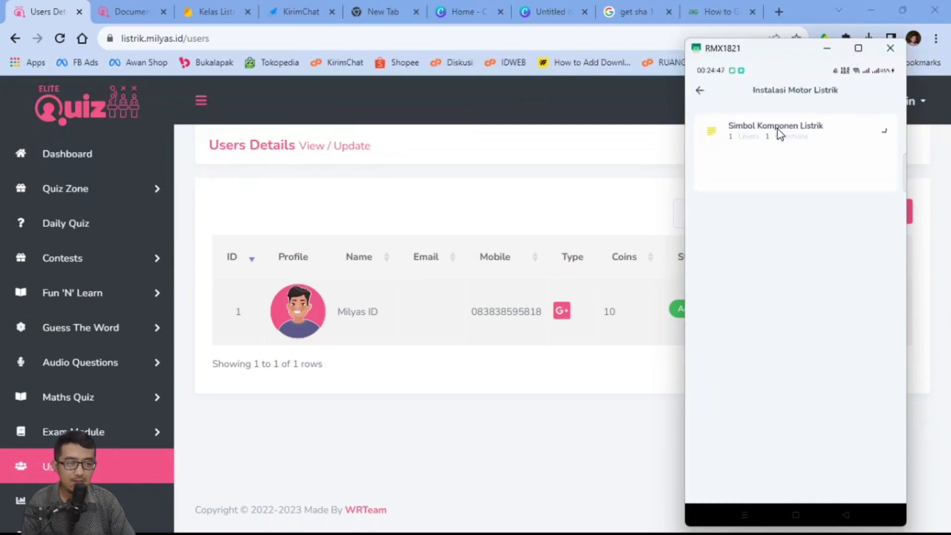
click(713, 167)
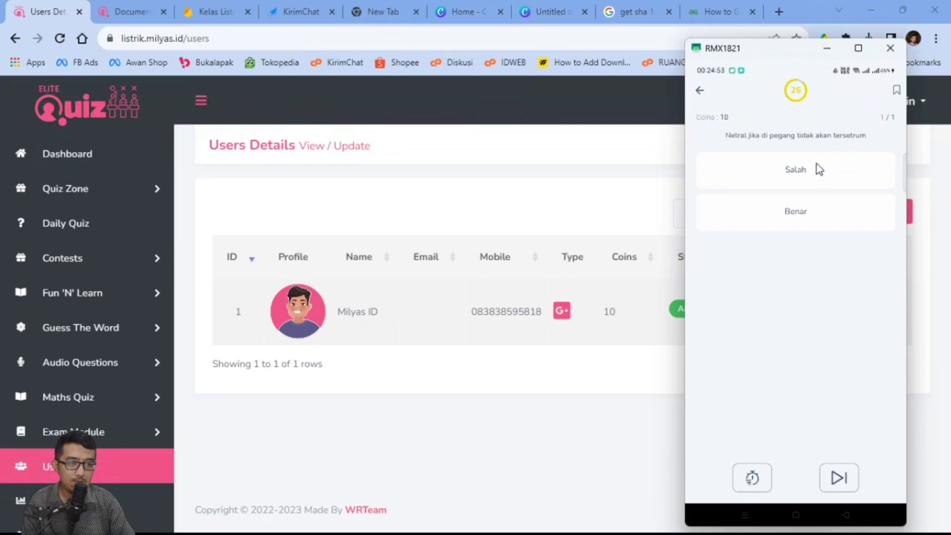
click(814, 213)
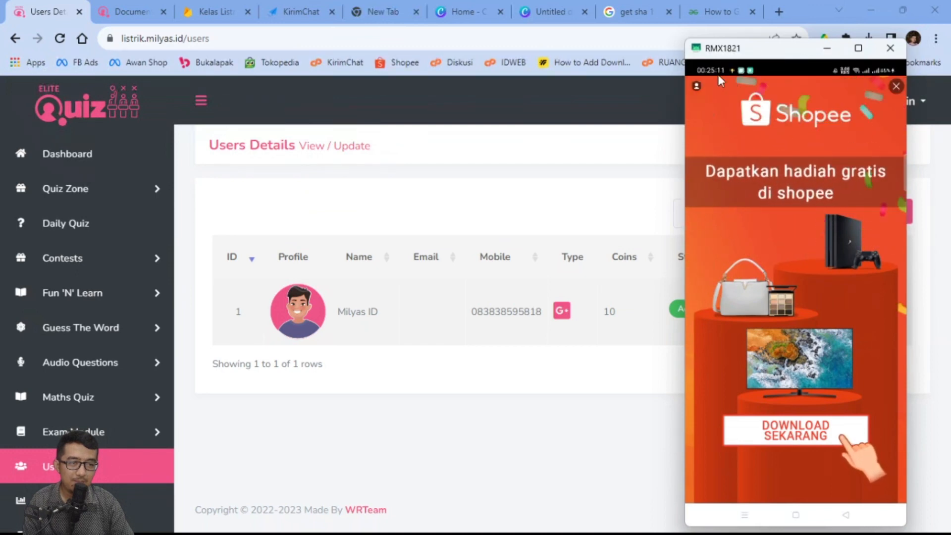
click(896, 86)
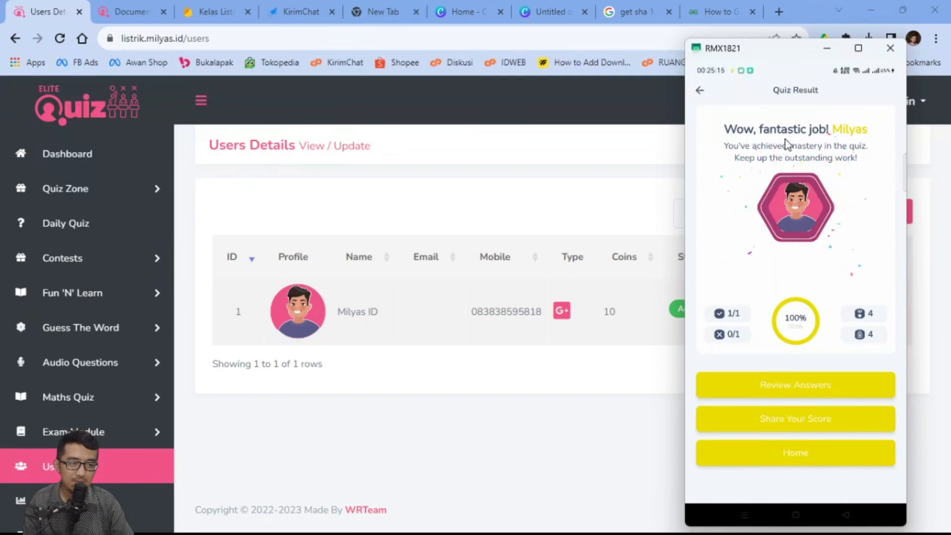
click(702, 93)
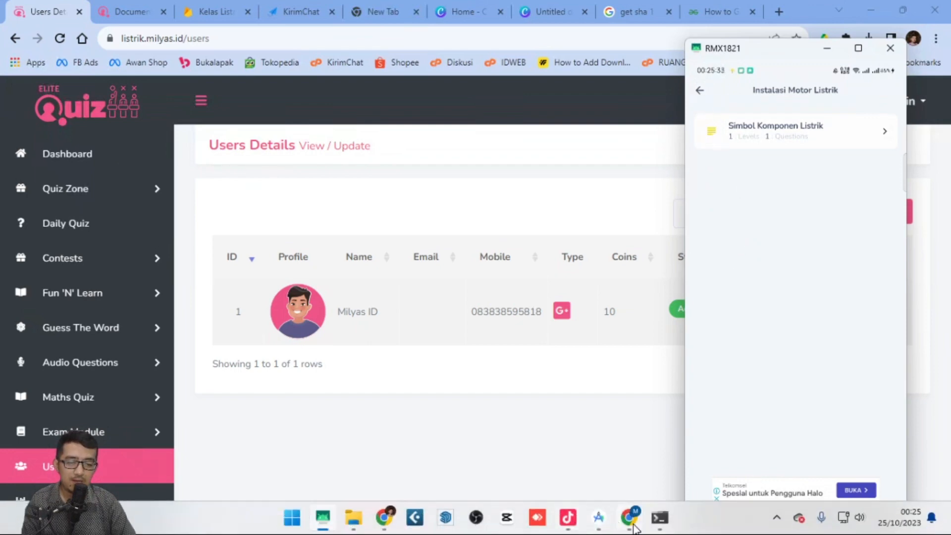
Step: Switch to Google AdMob, leave the ad unit creation page, and reload the Kelas Listrik 2 app overview
click(629, 527)
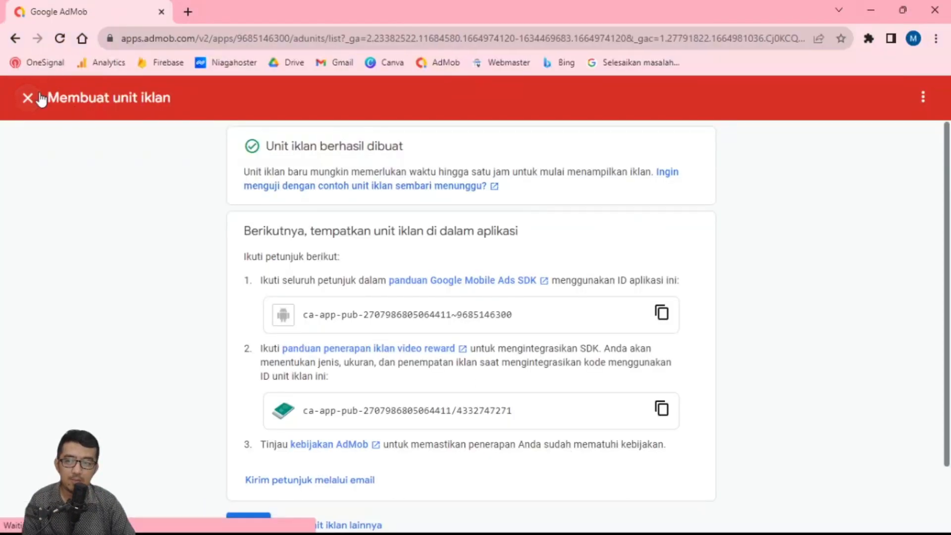
click(28, 98)
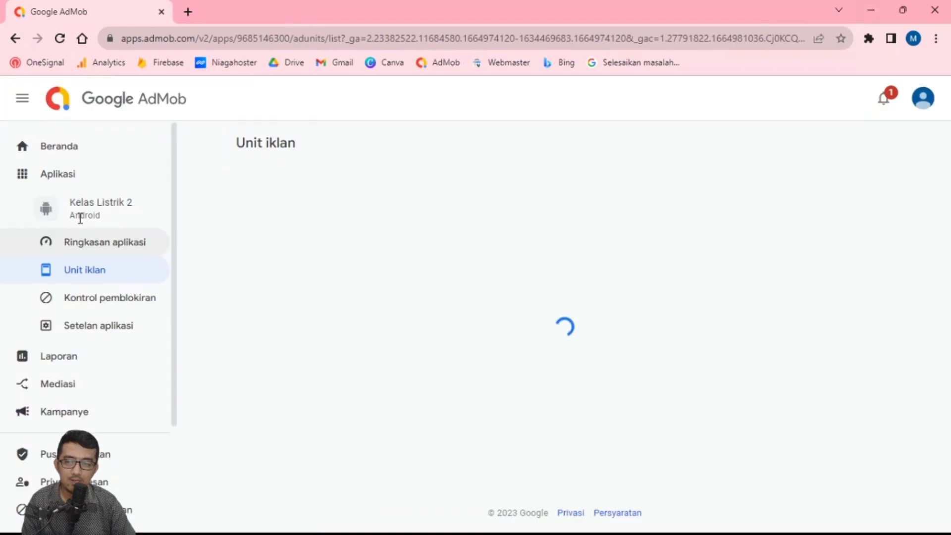
click(95, 249)
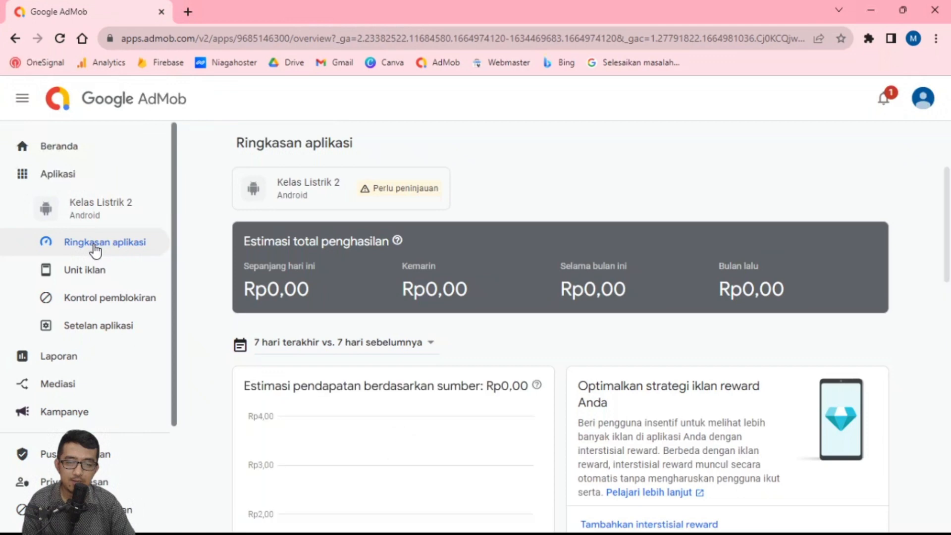
scroll(435, 318, down, 7)
scroll(434, 317, up, 7)
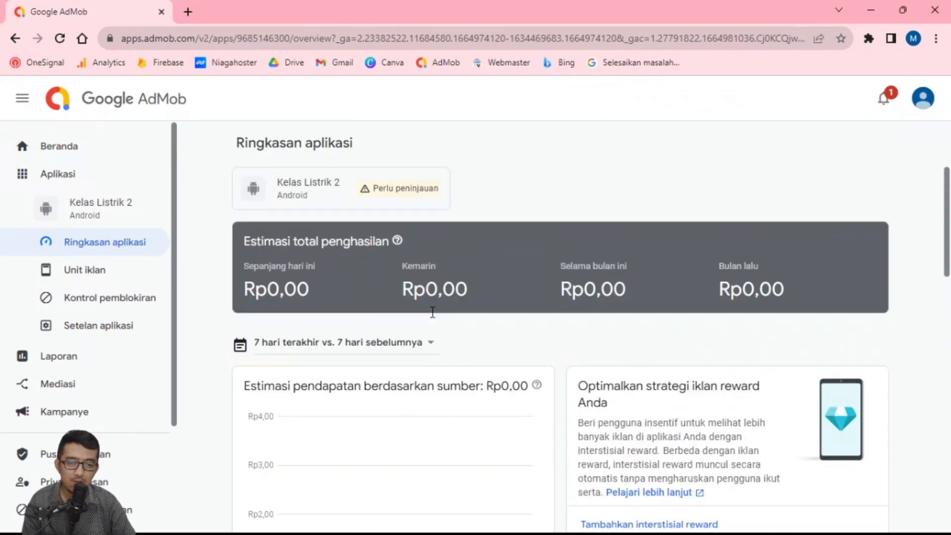
key(F5)
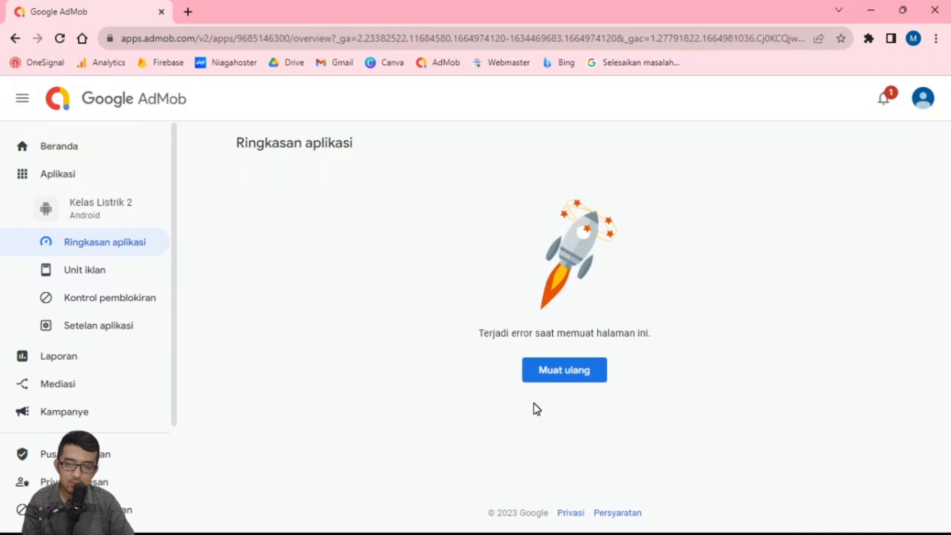
click(560, 375)
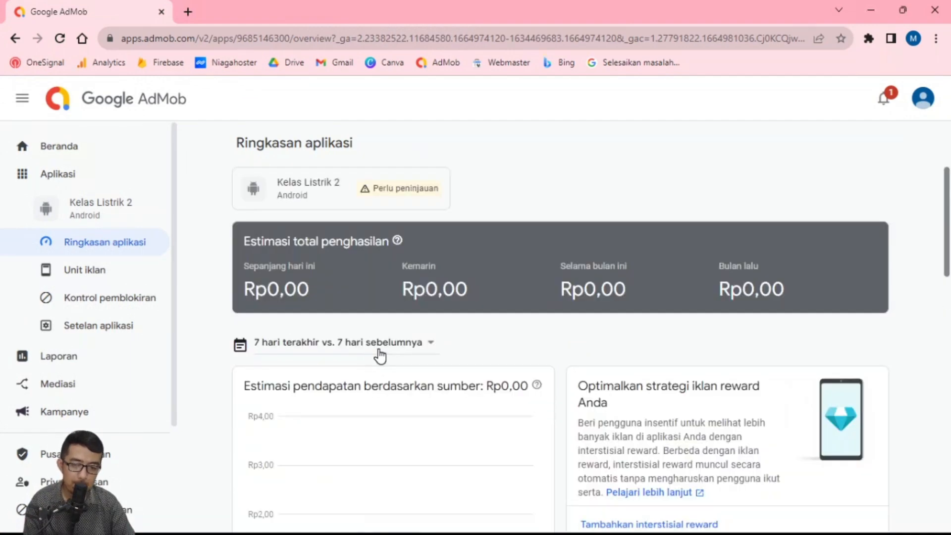
Step: Examine Kelas Listrik 2's earnings and ad unit performance with the report period set to Sepanjang hari ini
scroll(380, 354, down, 5)
scroll(379, 355, down, 8)
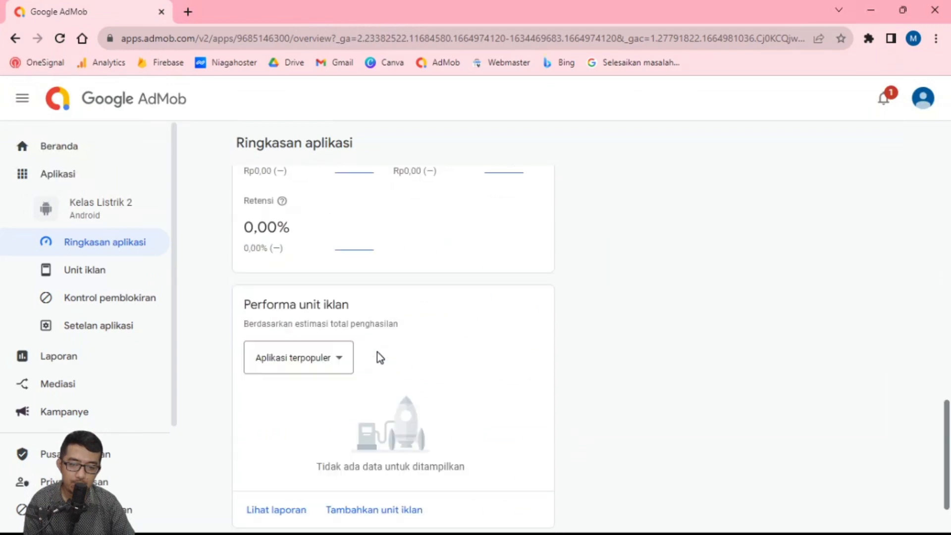
scroll(379, 356, up, 5)
scroll(376, 352, up, 6)
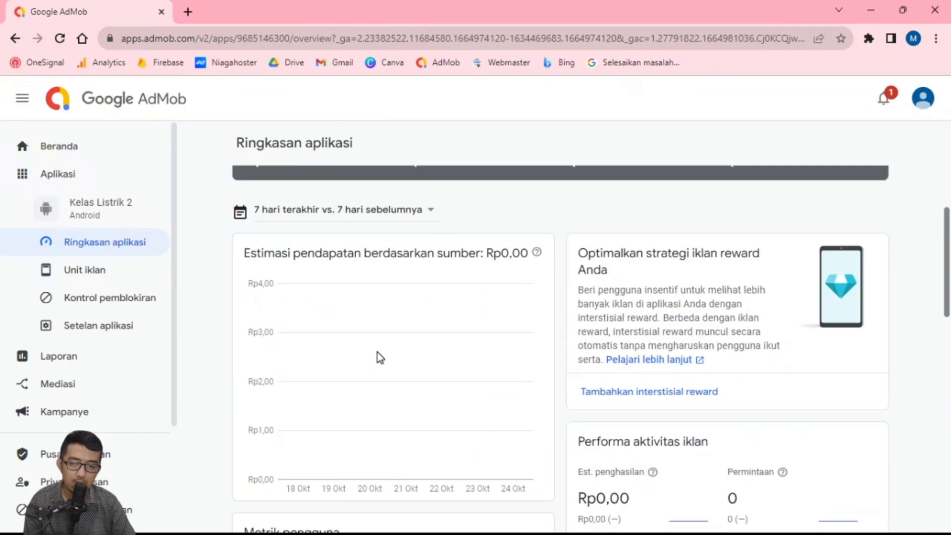
click(360, 347)
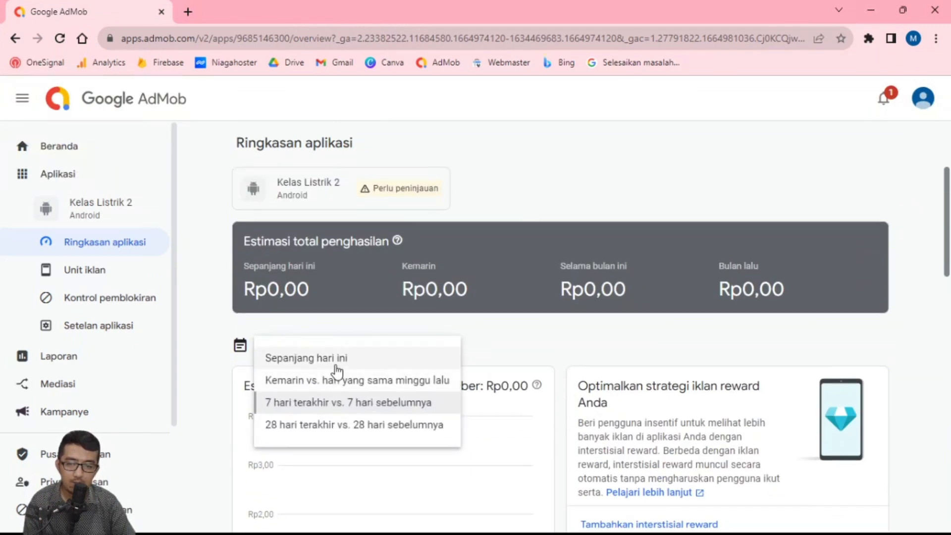
click(335, 358)
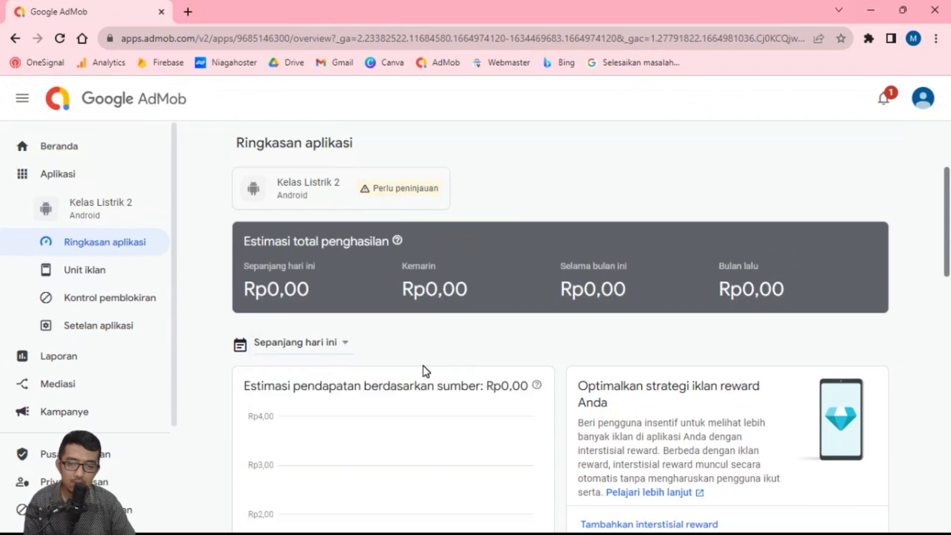
scroll(423, 367, down, 10)
scroll(423, 366, up, 5)
scroll(423, 366, up, 4)
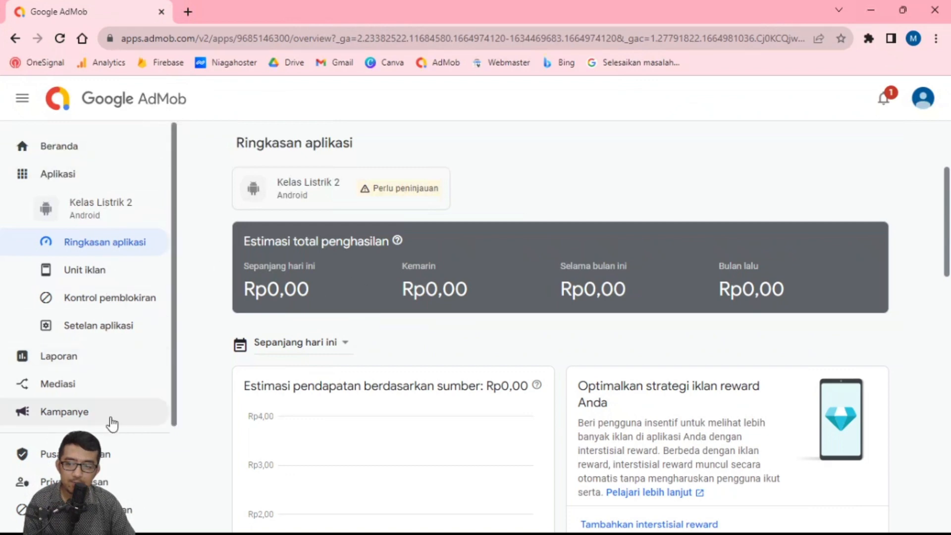
scroll(109, 406, down, 3)
scroll(107, 381, up, 3)
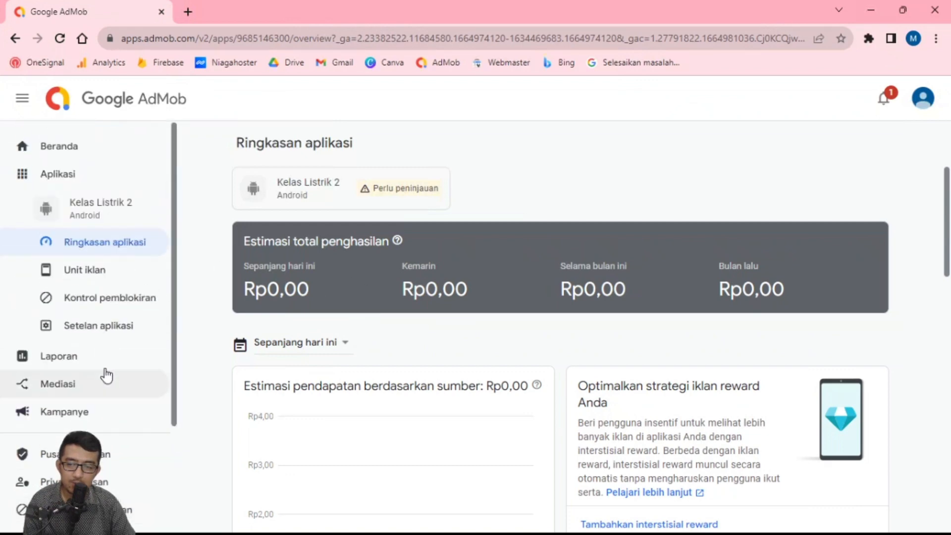
Step: Review the AdMob account's payment information, including its earnings, transactions and settings
scroll(104, 367, down, 3)
click(70, 396)
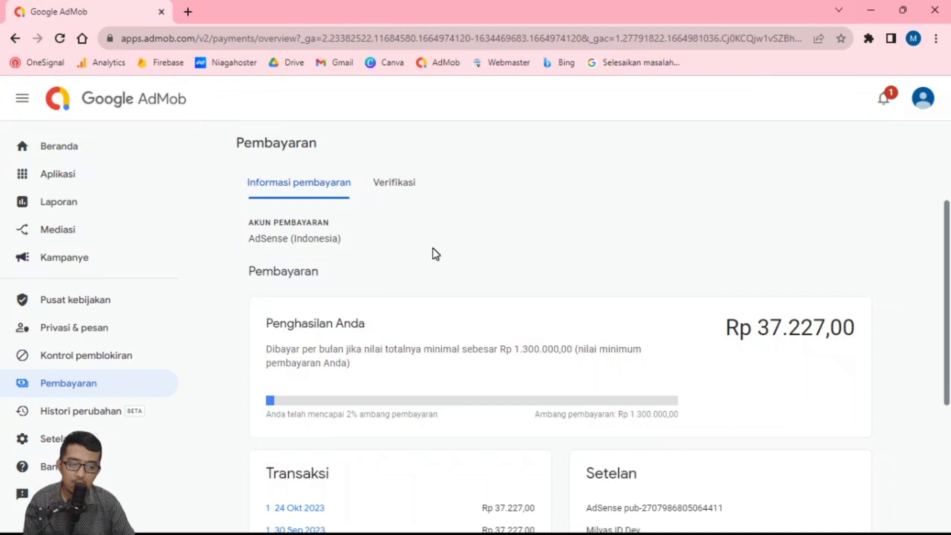
scroll(500, 368, down, 3)
scroll(500, 367, up, 3)
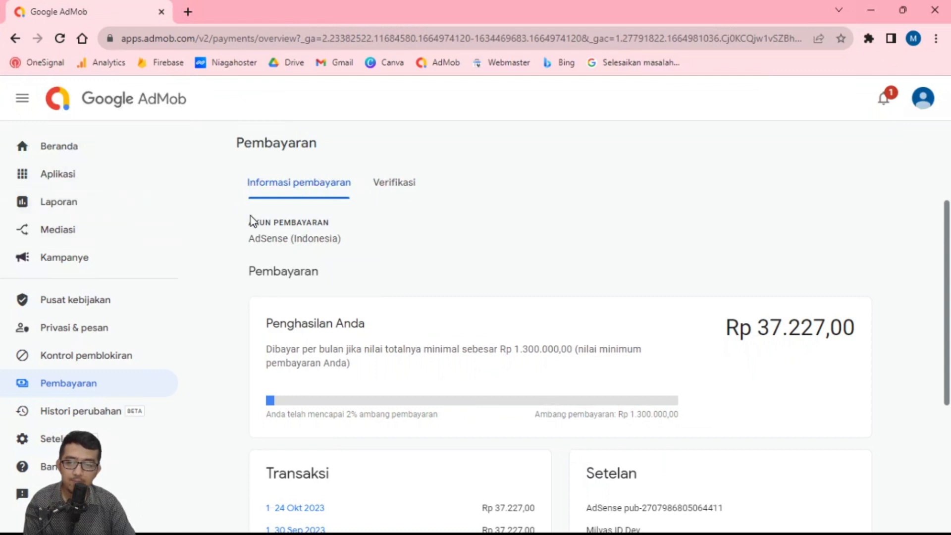
Step: Reopen the Kelas Listrik 2 app overview from the recently visited apps and look over its earnings
click(116, 180)
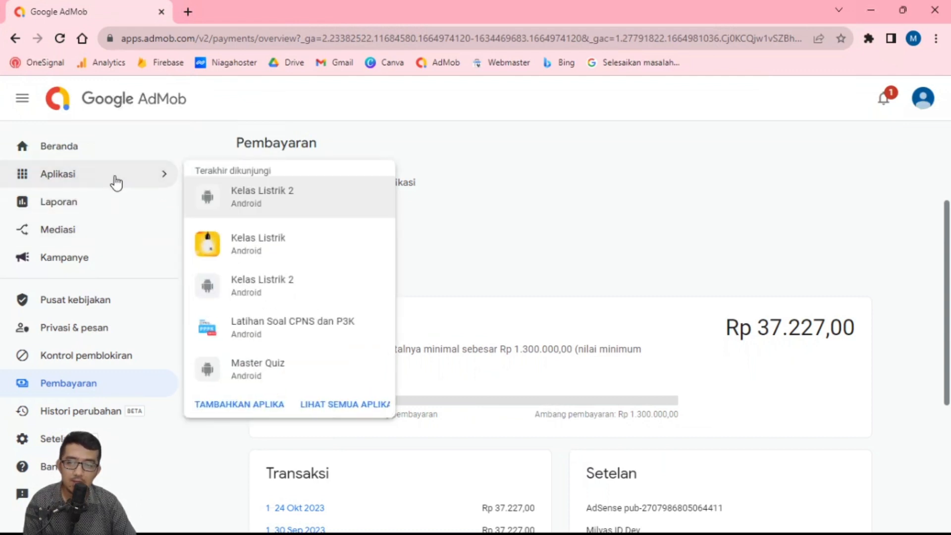
click(293, 208)
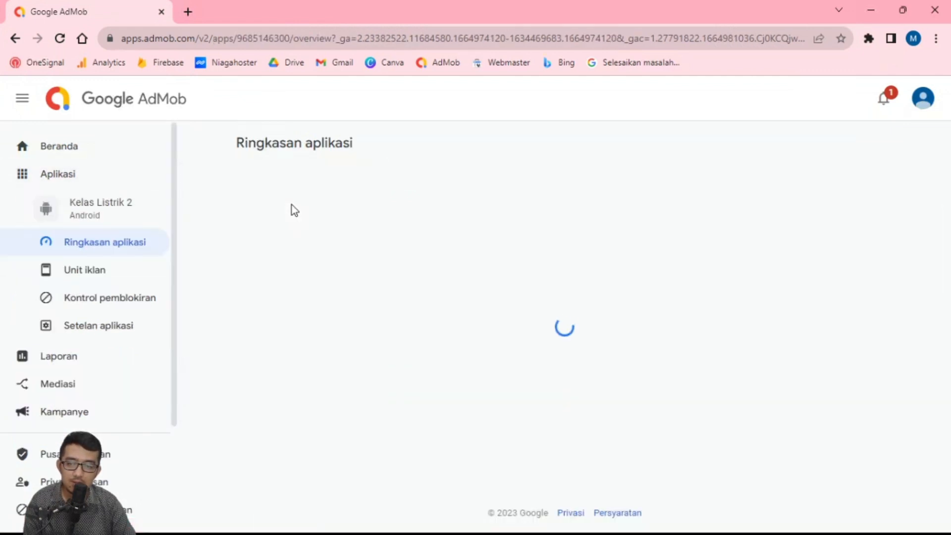
click(106, 173)
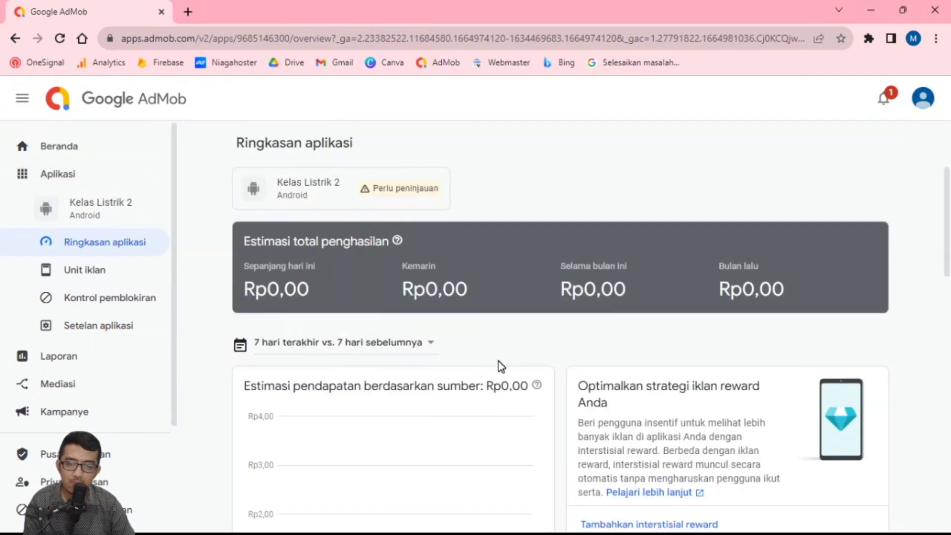
scroll(497, 360, down, 10)
scroll(495, 359, up, 8)
scroll(494, 359, up, 2)
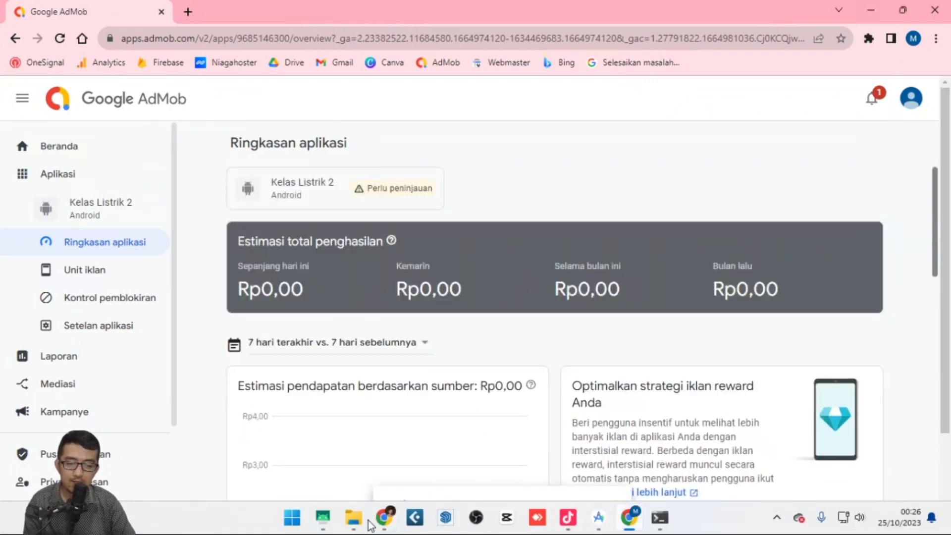
Step: Switch to the RMX1821, check the Kelas Listrik home screen, and reopen the Instalasi Motor Listrik category to view its ad banner
click(600, 524)
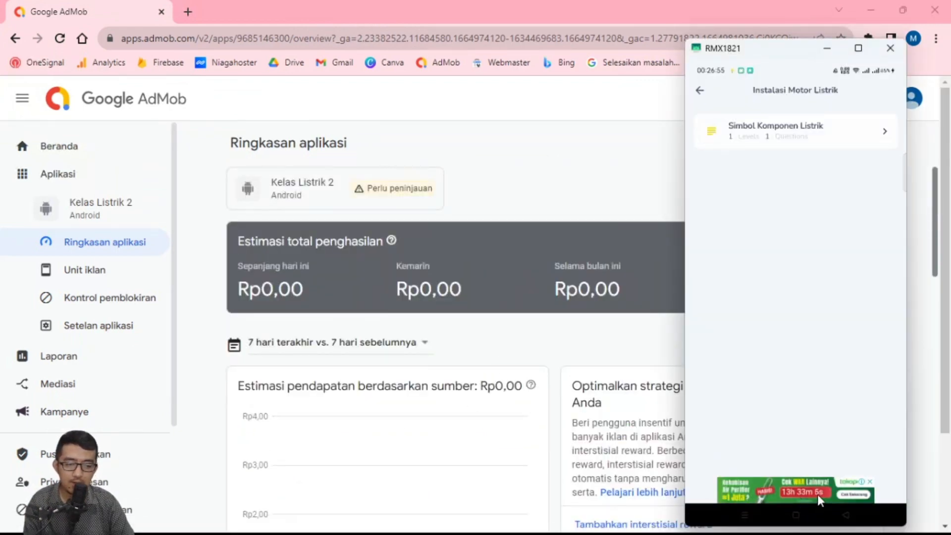
click(699, 91)
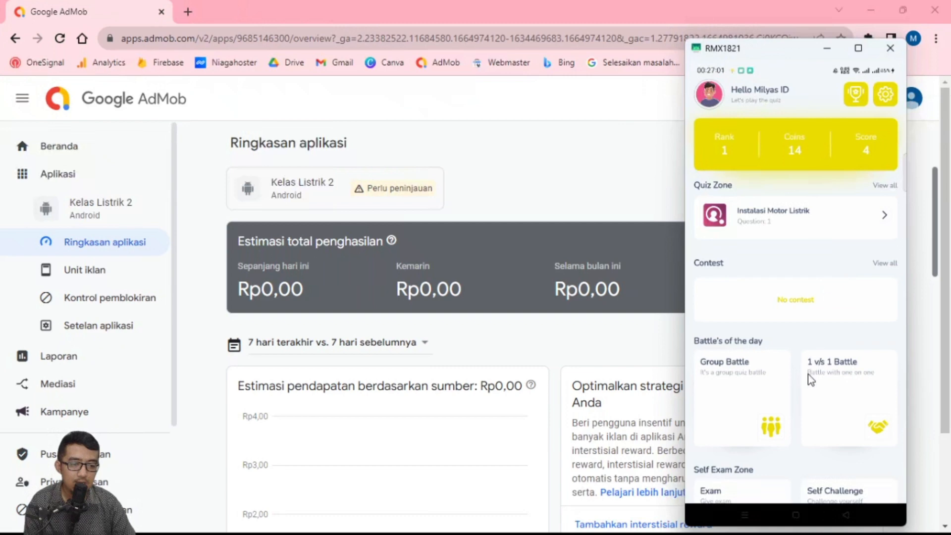
click(845, 219)
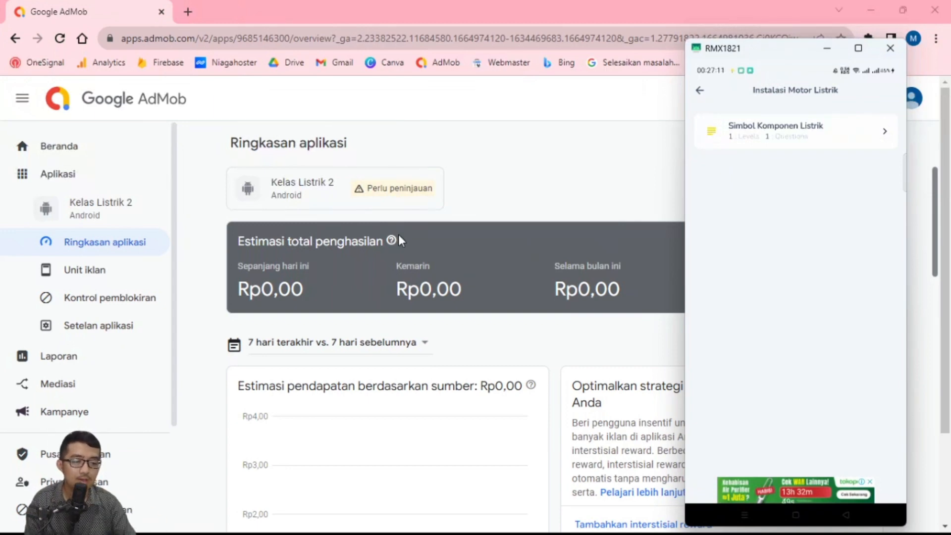
Step: Return from the Instalasi Motor Listrik category to the app's home screen and look over its quiz, contest, battle, exam and game zones
click(699, 91)
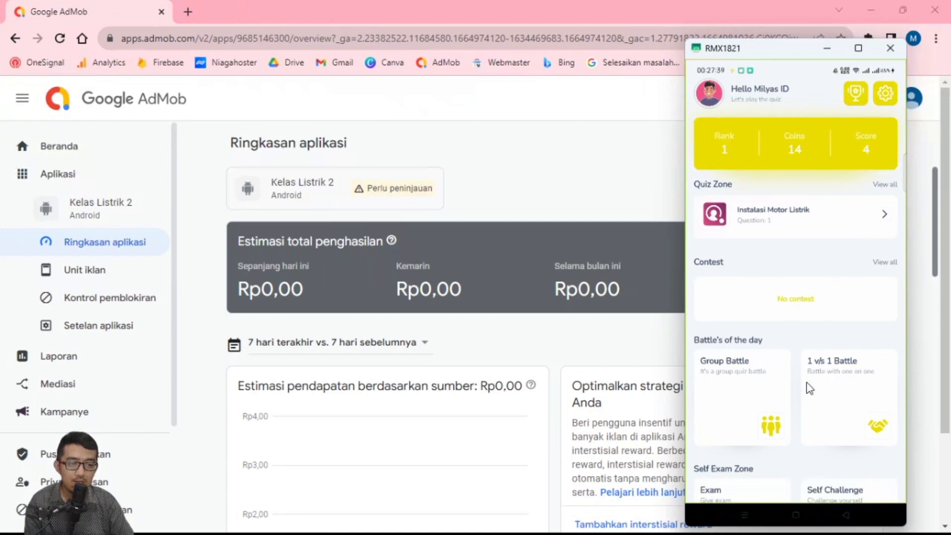
scroll(809, 388, down, 5)
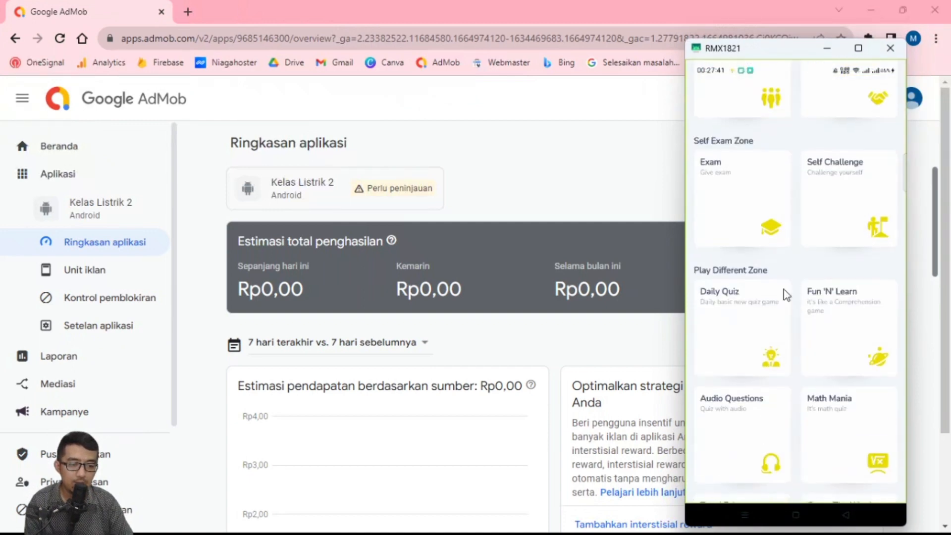
drag(792, 410, 802, 288)
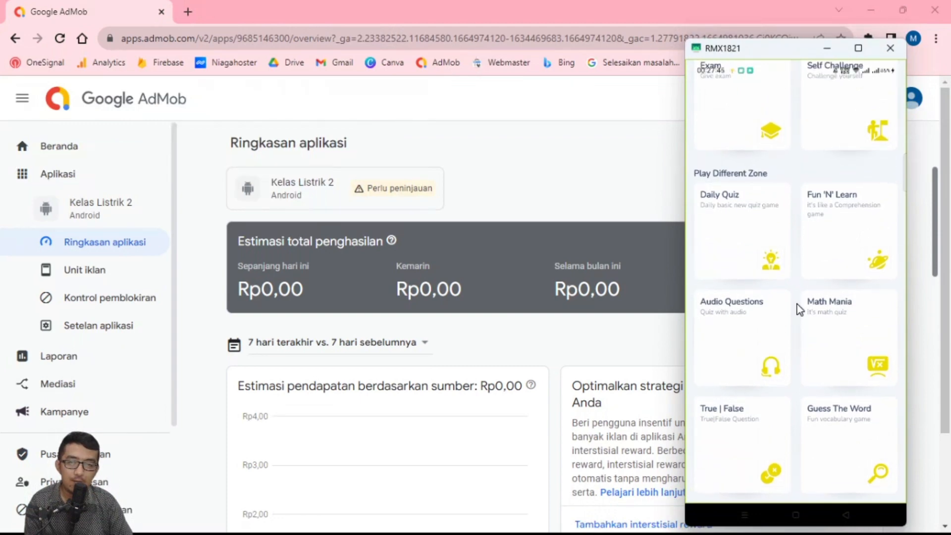
drag(796, 185, 796, 350)
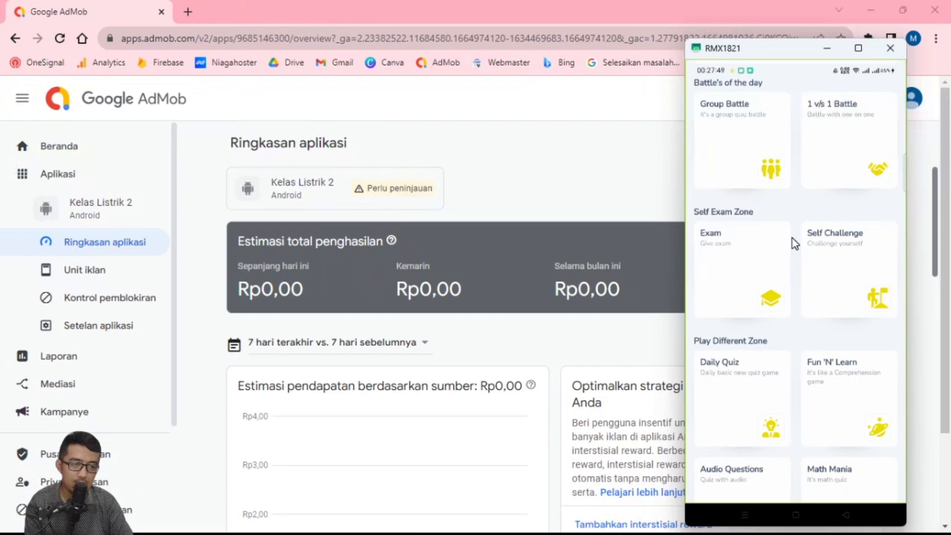
drag(793, 238, 803, 331)
drag(820, 240, 813, 304)
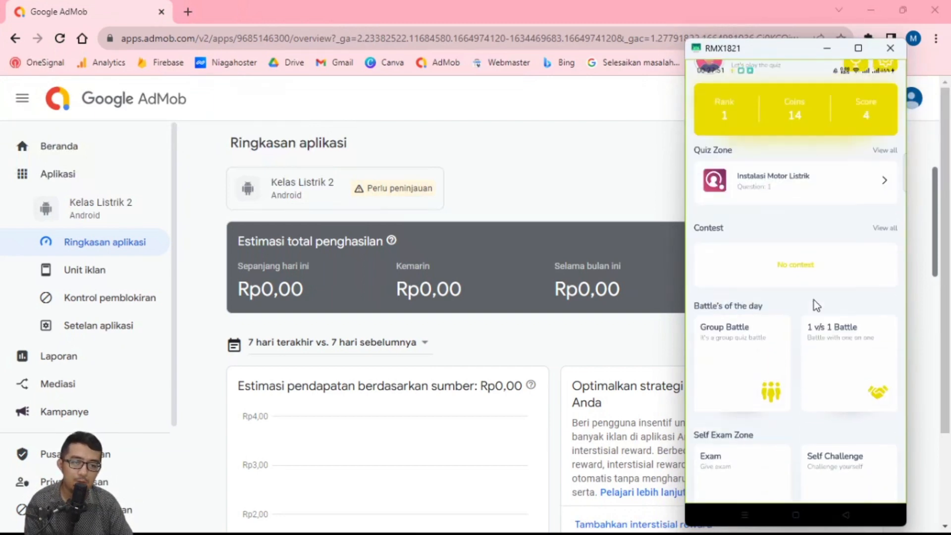
drag(781, 235, 783, 267)
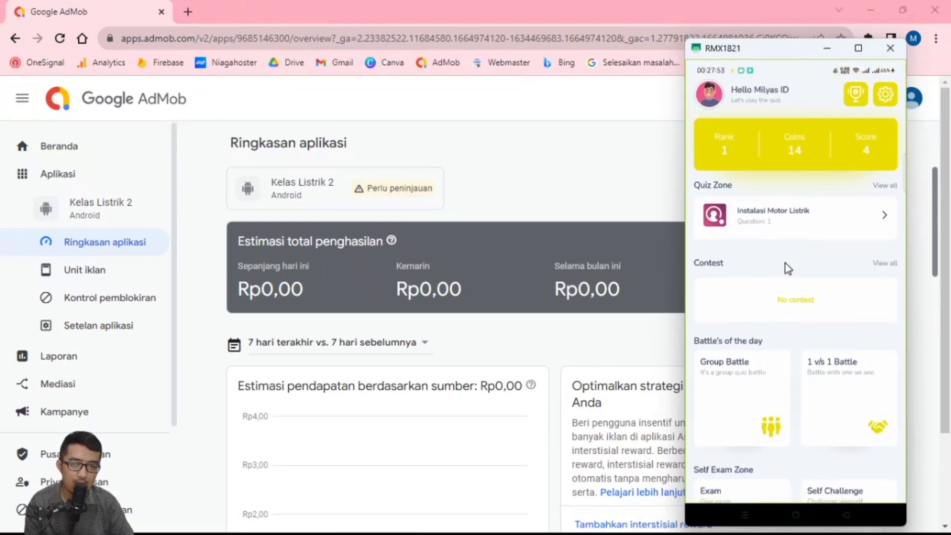